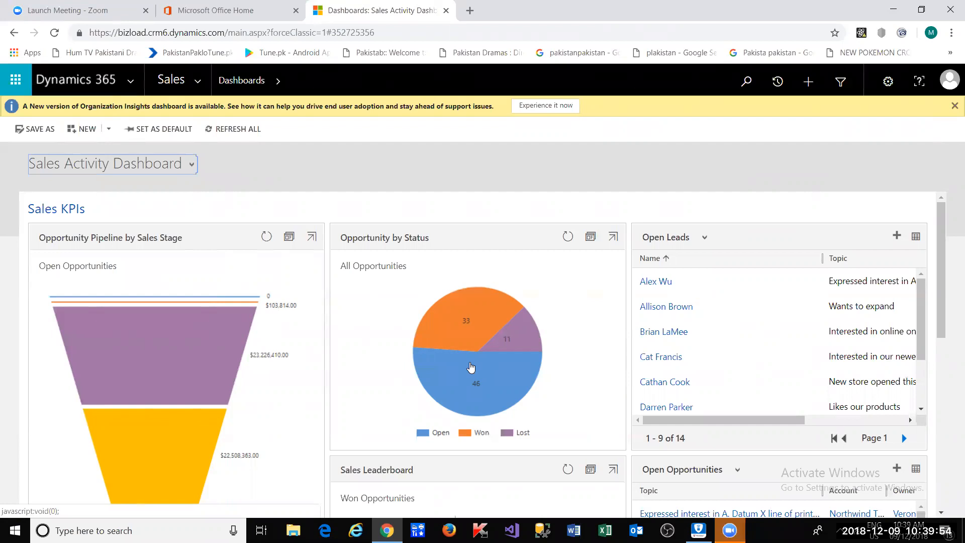
# - Launch Visual Studio, then go to Contacts from the Sales navigation menu in Dynamics 365
pyautogui.click(512, 530)
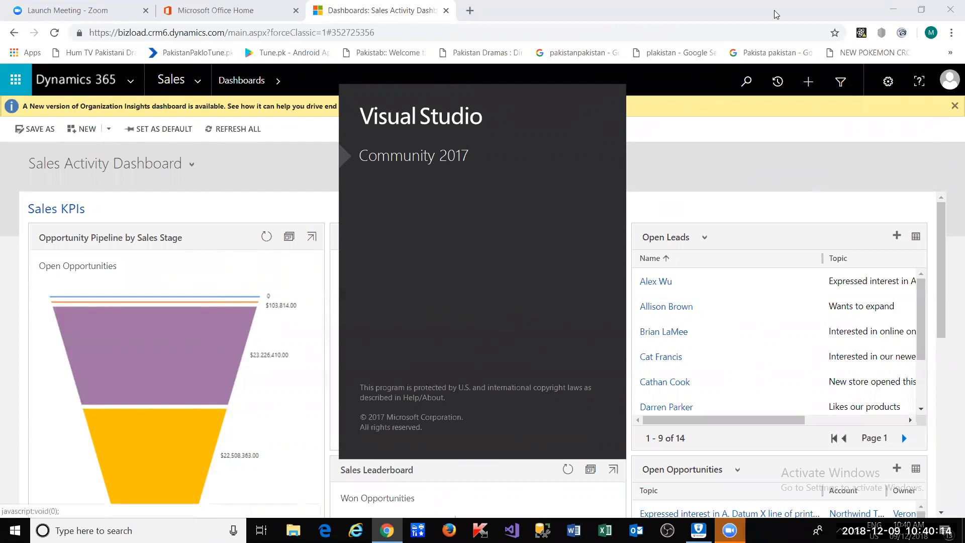
pyautogui.click(197, 81)
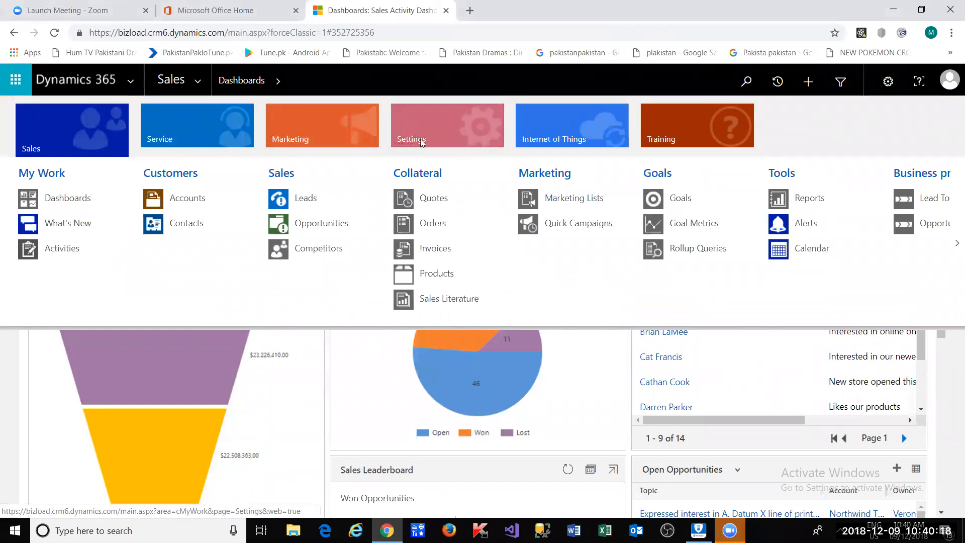
pyautogui.click(208, 222)
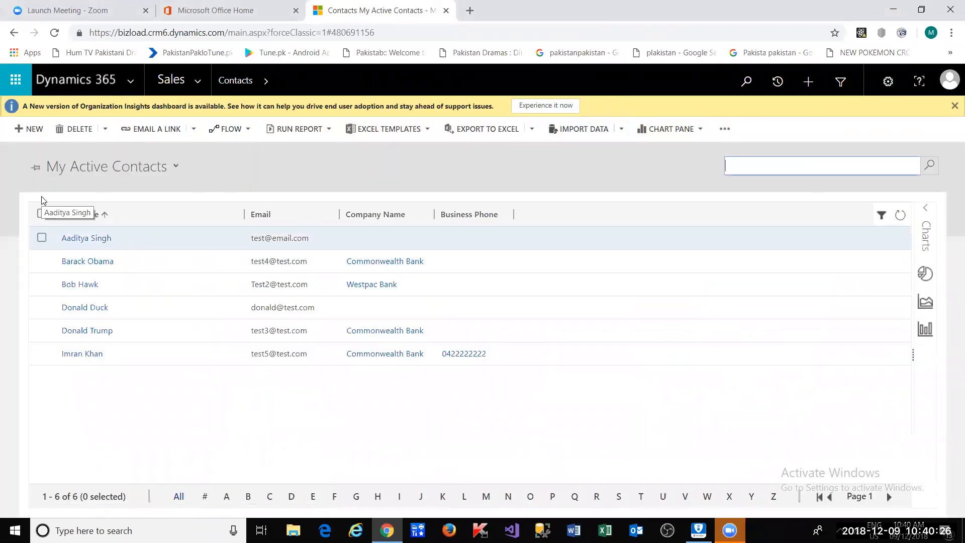
# - Start a new contact, expand Full Name into First and Last Name fields, then switch to Visual Studio
pyautogui.click(31, 129)
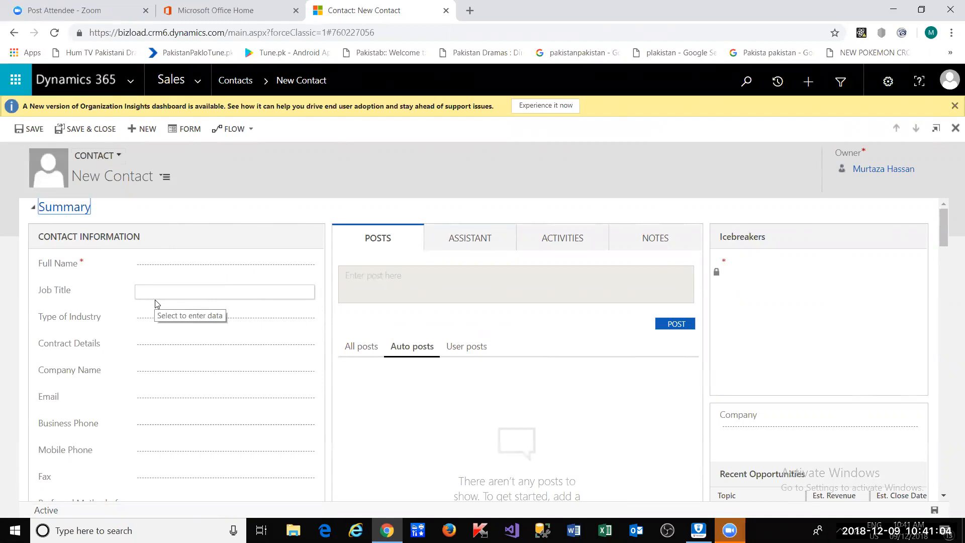
pyautogui.click(159, 273)
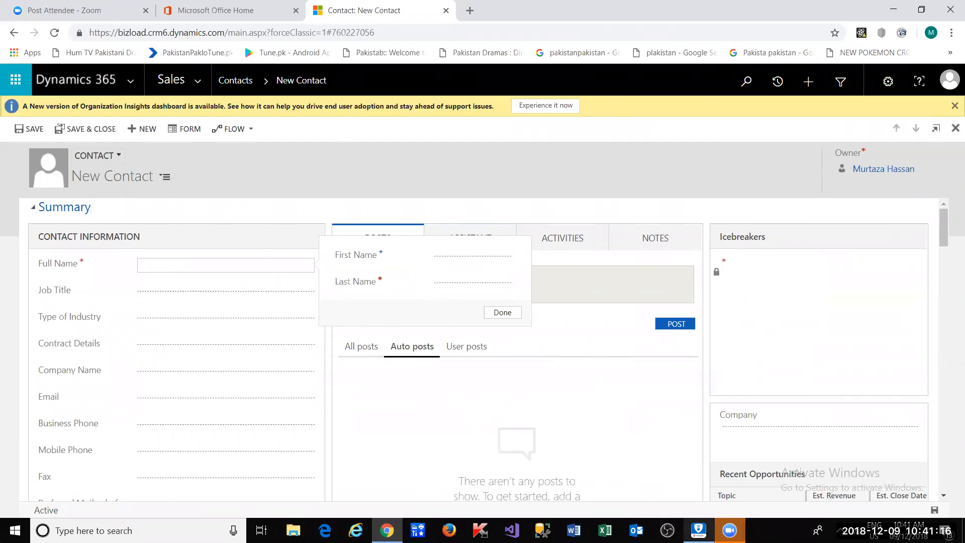
pyautogui.moveTo(698, 530)
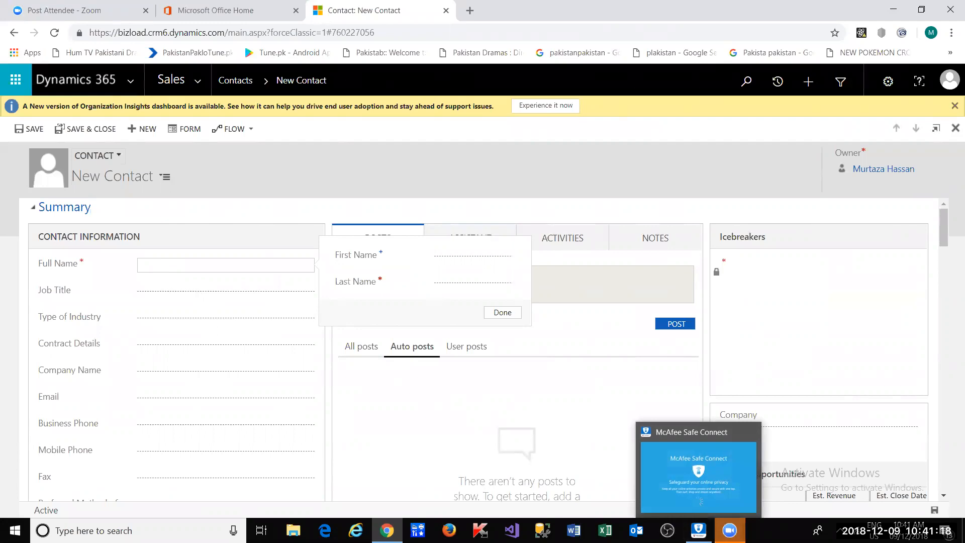
pyautogui.click(513, 527)
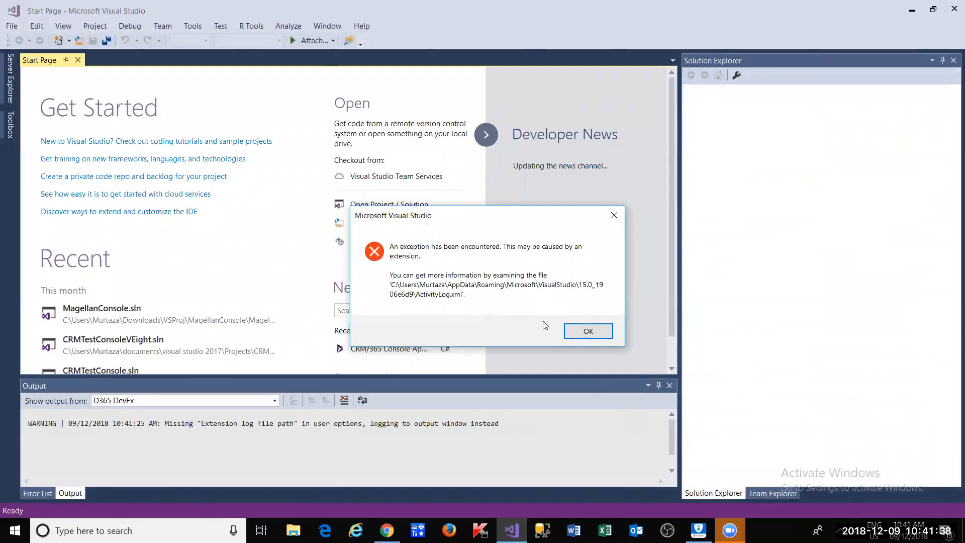
# - Dismiss the extension exception message and look through the File menu commands
pyautogui.click(572, 333)
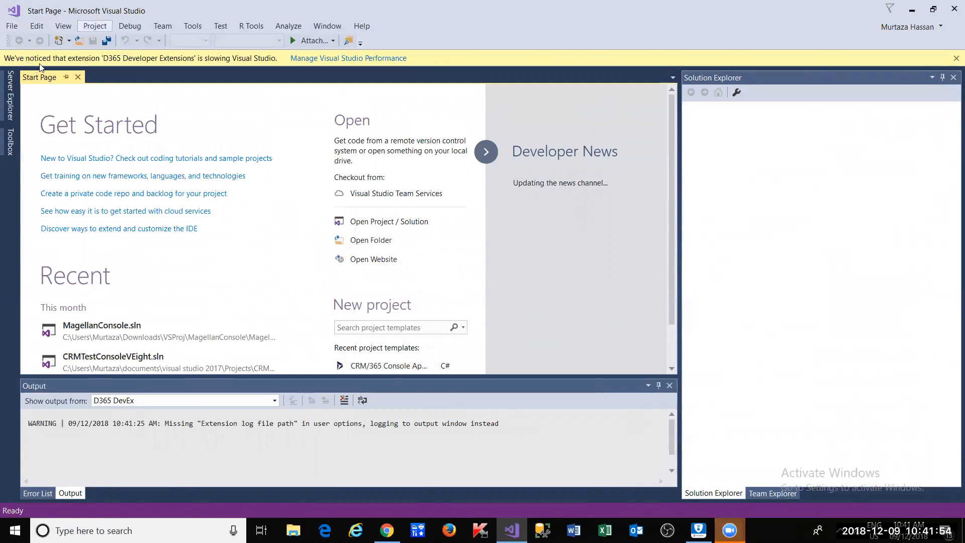
pyautogui.click(12, 26)
pyautogui.click(257, 100)
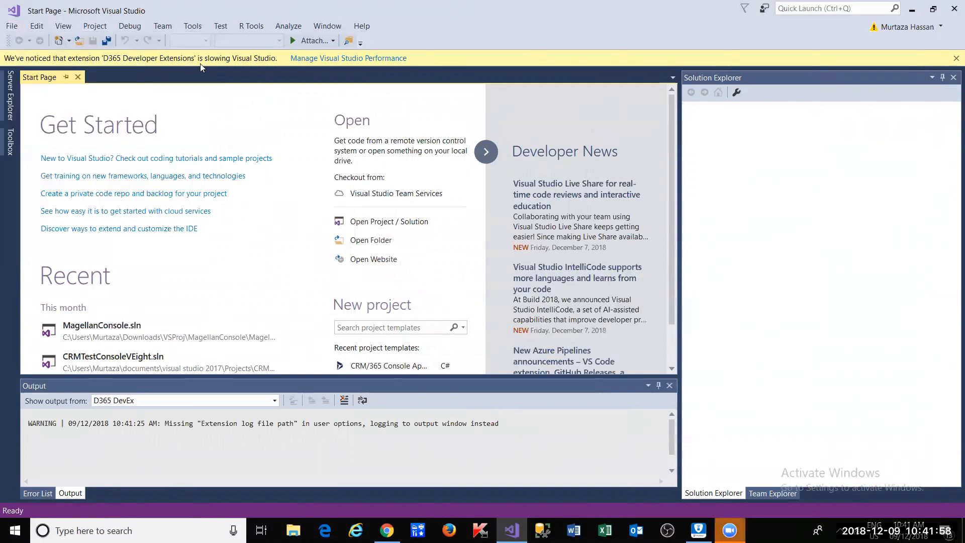
pyautogui.click(12, 26)
pyautogui.moveTo(31, 41)
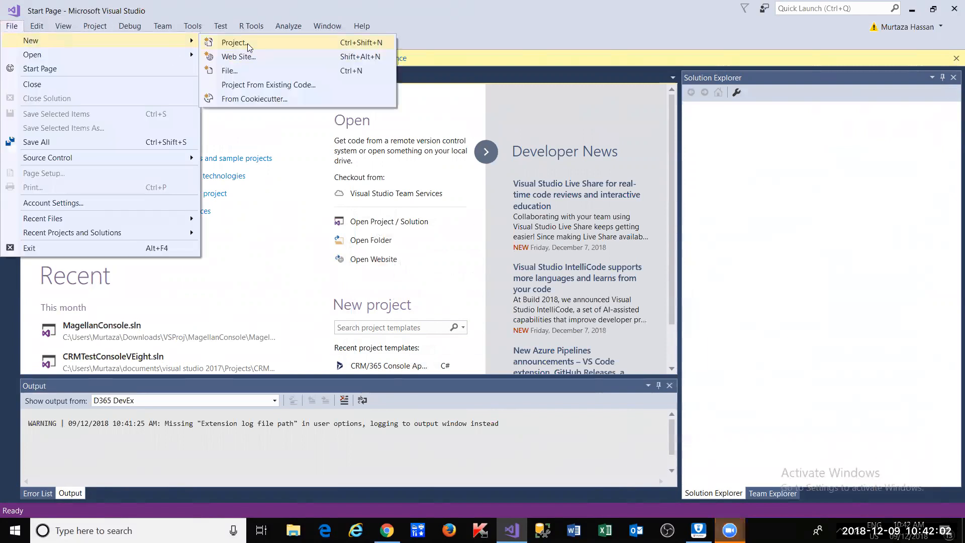
pyautogui.click(246, 43)
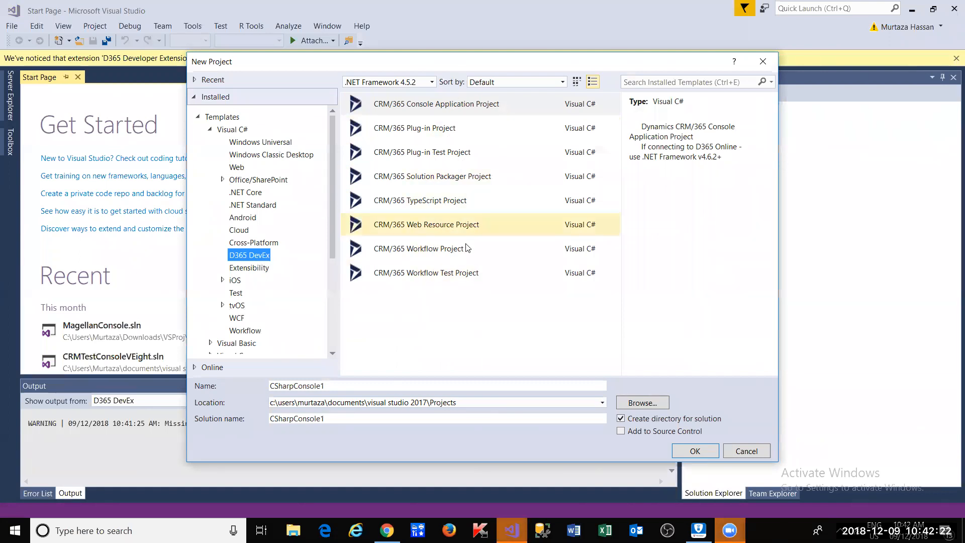
pyautogui.click(466, 273)
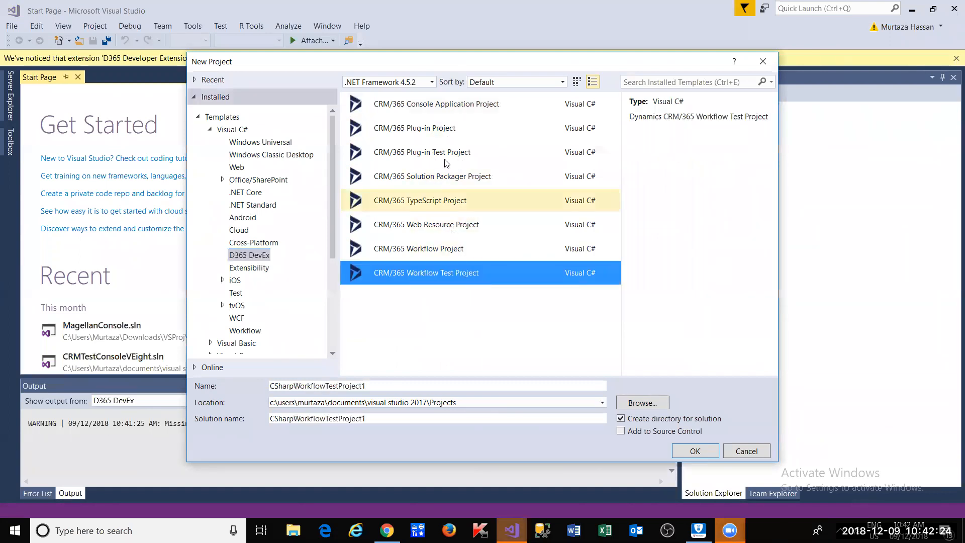
pyautogui.click(445, 104)
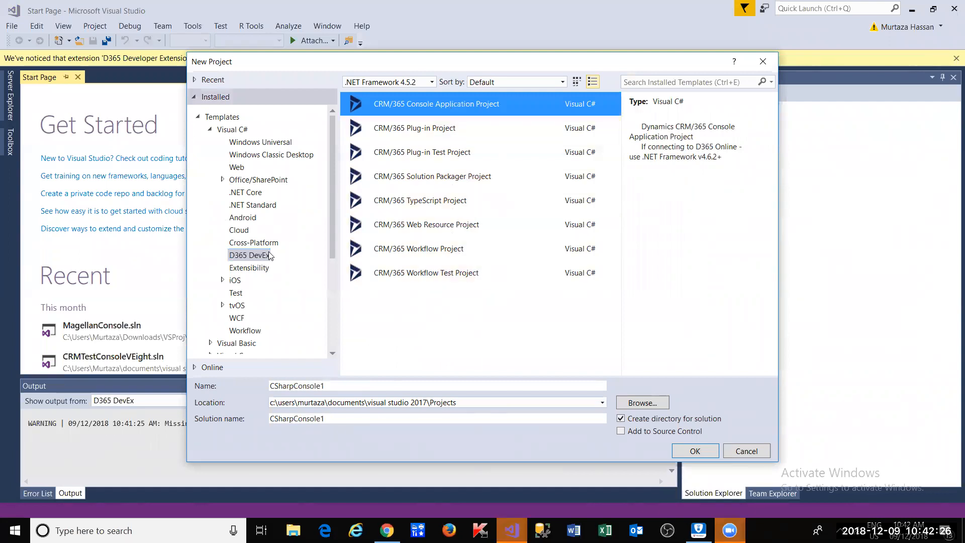
pyautogui.click(762, 452)
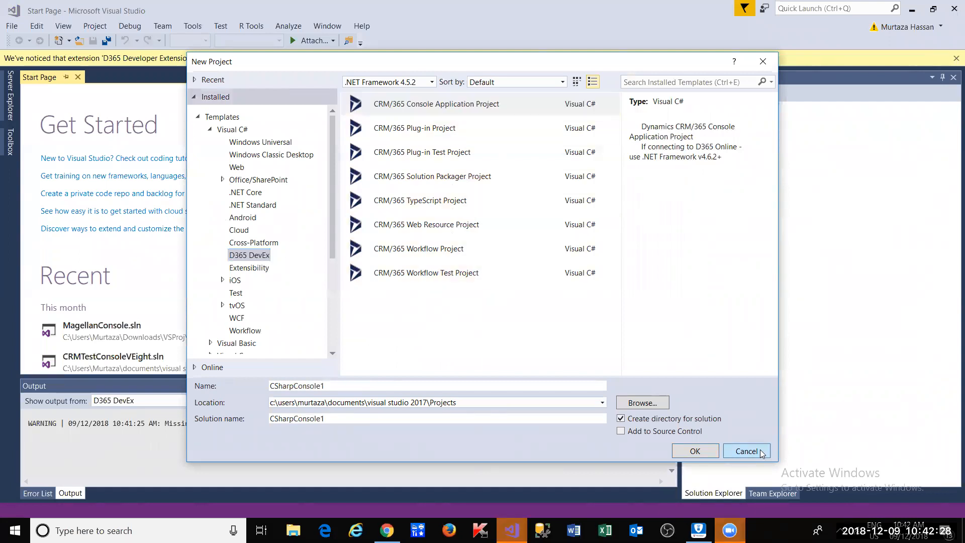
pyautogui.click(183, 31)
pyautogui.press('Escape')
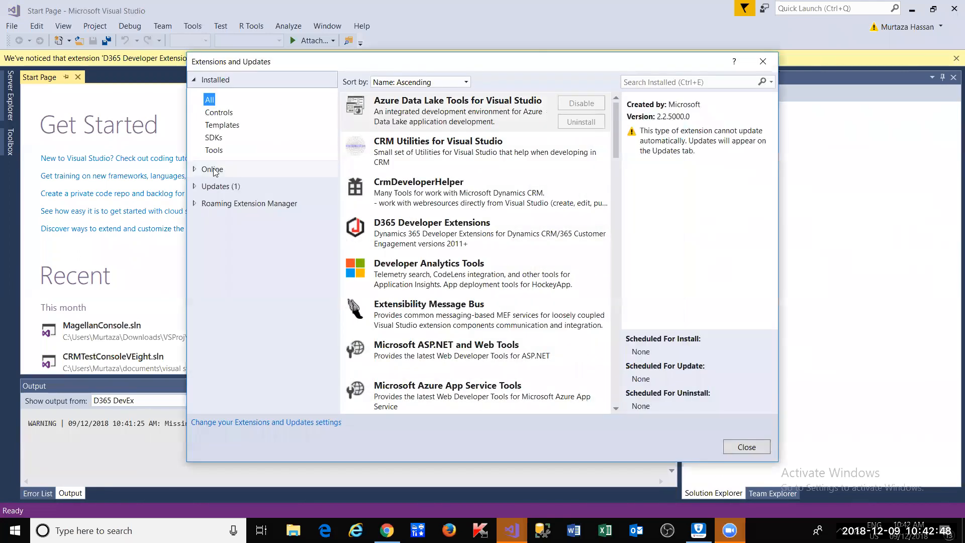
pyautogui.click(213, 169)
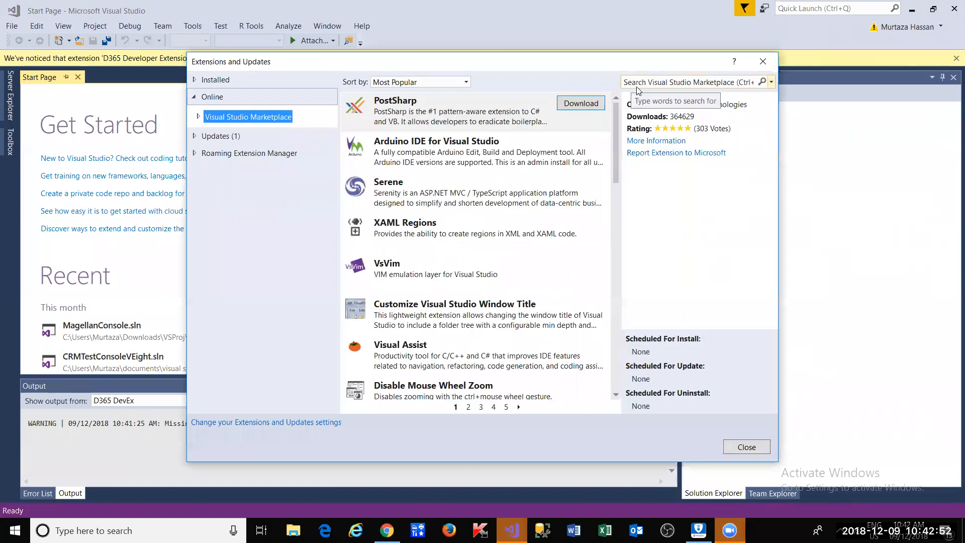
pyautogui.click(637, 83)
pyautogui.write('crm')
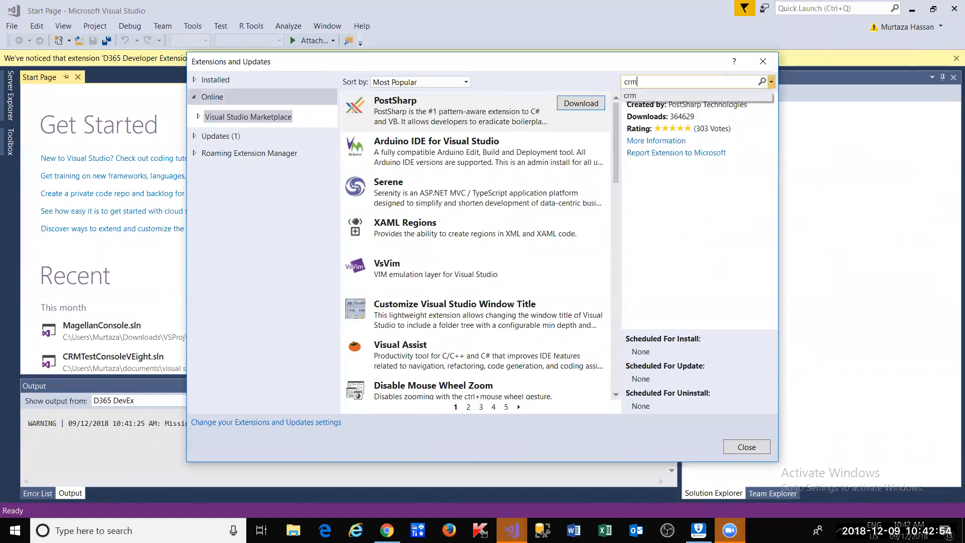
pyautogui.press('Return')
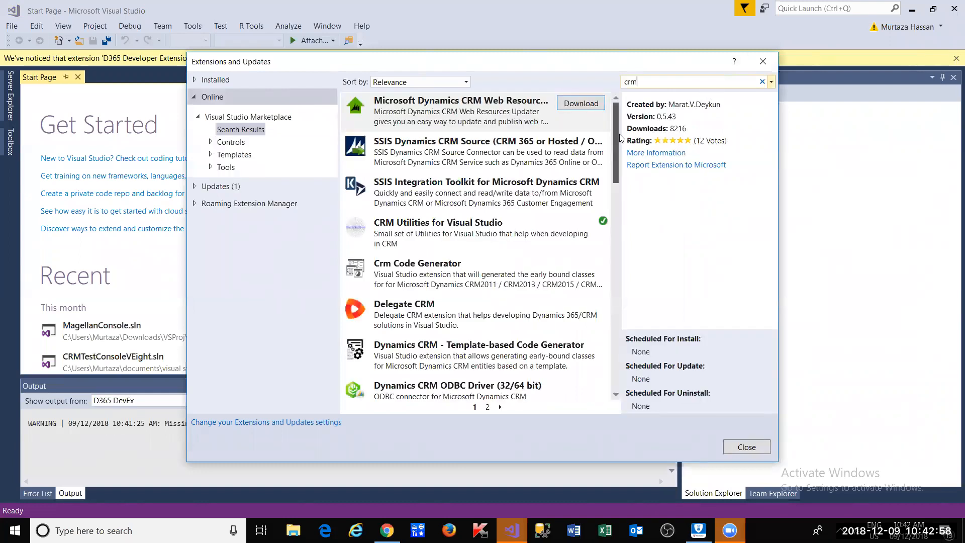
pyautogui.scroll(-6, 615, 212)
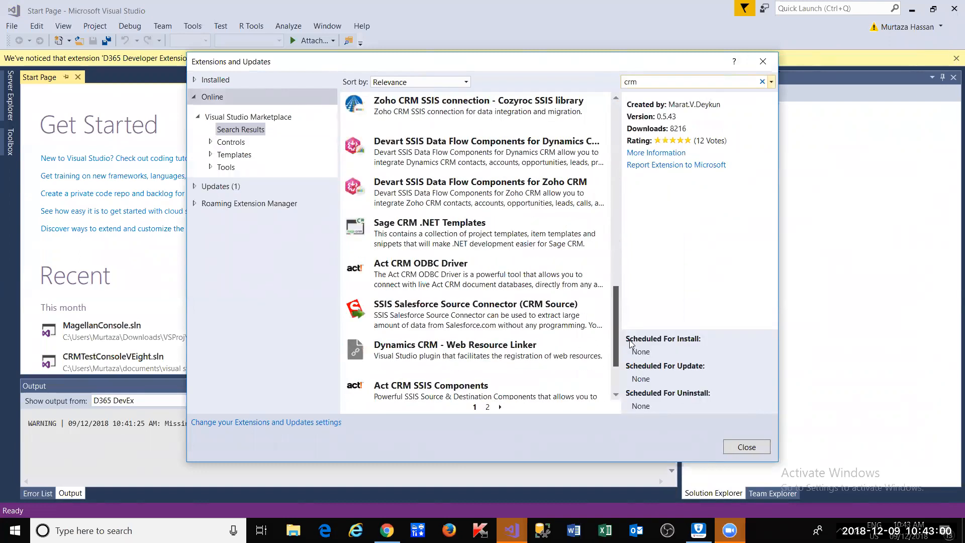
pyautogui.click(487, 408)
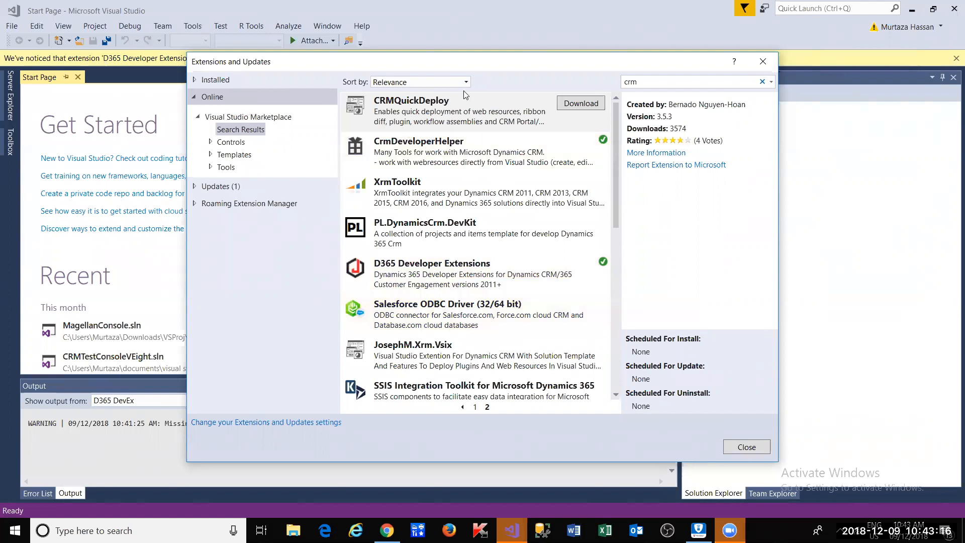
pyautogui.click(763, 61)
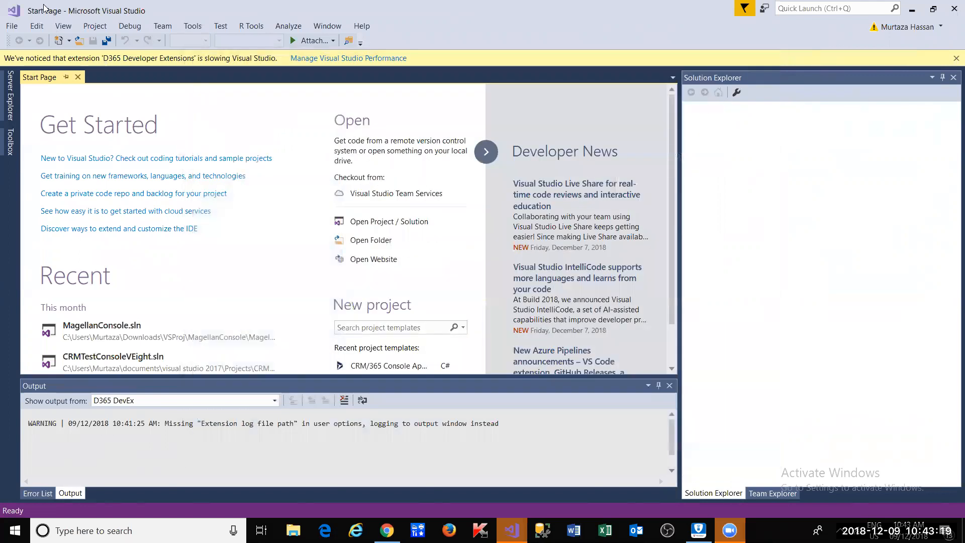
# - Start a new project using the CRM/365 Plug-in Project template under D365 DevEx
pyautogui.click(15, 26)
pyautogui.moveTo(26, 44)
pyautogui.click(211, 44)
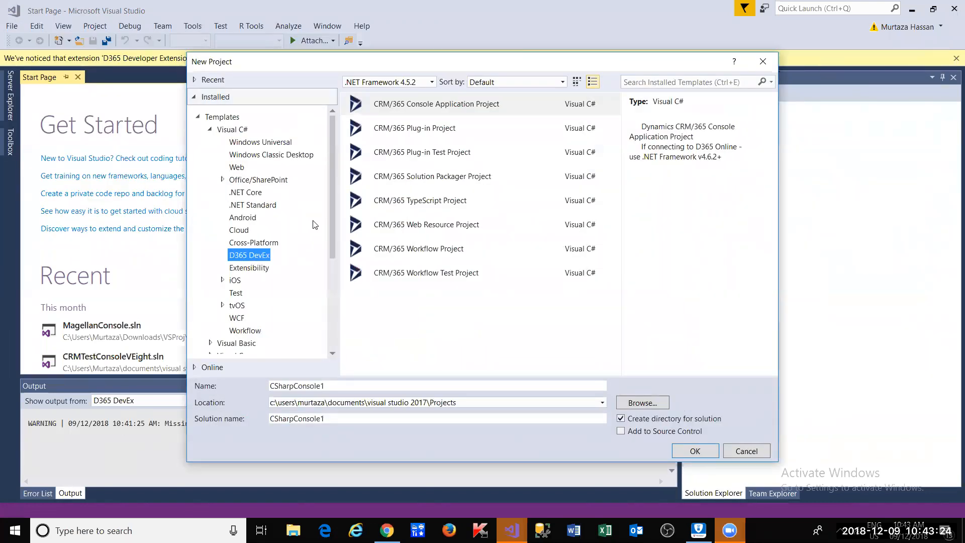
pyautogui.click(372, 130)
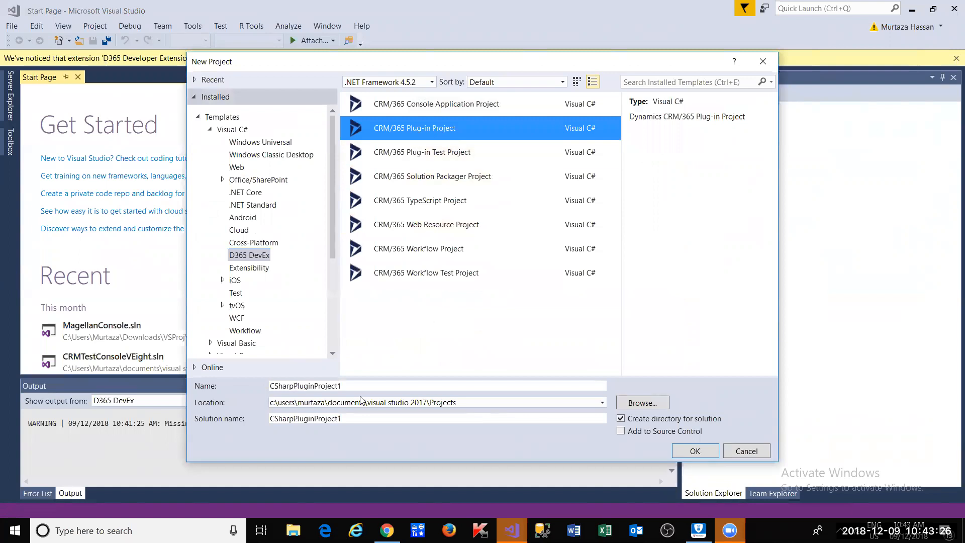
# - Name the project TestCRMContactUpdateJobTitle and create it
pyautogui.click(361, 386)
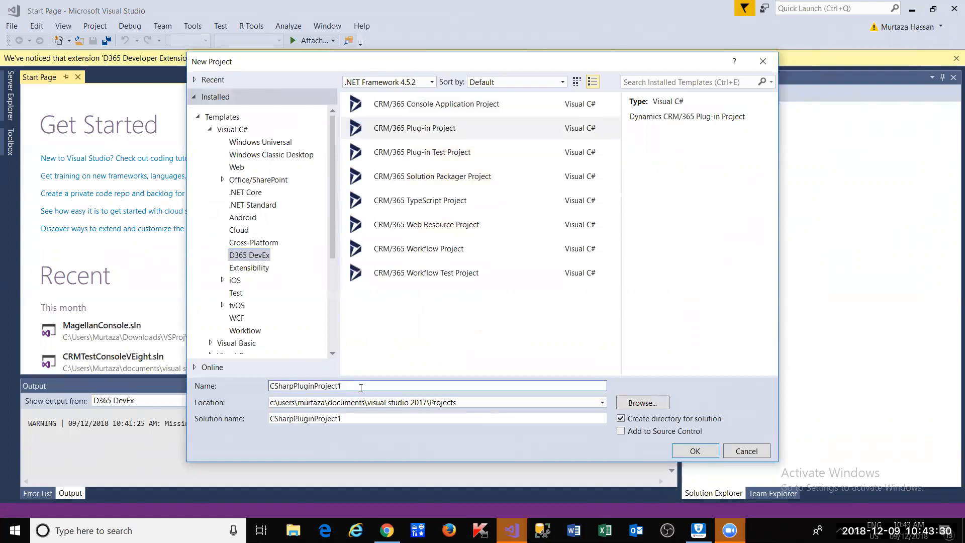
pyautogui.doubleClick(362, 387)
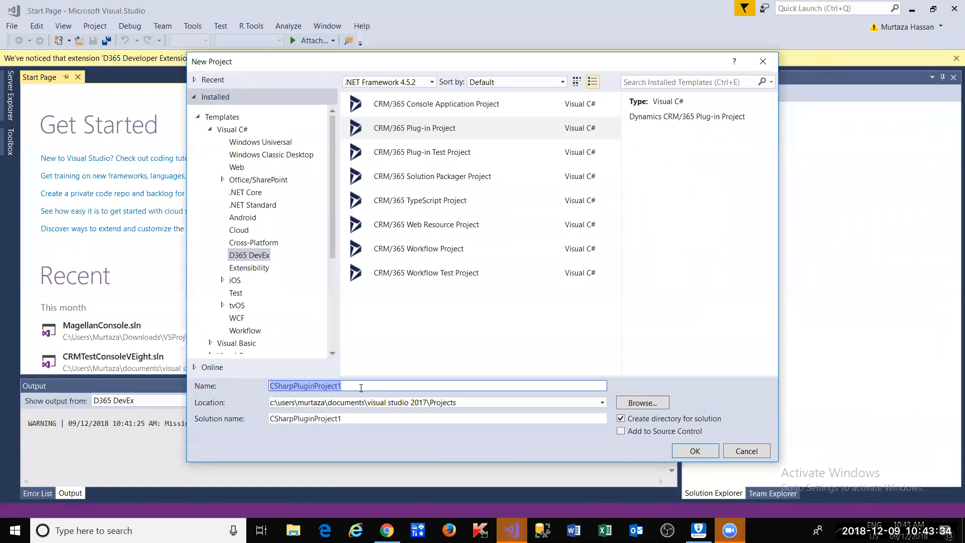
pyautogui.write('CRMContactP')
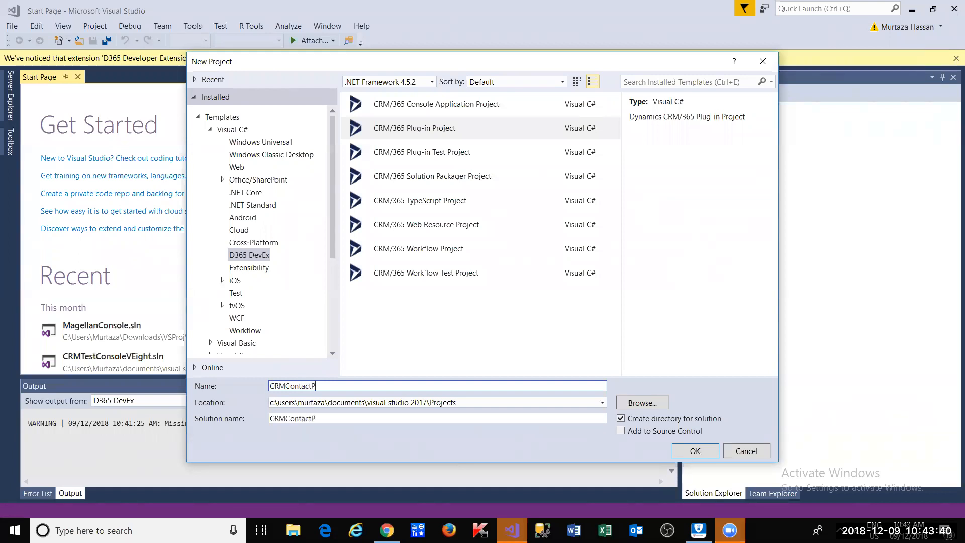
pyautogui.press('BackSpace')
pyautogui.press('BackSpace')
pyautogui.press('BackSpace')
pyautogui.press('BackSpace')
pyautogui.press('BackSpace')
pyautogui.write('ntactUd')
pyautogui.write('dateJobTitle')
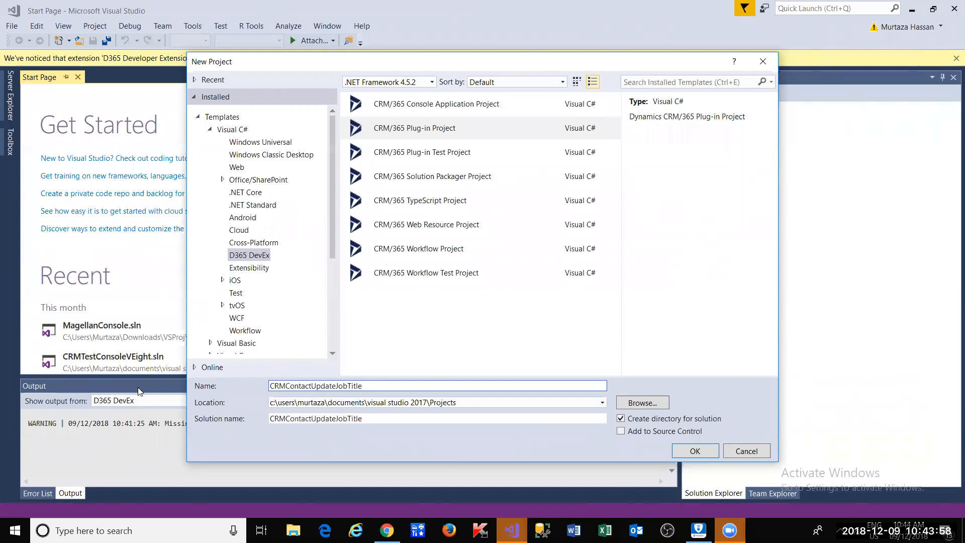
pyautogui.hotkey('ctrl', 'a')
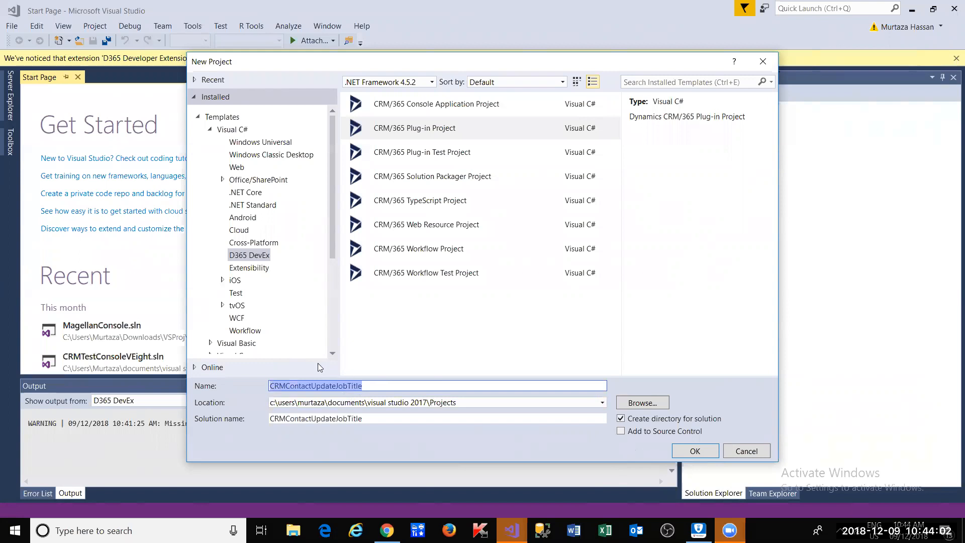
pyautogui.click(271, 387)
pyautogui.write('Test')
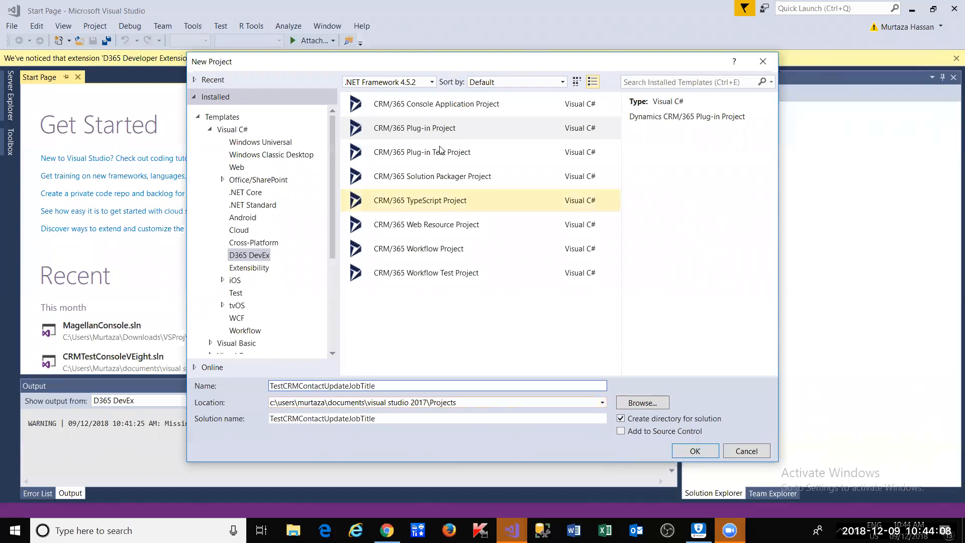
pyautogui.click(713, 456)
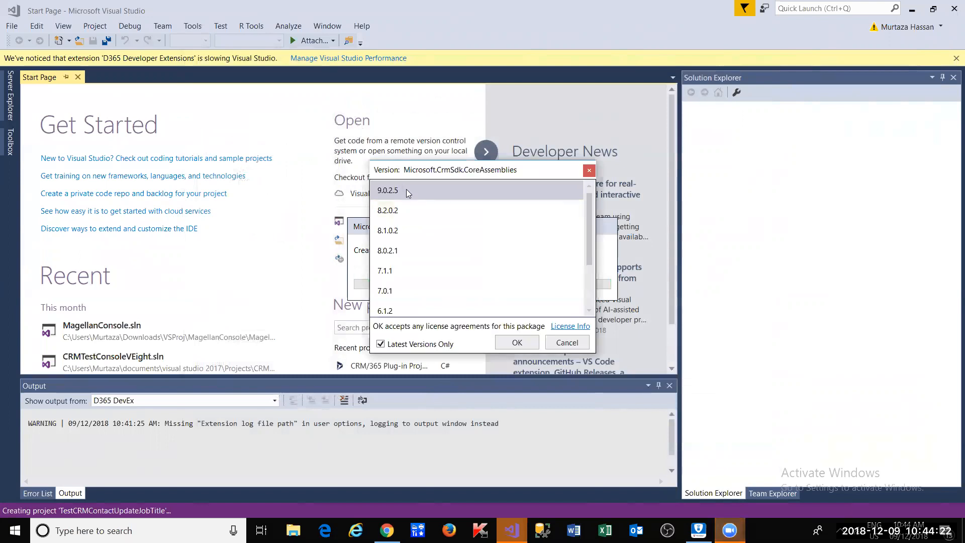
pyautogui.hotkey('alt', 'Tab')
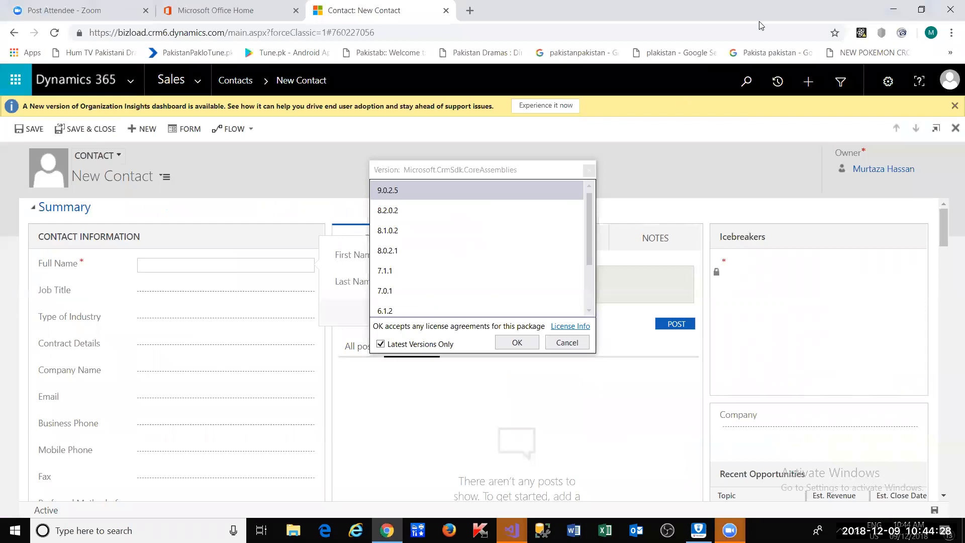
pyautogui.moveTo(760, 21); pyautogui.dragTo(684, 100)
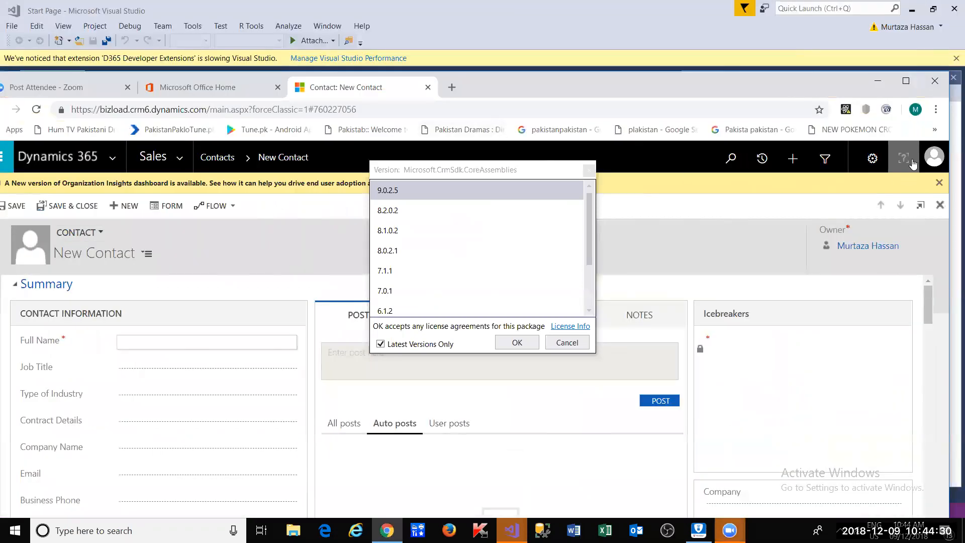
pyautogui.click(874, 160)
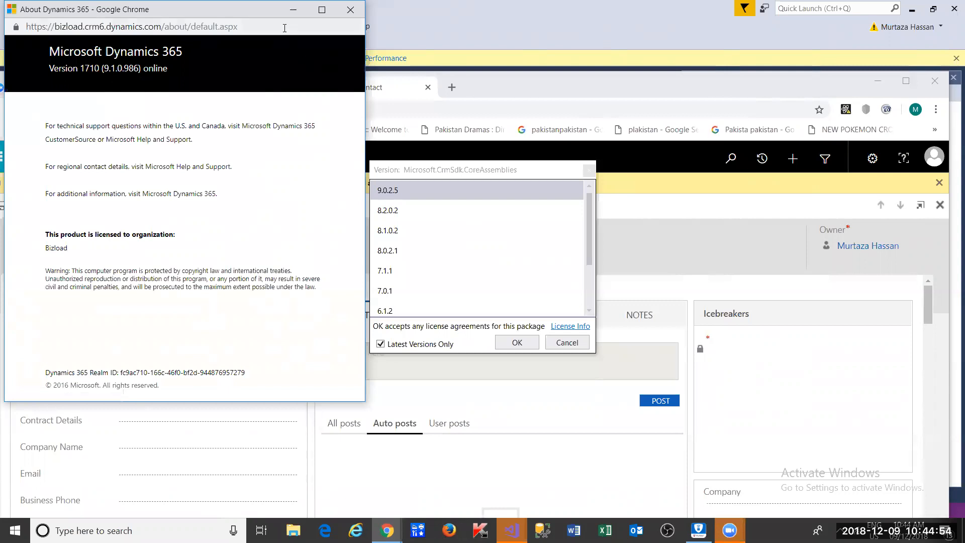
pyautogui.moveTo(265, 9); pyautogui.dragTo(260, 66)
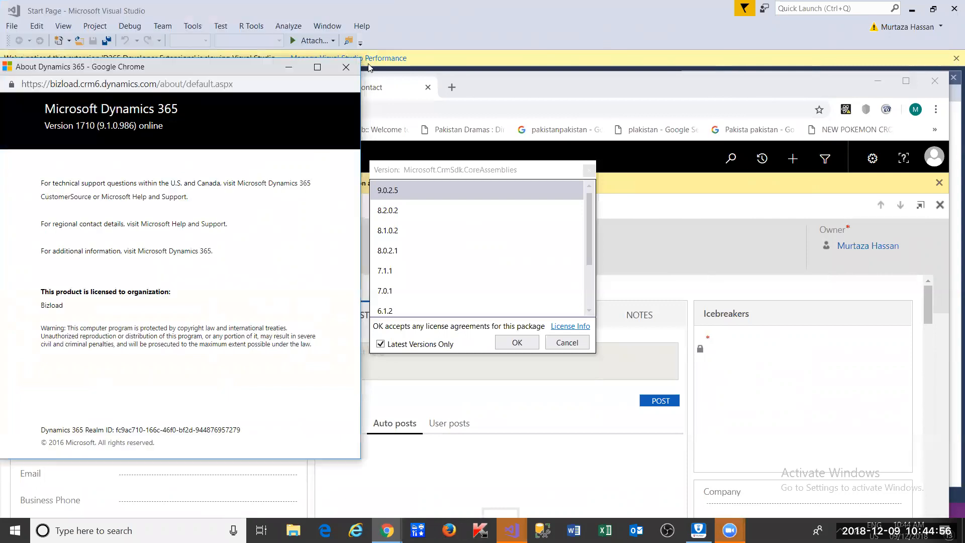
pyautogui.click(363, 76)
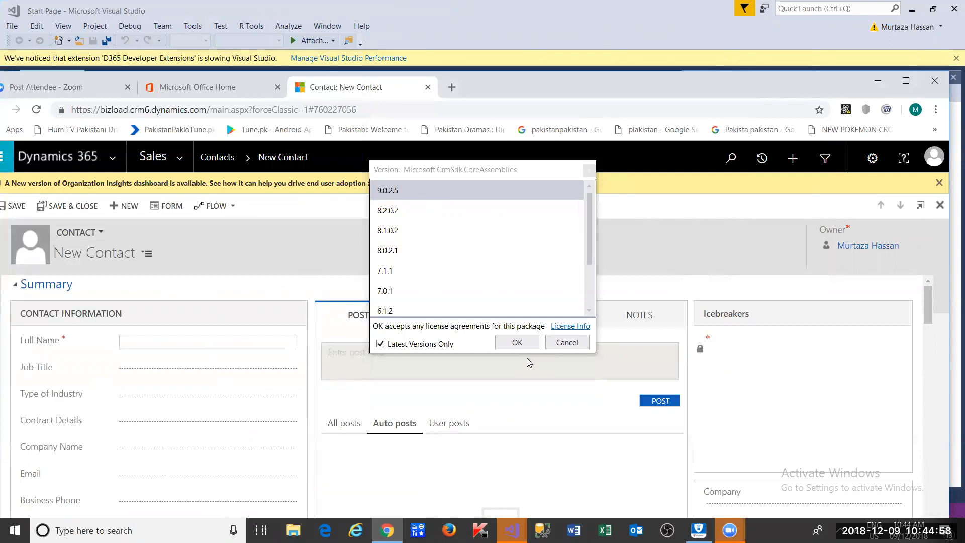
pyautogui.click(469, 196)
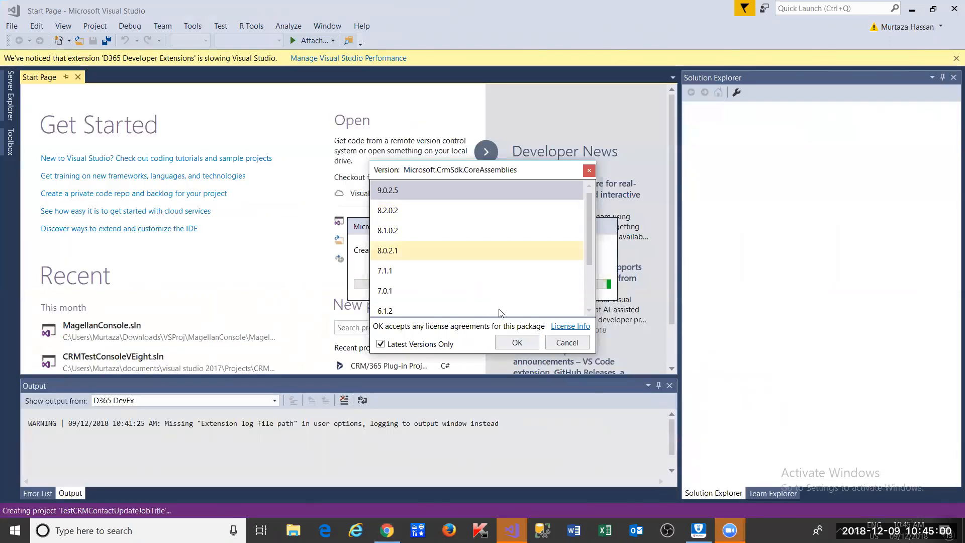
# - Finish creating the project with CoreAssemblies 9.0.2.5, then add a new item to the TestCRMContactUpdateJobTitle project
pyautogui.click(513, 342)
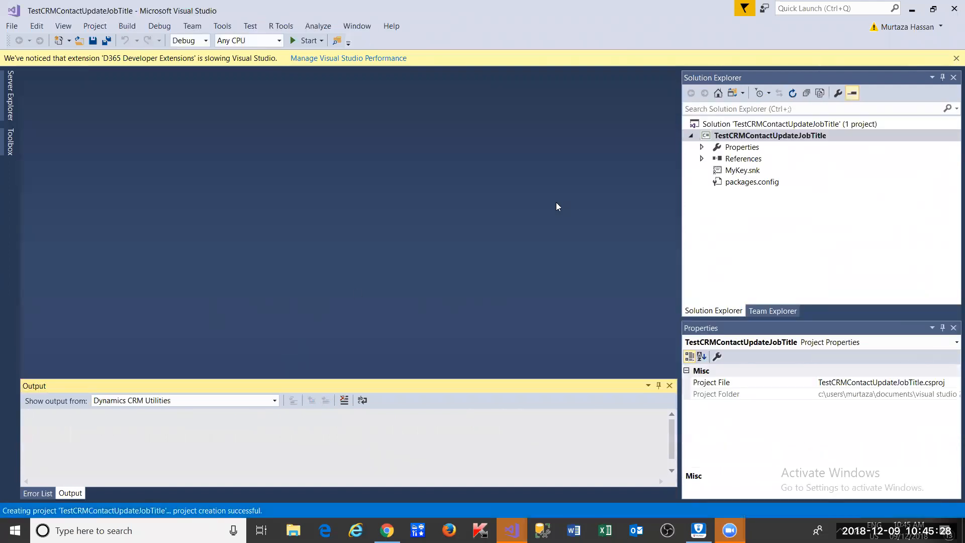
pyautogui.click(754, 171)
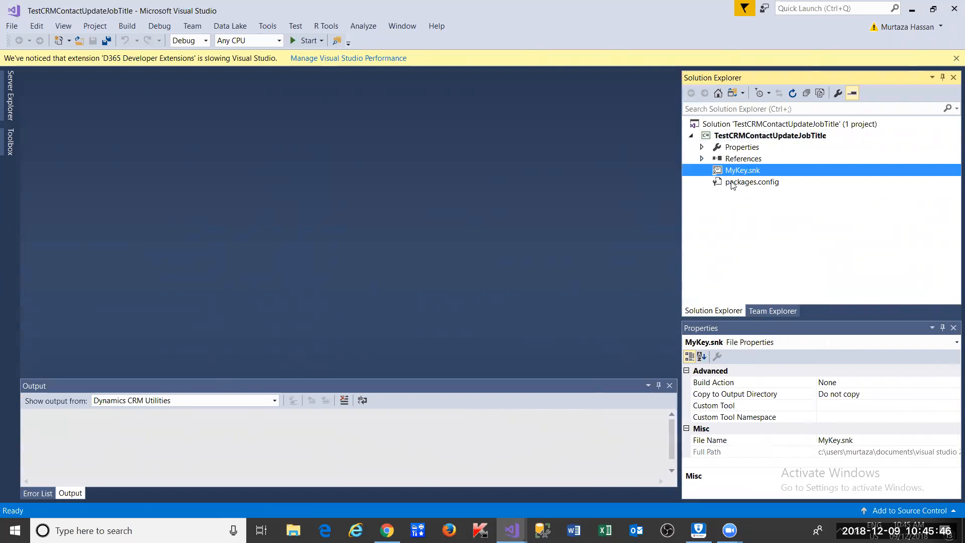
pyautogui.click(750, 137)
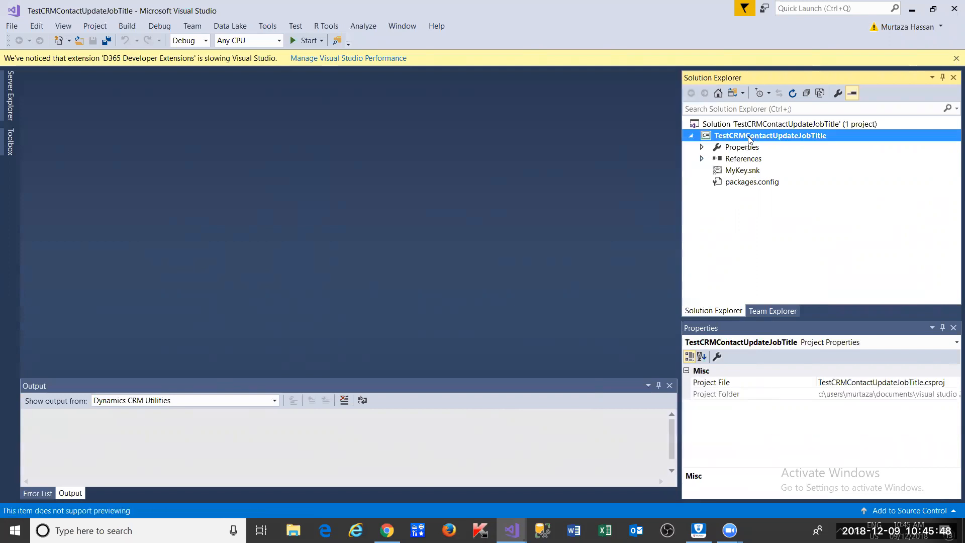
pyautogui.rightClick(749, 138)
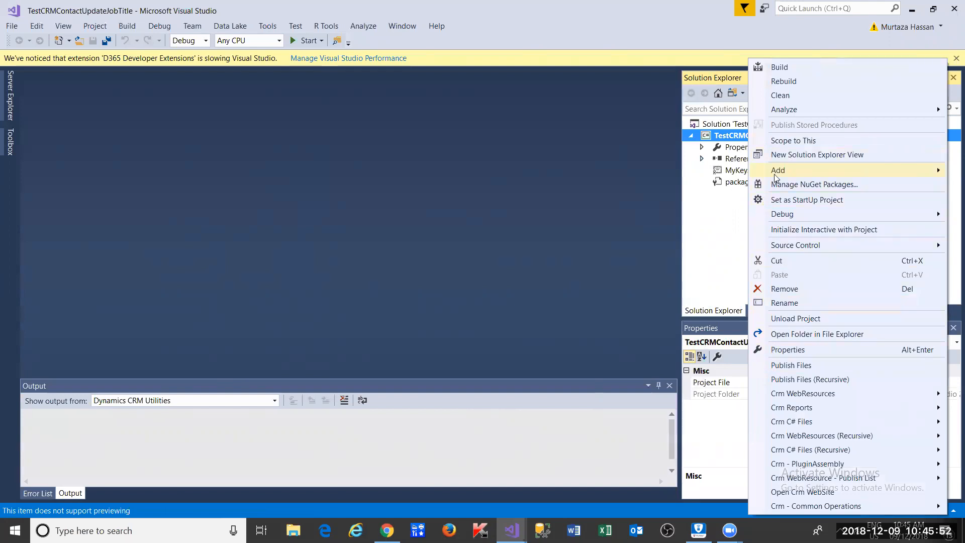
pyautogui.moveTo(776, 177)
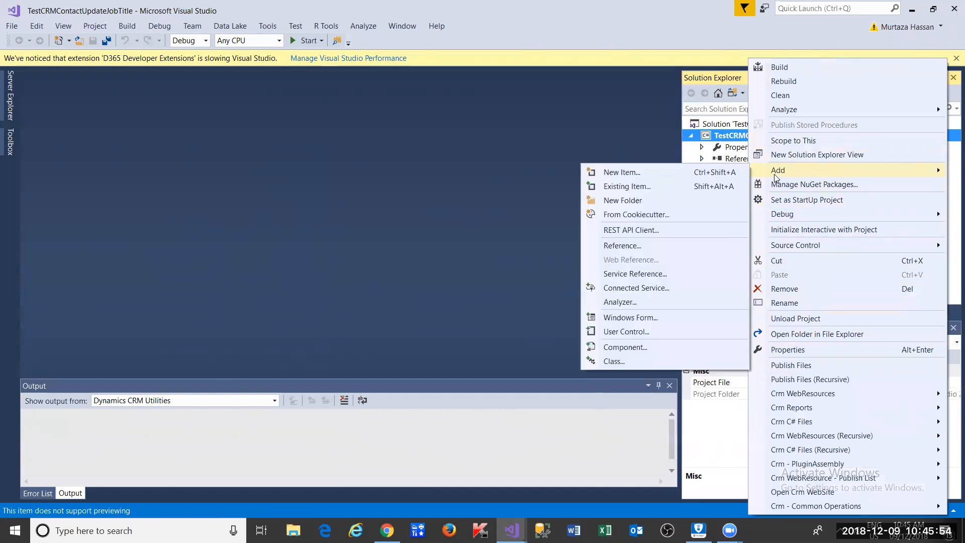
pyautogui.click(696, 172)
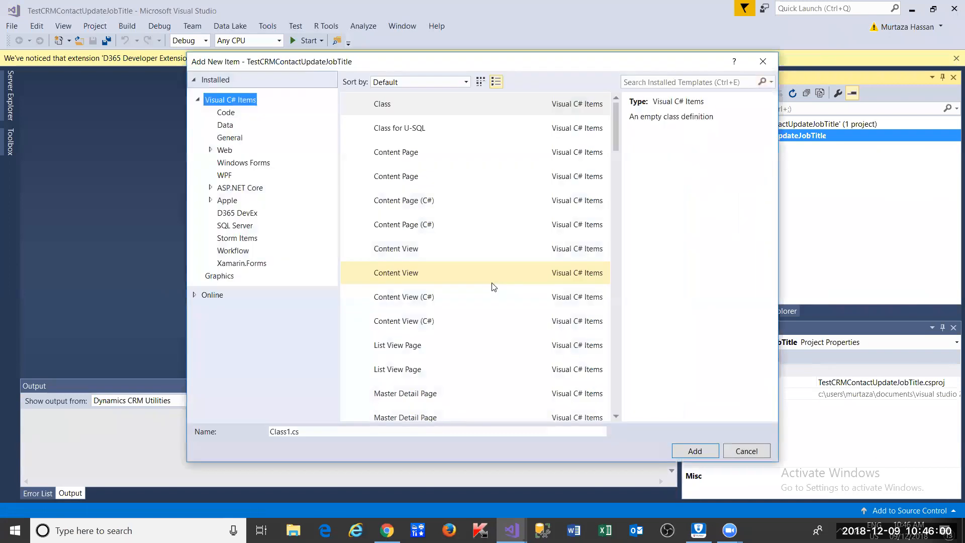
# - Add a D365 DevEx CRM/365 Plug-in Class named UpdateJobTitleForContact.cs
pyautogui.click(246, 224)
pyautogui.click(254, 213)
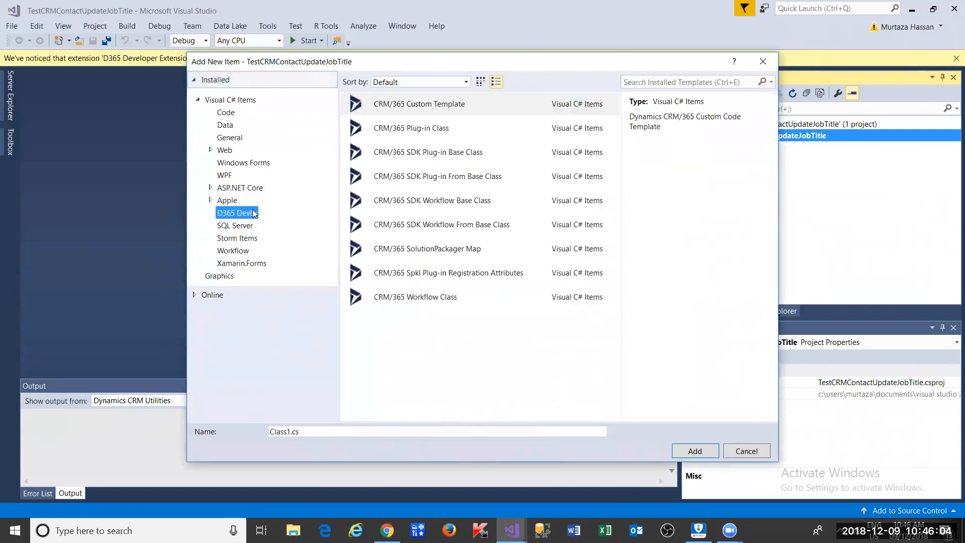
pyautogui.click(405, 130)
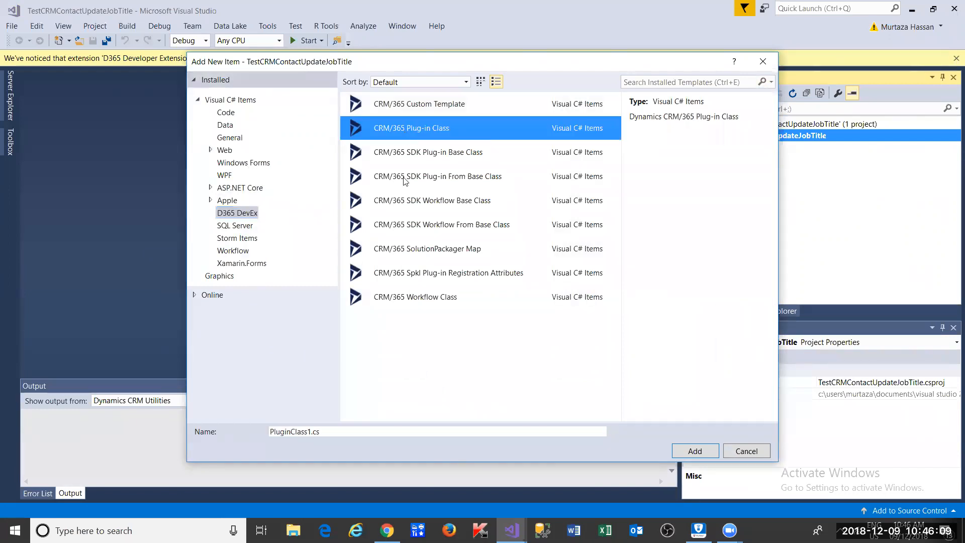
pyautogui.click(310, 432)
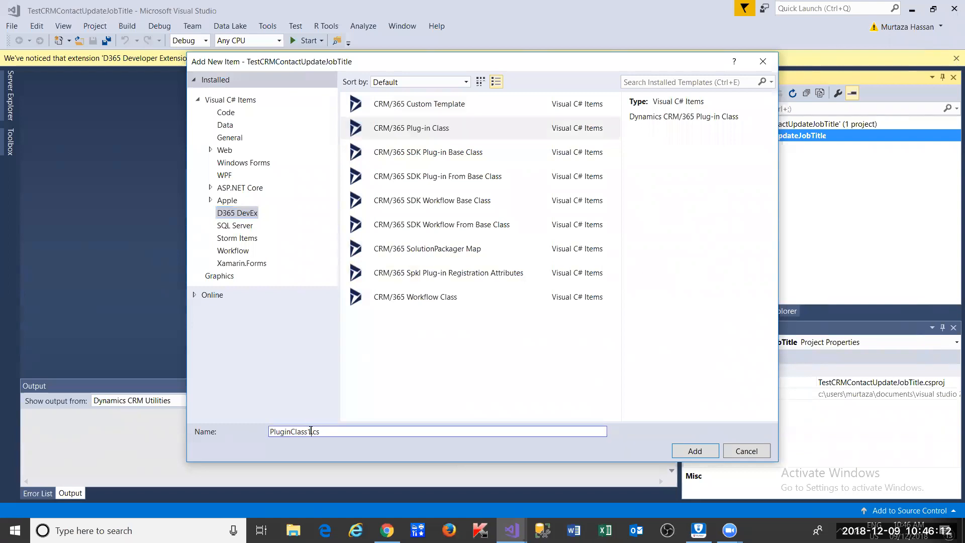
pyautogui.doubleClick(311, 431)
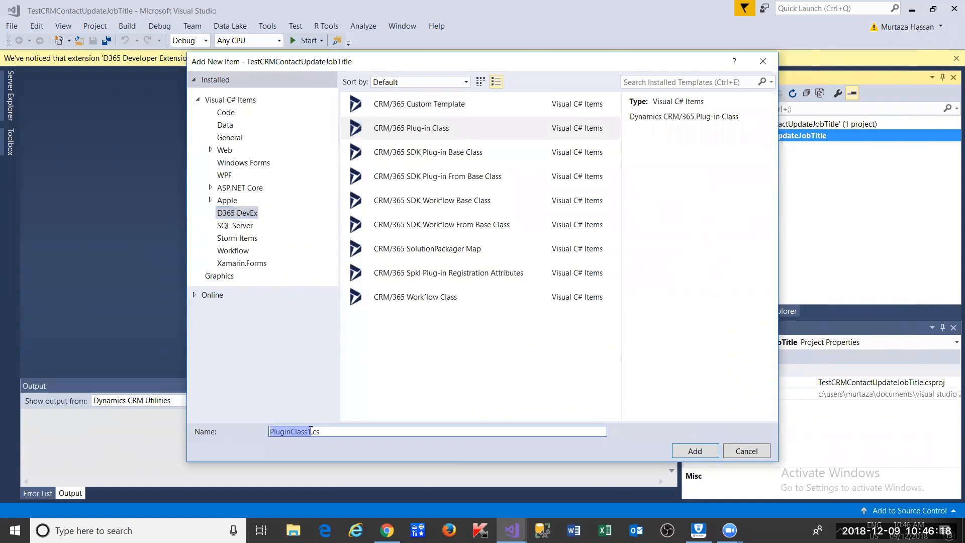
pyautogui.write('Pl')
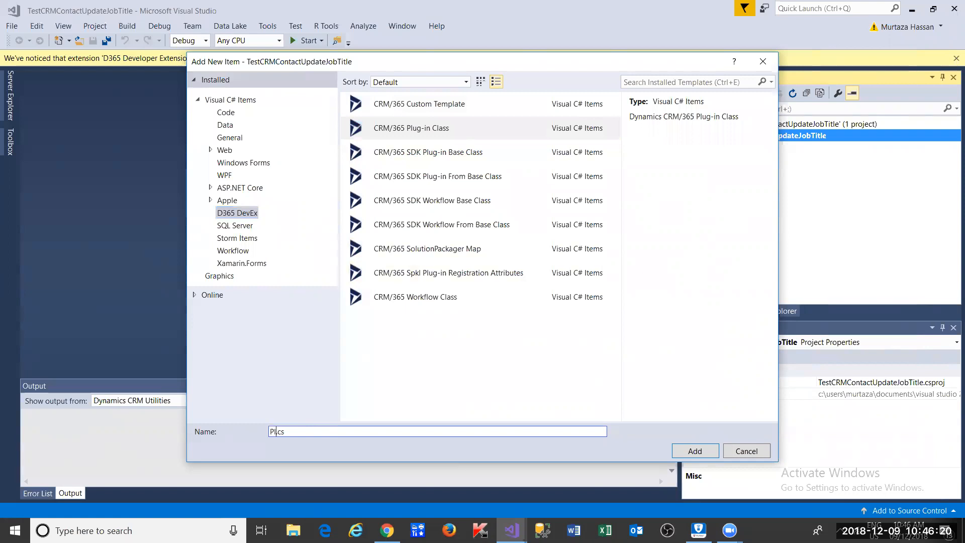
pyautogui.press('BackSpace')
pyautogui.press('BackSpace')
pyautogui.write('UpdateJobTitleForContact')
pyautogui.press('Return')
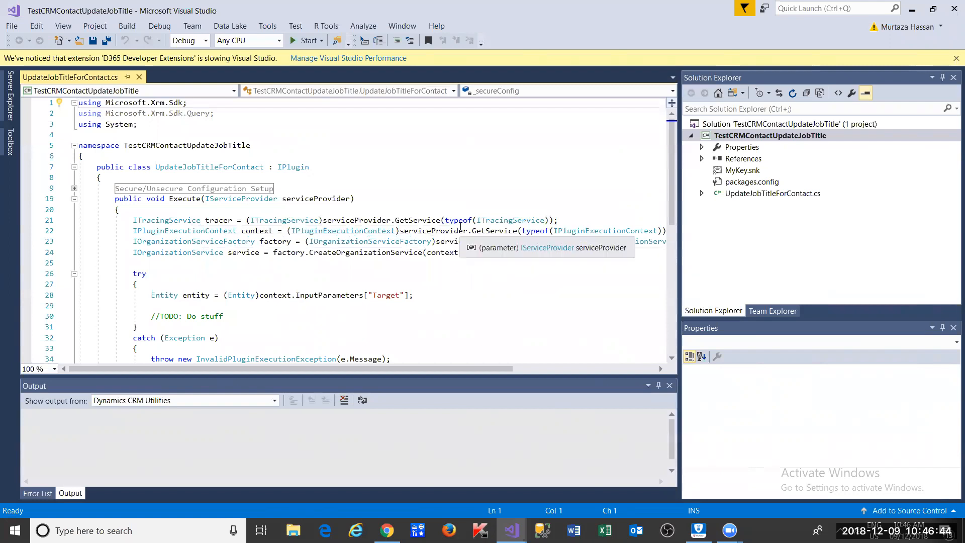
# - Select IPlugin on line 7 of UpdateJobTitleForContact.cs to inspect the interface
pyautogui.doubleClick(295, 168)
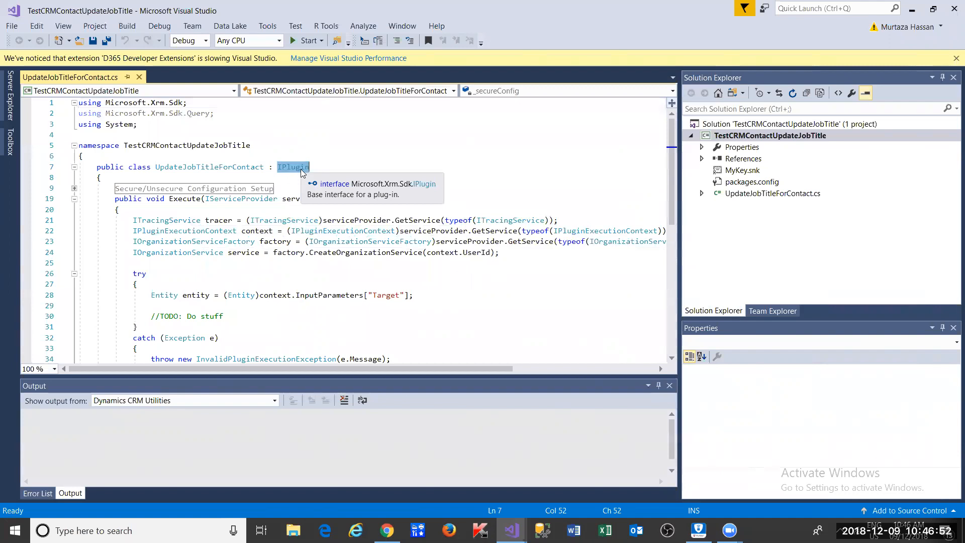
# - Expand References and view the Microsoft.Xrm.Sdk and Microsoft.Crm.Sdk.Proxy properties, then return to the code
pyautogui.click(703, 159)
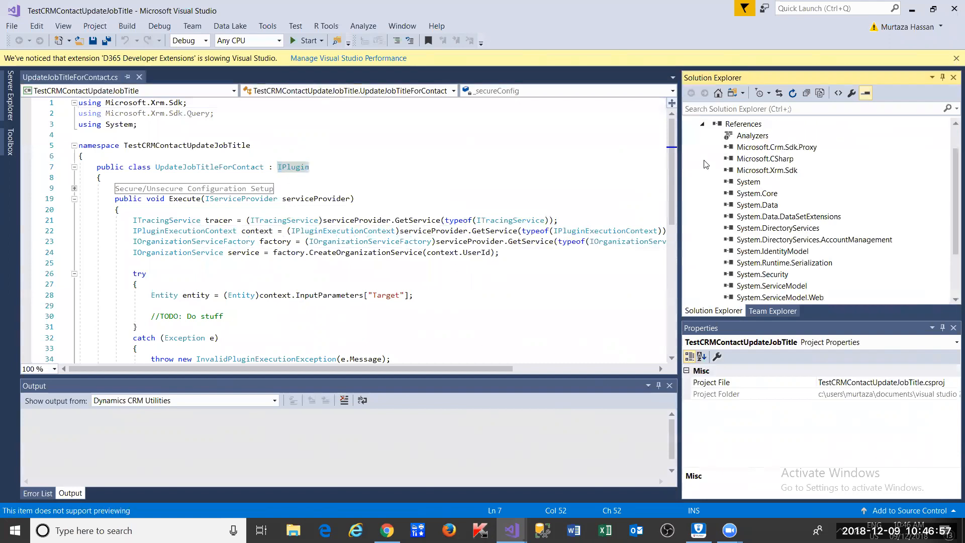
pyautogui.click(782, 171)
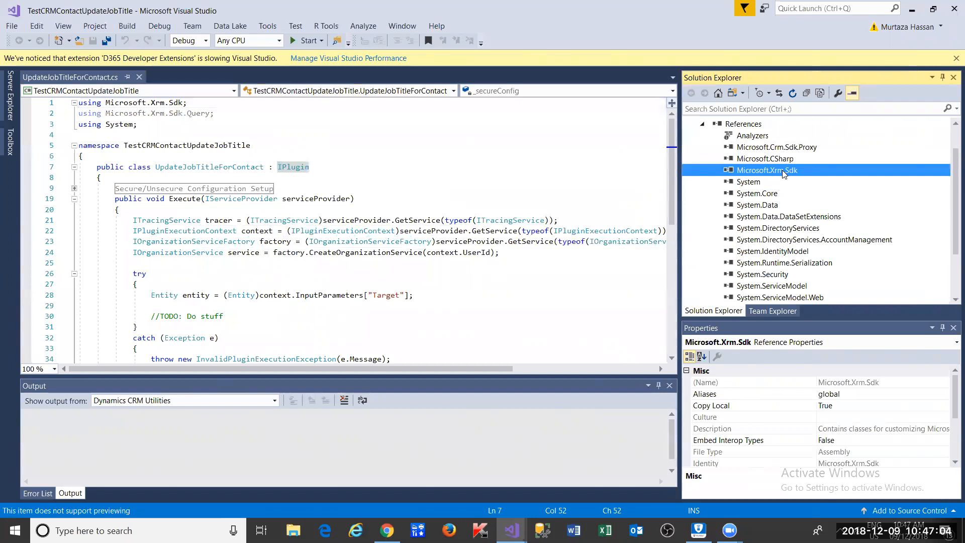
pyautogui.scroll(-2, 783, 173)
pyautogui.scroll(2, 783, 172)
pyautogui.click(785, 148)
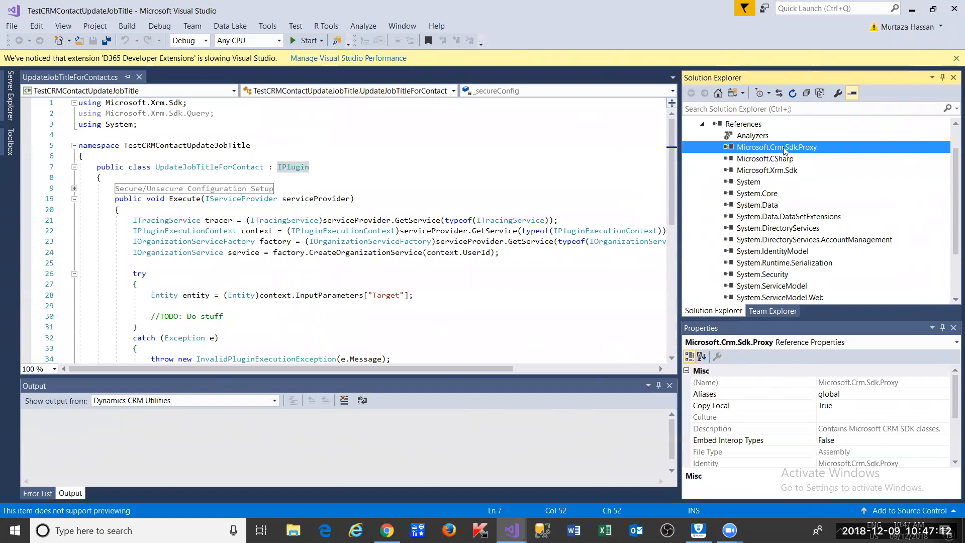
pyautogui.click(284, 176)
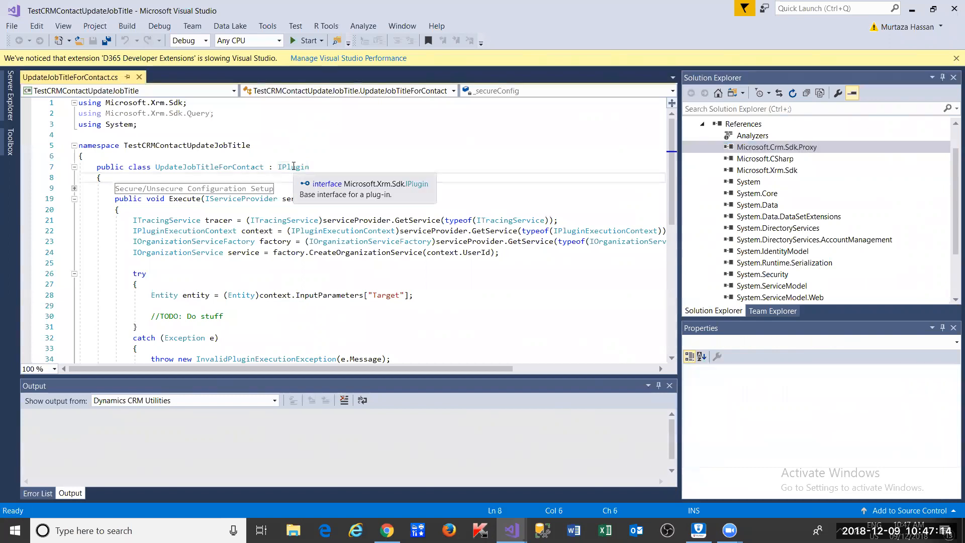
pyautogui.moveTo(184, 104); pyautogui.dragTo(114, 103)
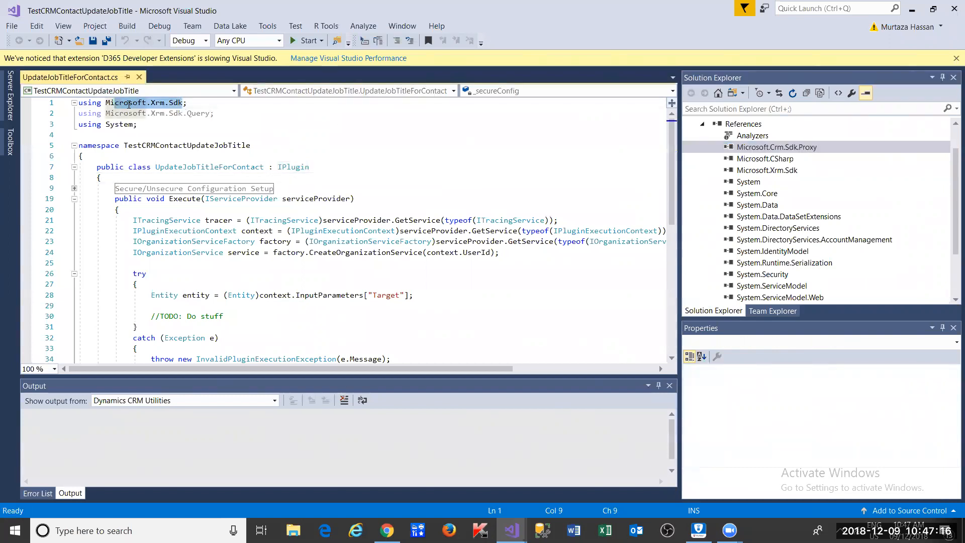
pyautogui.click(310, 166)
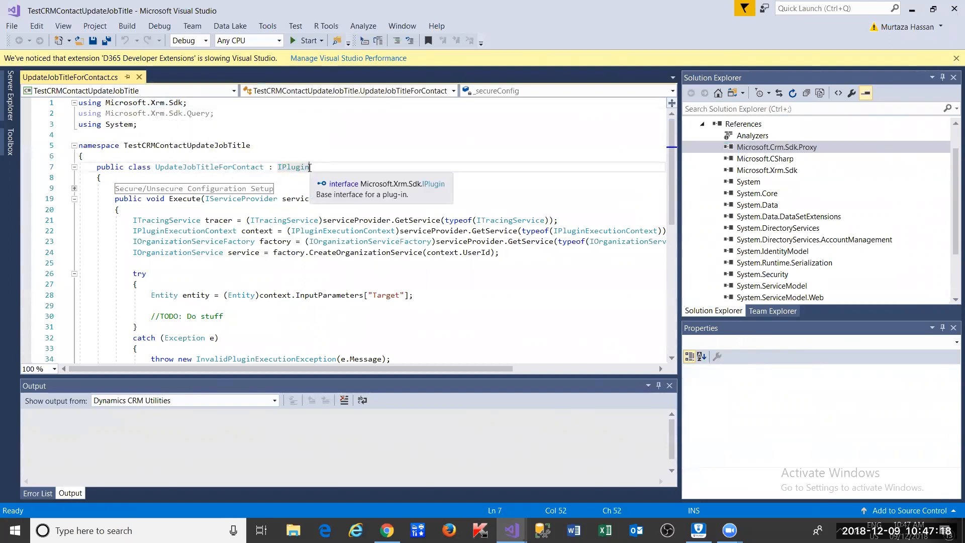
pyautogui.moveTo(292, 169)
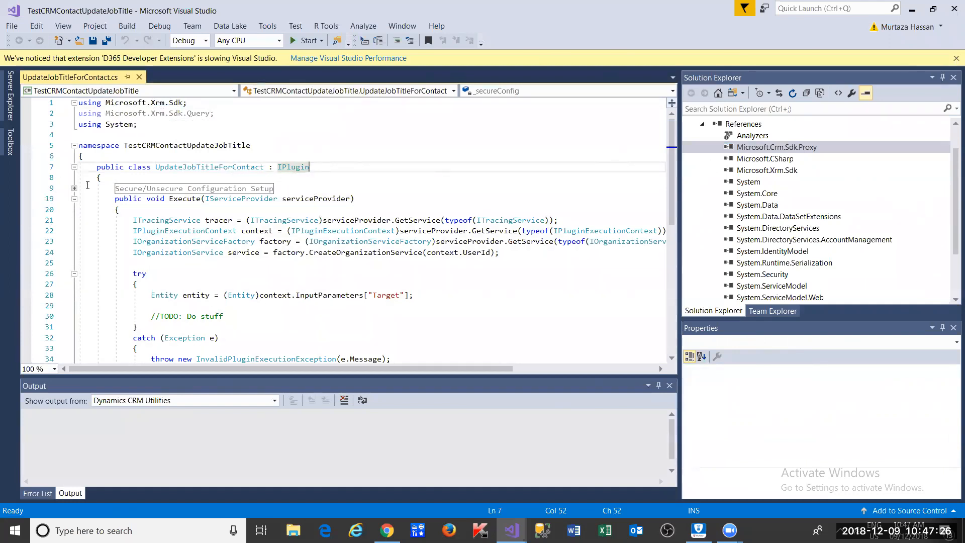
pyautogui.click(69, 189)
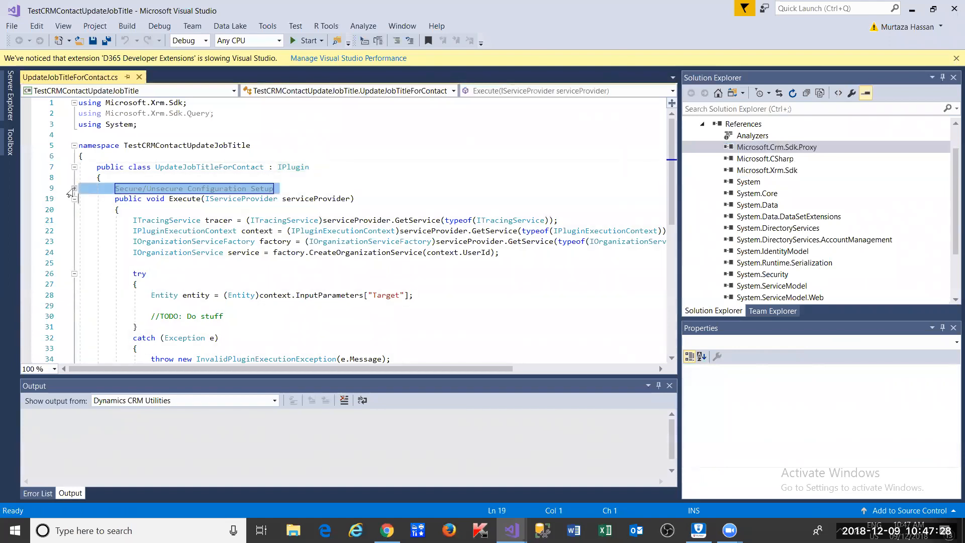
pyautogui.click(73, 189)
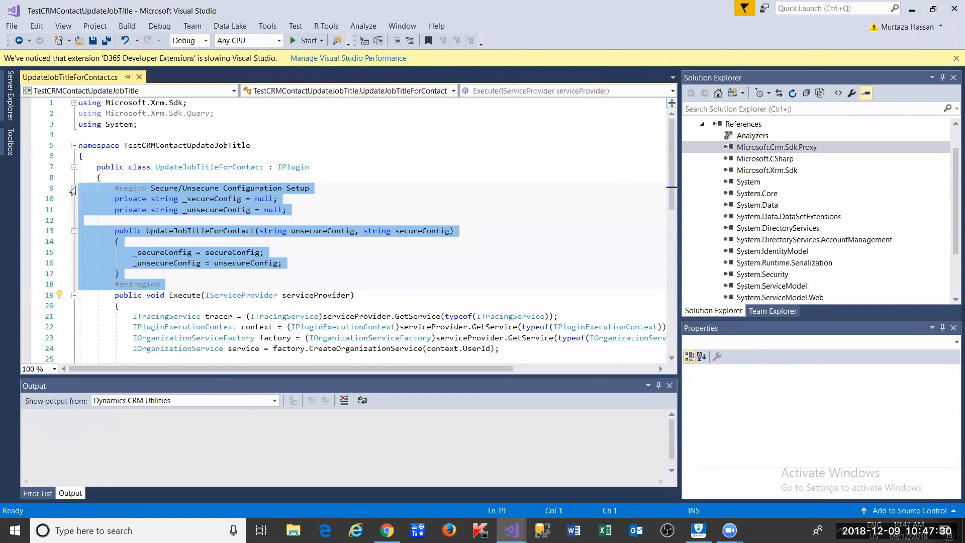
pyautogui.click(164, 238)
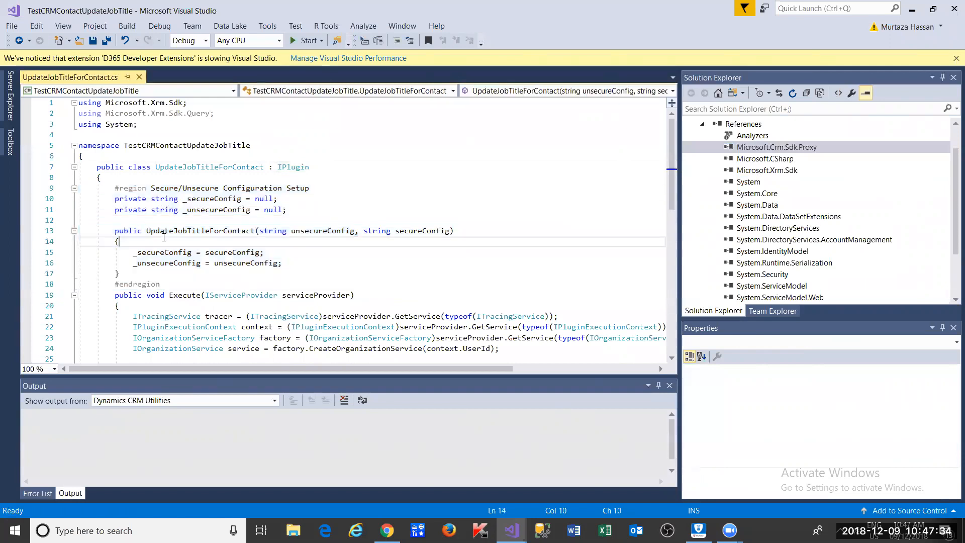
pyautogui.click(203, 198)
pyautogui.doubleClick(216, 209)
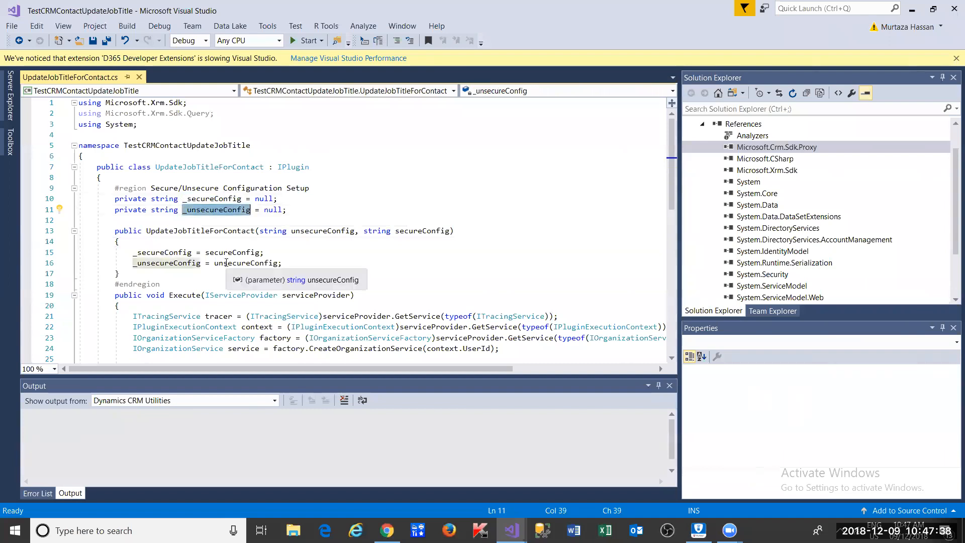
pyautogui.click(74, 189)
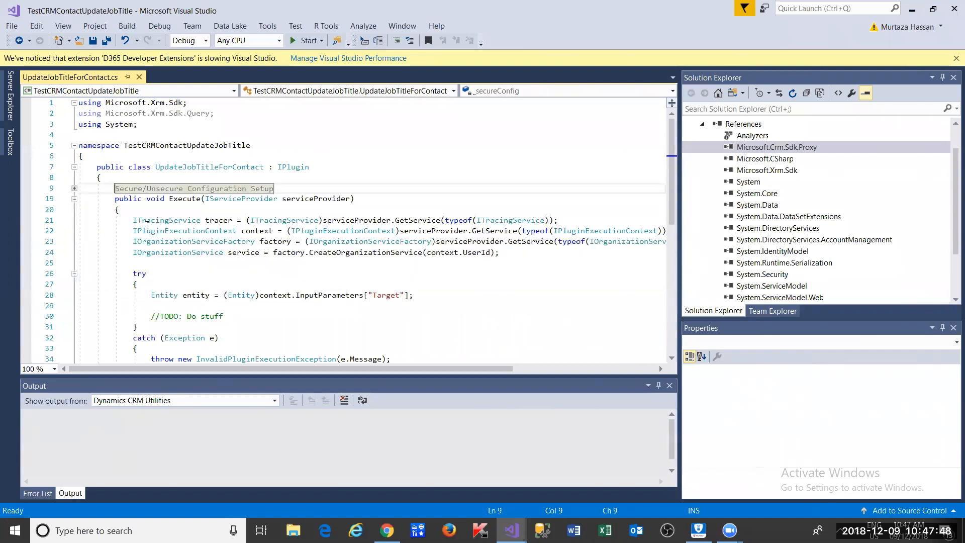
pyautogui.doubleClick(175, 200)
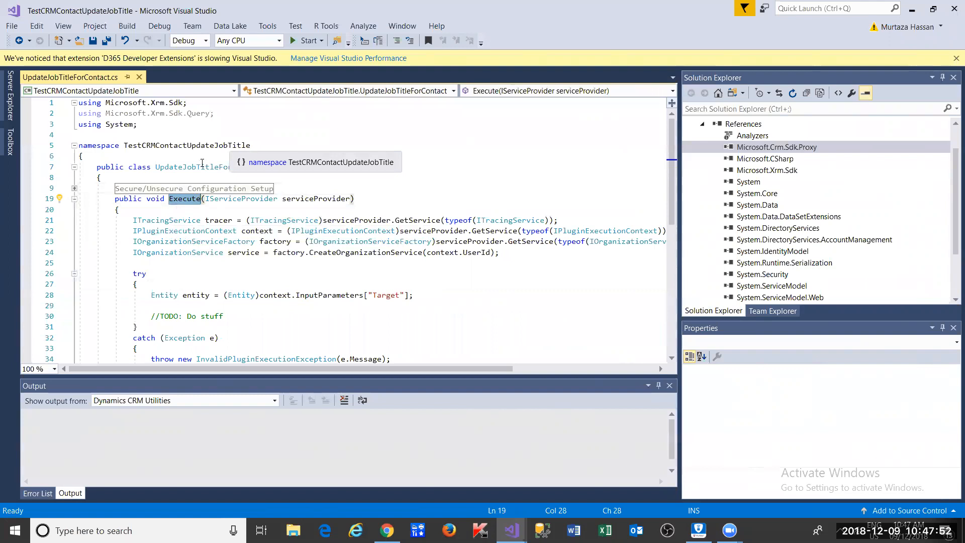
pyautogui.doubleClick(335, 200)
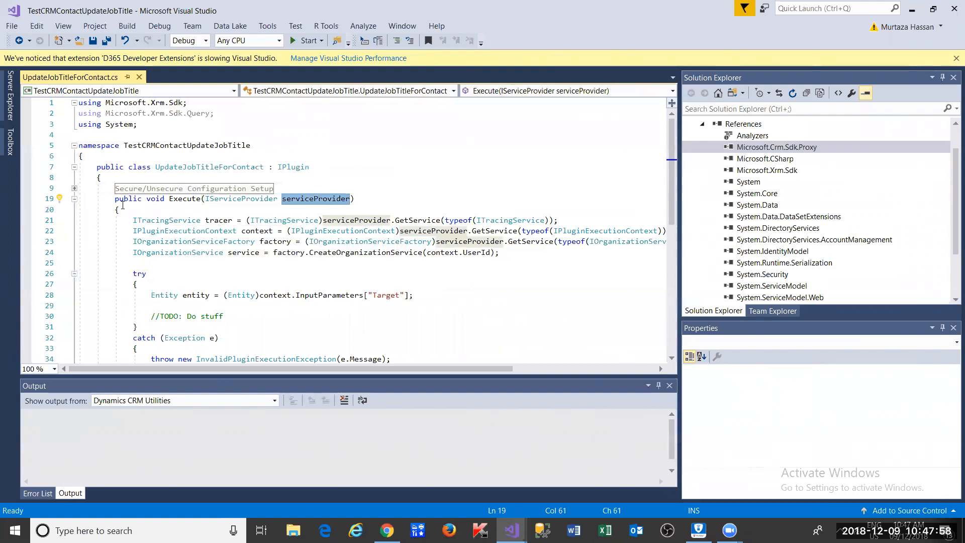
pyautogui.moveTo(134, 221); pyautogui.dragTo(567, 220)
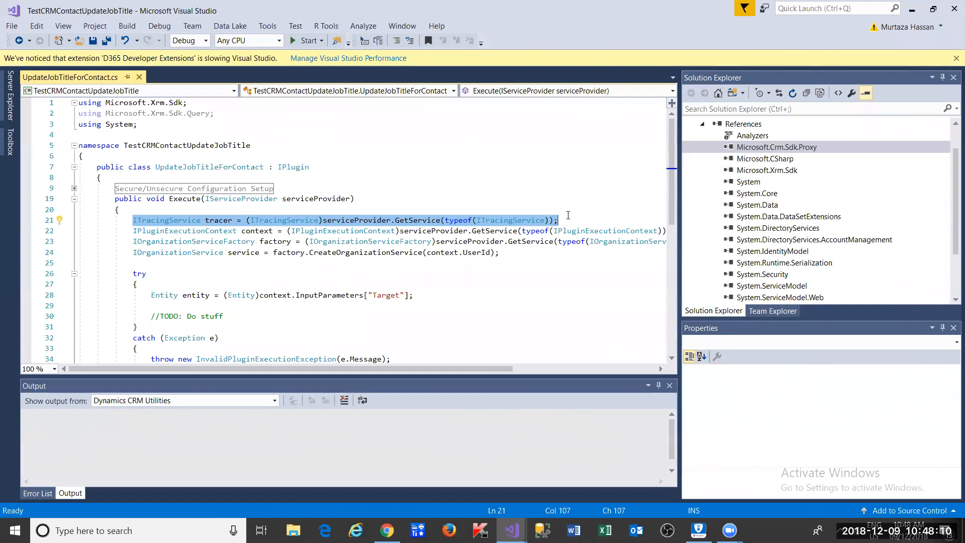
pyautogui.click(568, 216)
pyautogui.moveTo(567, 221); pyautogui.dragTo(133, 220)
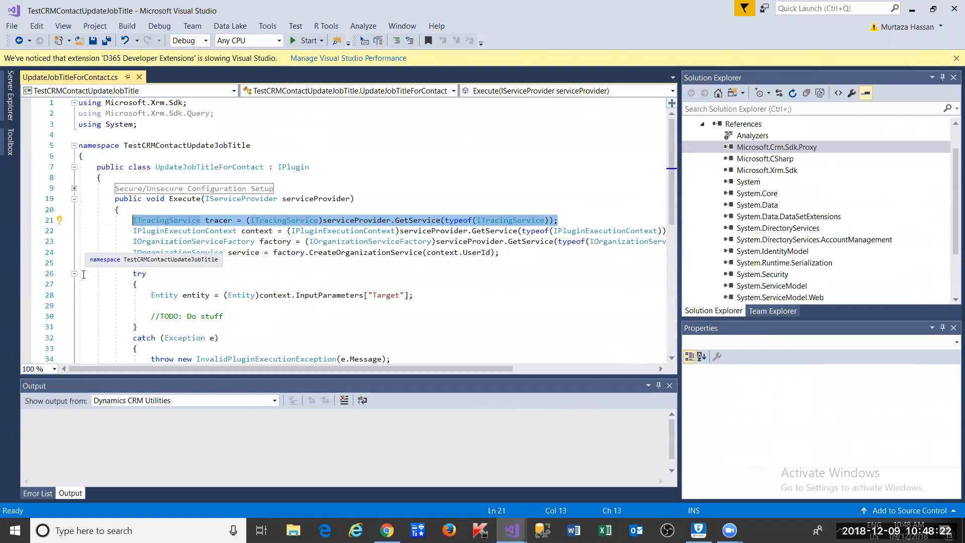
pyautogui.doubleClick(218, 221)
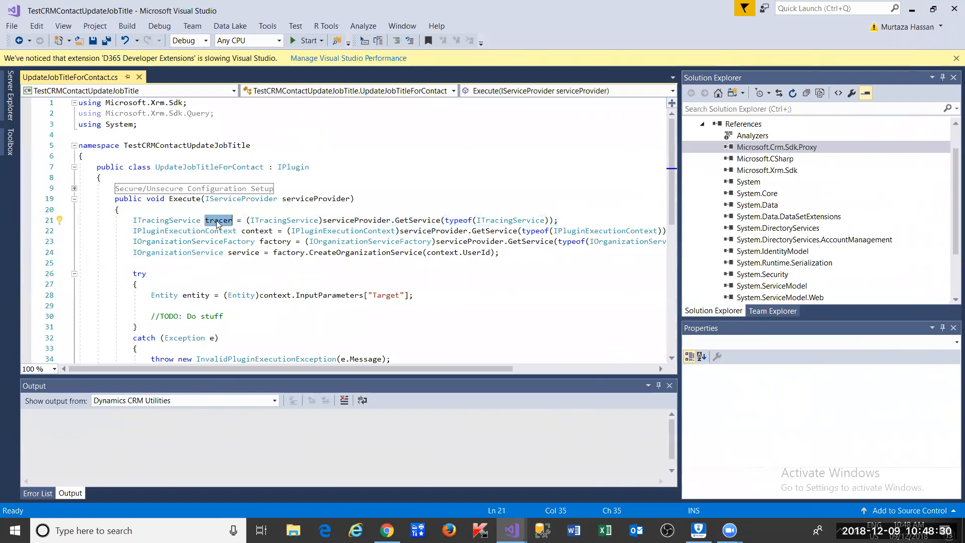
pyautogui.doubleClick(261, 229)
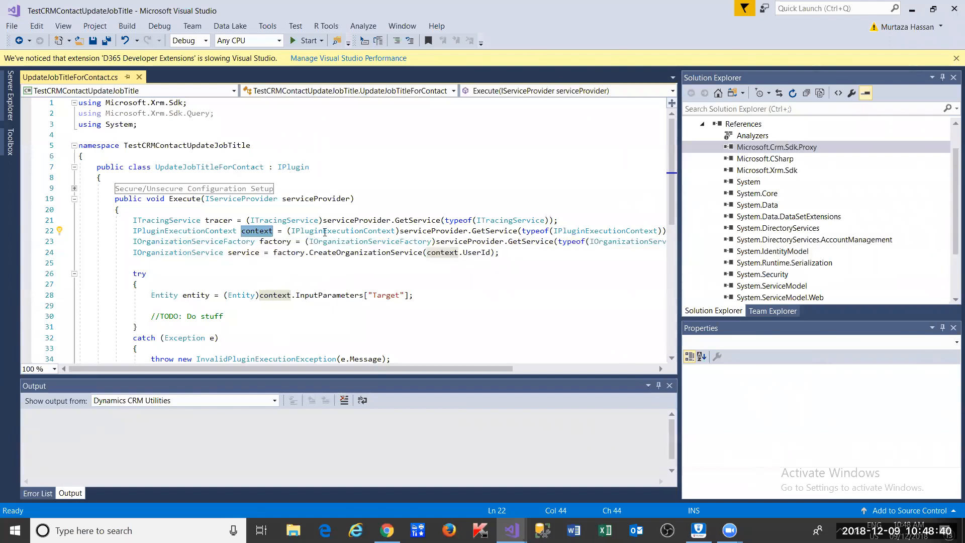
pyautogui.doubleClick(276, 241)
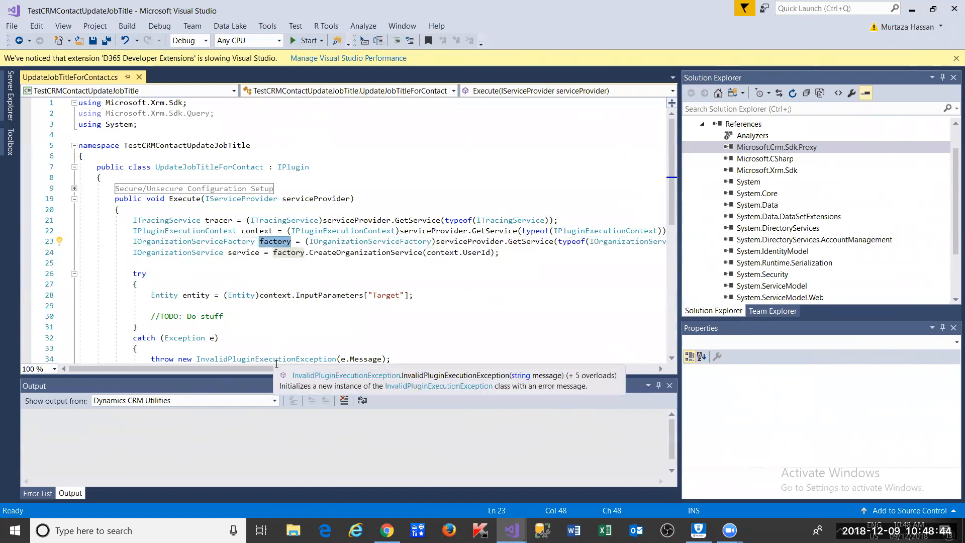
pyautogui.moveTo(278, 359); pyautogui.dragTo(302, 358)
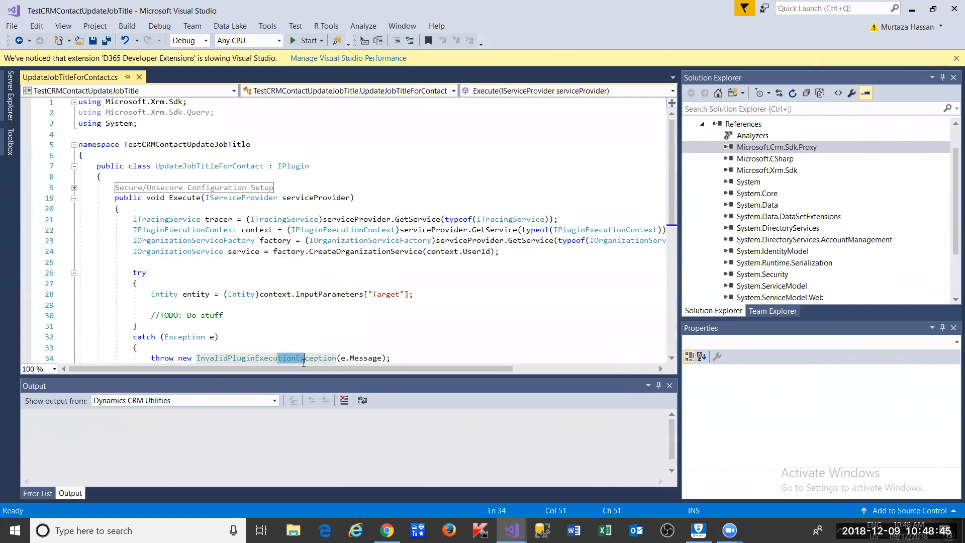
pyautogui.doubleClick(281, 241)
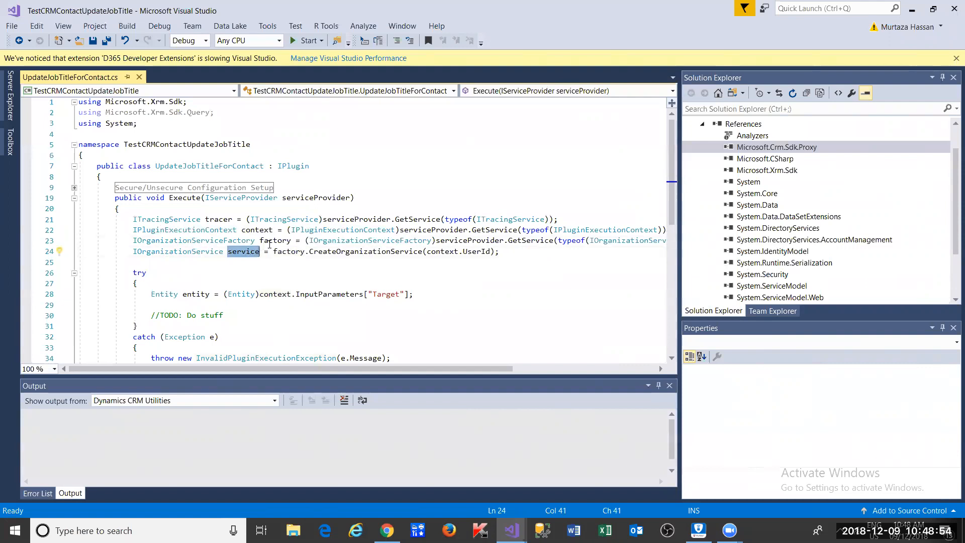
pyautogui.doubleClick(351, 251)
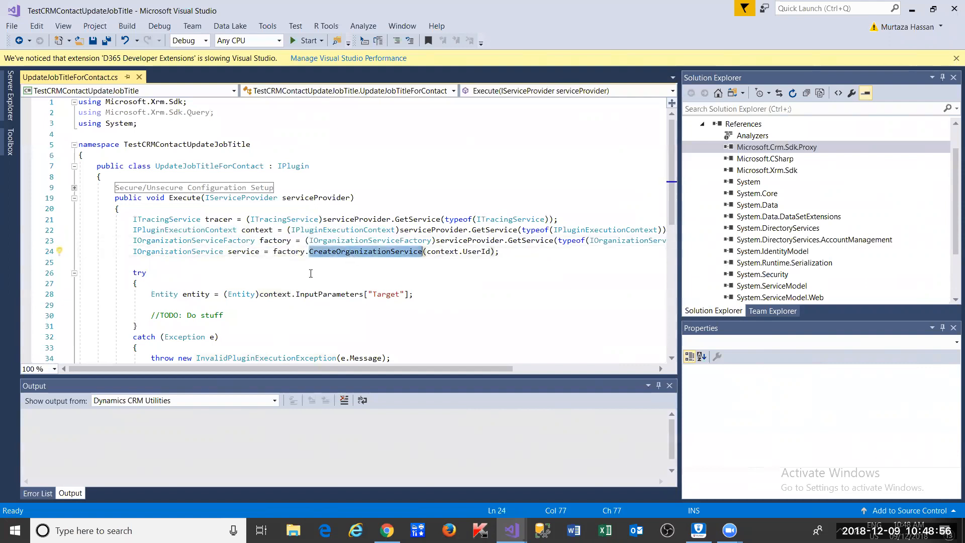
pyautogui.doubleClick(483, 252)
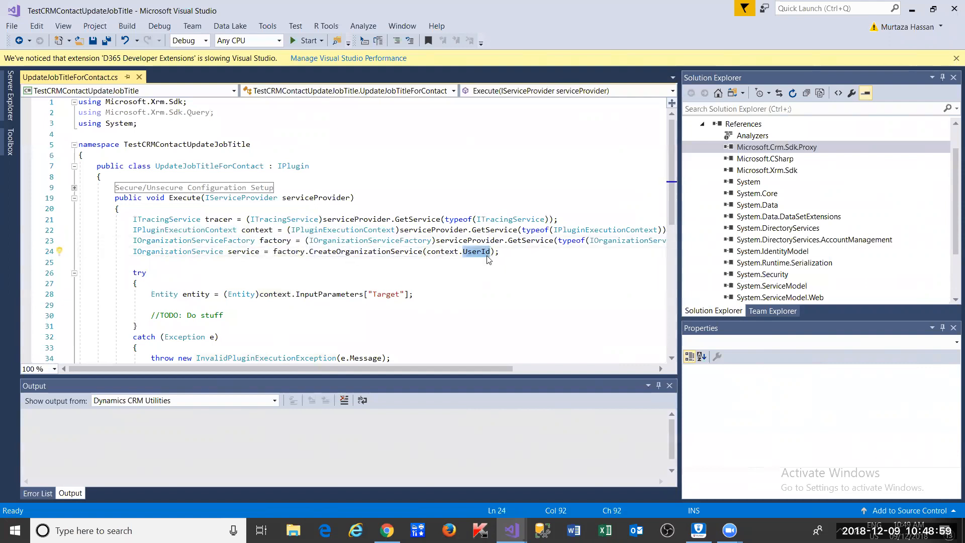
pyautogui.click(235, 253)
pyautogui.doubleClick(235, 252)
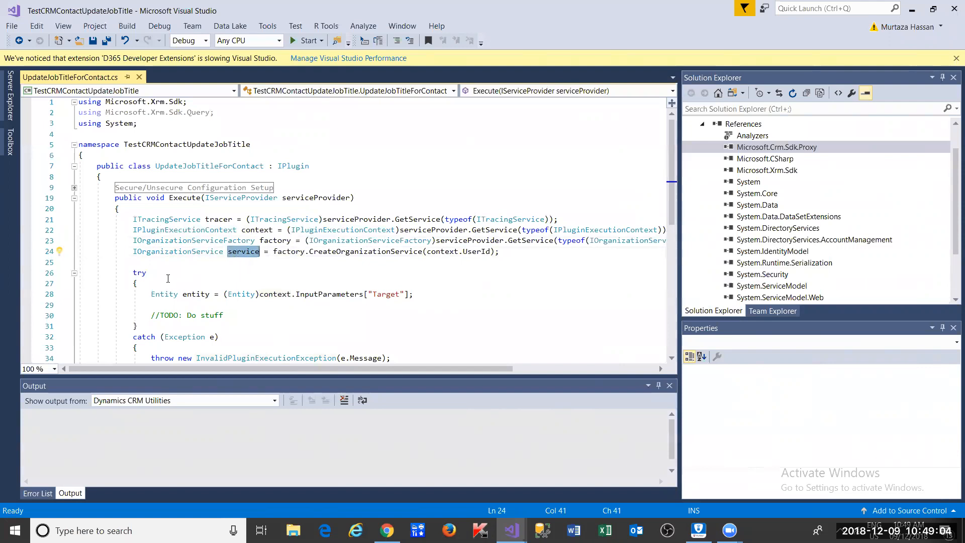
pyautogui.scroll(-2, 167, 278)
pyautogui.moveTo(129, 211); pyautogui.dragTo(176, 316)
pyautogui.click(176, 313)
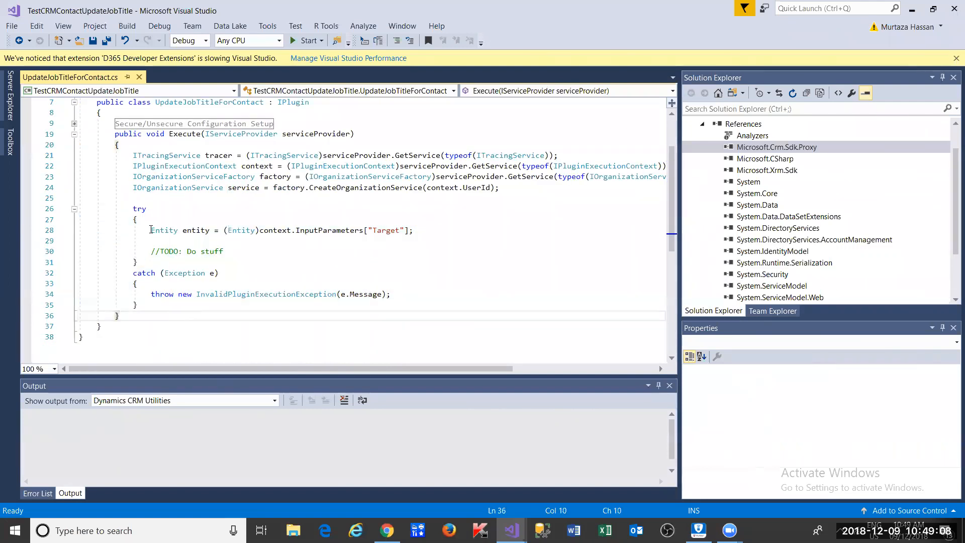
pyautogui.moveTo(151, 229); pyautogui.dragTo(213, 231)
pyautogui.click(213, 231)
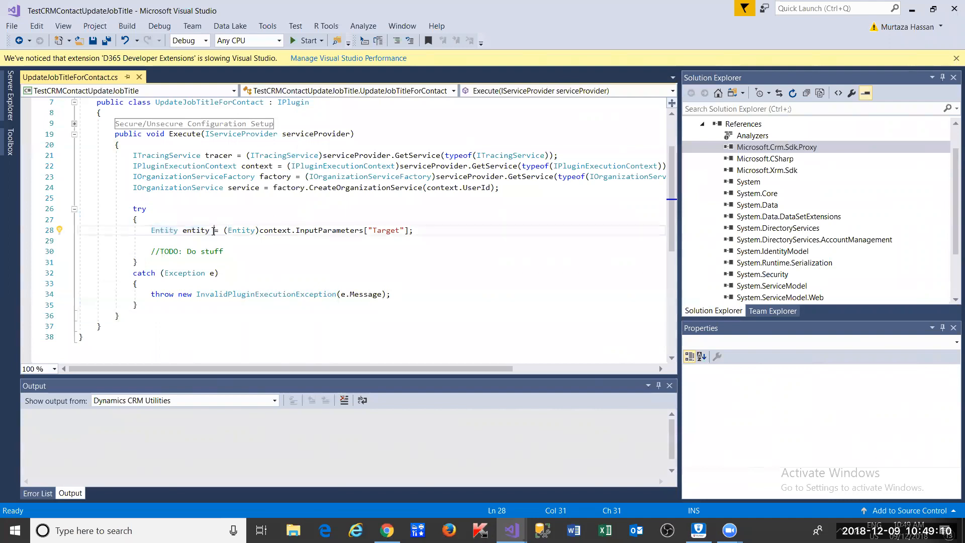
pyautogui.click(154, 233)
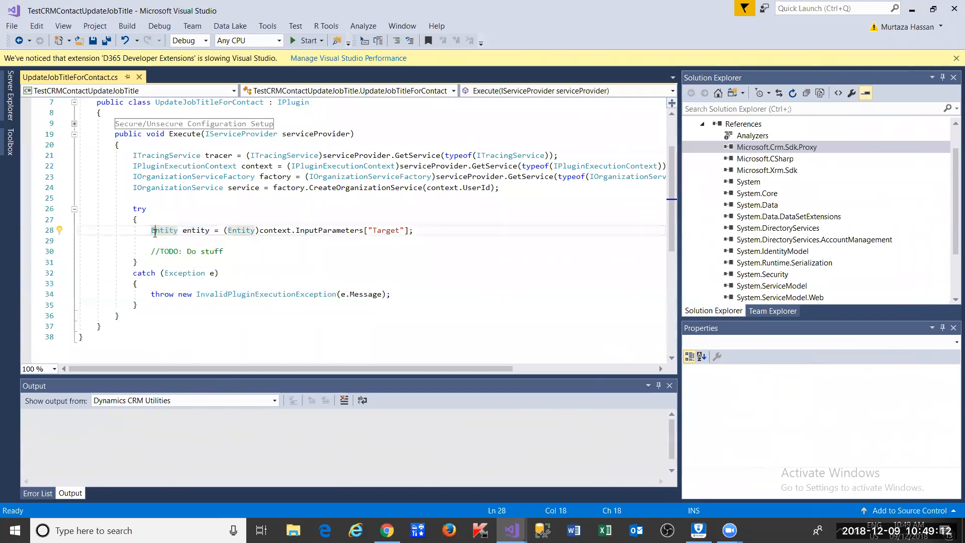
pyautogui.moveTo(166, 227)
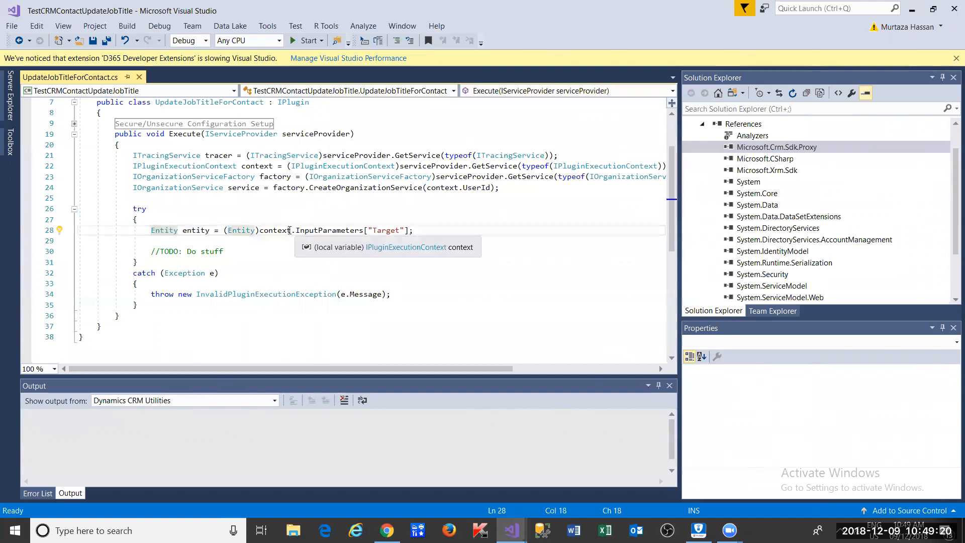
pyautogui.doubleClick(330, 230)
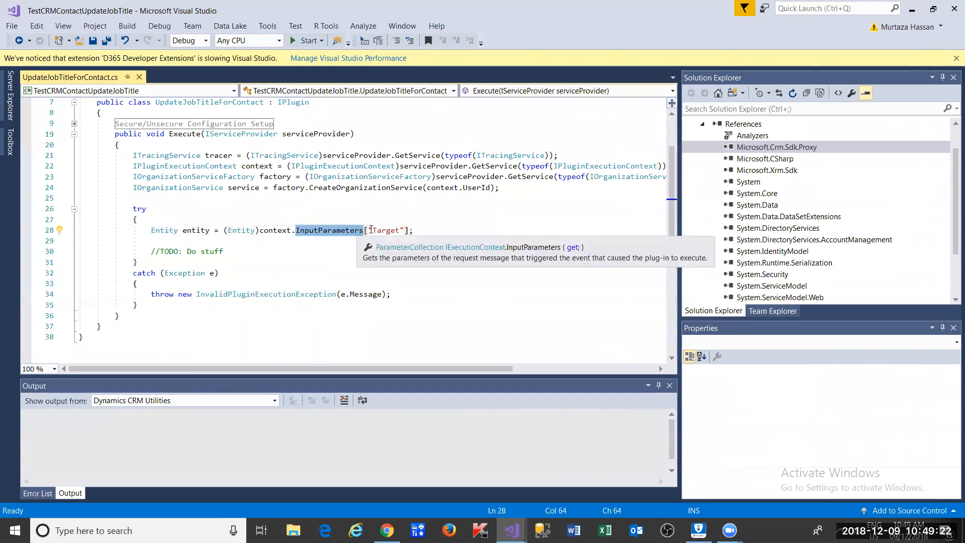
pyautogui.doubleClick(378, 230)
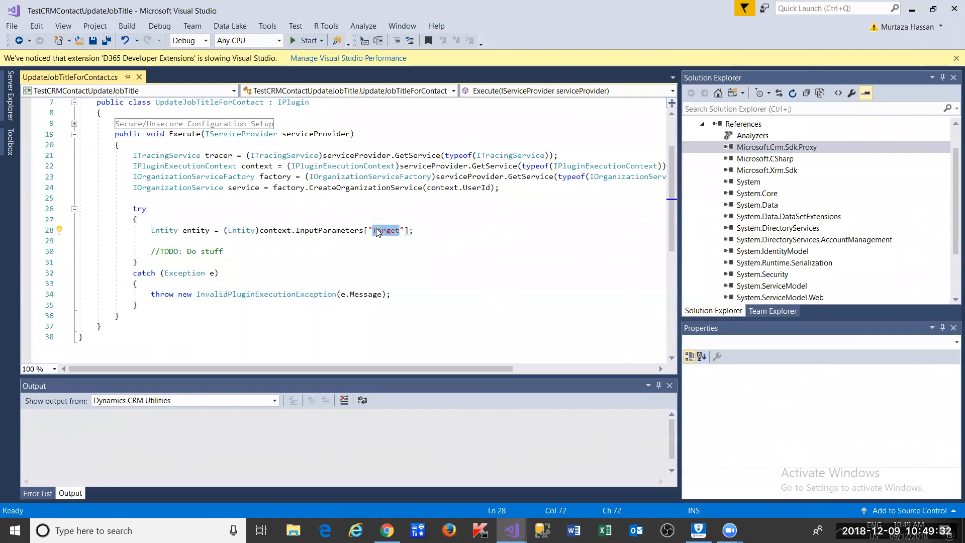
pyautogui.moveTo(354, 233)
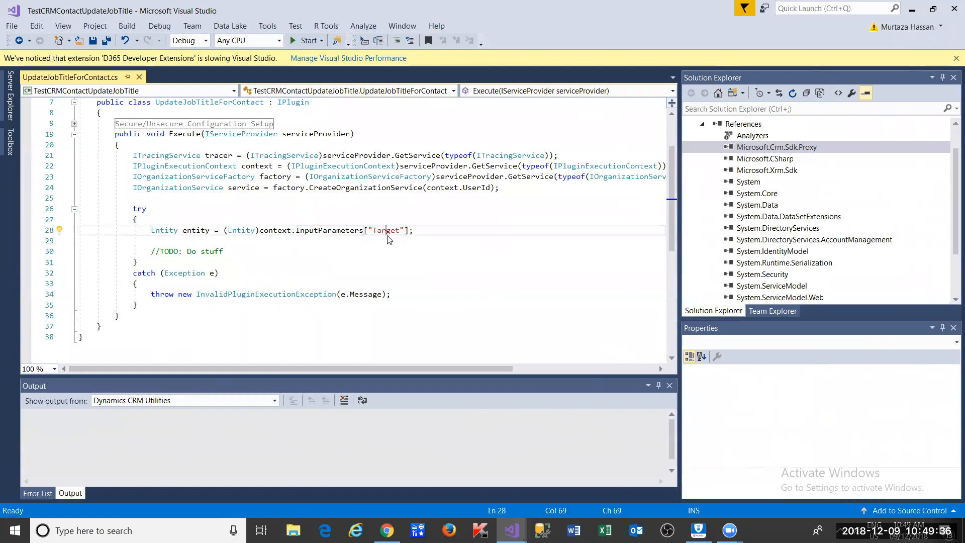
pyautogui.doubleClick(195, 230)
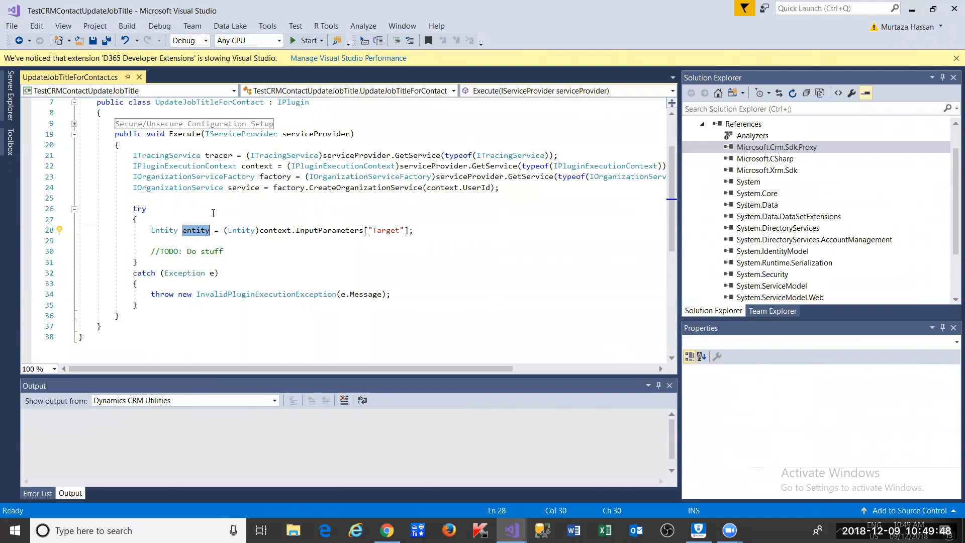
pyautogui.moveTo(149, 297); pyautogui.dragTo(433, 292)
pyautogui.click(433, 292)
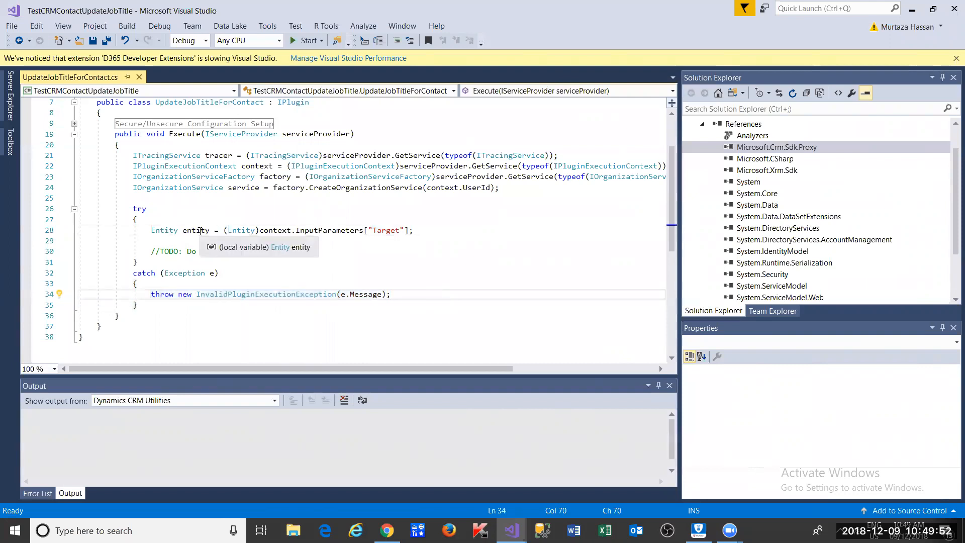
pyautogui.doubleClick(200, 230)
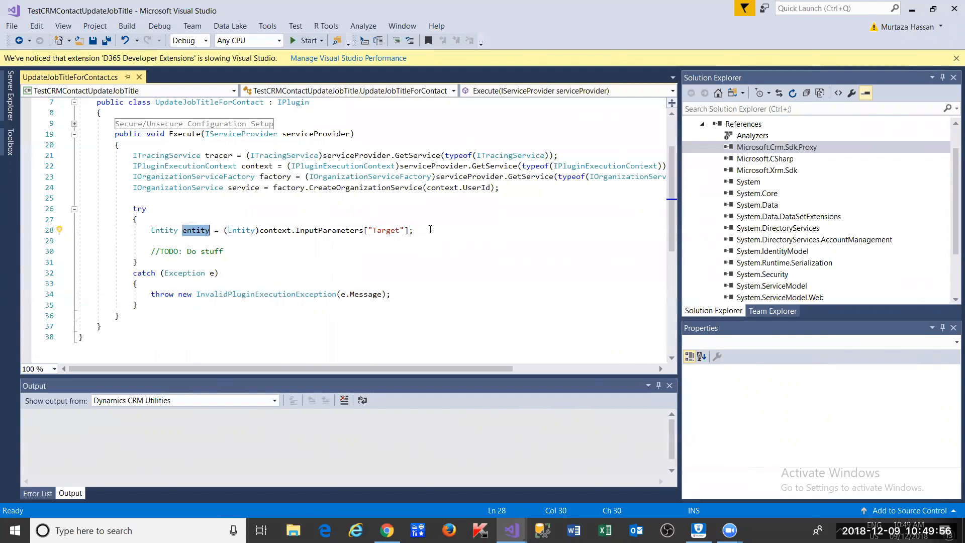
# - Add an if (entity null check) block with braces below the Target line
pyautogui.hotkey('ctrl', 'c')
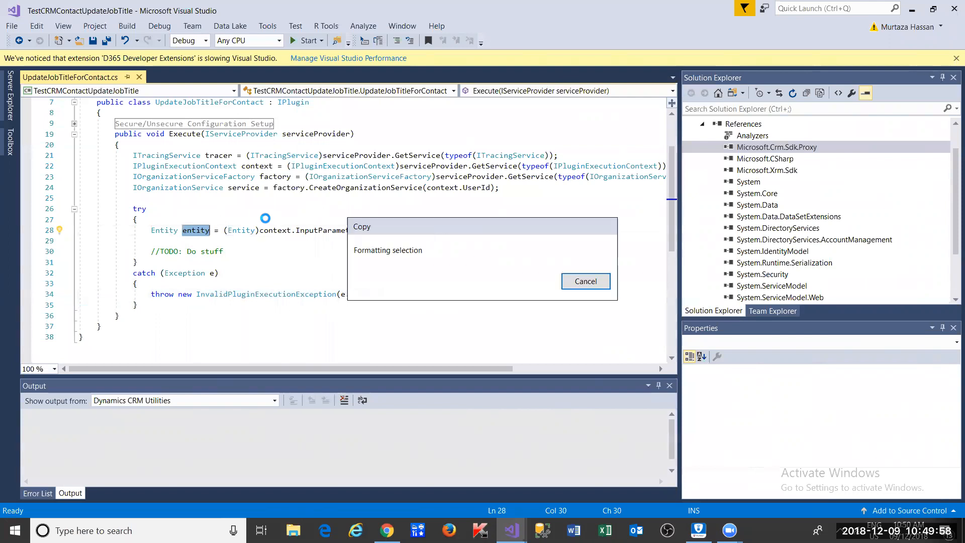
pyautogui.click(413, 231)
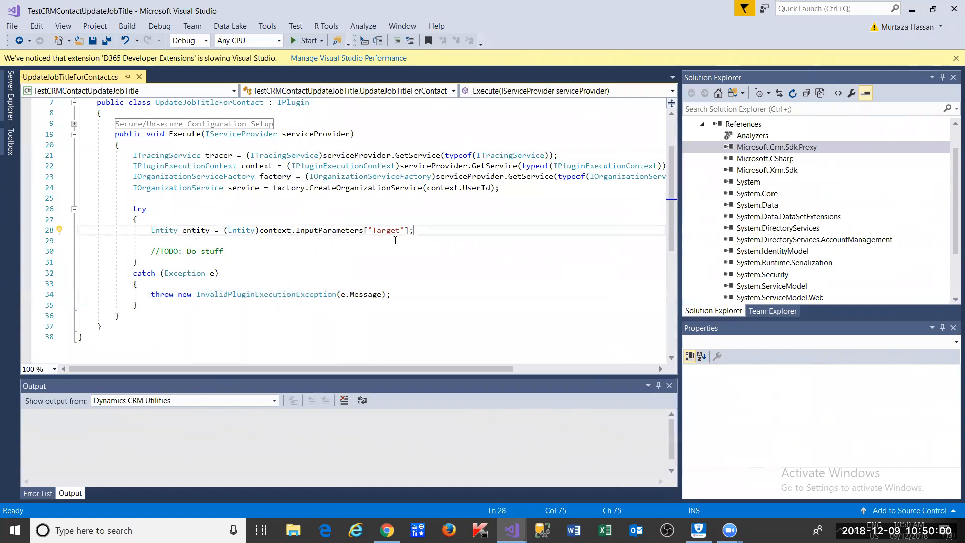
pyautogui.press('Return')
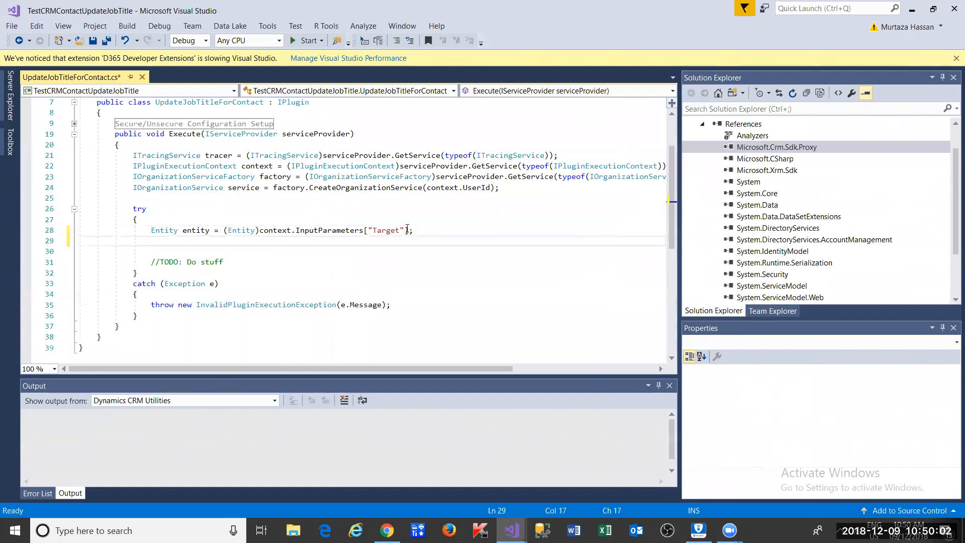
pyautogui.write('if(entity')
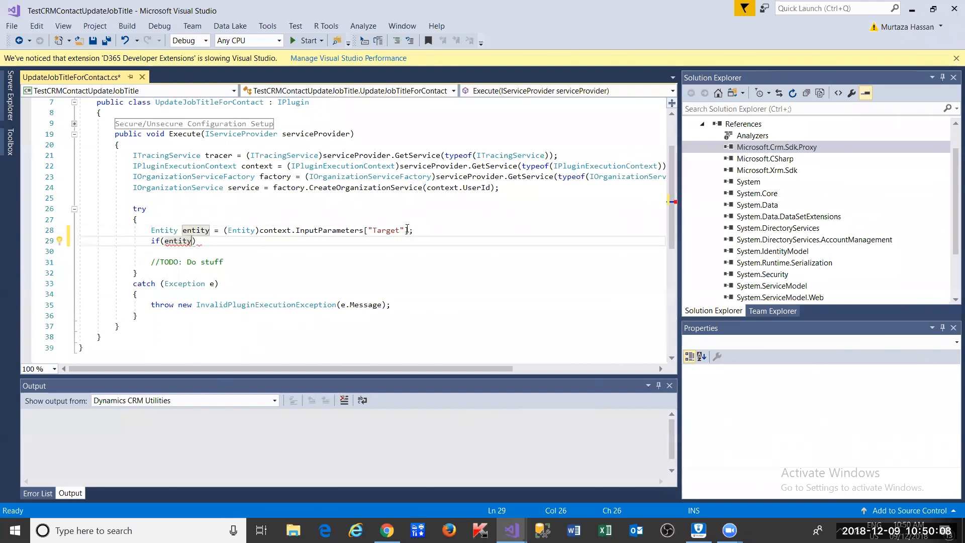
pyautogui.write('!nu')
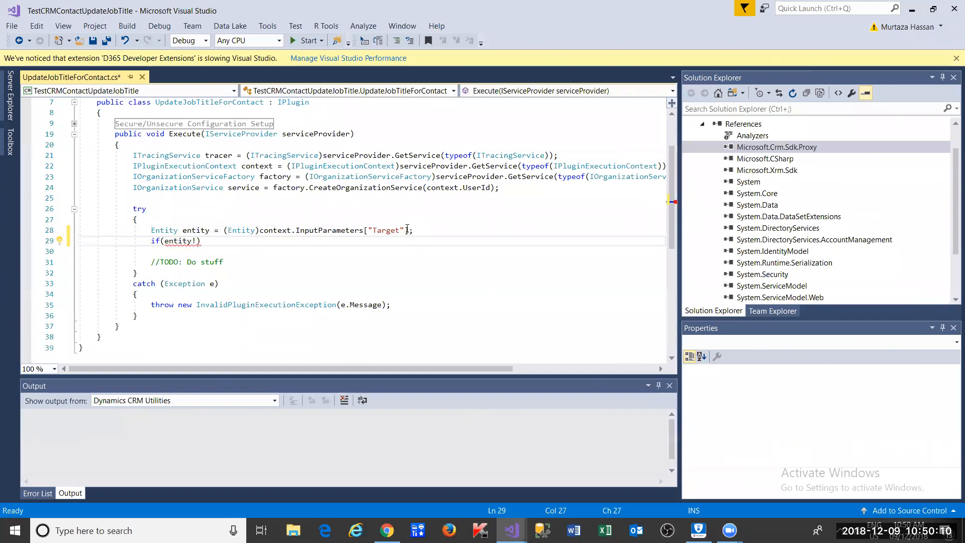
pyautogui.press('Tab')
pyautogui.write(')')
pyautogui.press('Return')
pyautogui.write('{')
pyautogui.press('Return')
# - Adjust the condition operator and closing brace, and add a blank line above the if statement
pyautogui.press('Up')
pyautogui.press('Up')
pyautogui.press('Right')
pyautogui.press('Right')
pyautogui.press('Right')
pyautogui.press('Right')
pyautogui.press('Right')
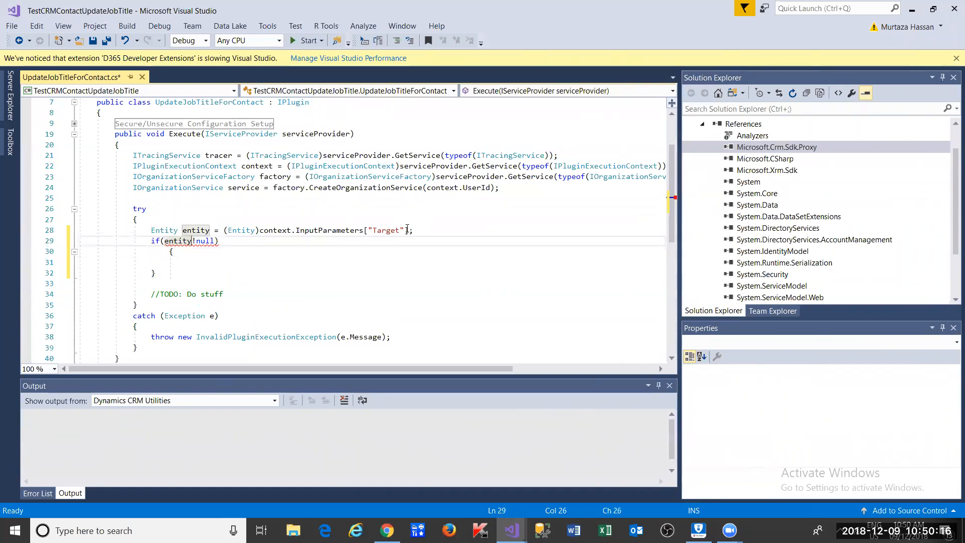
pyautogui.write('=')
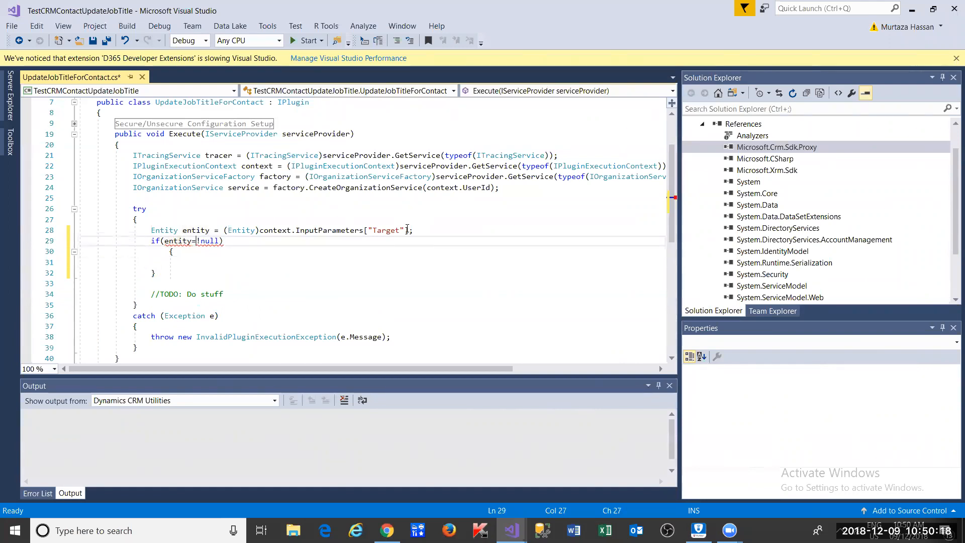
pyautogui.press('Down')
pyautogui.press('Down')
pyautogui.press('Down')
pyautogui.press('BackSpace')
pyautogui.write('}')
pyautogui.press('Up')
pyautogui.press('Up')
pyautogui.press('Up')
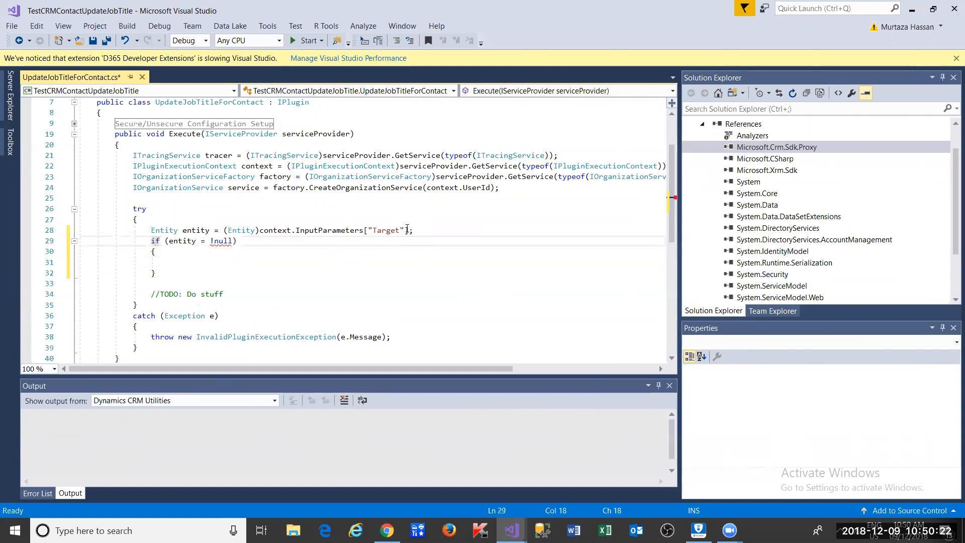
pyautogui.press('Home')
pyautogui.press('Return')
# - Correct the operator to != and start a nested if(entity. check inside the block
pyautogui.hotkey('ctrl', 'Right')
pyautogui.hotkey('ctrl', 'Right')
pyautogui.hotkey('ctrl', 'Right')
pyautogui.hotkey('ctrl', 'Right')
pyautogui.hotkey('ctrl', 'Right')
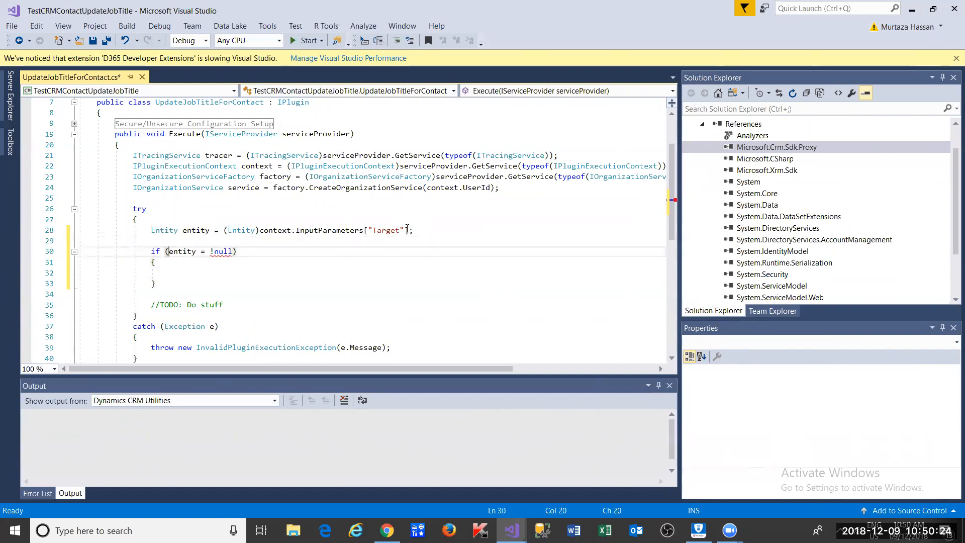
pyautogui.hotkey('ctrl', 'shift', 'Left')
pyautogui.hotkey('ctrl', 'shift', 'Left')
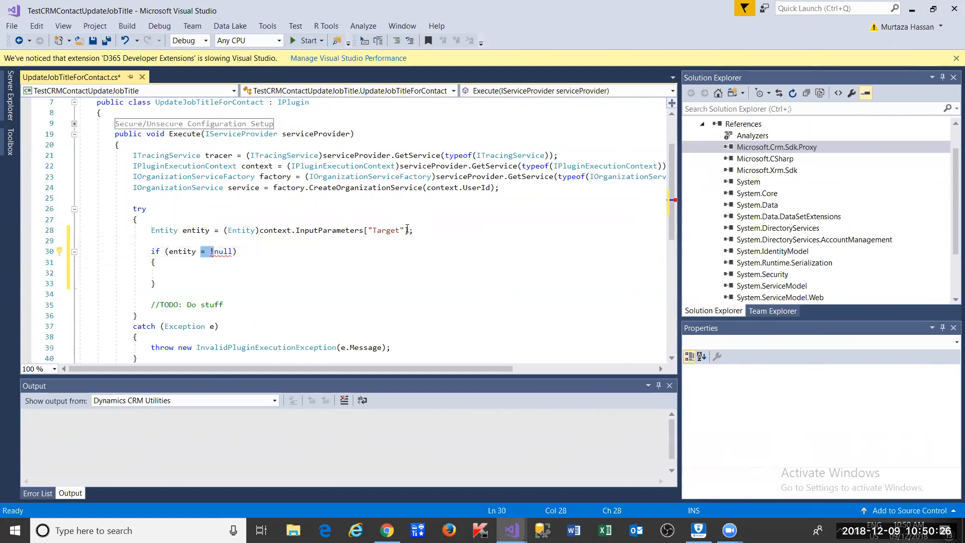
pyautogui.write('!=')
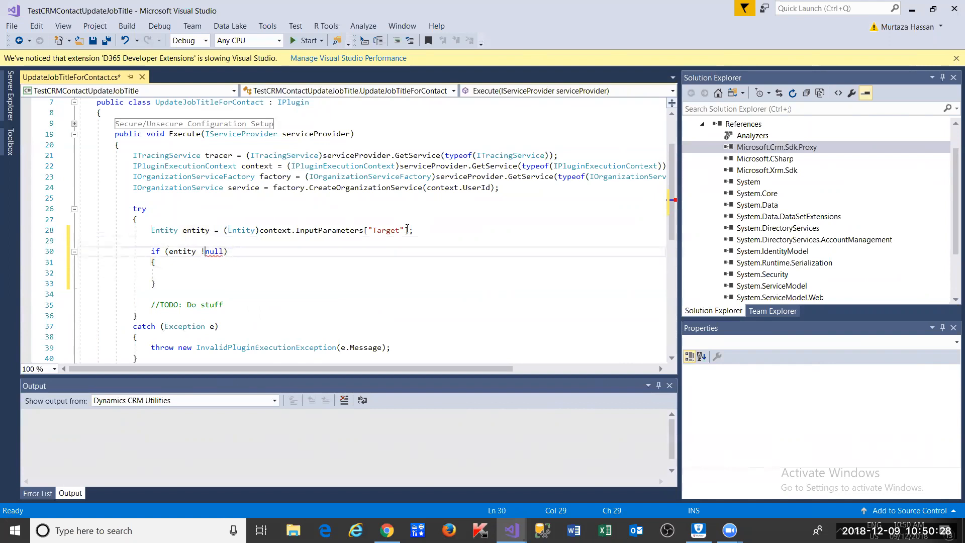
pyautogui.press('Down')
pyautogui.press('Down')
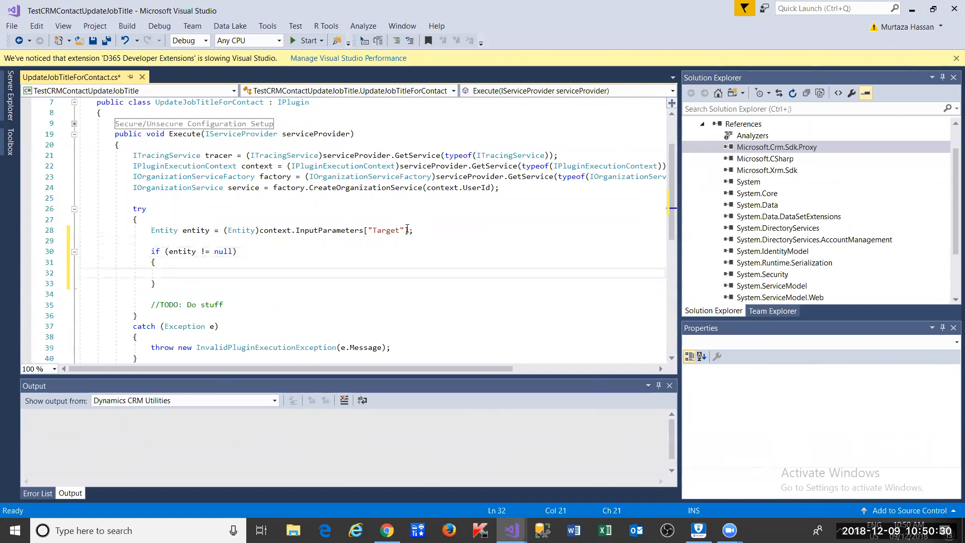
pyautogui.write('if')
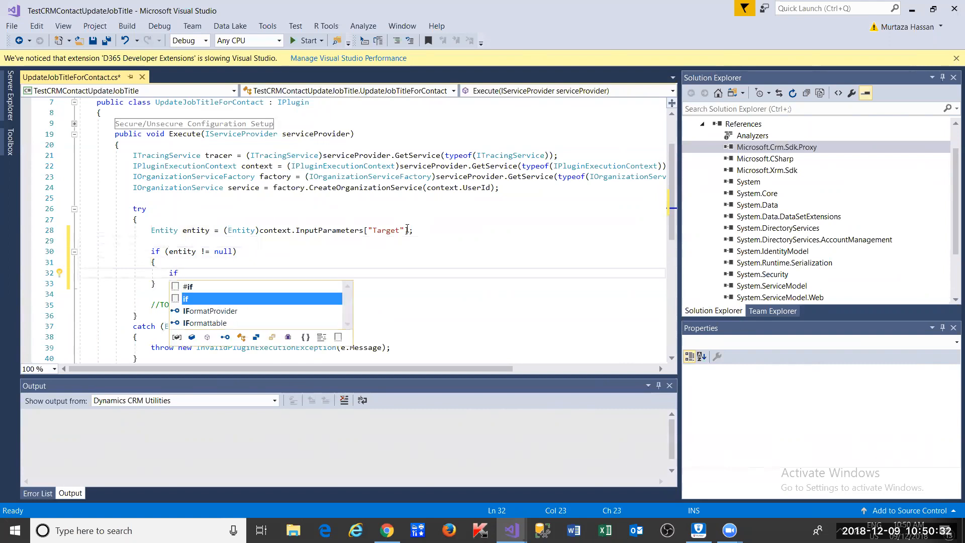
pyautogui.write('(entity.')
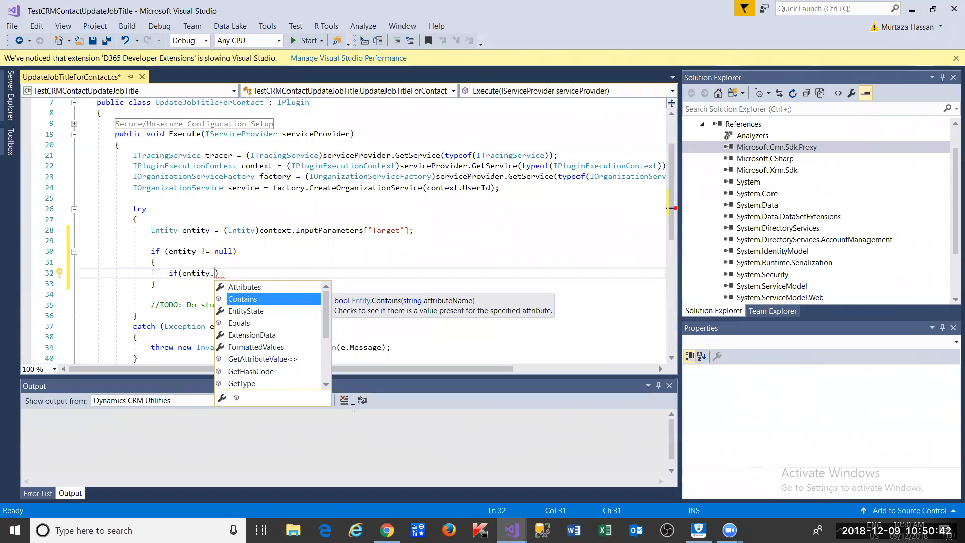
pyautogui.click(387, 531)
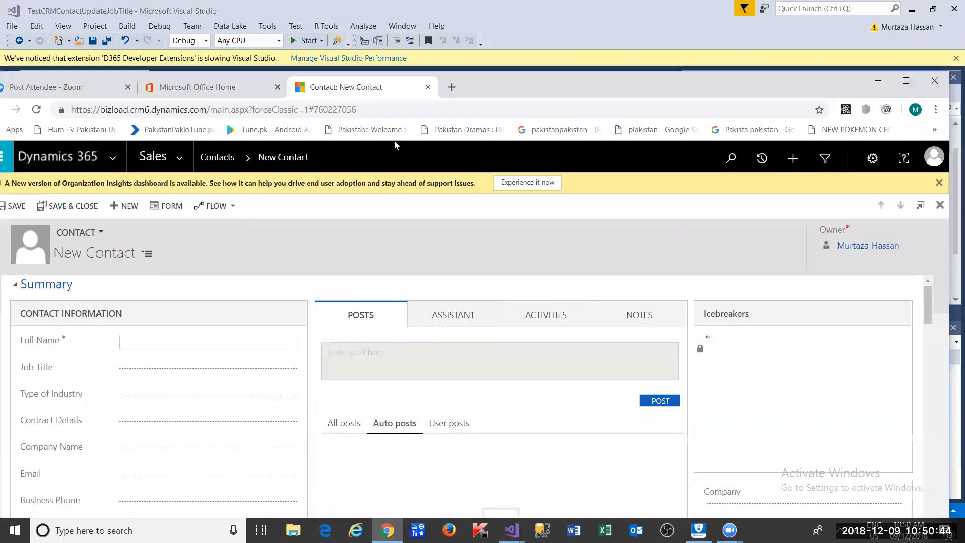
pyautogui.click(387, 530)
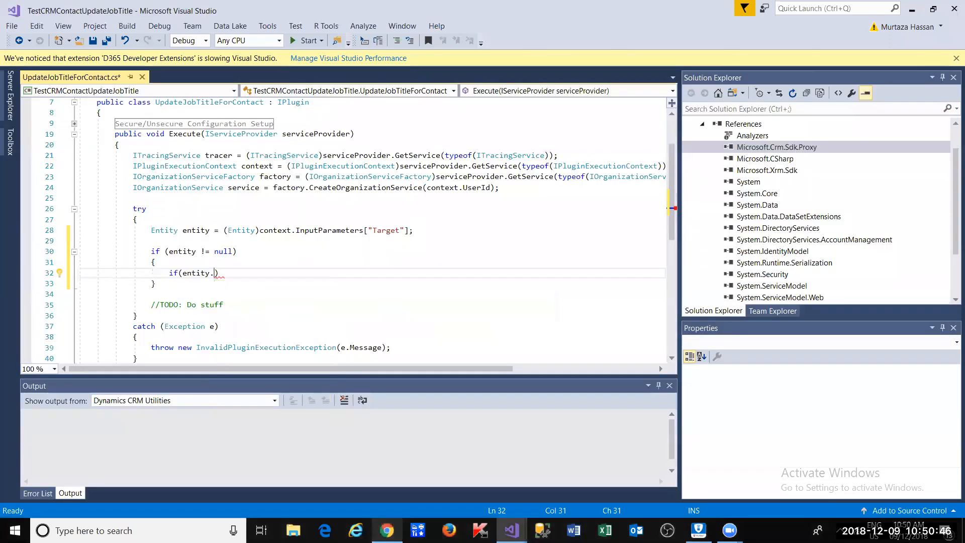
pyautogui.click(387, 530)
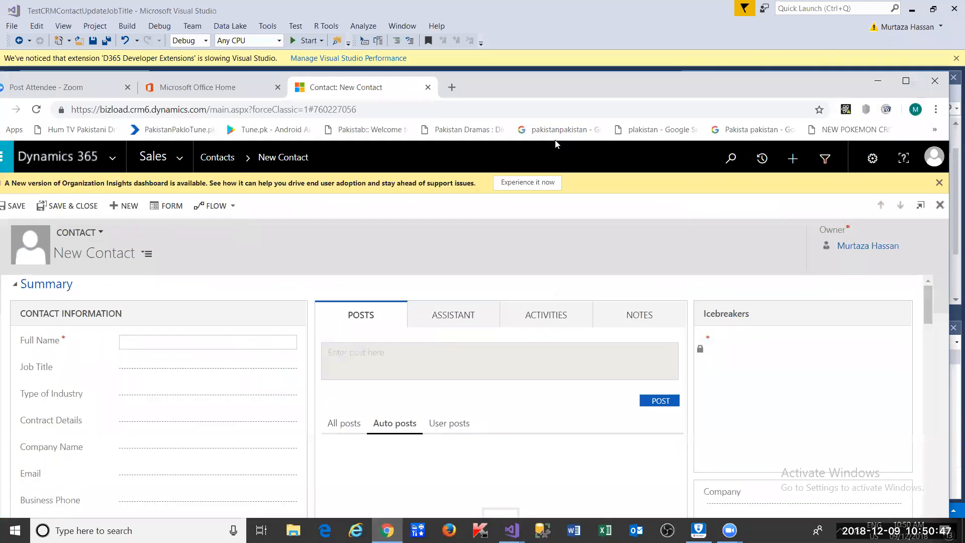
pyautogui.click(448, 94)
pyautogui.write('wwwg')
pyautogui.press('BackSpace')
pyautogui.write('.google.com')
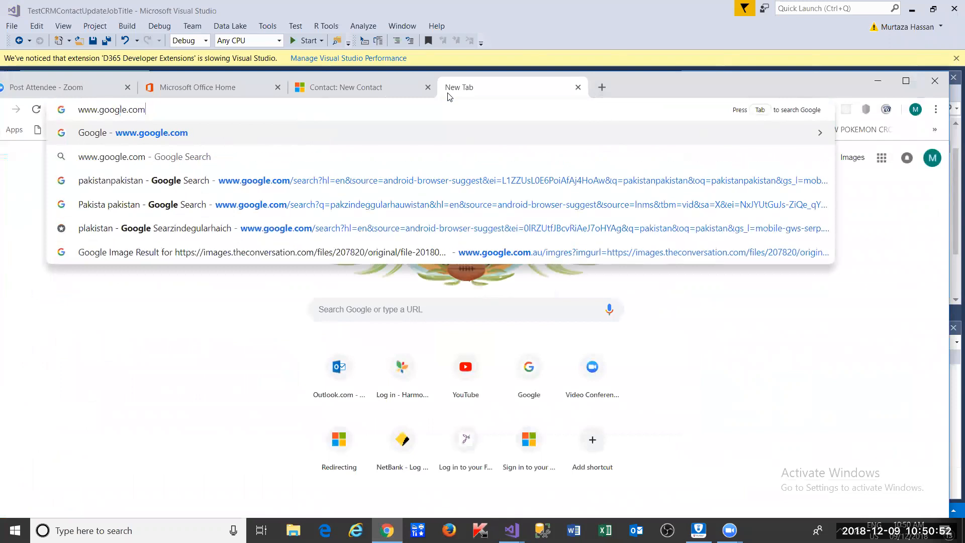
pyautogui.press('Return')
# - Search Google for 'crm plugin create contact C#'
pyautogui.write('cron')
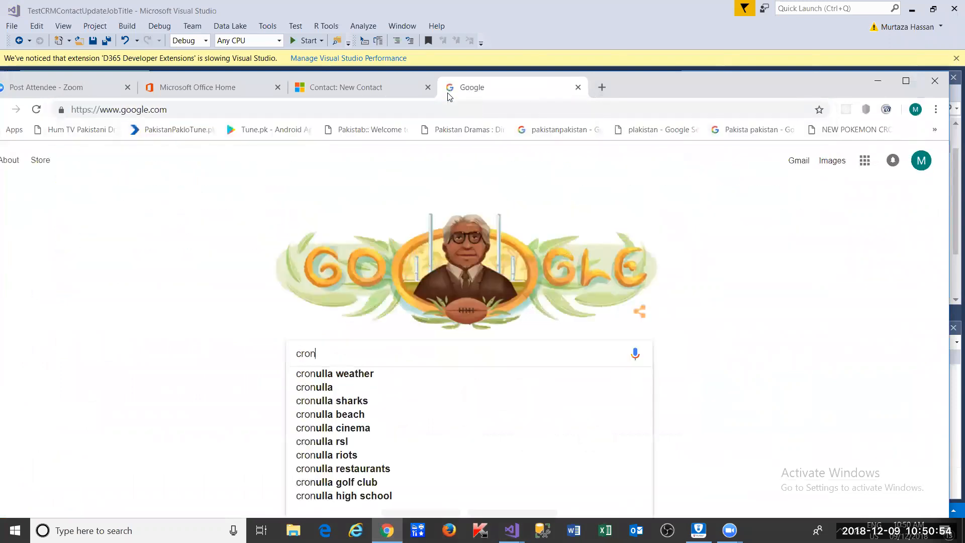
pyautogui.press('BackSpace')
pyautogui.press('BackSpace')
pyautogui.write('m pl')
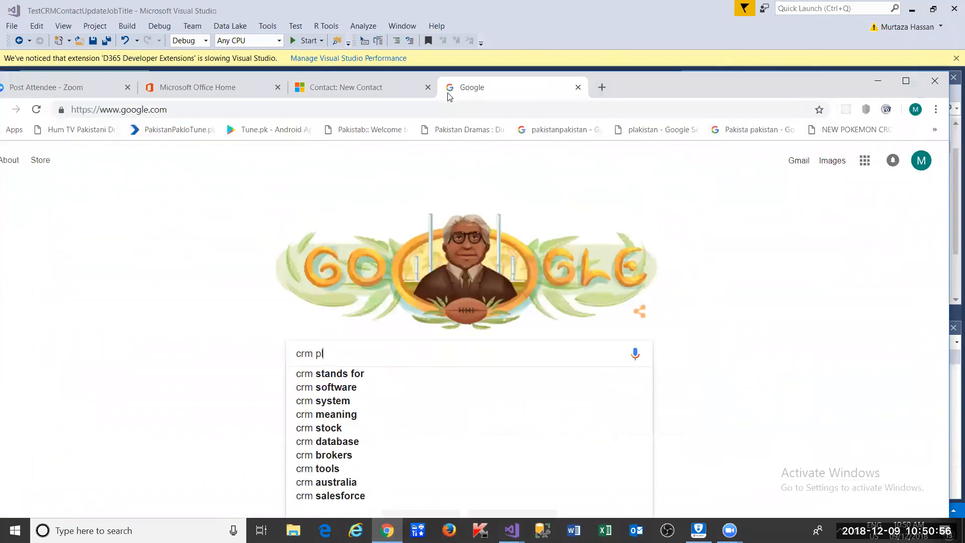
pyautogui.write('ugin ')
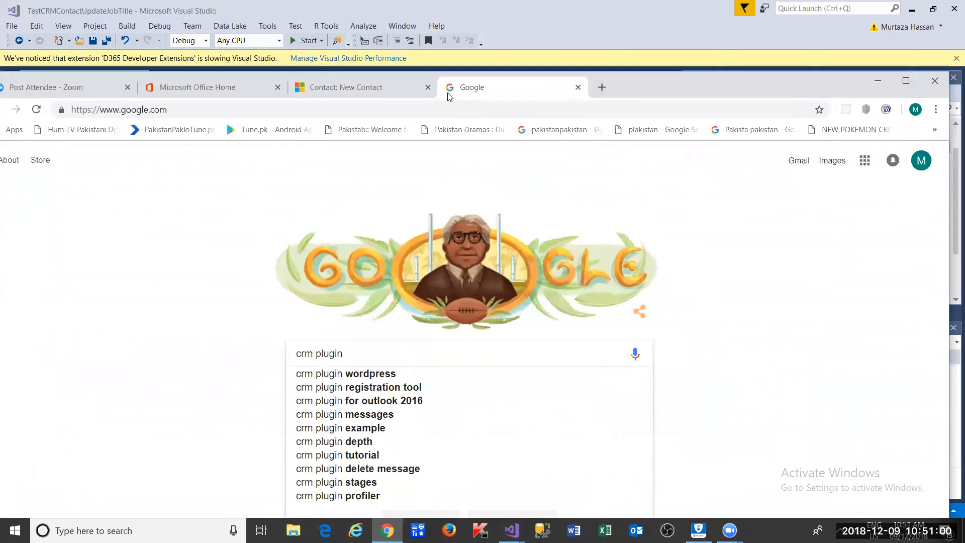
pyautogui.write('u')
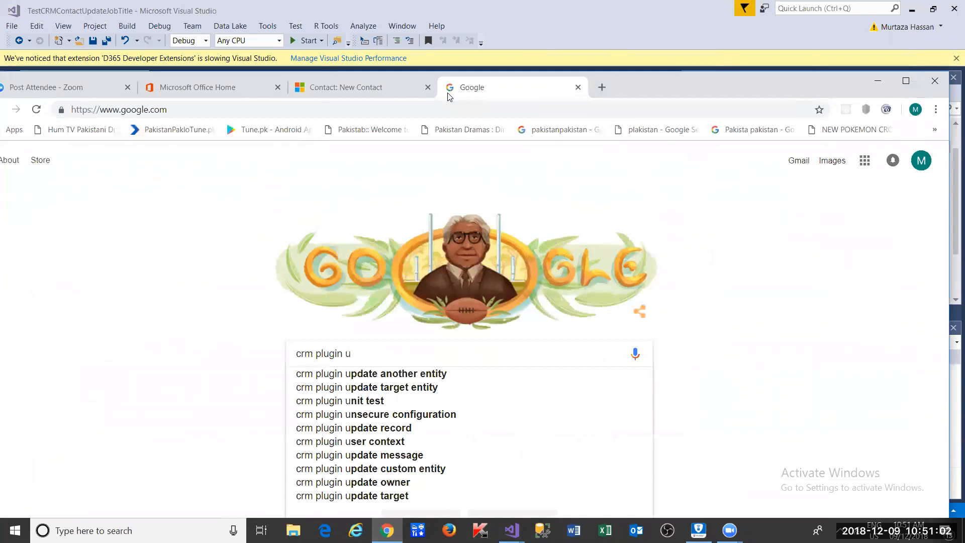
pyautogui.press('BackSpace')
pyautogui.write('u')
pyautogui.press('BackSpace')
pyautogui.write('contact')
pyautogui.press('Down')
pyautogui.write('C#')
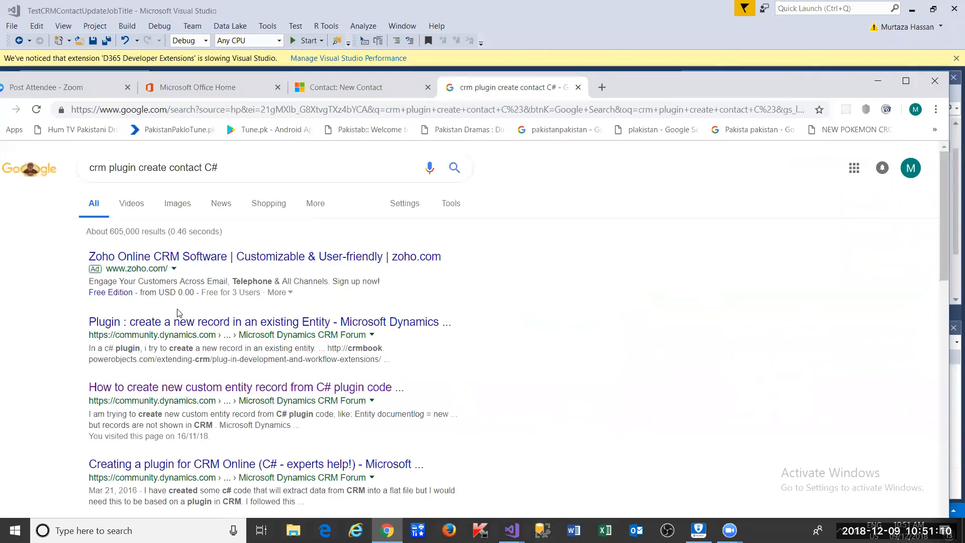
# - Open the create-record and custom entity forum results in new tabs, then close both unavailable pages
pyautogui.rightClick(180, 325)
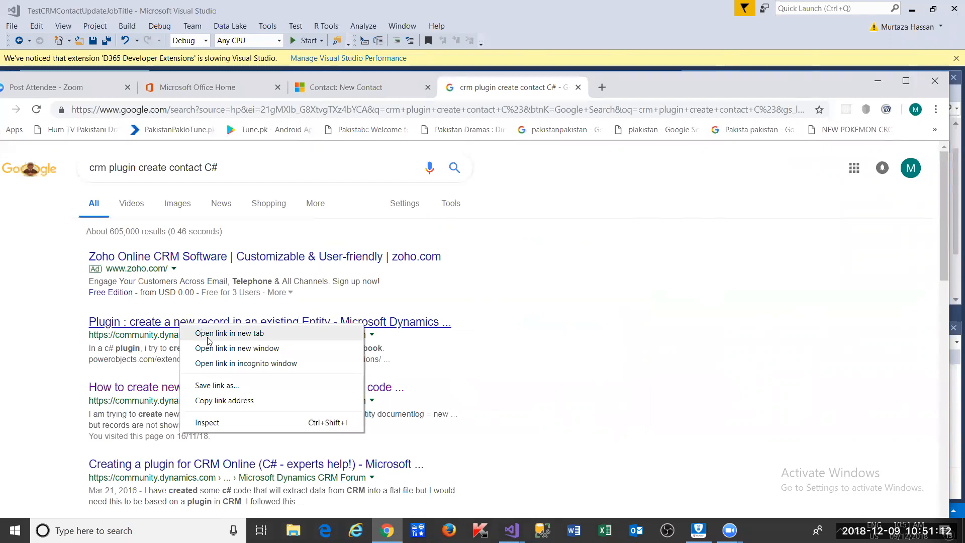
pyautogui.click(209, 334)
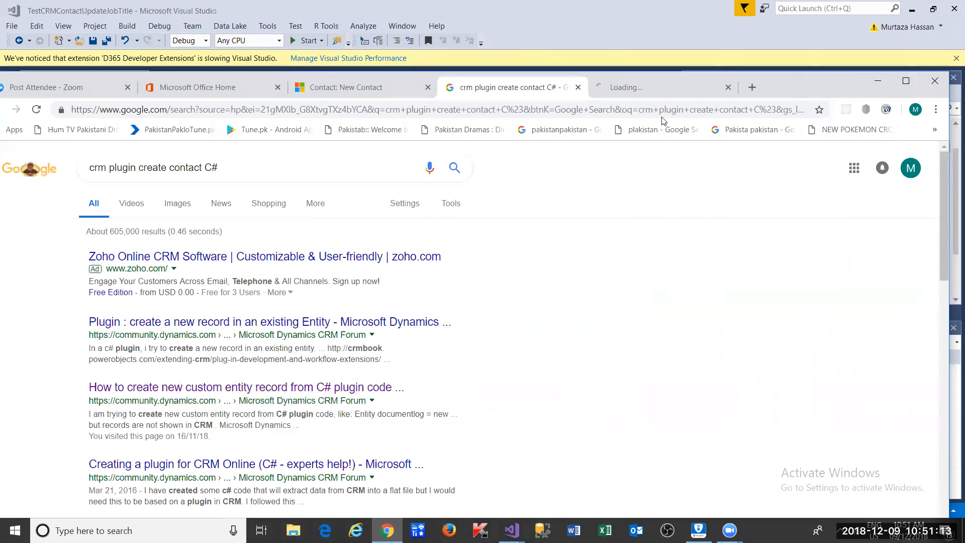
pyautogui.click(652, 88)
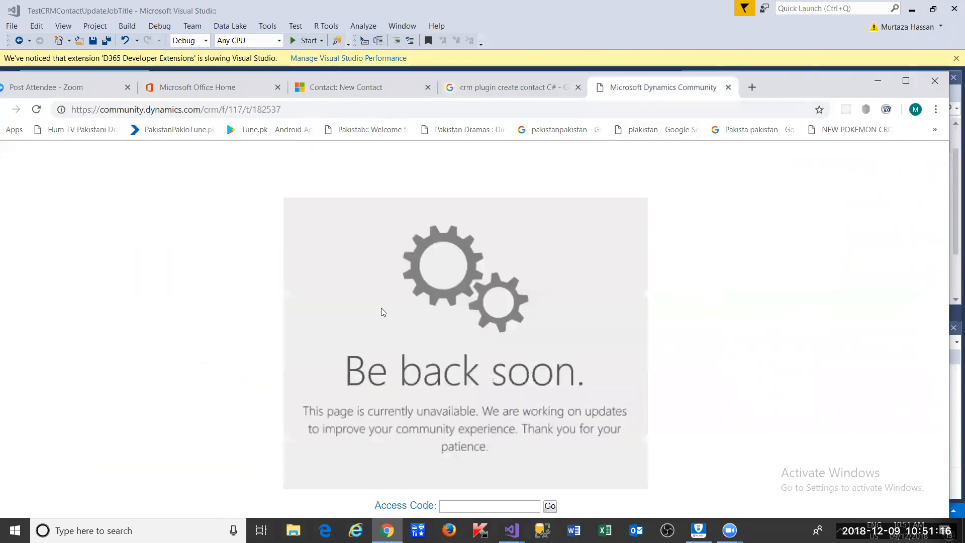
pyautogui.click(728, 87)
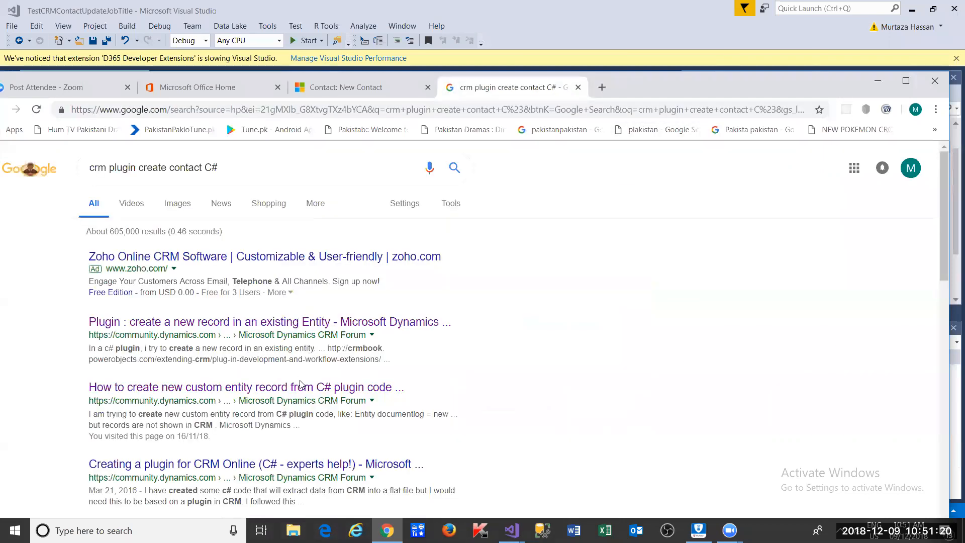
pyautogui.rightClick(302, 389)
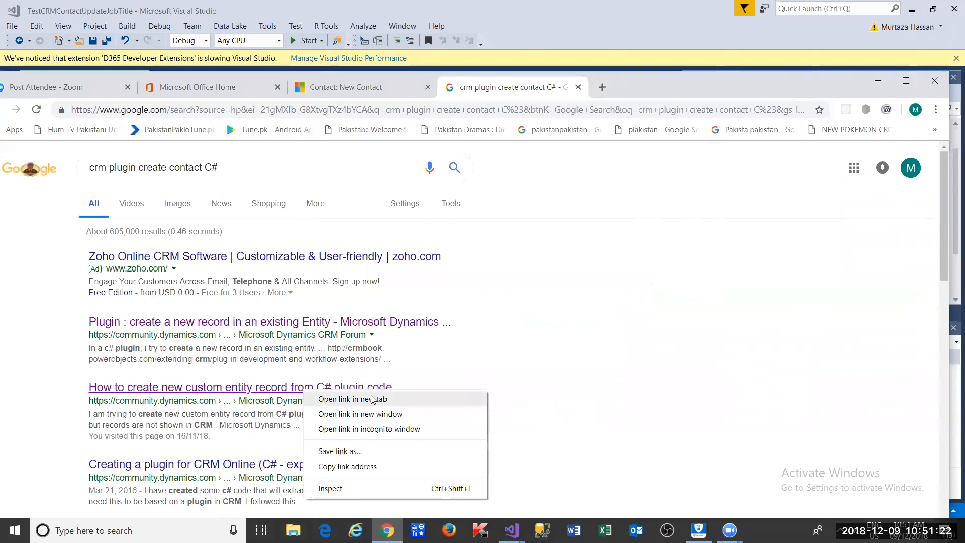
pyautogui.click(380, 394)
pyautogui.click(643, 92)
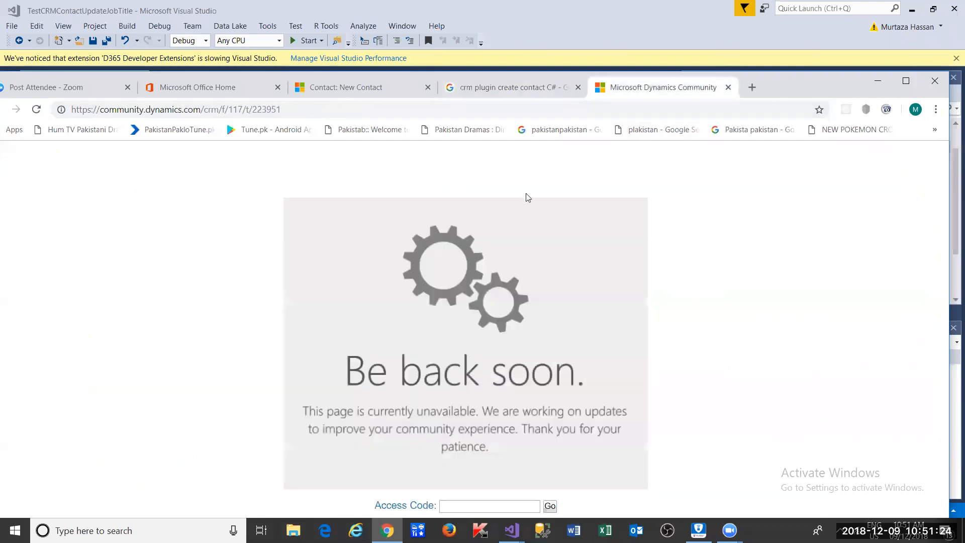
pyautogui.click(728, 87)
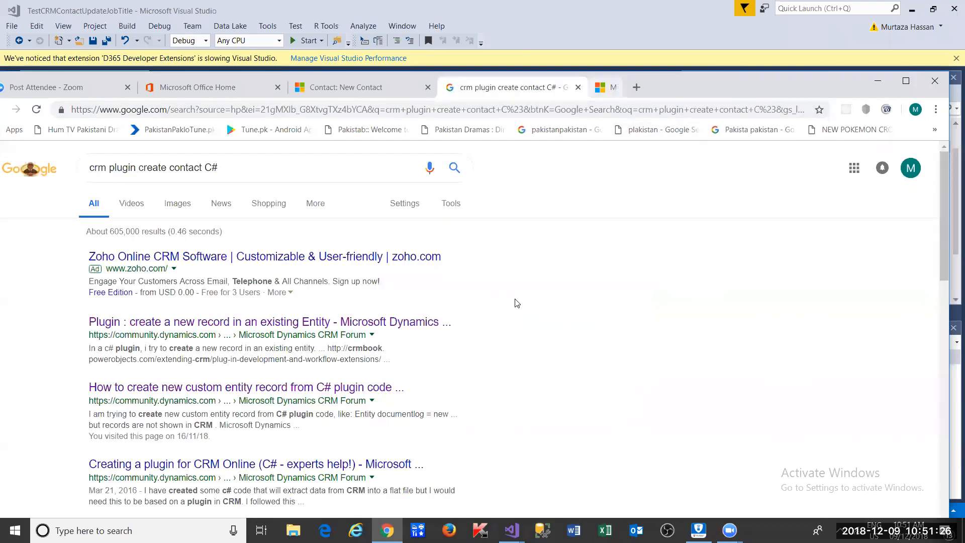
# - Open the Stack Overflow question on concatenating Contact and Account names in a new tab
pyautogui.scroll(-4, 425, 349)
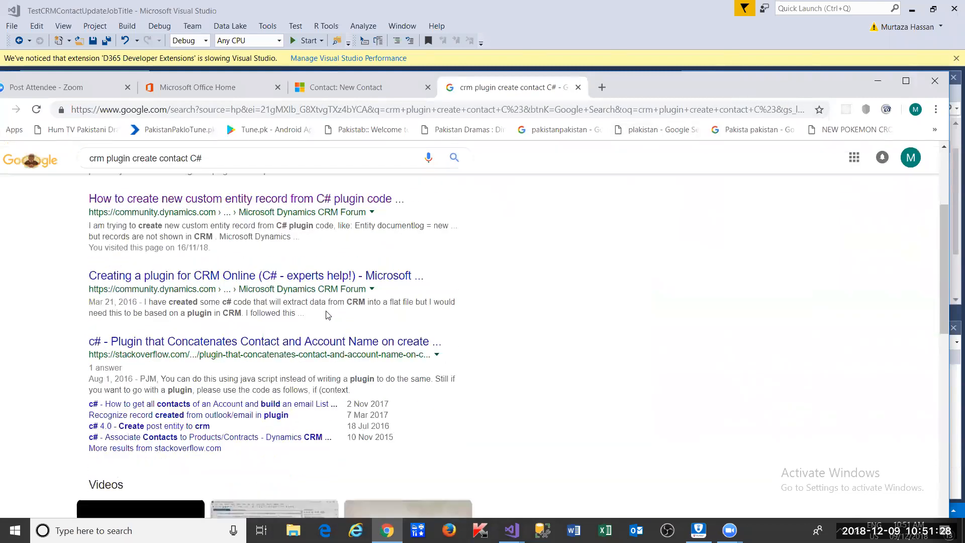
pyautogui.rightClick(324, 338)
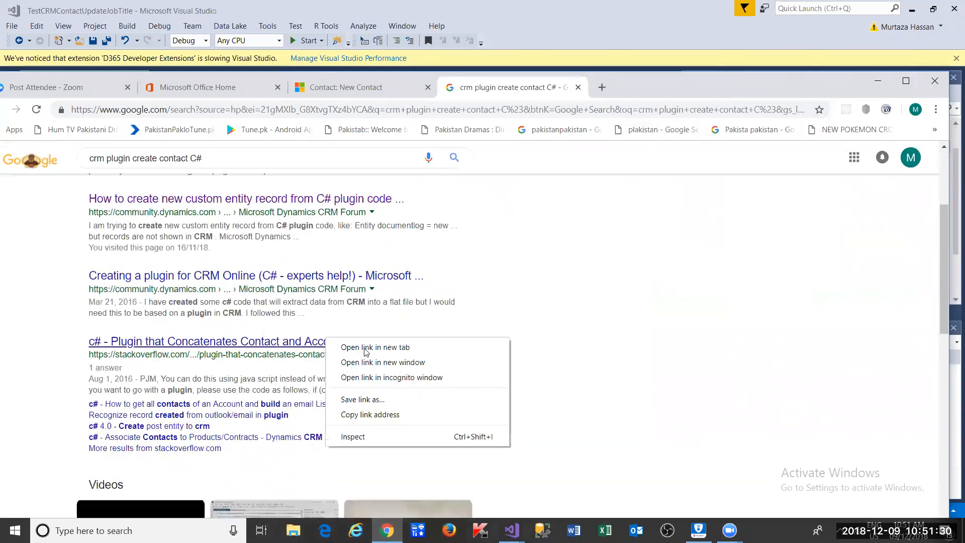
pyautogui.click(366, 347)
pyautogui.click(644, 93)
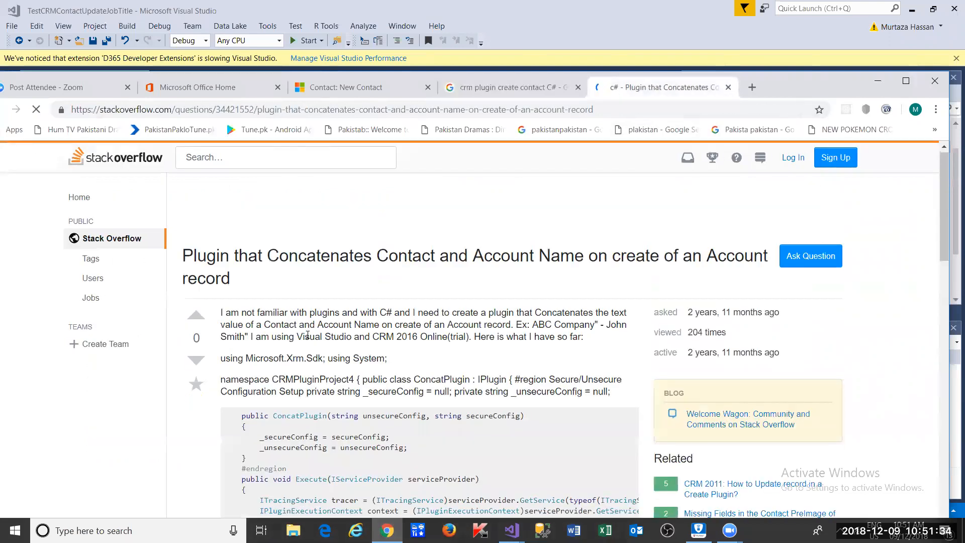
# - Scroll down to the Stack Overflow answer and read across its plugin code block
pyautogui.scroll(-1, 309, 339)
pyautogui.scroll(-2, 309, 338)
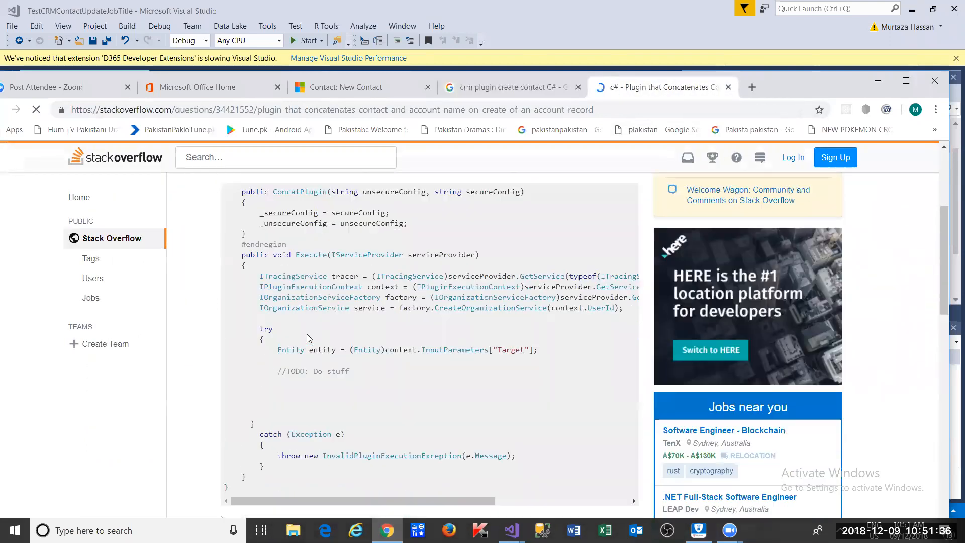
pyautogui.scroll(-5, 310, 339)
pyautogui.scroll(-3, 310, 339)
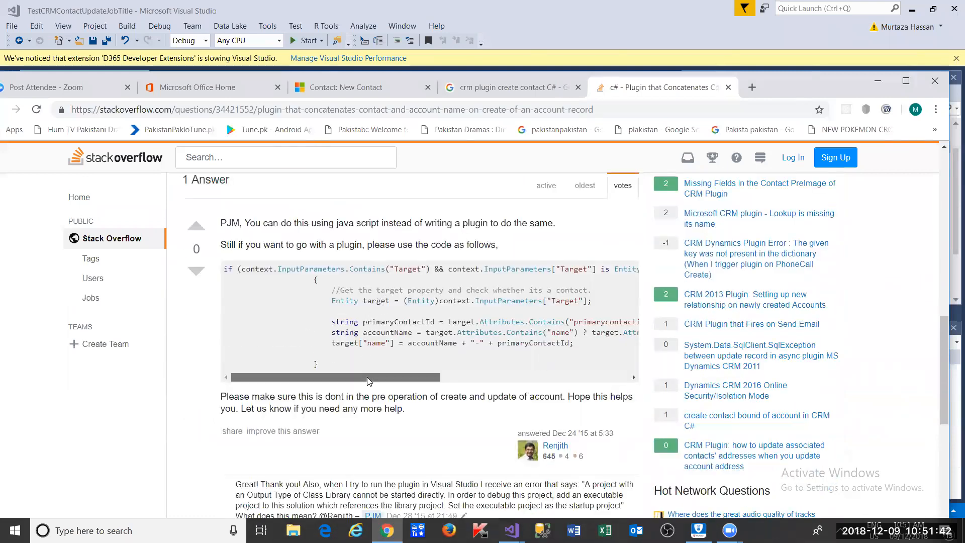
pyautogui.moveTo(367, 380); pyautogui.dragTo(335, 381)
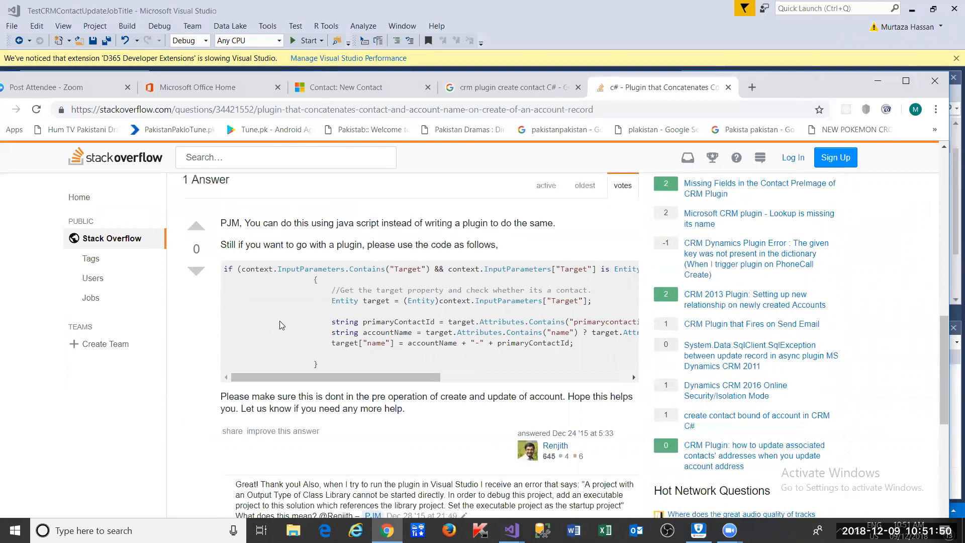
pyautogui.moveTo(306, 375); pyautogui.dragTo(351, 376)
# - Select the answer's complete Target-is-Entity if-condition line and return to Visual Studio
pyautogui.moveTo(567, 268); pyautogui.dragTo(226, 269)
pyautogui.click(222, 265)
pyautogui.moveTo(225, 268); pyautogui.dragTo(452, 261)
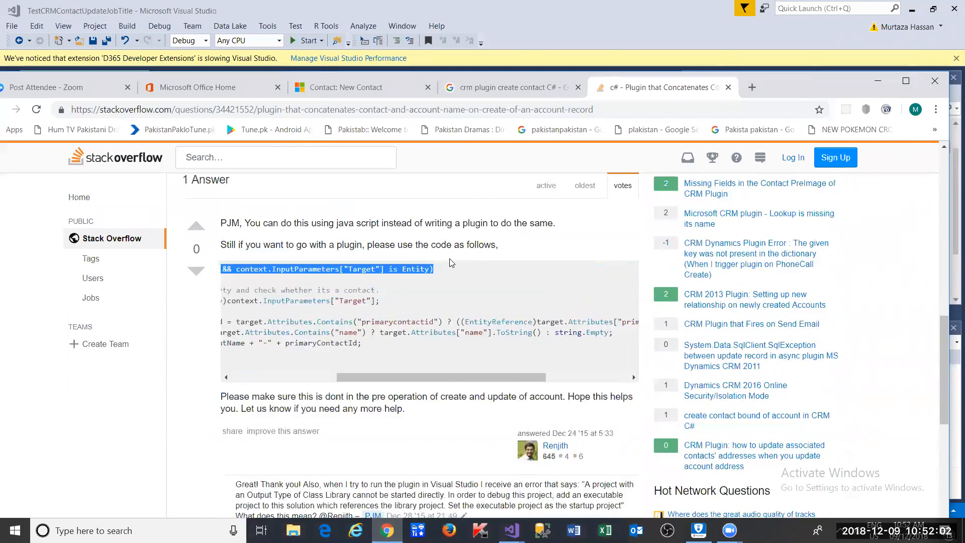
pyautogui.hotkey('alt', 'Tab')
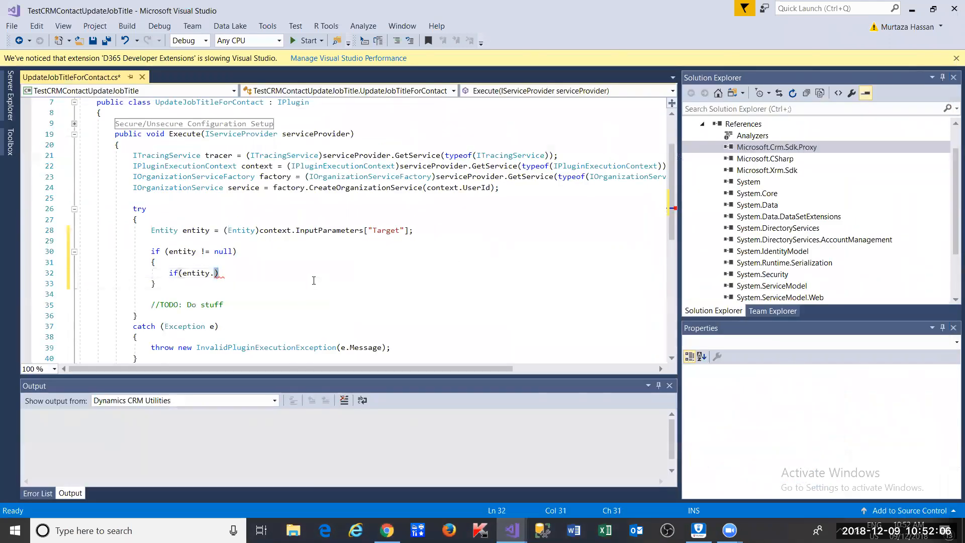
# - Replace the unfinished line 32 with the copied Target check and add an empty brace block
pyautogui.hotkey('shift', 'Home')
pyautogui.write('if (context.InputParameters.Contains("Target") && context.InputParameters["Target"] is Entity)')
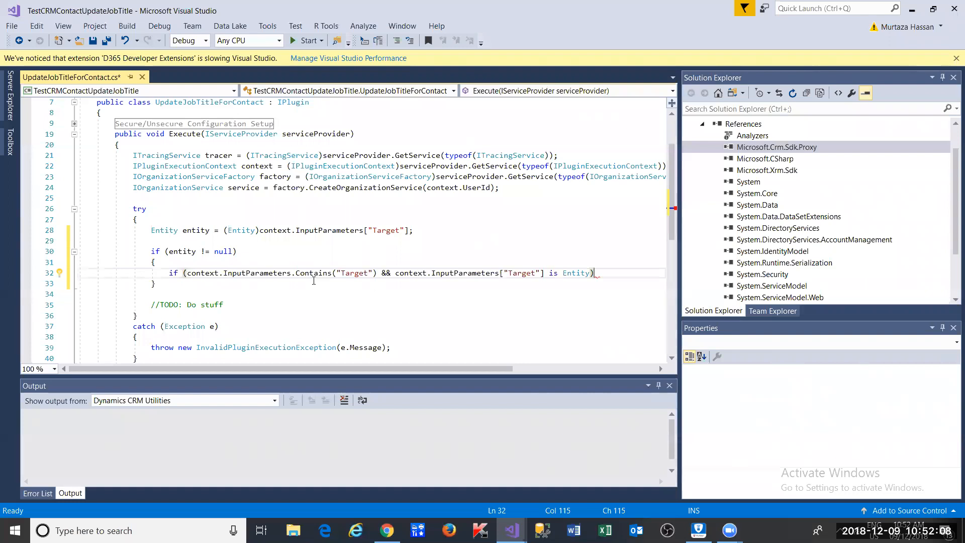
pyautogui.press('Return')
pyautogui.write('{')
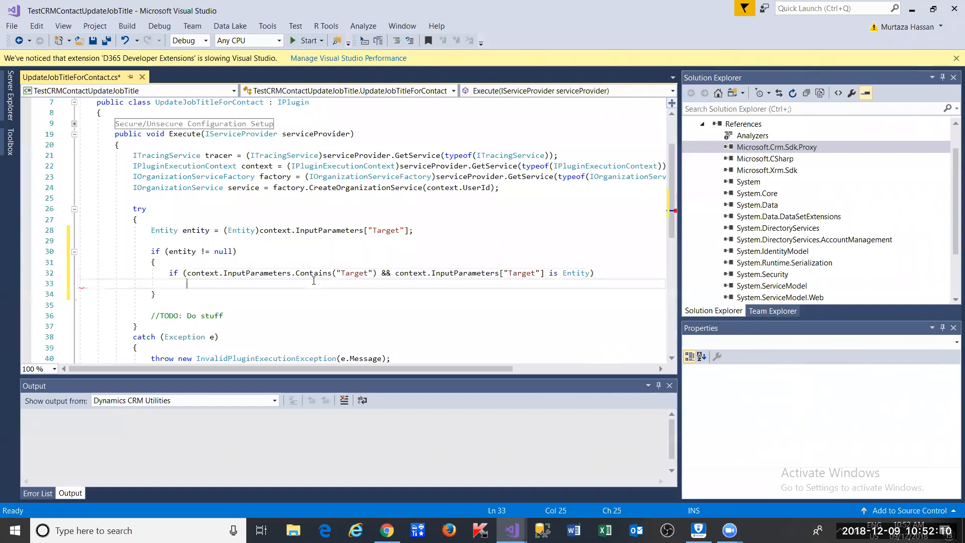
pyautogui.press('Return')
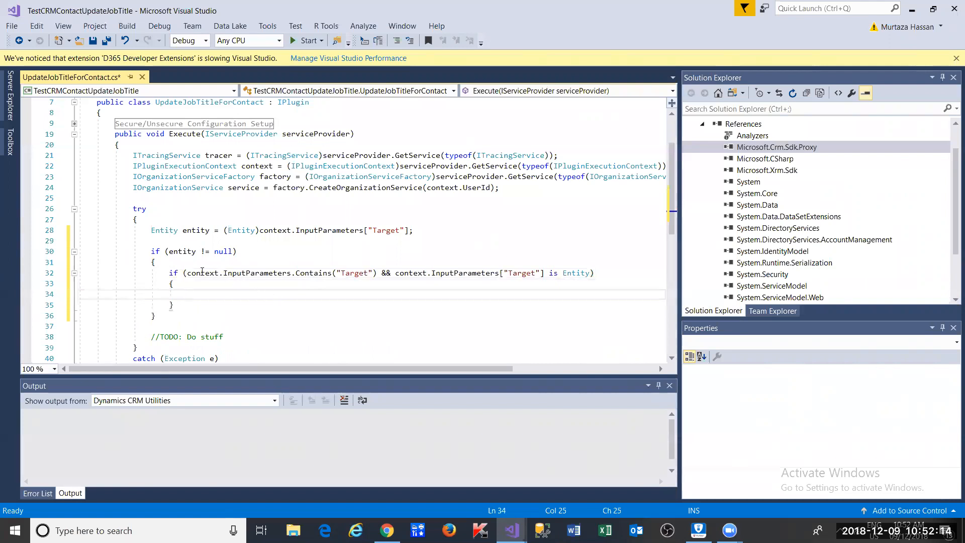
# - Cut the new Target-check if-block from its current position
pyautogui.moveTo(261, 276)
pyautogui.doubleClick(358, 276)
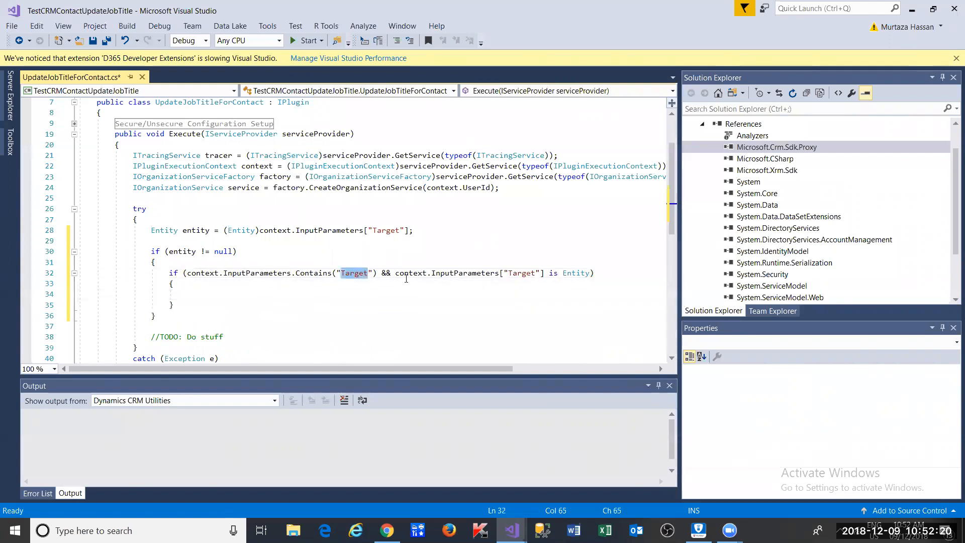
pyautogui.click(255, 291)
pyautogui.press('Down')
pyautogui.hotkey('shift', 'Up')
pyautogui.hotkey('shift', 'Up')
pyautogui.hotkey('shift', 'Up')
pyautogui.hotkey('shift', 'Home')
pyautogui.hotkey('ctrl', 'c')
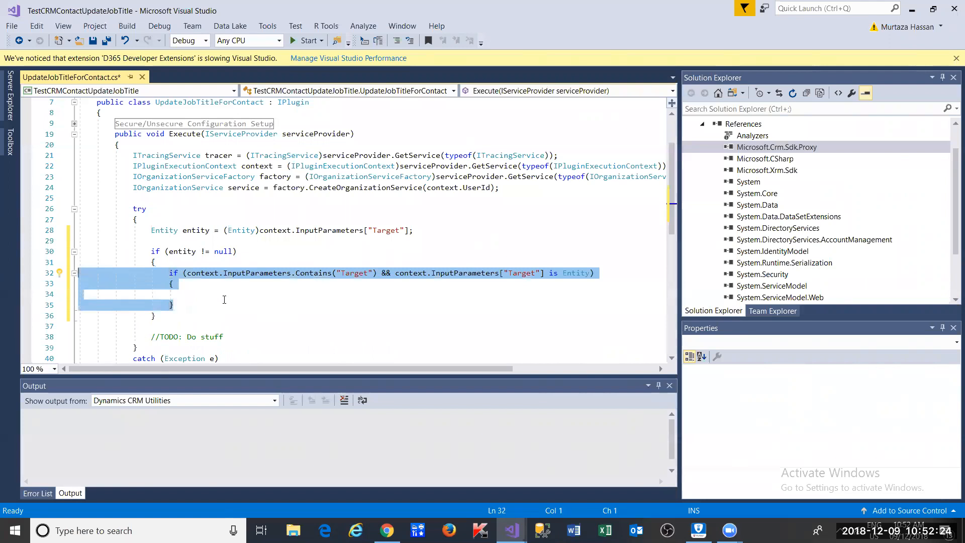
pyautogui.press('Delete')
# - Paste the Target-check block at the top of the try block, followed by a blank line
pyautogui.press('Up')
pyautogui.press('Up')
pyautogui.press('Up')
pyautogui.press('End')
pyautogui.press('Up')
pyautogui.press('Up')
pyautogui.press('Return')
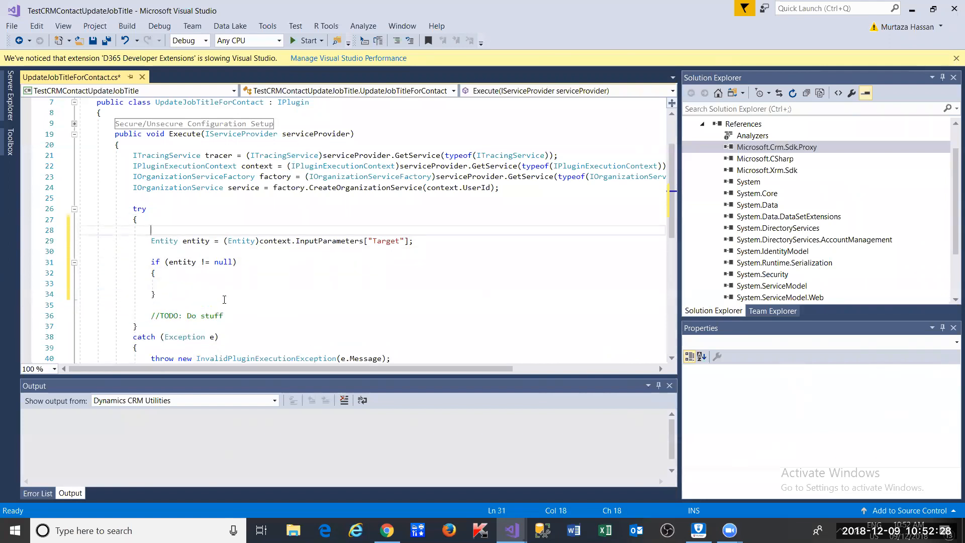
pyautogui.hotkey('ctrl', 'v')
pyautogui.press('Return')
pyautogui.press('Down')
pyautogui.press('Down')
pyautogui.press('Down')
pyautogui.press('Down')
pyautogui.press('Down')
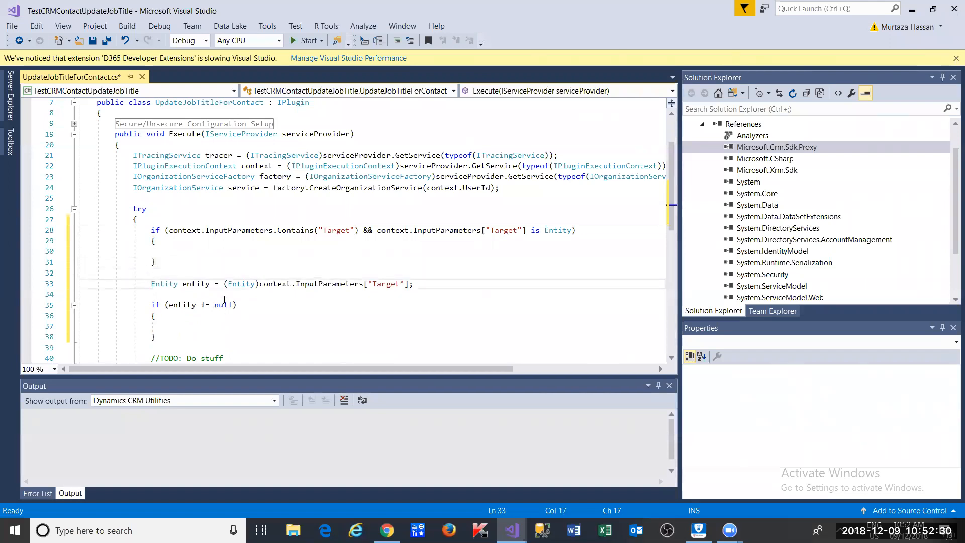
pyautogui.press('End')
# - Move the Entity cast and null-check lines inside the Target-check block
pyautogui.press('Down')
pyautogui.press('Down')
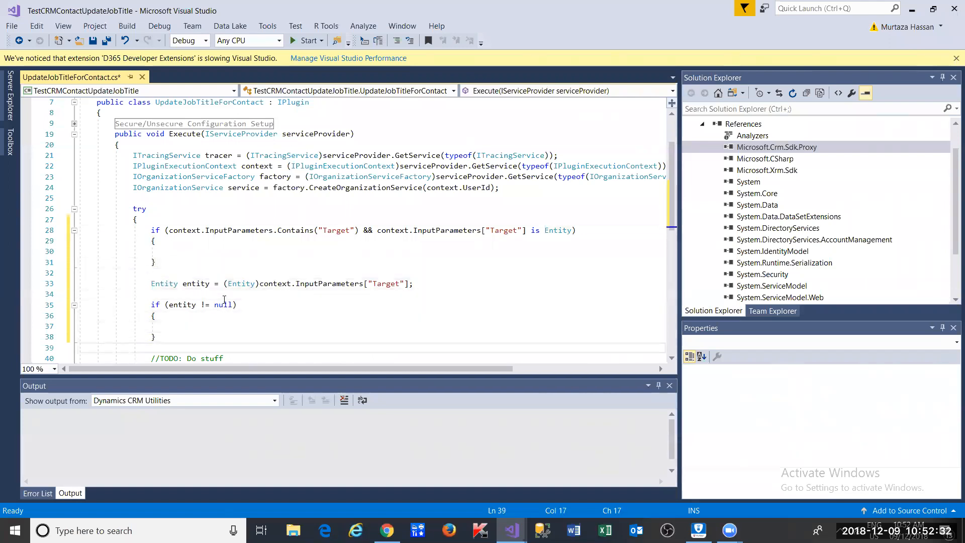
pyautogui.hotkey('shift', 'Up')
pyautogui.hotkey('shift', 'Up')
pyautogui.hotkey('shift', 'Up')
pyautogui.hotkey('shift', 'Up')
pyautogui.hotkey('shift', 'Up')
pyautogui.hotkey('shift', 'Up')
pyautogui.hotkey('shift', 'Up')
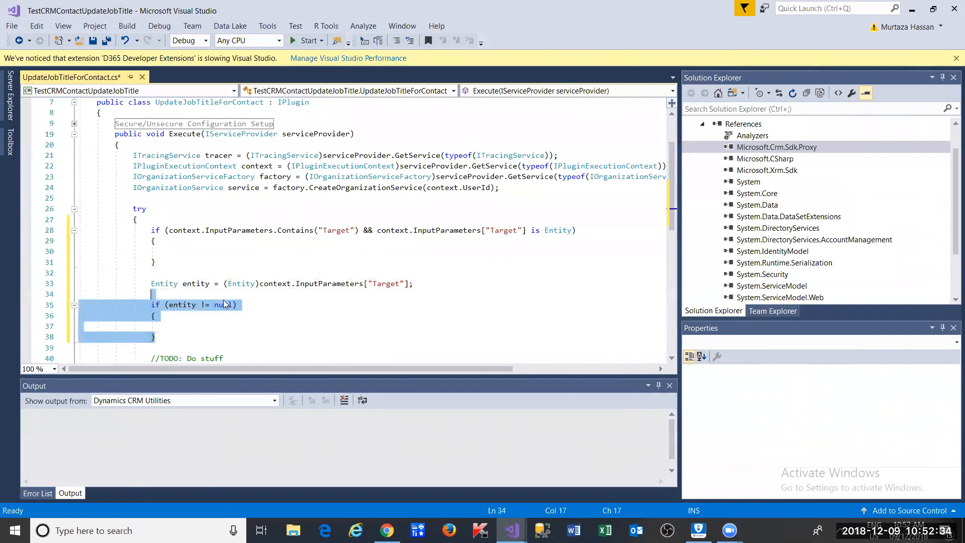
pyautogui.hotkey('ctrl', 'x')
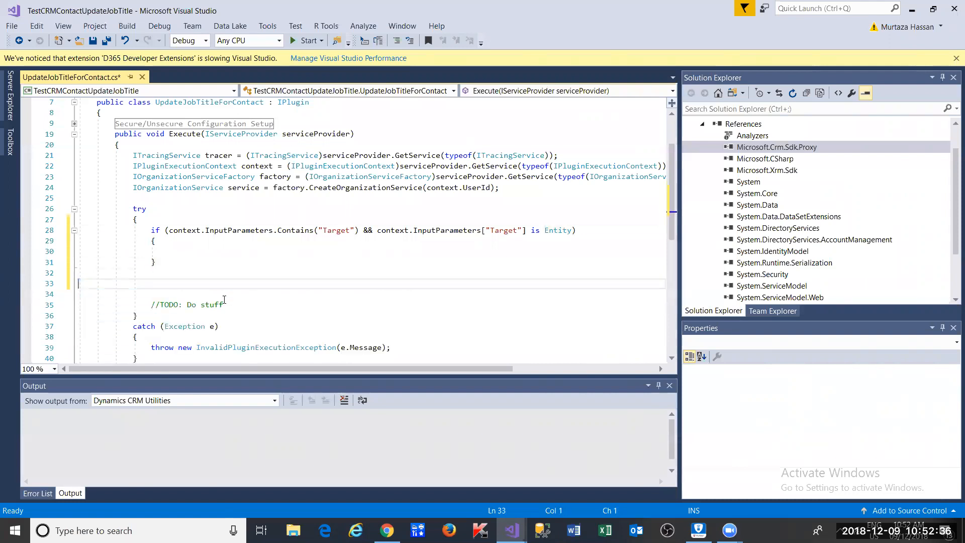
pyautogui.press('Up')
pyautogui.press('Up')
pyautogui.press('End')
pyautogui.hotkey('ctrl', 'v')
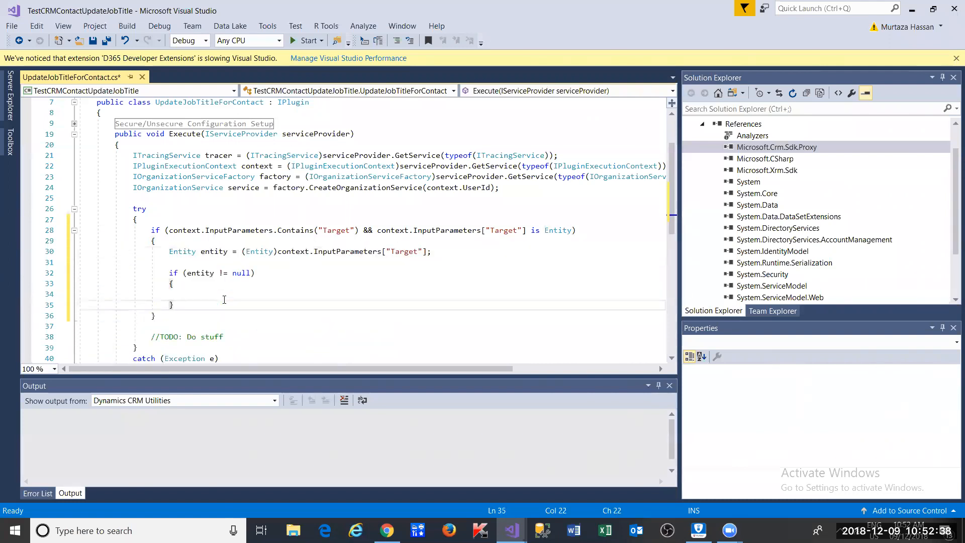
pyautogui.hotkey('alt', 'Tab')
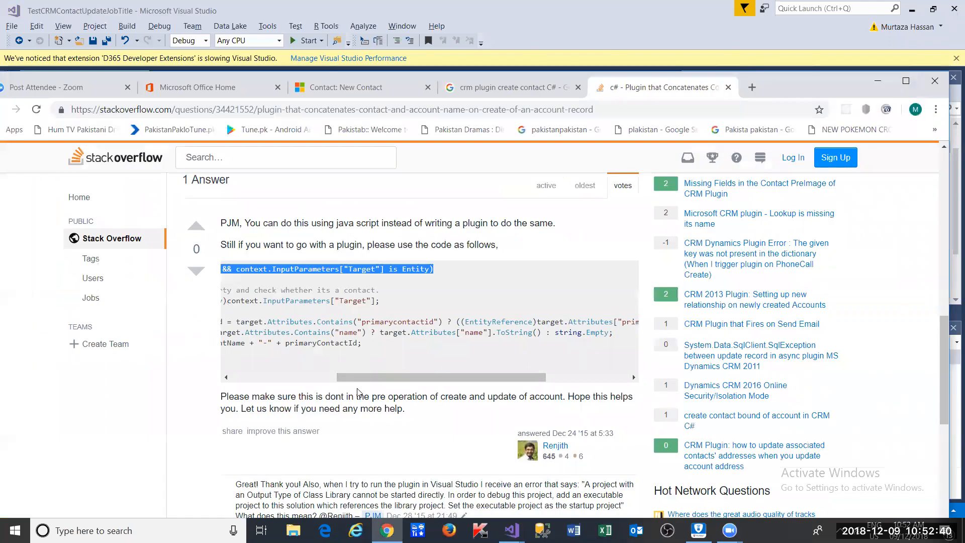
# - Scroll the Stack Overflow answer's code to check the full Target-check line
pyautogui.moveTo(359, 380); pyautogui.dragTo(256, 378)
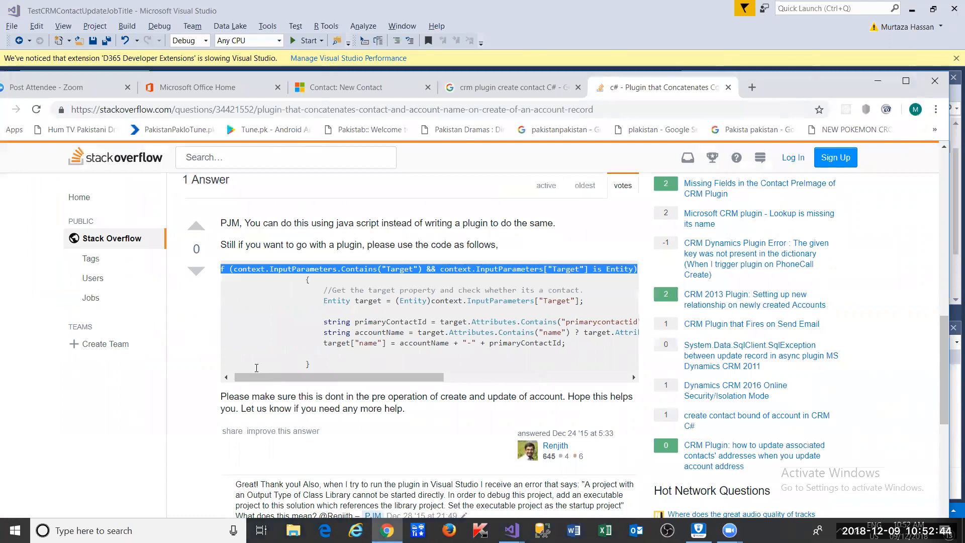
pyautogui.scroll(-8, 291, 361)
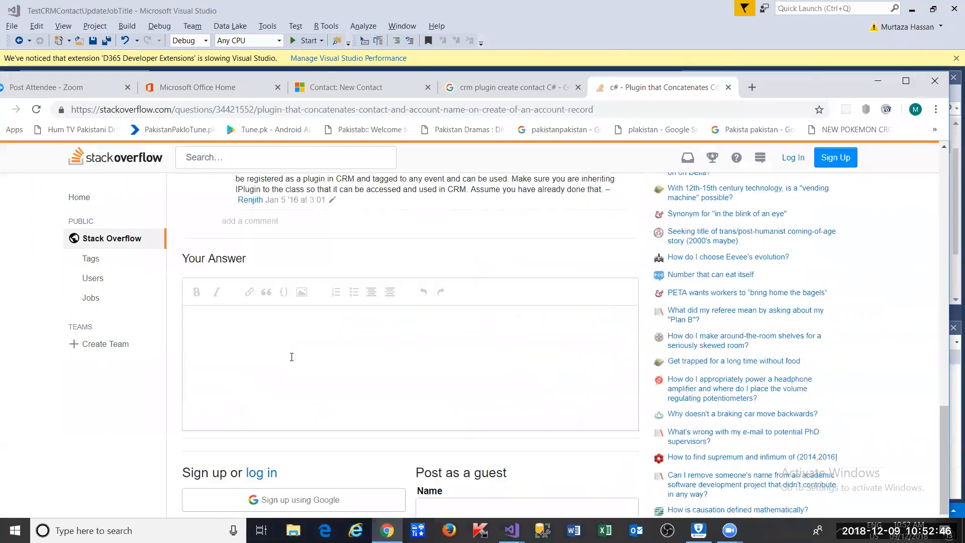
pyautogui.scroll(4, 291, 358)
pyautogui.scroll(3, 292, 358)
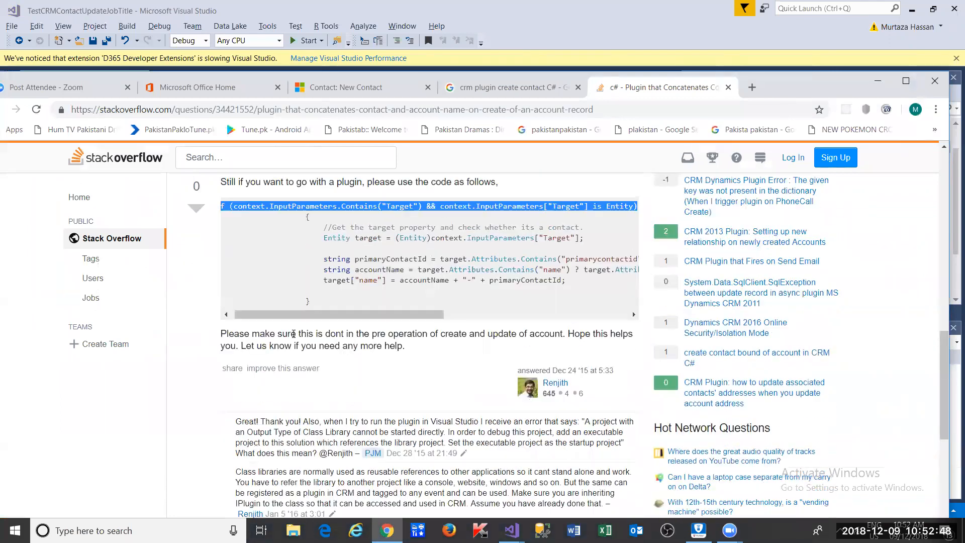
pyautogui.hotkey('alt', 'Tab')
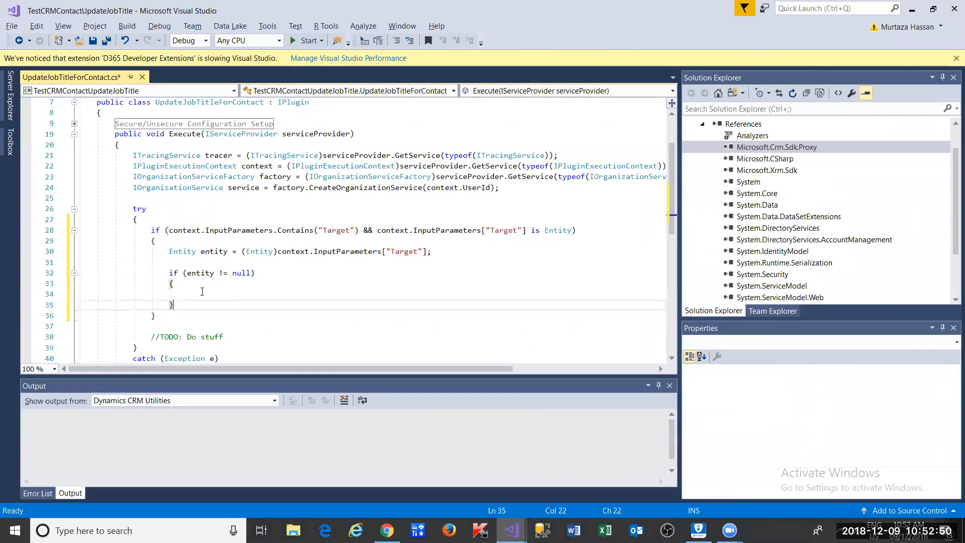
# - Type entity. inside the null-check block and insert the LogicalName property
pyautogui.click(194, 273)
pyautogui.click(189, 293)
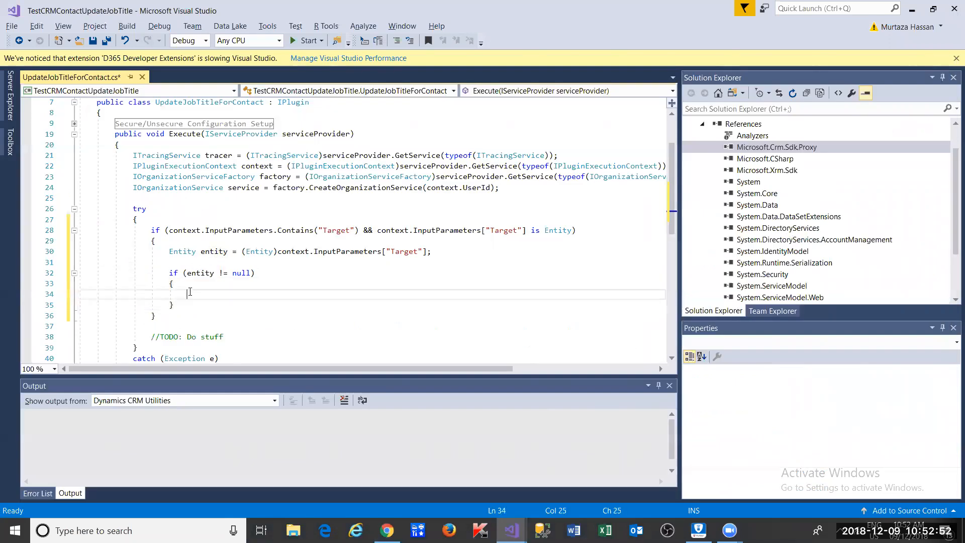
pyautogui.write('entity.')
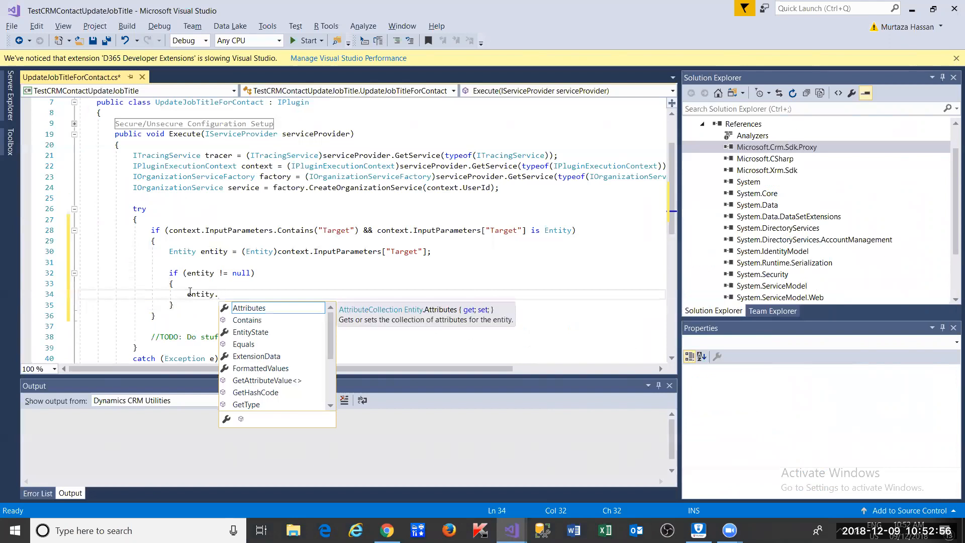
pyautogui.moveTo(330, 338); pyautogui.dragTo(330, 383)
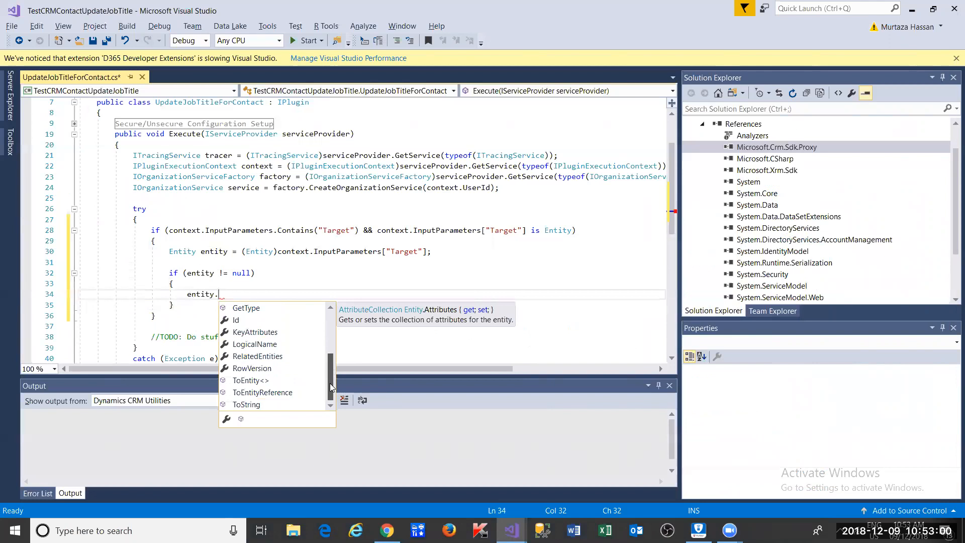
pyautogui.doubleClick(268, 344)
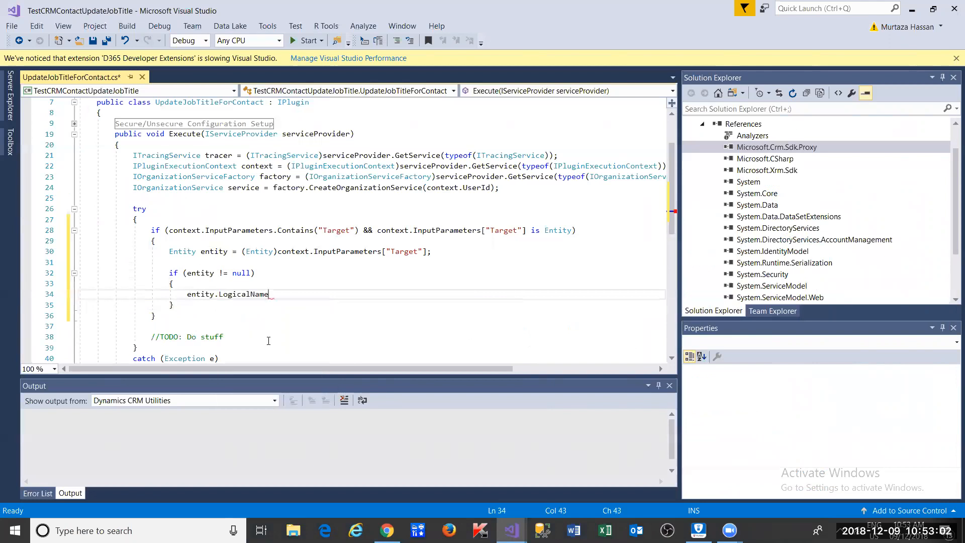
# - Turn the line into the condition if(entity.LogicalName == "contact")
pyautogui.press('Home')
pyautogui.write('if')
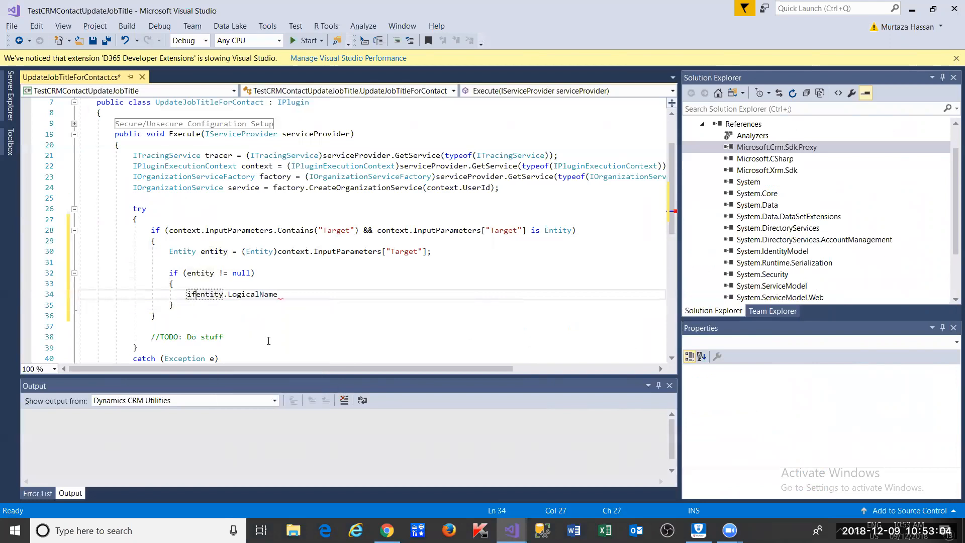
pyautogui.write('(')
pyautogui.press('Down')
pyautogui.press('Left')
pyautogui.press('Left')
pyautogui.press('Left')
pyautogui.press('Left')
pyautogui.press('Left')
pyautogui.press('Left')
pyautogui.press('Left')
pyautogui.press('Left')
pyautogui.press('Left')
pyautogui.press('Left')
pyautogui.press('Left')
pyautogui.press('Left')
pyautogui.press('Left')
pyautogui.press('Left')
pyautogui.press('Left')
pyautogui.press('Left')
pyautogui.press('Left')
pyautogui.press('Left')
pyautogui.press('Left')
pyautogui.press('Left')
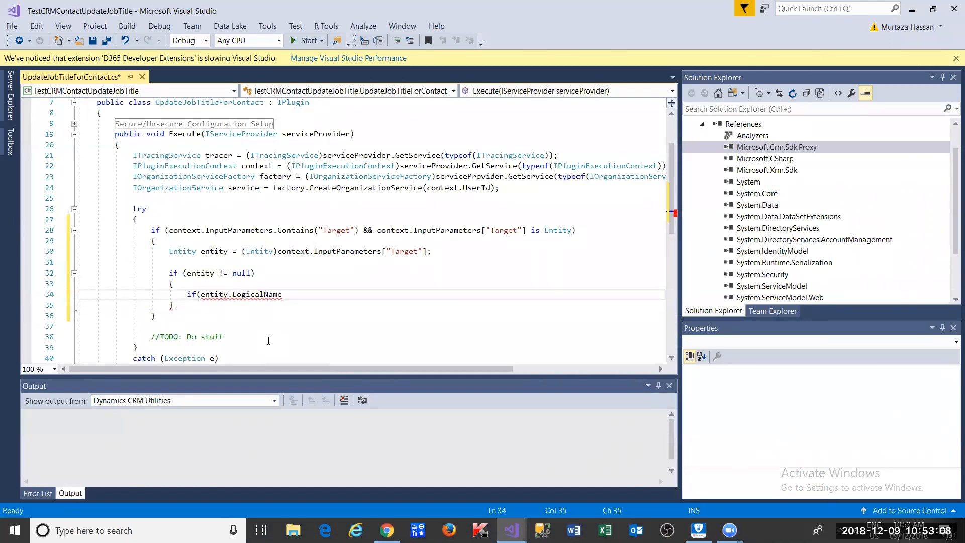
pyautogui.press('Right')
pyautogui.press('Right')
pyautogui.press('Right')
pyautogui.press('Right')
pyautogui.press('Right')
pyautogui.press('Right')
pyautogui.press('Right')
pyautogui.press('Right')
pyautogui.press('Right')
pyautogui.press('Right')
pyautogui.write('= "contact")')
pyautogui.press('Left')
pyautogui.press('Left')
pyautogui.press('Left')
pyautogui.press('Left')
pyautogui.press('Left')
pyautogui.press('Left')
pyautogui.press('Left')
pyautogui.press('Left')
pyautogui.press('Left')
pyautogui.press('Left')
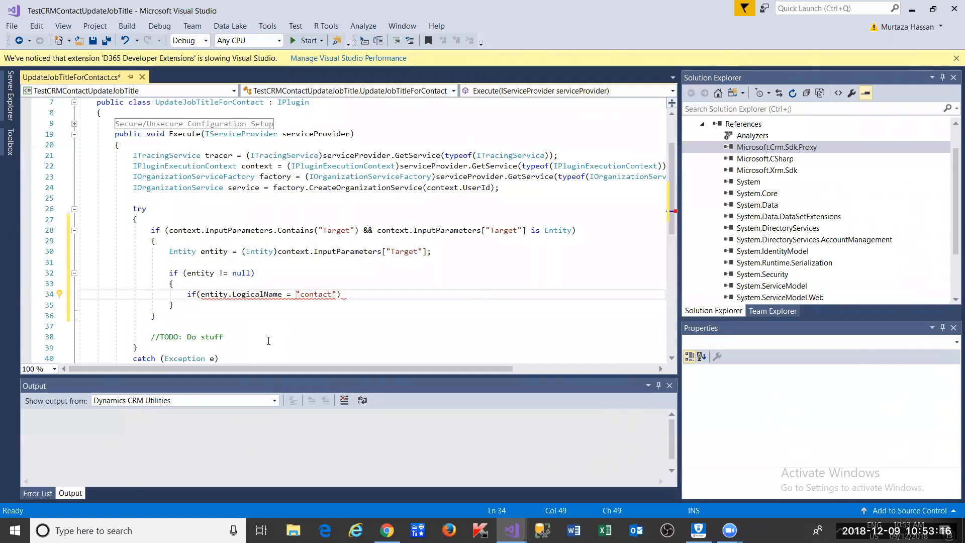
pyautogui.write('=')
pyautogui.press('Right')
pyautogui.press('Right')
pyautogui.press('Right')
pyautogui.press('Right')
pyautogui.press('Right')
pyautogui.press('Right')
pyautogui.press('Right')
pyautogui.press('Right')
pyautogui.press('Right')
pyautogui.press('Right')
pyautogui.press('Right')
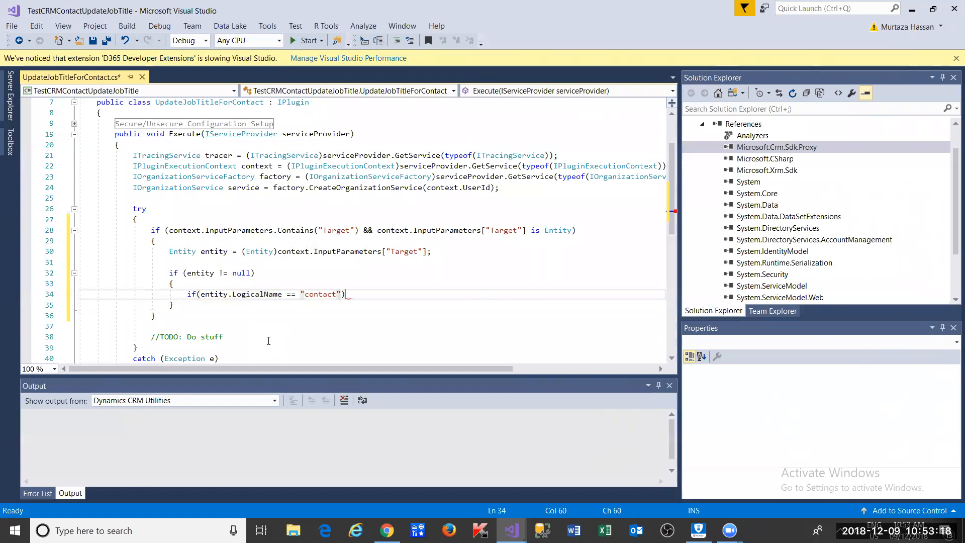
# - Add an empty brace block under the contact logical-name check
pyautogui.press('Return')
pyautogui.write('{')
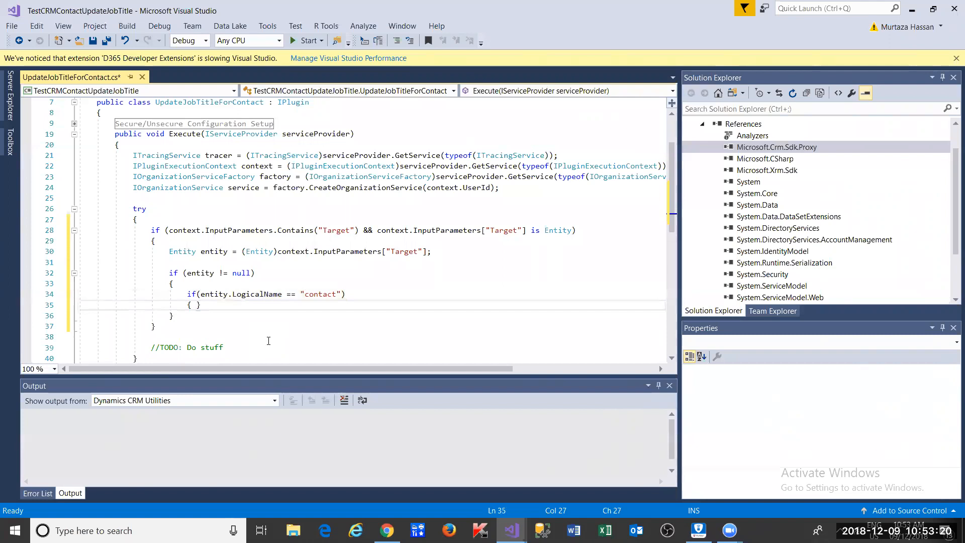
pyautogui.press('Return')
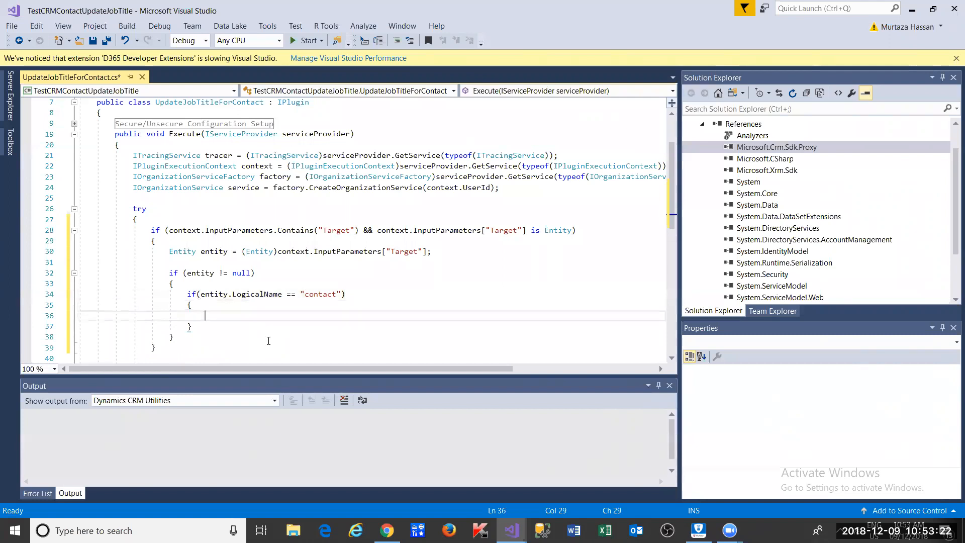
pyautogui.moveTo(336, 294); pyautogui.dragTo(176, 284)
pyautogui.click(387, 530)
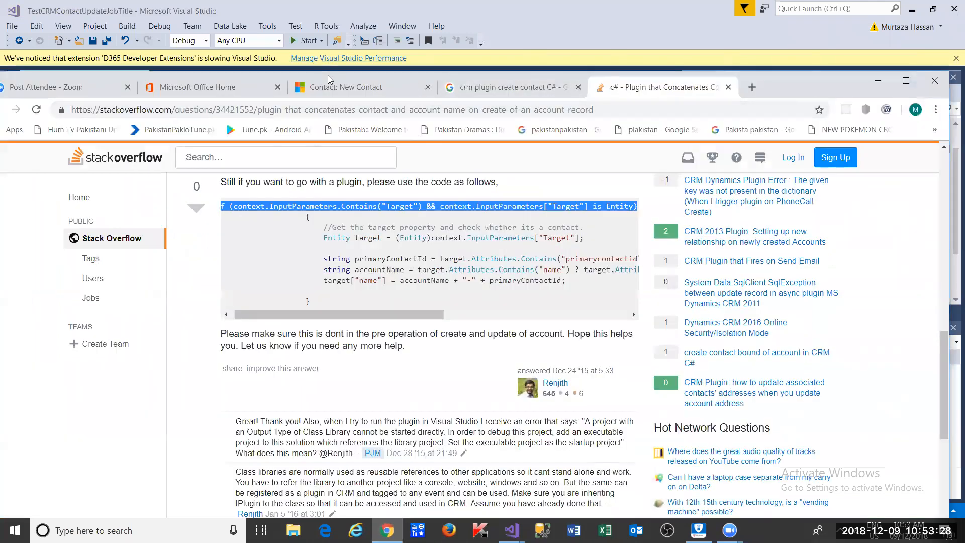
# - From the new contact page, go to Settings > Customizations and choose Customize the System
pyautogui.click(333, 88)
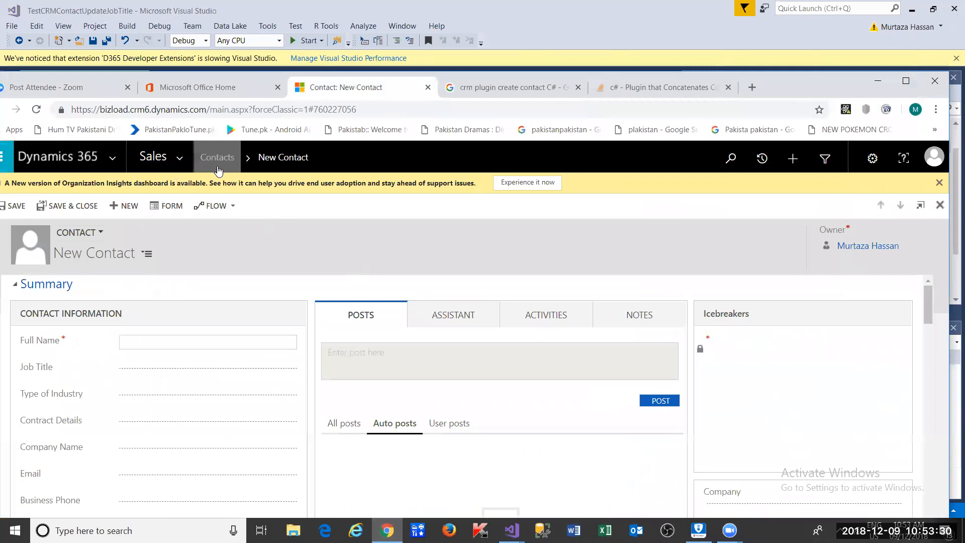
pyautogui.click(182, 161)
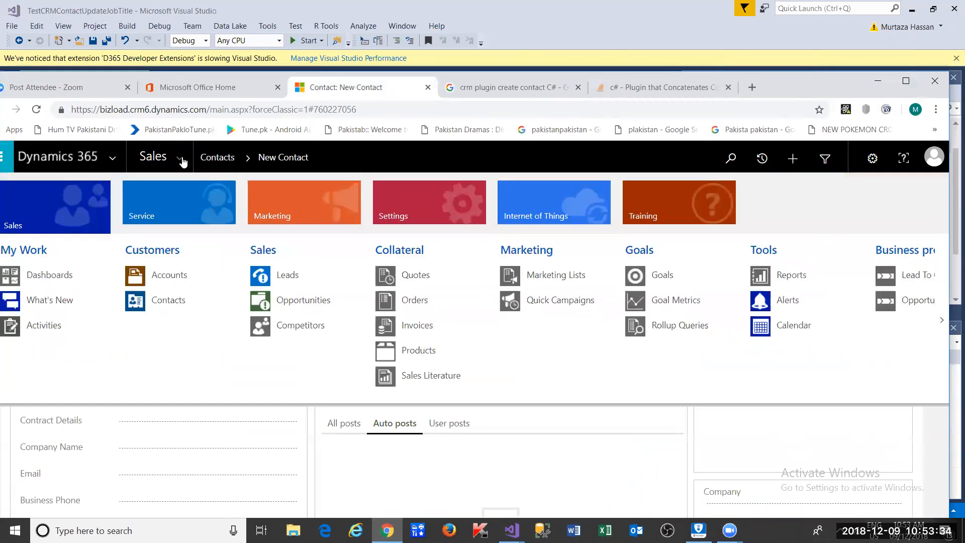
pyautogui.click(424, 214)
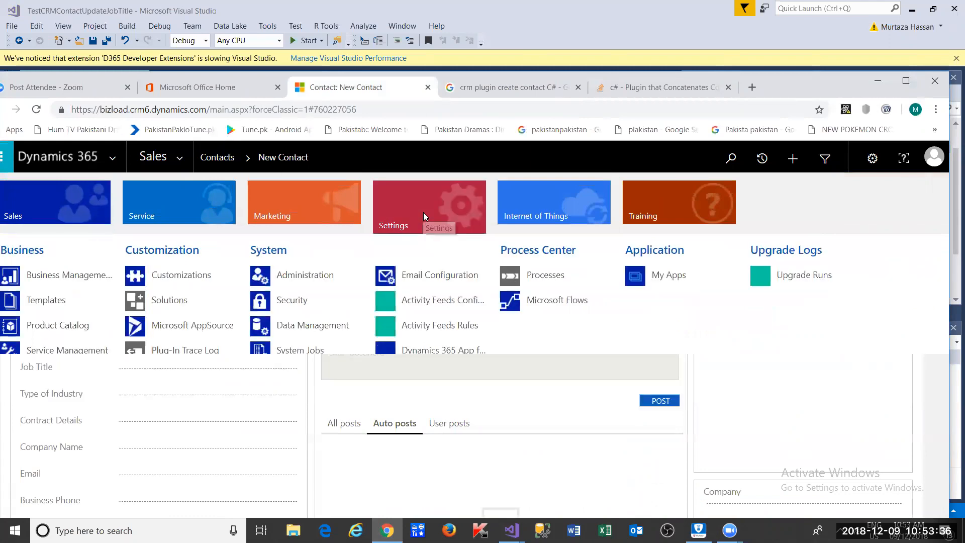
pyautogui.click(184, 278)
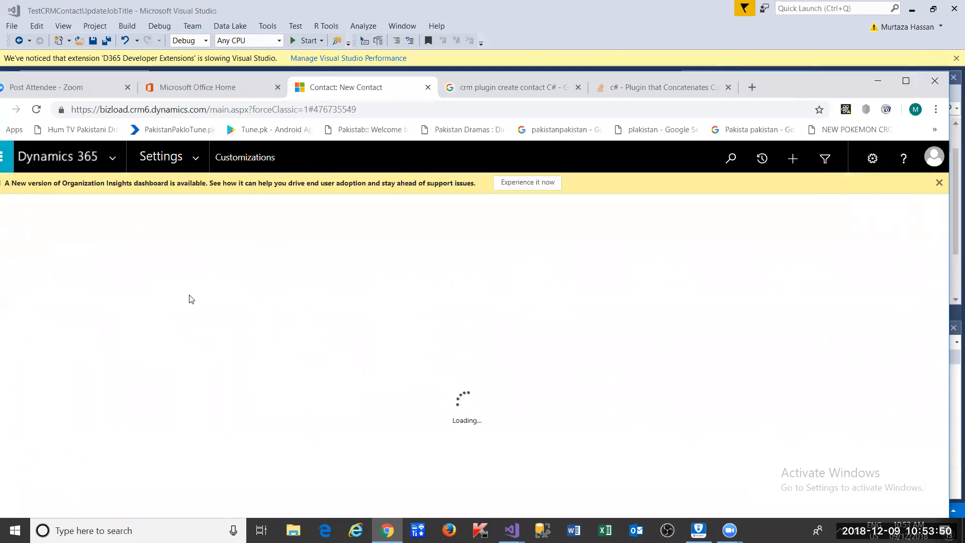
pyautogui.click(90, 252)
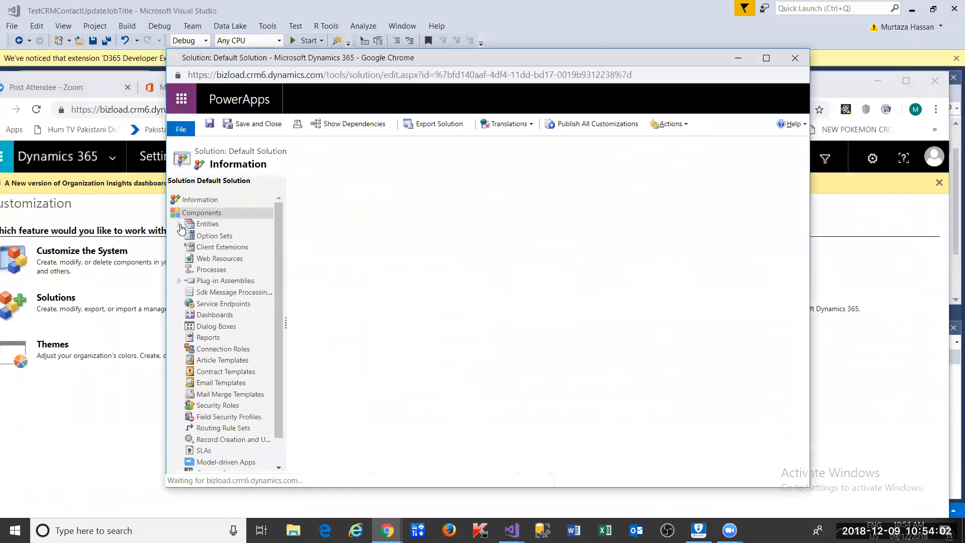
# - Expand Entities, open Contact, and check that its Name field reads contact
pyautogui.click(181, 226)
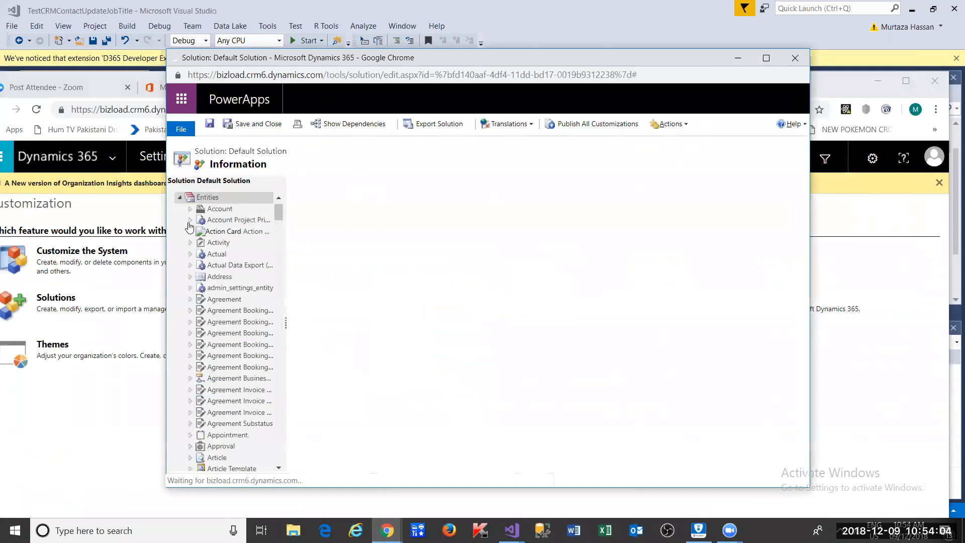
pyautogui.scroll(-12, 201, 259)
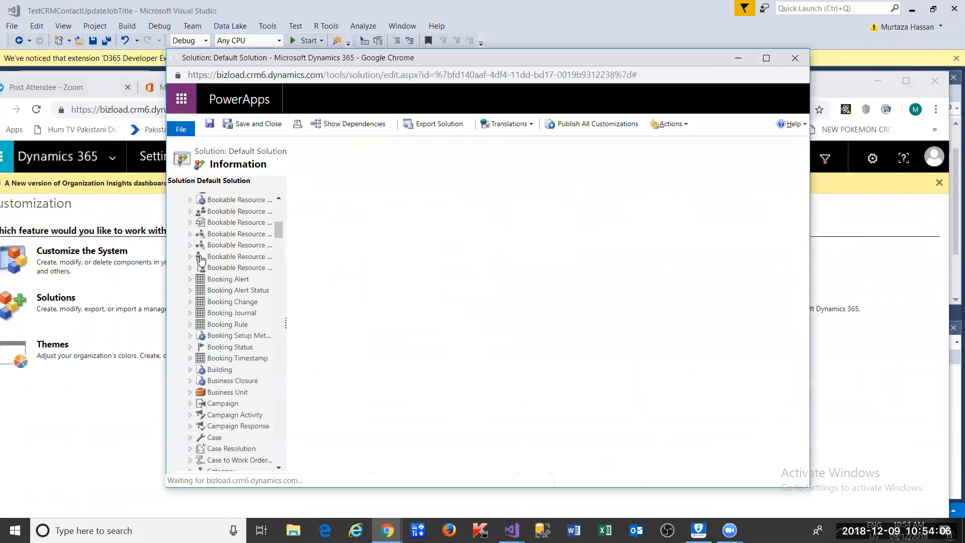
pyautogui.scroll(-3, 201, 259)
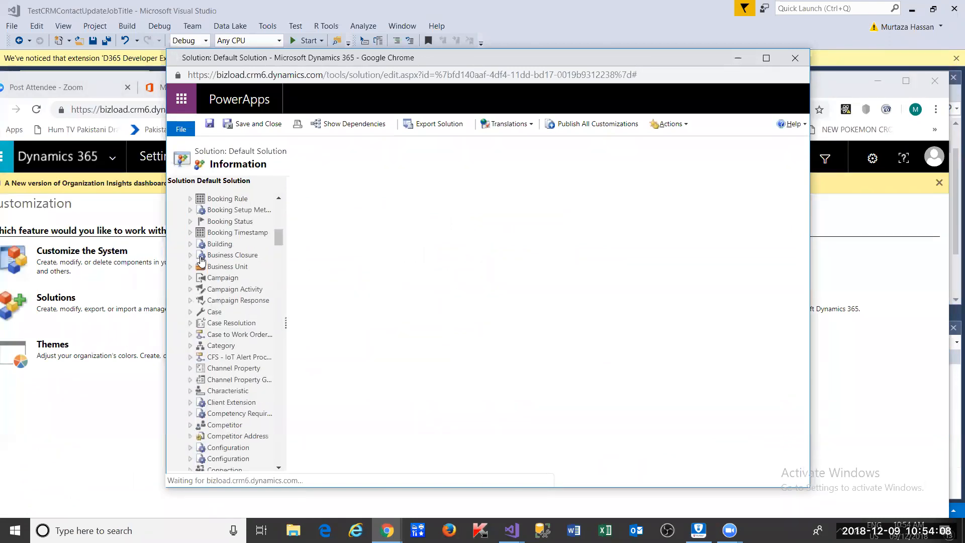
pyautogui.scroll(-3, 201, 259)
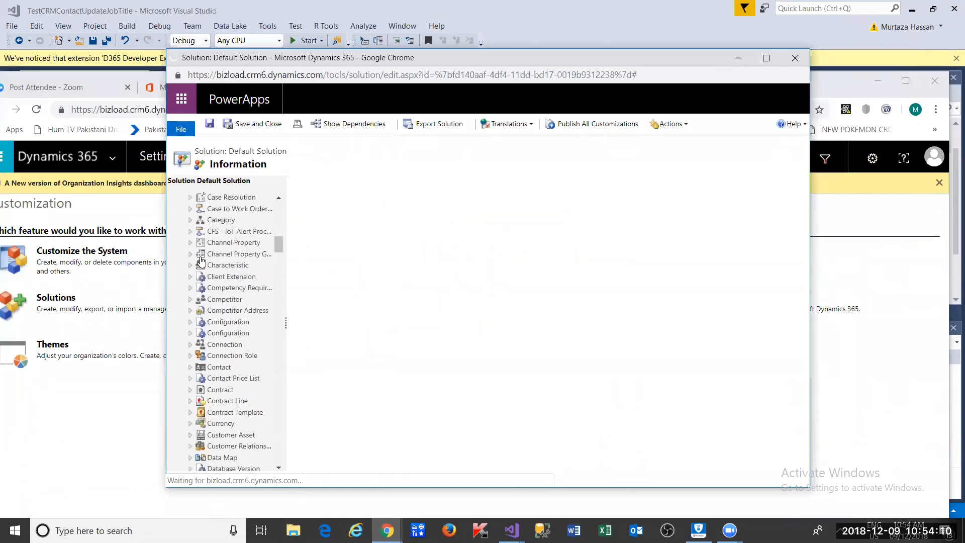
pyautogui.scroll(-2, 201, 259)
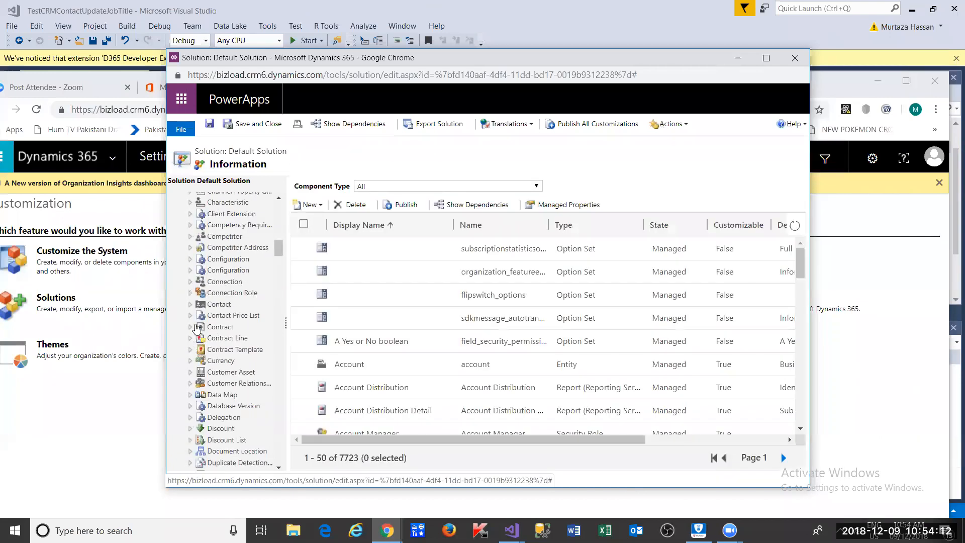
pyautogui.click(216, 304)
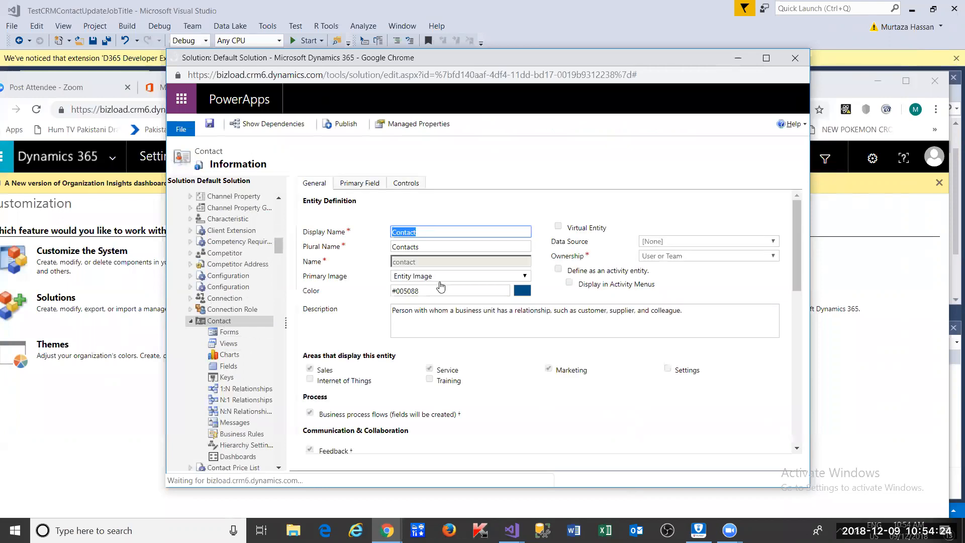
pyautogui.doubleClick(438, 260)
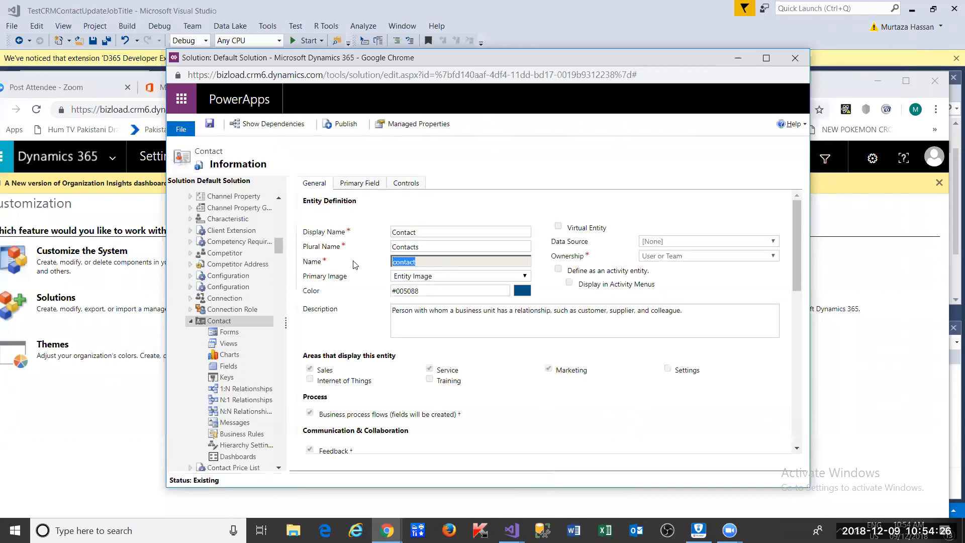
pyautogui.hotkey('alt', 'Tab')
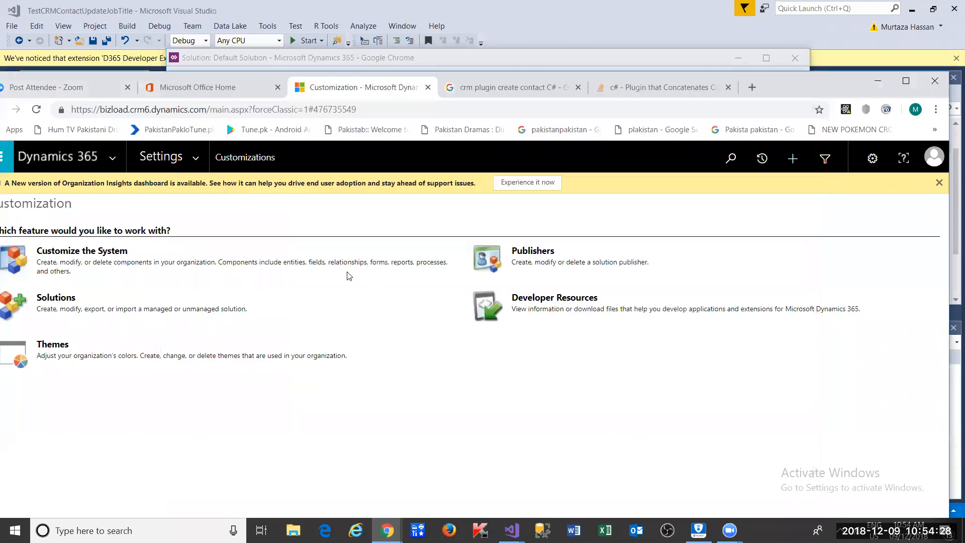
# - Type entity[ on the empty line inside the contact if-block
pyautogui.hotkey('alt', 'Tab')
pyautogui.hotkey('alt', 'Tab')
pyautogui.press('Tab')
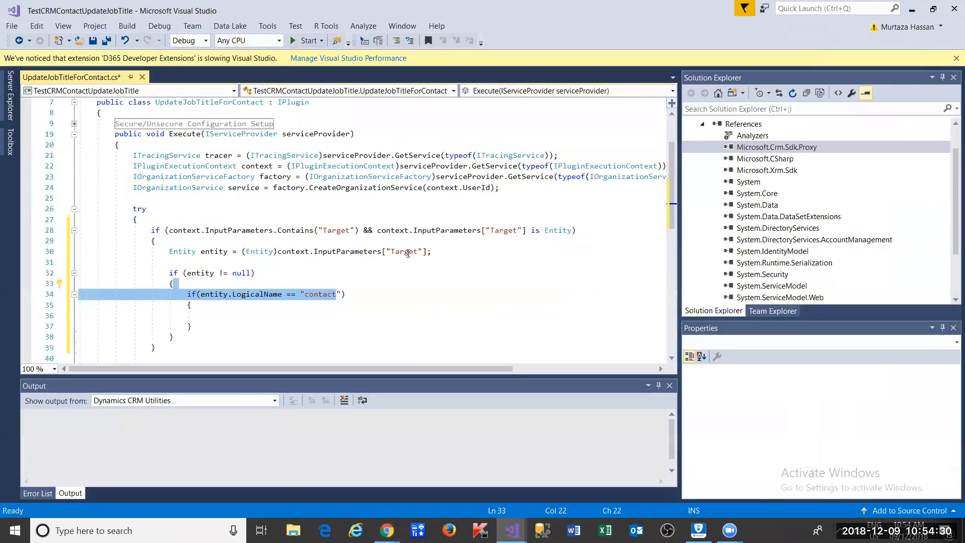
pyautogui.click(338, 294)
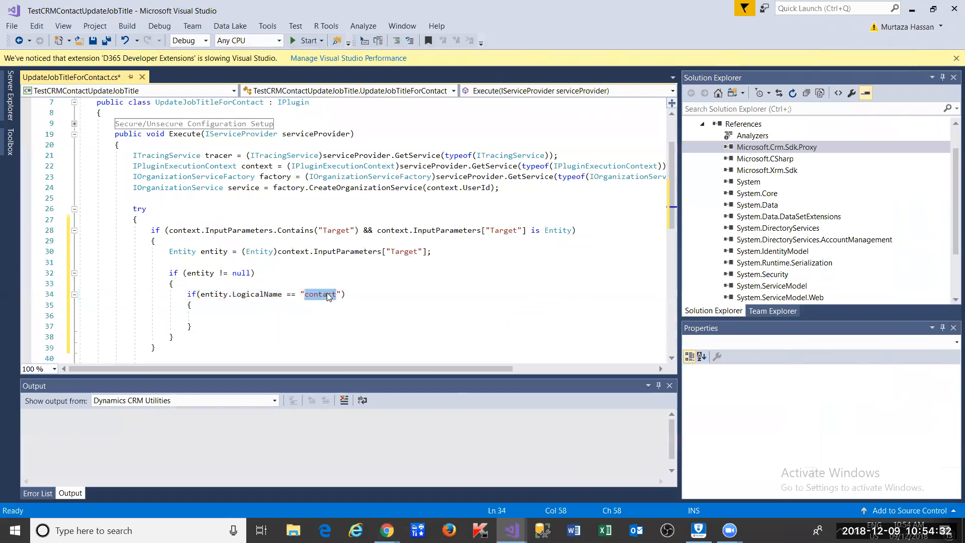
pyautogui.click(352, 295)
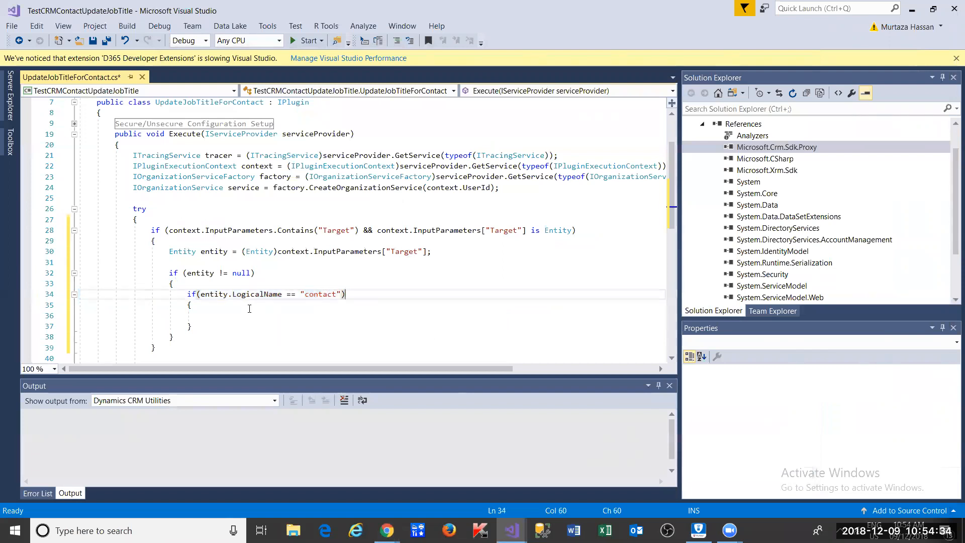
pyautogui.doubleClick(211, 296)
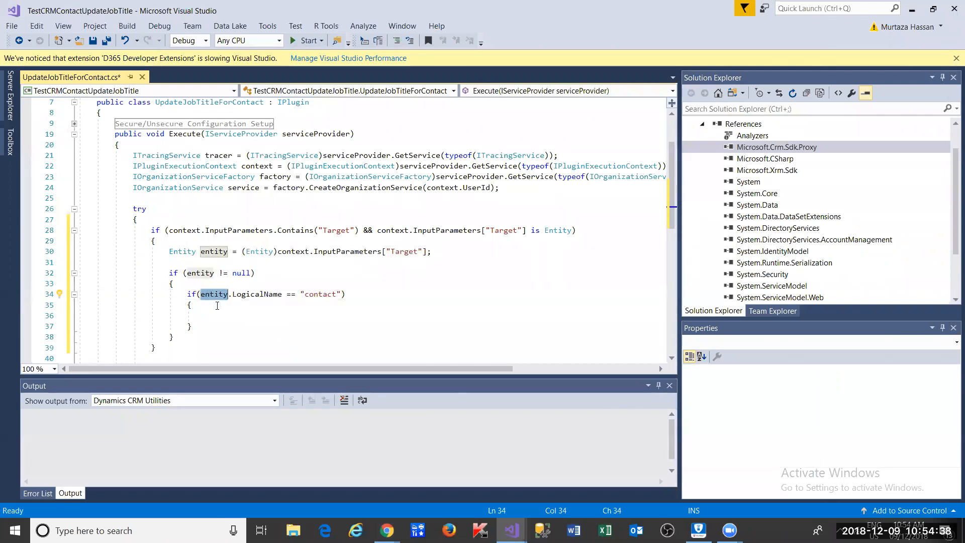
pyautogui.click(221, 315)
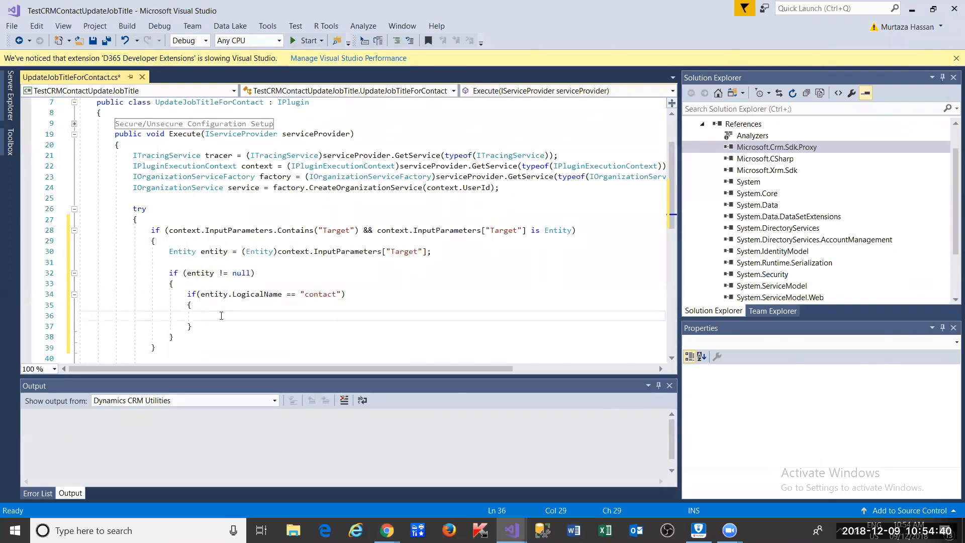
pyautogui.write('entity')
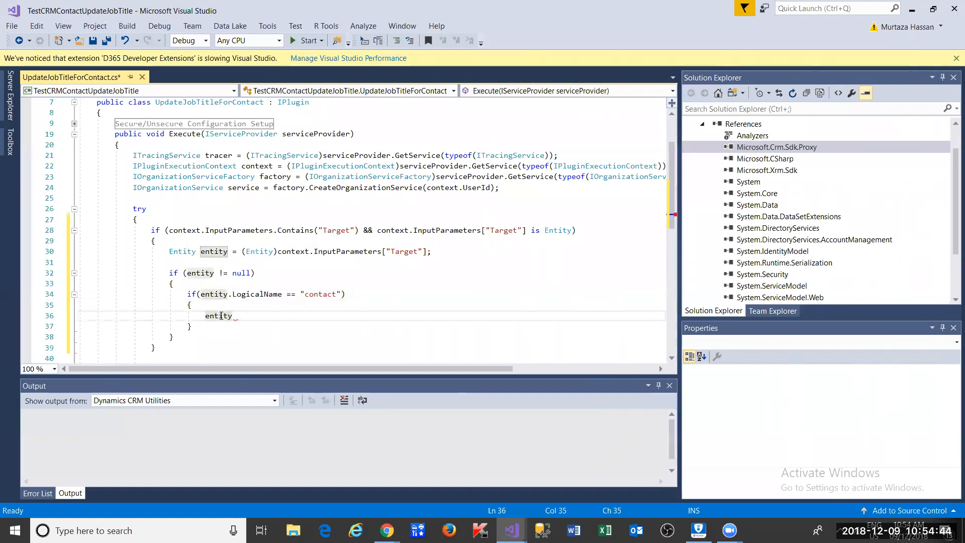
pyautogui.write('[')
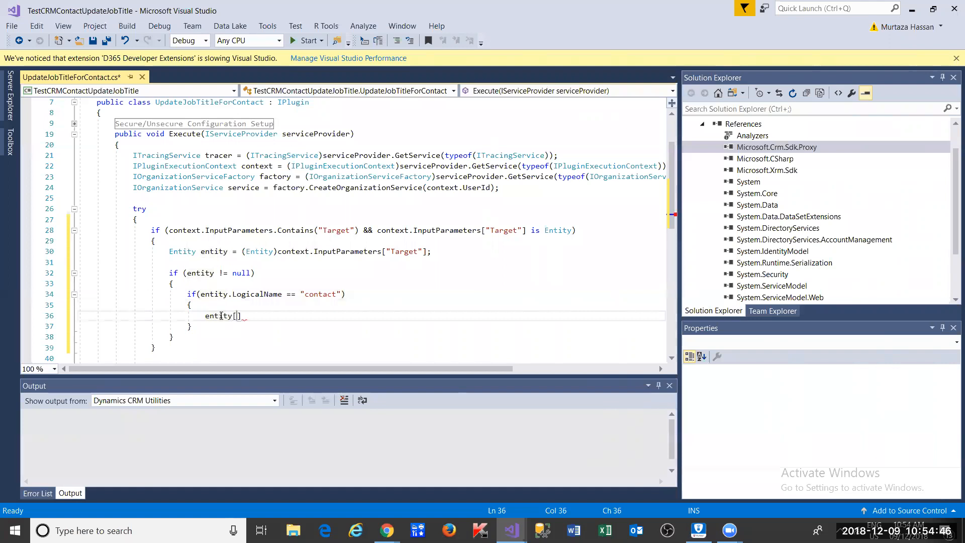
pyautogui.hotkey('alt', 'Tab')
pyautogui.hotkey('alt', 'Tab')
pyautogui.hotkey('alt', 'Tab')
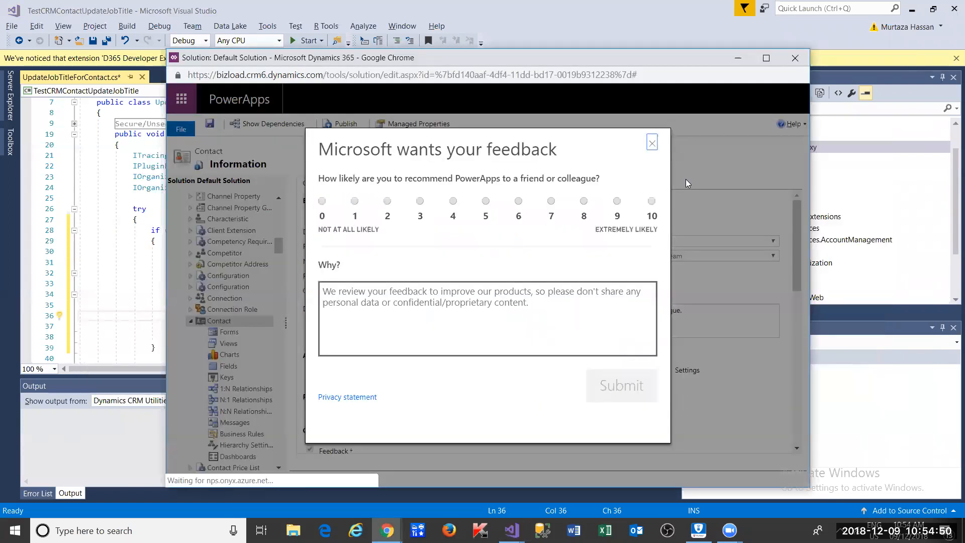
# - Close the feedback survey and open the Contact main form from the Contact entity's Forms
pyautogui.click(652, 145)
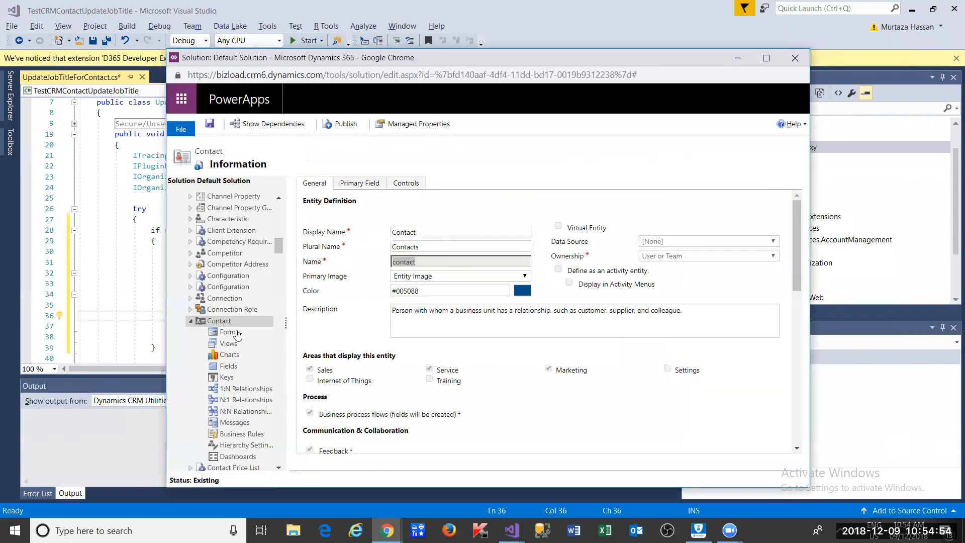
pyautogui.click(238, 333)
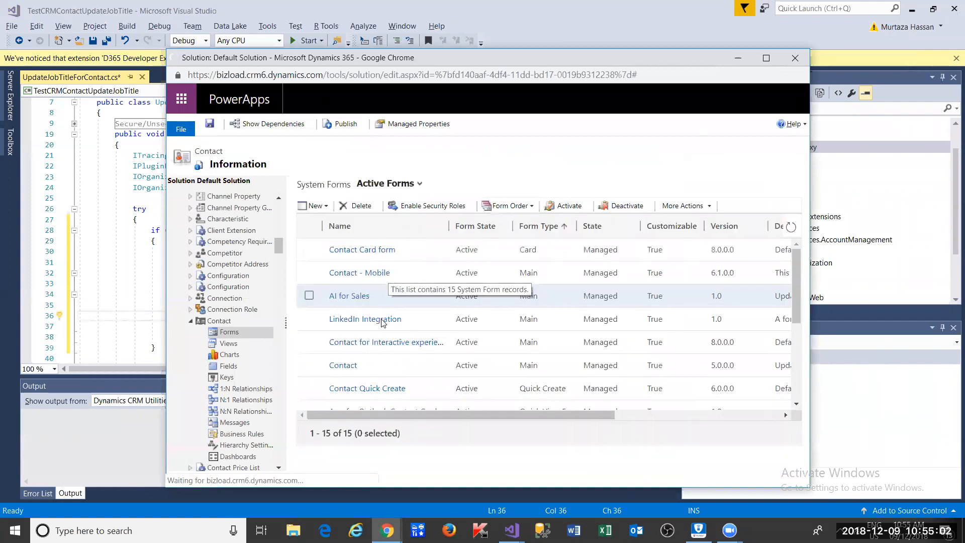
pyautogui.doubleClick(402, 373)
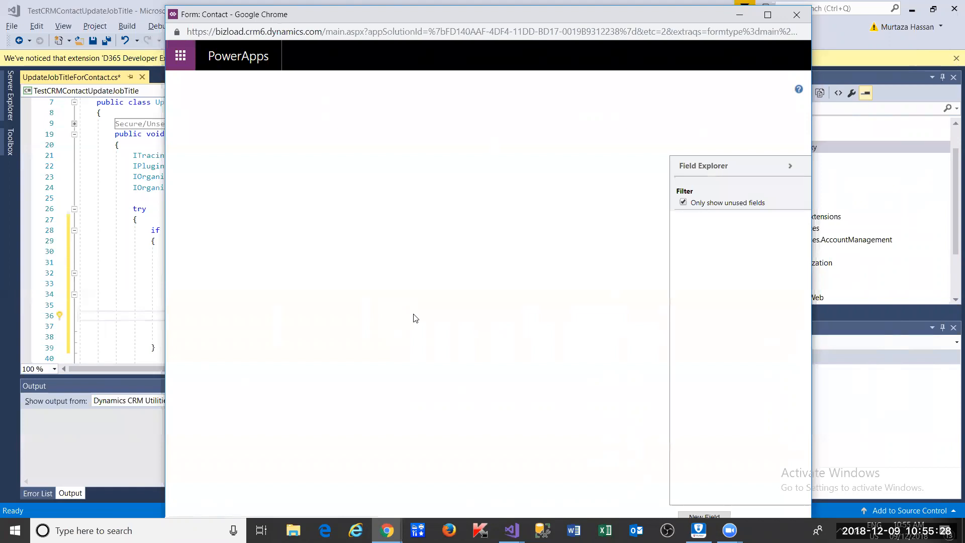
# - Open the Field Properties dialog for the Full Name field on the Contact form
pyautogui.click(338, 245)
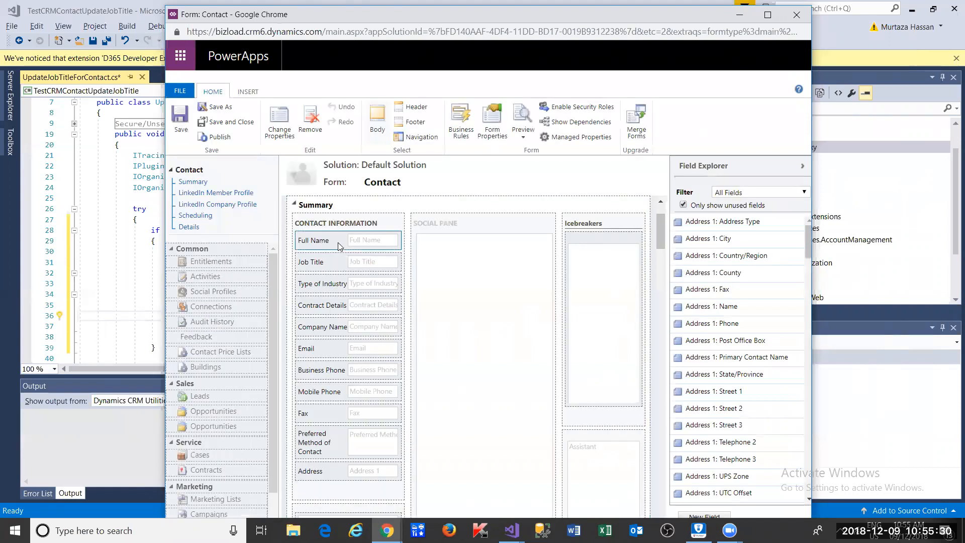
pyautogui.doubleClick(338, 246)
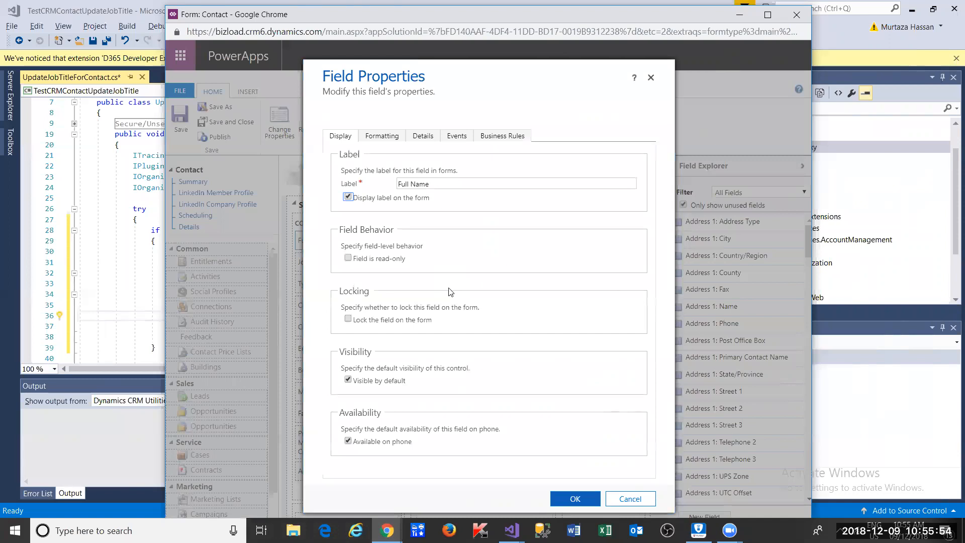
pyautogui.moveTo(387, 531)
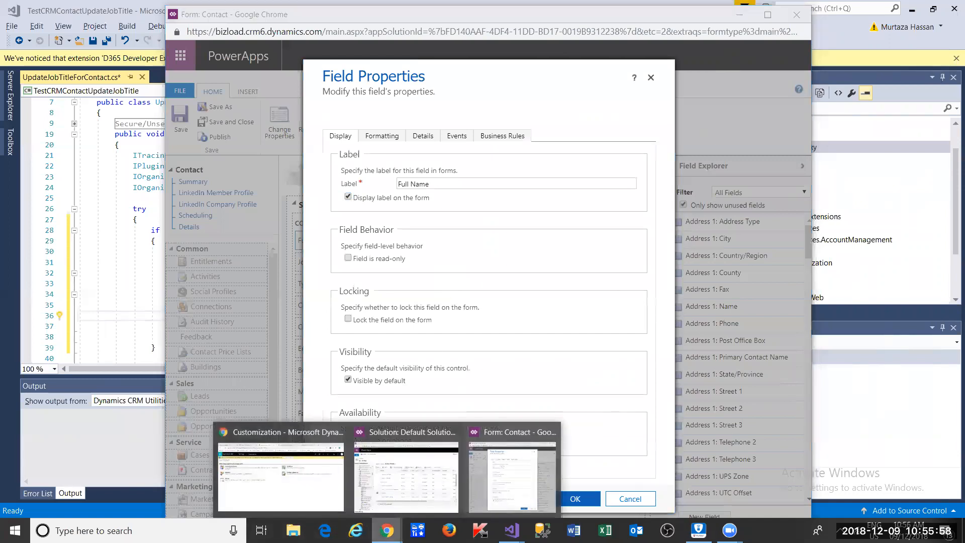
pyautogui.rightClick(387, 530)
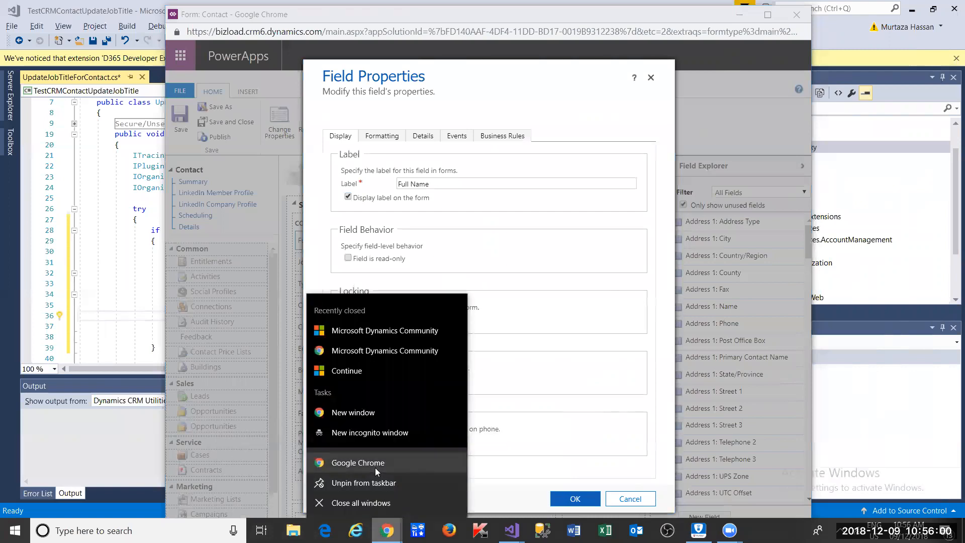
# - Open a new maximized Chrome window and search Google for 'crm early bound generator'
pyautogui.click(375, 468)
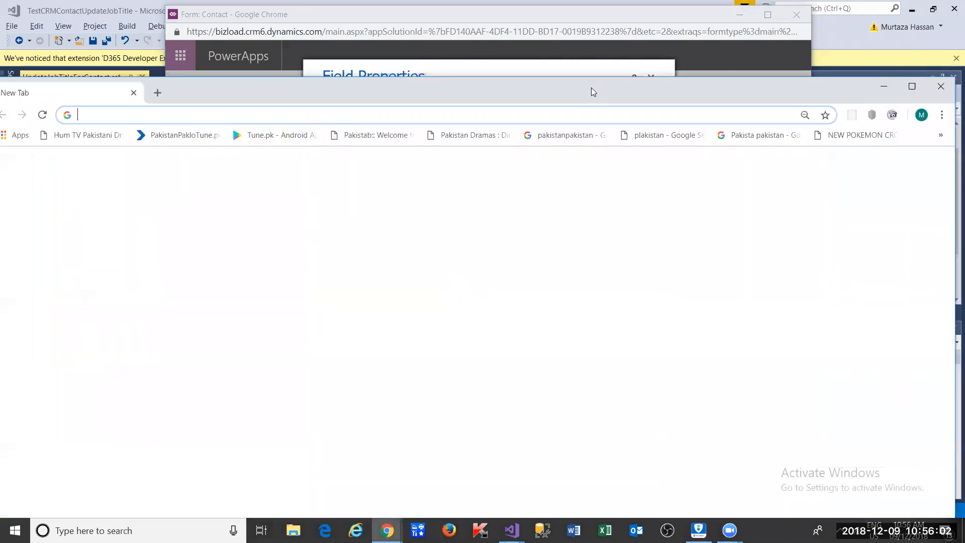
pyautogui.doubleClick(591, 92)
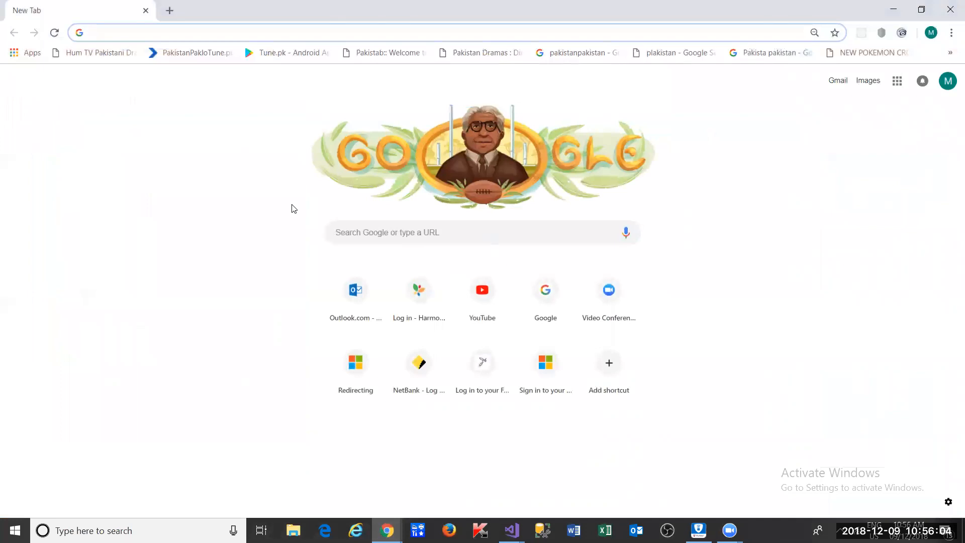
pyautogui.write('www.gooo')
pyautogui.press('BackSpace')
pyautogui.write('gle.com')
pyautogui.press('Return')
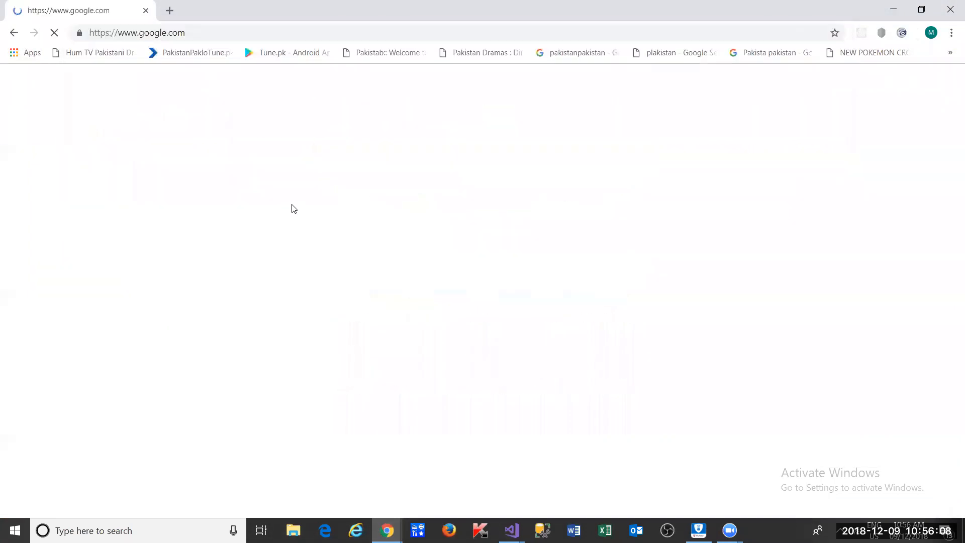
pyautogui.write('crm ')
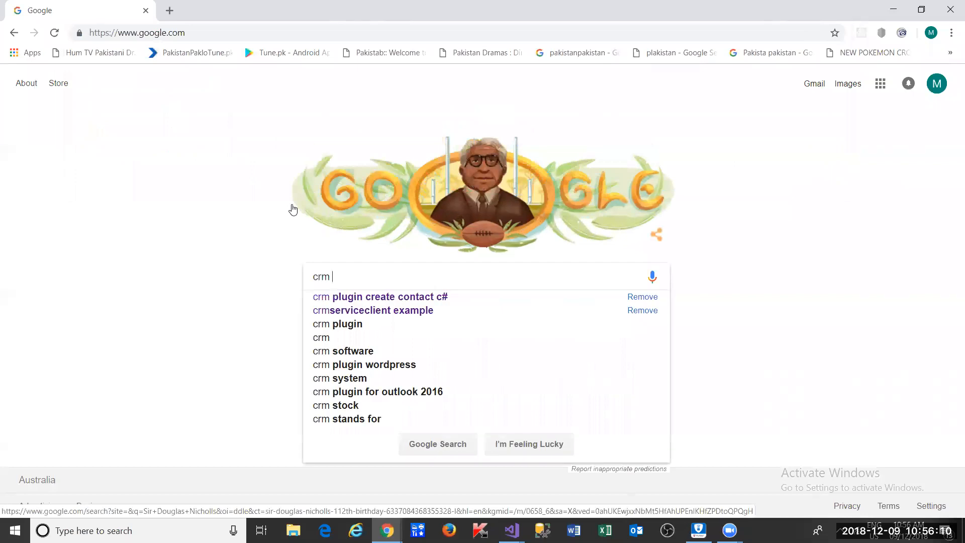
pyautogui.write('earl')
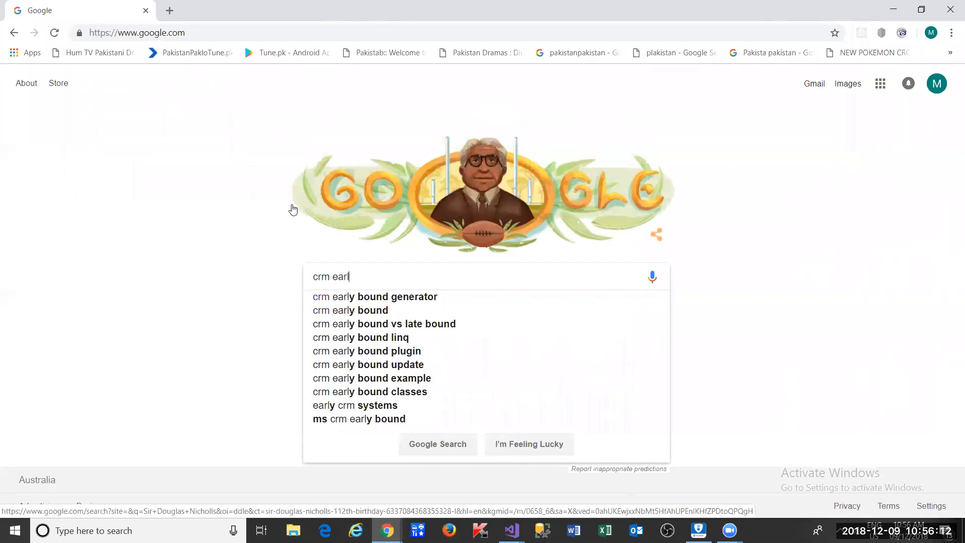
pyautogui.press('Down')
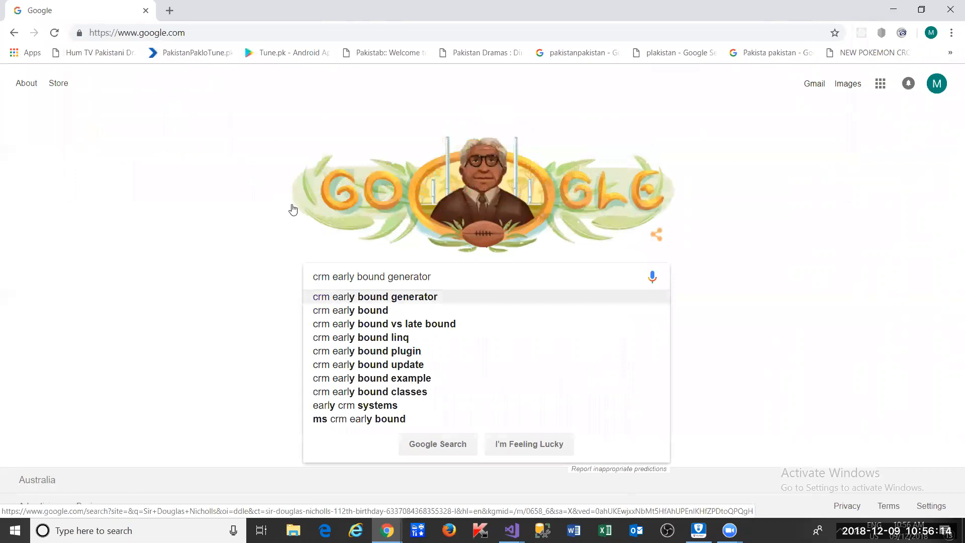
pyautogui.press('Return')
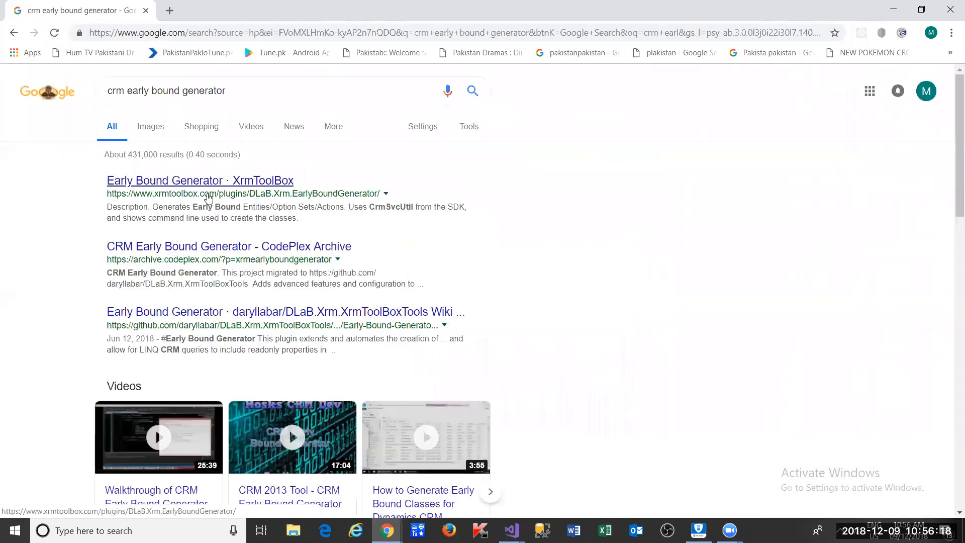
# - Open the XrmToolBox Early Bound Generator result in a new tab, then search 'crm early bound crmsvcutil'
pyautogui.rightClick(232, 186)
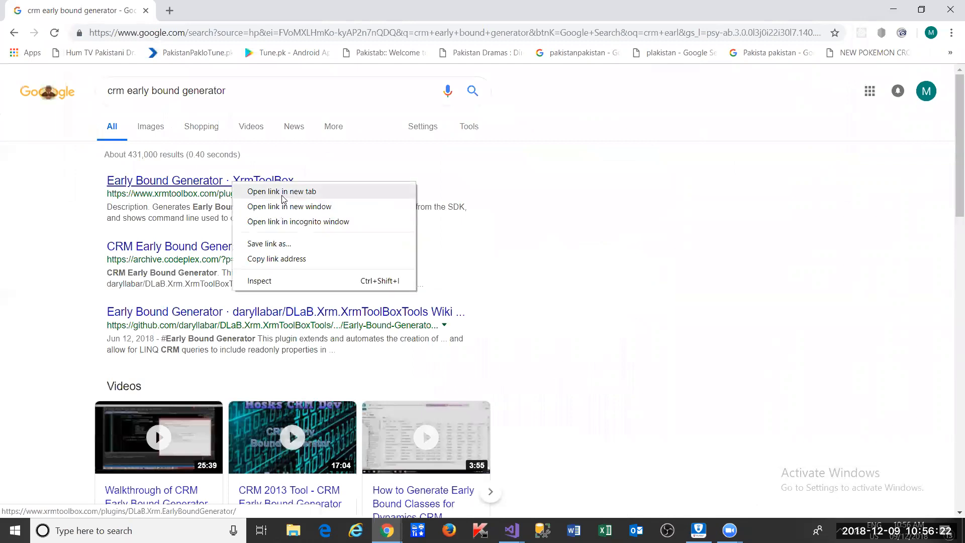
pyautogui.click(283, 194)
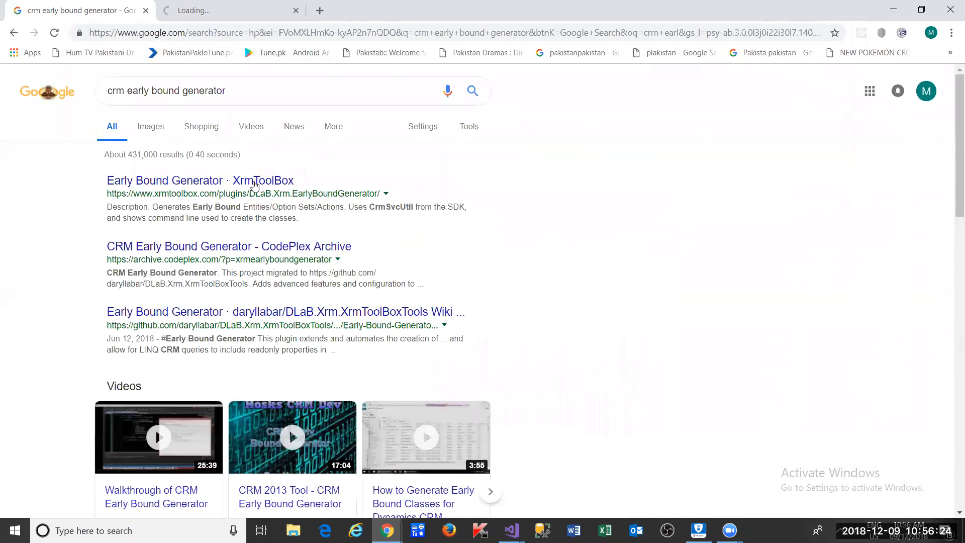
pyautogui.click(265, 96)
pyautogui.doubleClick(266, 95)
pyautogui.write('crms')
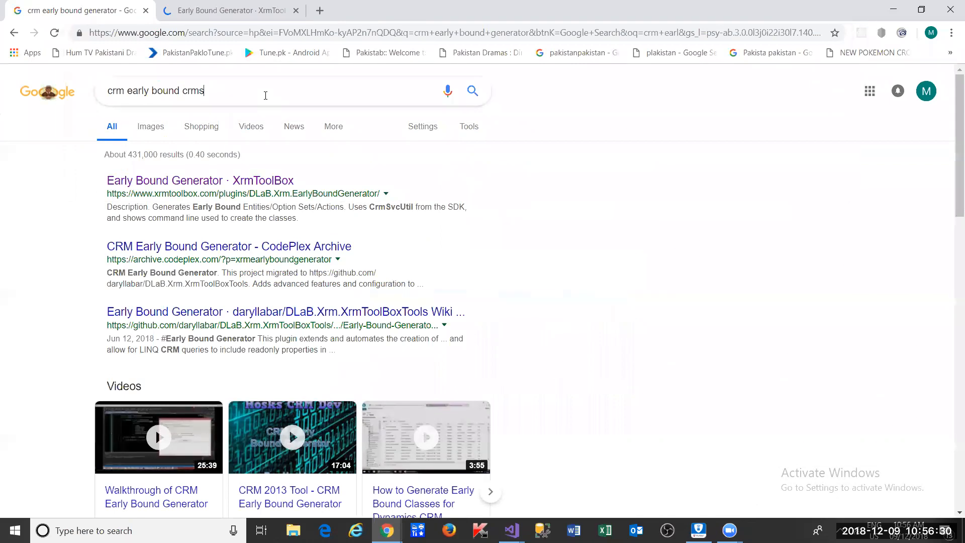
pyautogui.write('v')
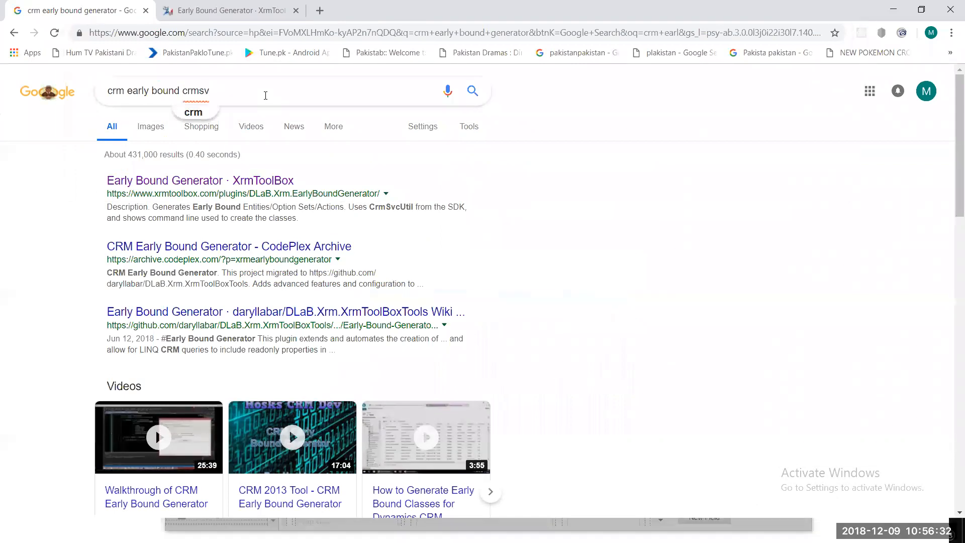
pyautogui.write('uti')
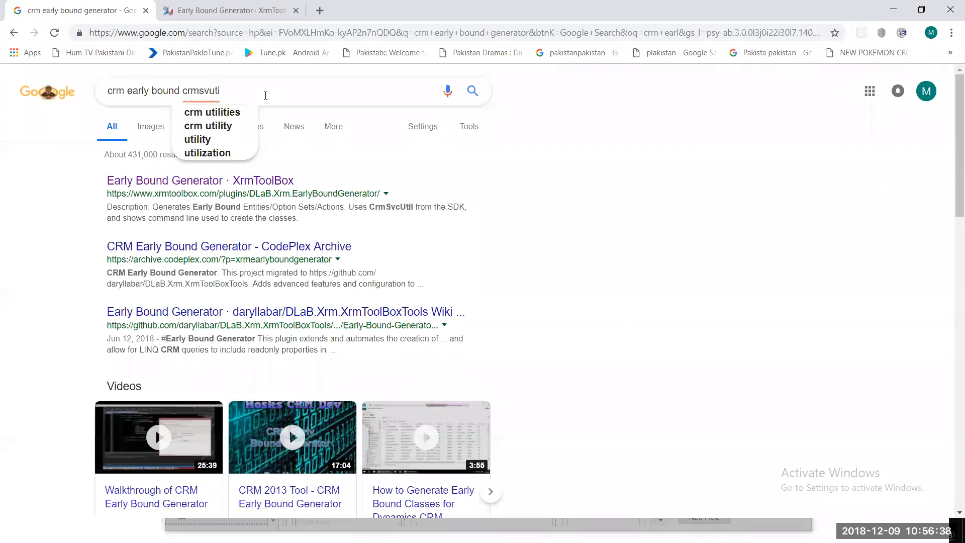
pyautogui.press('BackSpace')
pyautogui.press('BackSpace')
pyautogui.press('BackSpace')
pyautogui.press('BackSpace')
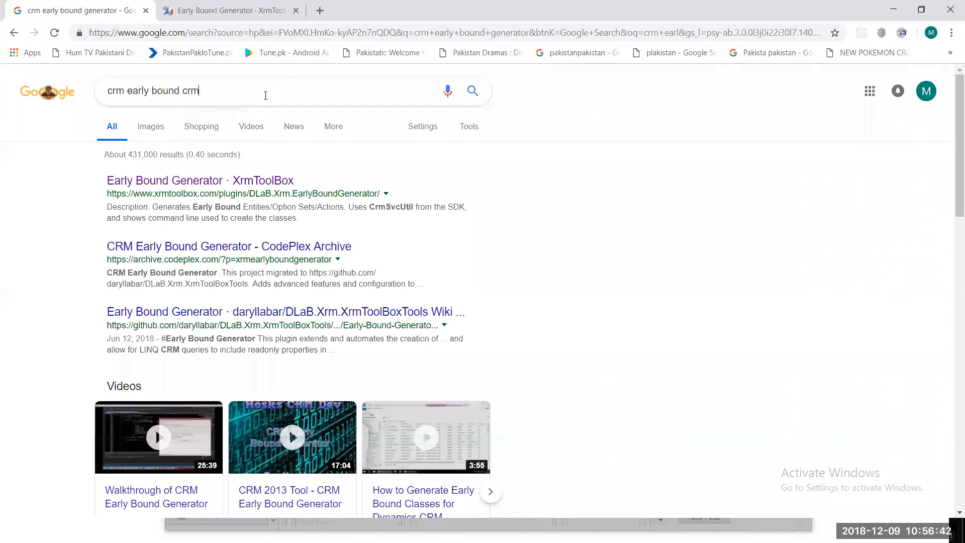
pyautogui.write('svcutil')
pyautogui.press('Return')
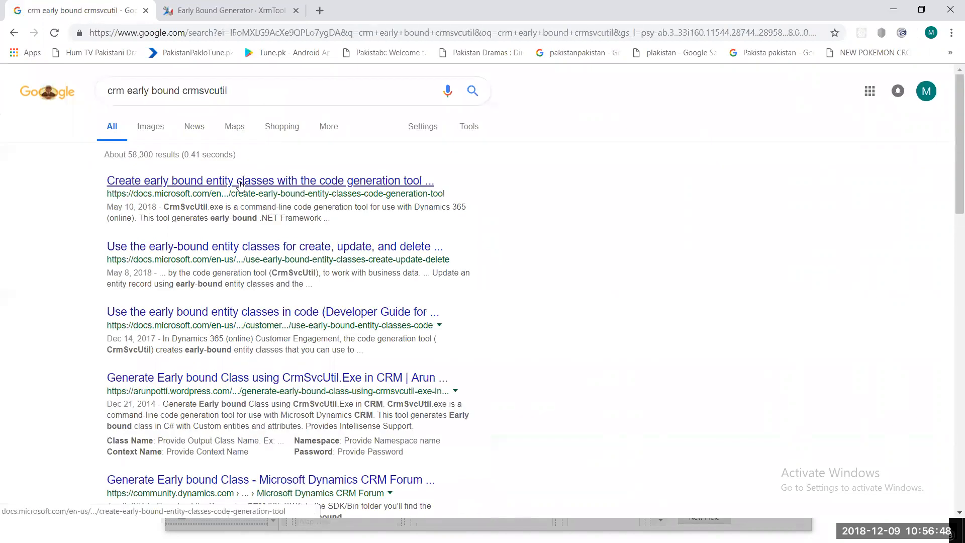
# - Open the Microsoft Docs CrmSvcUtil code generation tool article in its own maximized tab
pyautogui.rightClick(240, 182)
pyautogui.click(262, 192)
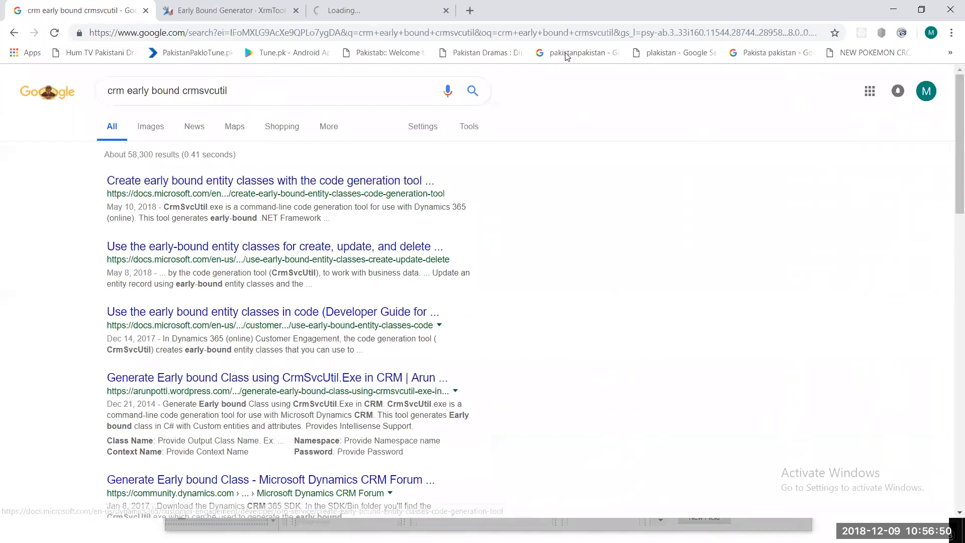
pyautogui.click(379, 11)
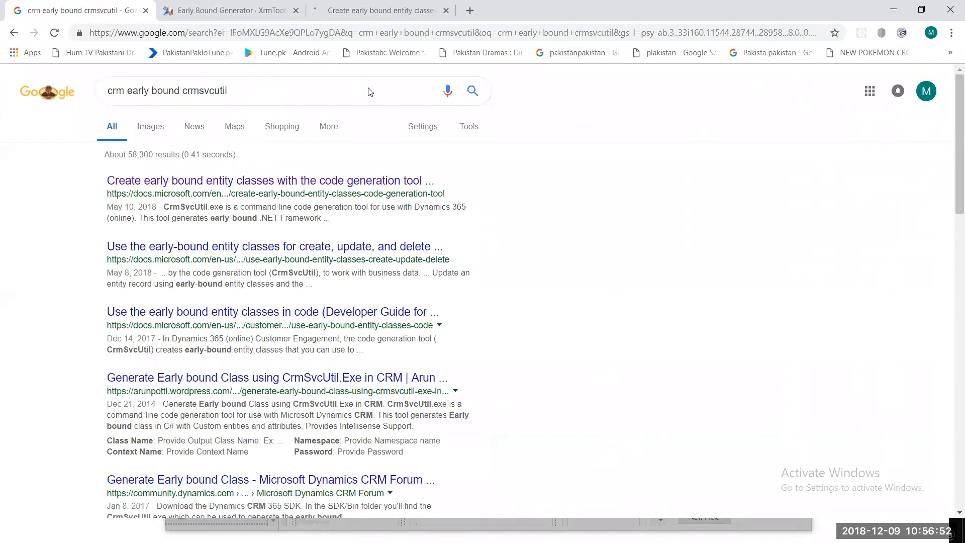
pyautogui.moveTo(513, 9); pyautogui.dragTo(497, 116)
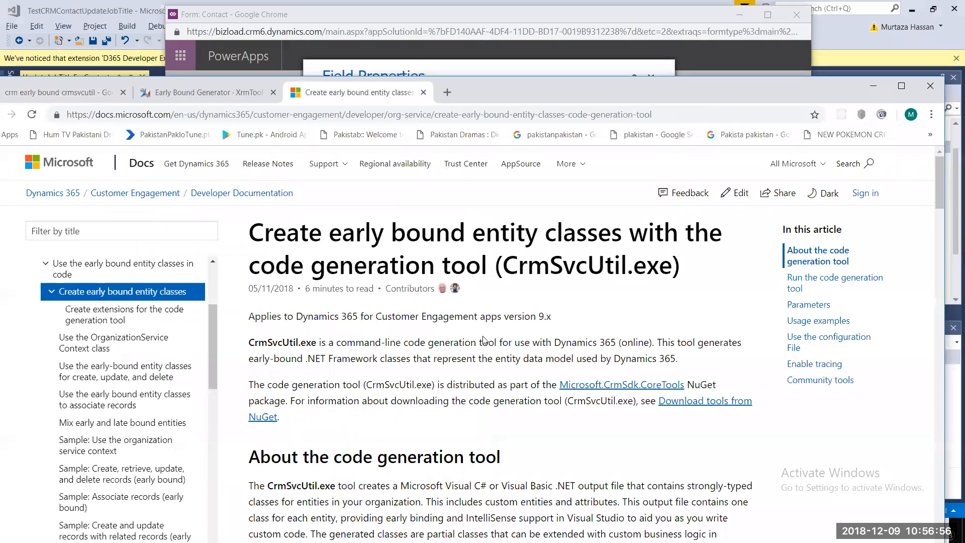
pyautogui.press('super+Up')
# - Select the first CrmSvcUtil command line in the article, then start a blank tab
pyautogui.scroll(-8, 284, 400)
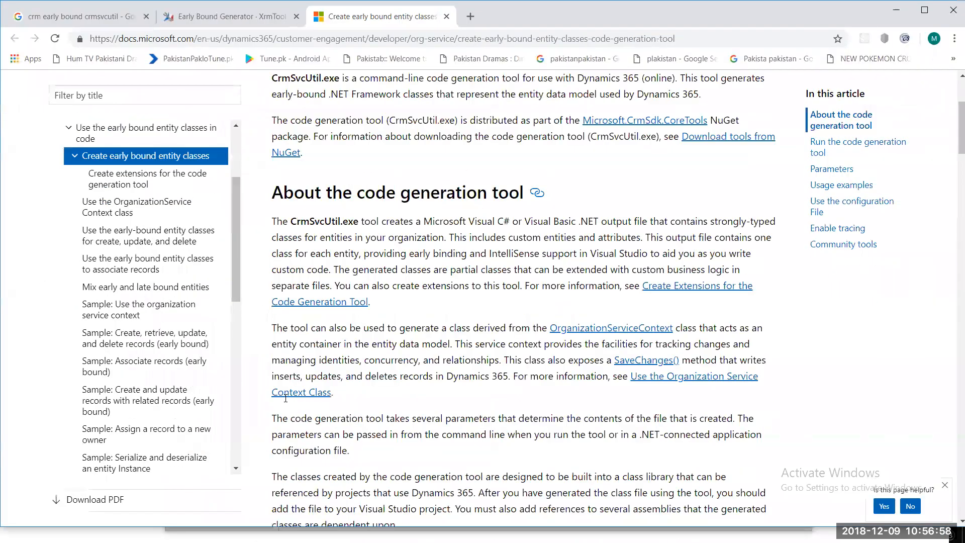
pyautogui.scroll(-5, 642, 405)
pyautogui.scroll(2, 674, 399)
pyautogui.tripleClick(683, 397)
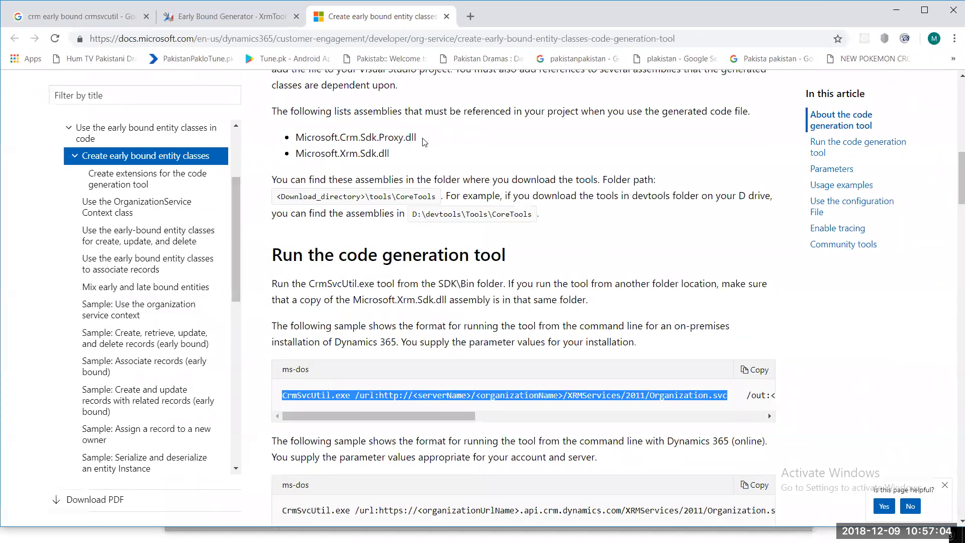
pyautogui.moveTo(476, 21); pyautogui.dragTo(448, 143)
pyautogui.hotkey('ctrl', 't')
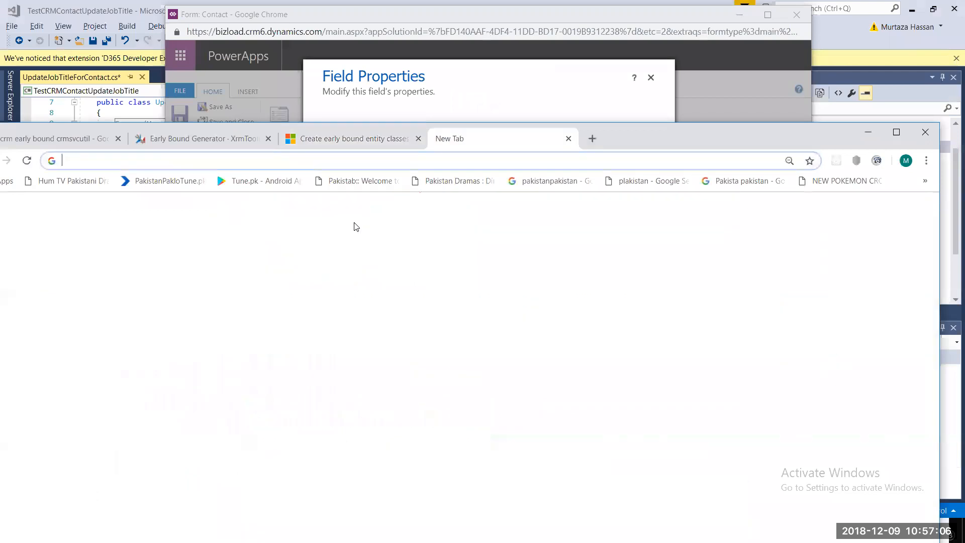
pyautogui.write('www.google.com')
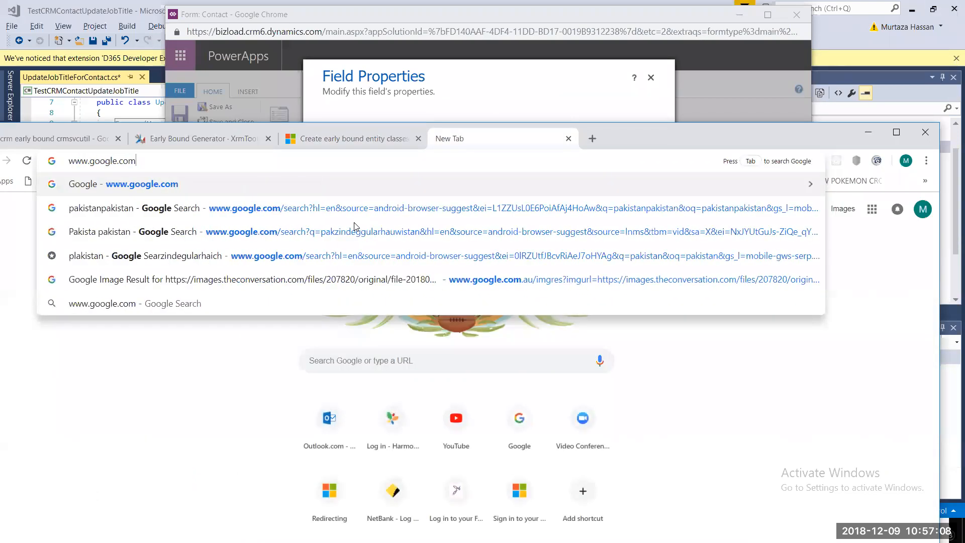
pyautogui.press('Return')
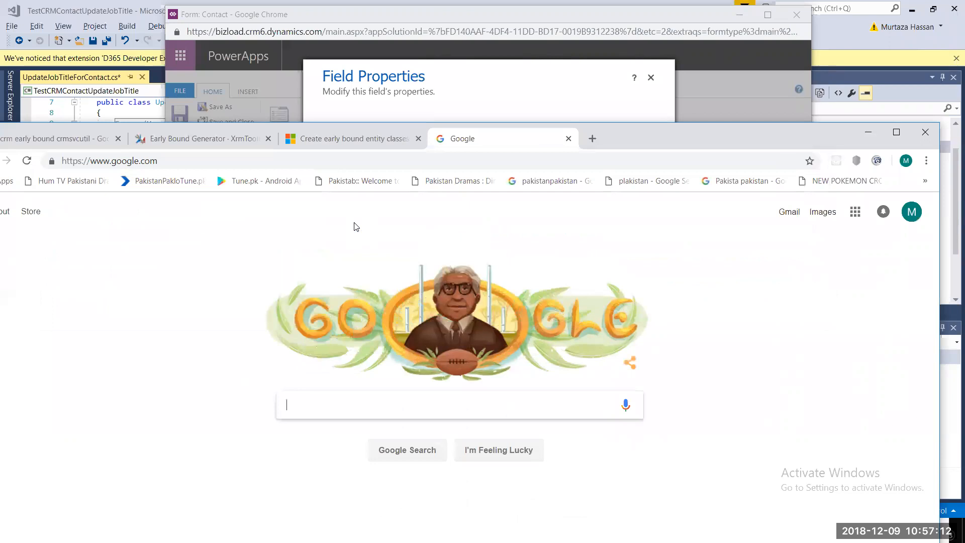
pyautogui.write('r')
pyautogui.press('BackSpace')
pyautogui.write('crm')
pyautogui.press('BackSpace')
pyautogui.press('BackSpace')
pyautogui.press('BackSpace')
pyautogui.write('d')
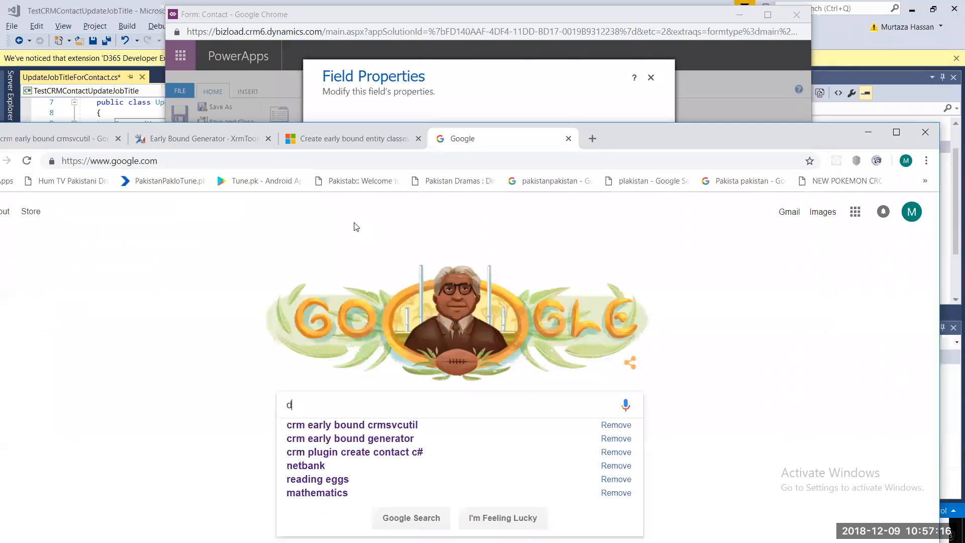
pyautogui.write('ynamics')
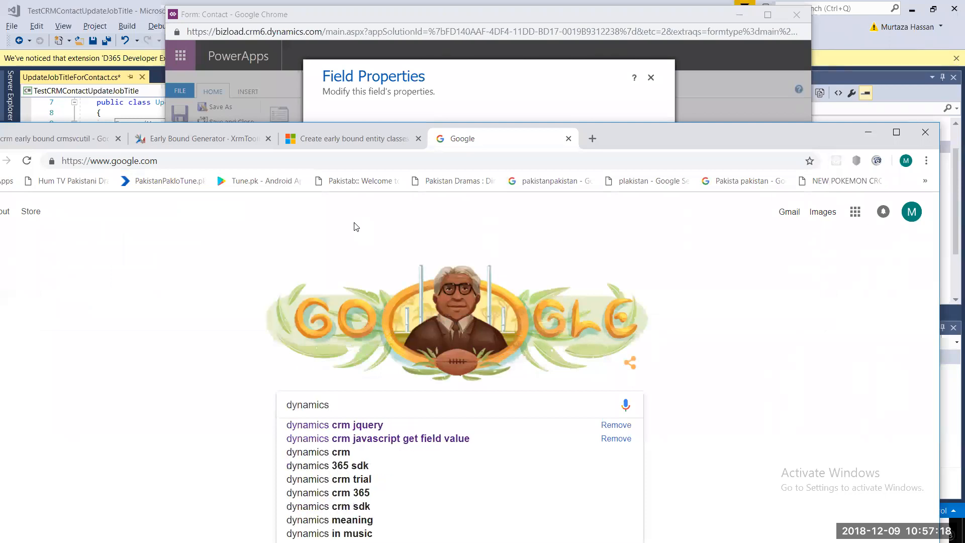
pyautogui.write(' 365 c')
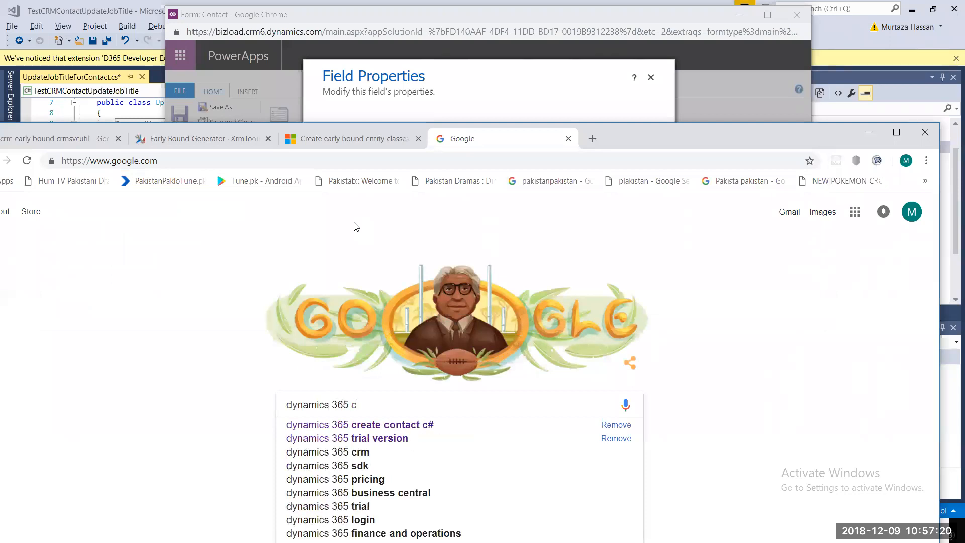
pyautogui.write('rm sd')
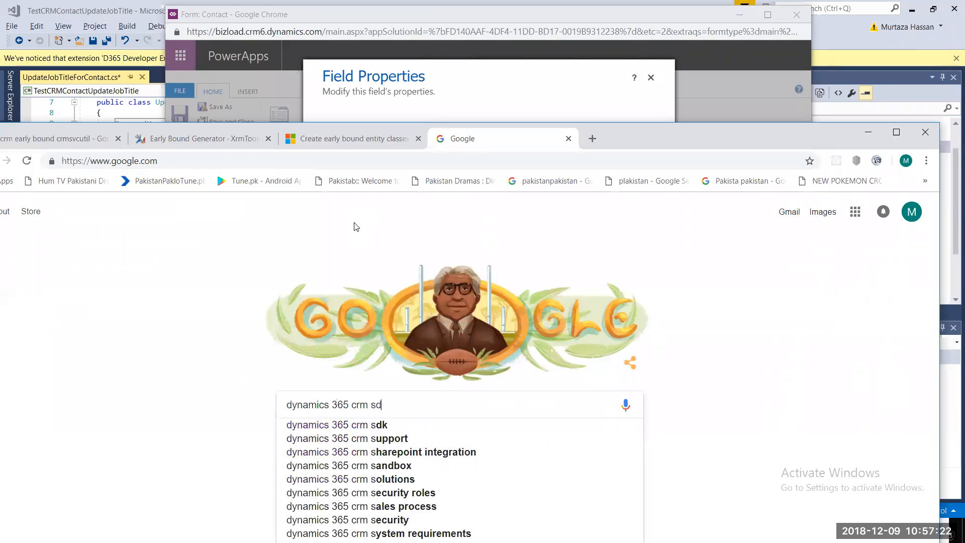
pyautogui.write('k down')
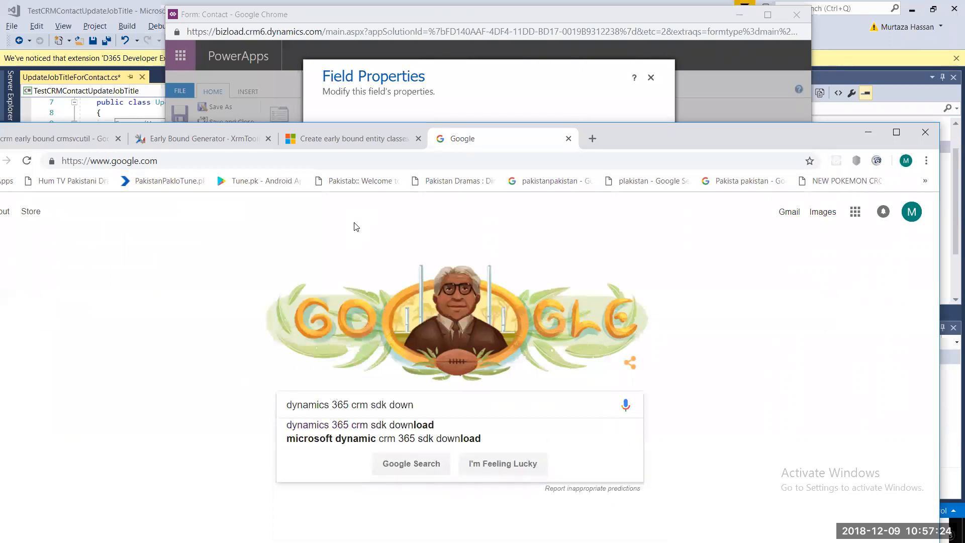
pyautogui.write('load')
pyautogui.press('Return')
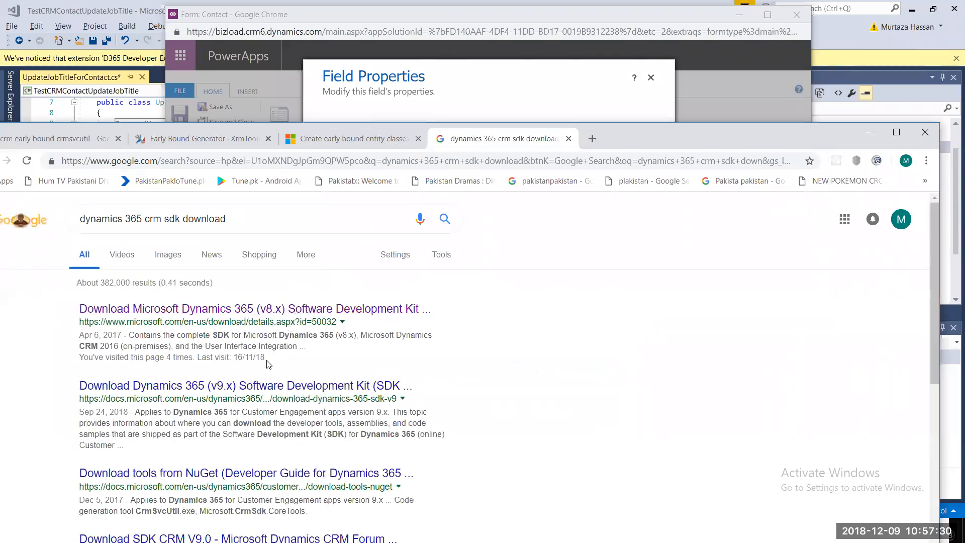
# - Open the Download Dynamics 365 (v9.x) SDK page in a new tab and scroll its assemblies list
pyautogui.rightClick(258, 390)
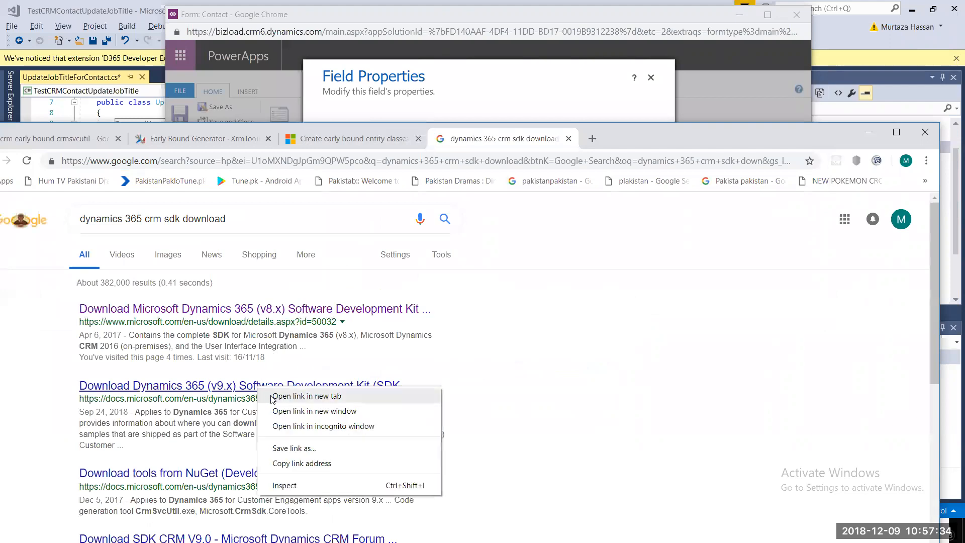
pyautogui.click(270, 397)
pyautogui.click(684, 136)
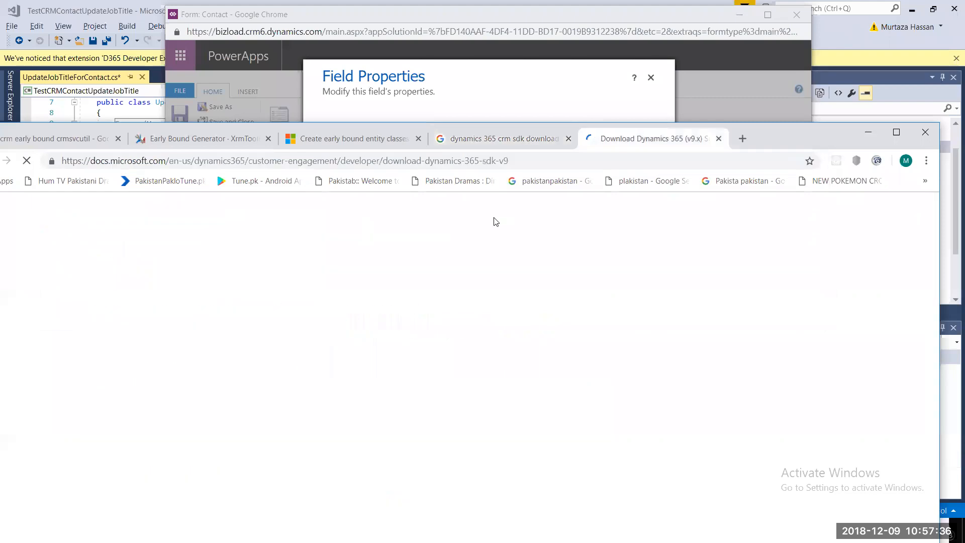
pyautogui.scroll(-10, 495, 218)
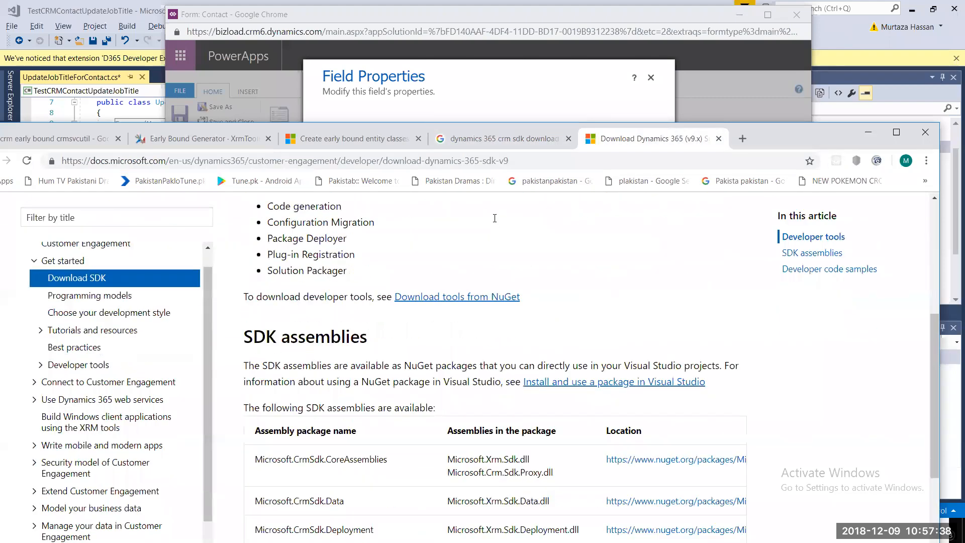
pyautogui.scroll(10, 495, 219)
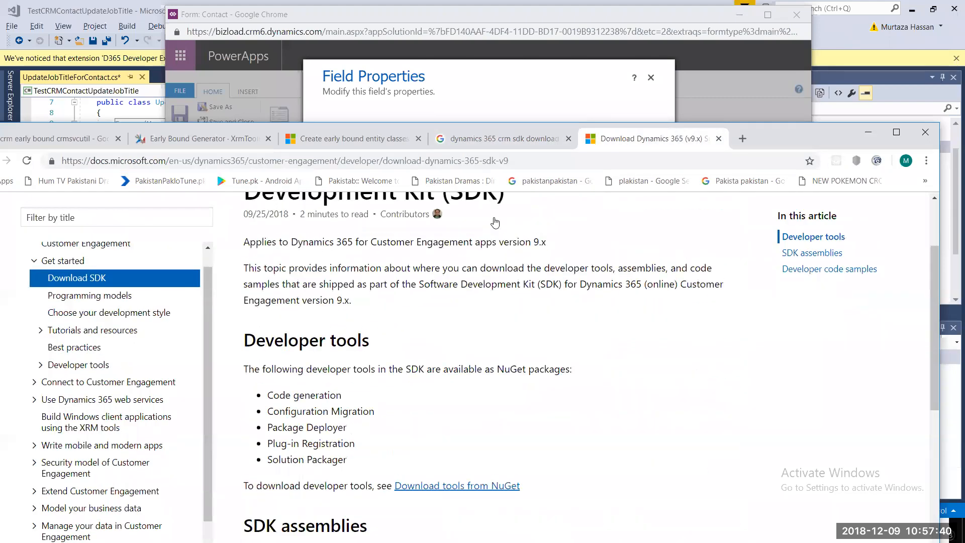
pyautogui.scroll(-8, 487, 325)
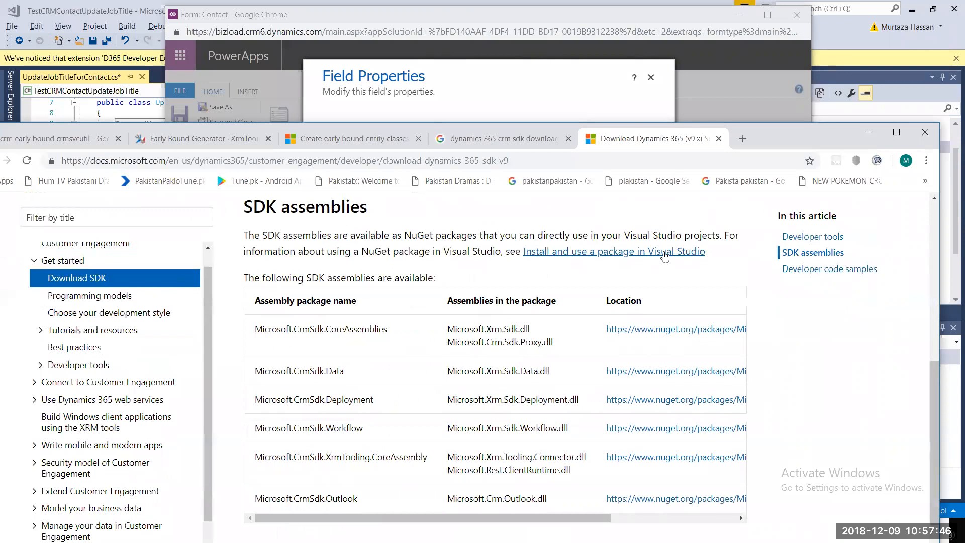
pyautogui.scroll(-6, 654, 285)
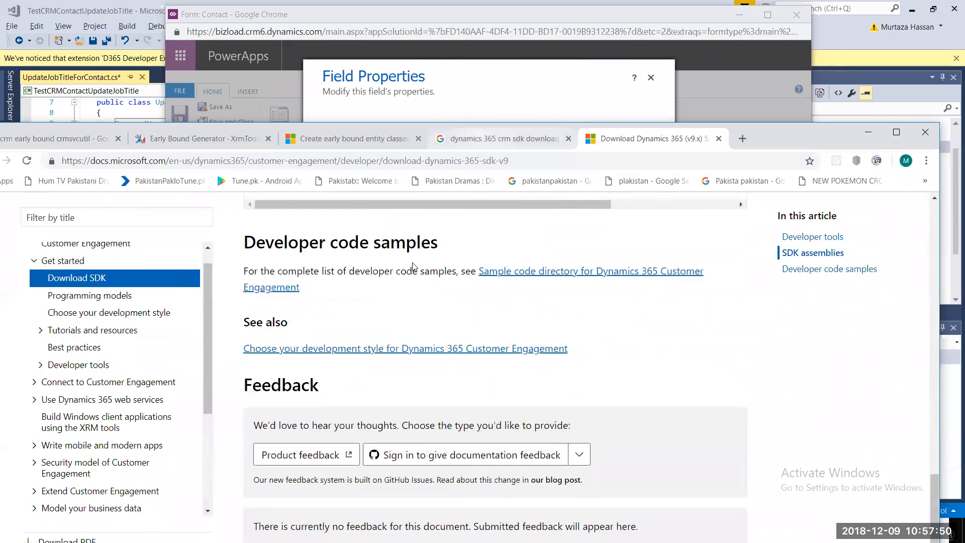
# - Recheck the Google results, then open the NuGet 'Install and use a package in Visual Studio' guide
pyautogui.hotkey('ctrl', 'shift', 'Tab')
pyautogui.scroll(-2, 304, 369)
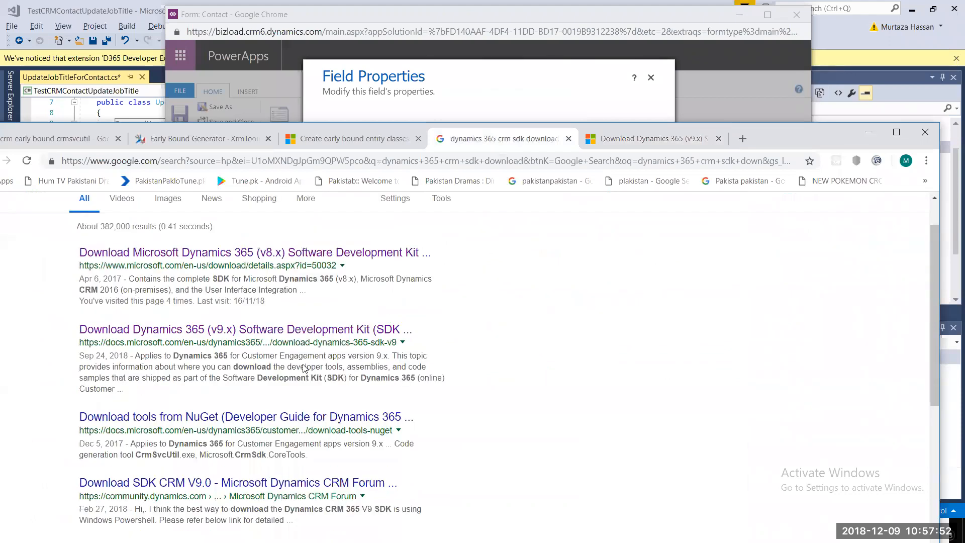
pyautogui.click(649, 139)
pyautogui.scroll(3, 657, 303)
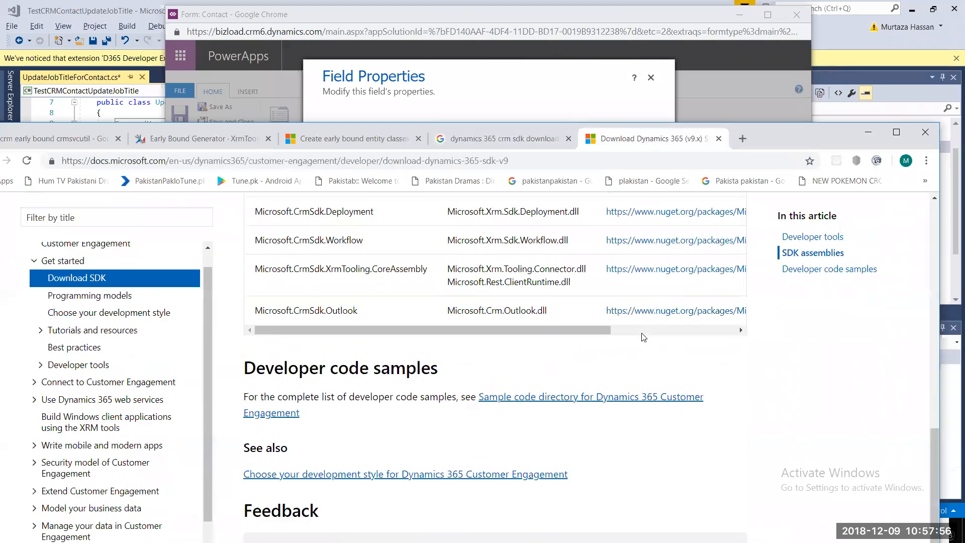
pyautogui.scroll(5, 636, 322)
pyautogui.click(633, 316)
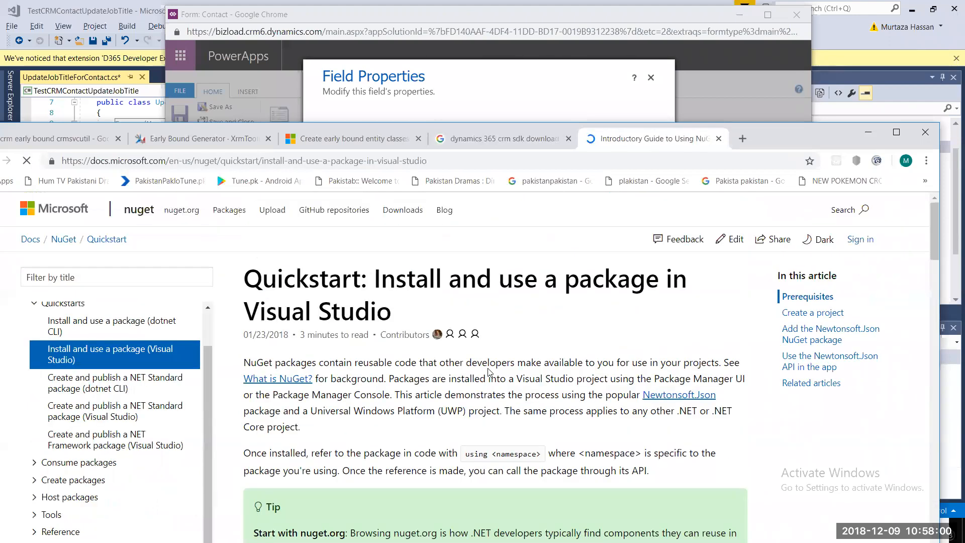
# - Scroll through the NuGet package install quickstart
pyautogui.scroll(-5, 488, 372)
pyautogui.scroll(-2, 489, 370)
pyautogui.scroll(-9, 489, 368)
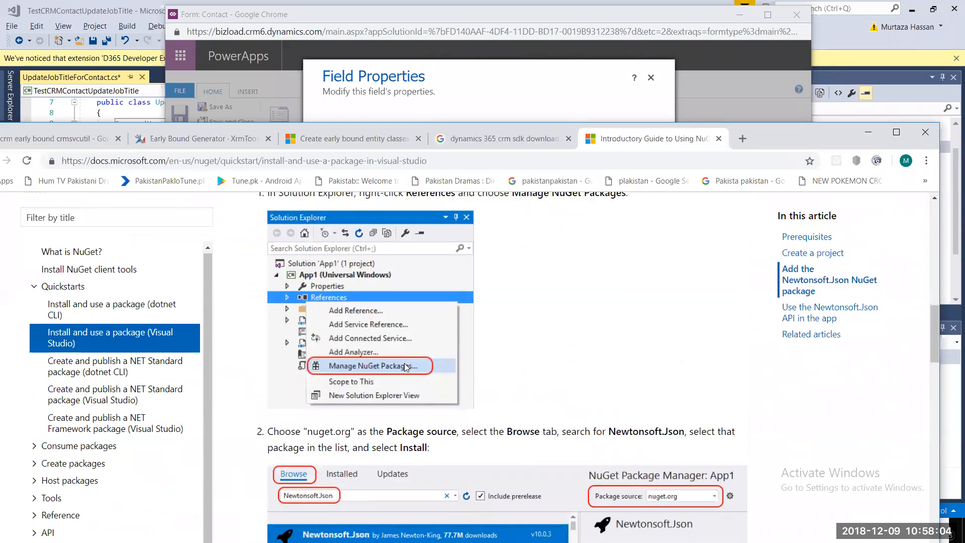
pyautogui.scroll(-6, 383, 365)
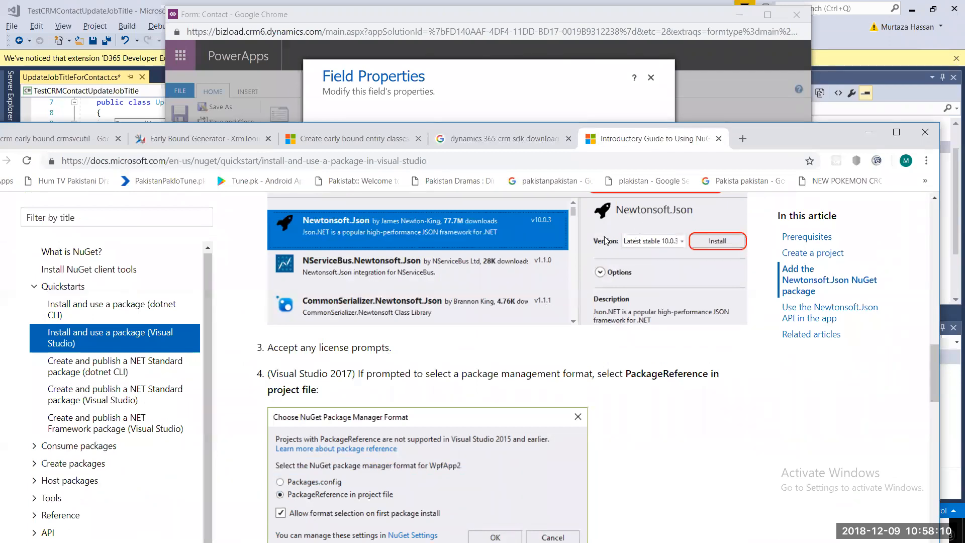
pyautogui.scroll(-4, 432, 238)
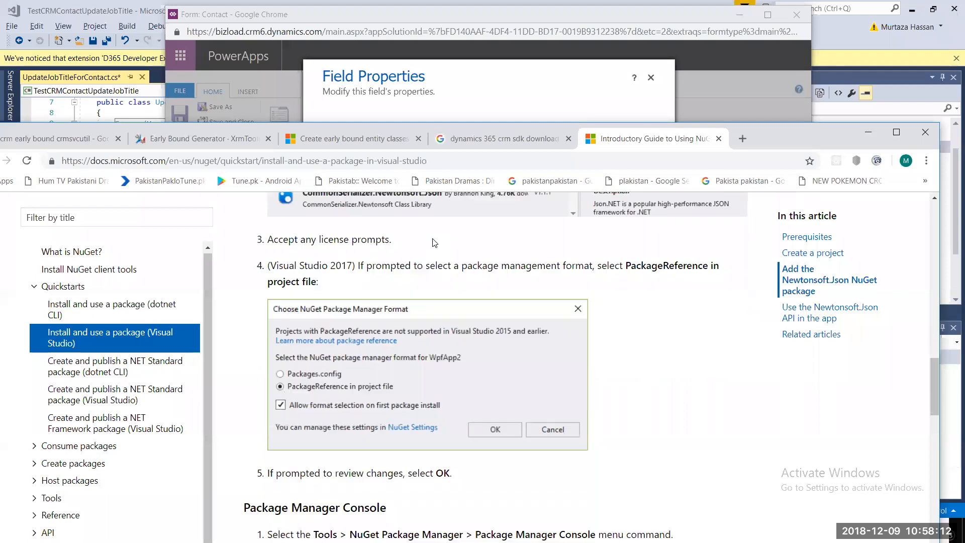
pyautogui.scroll(-10, 433, 238)
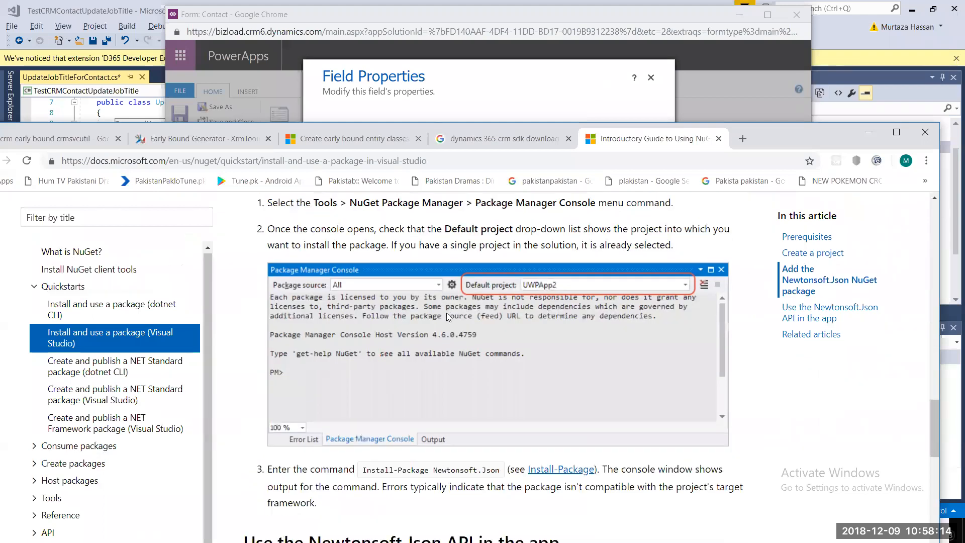
pyautogui.scroll(2, 448, 317)
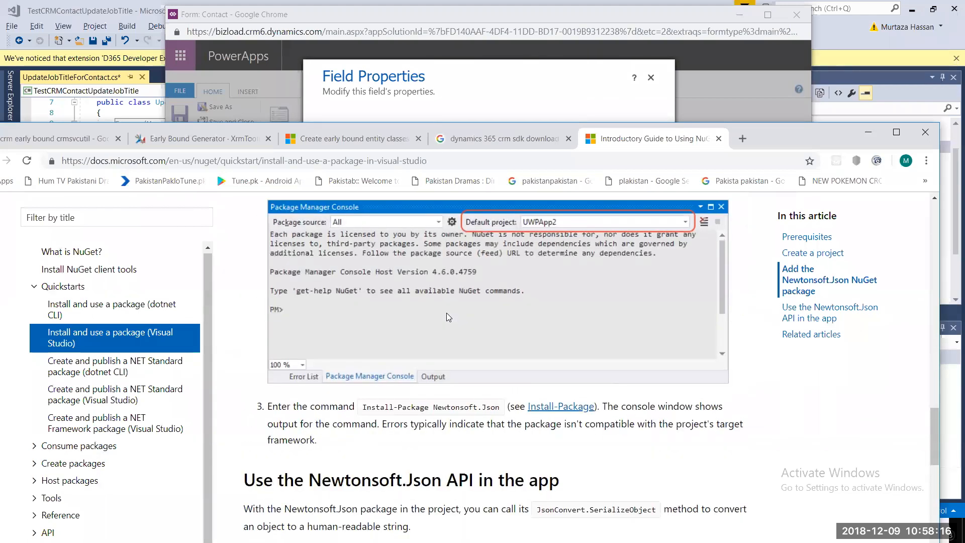
pyautogui.scroll(-10, 449, 316)
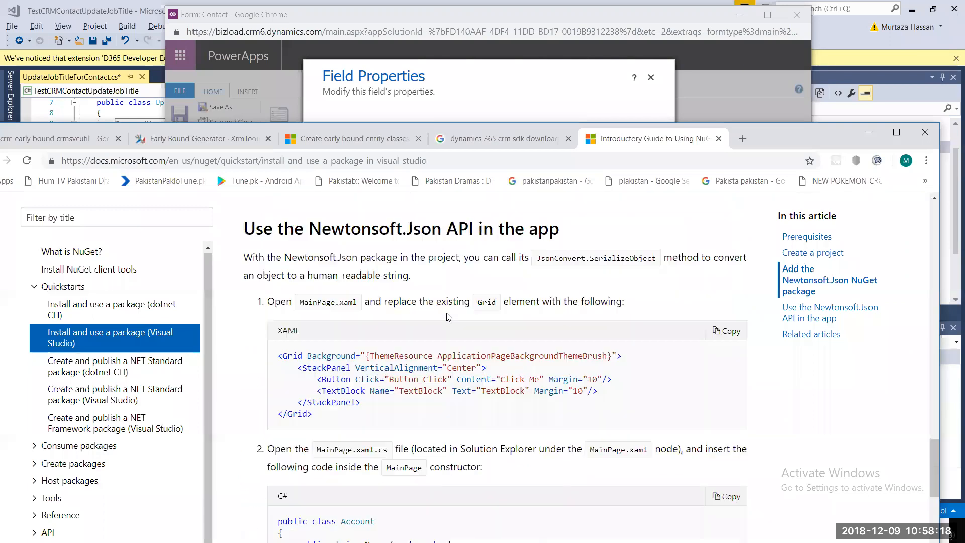
# - Go back to the early bound entity classes article's 'Run the code generation tool' section
pyautogui.click(512, 142)
pyautogui.click(366, 141)
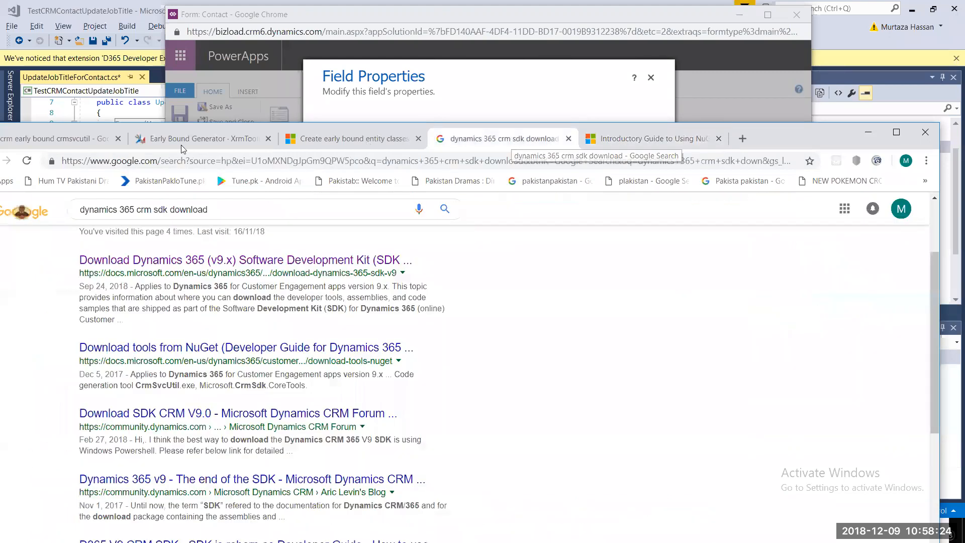
pyautogui.scroll(-2, 399, 287)
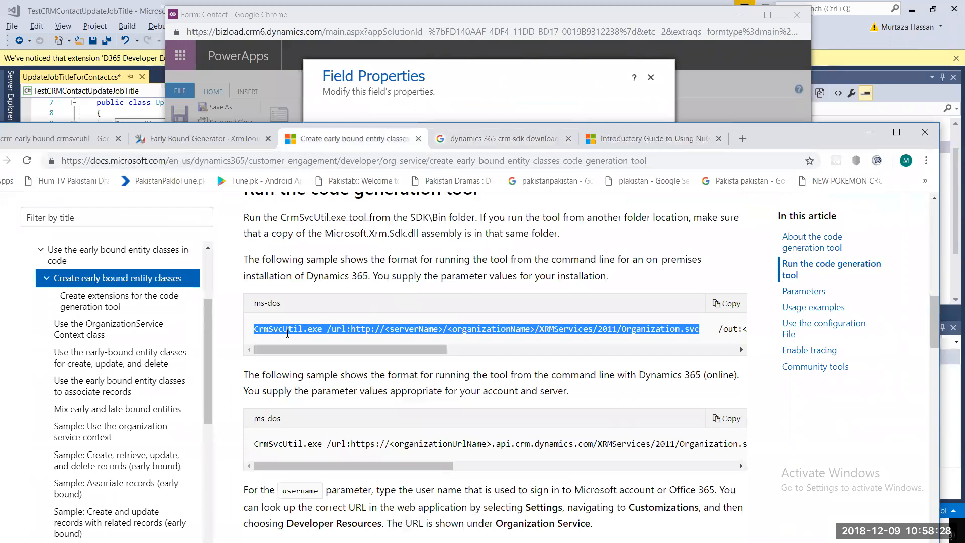
# - Scroll to the Dynamics 365 (online) CrmSvcUtil sample, then move and minimize the docs window
pyautogui.click(292, 330)
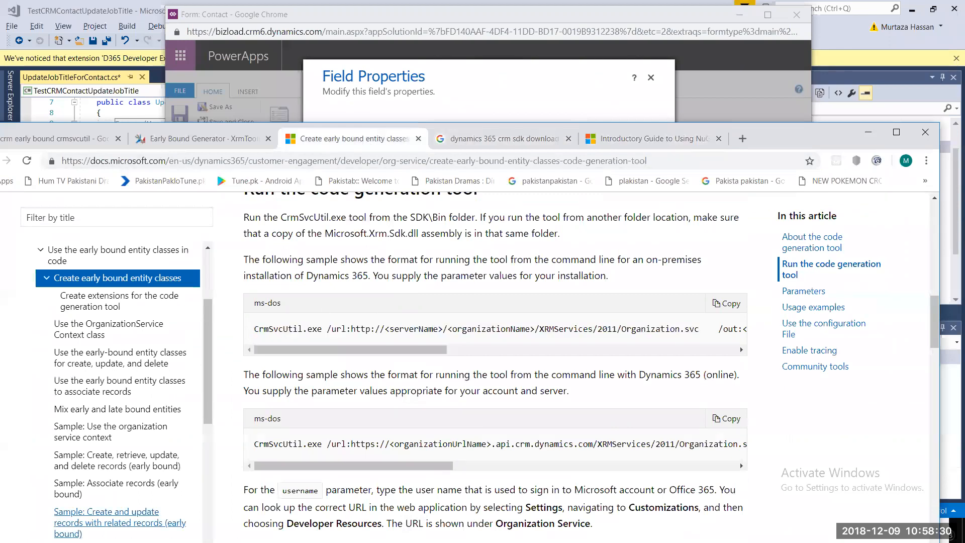
pyautogui.scroll(-2, 626, 297)
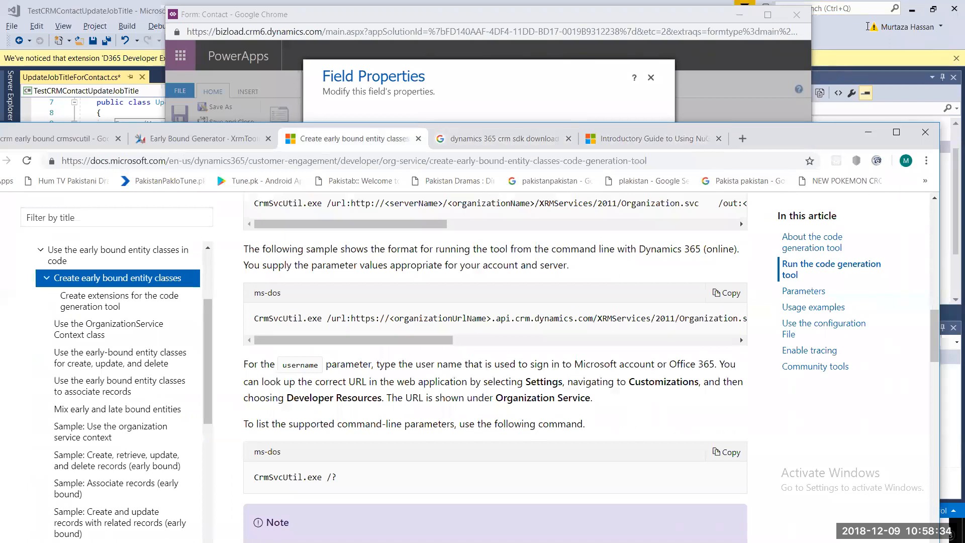
pyautogui.moveTo(800, 136); pyautogui.dragTo(855, 20)
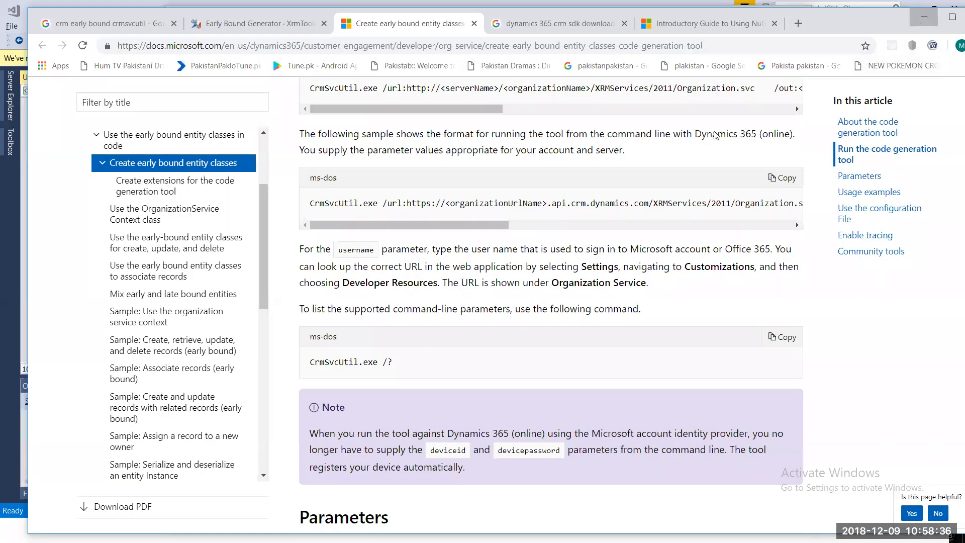
pyautogui.click(924, 17)
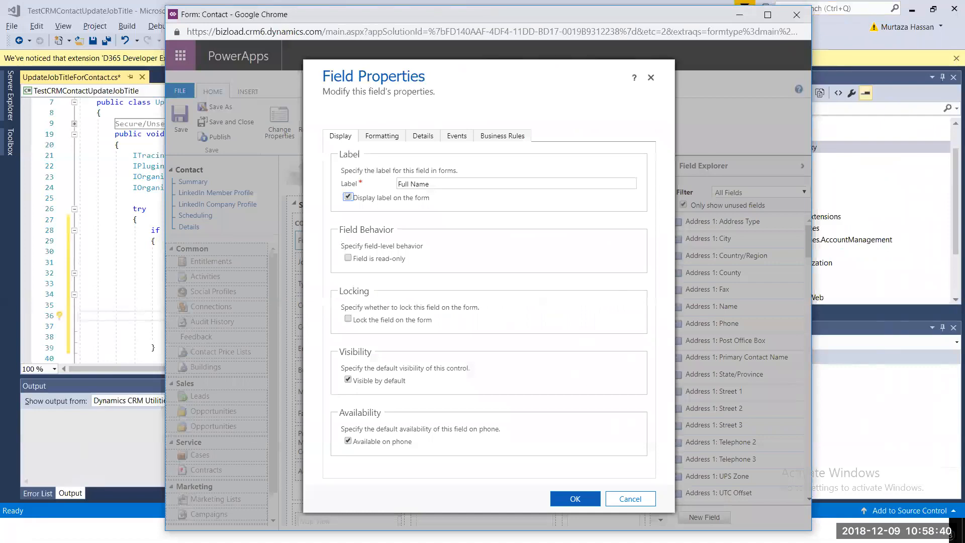
# - Snap the Dynamics 365 window top-right, launch Command Prompt via 'cmd', and start File Explorer
pyautogui.hotkey('alt', 'Tab')
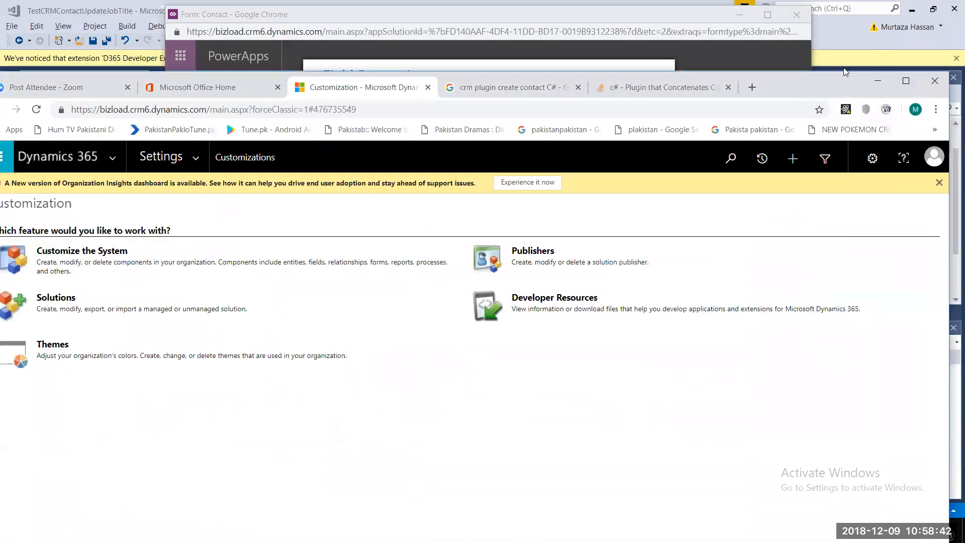
pyautogui.moveTo(834, 81); pyautogui.dragTo(963, 2)
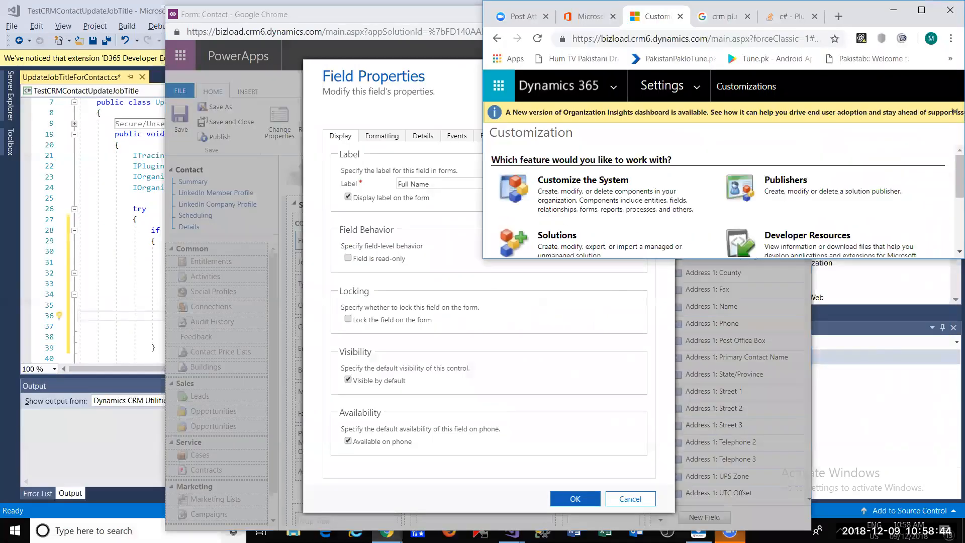
pyautogui.press('super')
pyautogui.write('c')
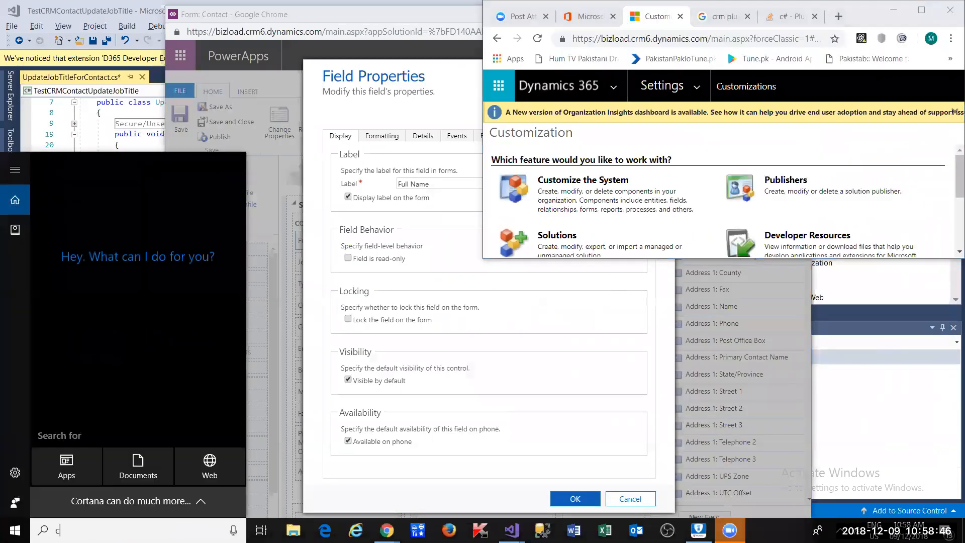
pyautogui.write('md')
pyautogui.press('Return')
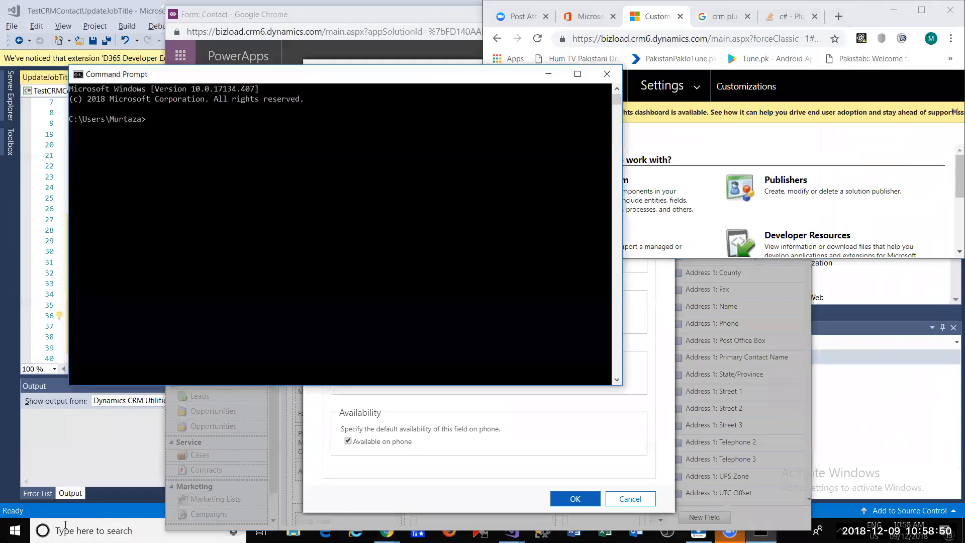
pyautogui.click(15, 531)
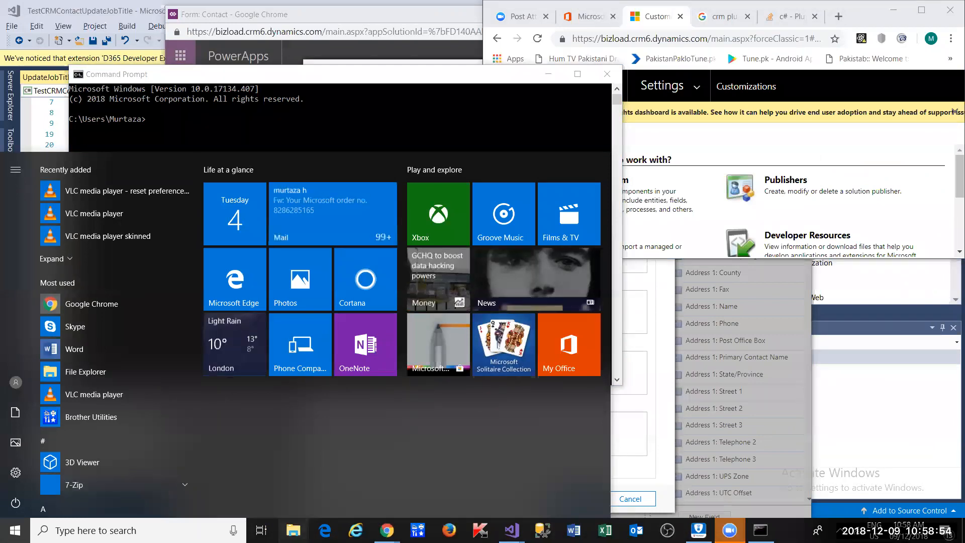
pyautogui.click(293, 530)
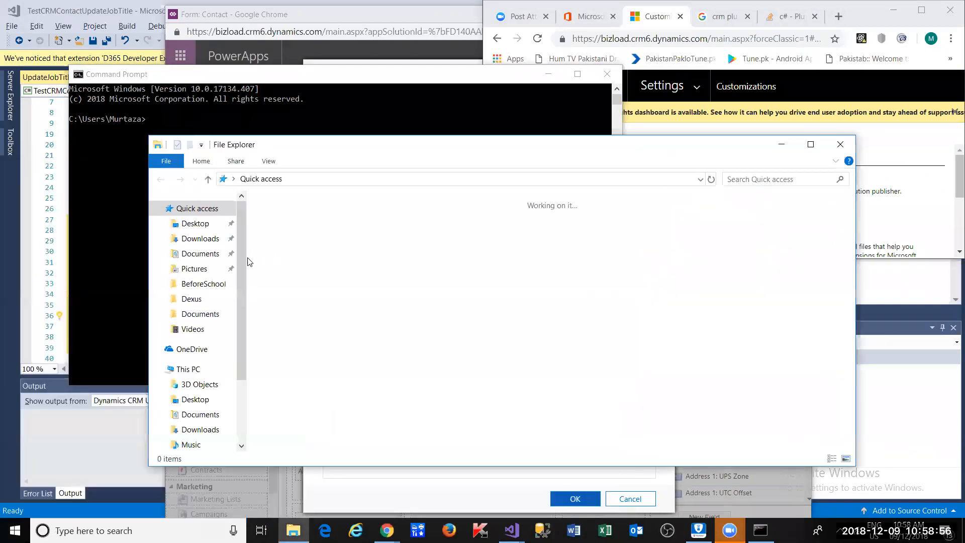
# - Browse Downloads and its SOFTWARE folder, go back, then minimize Explorer and bring Chrome forward
pyautogui.click(201, 240)
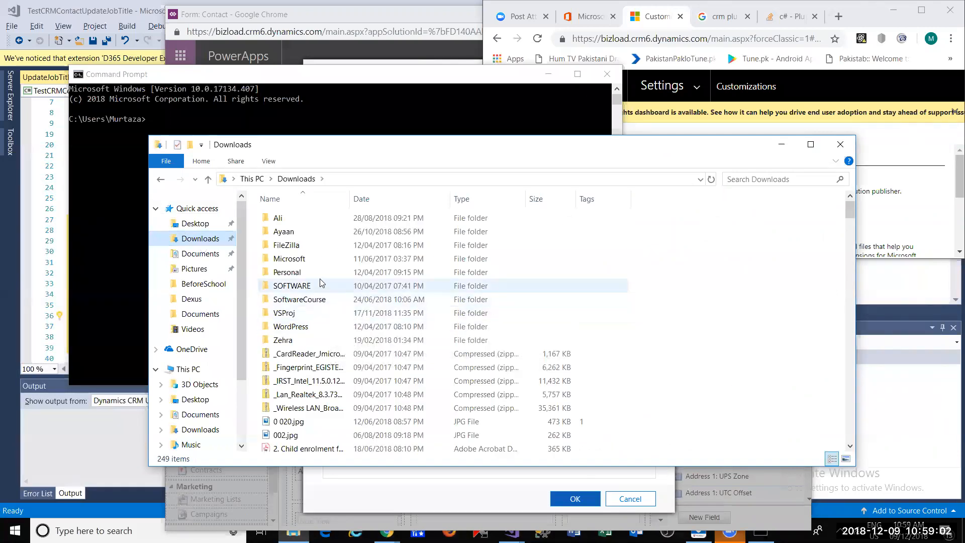
pyautogui.click(305, 325)
pyautogui.click(312, 297)
pyautogui.doubleClick(293, 286)
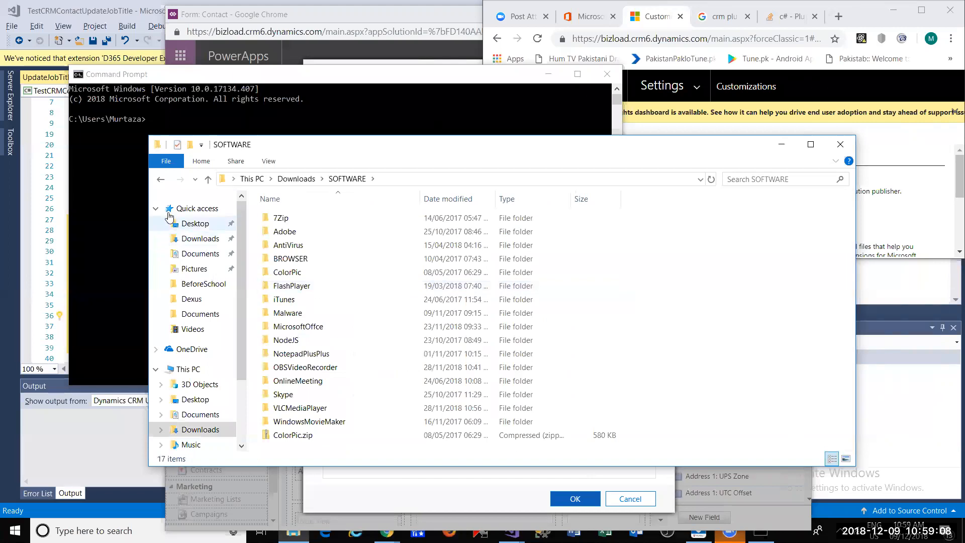
pyautogui.click(161, 180)
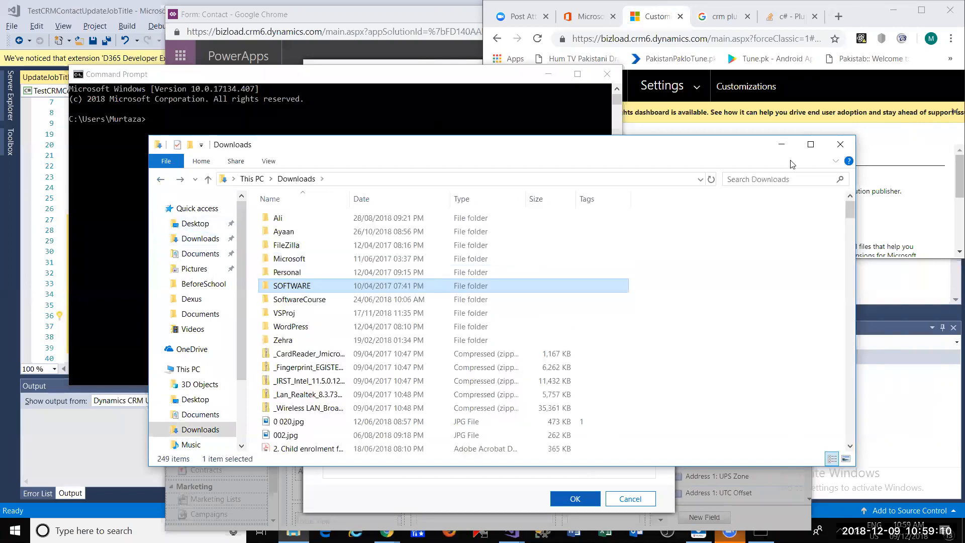
pyautogui.click(781, 144)
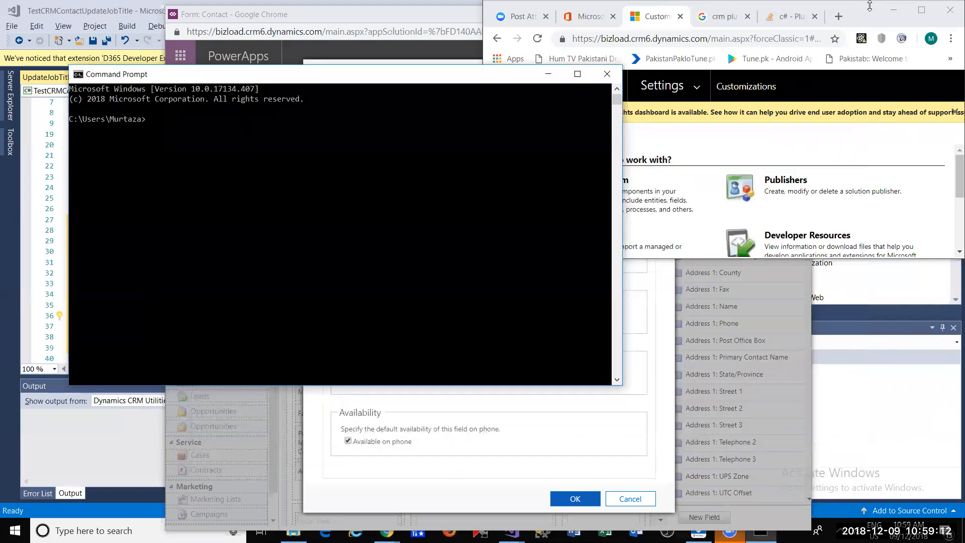
pyautogui.click(863, 15)
# - Review the Stack Overflow plug-in answer's Target-check code, then minimize that browser window
pyautogui.moveTo(871, 66); pyautogui.dragTo(396, 186)
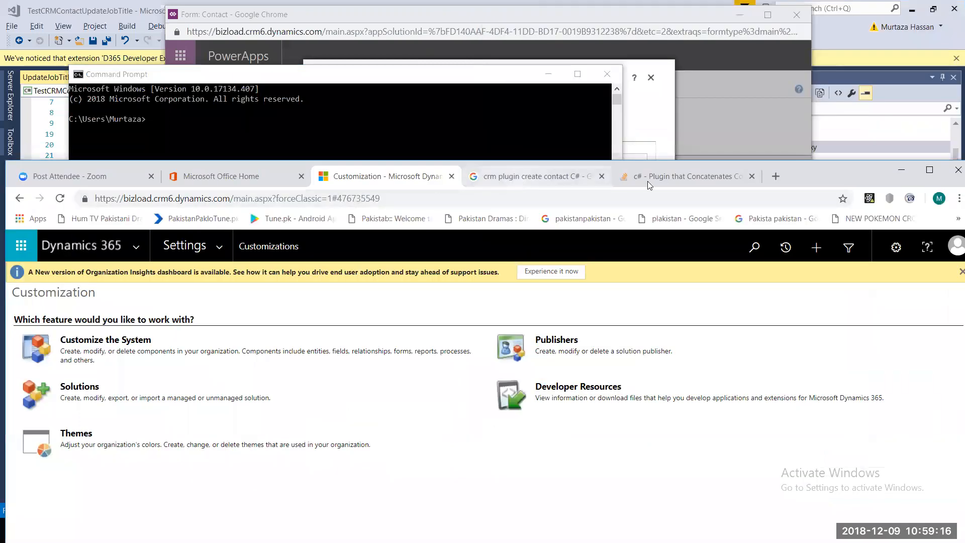
pyautogui.hotkey('ctrl', 'Tab')
pyautogui.hotkey('ctrl', 'Tab')
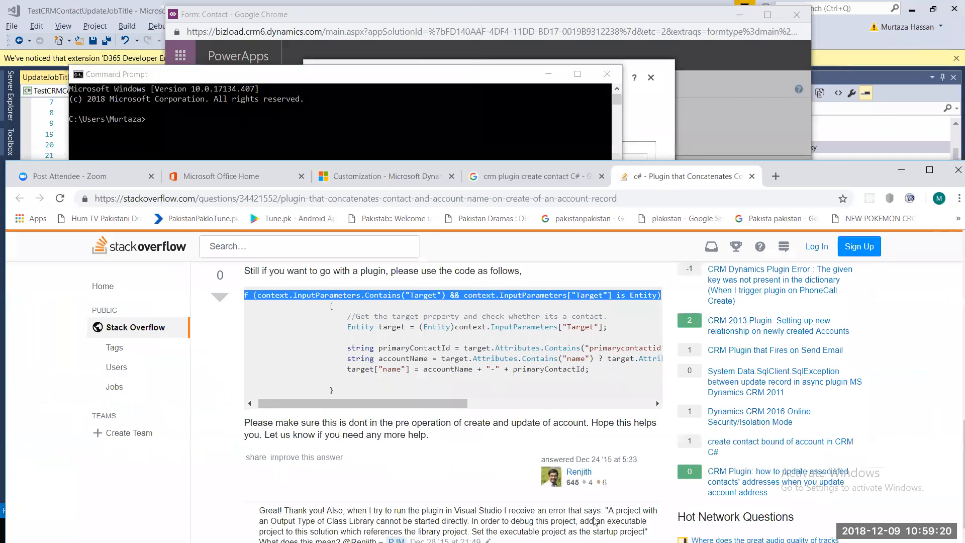
pyautogui.moveTo(825, 174); pyautogui.dragTo(834, 35)
pyautogui.click(900, 160)
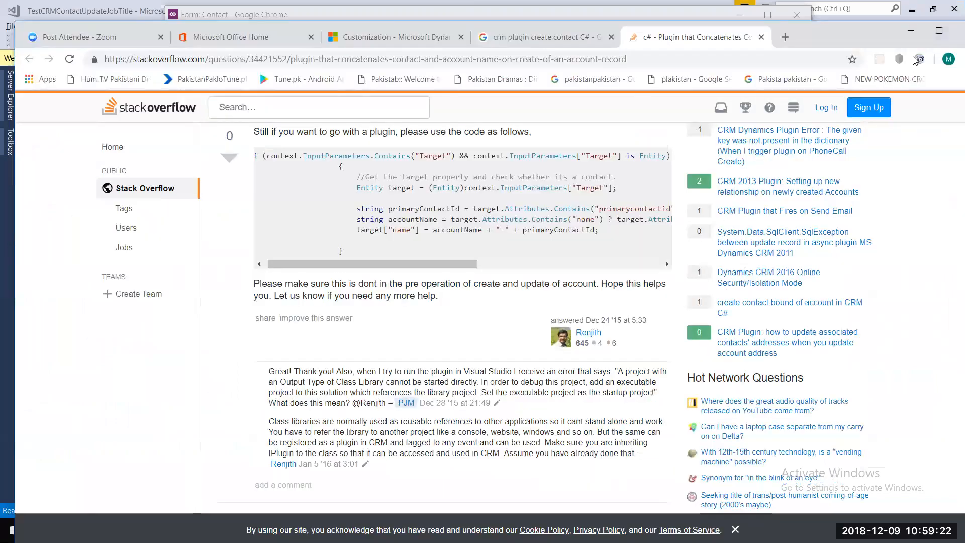
pyautogui.click(910, 30)
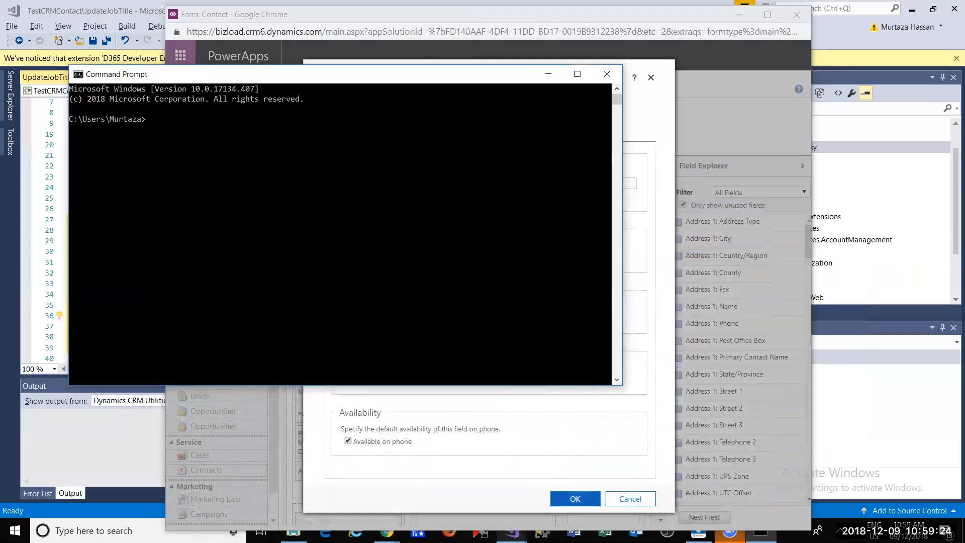
# - Bring back the contact form's Field Properties window, then reopen the early bound entity classes docs
pyautogui.click(387, 531)
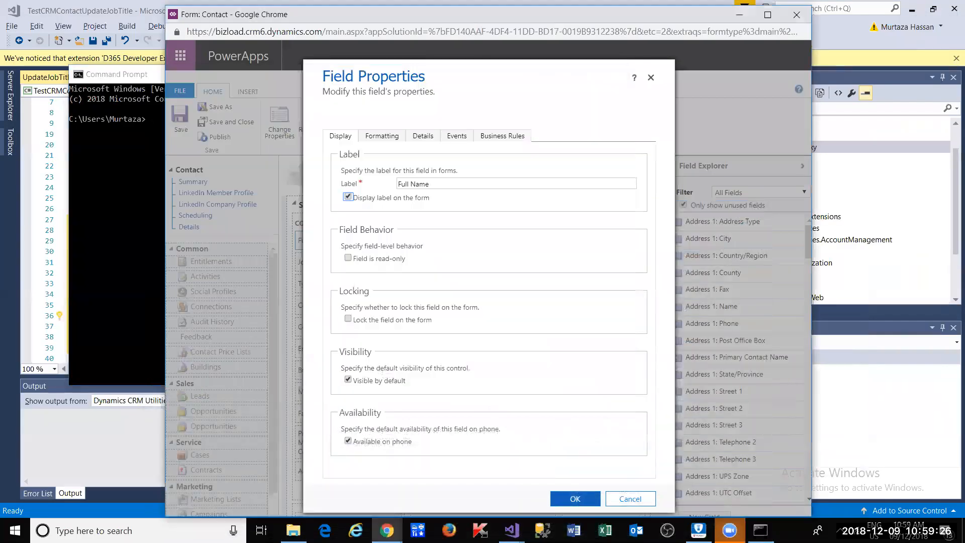
pyautogui.moveTo(387, 529)
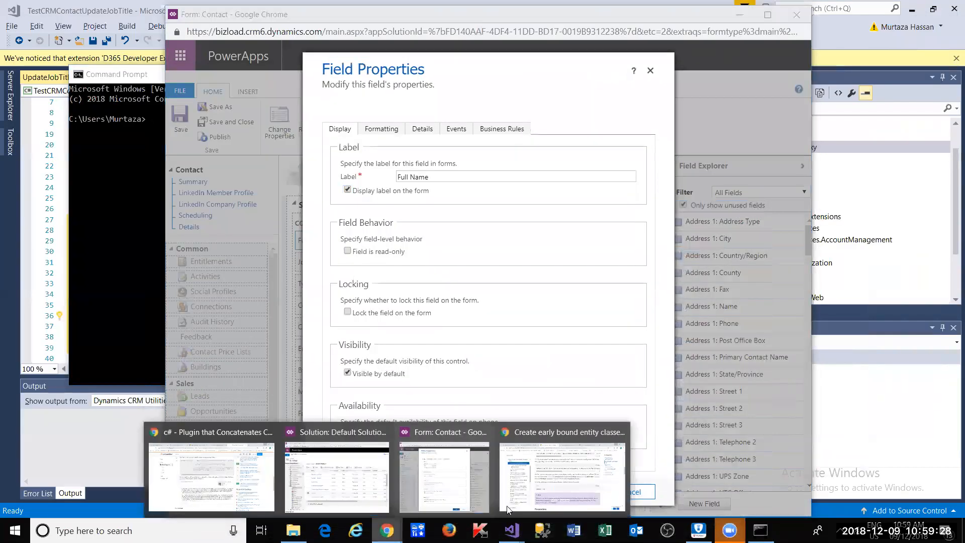
pyautogui.click(537, 497)
# - Highlight the CrmSvcUtil sample commands, then minimize Chrome and return to Visual Studio
pyautogui.scroll(3, 312, 211)
pyautogui.moveTo(311, 211); pyautogui.dragTo(789, 213)
pyautogui.moveTo(492, 236); pyautogui.dragTo(661, 242)
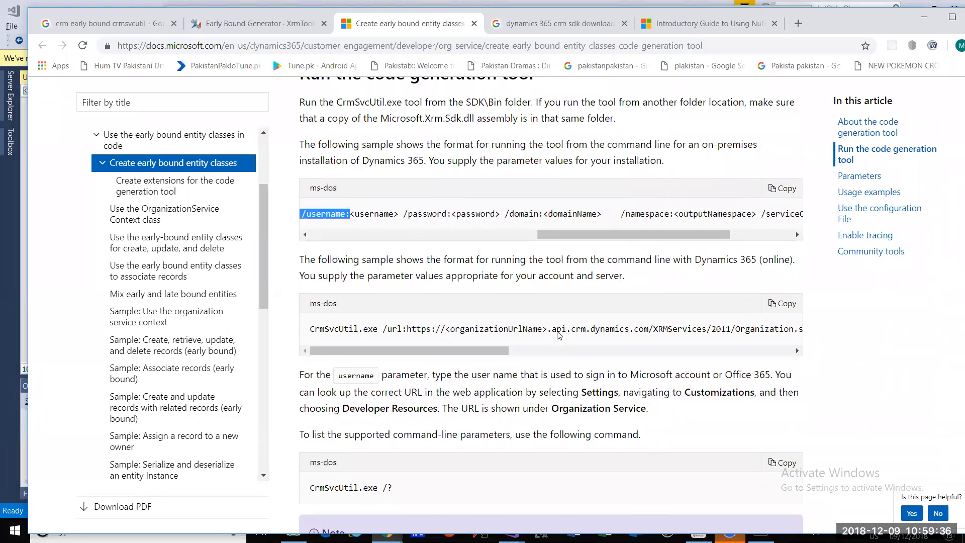
pyautogui.moveTo(464, 351); pyautogui.dragTo(757, 342)
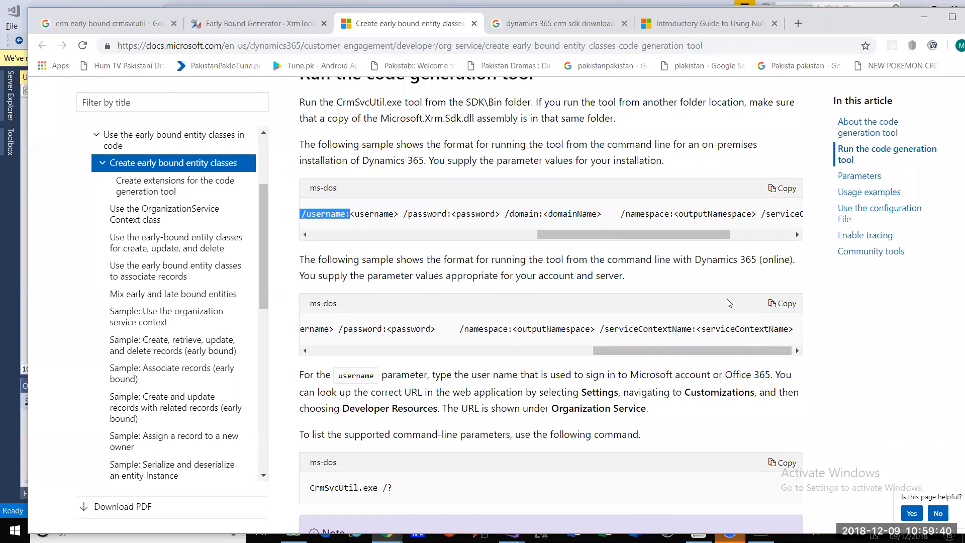
pyautogui.moveTo(717, 236); pyautogui.dragTo(781, 247)
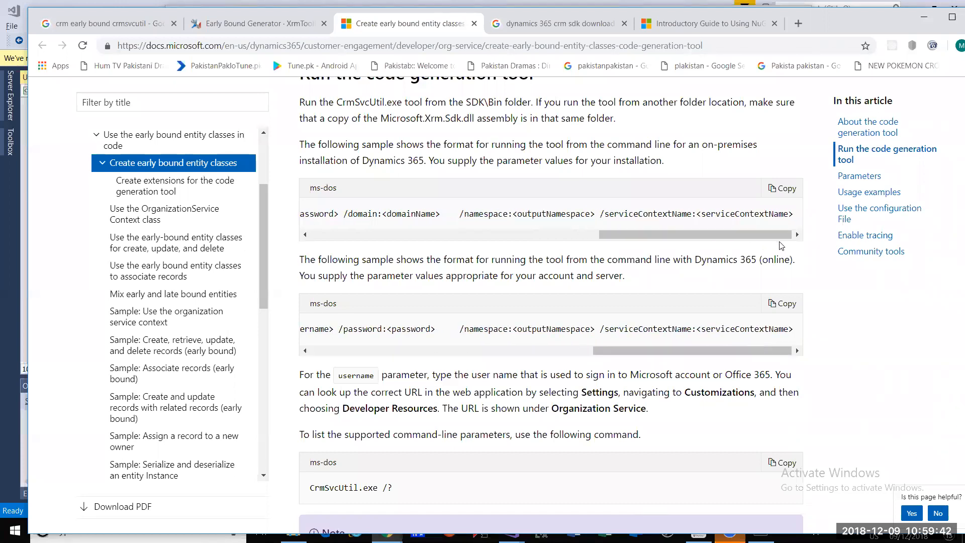
pyautogui.hotkey('alt', 'Tab')
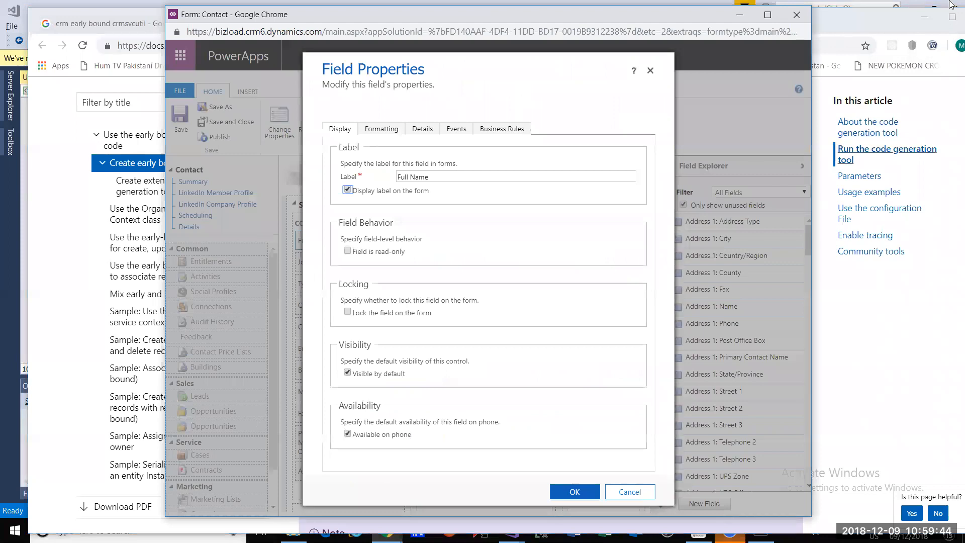
pyautogui.click(928, 16)
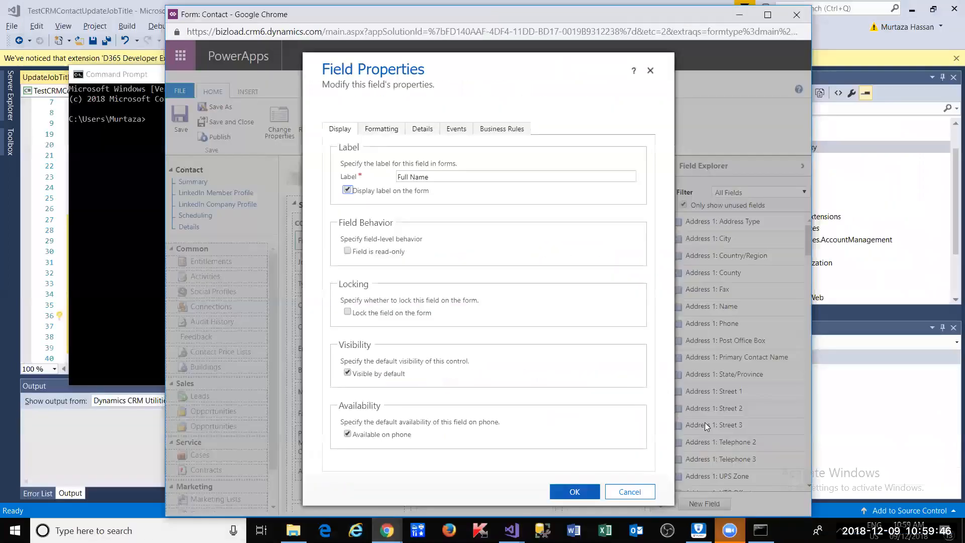
pyautogui.click(512, 531)
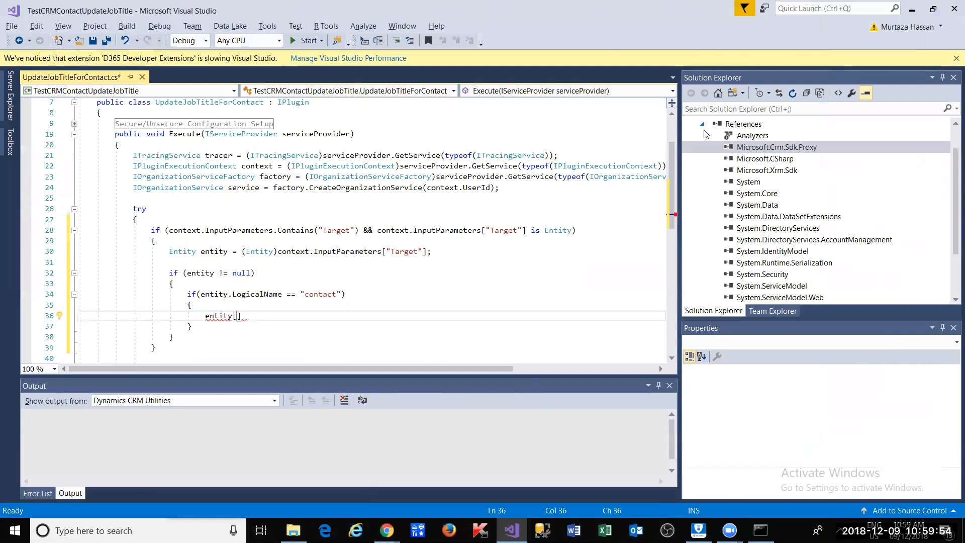
pyautogui.click(703, 126)
pyautogui.click(743, 135)
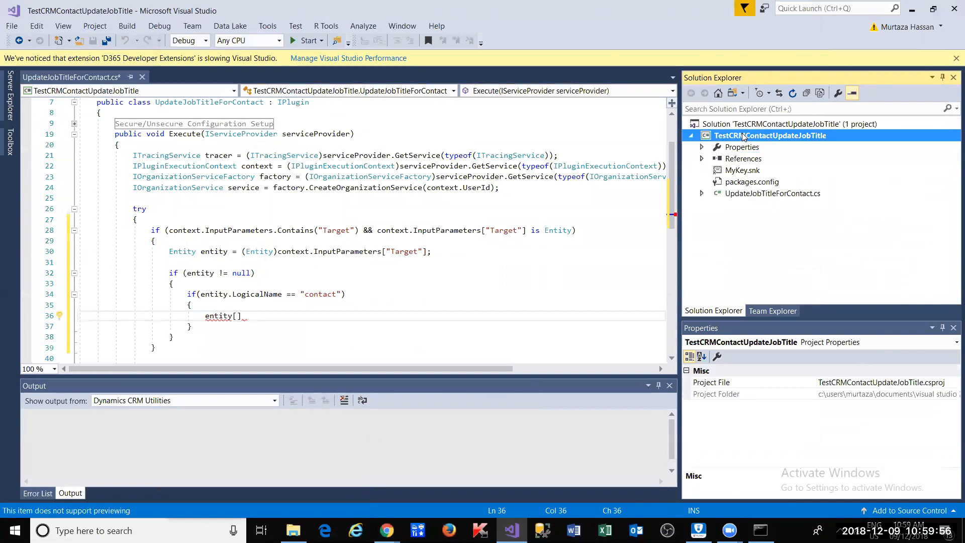
pyautogui.rightClick(744, 136)
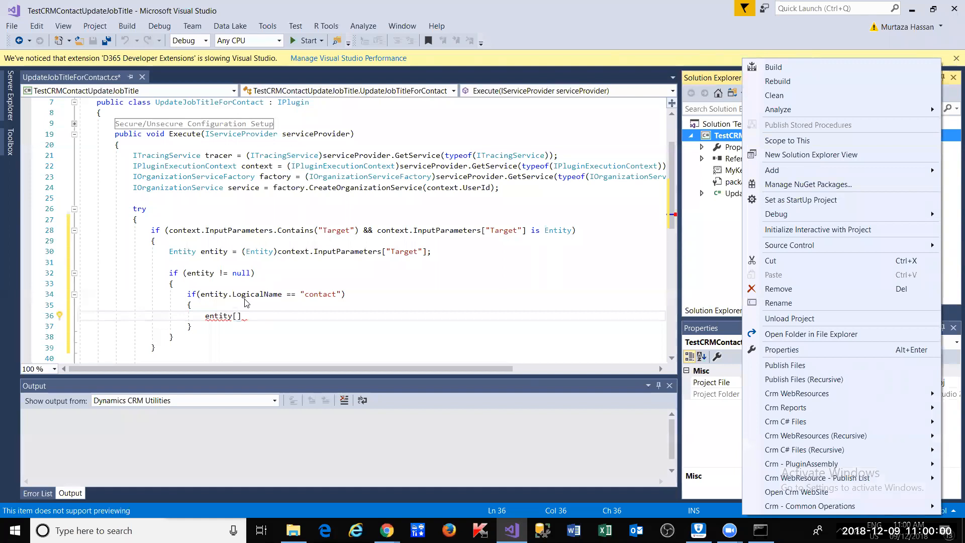
pyautogui.click(241, 316)
pyautogui.click(243, 328)
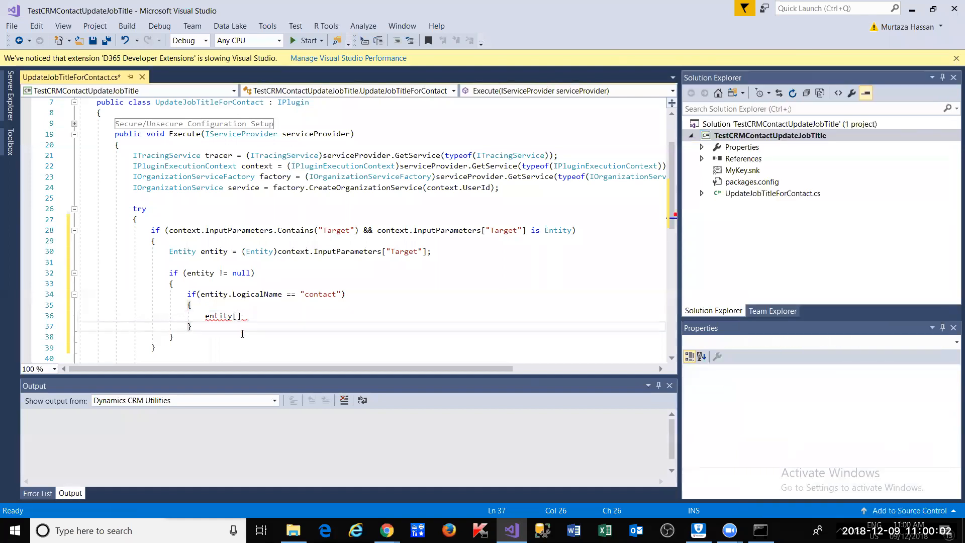
pyautogui.hotkey('shift', 'Up')
pyautogui.hotkey('shift', 'Up')
pyautogui.hotkey('shift', 'Up')
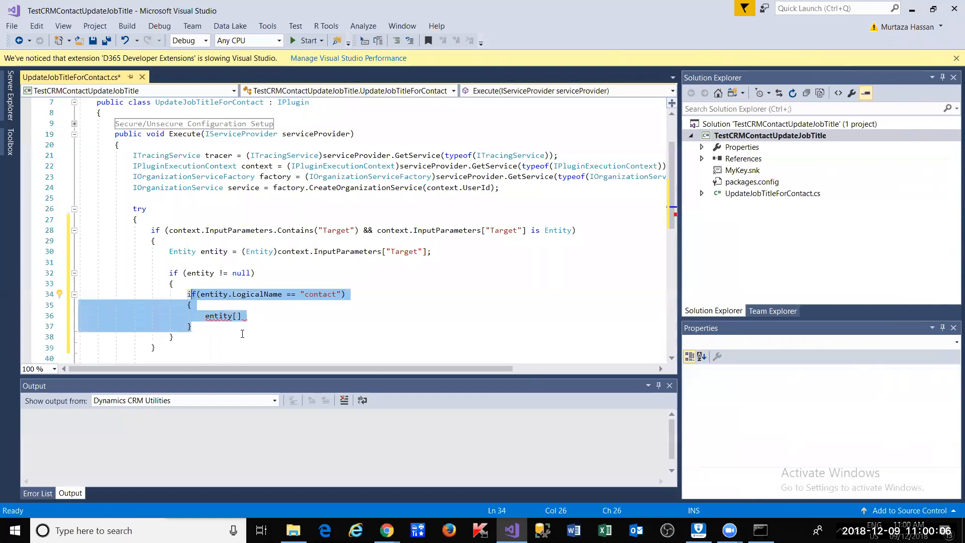
pyautogui.press('Right')
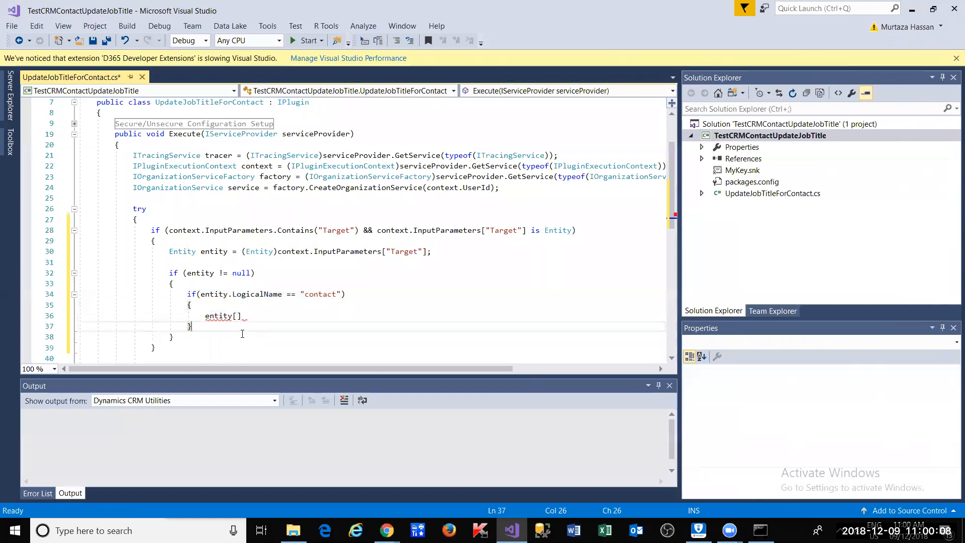
pyautogui.press('Up')
pyautogui.press('Down')
pyautogui.press('Up')
pyautogui.press('Up')
pyautogui.press('Up')
pyautogui.hotkey('ctrl', 'shift', 'Right')
pyautogui.hotkey('ctrl', 'shift', 'Right')
pyautogui.hotkey('ctrl', 'shift', 'Right')
pyautogui.hotkey('ctrl', 'shift', 'Right')
pyautogui.hotkey('ctrl', 'shift', 'Right')
pyautogui.hotkey('ctrl', 'shift', 'Right')
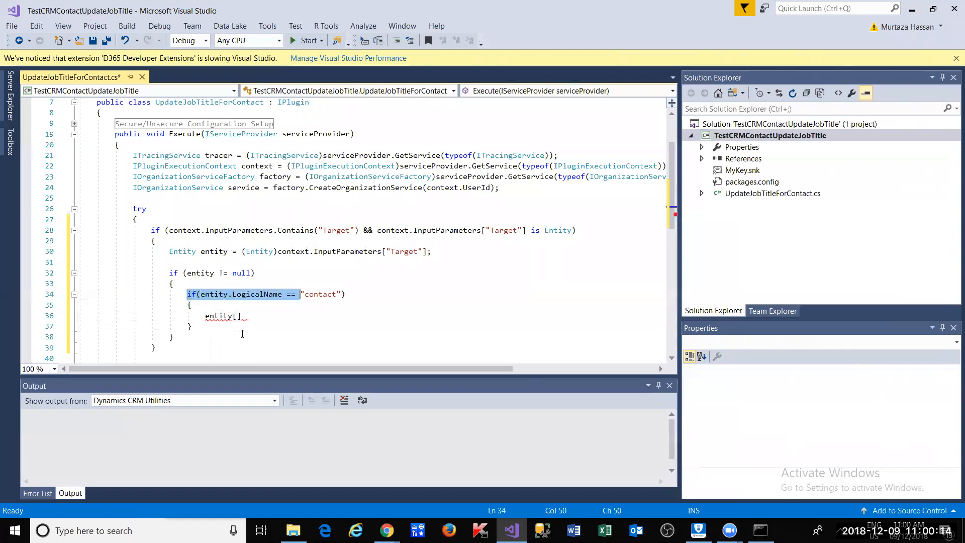
pyautogui.hotkey('ctrl', 'shift', 'Right')
pyautogui.hotkey('ctrl', 'shift', 'Right')
pyautogui.hotkey('ctrl', 'shift', 'Right')
pyautogui.press('Right')
pyautogui.press('Right')
pyautogui.hotkey('ctrl', 'shift', 'Left')
pyautogui.hotkey('ctrl', 'shift', 'Left')
pyautogui.hotkey('ctrl', 'shift', 'Left')
pyautogui.hotkey('ctrl', 'shift', 'Left')
pyautogui.hotkey('ctrl', 'shift', 'Left')
pyautogui.hotkey('ctrl', 'shift', 'Left')
pyautogui.hotkey('ctrl', 'shift', 'Left')
pyautogui.hotkey('ctrl', 'shift', 'Left')
pyautogui.hotkey('ctrl', 'shift', 'Left')
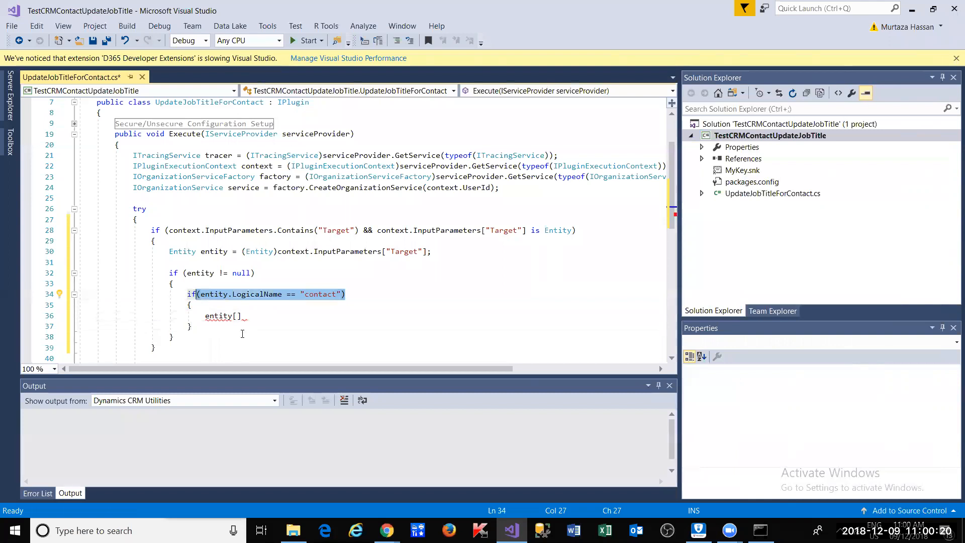
pyautogui.press('Home')
pyautogui.hotkey('shift', 'Down')
pyautogui.hotkey('shift', 'Down')
pyautogui.hotkey('shift', 'Down')
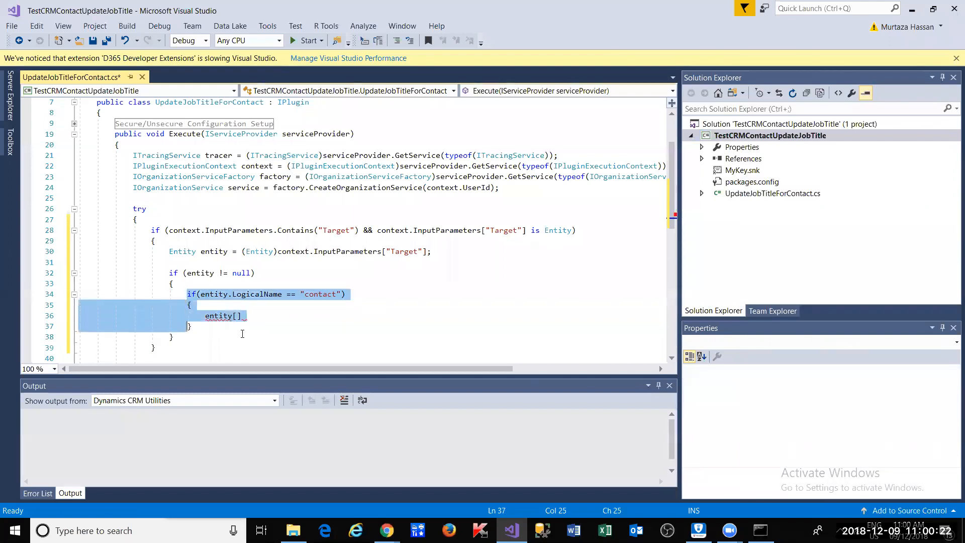
pyautogui.press('Right')
pyautogui.press('Right')
pyautogui.hotkey('shift', 'Up')
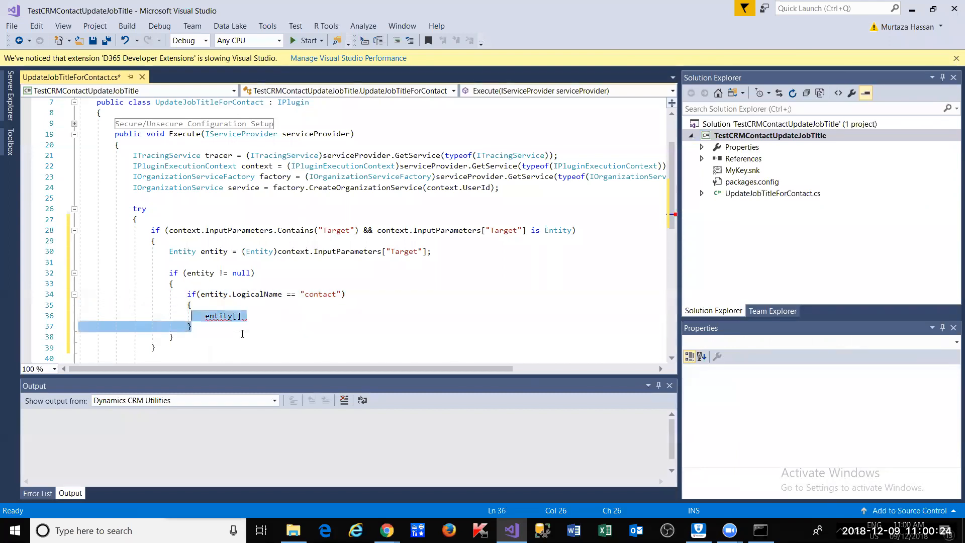
pyautogui.hotkey('shift', 'Up')
pyautogui.hotkey('shift', 'Up')
pyautogui.hotkey('shift', 'Home')
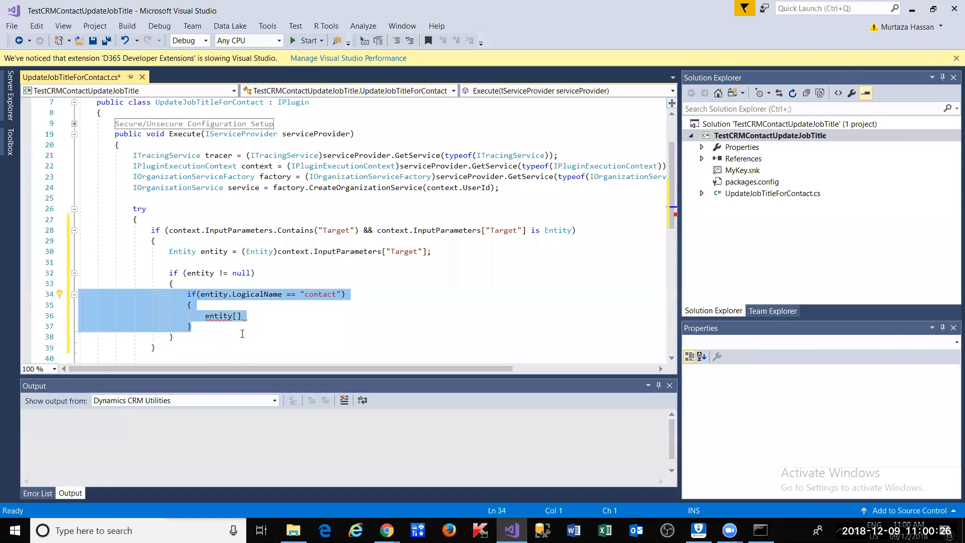
pyautogui.press('Right')
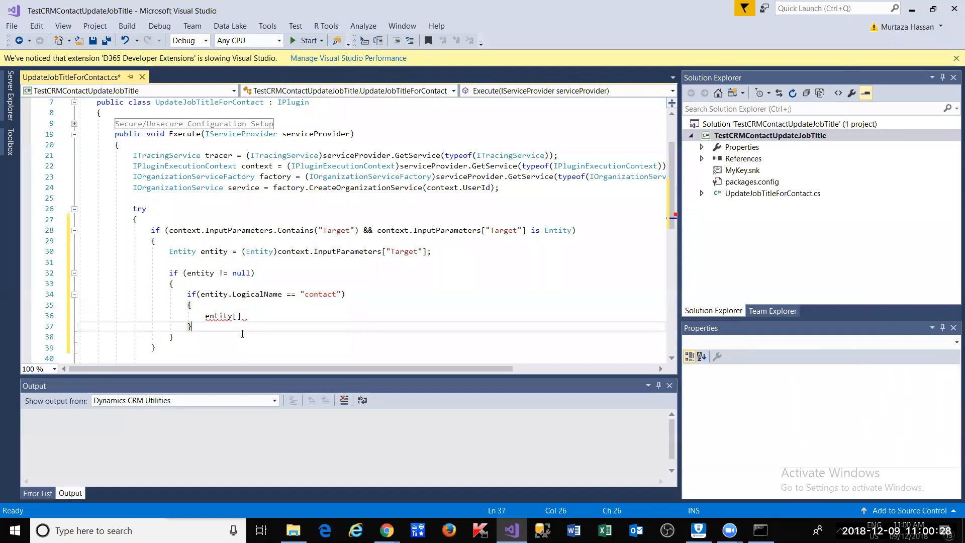
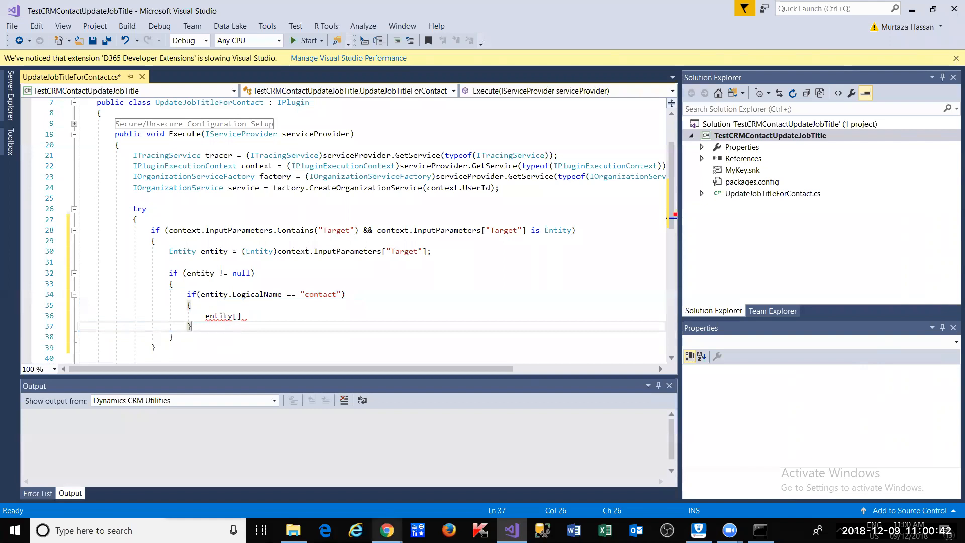
# - Bring the Microsoft Docs early-bound entity classes page in front of Visual Studio
pyautogui.click(388, 526)
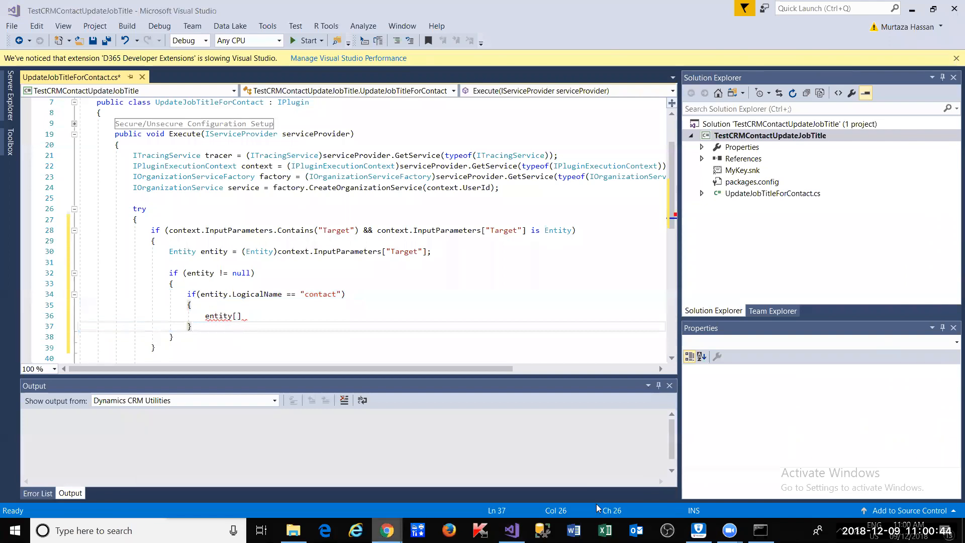
pyautogui.hotkey('alt', 'Tab')
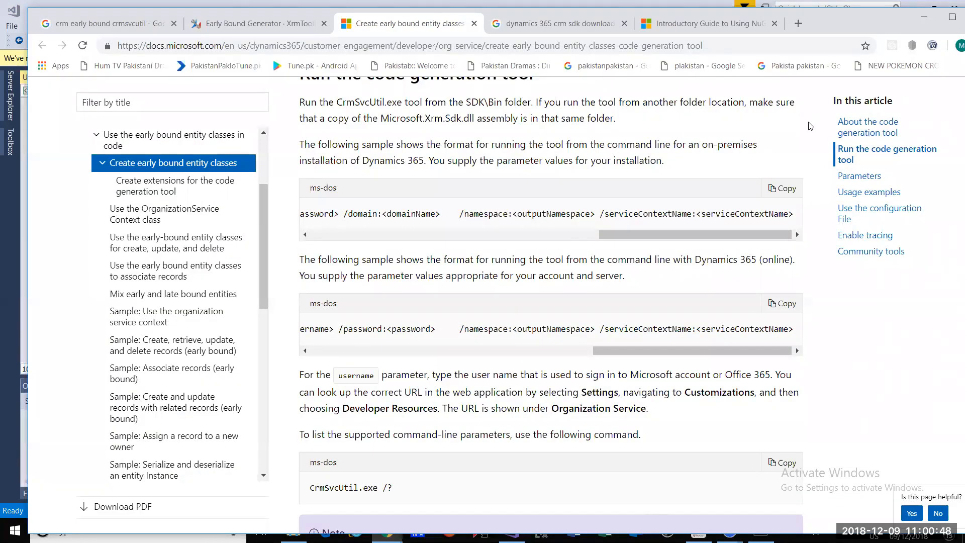
# - Reposition Chrome, skim the NuGet package quickstart article, then minimize the browser
pyautogui.moveTo(858, 34); pyautogui.dragTo(809, 122)
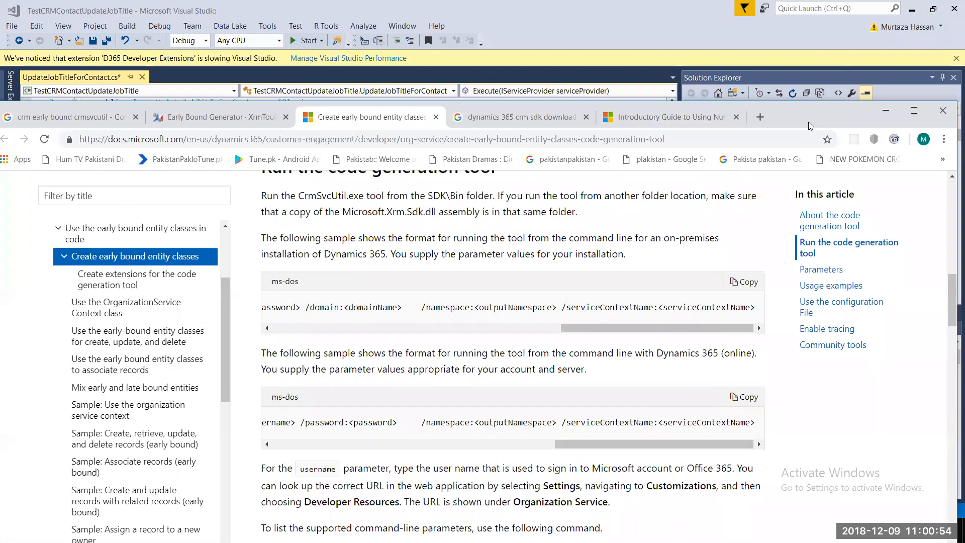
pyautogui.moveTo(806, 112); pyautogui.dragTo(819, 88)
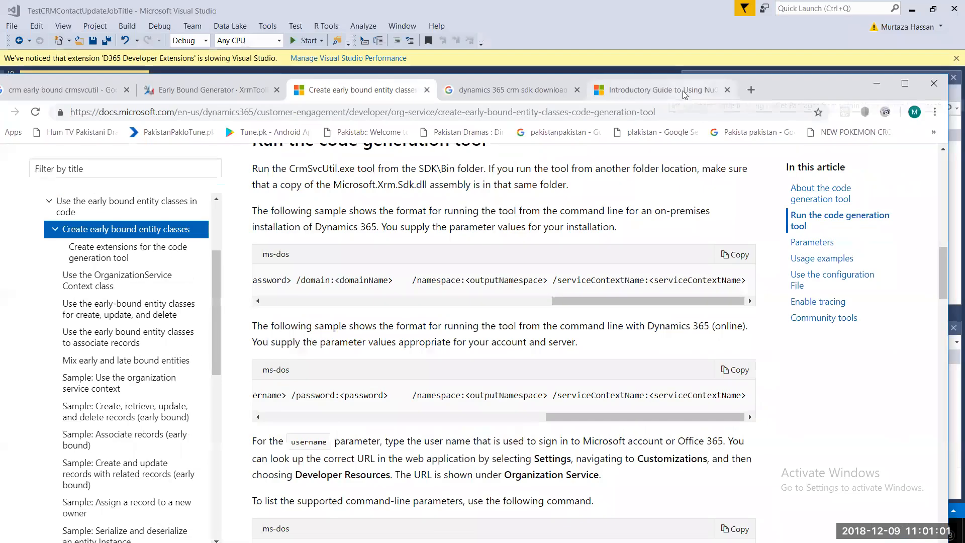
pyautogui.click(685, 94)
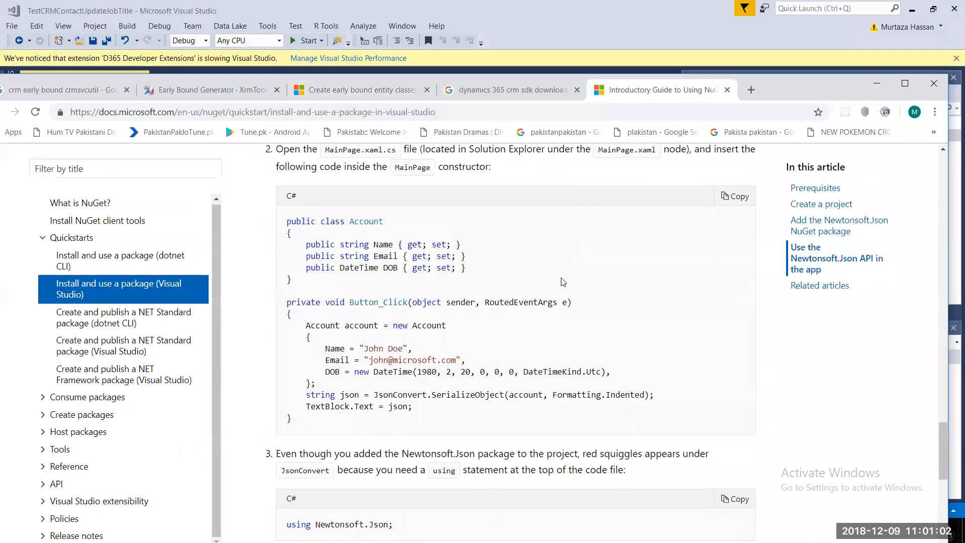
pyautogui.scroll(10, 563, 282)
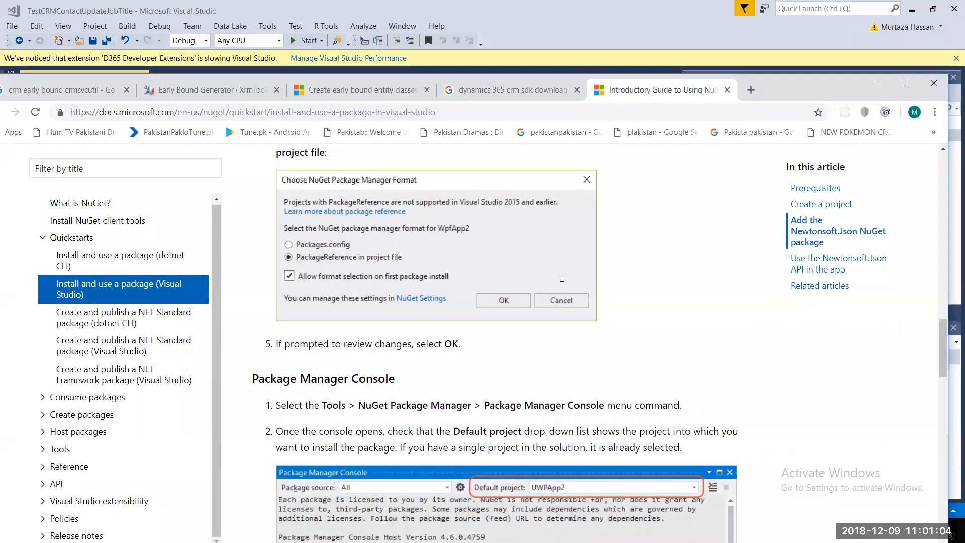
pyautogui.scroll(15, 564, 281)
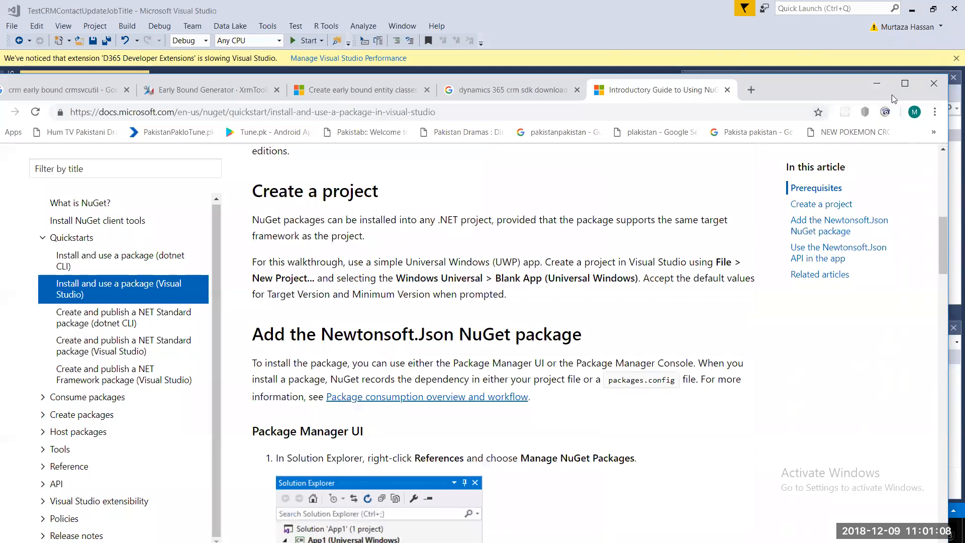
pyautogui.moveTo(854, 88); pyautogui.dragTo(891, 50)
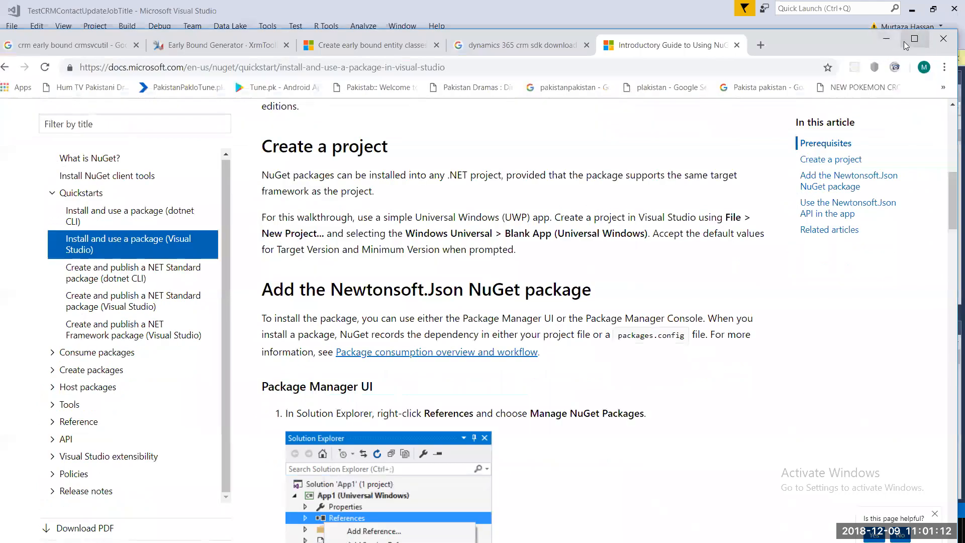
pyautogui.click(889, 41)
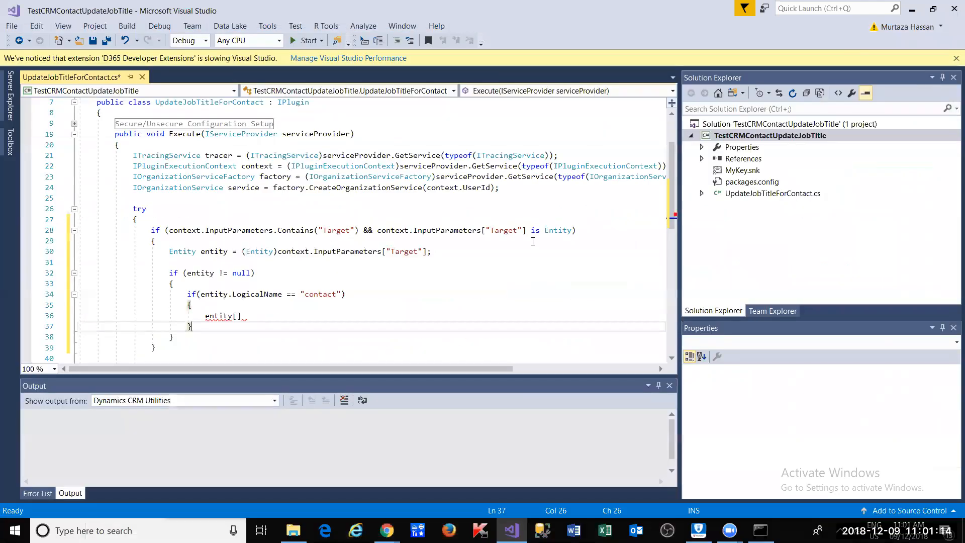
# - Change entity[] on line 36 to entity.Attributes[" ready for a field name
pyautogui.click(280, 316)
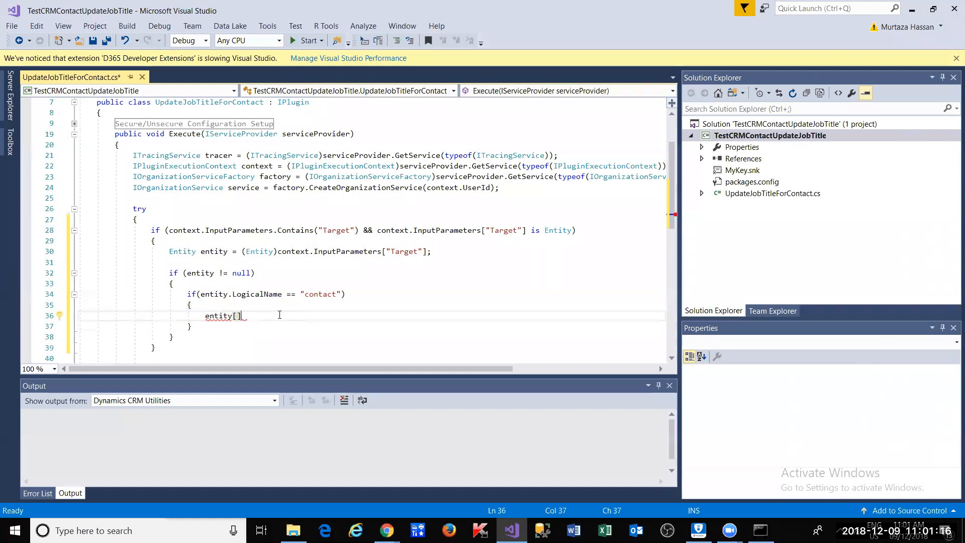
pyautogui.press('Left')
pyautogui.press('Left')
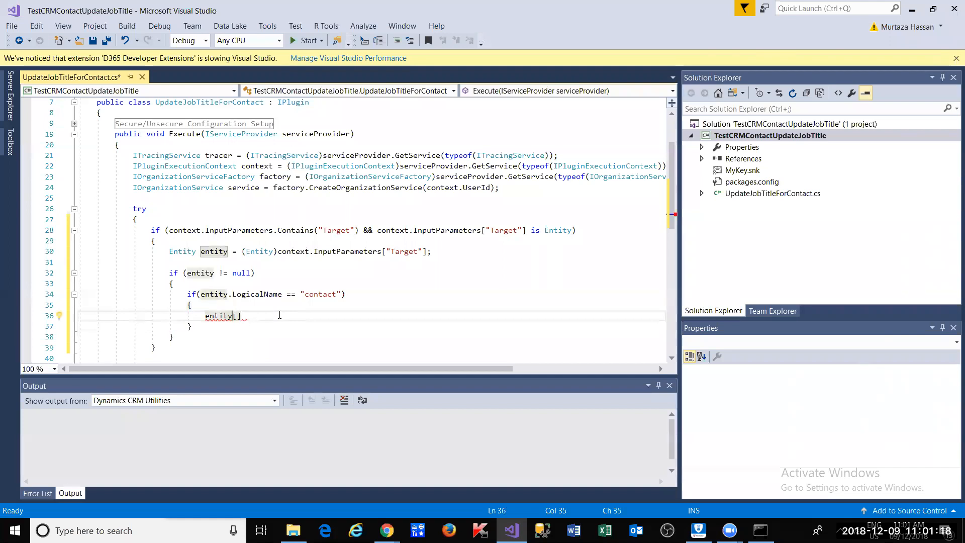
pyautogui.write('.at')
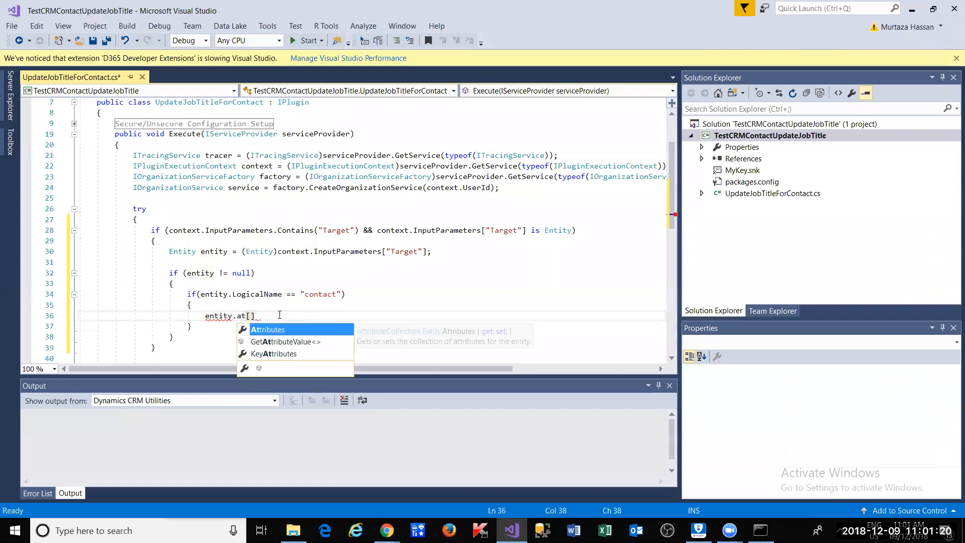
pyautogui.press('Tab')
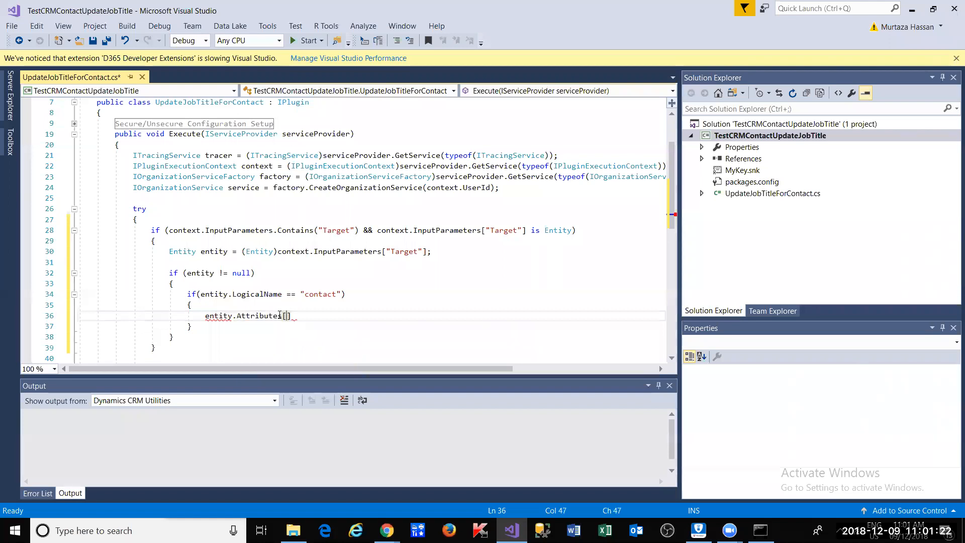
pyautogui.write('"')
# - Cycle through the open windows toward the Contact form editor
pyautogui.hotkey('alt', 'Tab')
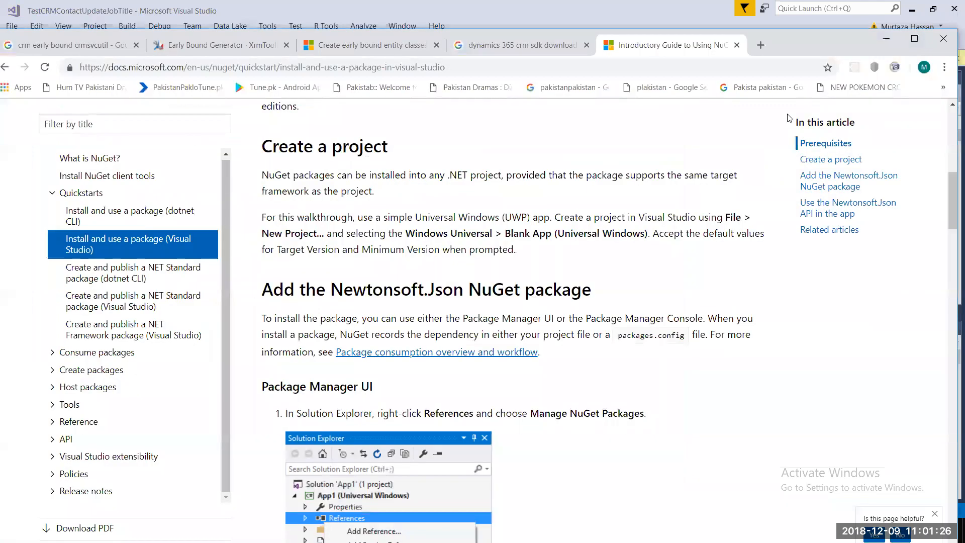
pyautogui.hotkey('alt', 'Tab')
pyautogui.press('Tab')
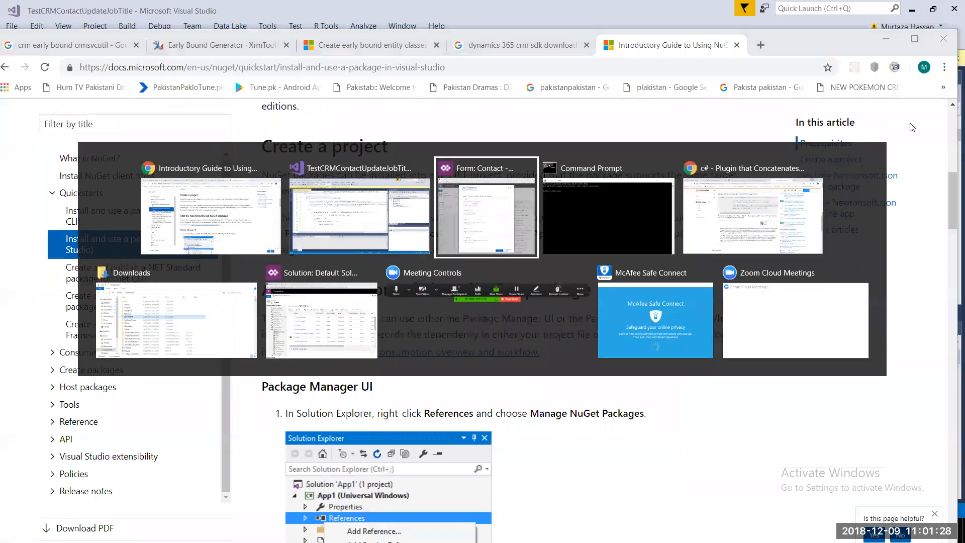
# - Open the Full Name field's properties and select its logical name, fullname
pyautogui.click(472, 188)
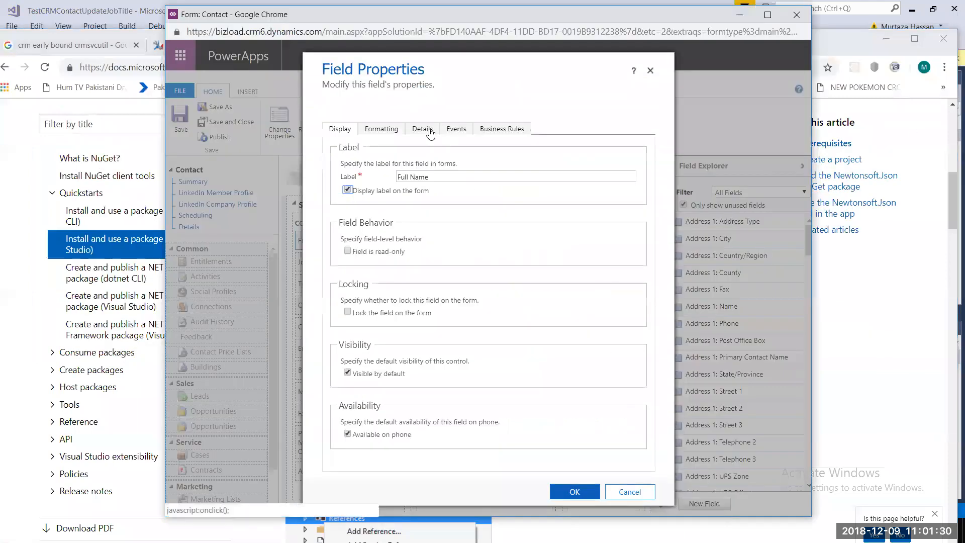
pyautogui.click(656, 495)
pyautogui.click(616, 490)
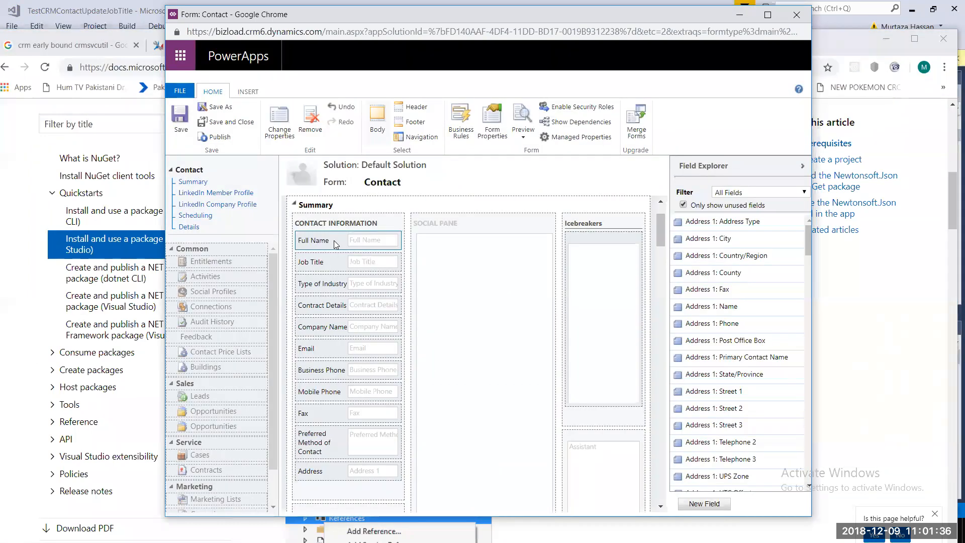
pyautogui.doubleClick(334, 240)
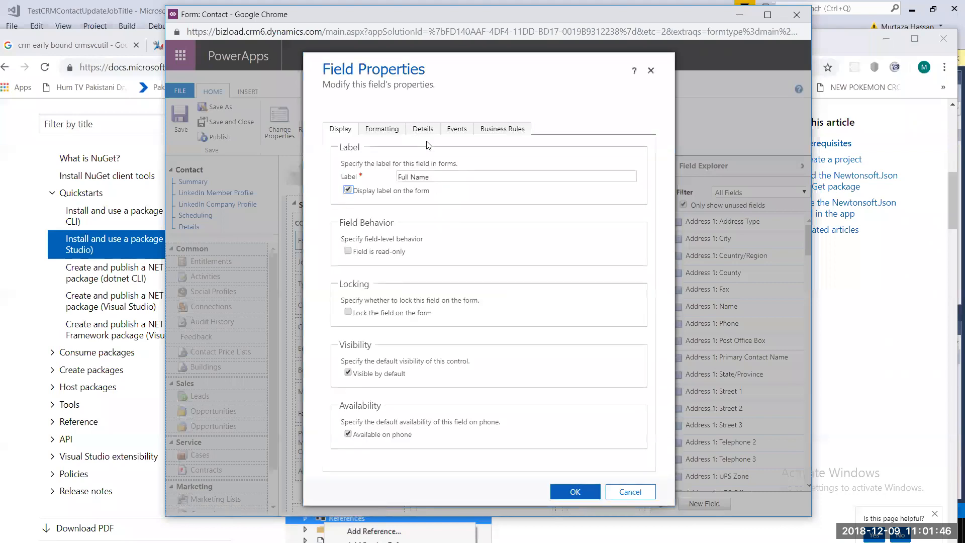
pyautogui.click(423, 130)
pyautogui.doubleClick(423, 191)
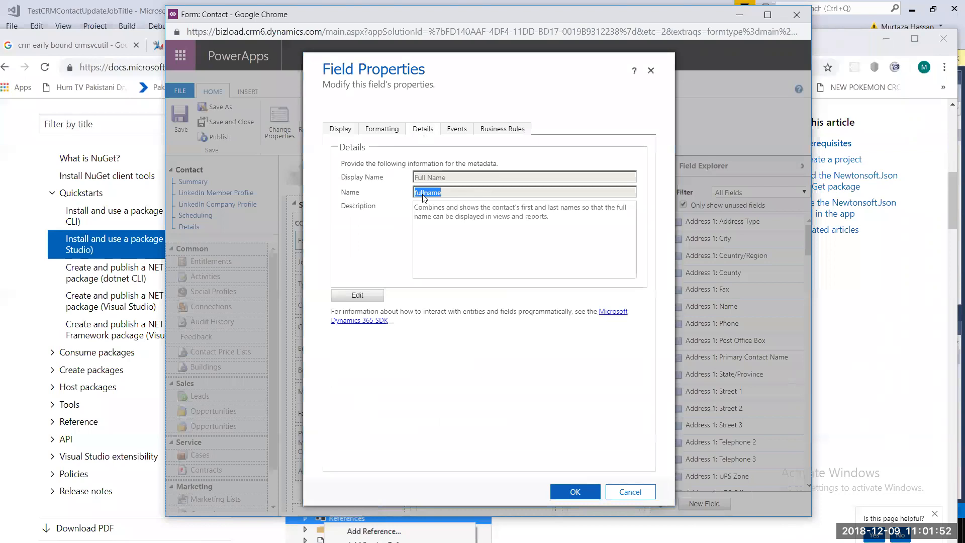
pyautogui.hotkey('alt', 'Tab')
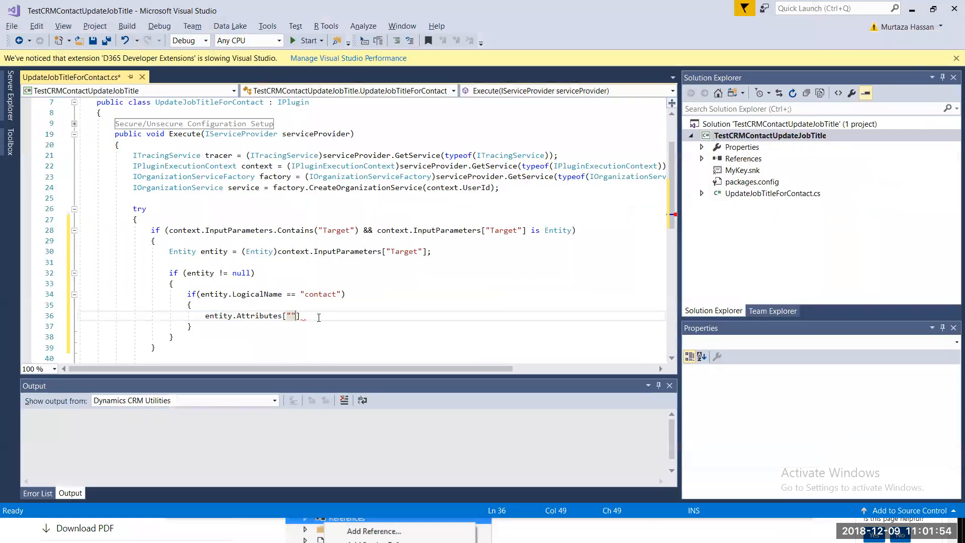
# - Type fullname as the attribute key, giving entity.Attributes["fullname"] on line 36
pyautogui.press('Left')
pyautogui.write('fullname')
pyautogui.press('Right')
pyautogui.press('Right')
pyautogui.write('.c')
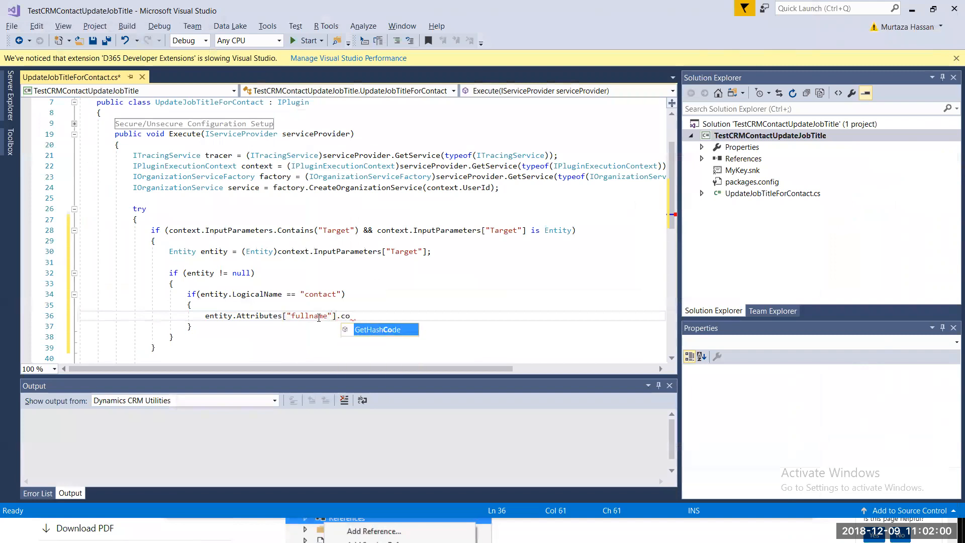
pyautogui.press('BackSpace')
pyautogui.press('BackSpace')
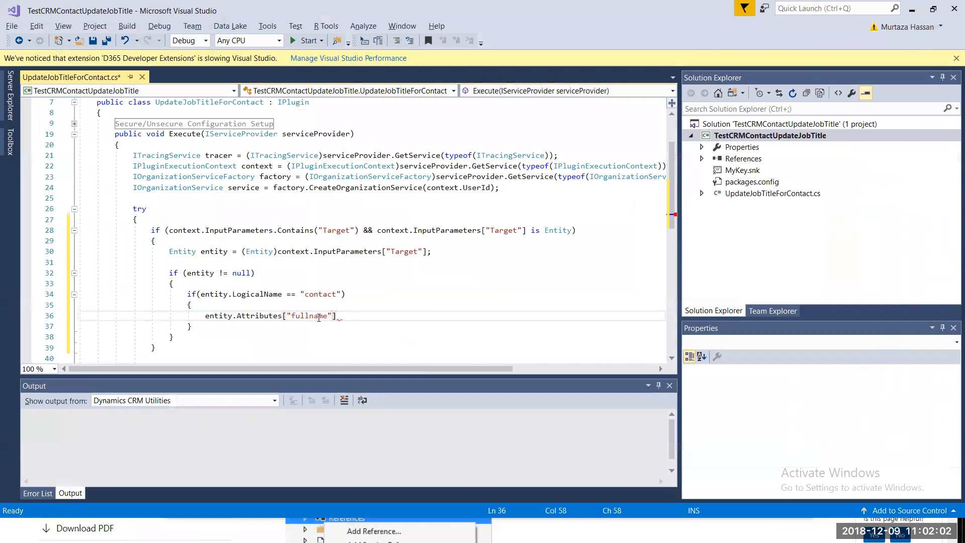
pyautogui.write('.')
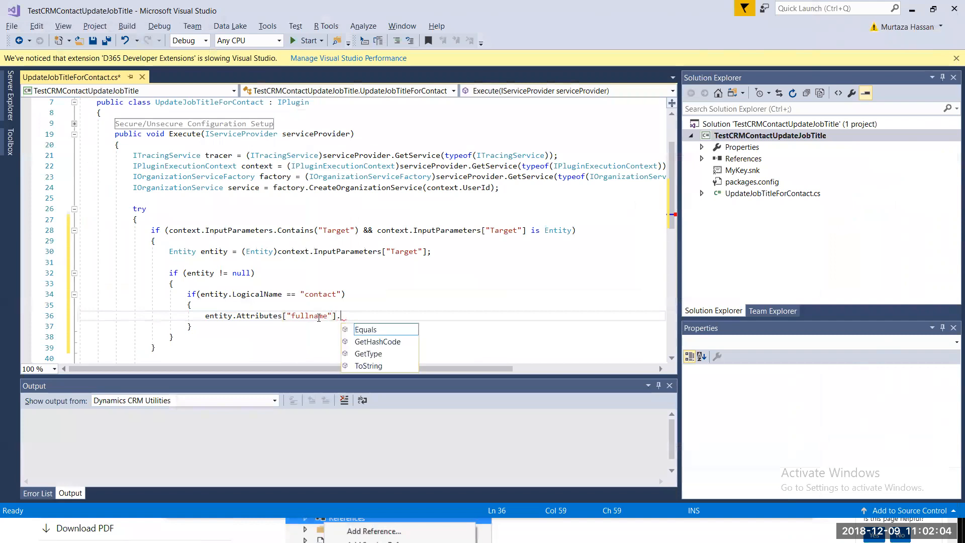
pyautogui.press('BackSpace')
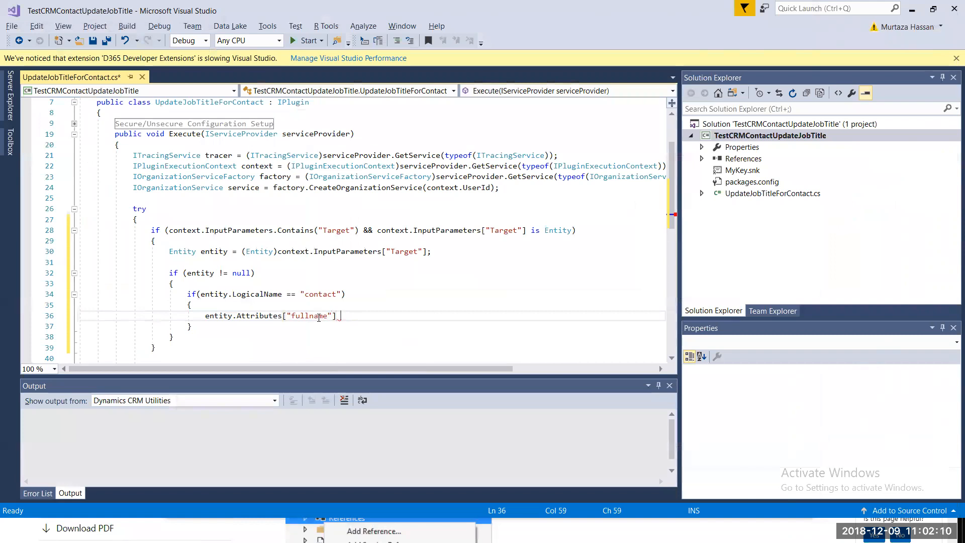
pyautogui.hotkey('ctrl', 'Left')
pyautogui.hotkey('ctrl', 'Left')
pyautogui.hotkey('ctrl', 'Left')
pyautogui.hotkey('ctrl', 'Left')
pyautogui.hotkey('ctrl', 'shift', 'Left')
pyautogui.hotkey('ctrl', 'shift', 'Left')
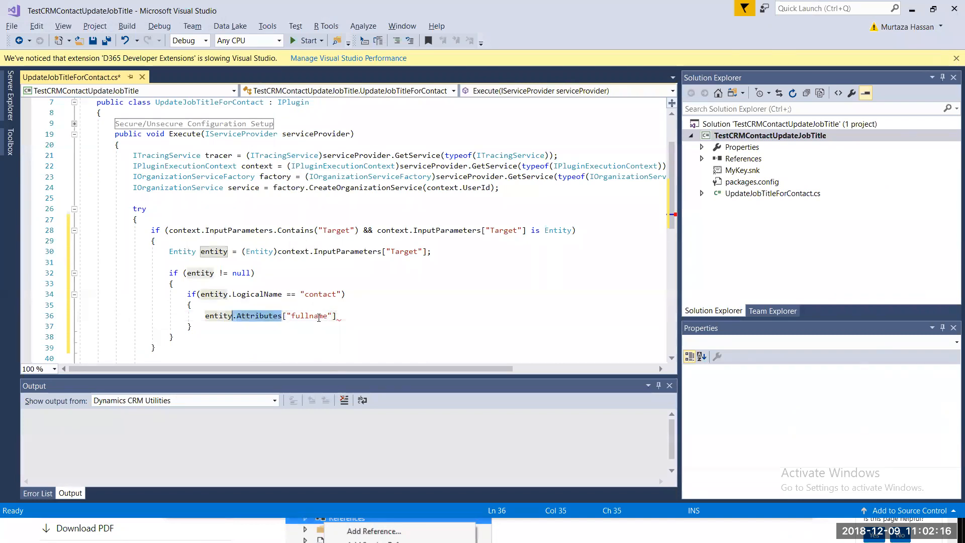
pyautogui.press('Right')
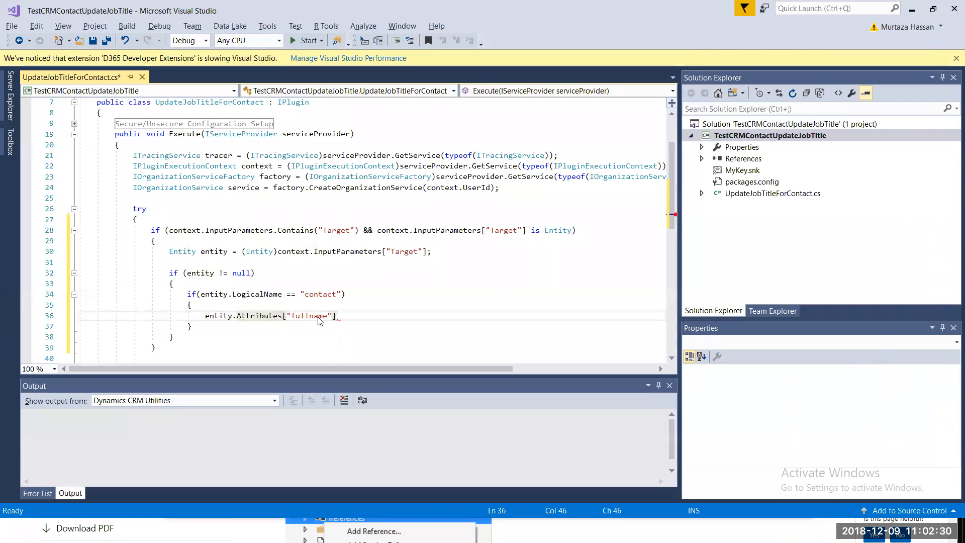
# - Recheck the fullname Name value in the Full Name Field Properties dialog
pyautogui.hotkey('alt', 'Tab')
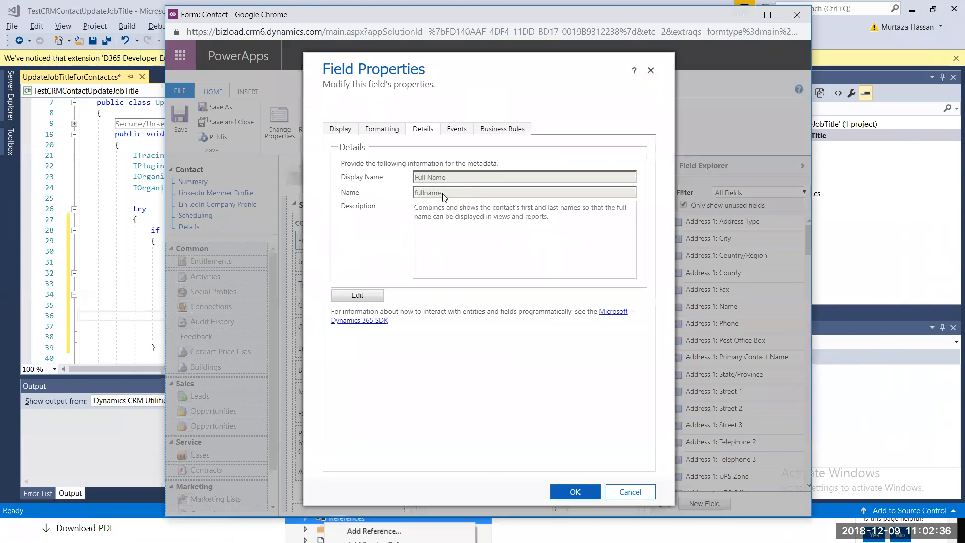
pyautogui.moveTo(442, 193); pyautogui.dragTo(391, 200)
pyautogui.click(393, 200)
pyautogui.doubleClick(420, 194)
pyautogui.hotkey('alt', 'Tab')
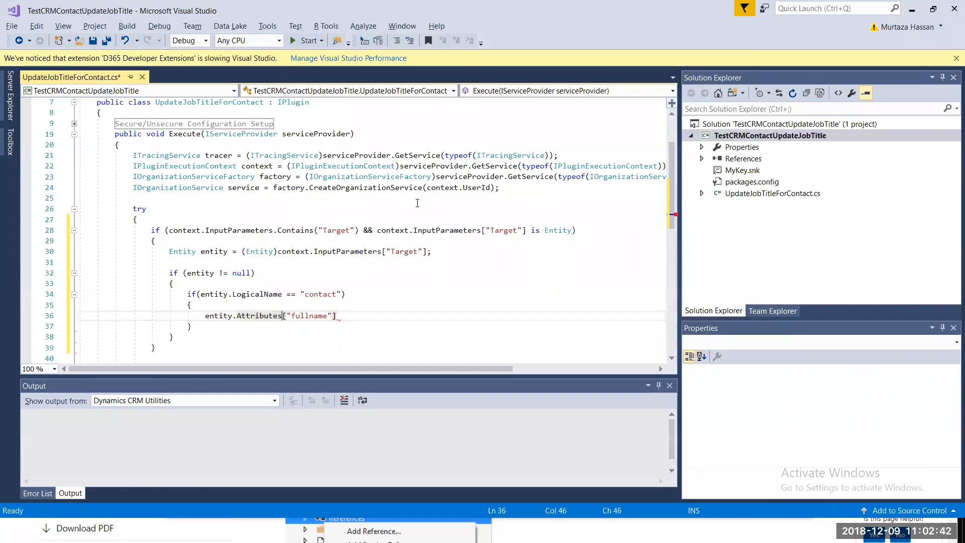
# - Remove .Attributes so line 36 reads entity["fullname"]
pyautogui.hotkey('ctrl', 'Right')
pyautogui.hotkey('ctrl', 'Right')
pyautogui.hotkey('ctrl', 'Right')
pyautogui.hotkey('ctrl', 'Right')
pyautogui.hotkey('ctrl', 'Left')
pyautogui.hotkey('ctrl', 'Left')
pyautogui.hotkey('ctrl', 'Left')
pyautogui.hotkey('ctrl', 'shift', 'Left')
pyautogui.hotkey('shift', 'Left')
pyautogui.press('Delete')
pyautogui.press('BackSpace')
pyautogui.write('[')
pyautogui.press('Right')
pyautogui.press('End')
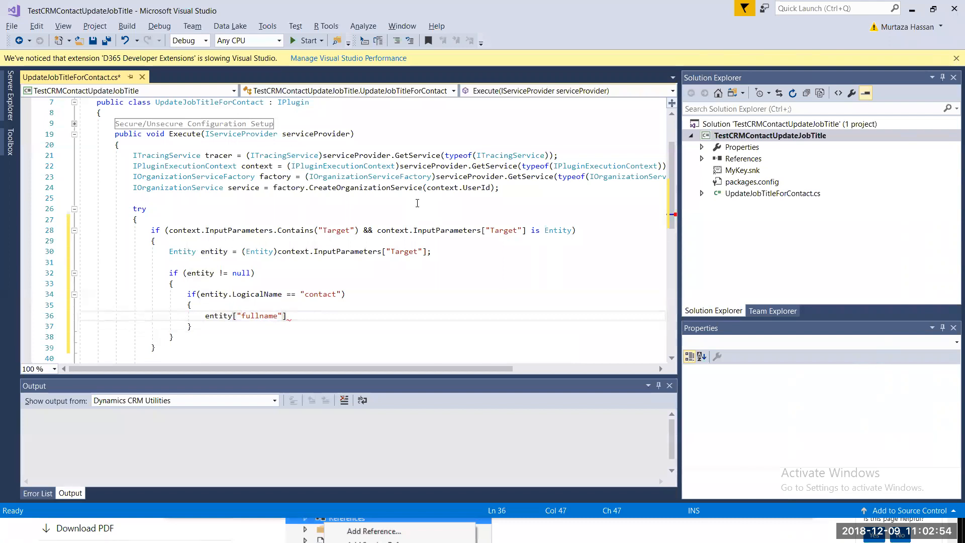
pyautogui.write('.')
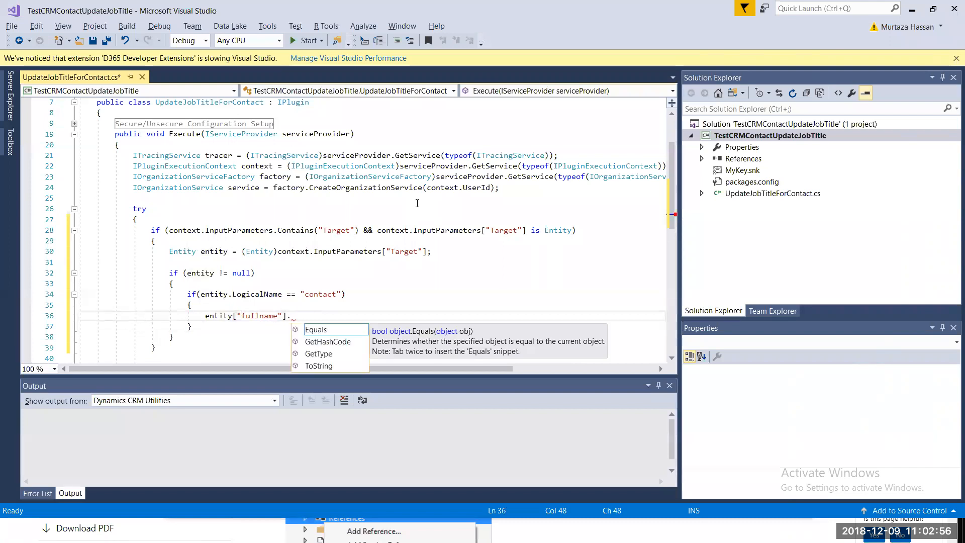
pyautogui.press('BackSpace')
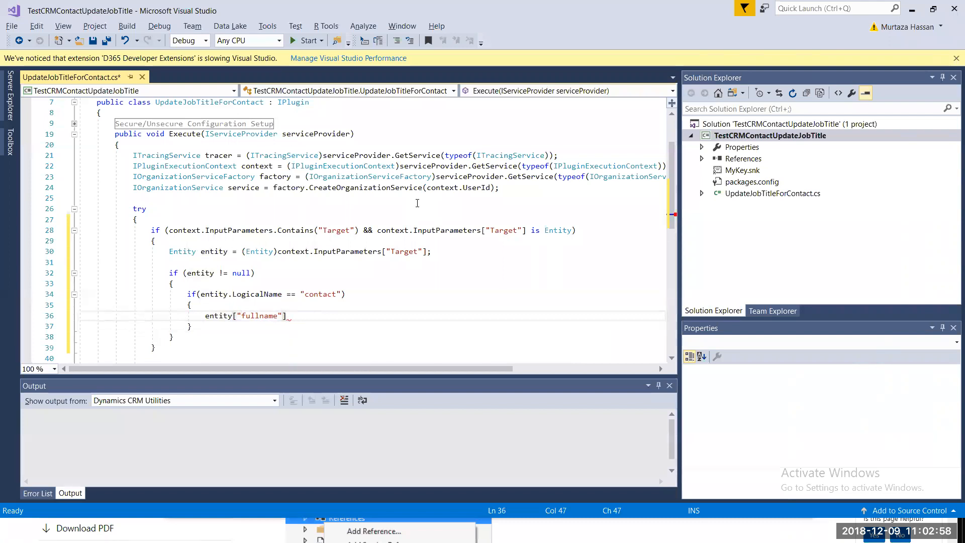
# - Select the fullname key in the code and close the Full Name field properties
pyautogui.press('Left')
pyautogui.hotkey('ctrl', 'shift', 'Left')
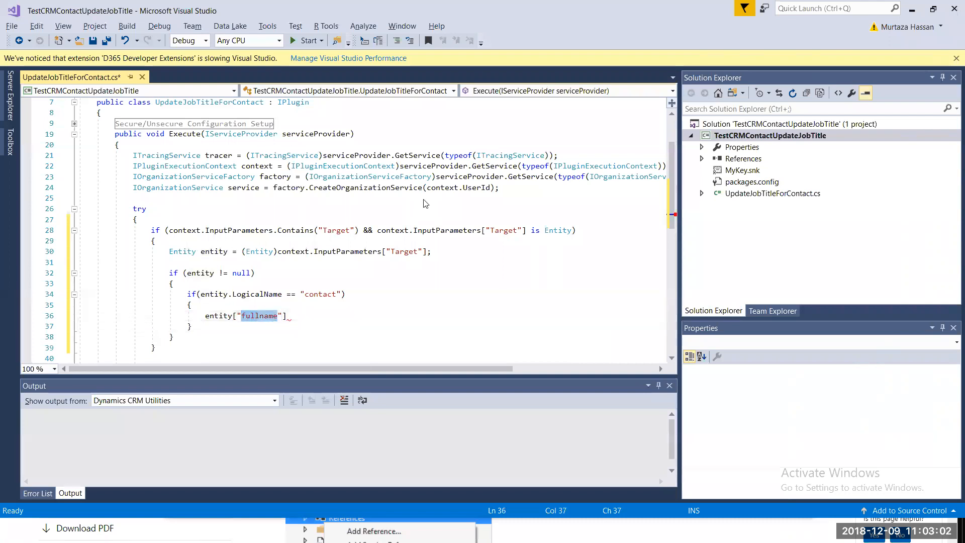
pyautogui.hotkey('alt', 'Tab')
pyautogui.click(631, 491)
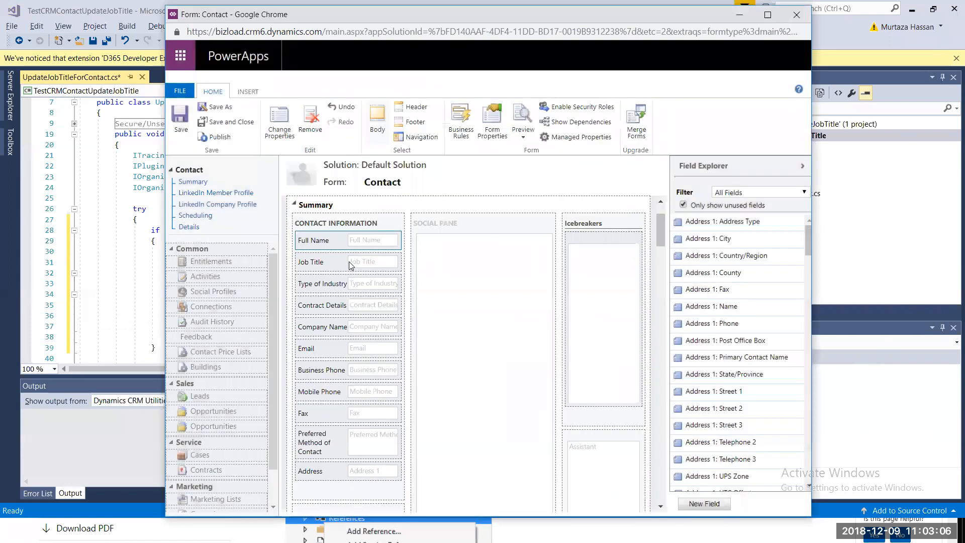
# - Copy the Job Title field's logical name, jobtitle, and paste it over fullname in the code
pyautogui.doubleClick(349, 262)
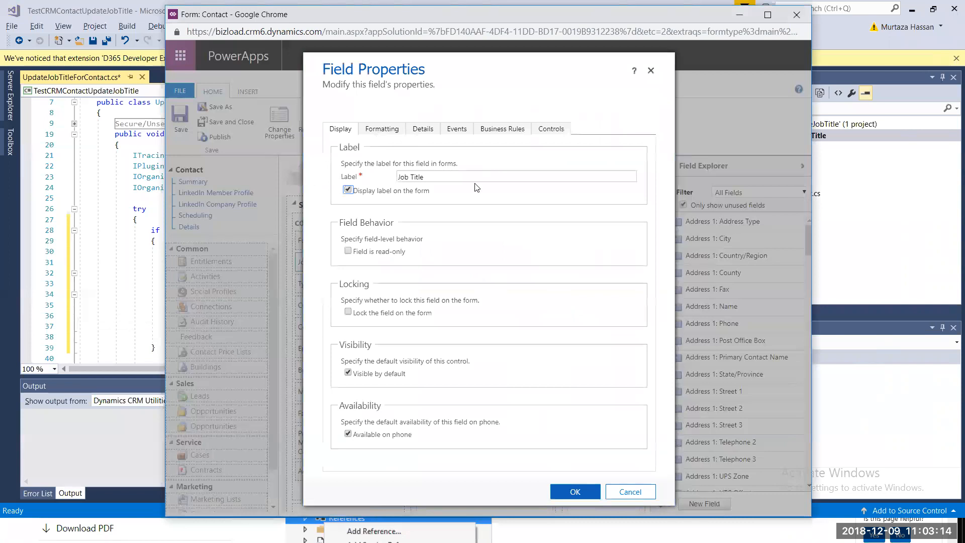
pyautogui.click(458, 131)
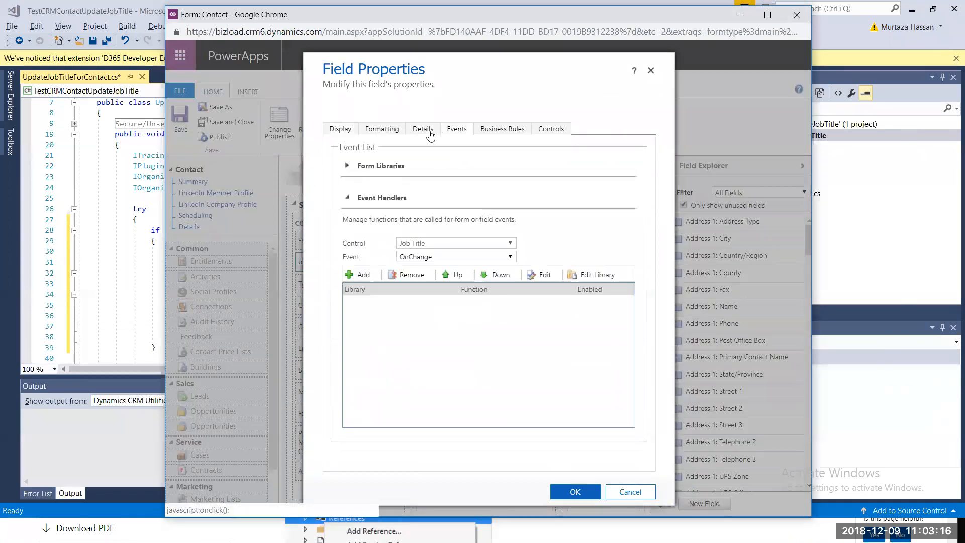
pyautogui.click(431, 132)
pyautogui.moveTo(447, 197); pyautogui.dragTo(390, 197)
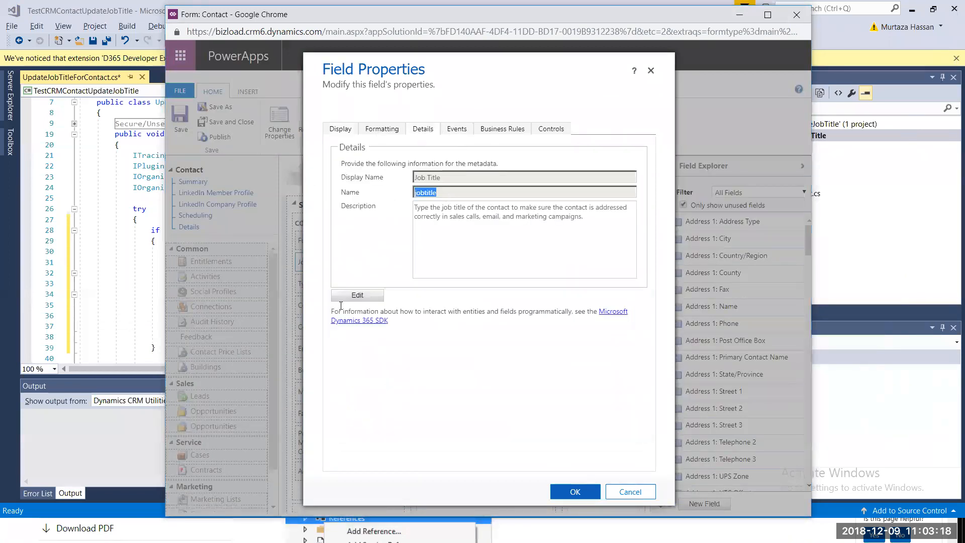
pyautogui.hotkey('ctrl', 'c')
pyautogui.hotkey('alt', 'Tab')
pyautogui.hotkey('ctrl', 'v')
# - Complete the line as entity["jobtitle"] = "IT Manager"; and build the plugin
pyautogui.write('] =')
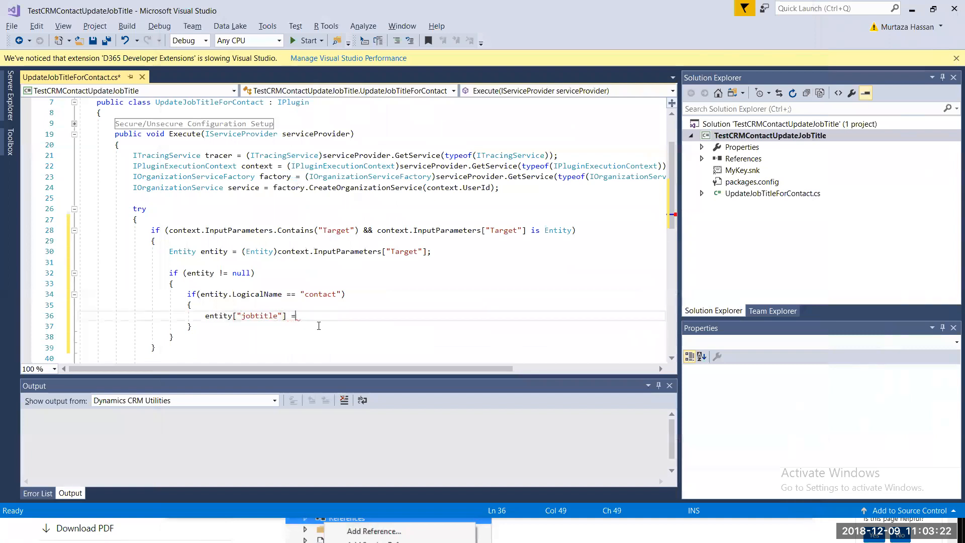
pyautogui.write(' "IT Manager";')
pyautogui.hotkey('ctrl', 'shift', 'b')
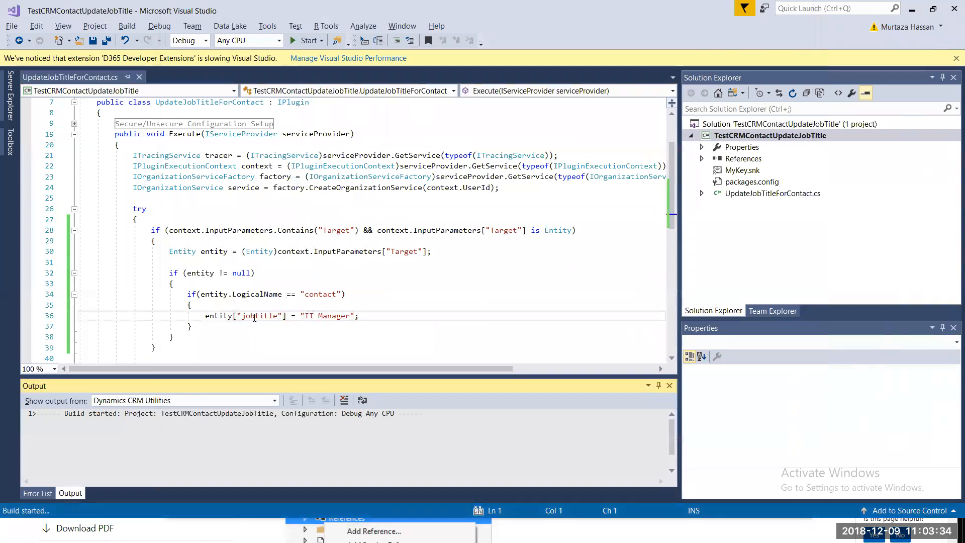
pyautogui.press('Down')
pyautogui.press('Down')
pyautogui.click(206, 329)
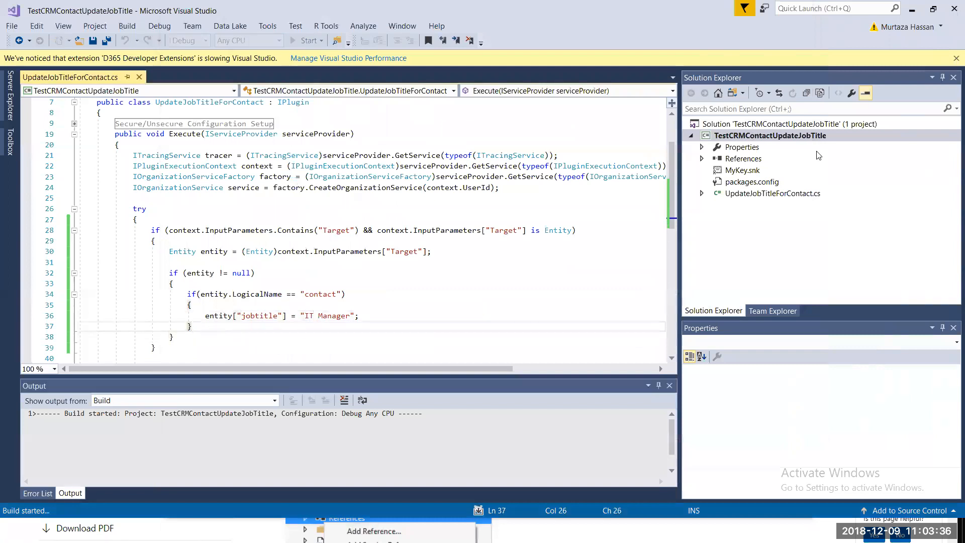
# - Rebuild the whole solution from Solution Explorer
pyautogui.click(797, 133)
pyautogui.rightClick(797, 130)
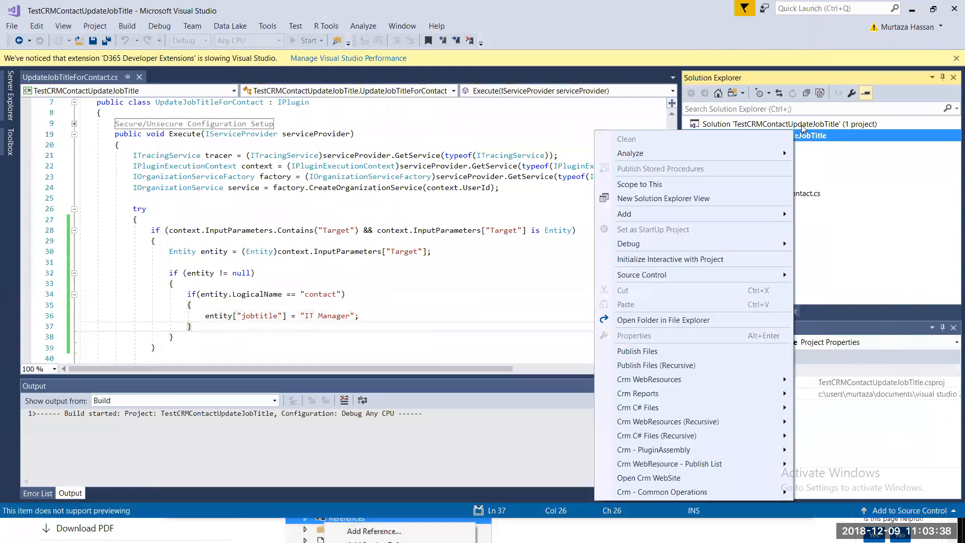
pyautogui.click(804, 121)
pyautogui.rightClick(805, 123)
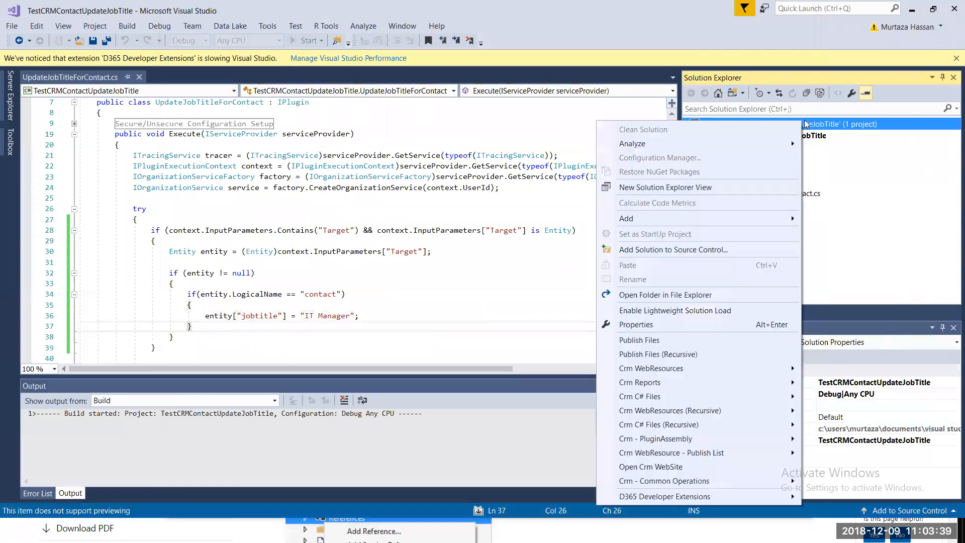
pyautogui.click(328, 190)
pyautogui.rightClick(769, 124)
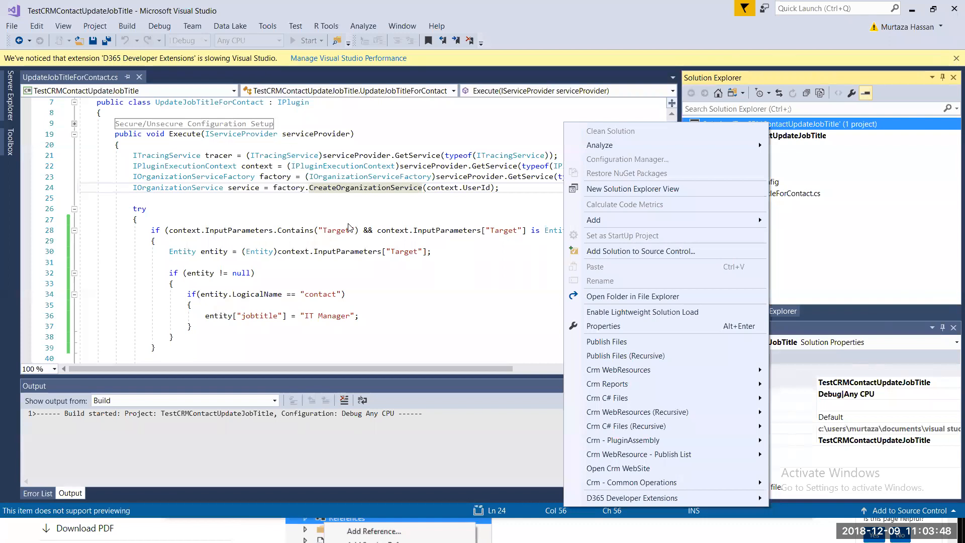
pyautogui.moveTo(642, 499)
pyautogui.moveTo(745, 500)
pyautogui.moveTo(832, 499)
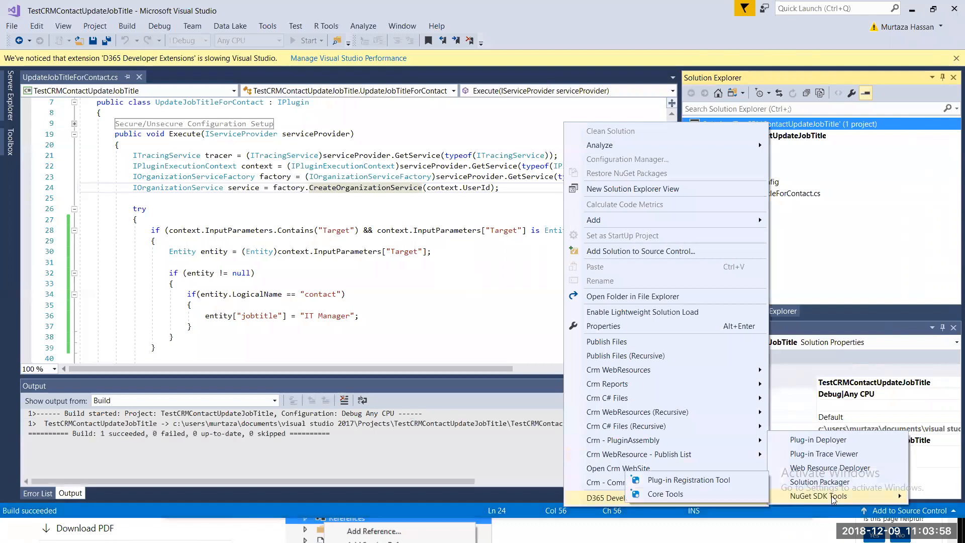
pyautogui.click(718, 481)
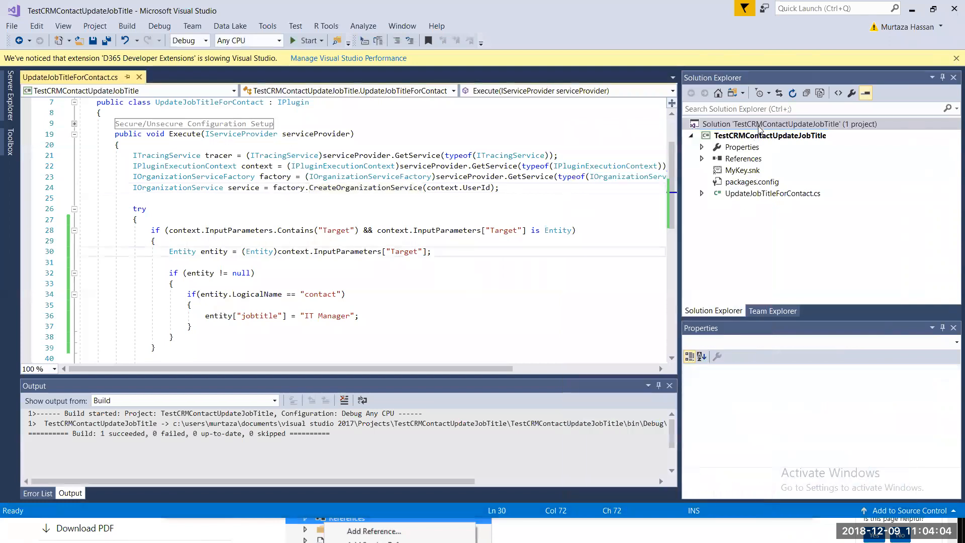
pyautogui.rightClick(760, 126)
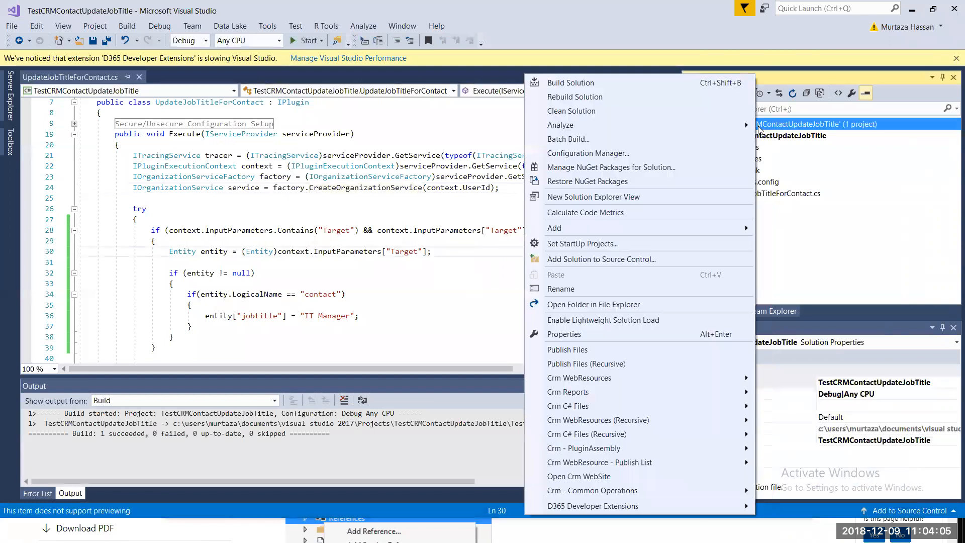
pyautogui.click(646, 98)
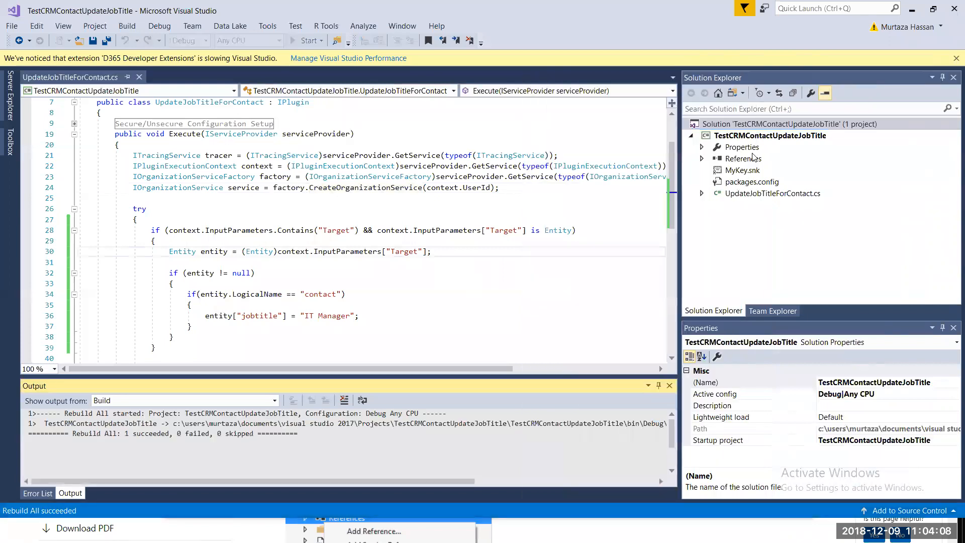
# - Copy the solution's folder path from its Properties window
pyautogui.click(762, 136)
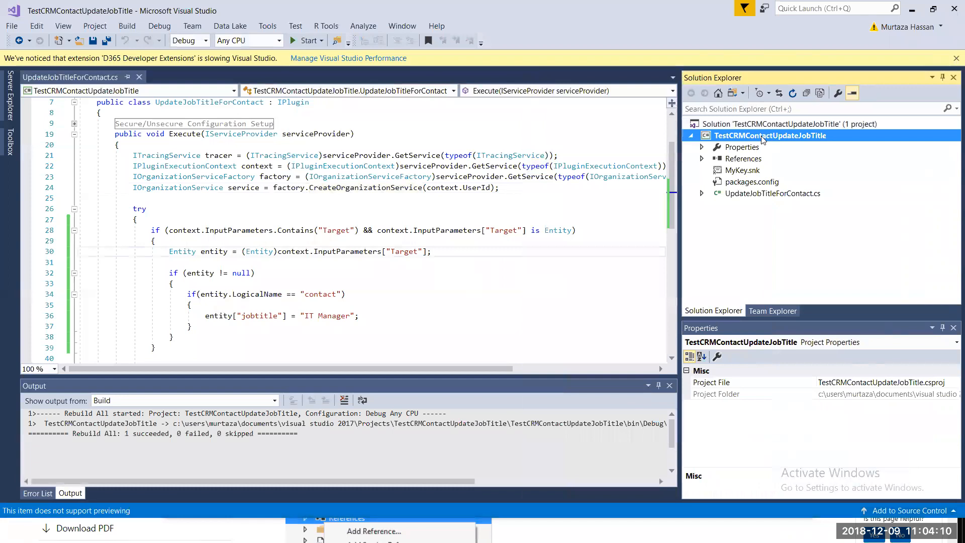
pyautogui.rightClick(763, 139)
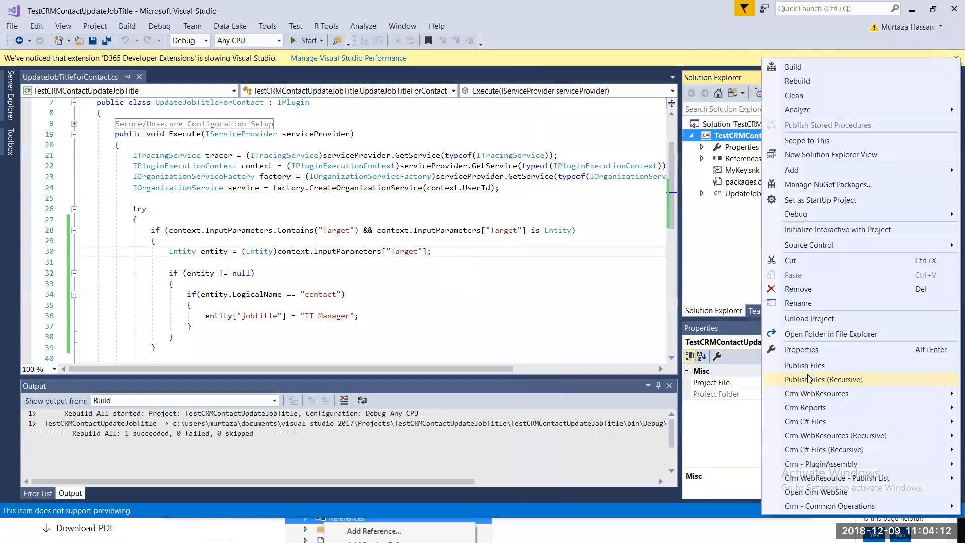
pyautogui.click(191, 326)
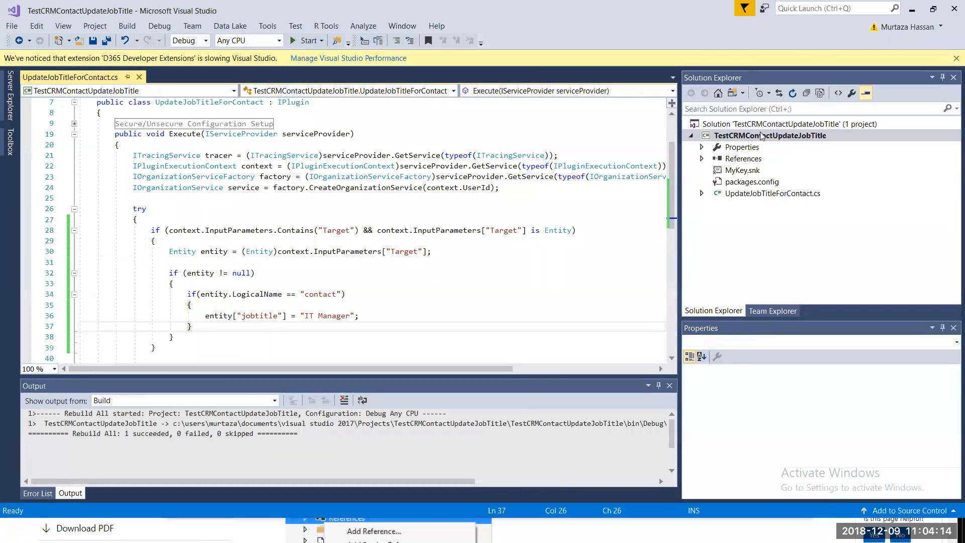
pyautogui.click(780, 125)
pyautogui.click(892, 429)
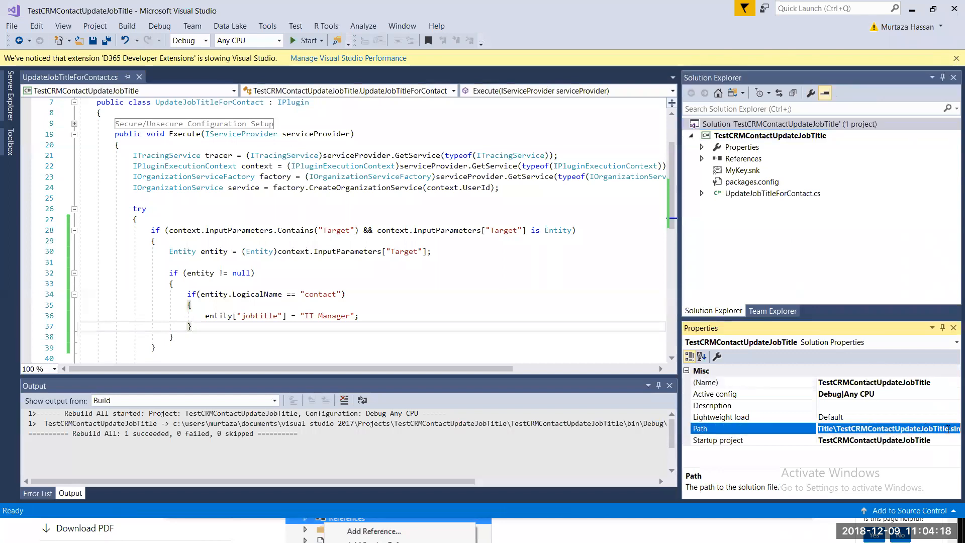
pyautogui.moveTo(832, 430); pyautogui.dragTo(458, 471)
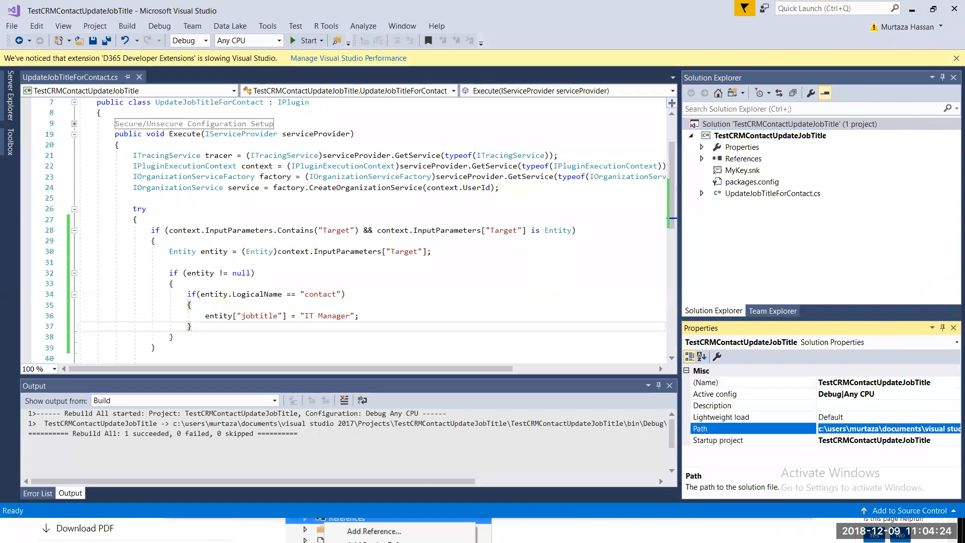
pyautogui.click(525, 527)
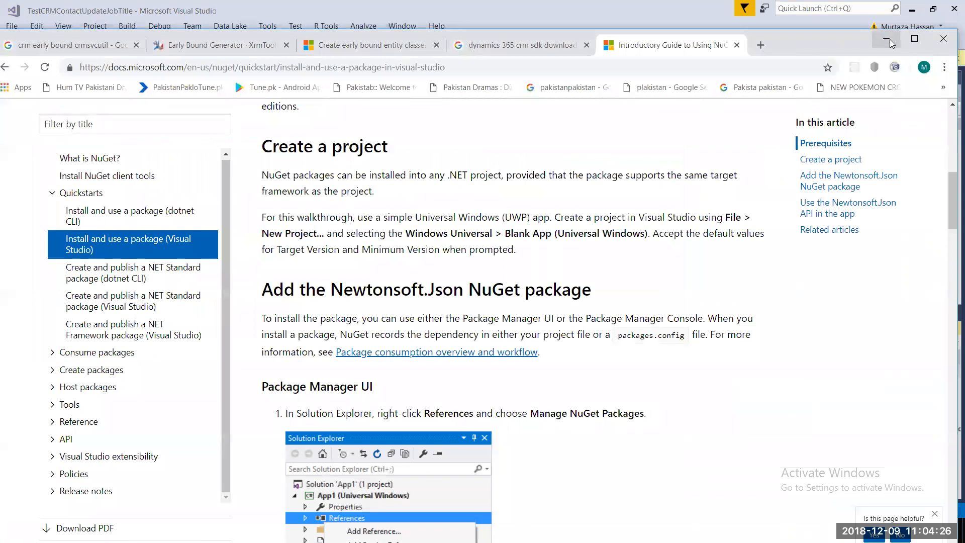
# - Close Chrome and open the copied solution path in File Explorer
pyautogui.click(947, 43)
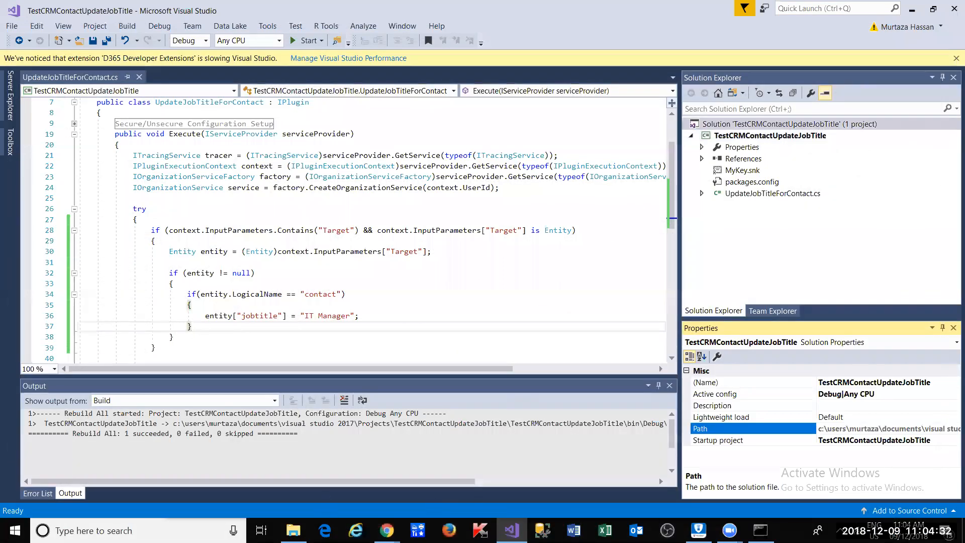
pyautogui.click(294, 530)
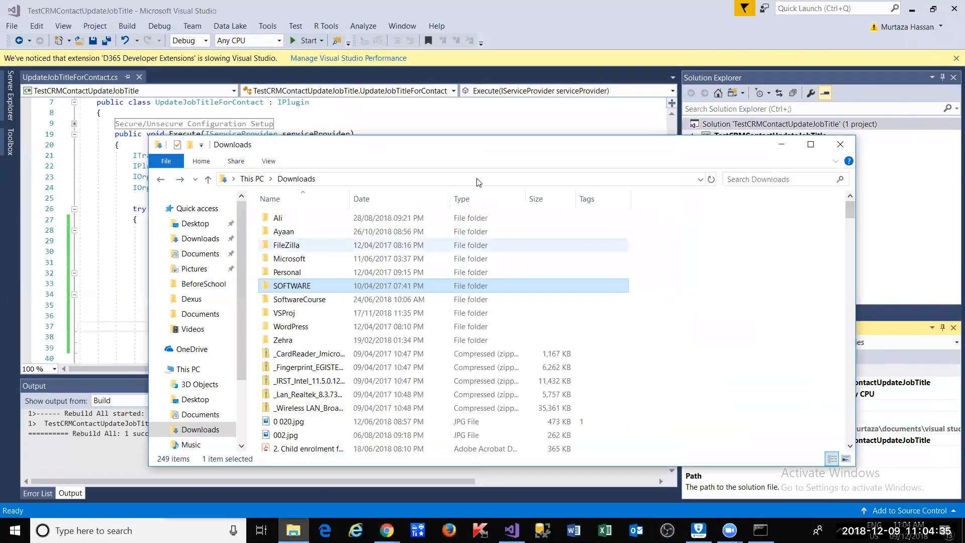
pyautogui.click(478, 179)
pyautogui.hotkey('ctrl', 'v')
pyautogui.press('Return')
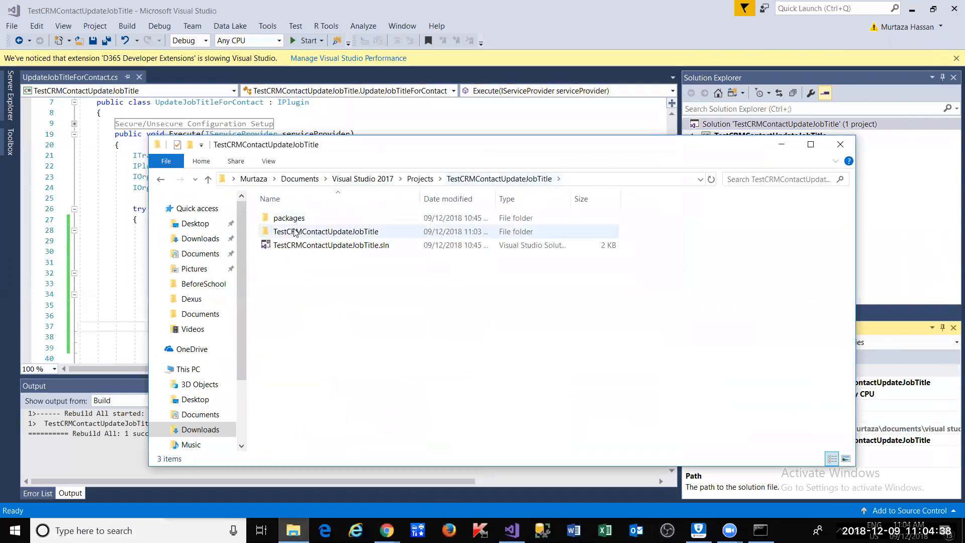
# - Find TestCRMContactUpdateJobTitle.dll in the project's bin\Debug folder, then close Explorer
pyautogui.doubleClick(295, 232)
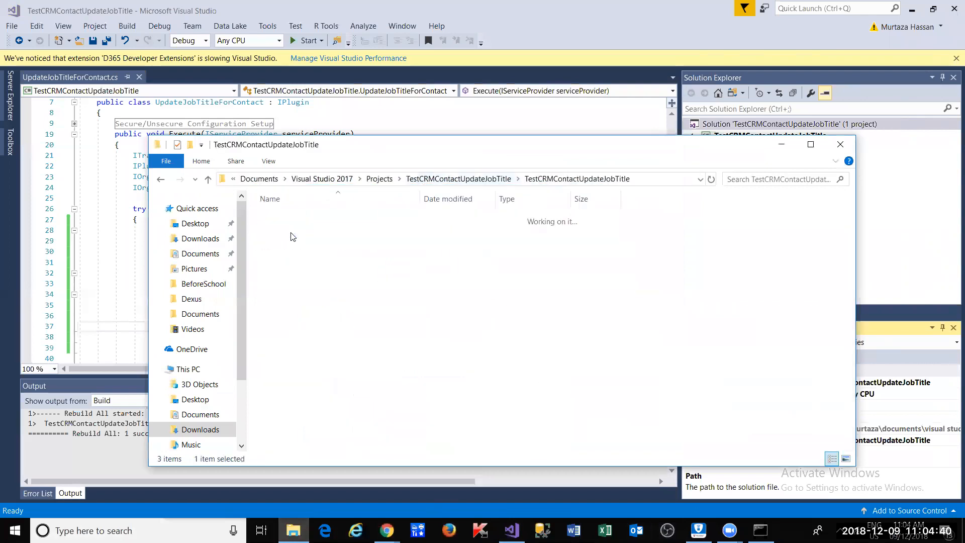
pyautogui.doubleClick(287, 218)
pyautogui.click(291, 224)
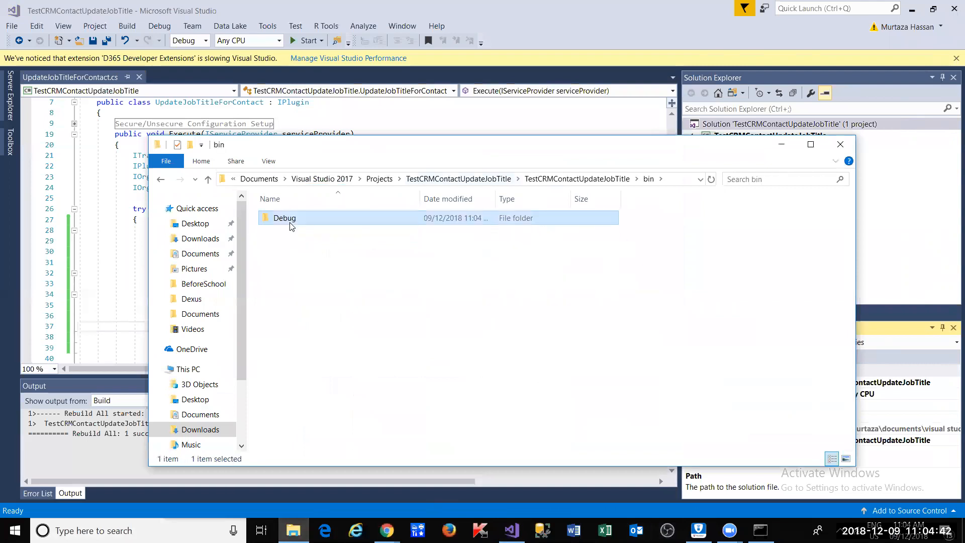
pyautogui.doubleClick(290, 225)
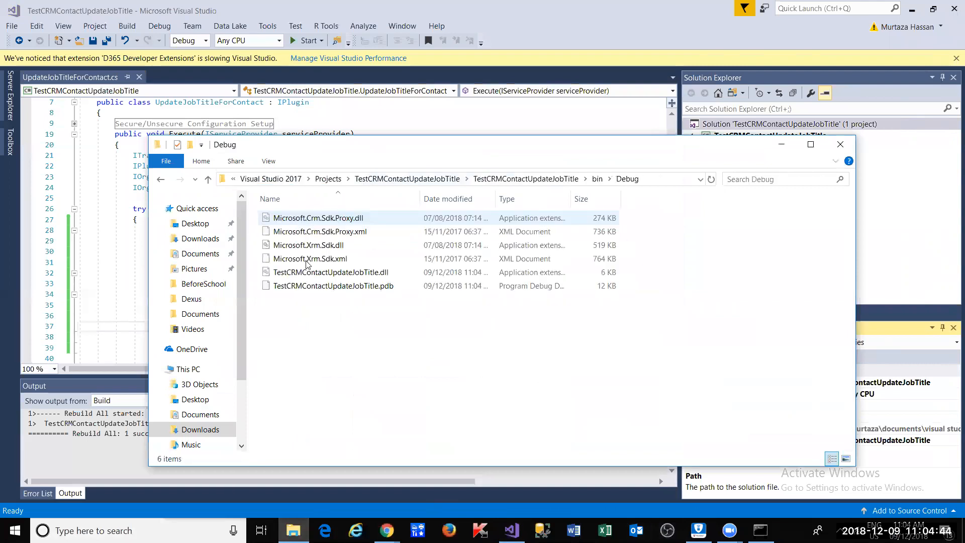
pyautogui.click(308, 276)
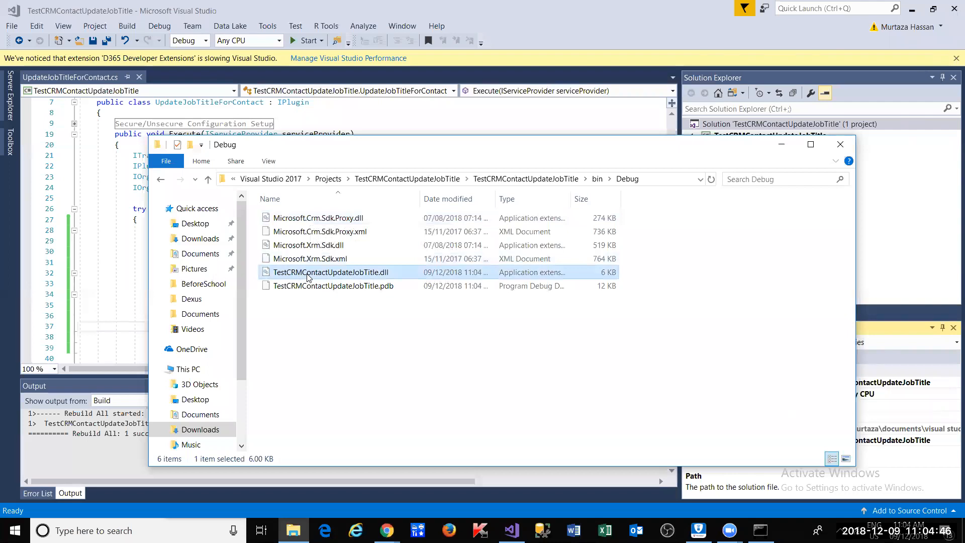
pyautogui.hotkey('alt', 'Tab')
pyautogui.click(261, 217)
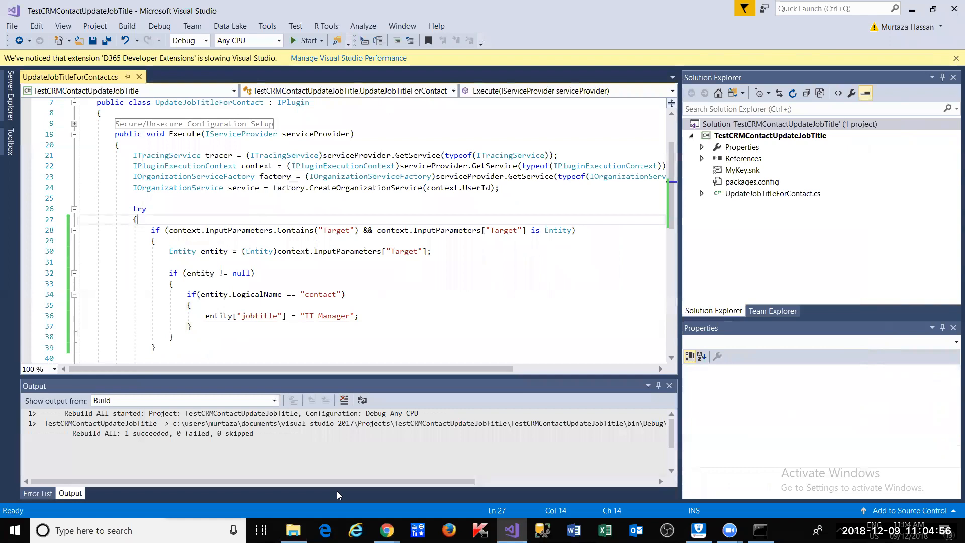
pyautogui.moveTo(387, 531)
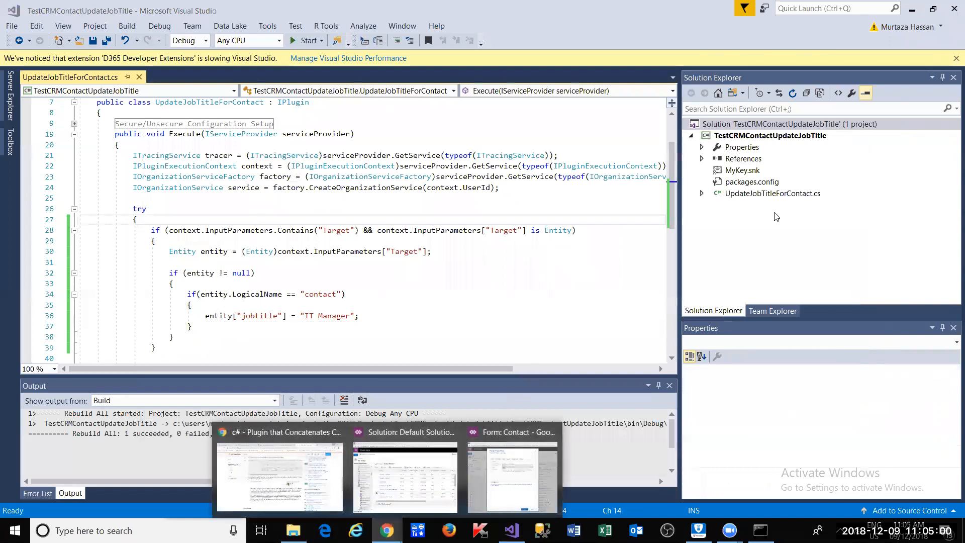
pyautogui.click(408, 251)
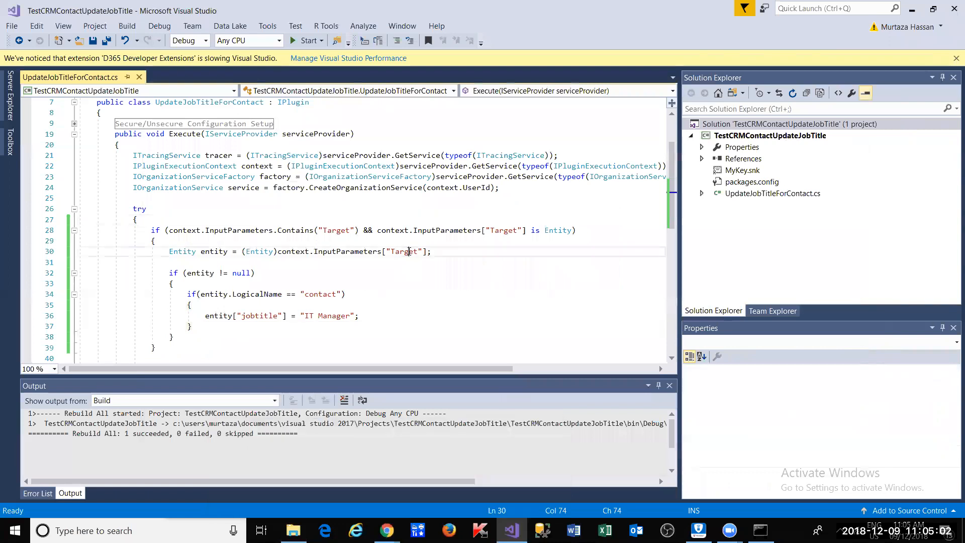
# - Close the Stack Overflow tab and search Google for 'dynamics 365 crm sdk download'
pyautogui.moveTo(387, 530)
pyautogui.click(260, 457)
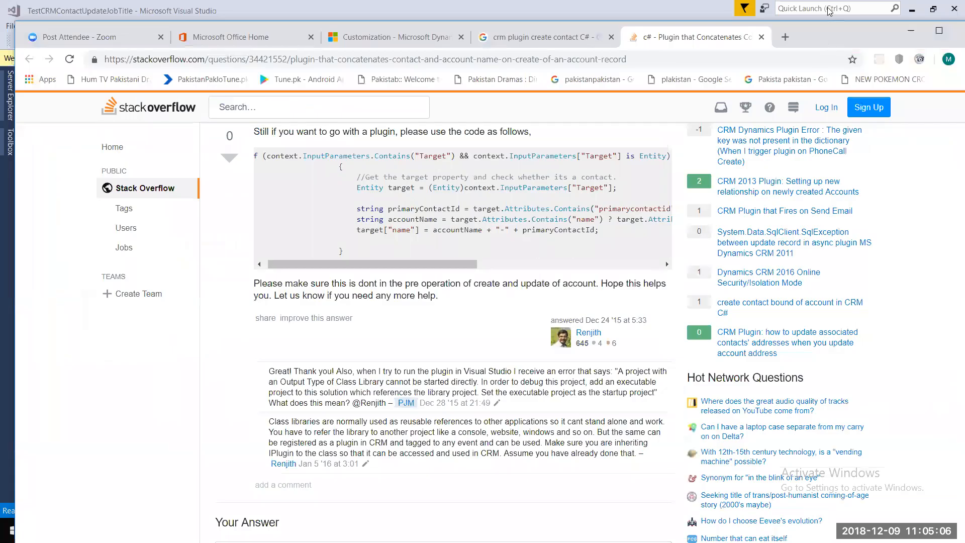
pyautogui.moveTo(830, 28); pyautogui.dragTo(830, 8)
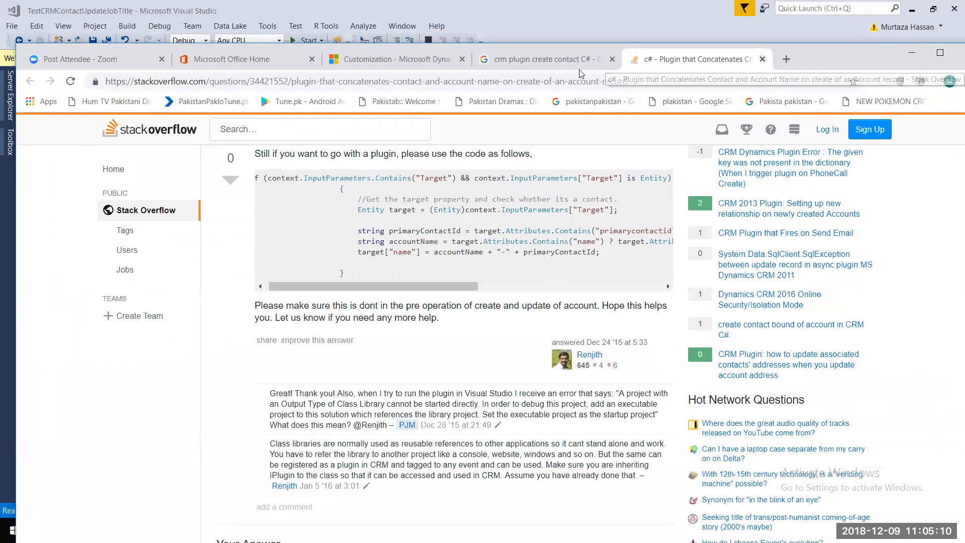
pyautogui.hotkey('ctrl', 'w')
pyautogui.moveTo(238, 133); pyautogui.dragTo(1, 158)
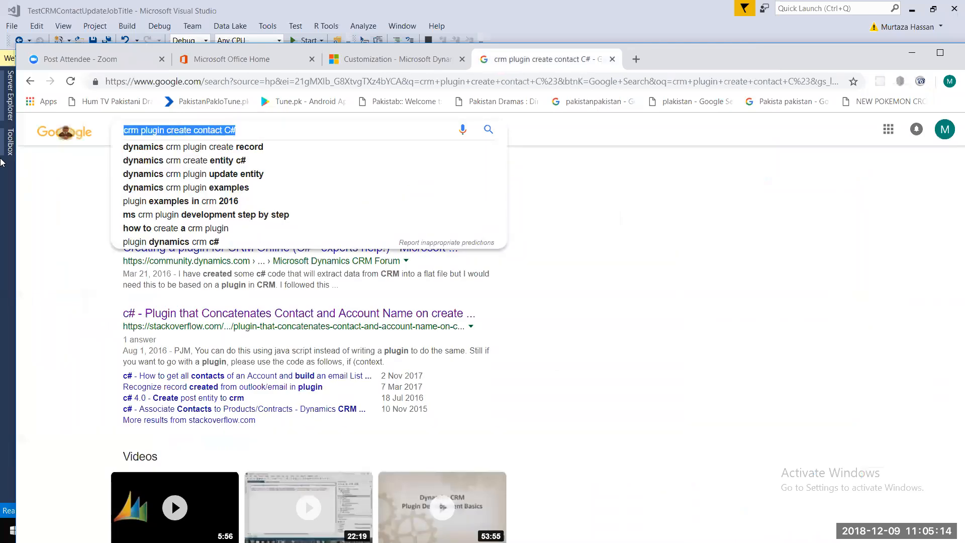
pyautogui.write('dyna')
pyautogui.press('Down')
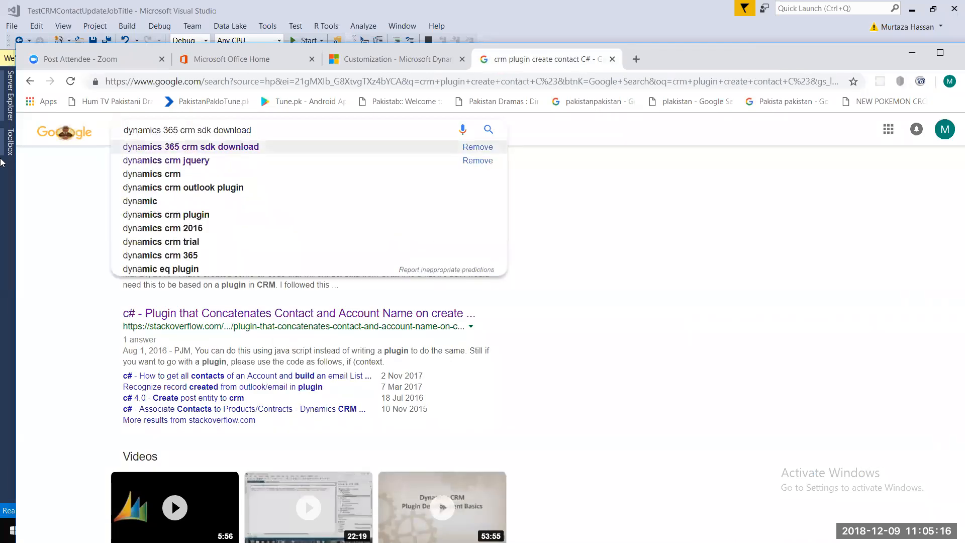
pyautogui.press('Return')
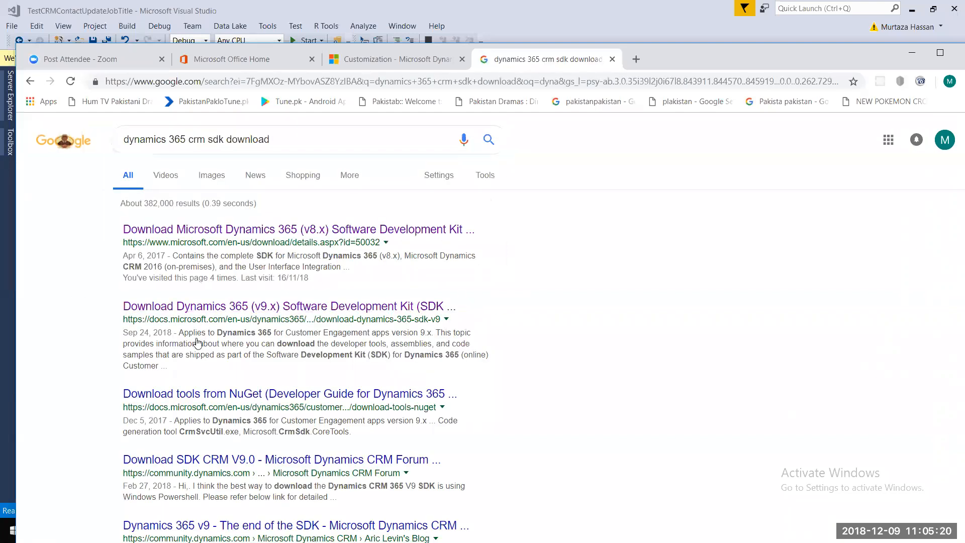
# - Change the query to 'dynamics crm 2013 crm sdk download' and rerun the search
pyautogui.scroll(-1, 212, 344)
pyautogui.scroll(-1, 281, 392)
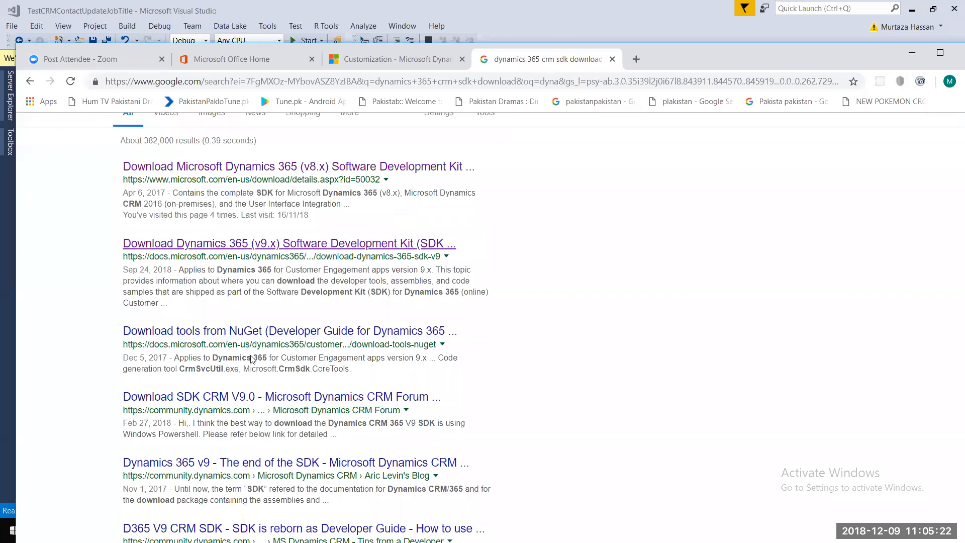
pyautogui.scroll(-2, 281, 392)
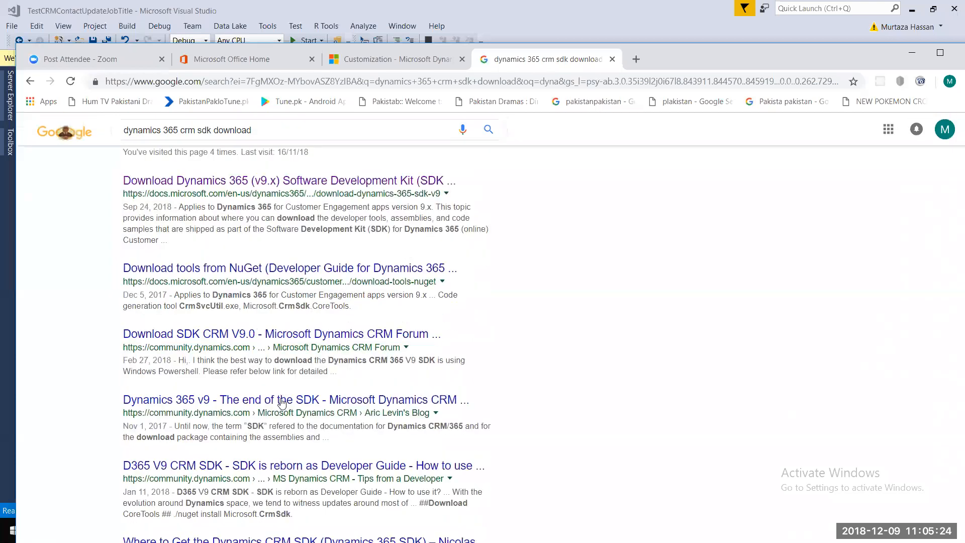
pyautogui.scroll(-3, 151, 428)
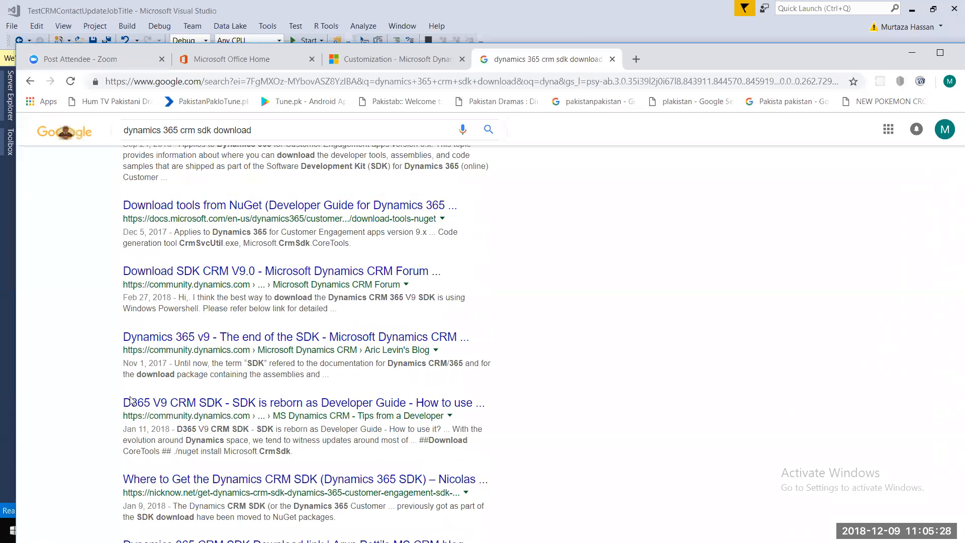
pyautogui.scroll(1, 133, 400)
pyautogui.scroll(3, 348, 210)
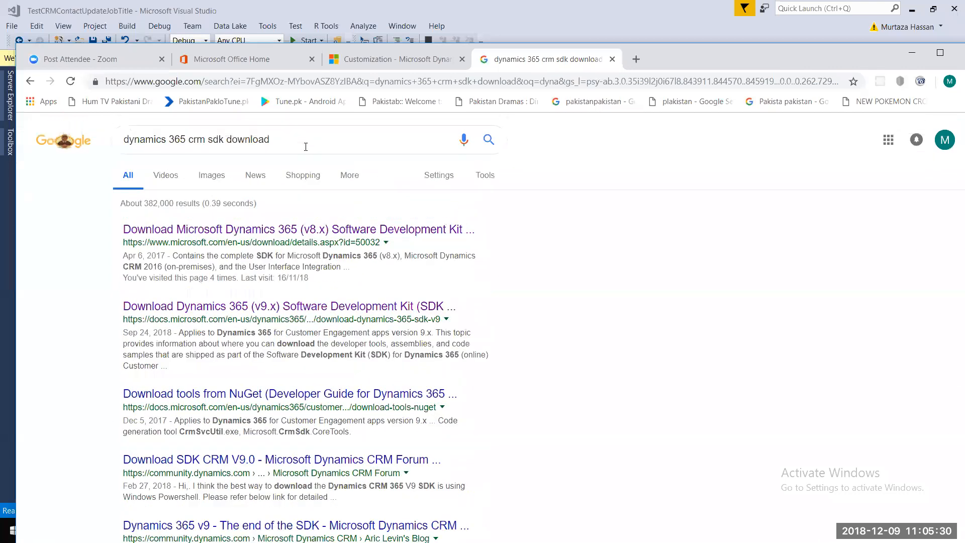
pyautogui.click(306, 146)
pyautogui.hotkey('ctrl', 'Left')
pyautogui.hotkey('ctrl', 'Left')
pyautogui.hotkey('ctrl', 'Left')
pyautogui.press('Left')
pyautogui.hotkey('ctrl', 'shift', 'Left')
pyautogui.hotkey('ctrl', 'shift', 'Left')
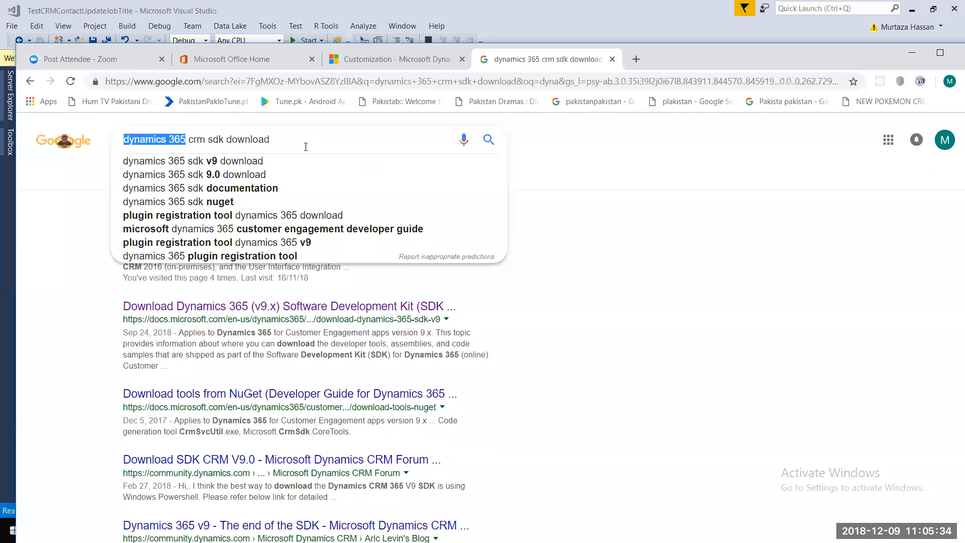
pyautogui.press('Right')
pyautogui.hotkey('ctrl', 'shift', 'Left')
pyautogui.write('crm 201')
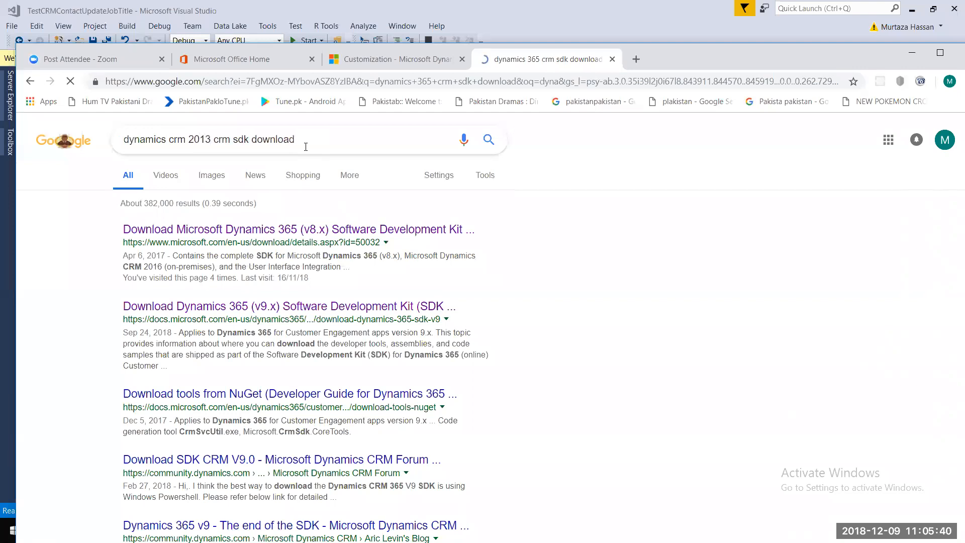
pyautogui.press('Return')
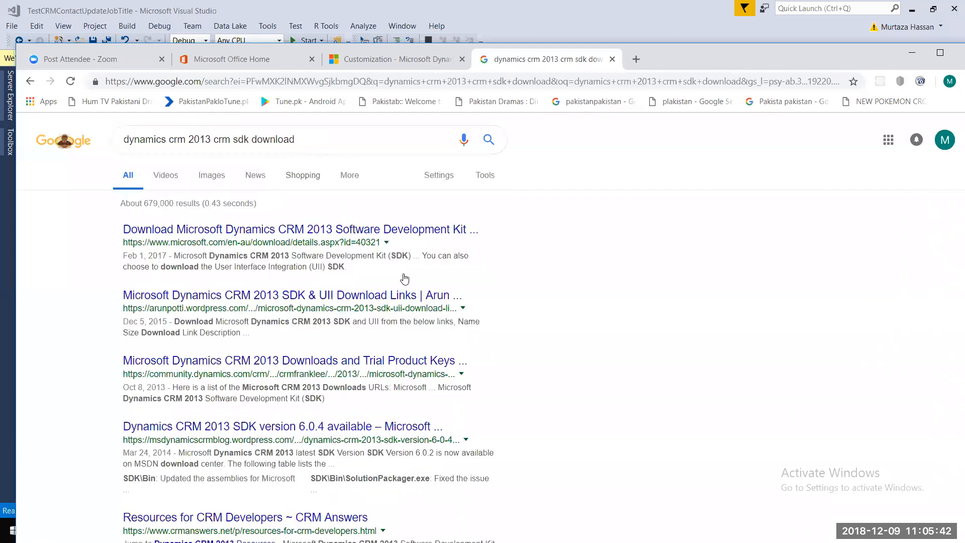
pyautogui.rightClick(393, 236)
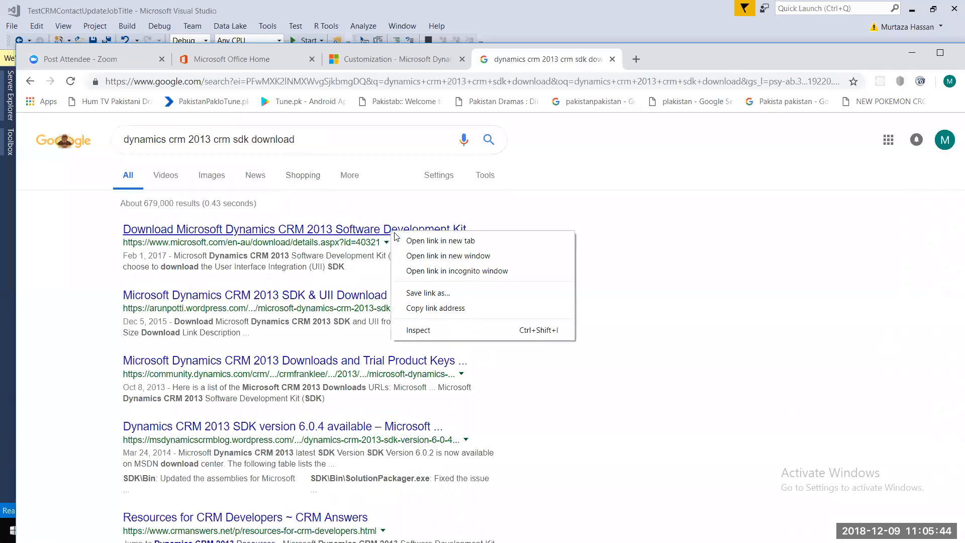
# - Open the CRM 2013 SDK download page in a new tab and start the download
pyautogui.click(420, 243)
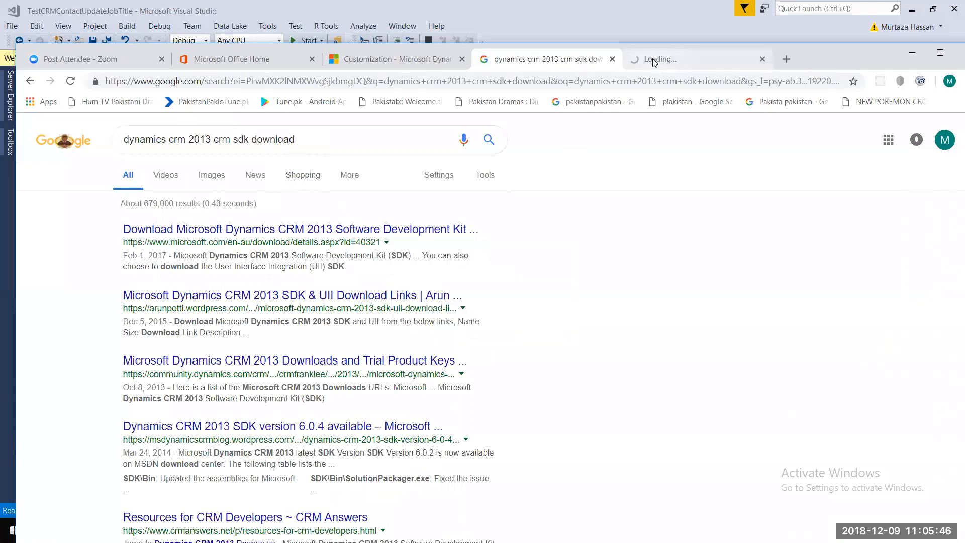
pyautogui.click(654, 61)
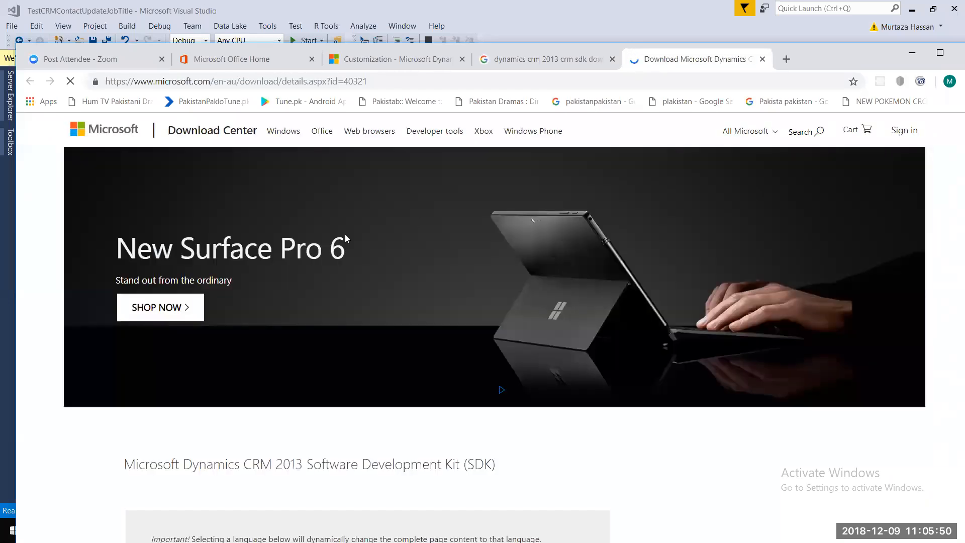
pyautogui.scroll(-3, 419, 337)
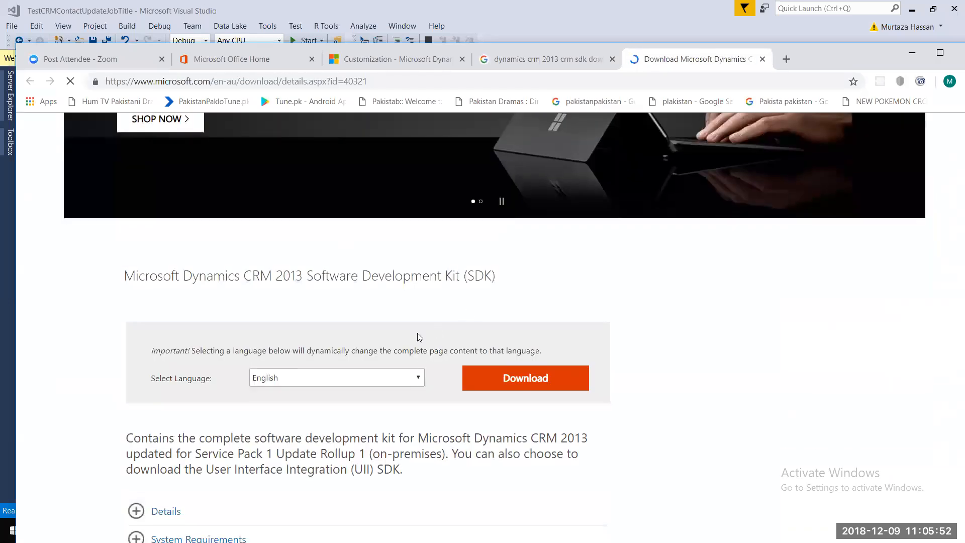
pyautogui.click(417, 377)
pyautogui.click(416, 377)
pyautogui.click(477, 379)
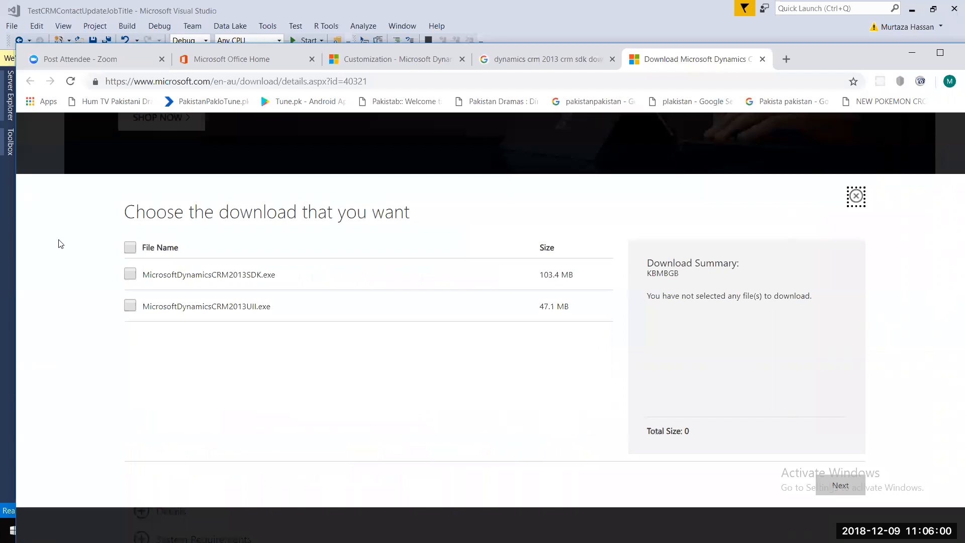
# - Download both MicrosoftDynamicsCRM2013SDK.exe and MicrosoftDynamicsCRM2013UII.exe and show them in their folder
pyautogui.click(130, 249)
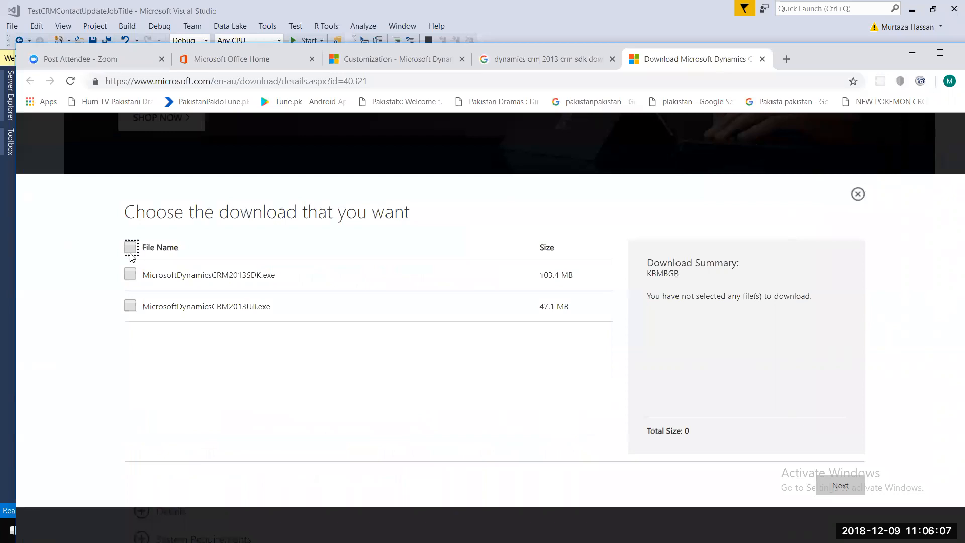
pyautogui.click(817, 491)
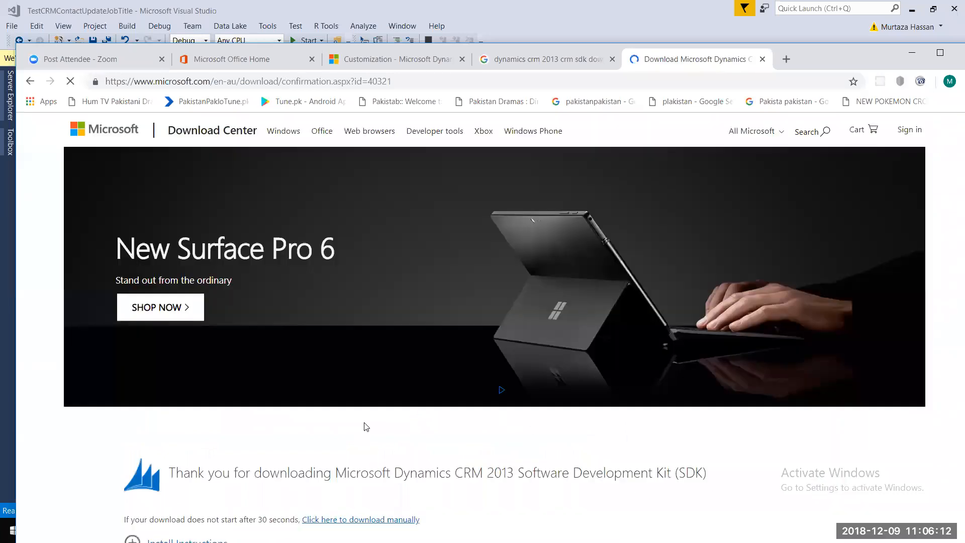
pyautogui.scroll(-6, 367, 427)
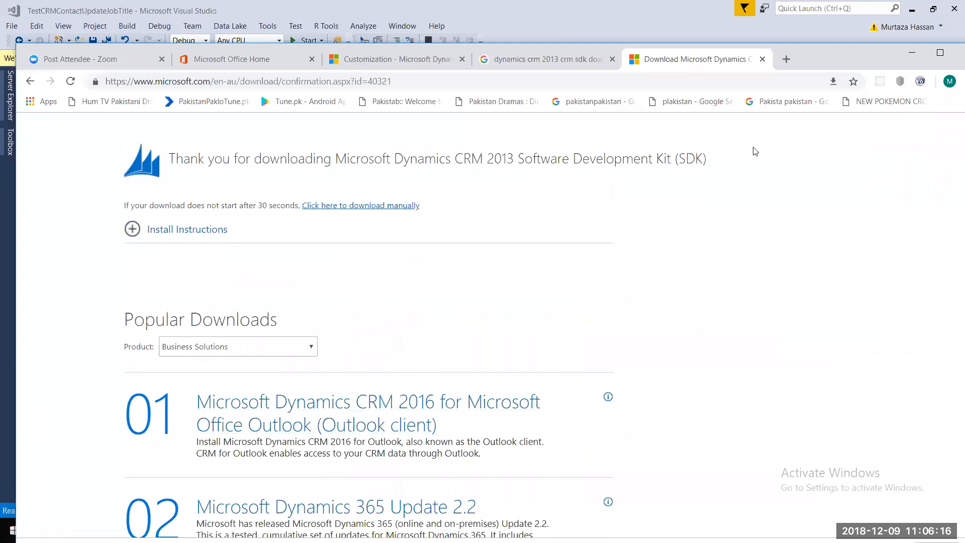
pyautogui.click(940, 52)
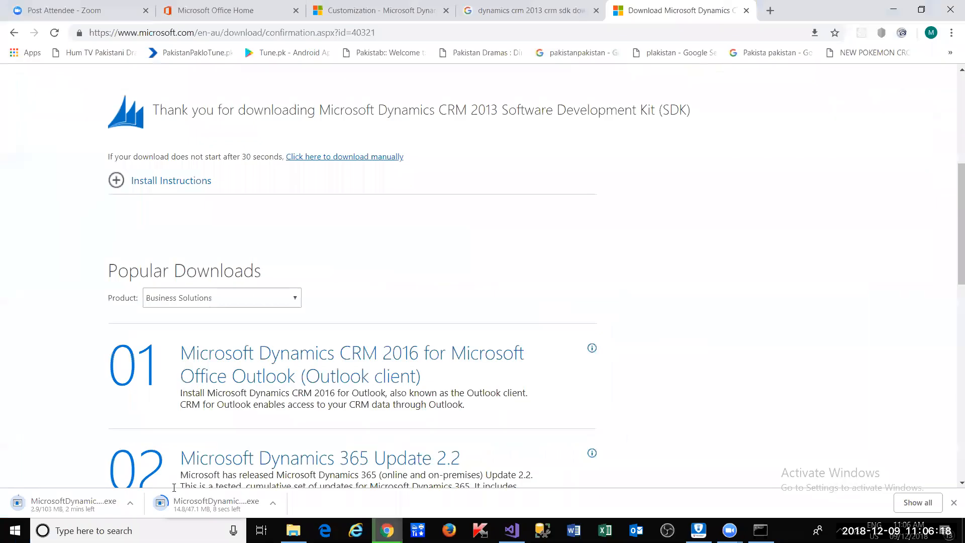
pyautogui.click(272, 503)
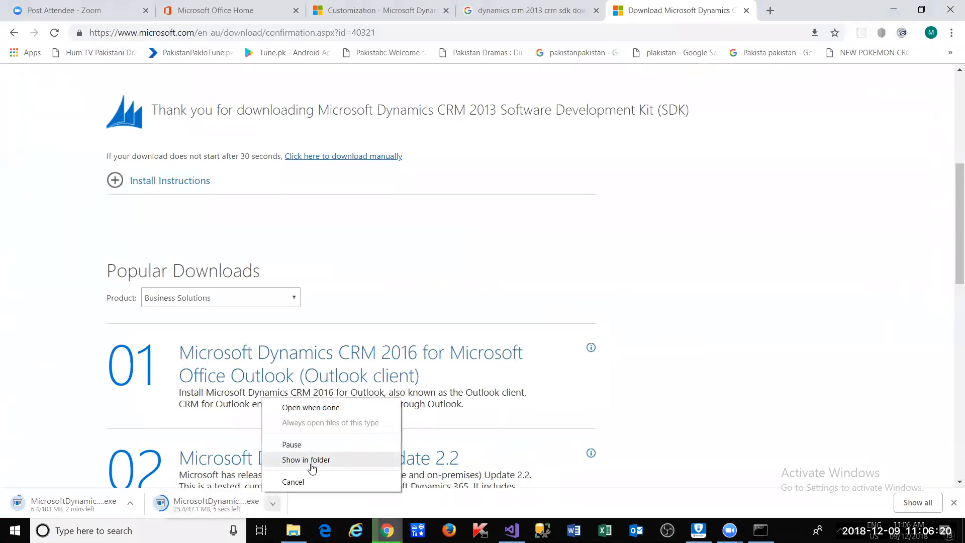
pyautogui.click(311, 461)
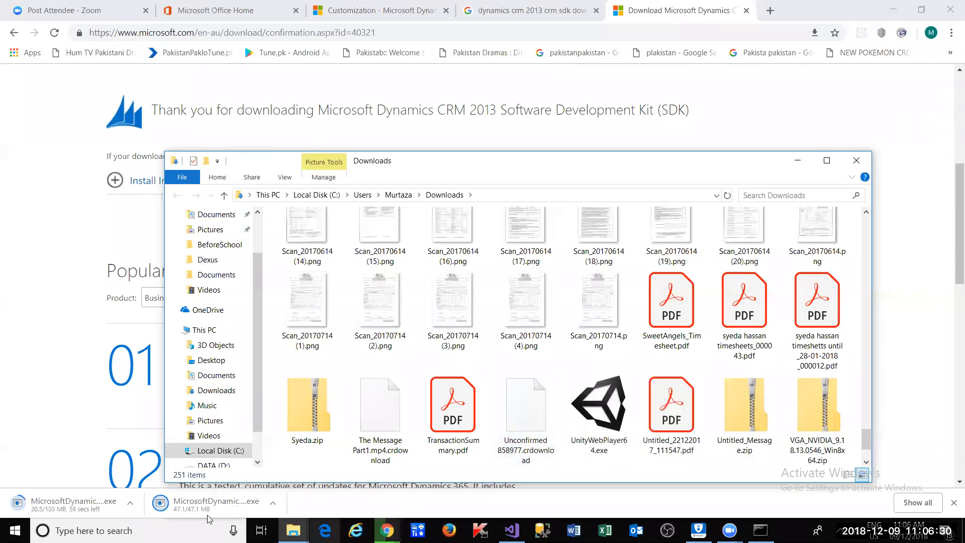
# - Show the downloaded UII installer in Downloads and cut it for moving
pyautogui.click(272, 503)
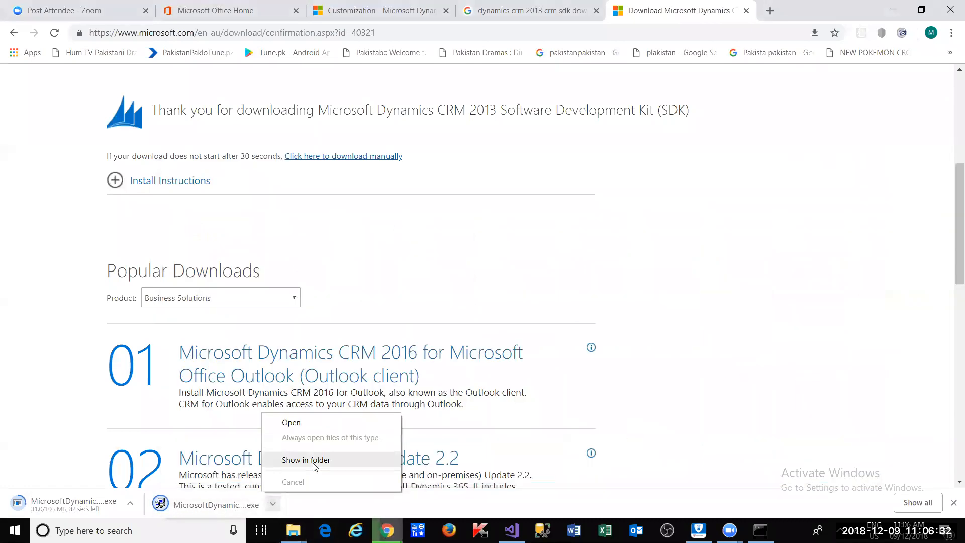
pyautogui.click(306, 460)
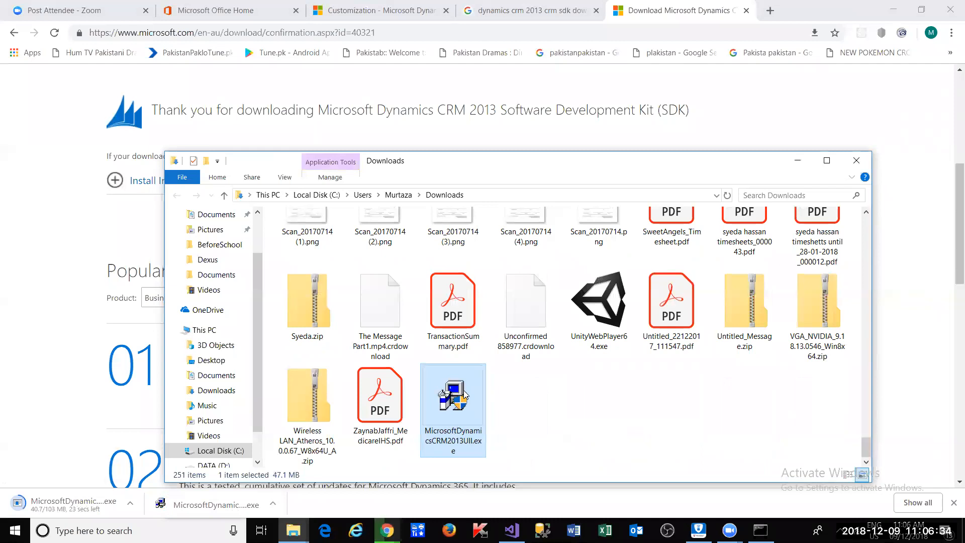
pyautogui.rightClick(462, 395)
pyautogui.click(490, 301)
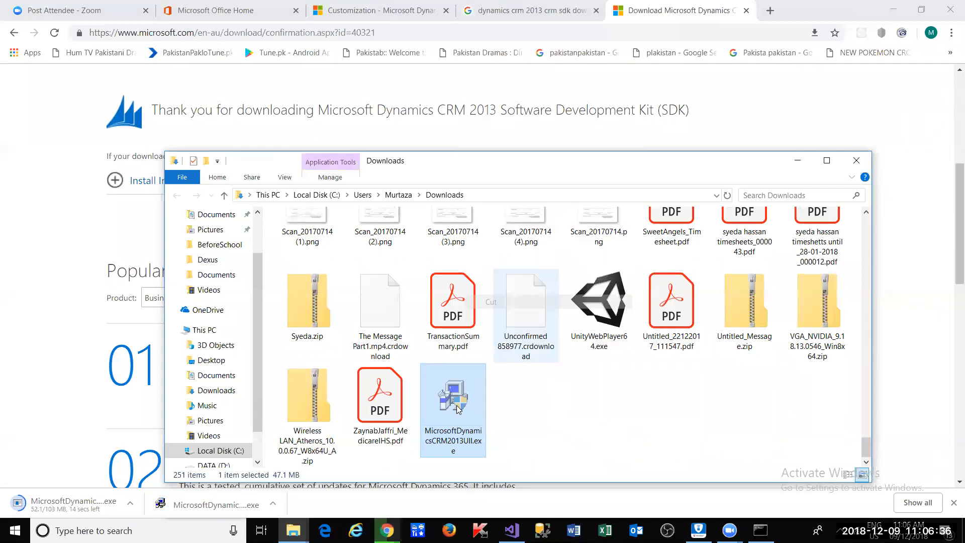
# - In a new File Explorer window, go to Downloads\SoftwareCourse\DynamicsCRM
pyautogui.click(294, 530)
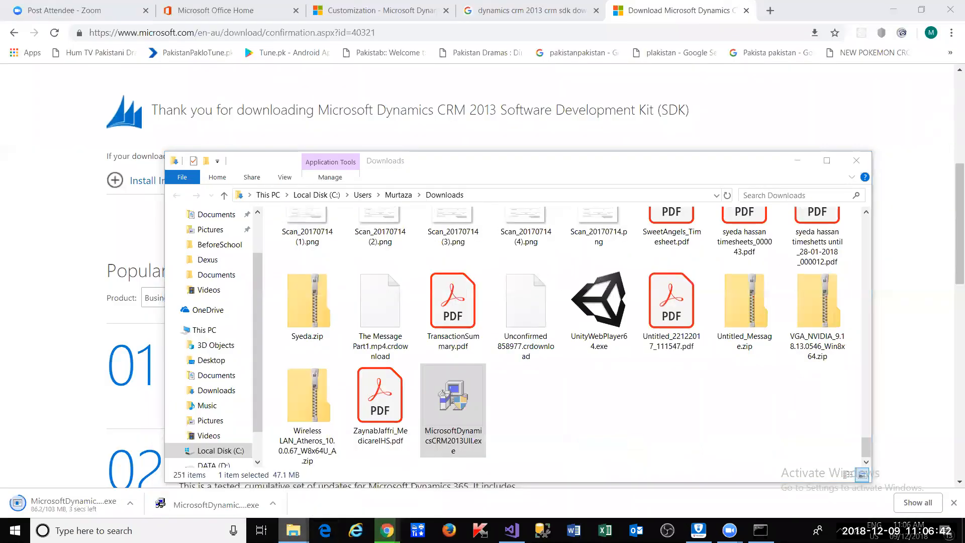
pyautogui.rightClick(294, 530)
pyautogui.click(306, 458)
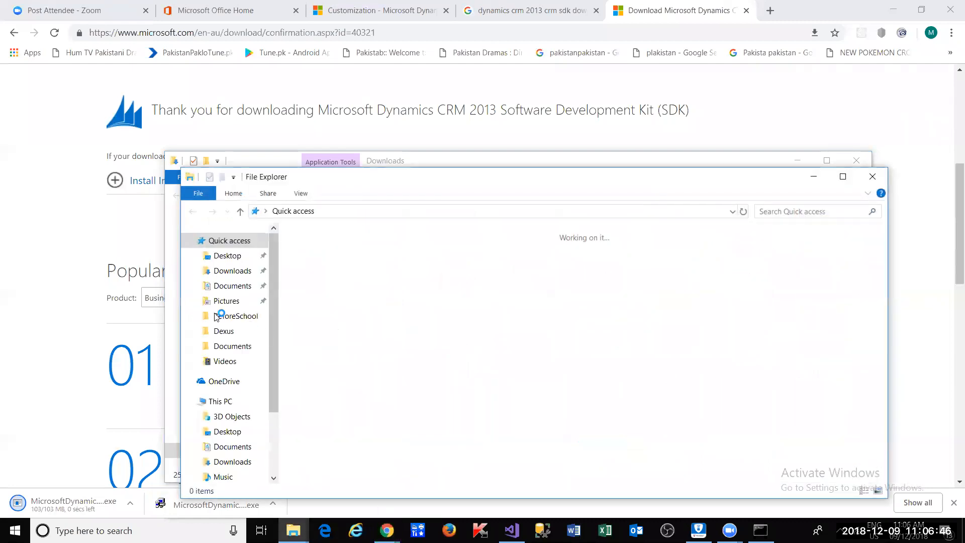
pyautogui.click(239, 274)
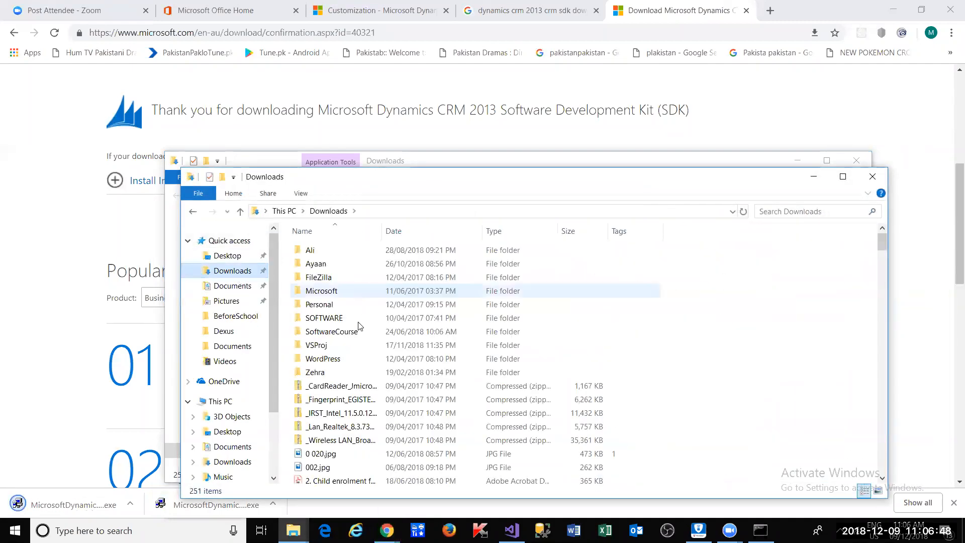
pyautogui.doubleClick(346, 318)
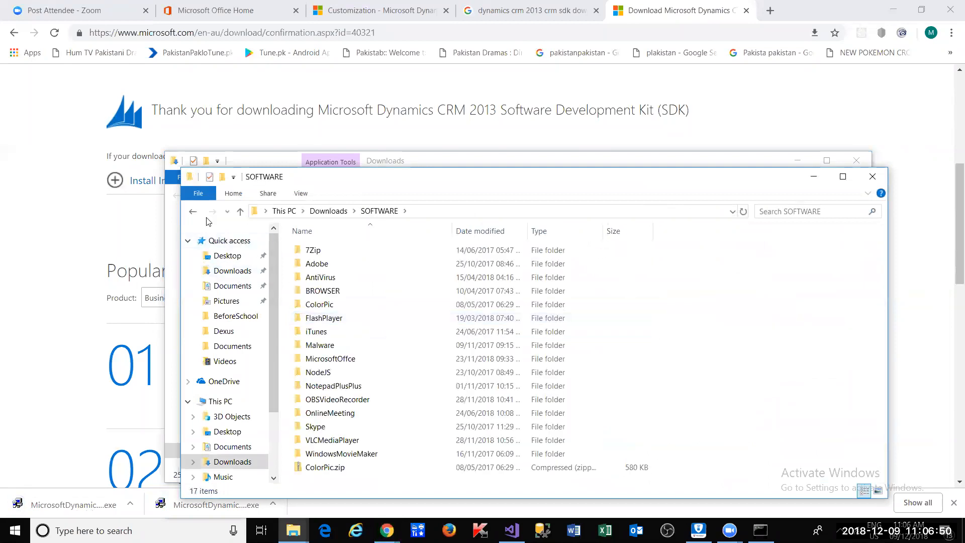
pyautogui.click(193, 212)
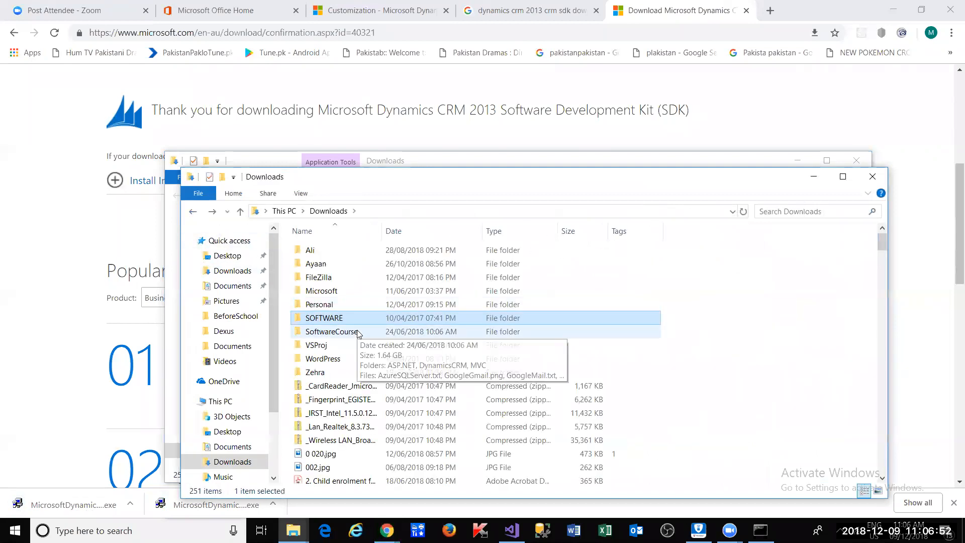
pyautogui.doubleClick(332, 332)
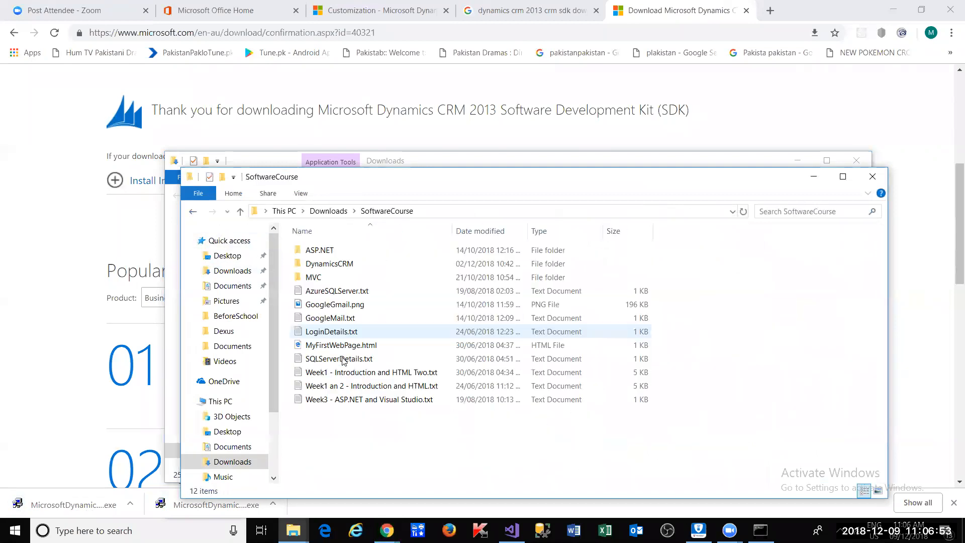
pyautogui.doubleClick(355, 268)
# - Create a new folder in DynamicsCRM and name it Session4
pyautogui.rightClick(348, 396)
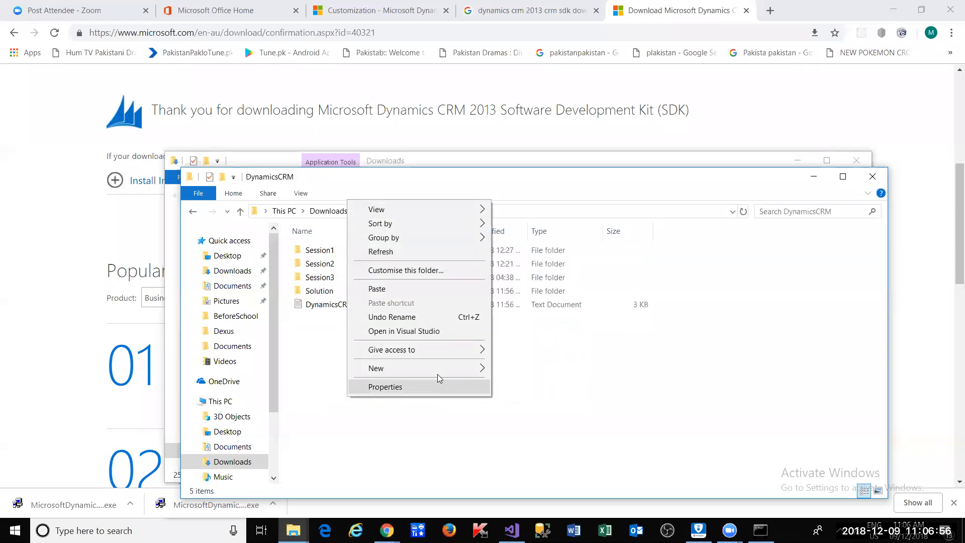
pyautogui.moveTo(437, 372)
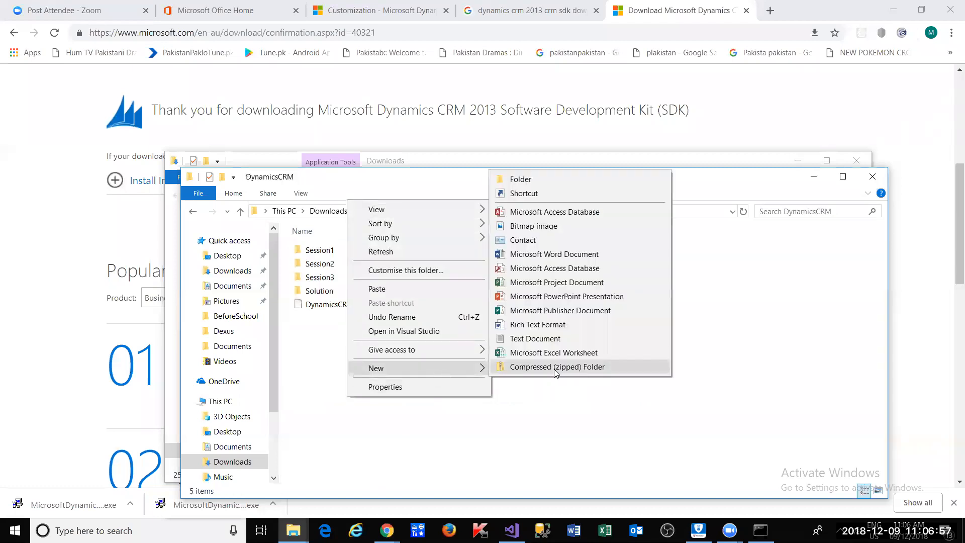
pyautogui.click(545, 179)
pyautogui.write('Session4')
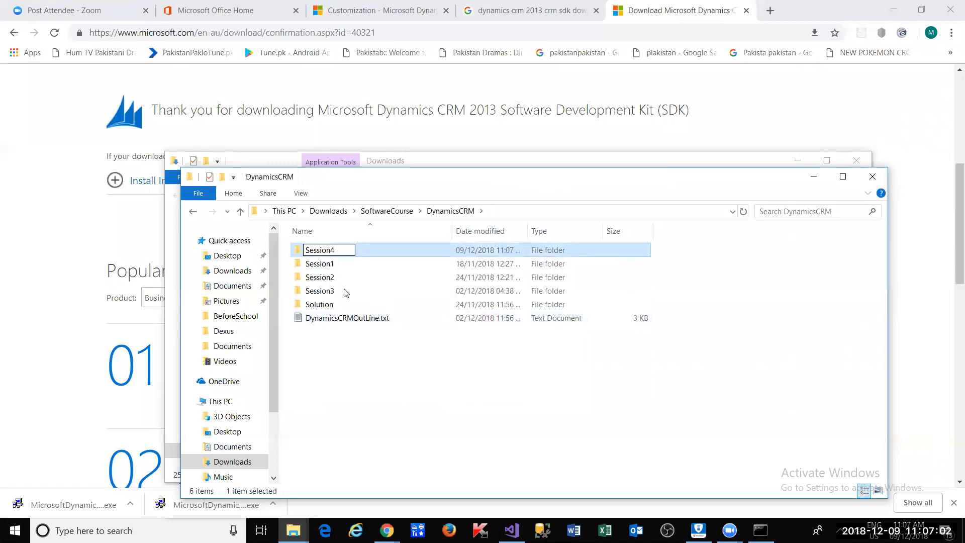
# - Open the Session4 folder and paste MicrosoftDynamicsCRM2013UII.exe into it
pyautogui.click(332, 262)
pyautogui.doubleClick(338, 294)
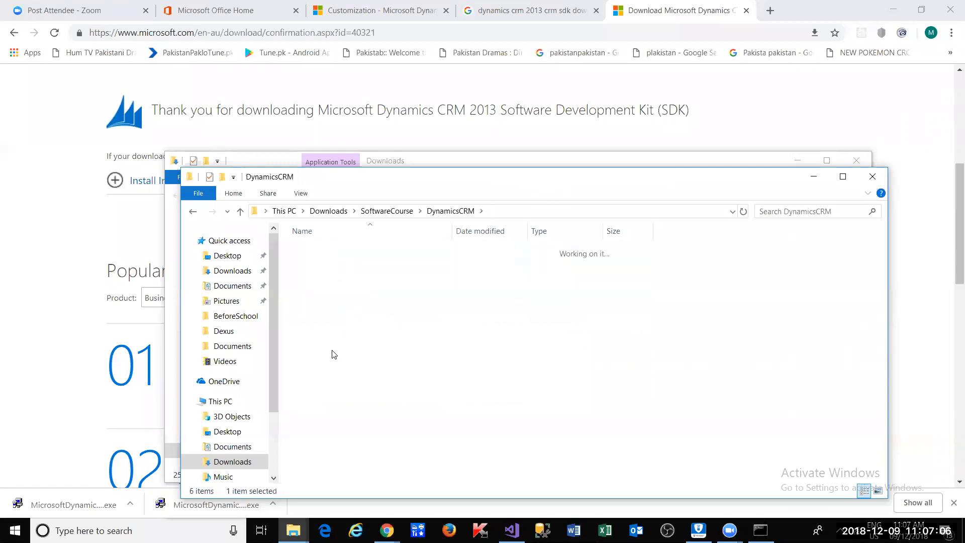
pyautogui.rightClick(332, 351)
pyautogui.click(394, 240)
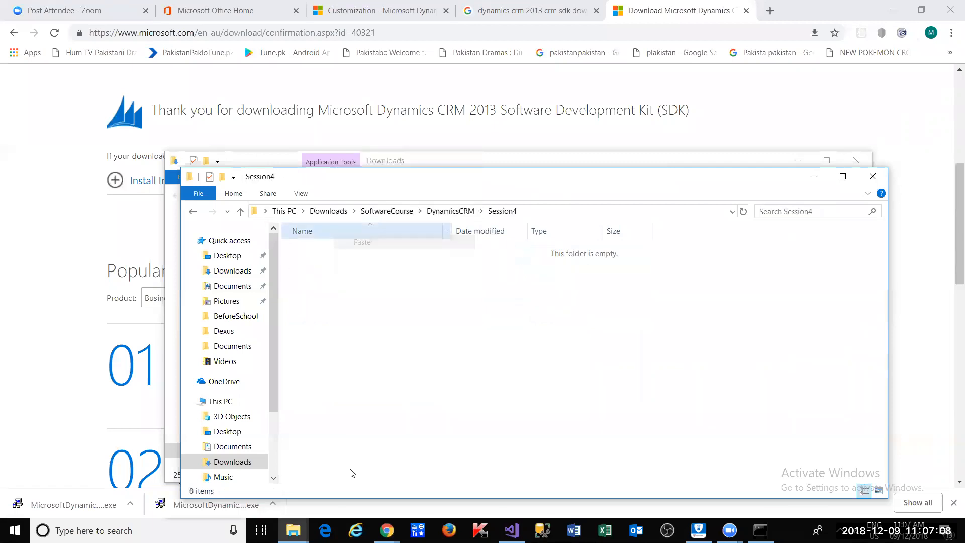
# - Cut MicrosoftDynamicsCRM2013SDK.exe from Downloads and paste it into Session4
pyautogui.click(130, 504)
pyautogui.click(162, 460)
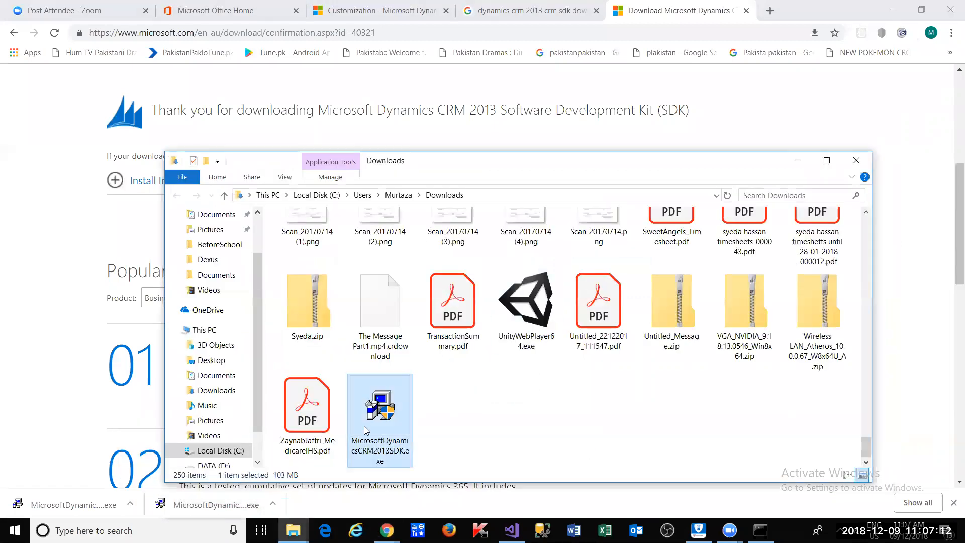
pyautogui.rightClick(364, 426)
pyautogui.click(402, 335)
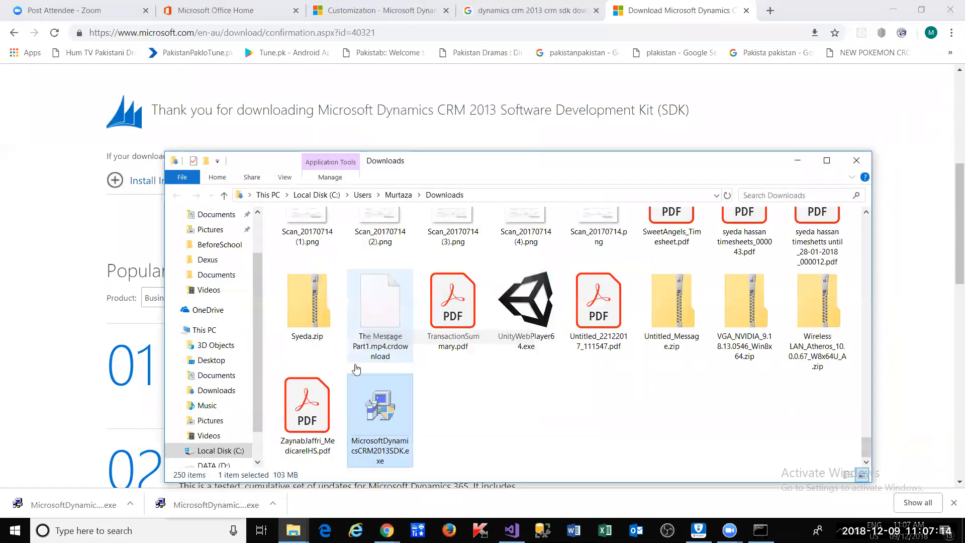
pyautogui.hotkey('alt', 'Tab')
pyautogui.hotkey('alt', 'Tab')
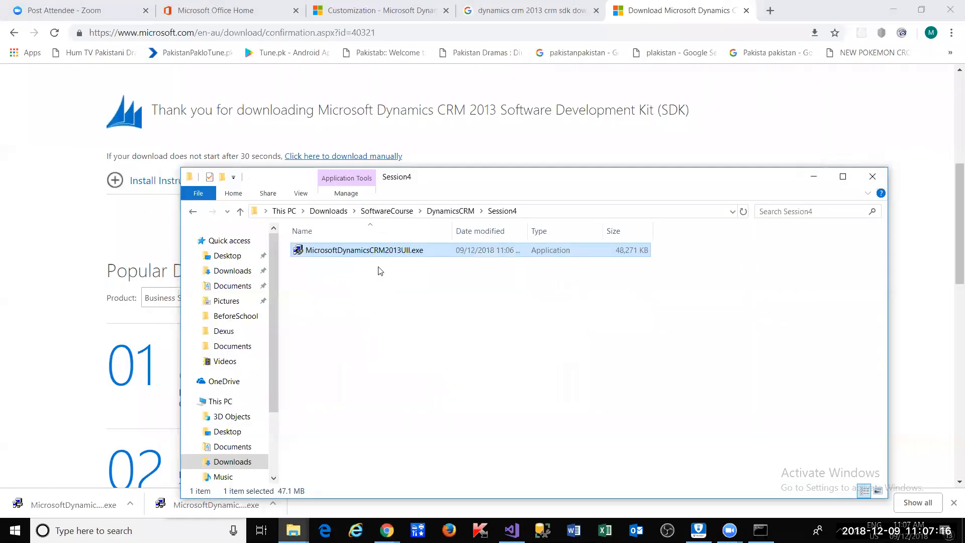
pyautogui.click(354, 291)
pyautogui.rightClick(354, 291)
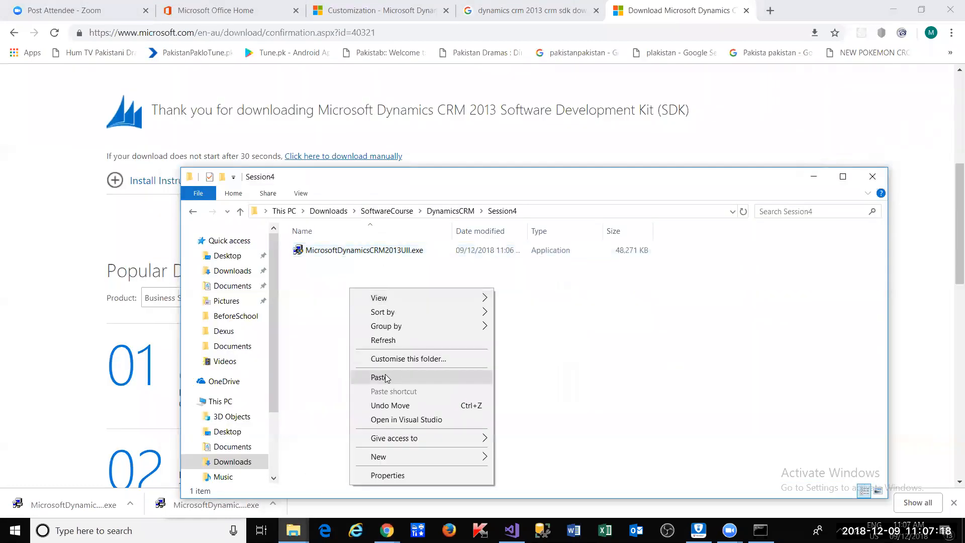
pyautogui.click(390, 373)
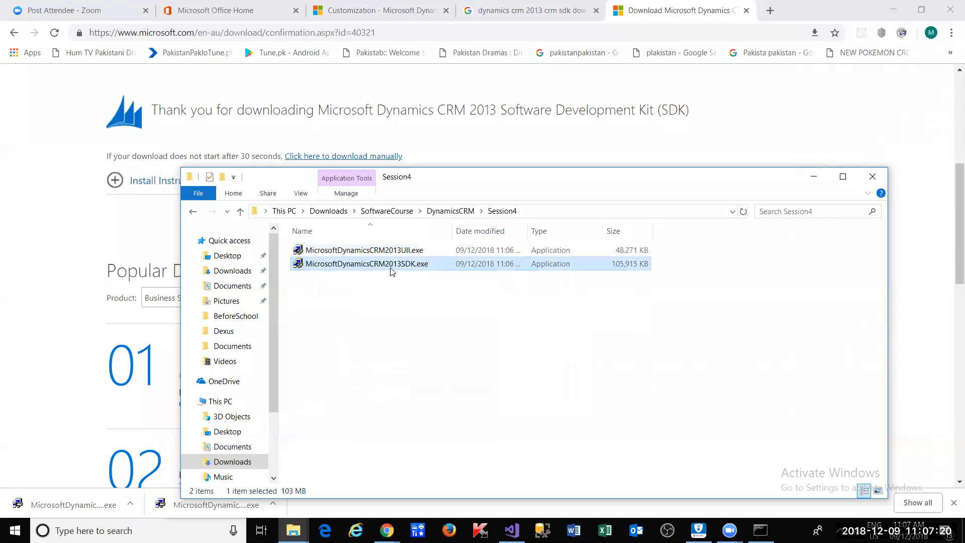
pyautogui.rightClick(392, 270)
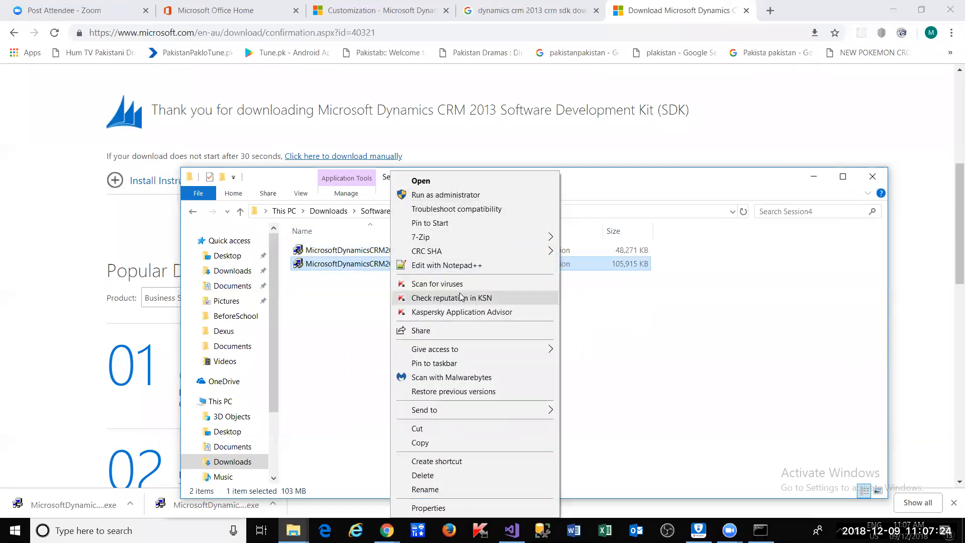
# - Run the SDK installer as administrator and accept the license terms
pyautogui.click(441, 196)
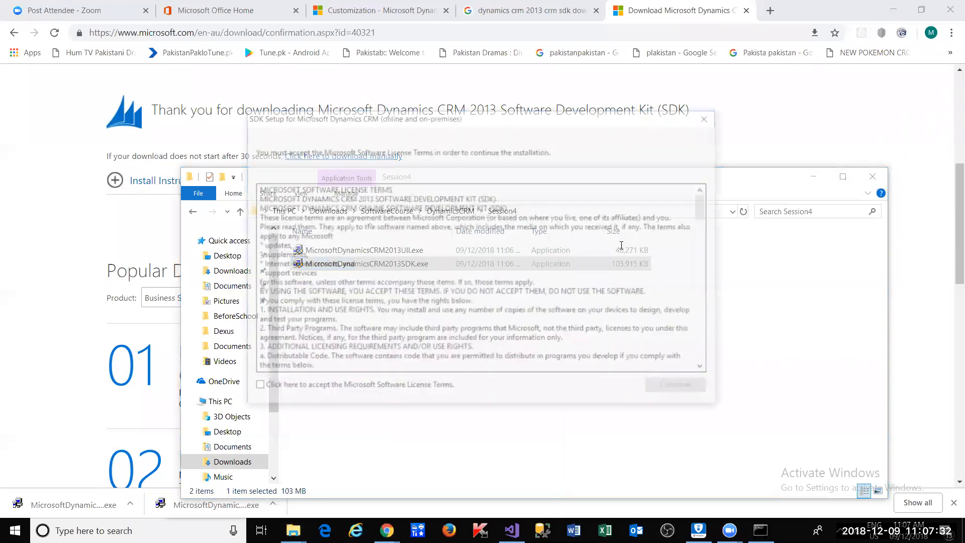
pyautogui.click(261, 391)
pyautogui.click(666, 393)
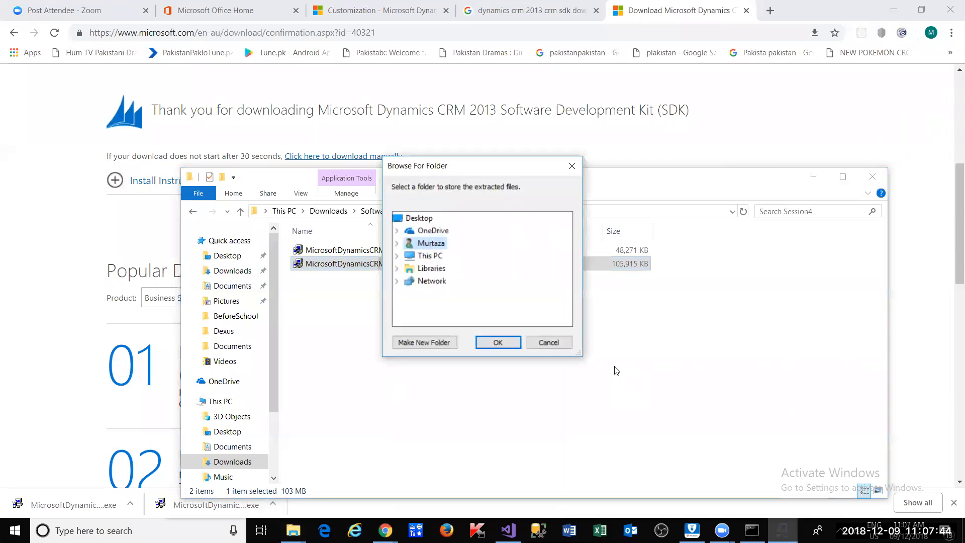
# - Browse the extraction folder chooser to Downloads\SoftwareCourse\DynamicsCRM\Session4
pyautogui.click(640, 210)
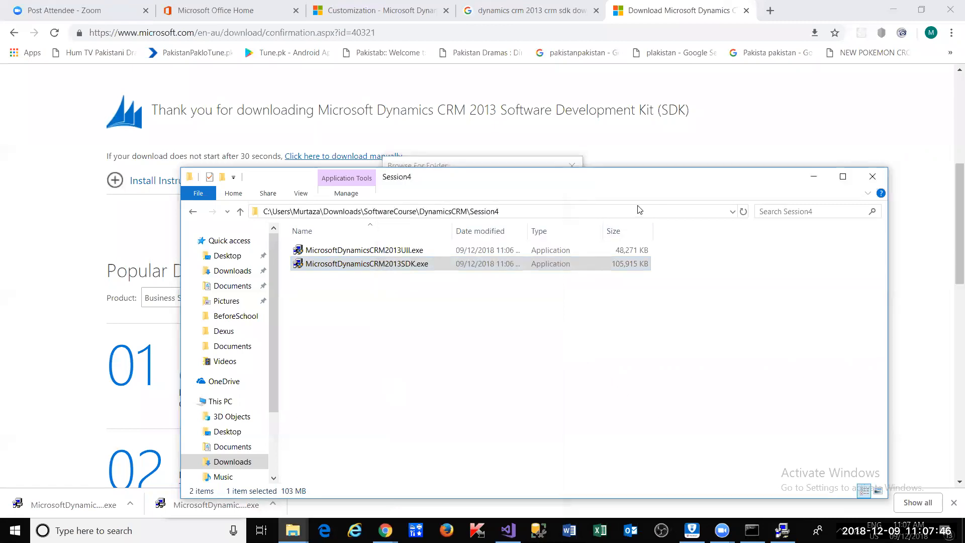
pyautogui.hotkey('alt', 'Tab')
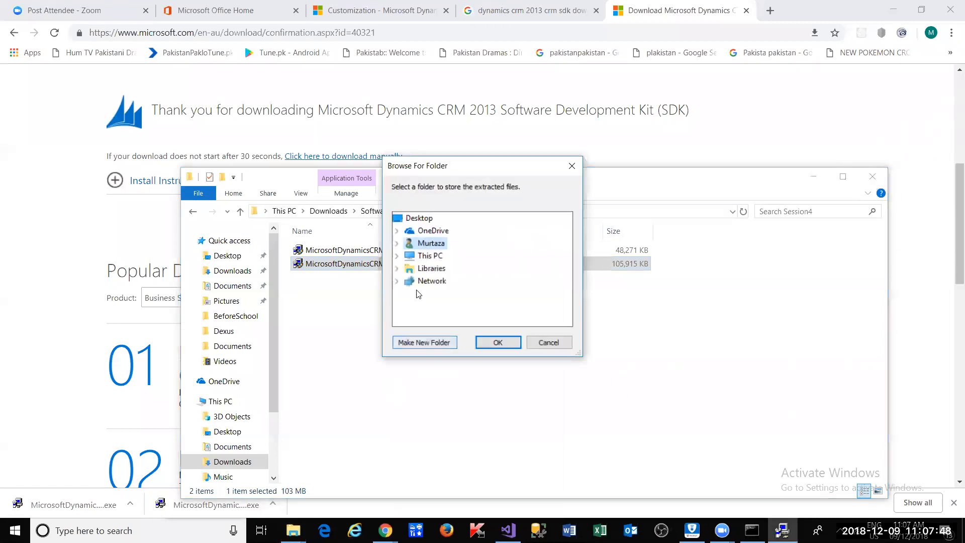
pyautogui.click(397, 244)
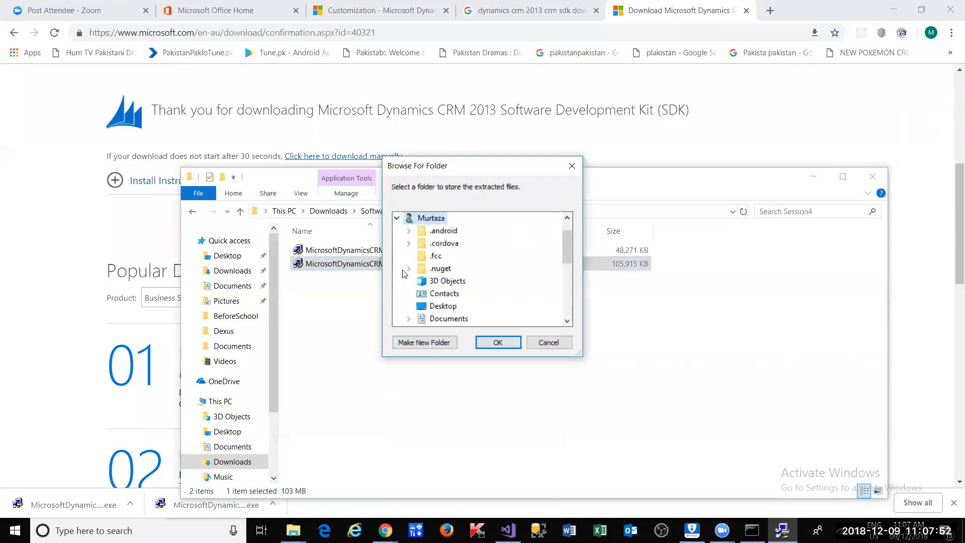
pyautogui.scroll(1, 407, 294)
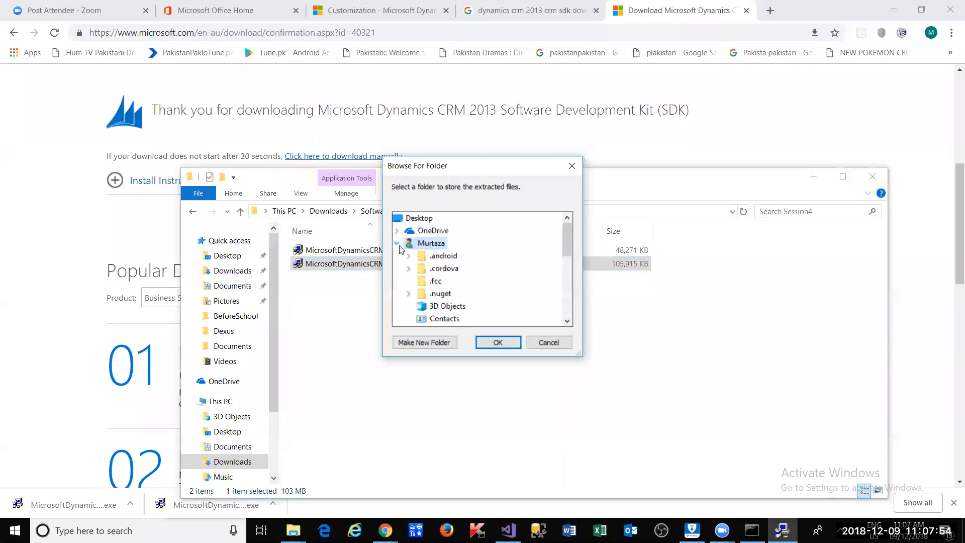
pyautogui.scroll(-2, 406, 266)
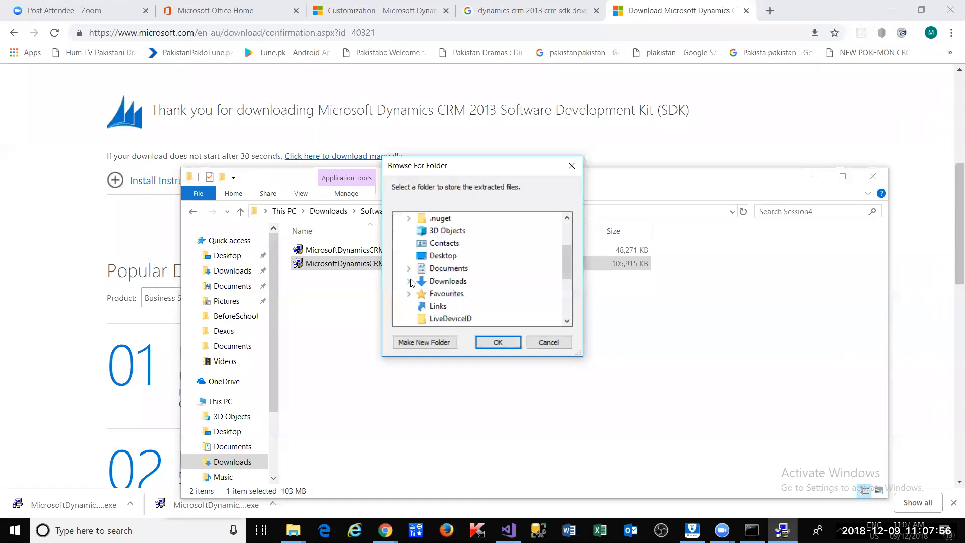
pyautogui.click(410, 281)
pyautogui.scroll(-1, 424, 267)
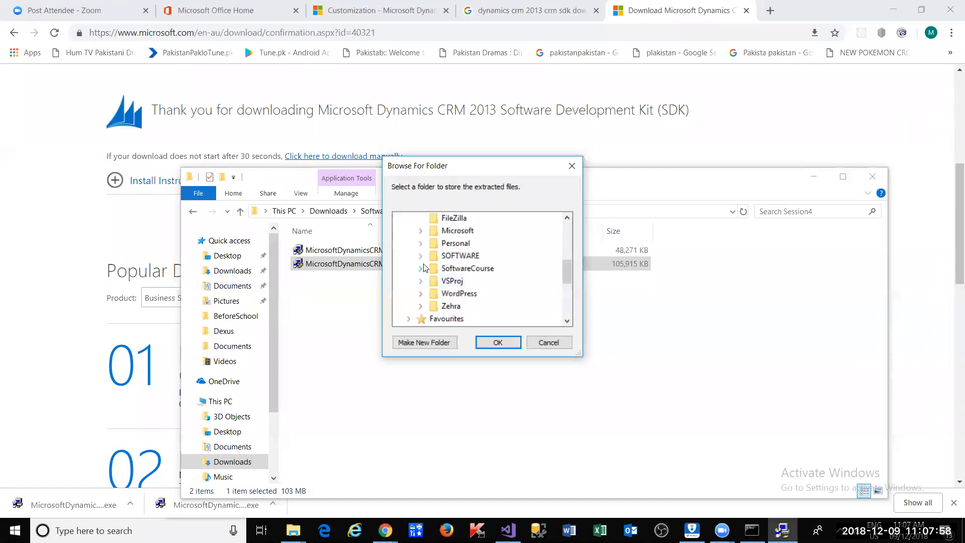
pyautogui.click(422, 268)
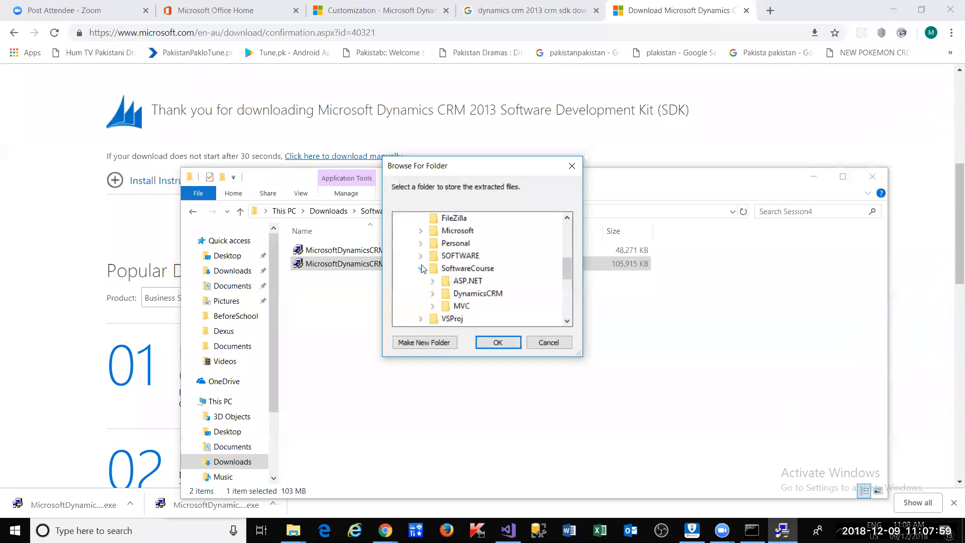
pyautogui.click(433, 295)
pyautogui.click(456, 306)
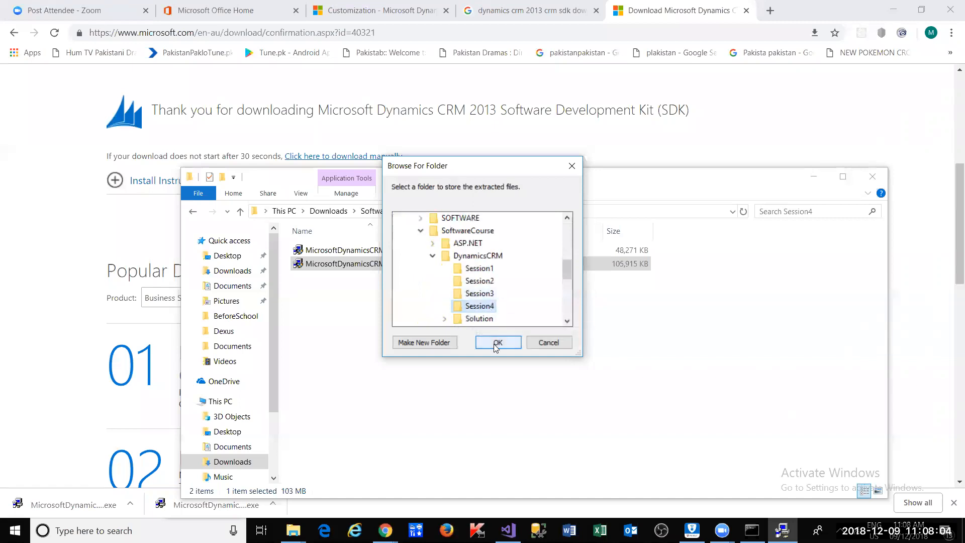
# - Make a new CRM2013SDK folder in Session4 and start extracting there
pyautogui.click(440, 343)
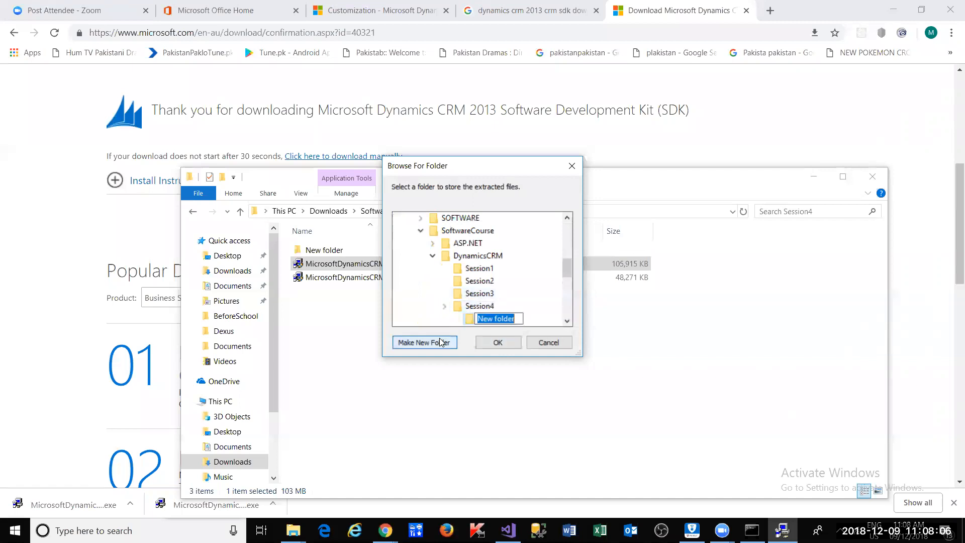
pyautogui.write('CRM')
pyautogui.press('BackSpace')
pyautogui.write('CRM201')
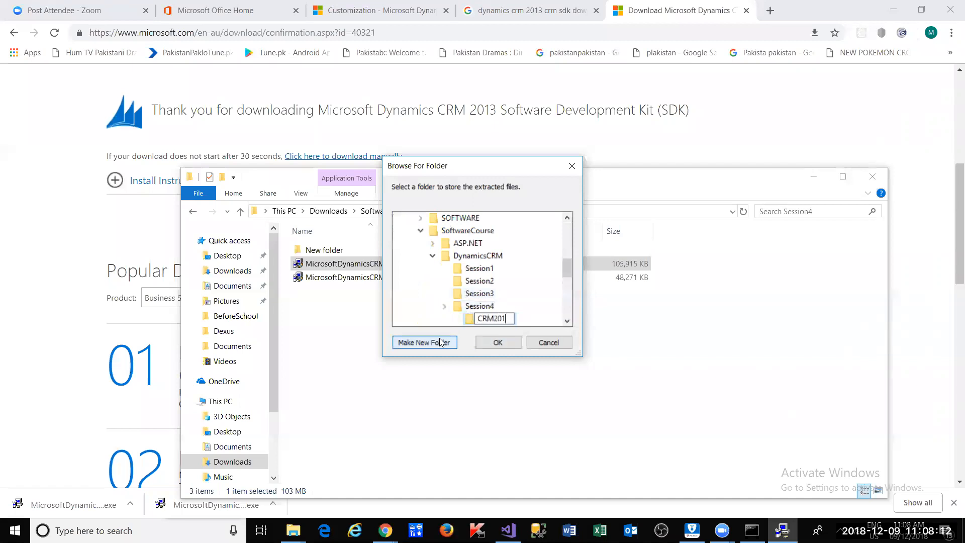
pyautogui.write('3SK')
pyautogui.press('BackSpace')
pyautogui.write('DK')
pyautogui.click(544, 309)
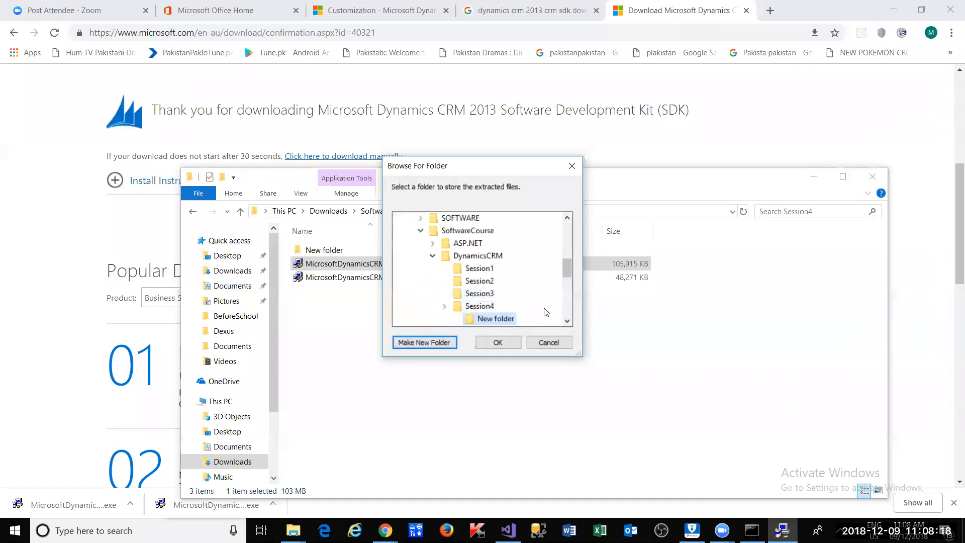
pyautogui.click(568, 323)
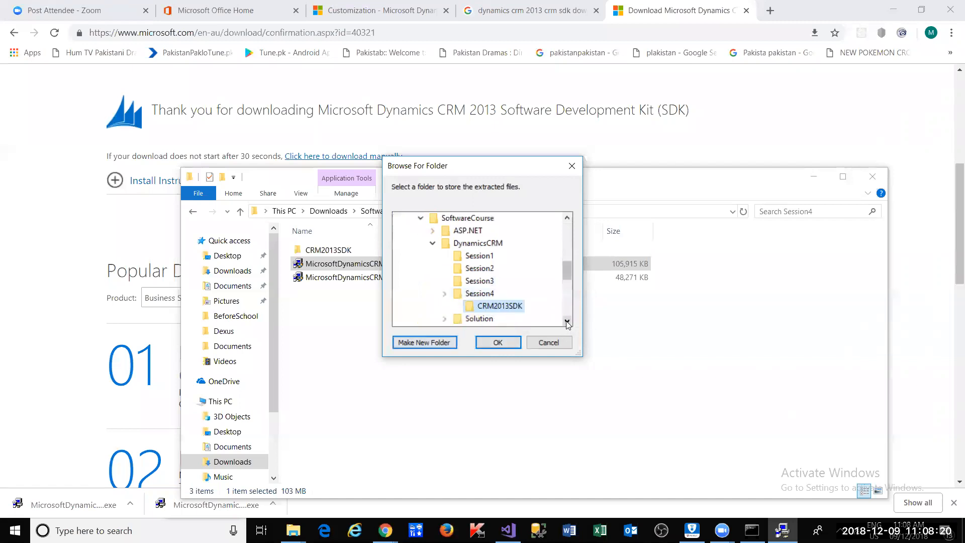
pyautogui.click(498, 343)
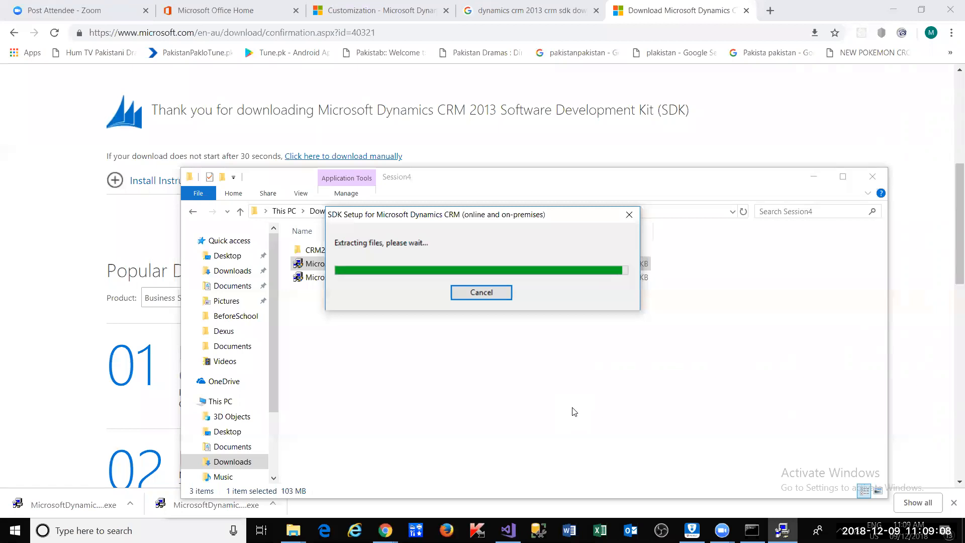
# - Dismiss the extraction message and launch PluginRegistration.exe from CRM2013SDK\SDK\Tools\PluginRegistration
pyautogui.click(589, 304)
pyautogui.doubleClick(349, 251)
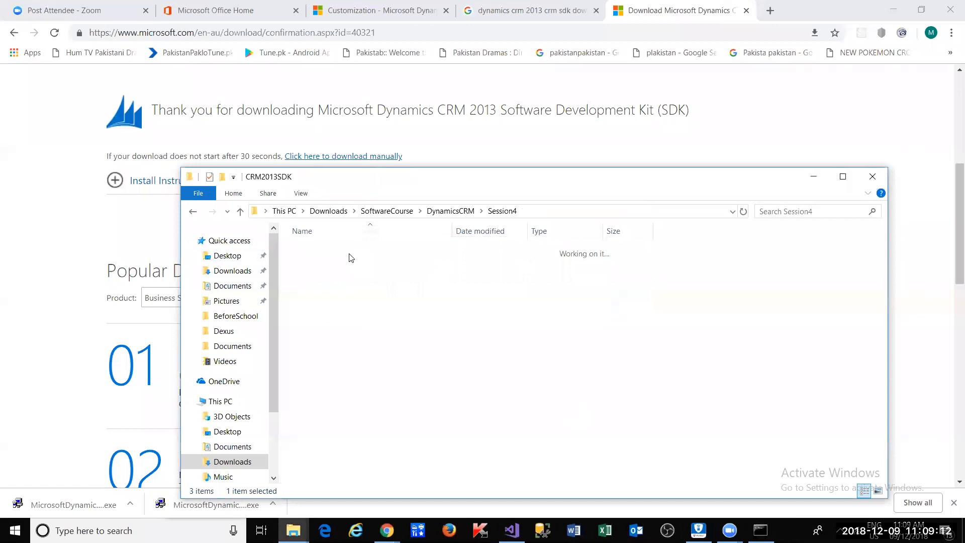
pyautogui.doubleClick(351, 251)
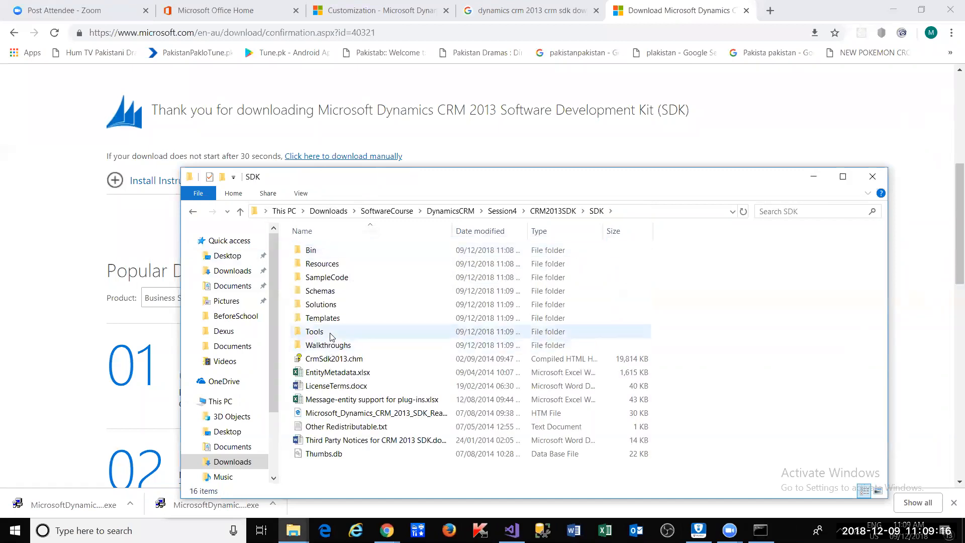
pyautogui.click(332, 335)
pyautogui.doubleClick(332, 336)
pyautogui.click(331, 332)
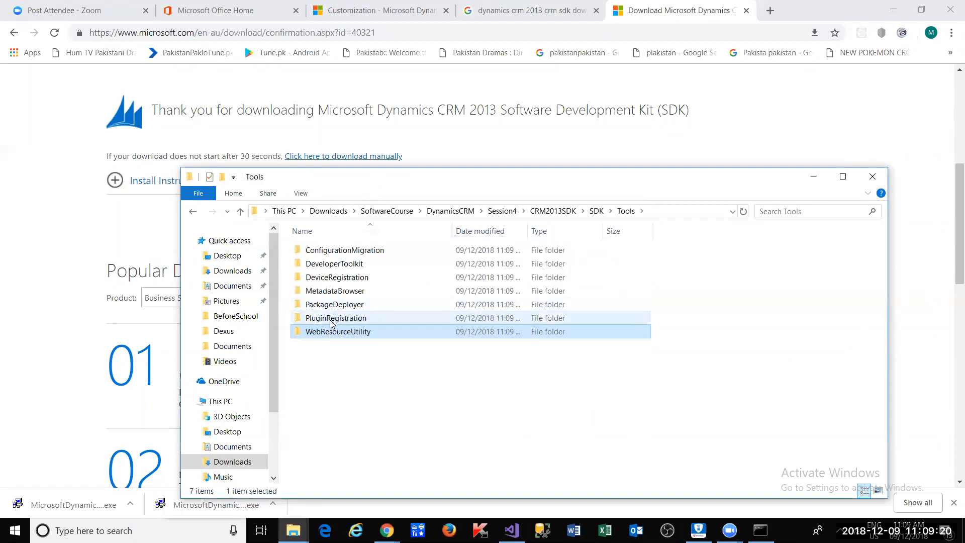
pyautogui.doubleClick(332, 322)
pyautogui.scroll(-10, 330, 320)
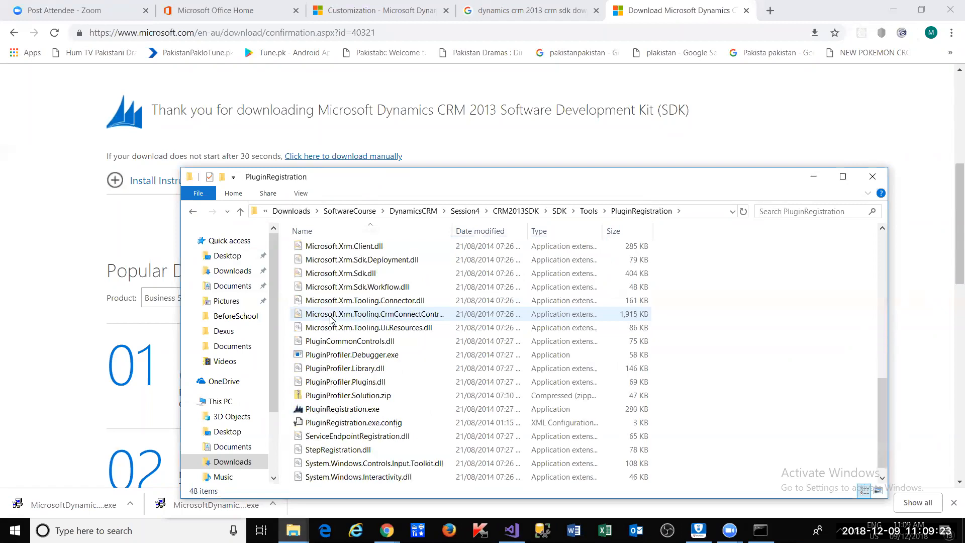
pyautogui.doubleClick(330, 408)
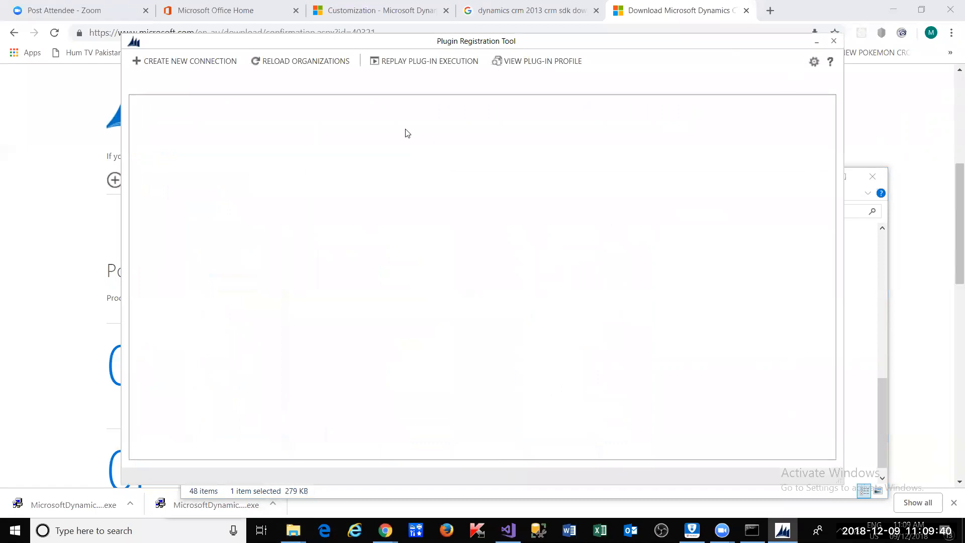
# - Start a new connection with Online deployment and the Asia Pacific Area region
pyautogui.click(231, 64)
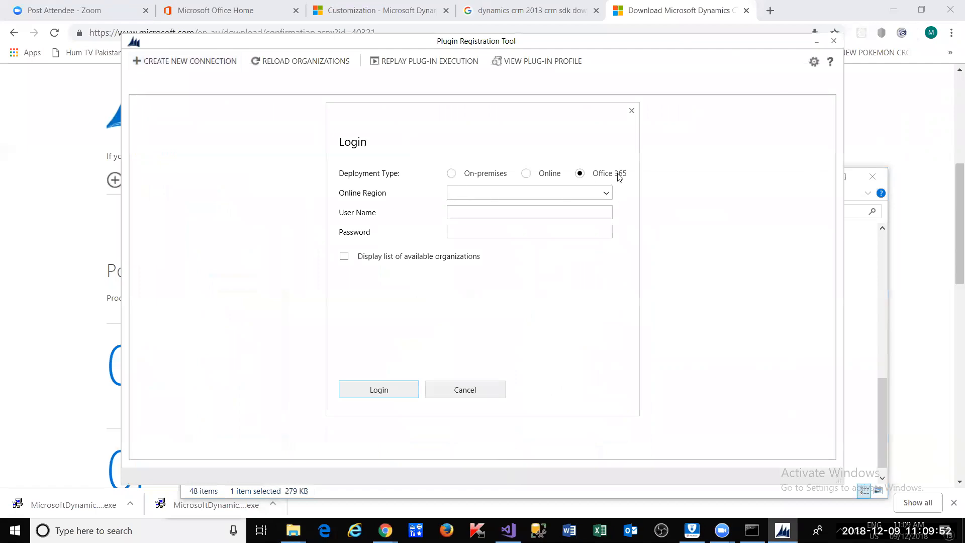
pyautogui.click(526, 177)
pyautogui.click(603, 194)
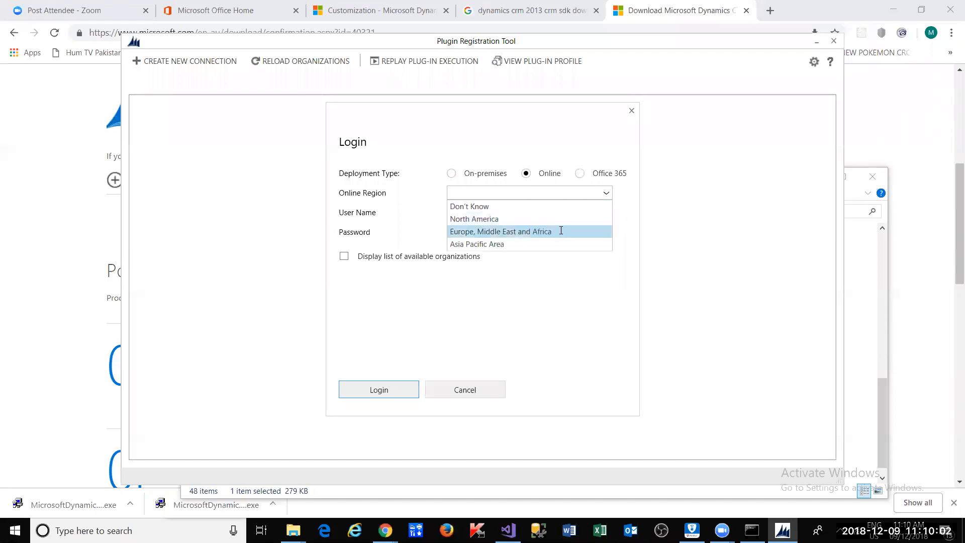
pyautogui.click(560, 231)
pyautogui.click(596, 193)
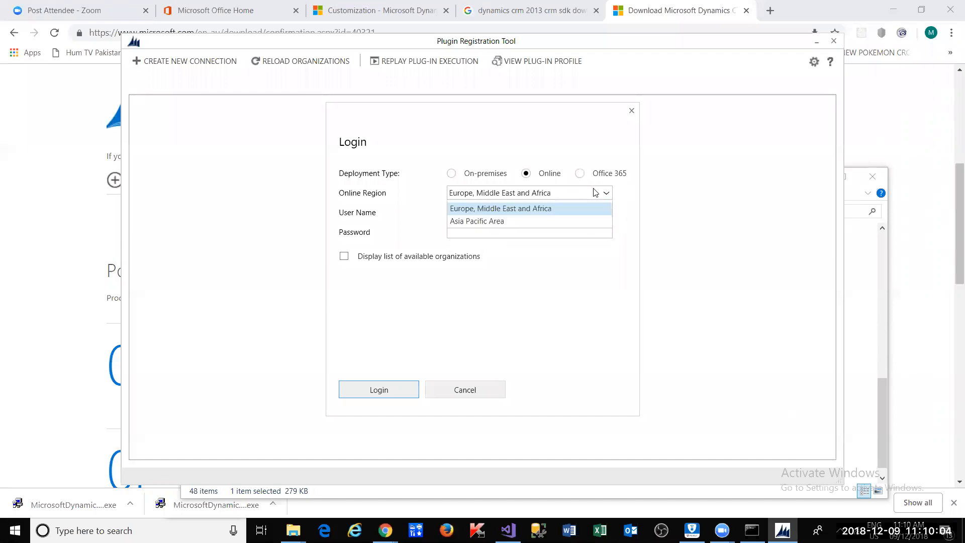
pyautogui.click(554, 241)
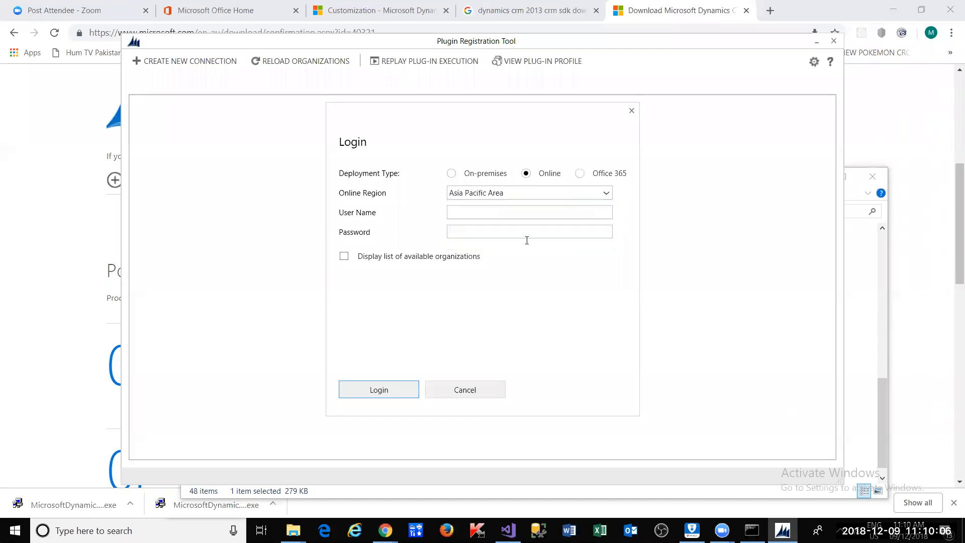
# - Enter the admin account's user name and password and submit the login
pyautogui.click(489, 216)
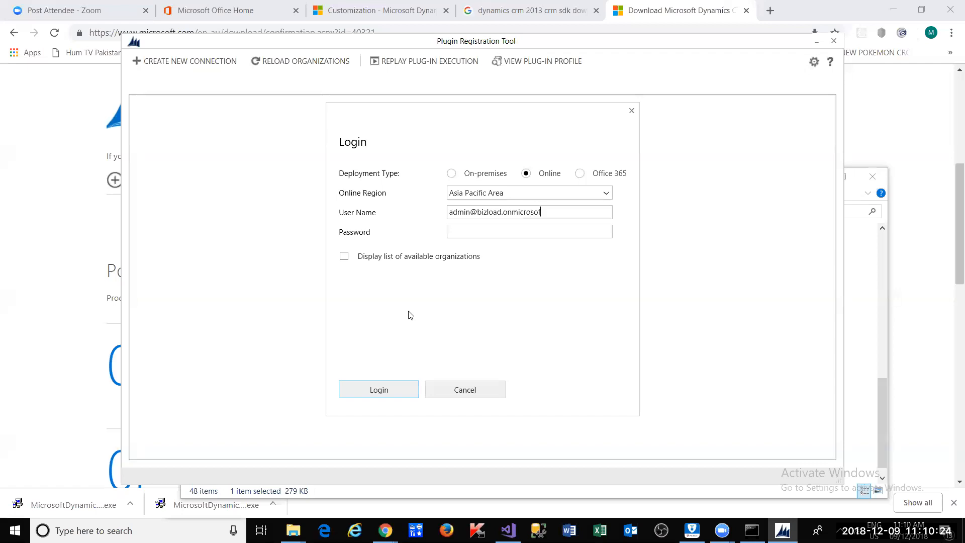
pyautogui.press('Tab')
pyautogui.write('*********')
pyautogui.click(377, 387)
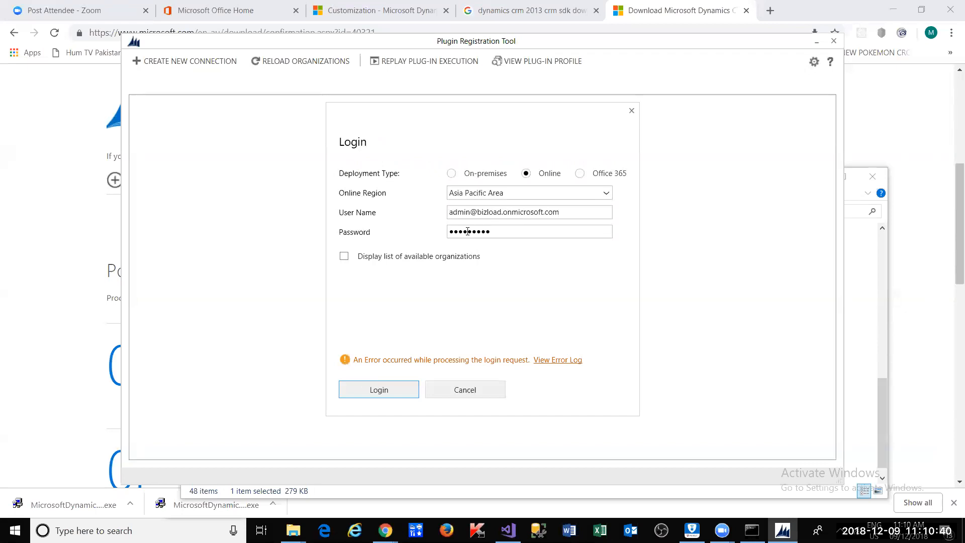
# - Retry the login as Office 365, then close the Default Solution browser window
pyautogui.click(580, 174)
pyautogui.click(389, 390)
pyautogui.moveTo(386, 531)
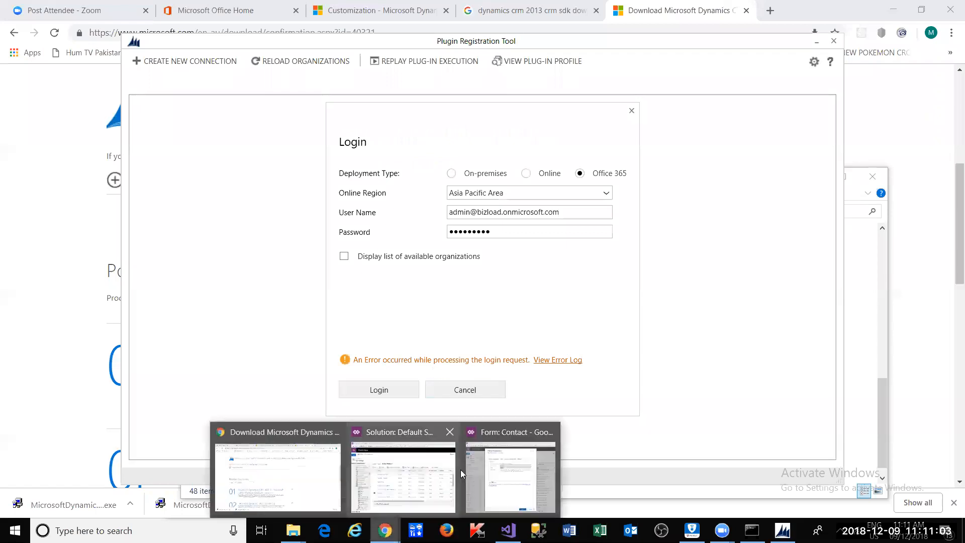
pyautogui.click(426, 446)
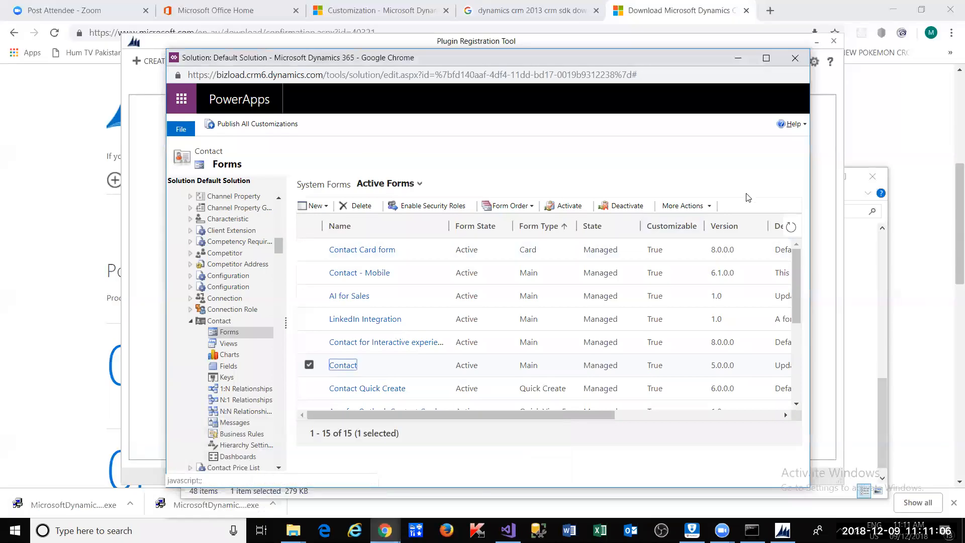
pyautogui.click(798, 62)
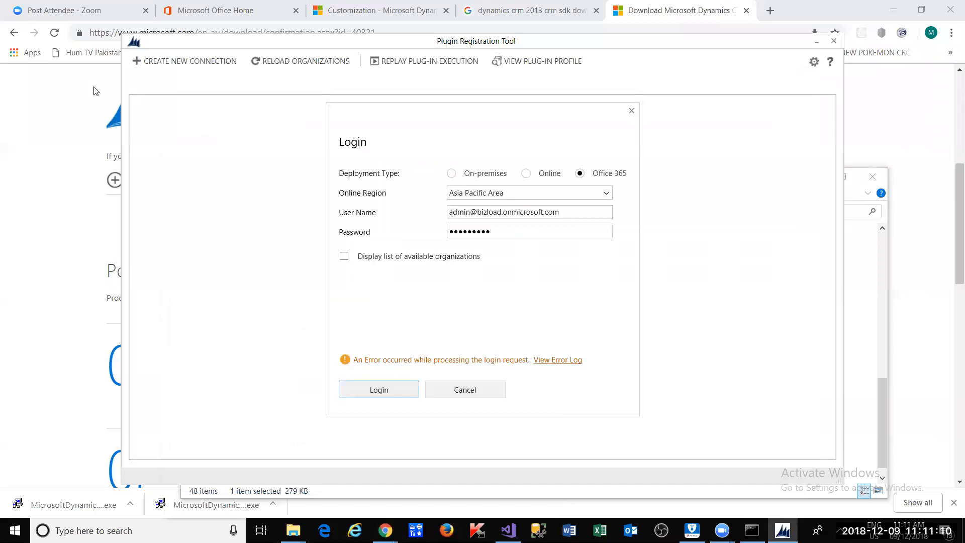
pyautogui.click(774, 4)
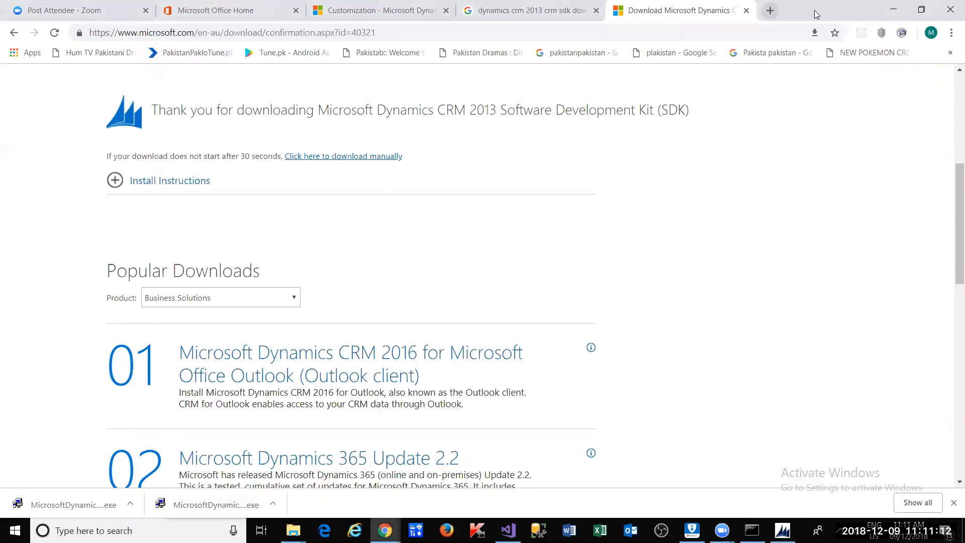
# - Check the signed-in account and open the My account panel on Office 365 home
pyautogui.moveTo(811, 10); pyautogui.dragTo(790, 135)
pyautogui.click(396, 139)
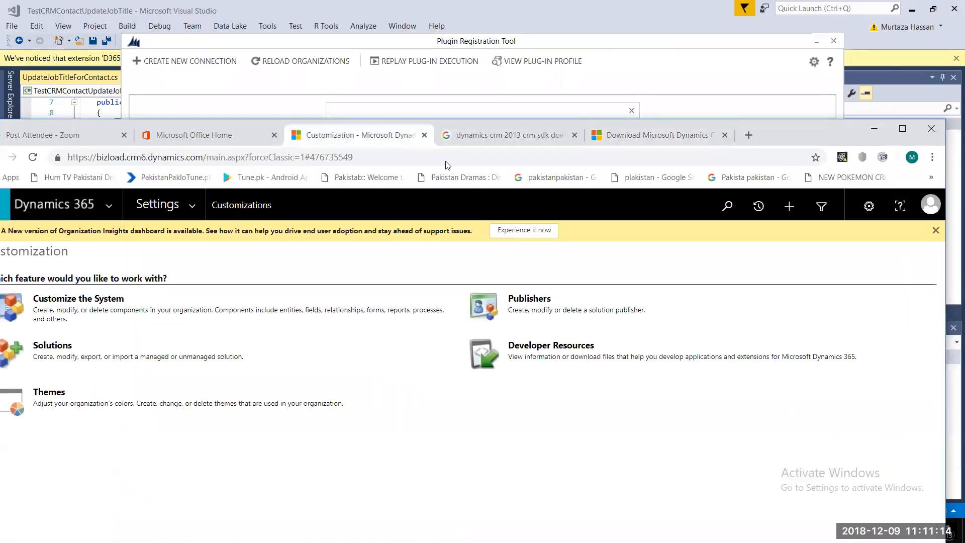
pyautogui.click(931, 205)
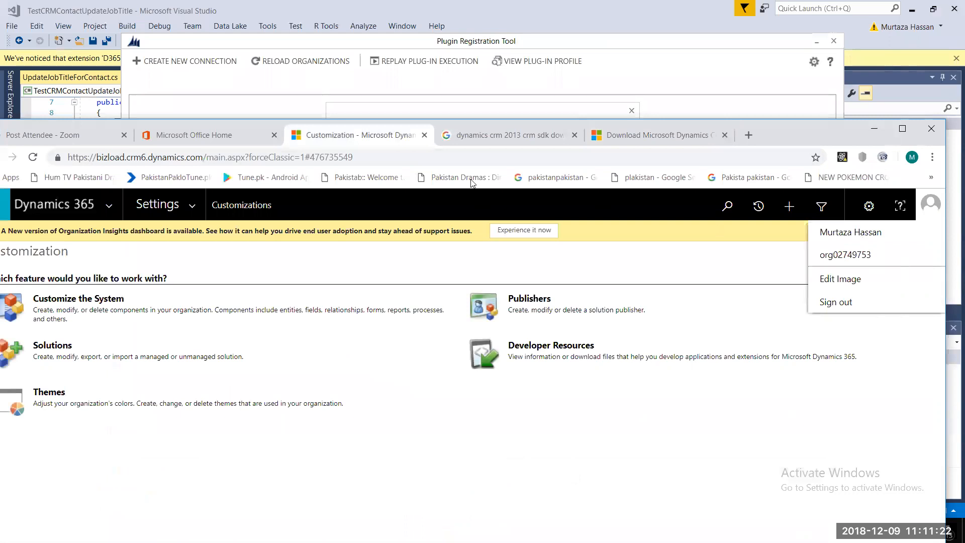
pyautogui.click(174, 133)
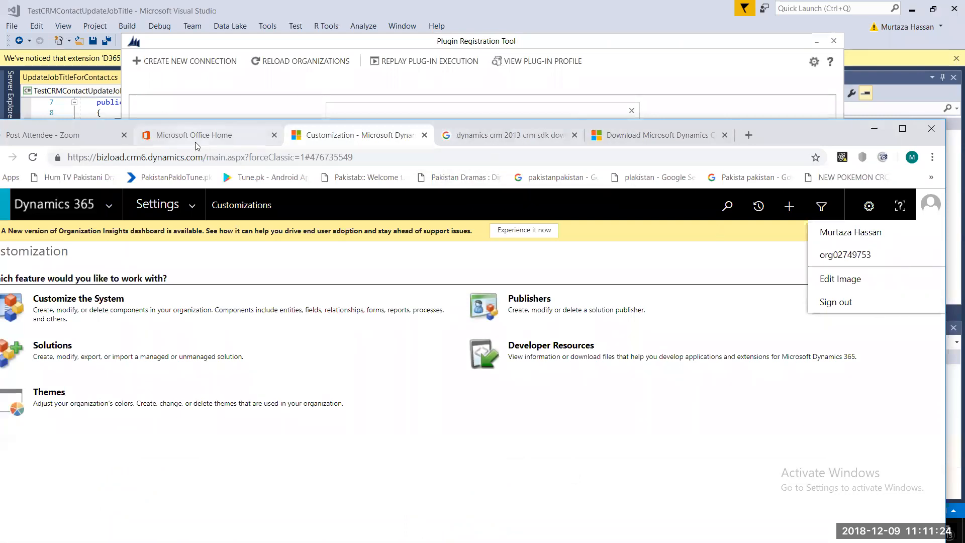
pyautogui.click(931, 204)
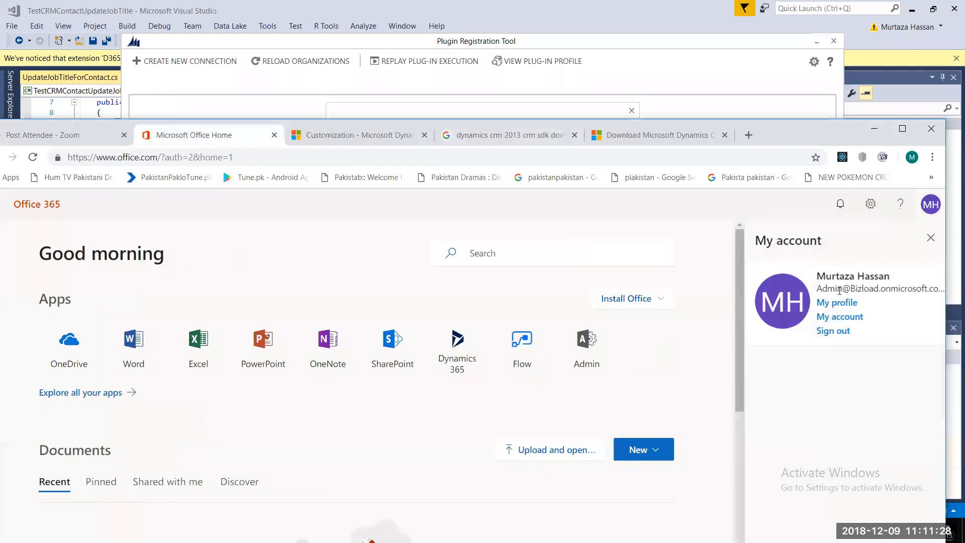
# - Copy the account's sign-in address and paste it over the login dialog's user name
pyautogui.moveTo(820, 295); pyautogui.dragTo(941, 292)
pyautogui.moveTo(818, 287); pyautogui.dragTo(941, 286)
pyautogui.tripleClick(938, 289)
pyautogui.hotkey('ctrl', 'c')
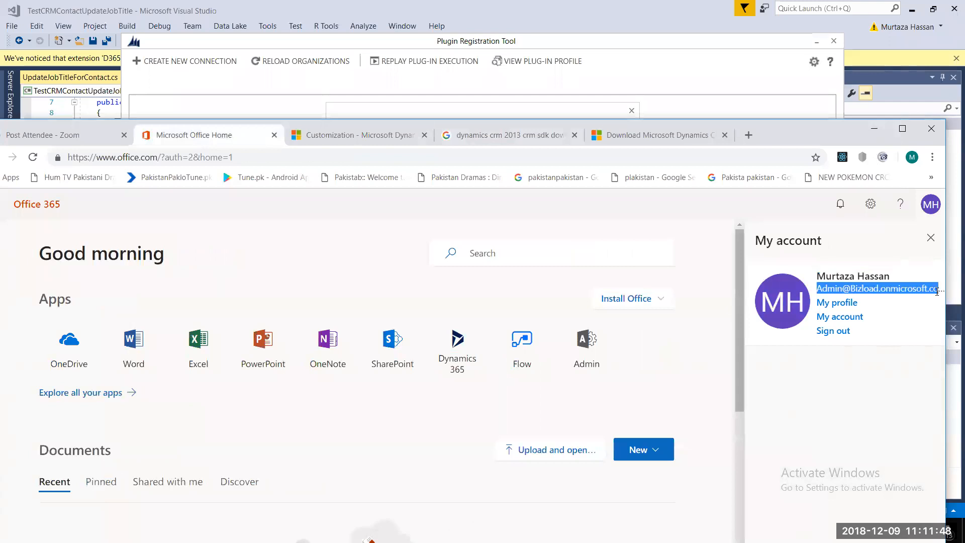
pyautogui.hotkey('alt', 'Tab')
pyautogui.moveTo(586, 222); pyautogui.dragTo(355, 227)
pyautogui.hotkey('ctrl', 'v')
pyautogui.write('m')
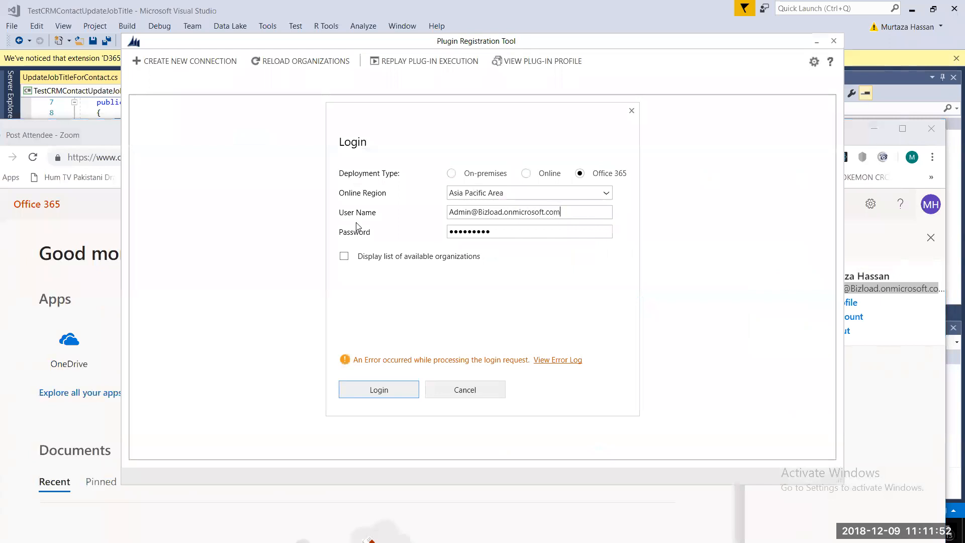
pyautogui.click(386, 394)
# - Switch the login to On-premises, review the user name, then close the Login dialog
pyautogui.click(451, 173)
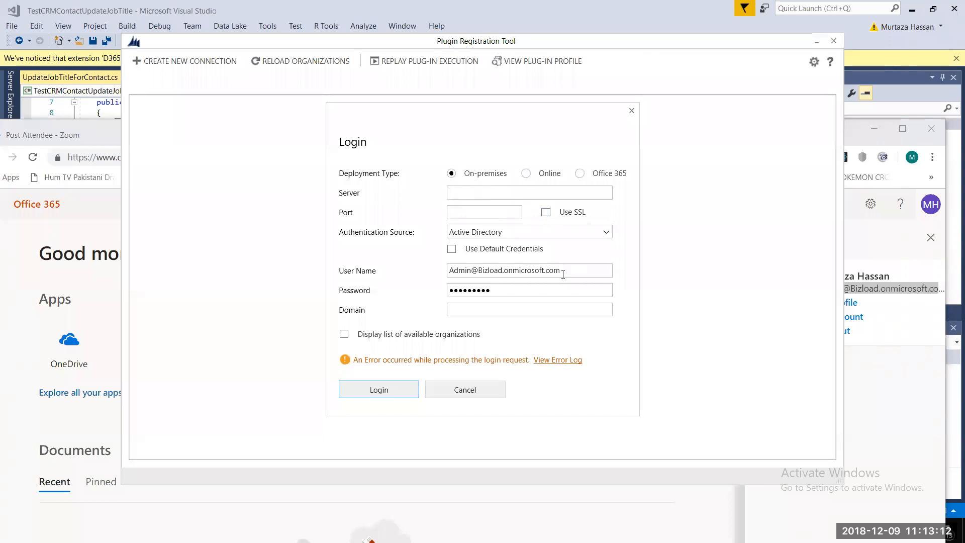
pyautogui.moveTo(564, 271); pyautogui.dragTo(424, 271)
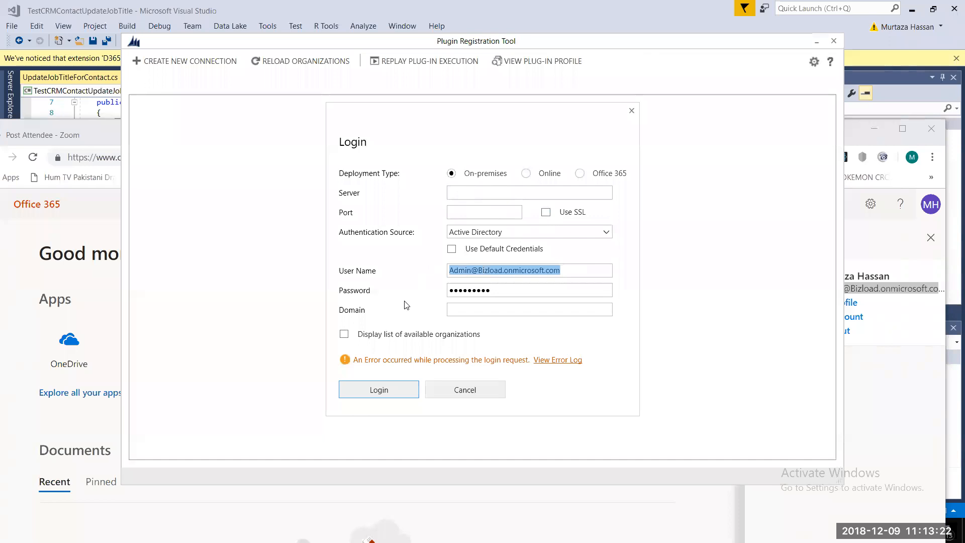
pyautogui.click(560, 271)
pyautogui.moveTo(560, 271); pyautogui.dragTo(446, 275)
pyautogui.click(505, 290)
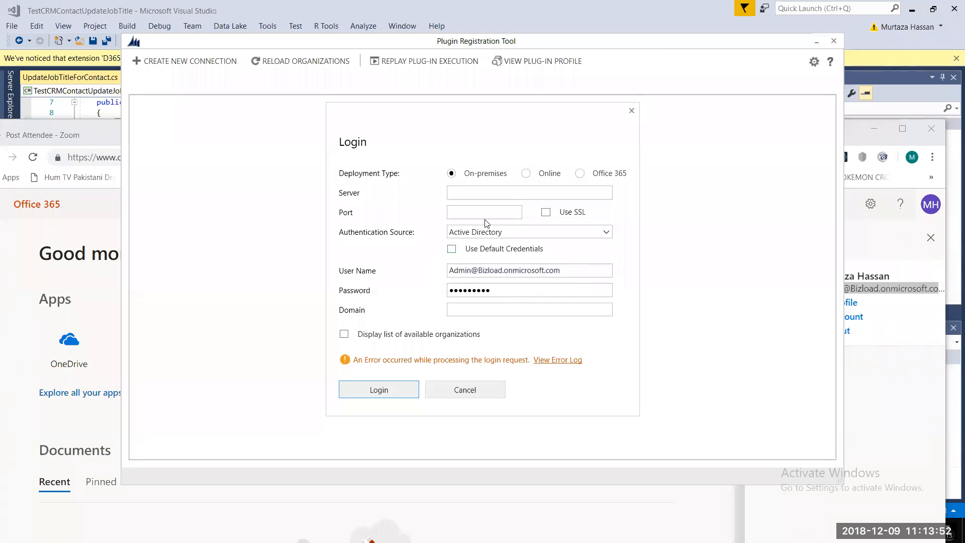
pyautogui.click(632, 112)
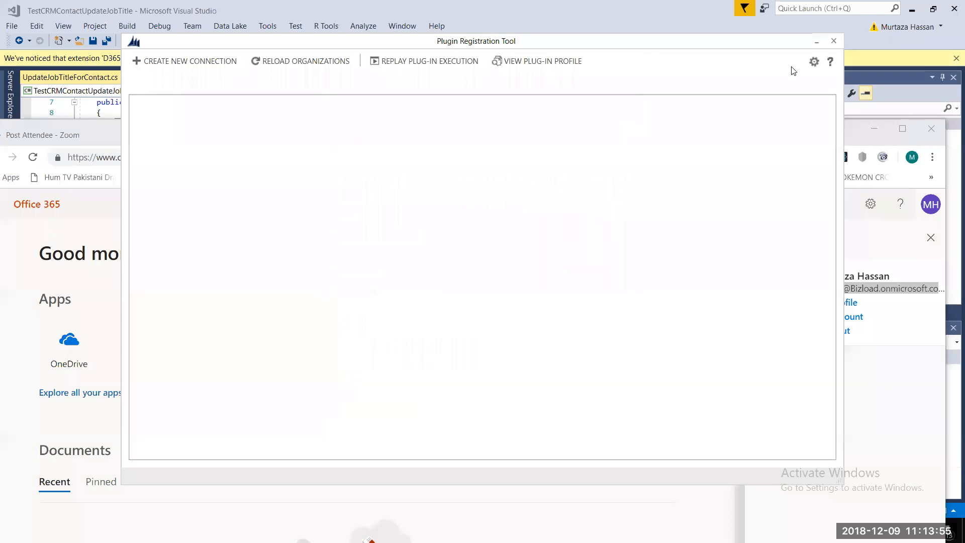
pyautogui.click(834, 41)
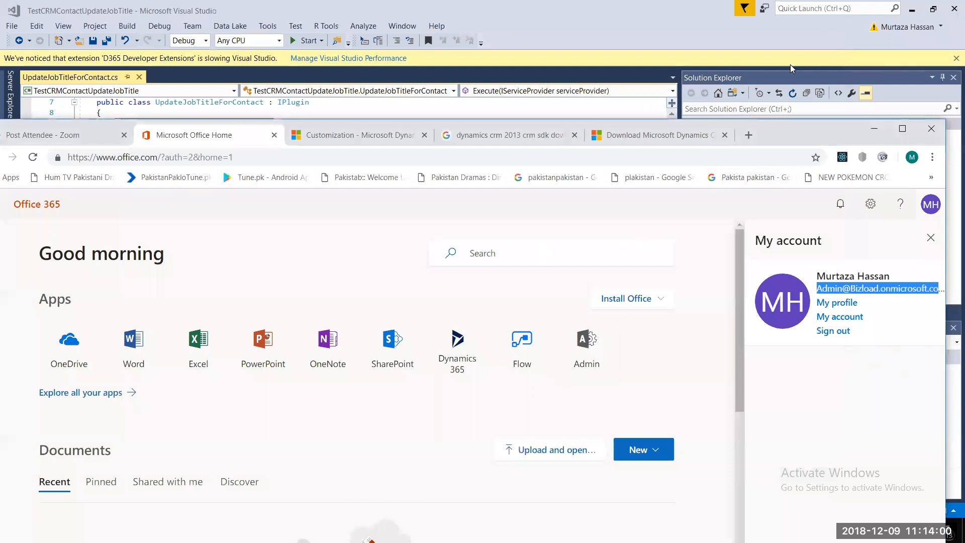
pyautogui.moveTo(742, 133); pyautogui.dragTo(753, 84)
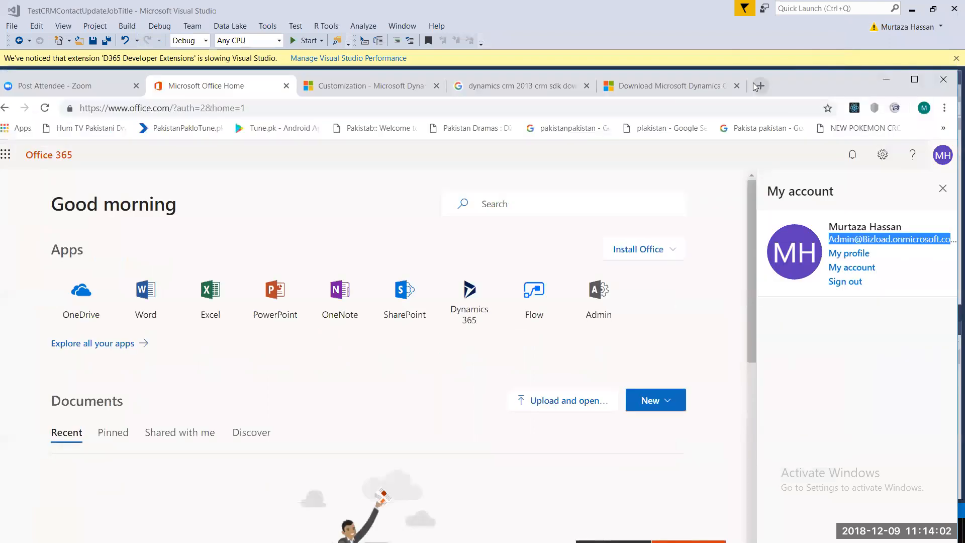
pyautogui.click(757, 86)
pyautogui.write('ww')
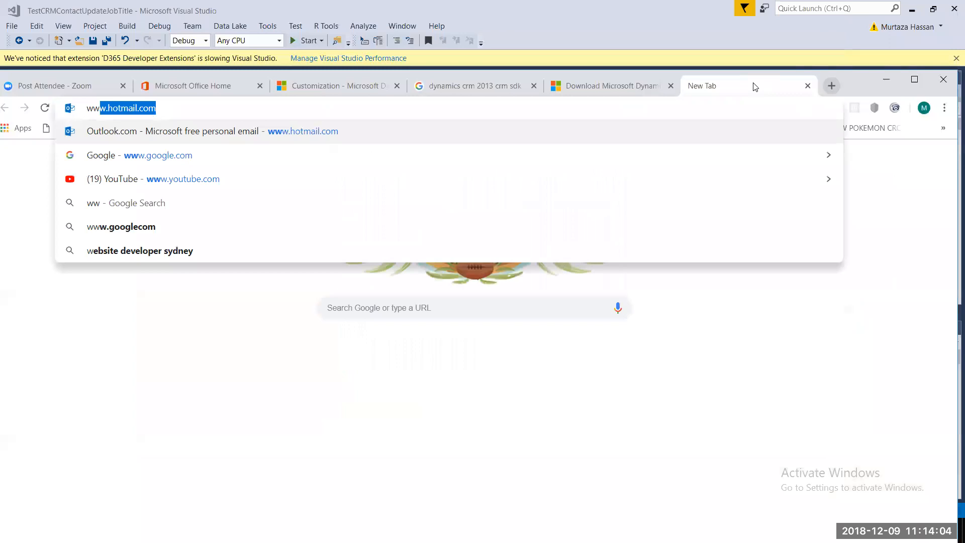
pyautogui.write('w.google.com')
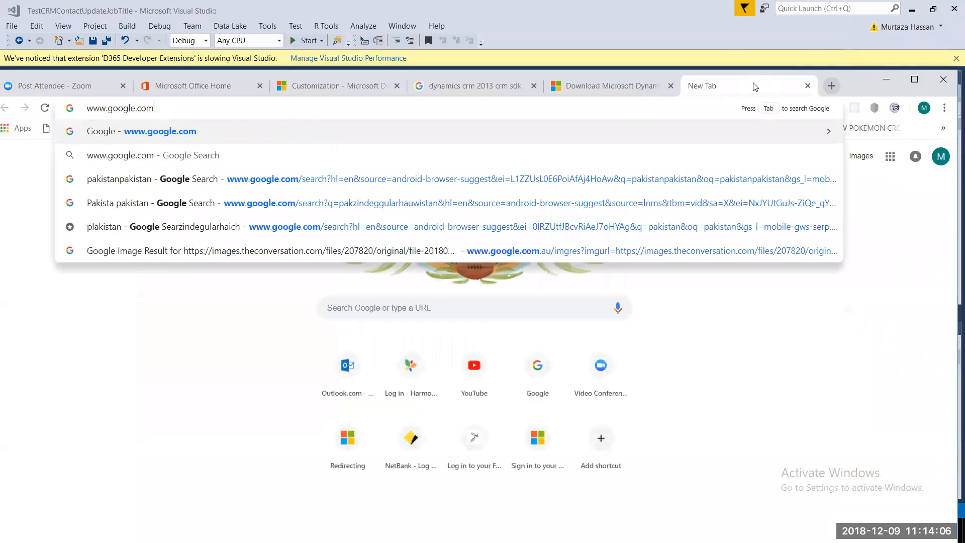
pyautogui.press('Return')
# - Search for 'plugin registration tool crm 2011 tutorial' and maximize Chrome
pyautogui.write('crm plugain r')
pyautogui.press('BackSpace')
pyautogui.press('BackSpace')
pyautogui.press('BackSpace')
pyautogui.press('BackSpace')
pyautogui.write('n re')
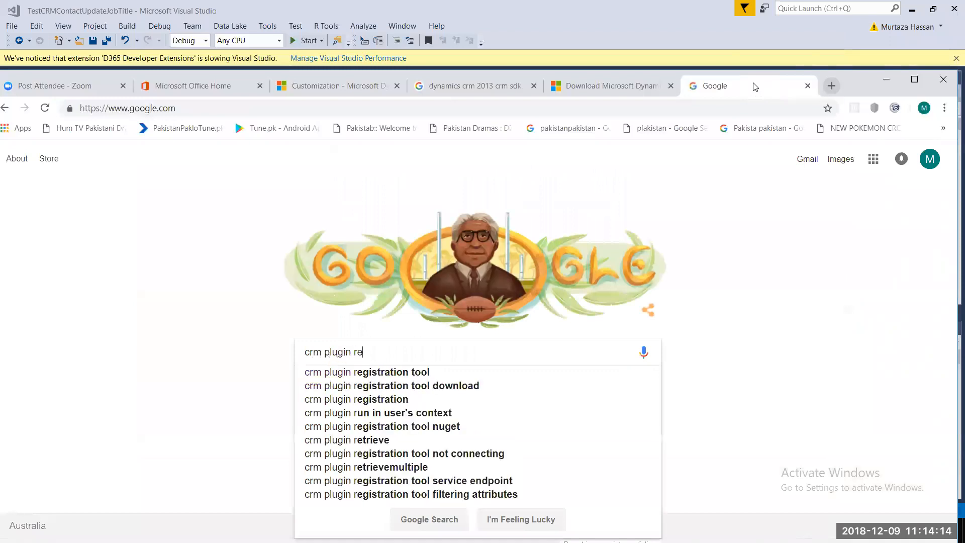
pyautogui.write('g')
pyautogui.press('Down')
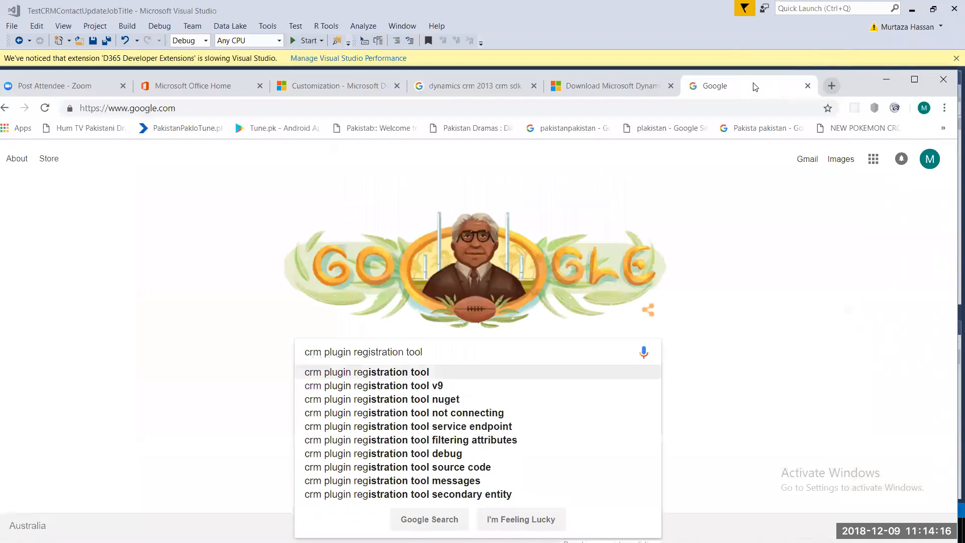
pyautogui.write('ex')
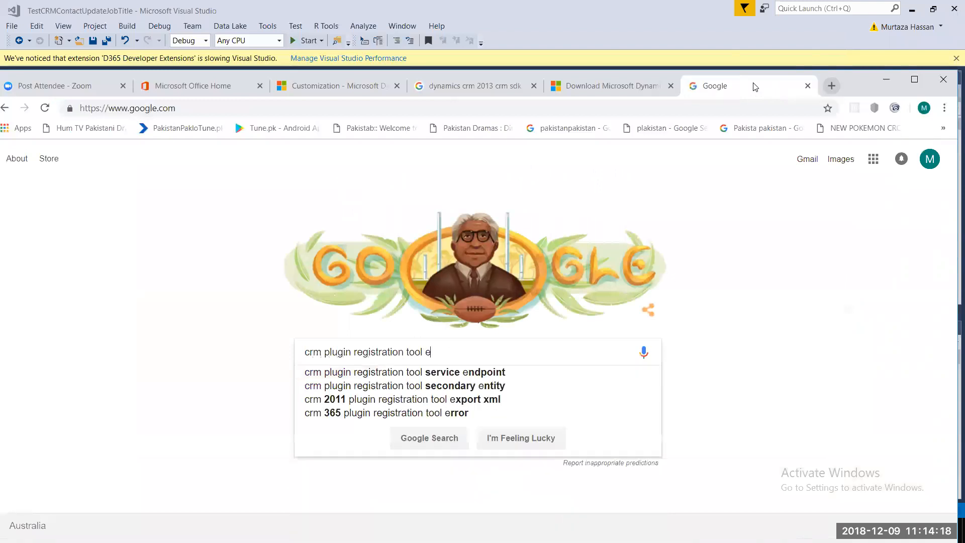
pyautogui.press('BackSpace')
pyautogui.press('BackSpace')
pyautogui.write('tu')
pyautogui.press('Down')
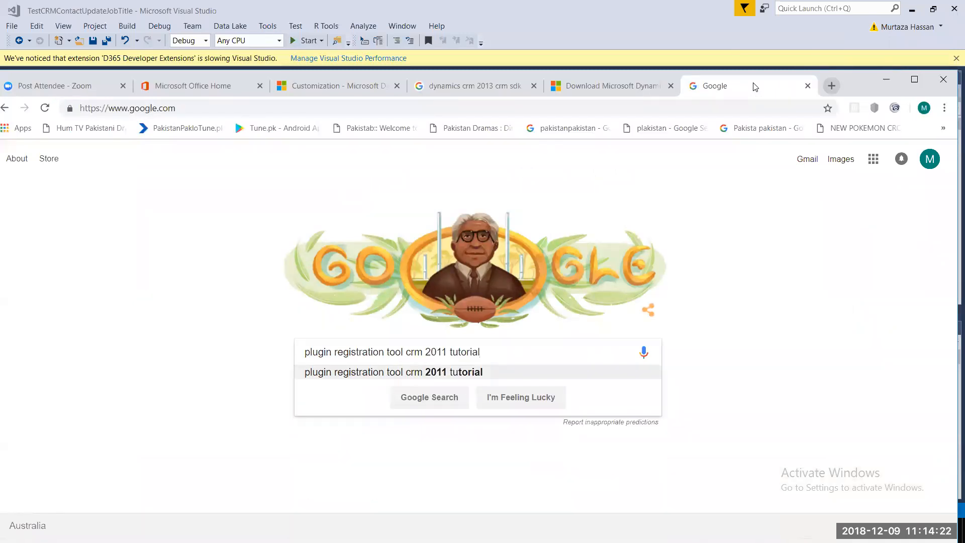
pyautogui.hotkey('ctrl', 'Left')
pyautogui.press('Return')
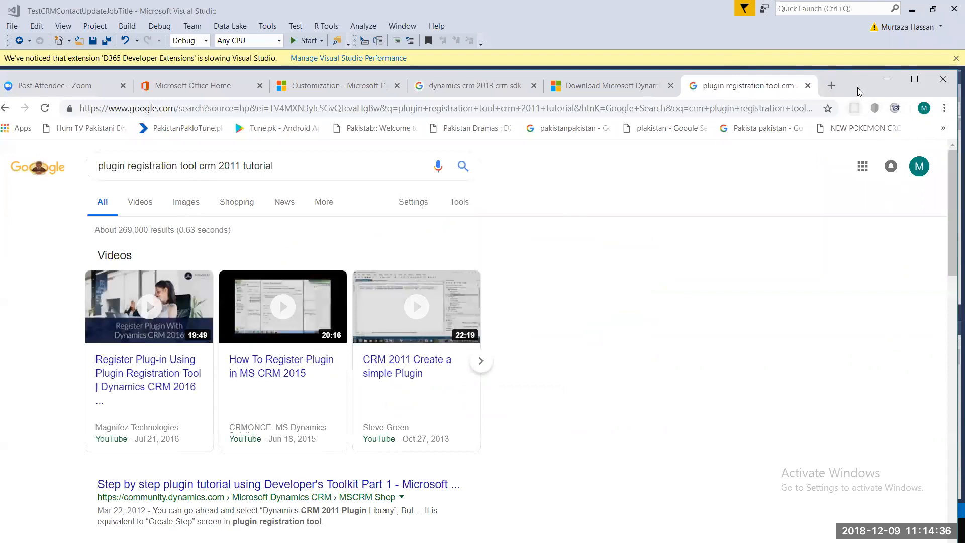
pyautogui.moveTo(858, 85); pyautogui.dragTo(873, 31)
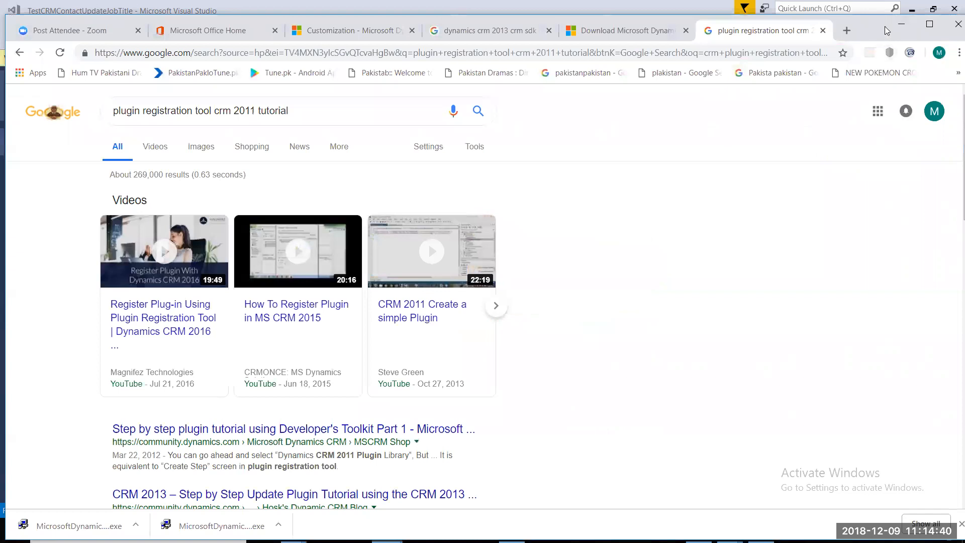
pyautogui.doubleClick(880, 19)
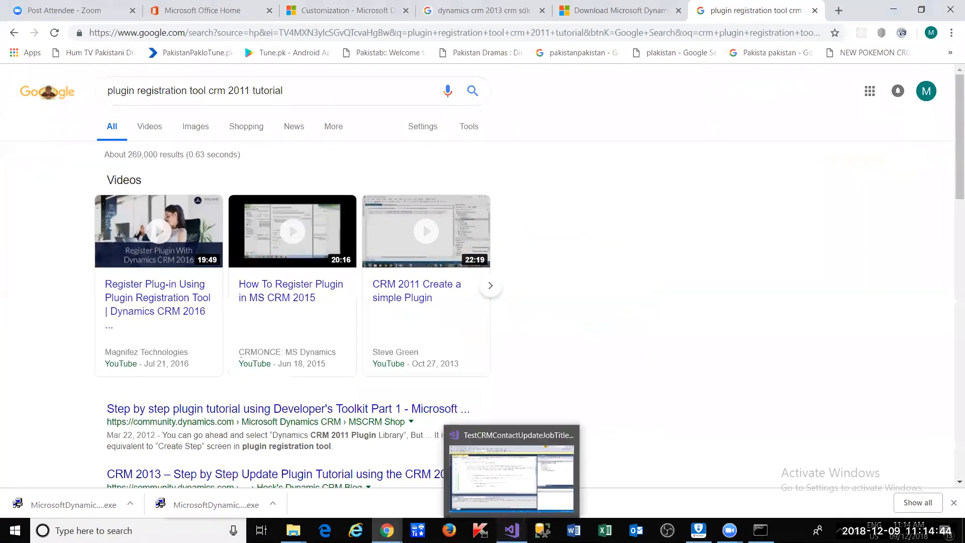
# - From the solution's D365 Developer Extensions > NuGet SDK Tools, choose Plug-in Registration Tool
pyautogui.click(512, 530)
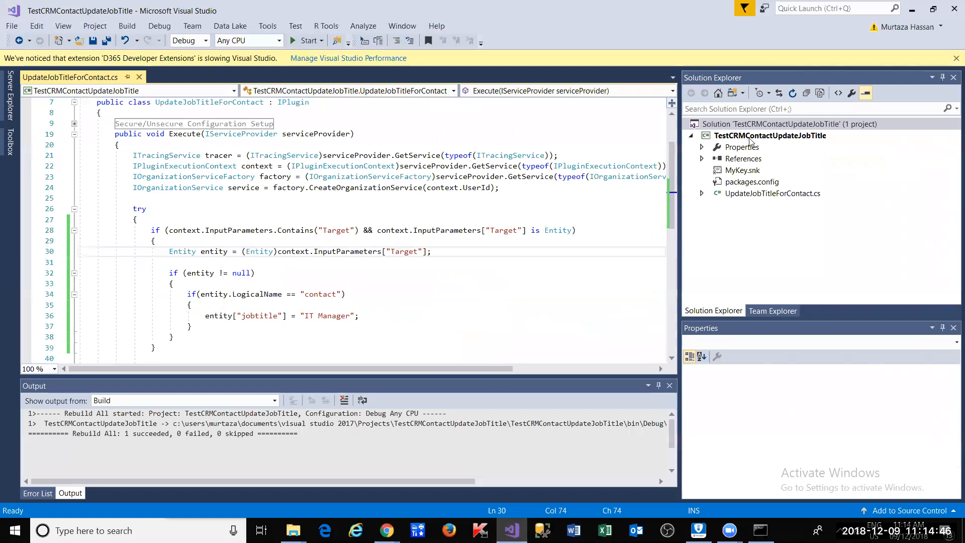
pyautogui.rightClick(771, 124)
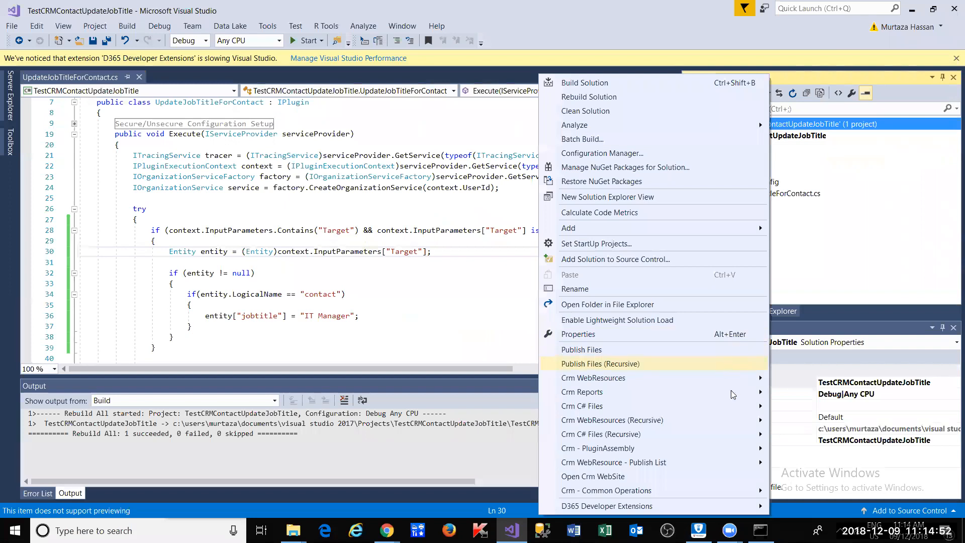
pyautogui.moveTo(716, 513)
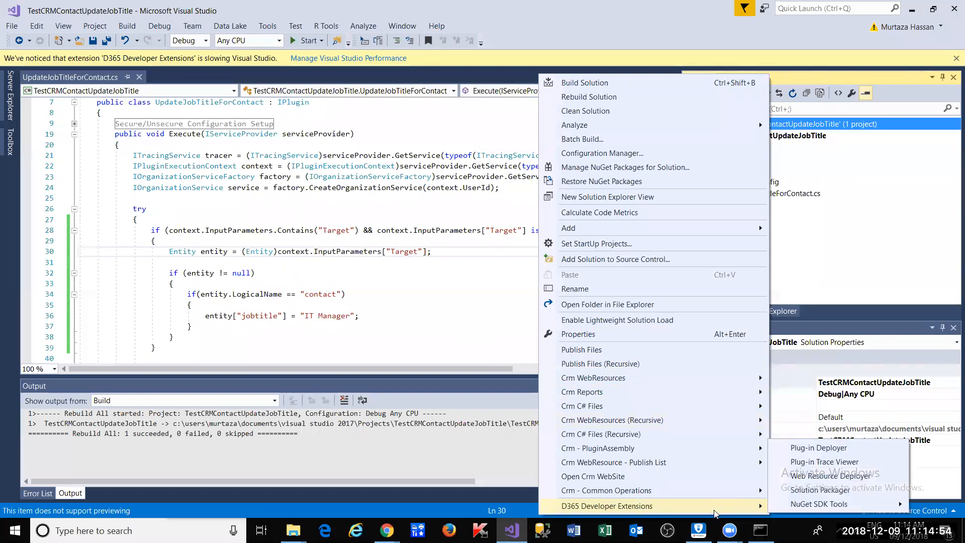
pyautogui.moveTo(803, 508)
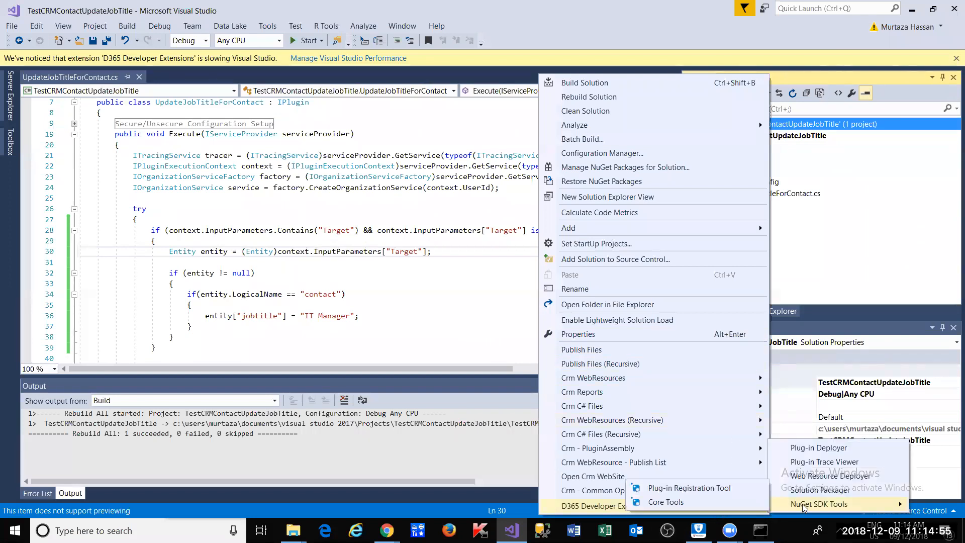
pyautogui.click(730, 488)
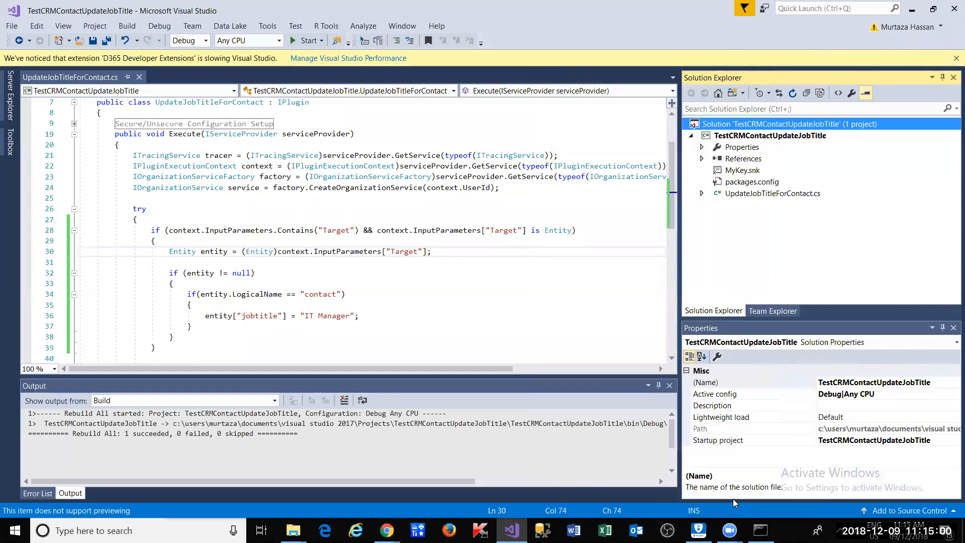
# - Accept the suggested tool version and browse to Downloads > SoftwareCourse > DynamicsCRM > Session4
pyautogui.click(493, 343)
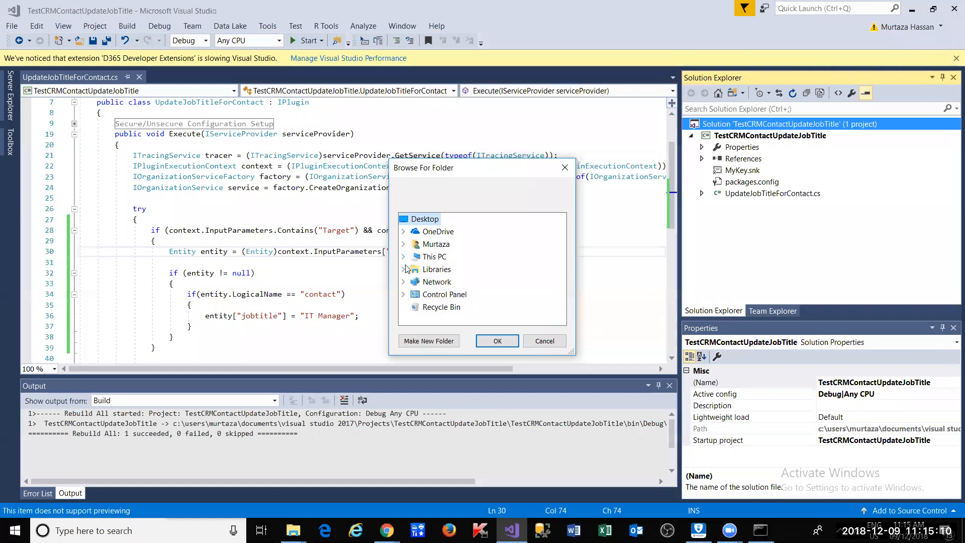
pyautogui.click(404, 245)
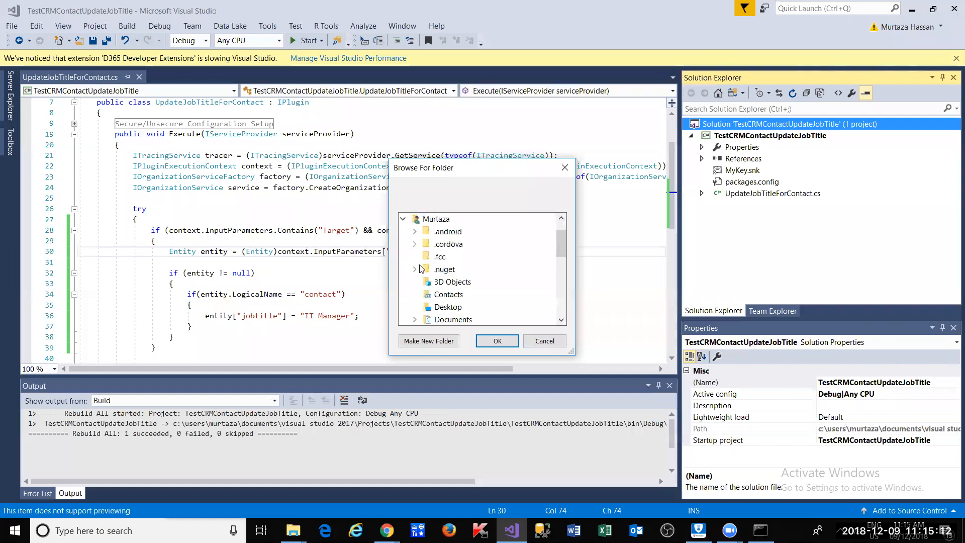
pyautogui.scroll(-2, 427, 283)
pyautogui.click(429, 257)
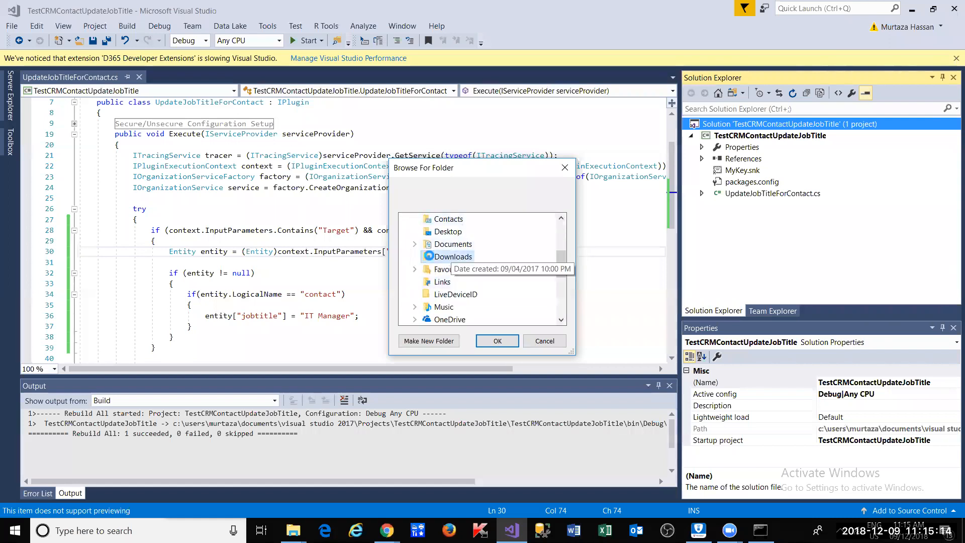
pyautogui.scroll(-1, 426, 283)
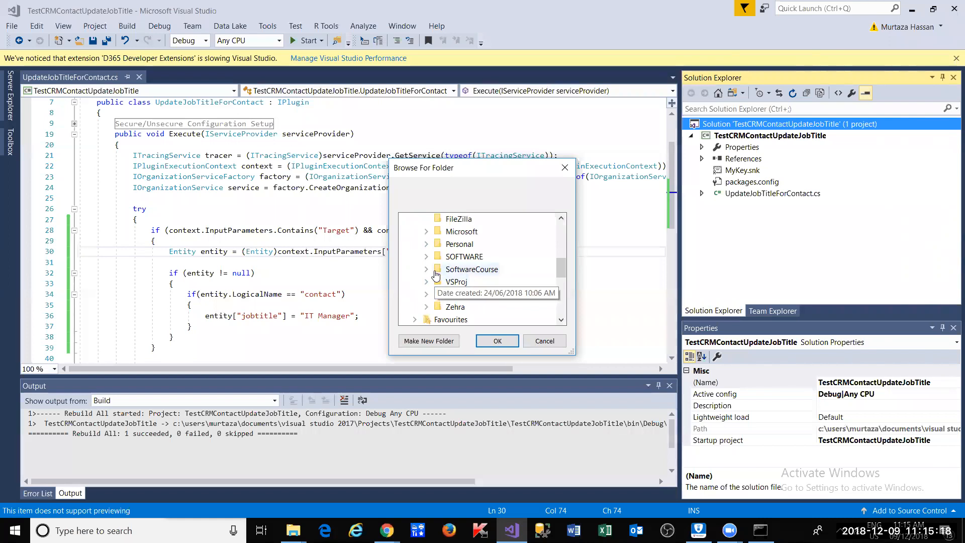
pyautogui.click(427, 270)
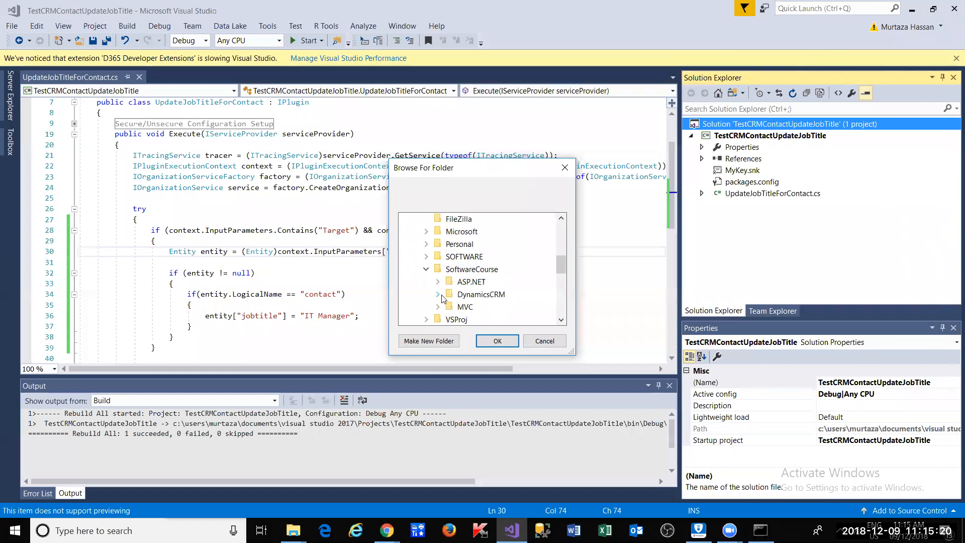
pyautogui.click(440, 296)
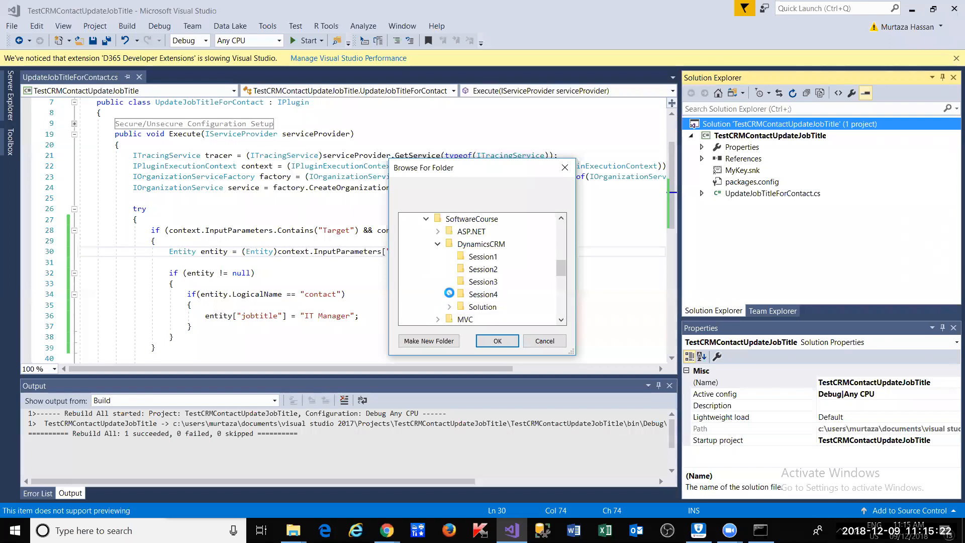
pyautogui.click(449, 294)
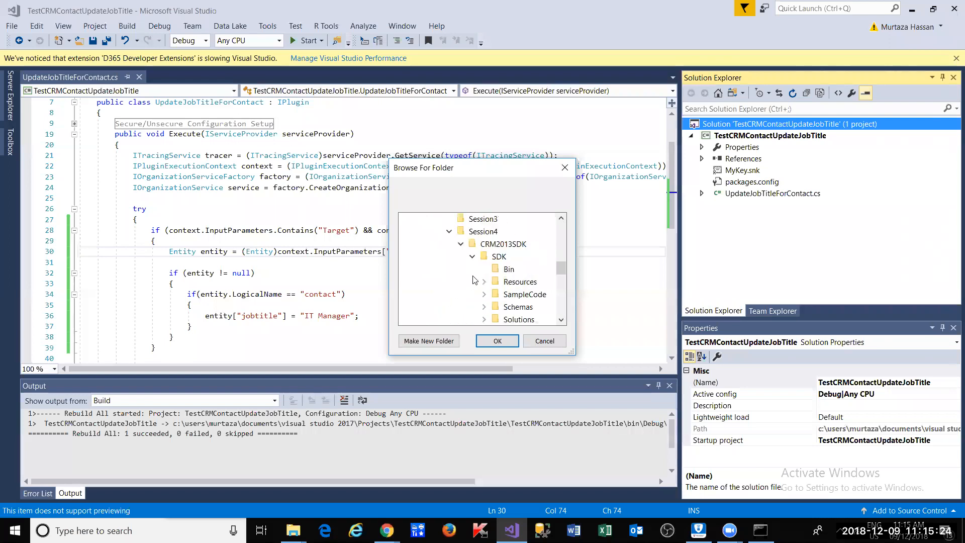
pyautogui.click(460, 245)
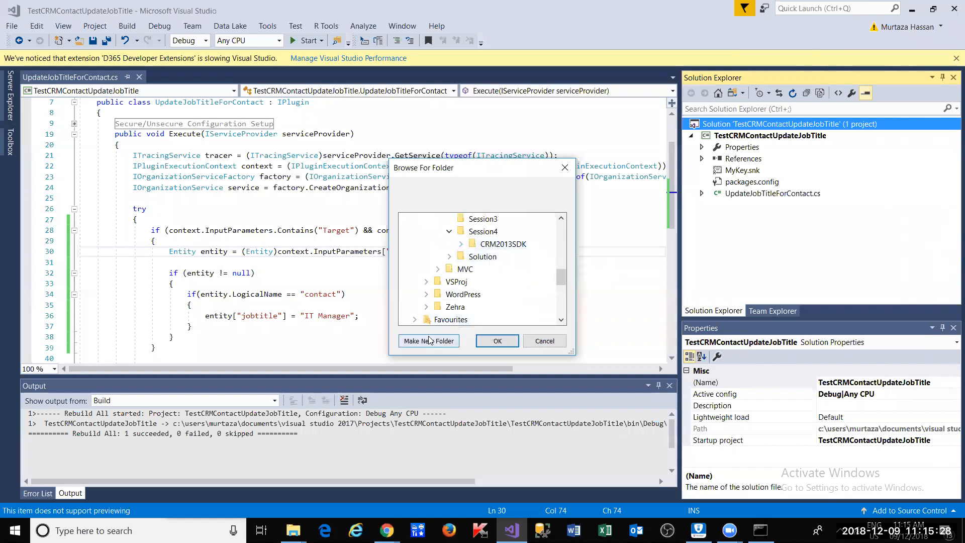
pyautogui.click(483, 232)
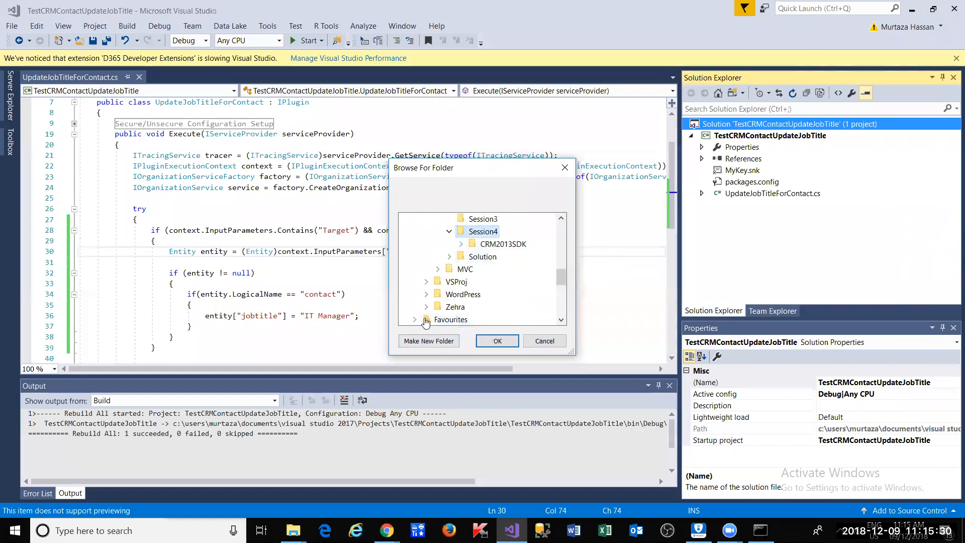
# - Create a new folder named CRM365SDK inside Session4
pyautogui.click(435, 341)
pyautogui.write('CRM')
pyautogui.press('BackSpace')
pyautogui.press('BackSpace')
pyautogui.press('BackSpace')
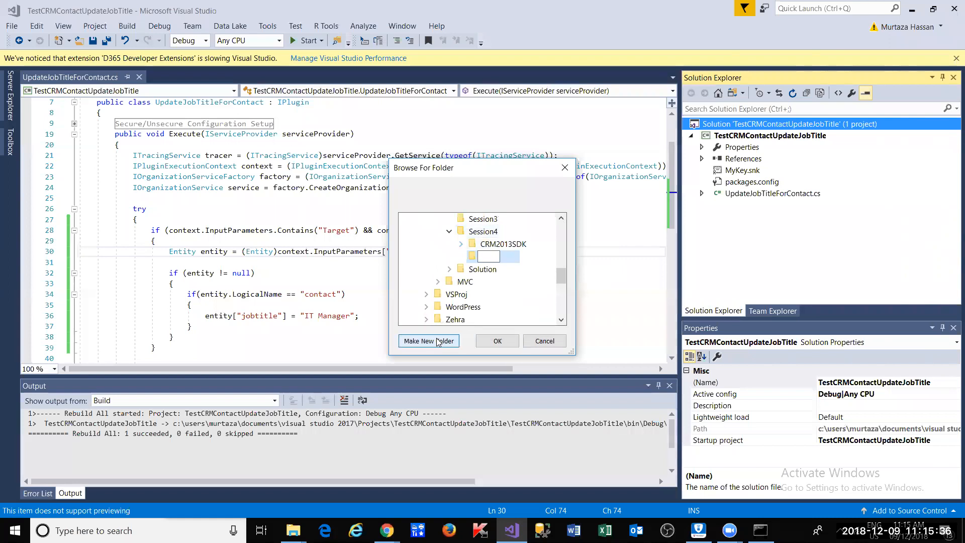
pyautogui.write('CRM3')
pyautogui.write('5SDK')
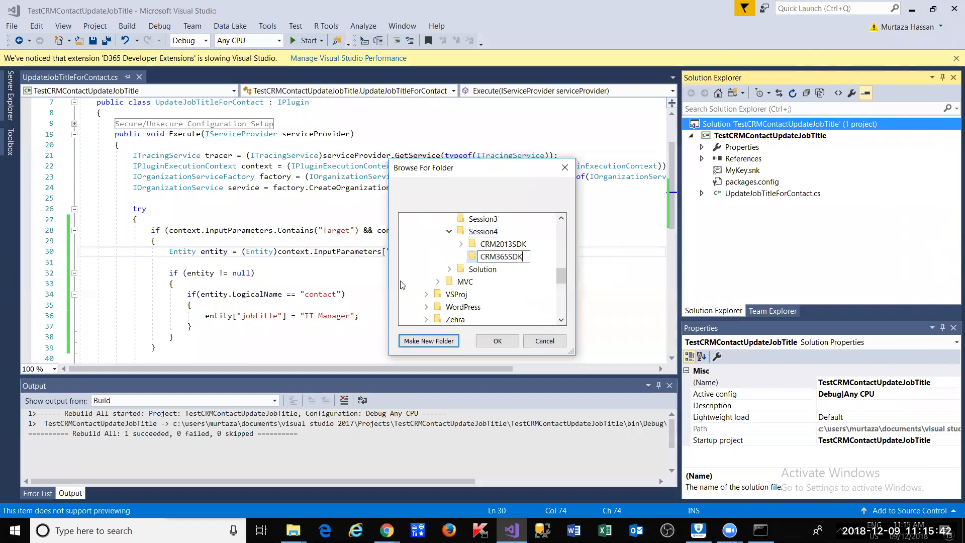
pyautogui.click(421, 267)
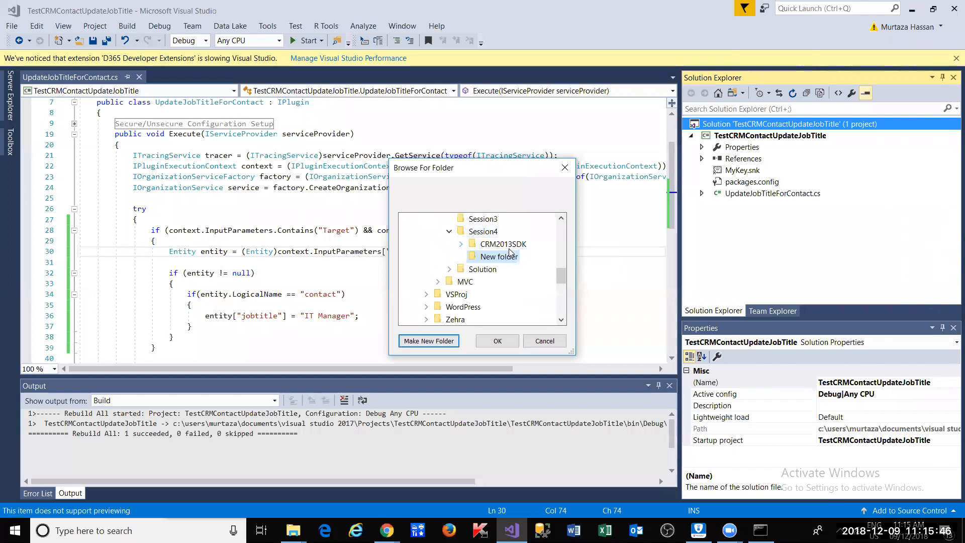
# - Select CRM365SDK as the Plug-in Registration Tool destination and confirm it
pyautogui.click(504, 245)
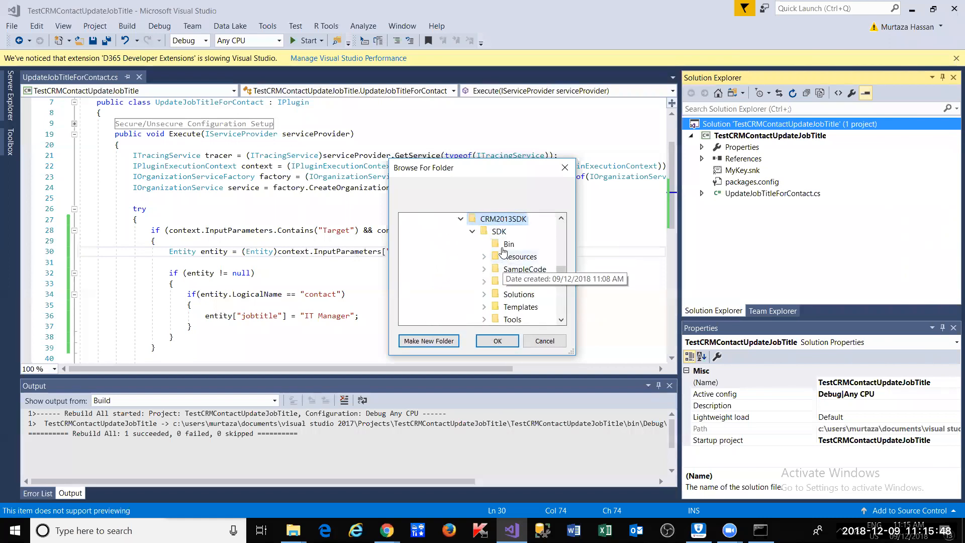
pyautogui.click(460, 220)
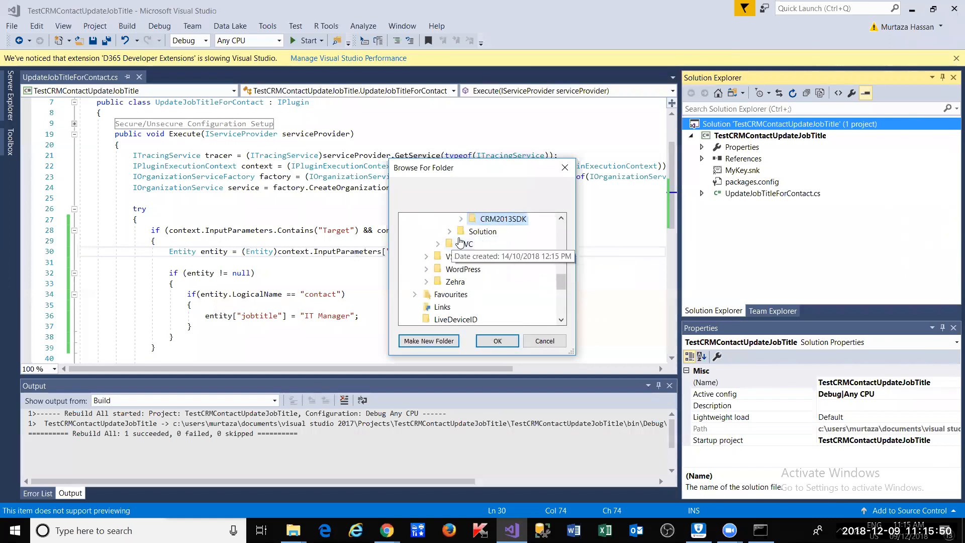
pyautogui.scroll(2, 495, 284)
pyautogui.click(498, 283)
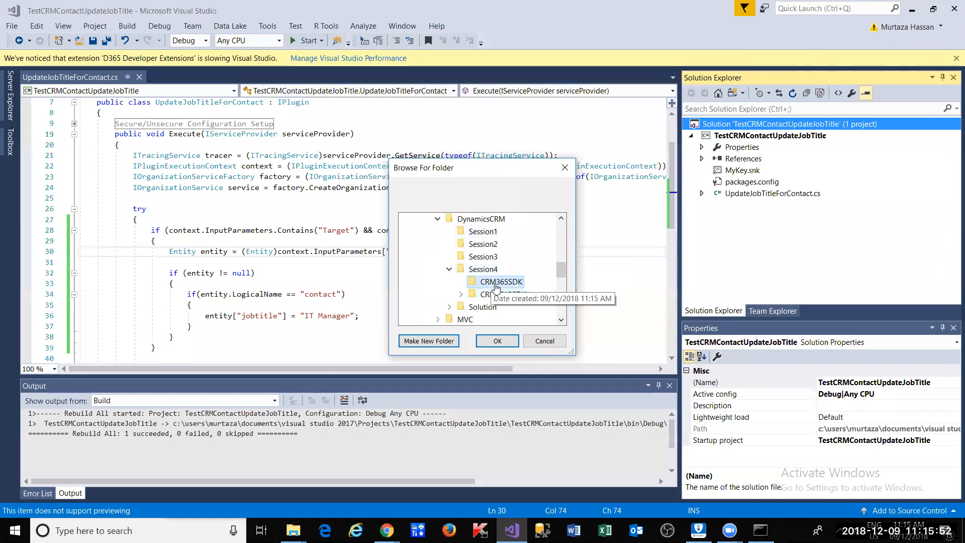
pyautogui.click(498, 341)
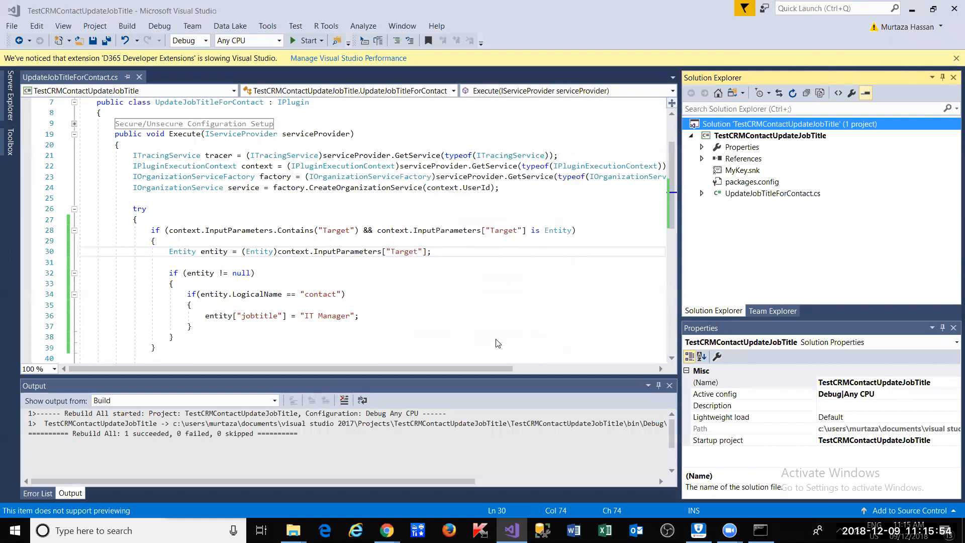
# - Dismiss the error, check that Session4 shows CRM365SDK beside CRM2013SDK, then return to Visual Studio
pyautogui.click(547, 314)
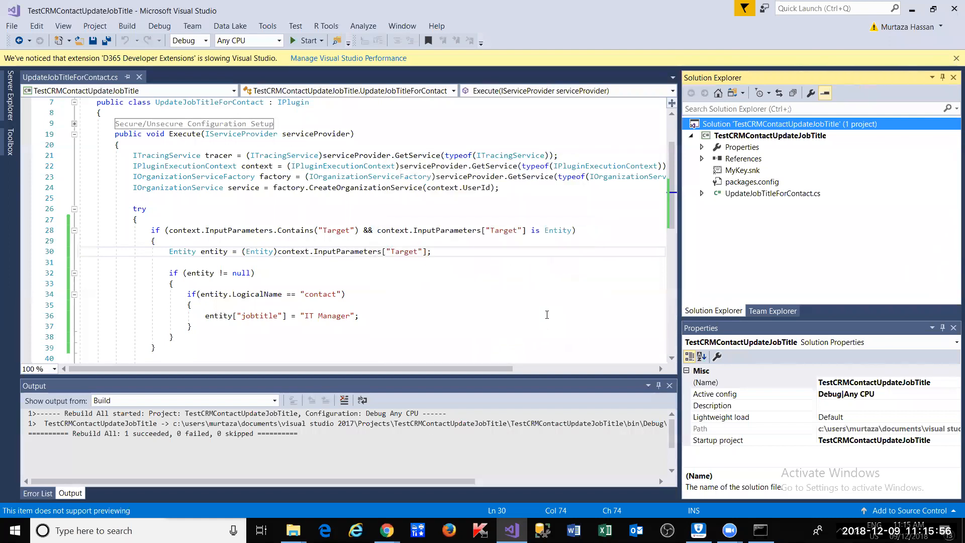
pyautogui.moveTo(307, 524)
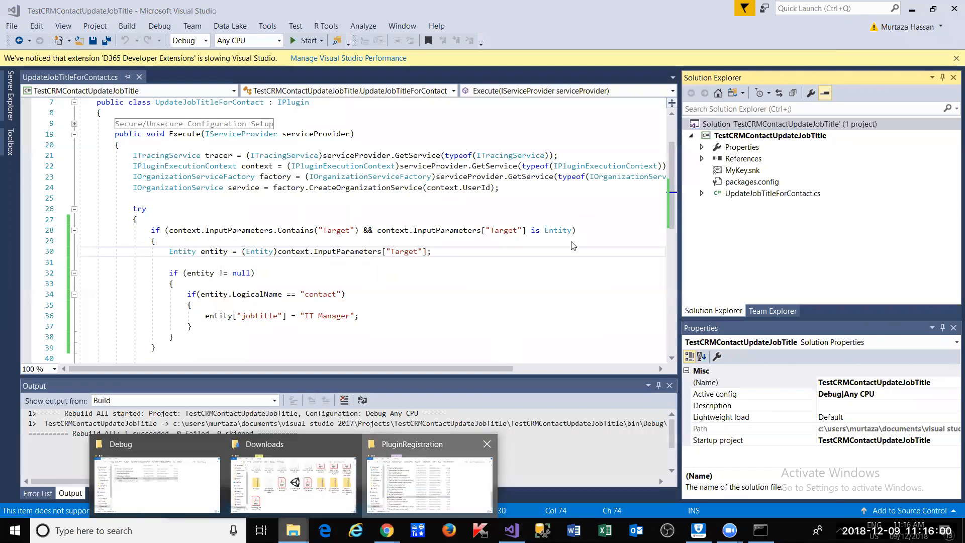
pyautogui.click(418, 511)
pyautogui.click(533, 212)
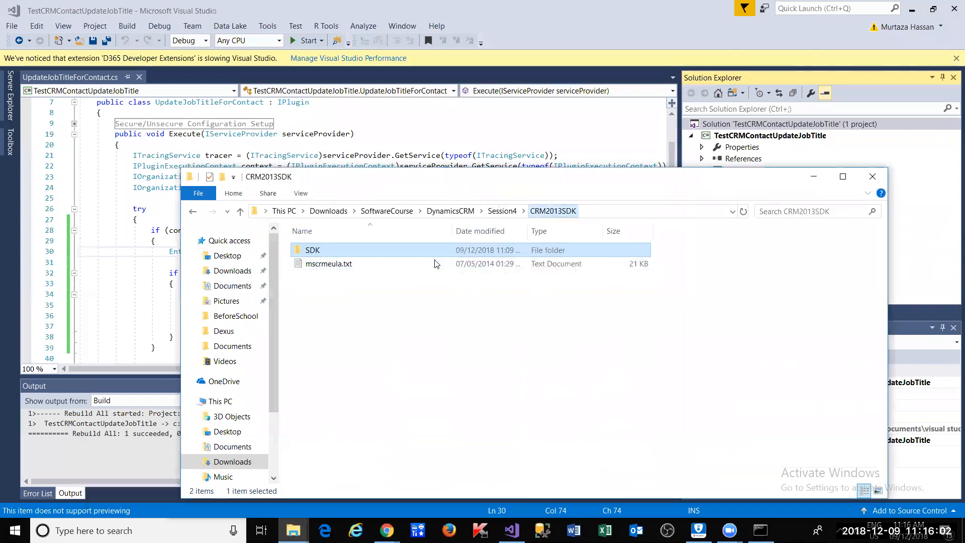
pyautogui.click(498, 212)
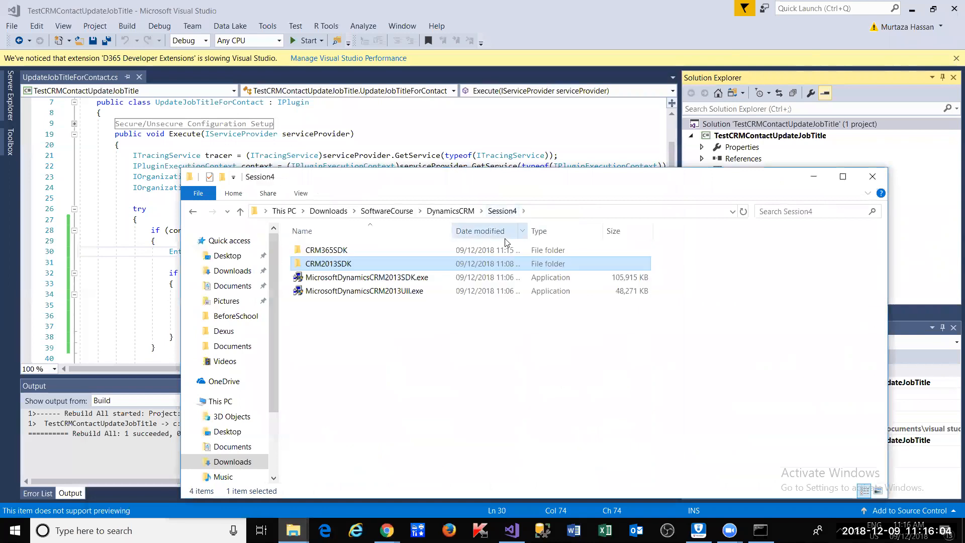
pyautogui.click(549, 217)
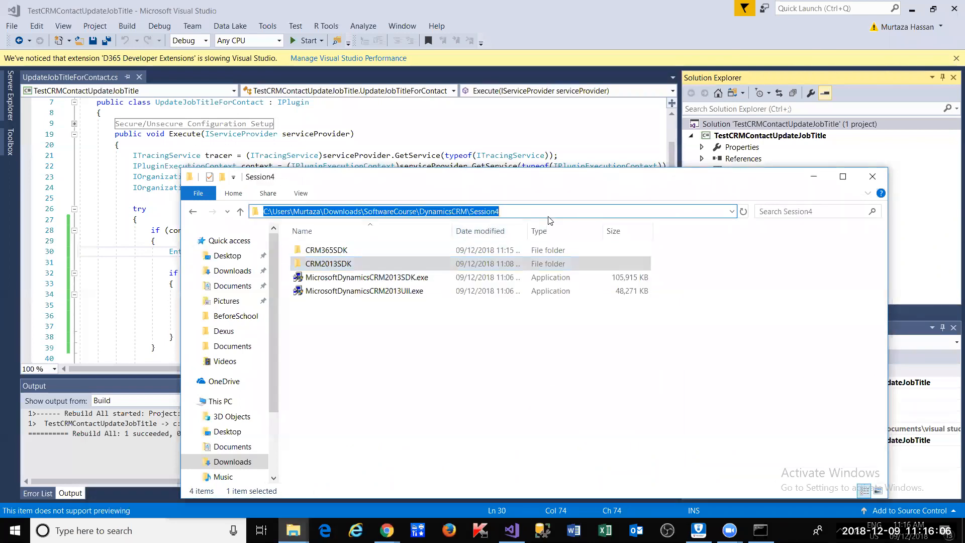
pyautogui.click(771, 125)
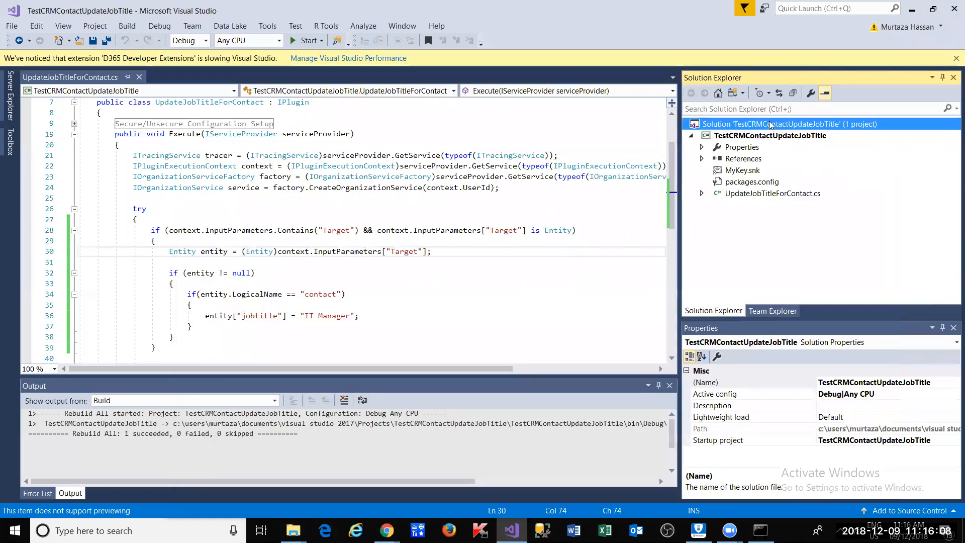
# - Run D365 Developer Extensions > NuGet SDK Tools > Plug-in Registration Tool from the solution's menu
pyautogui.rightClick(770, 125)
pyautogui.moveTo(728, 506)
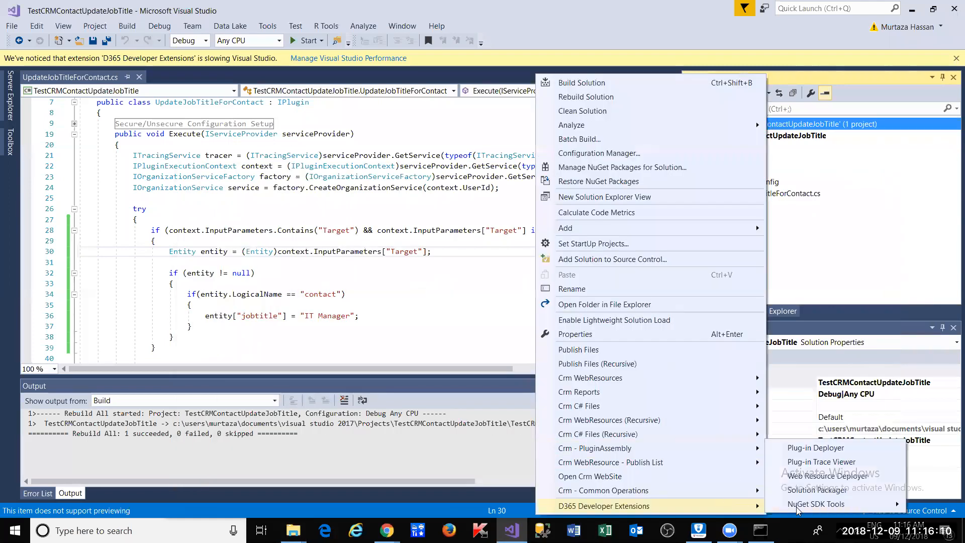
pyautogui.moveTo(797, 509)
pyautogui.click(684, 503)
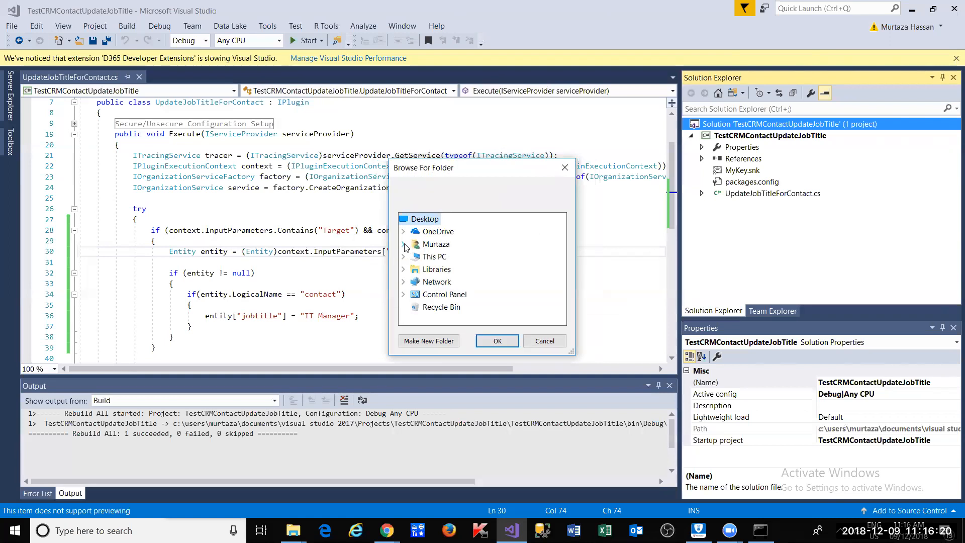
# - Choose Session4\CRM365SDK as the destination and dismiss the resulting object-reference error
pyautogui.click(404, 245)
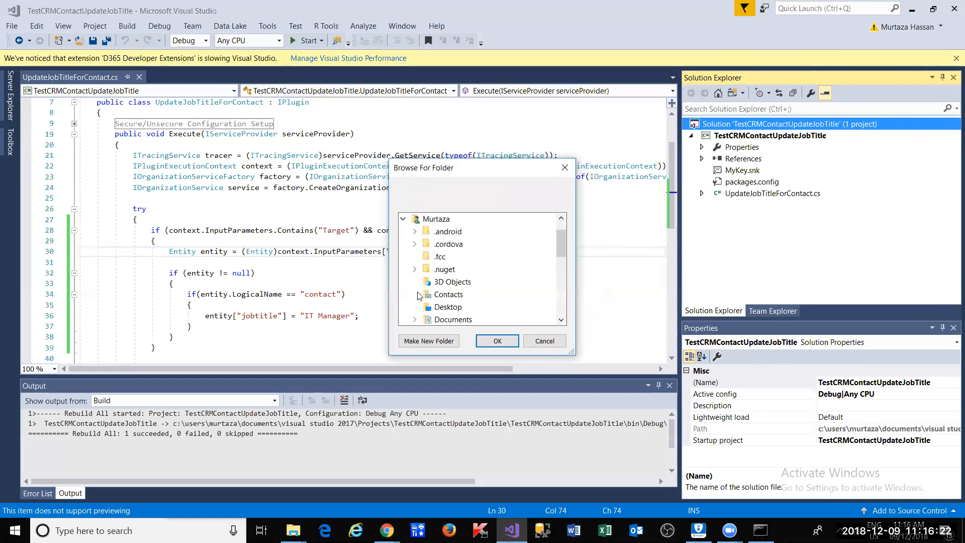
pyautogui.scroll(-1, 418, 297)
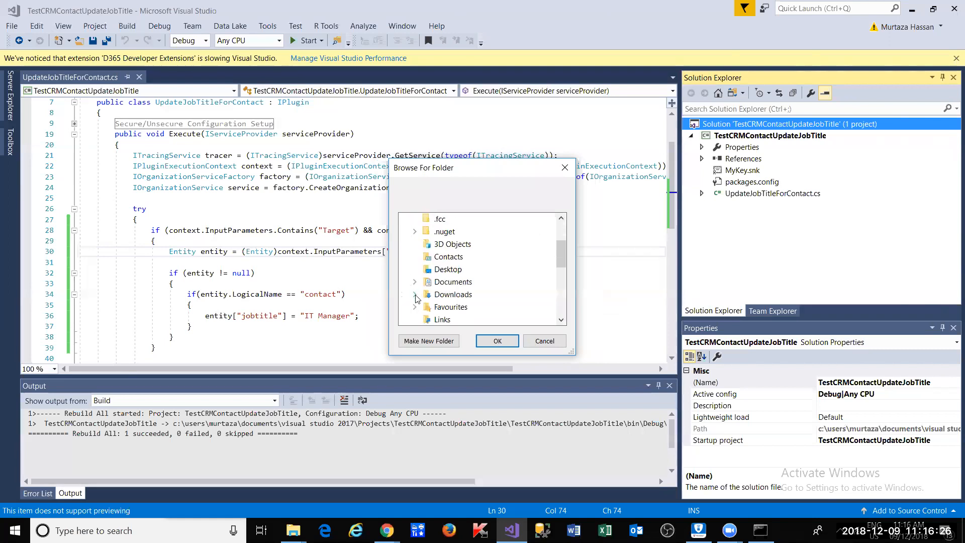
pyautogui.click(415, 296)
pyautogui.scroll(-2, 416, 299)
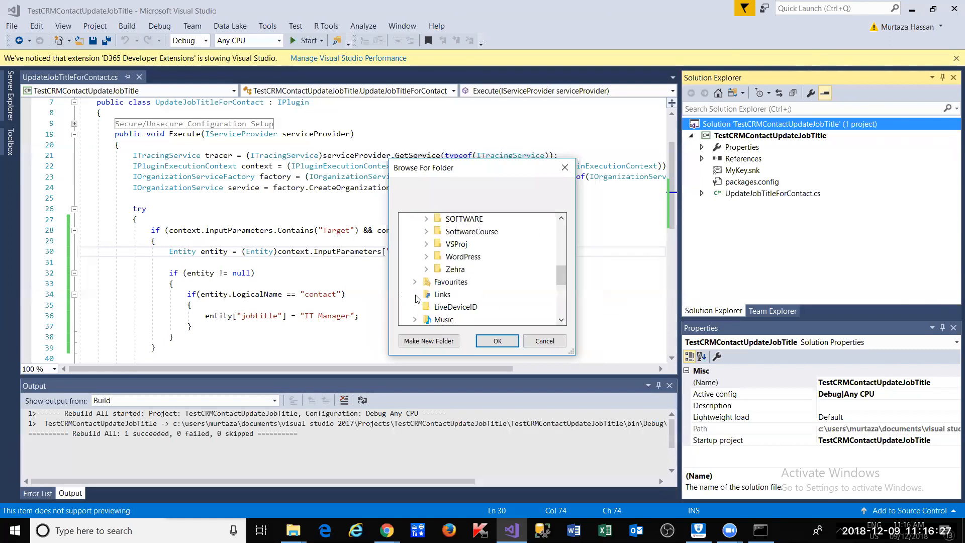
pyautogui.click(427, 232)
pyautogui.click(439, 257)
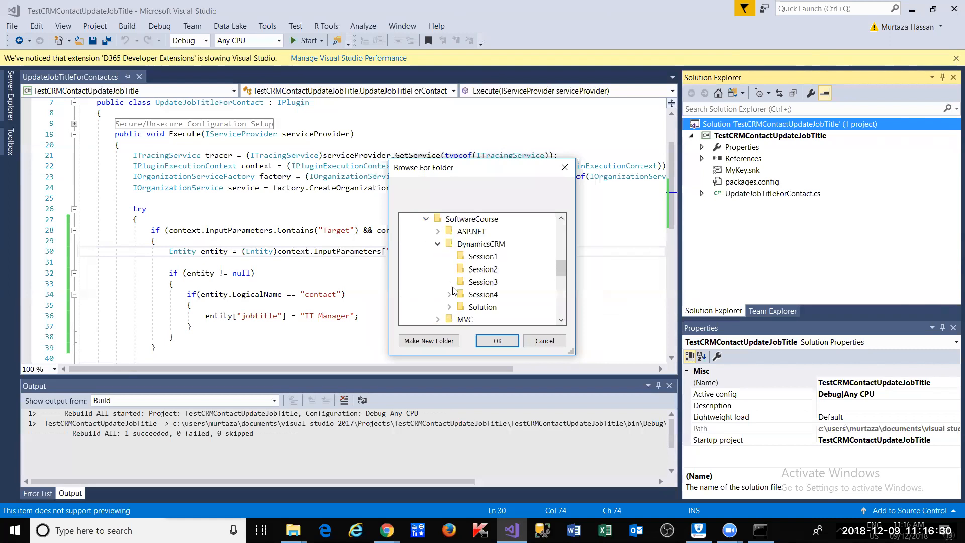
pyautogui.click(450, 295)
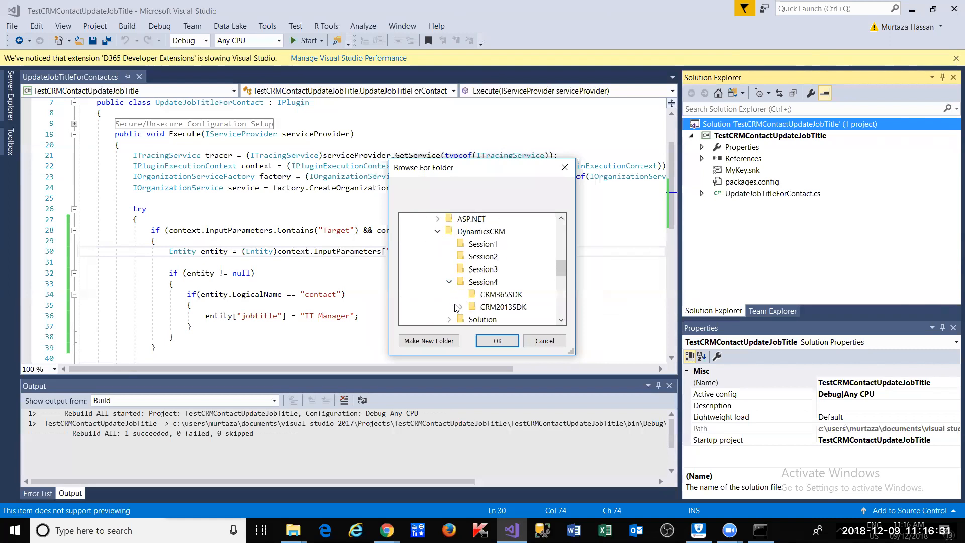
pyautogui.click(492, 296)
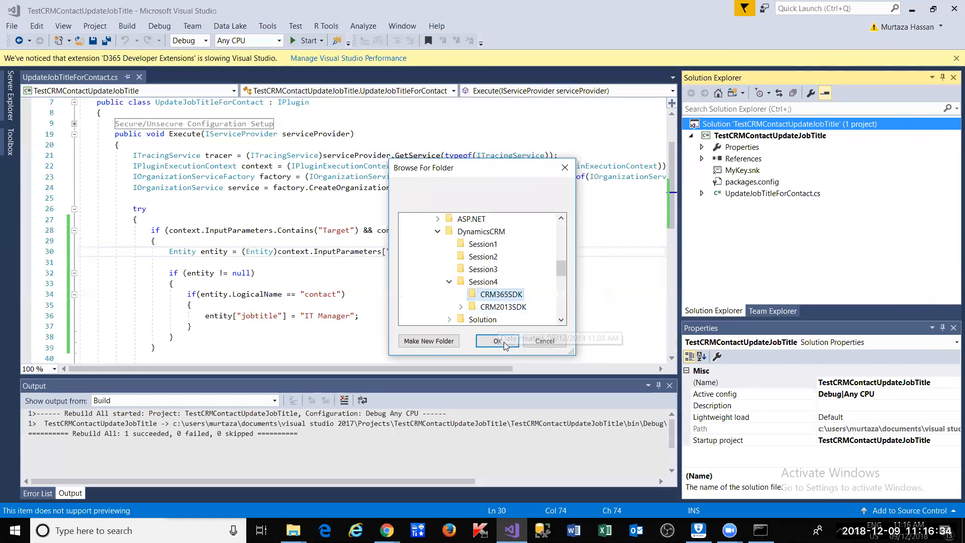
pyautogui.click(497, 342)
pyautogui.click(555, 312)
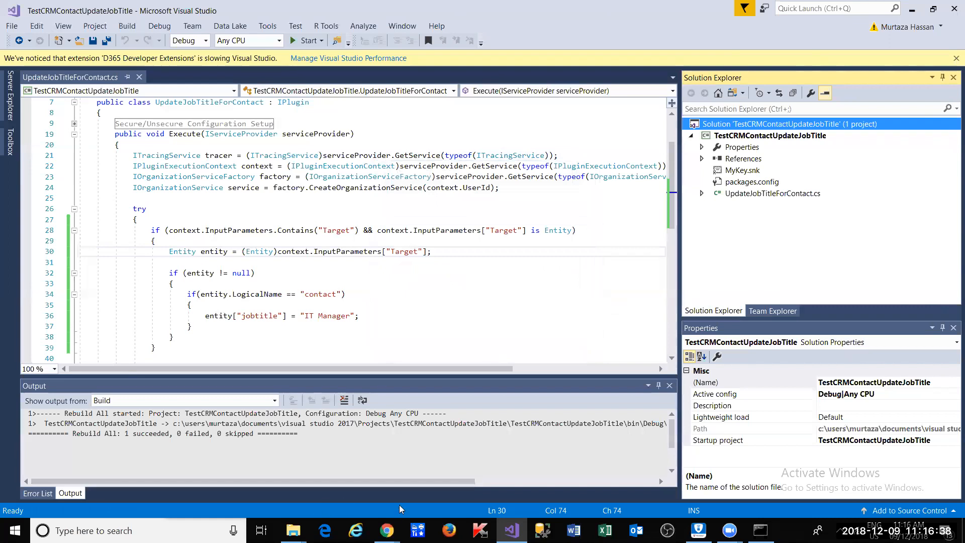
# - Close the Contact form editor without saving and bring the Google search results forward
pyautogui.moveTo(388, 529)
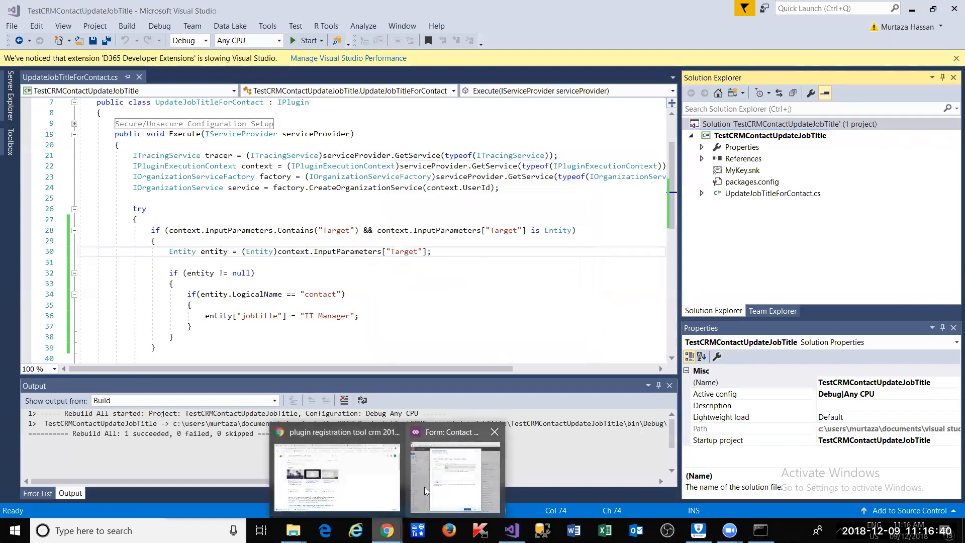
pyautogui.click(455, 475)
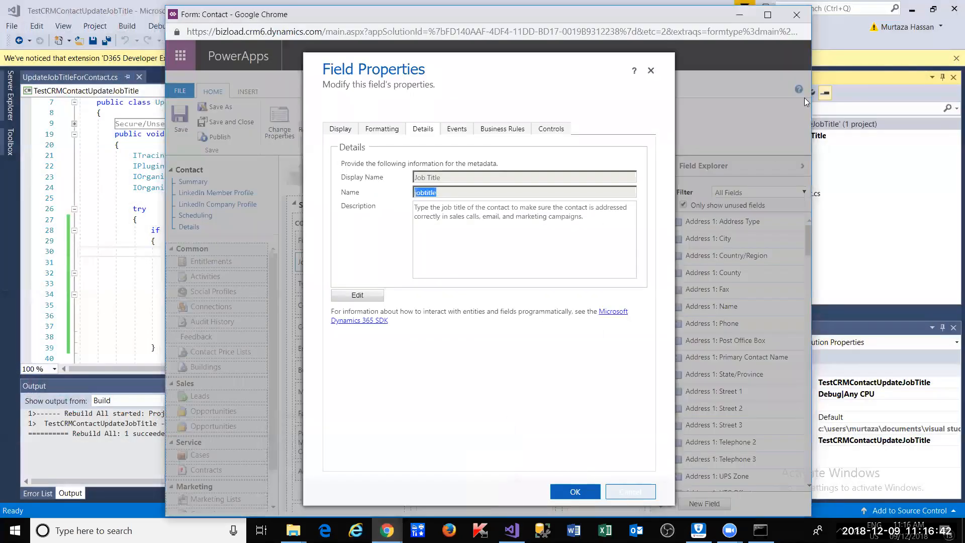
pyautogui.press('Escape')
pyautogui.click(797, 15)
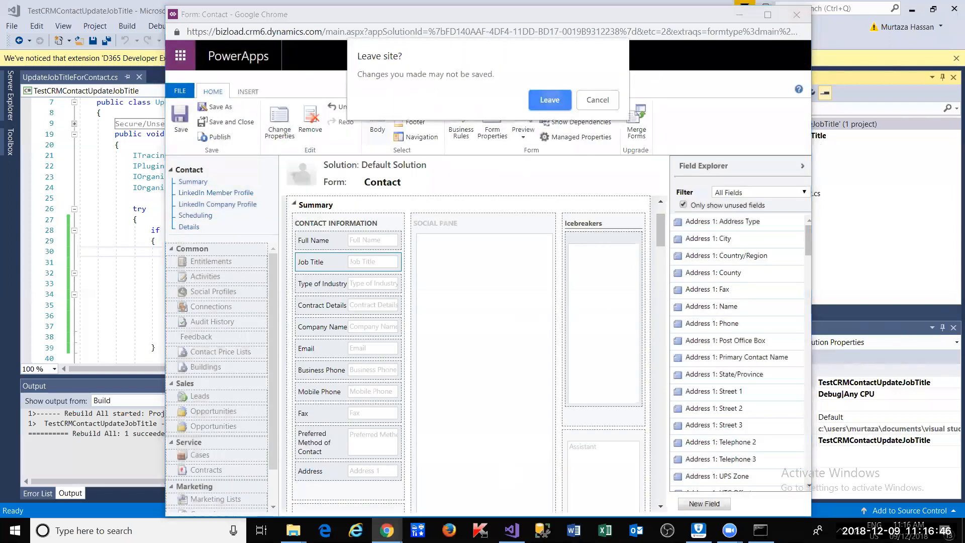
pyautogui.press('Return')
pyautogui.hotkey('alt', 'Tab')
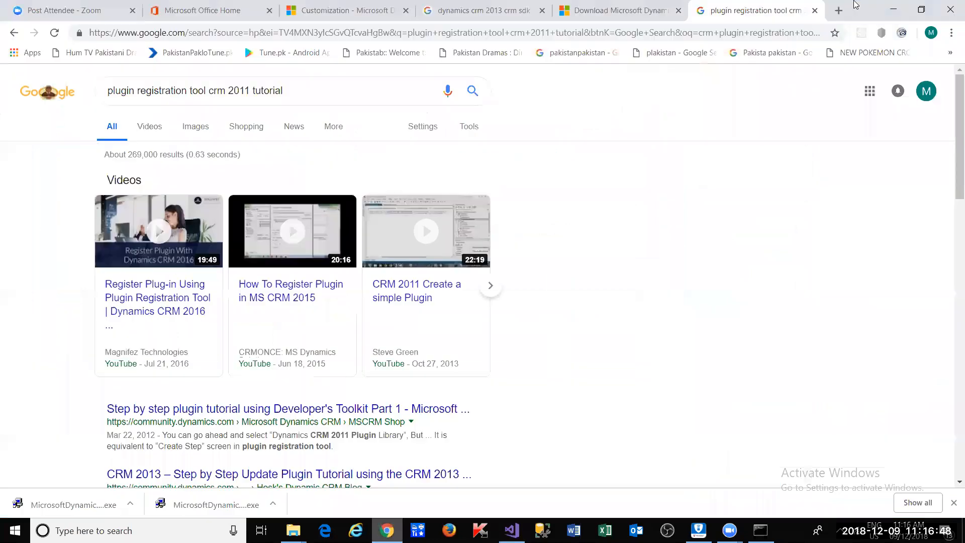
pyautogui.click(922, 9)
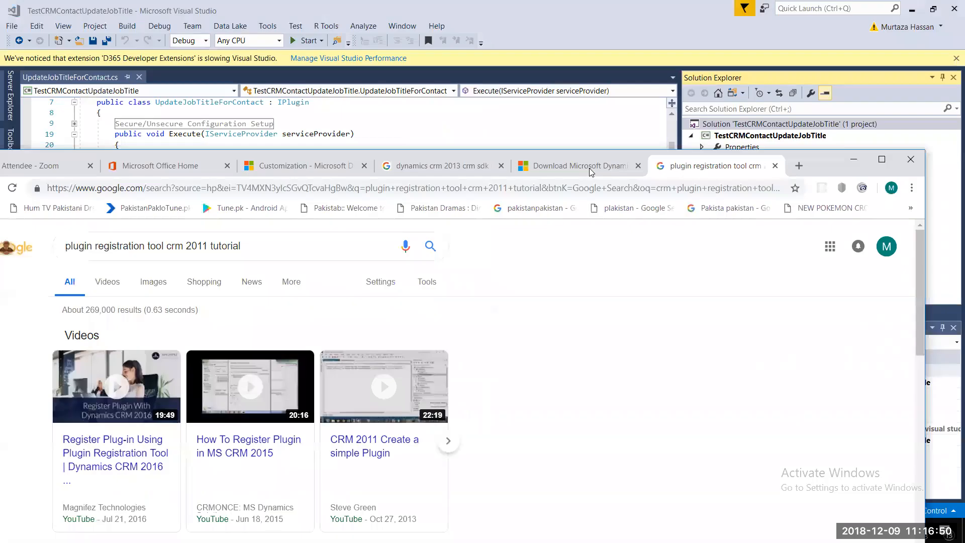
# - Close the two old tabs and search Google for 'dynamics 365 crm sdk download'
pyautogui.click(775, 166)
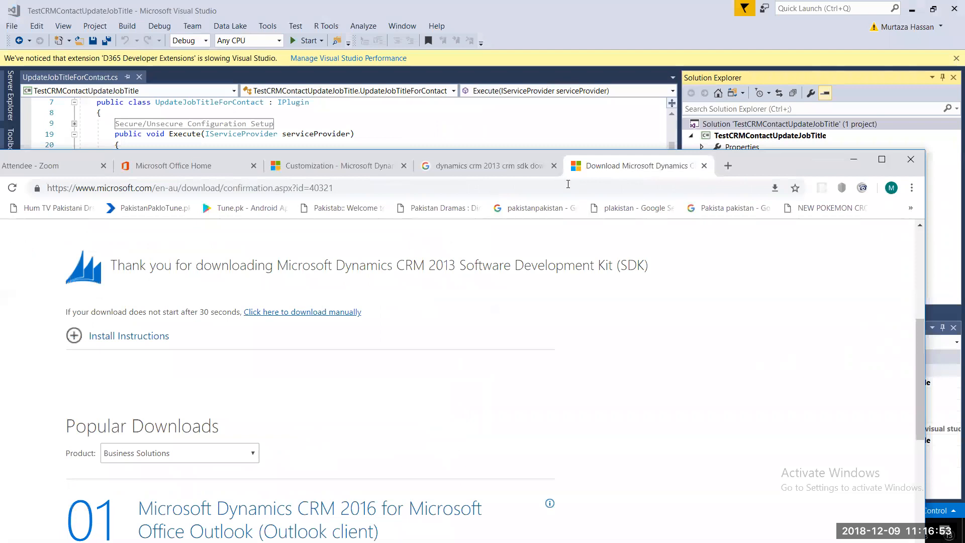
pyautogui.click(704, 165)
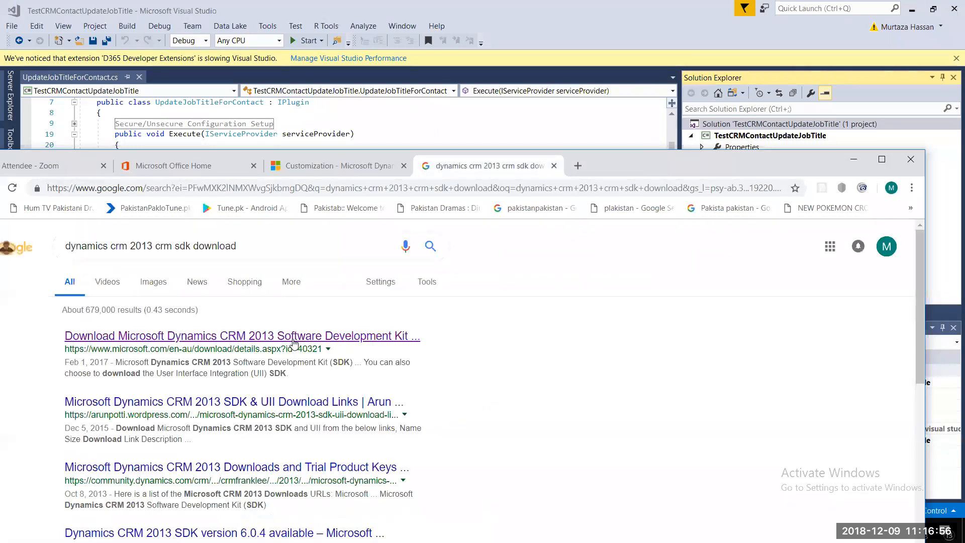
pyautogui.click(259, 247)
pyautogui.hotkey('ctrl', 'shift', 'Left')
pyautogui.hotkey('ctrl', 'shift', 'Left')
pyautogui.hotkey('ctrl', 'shift', 'Left')
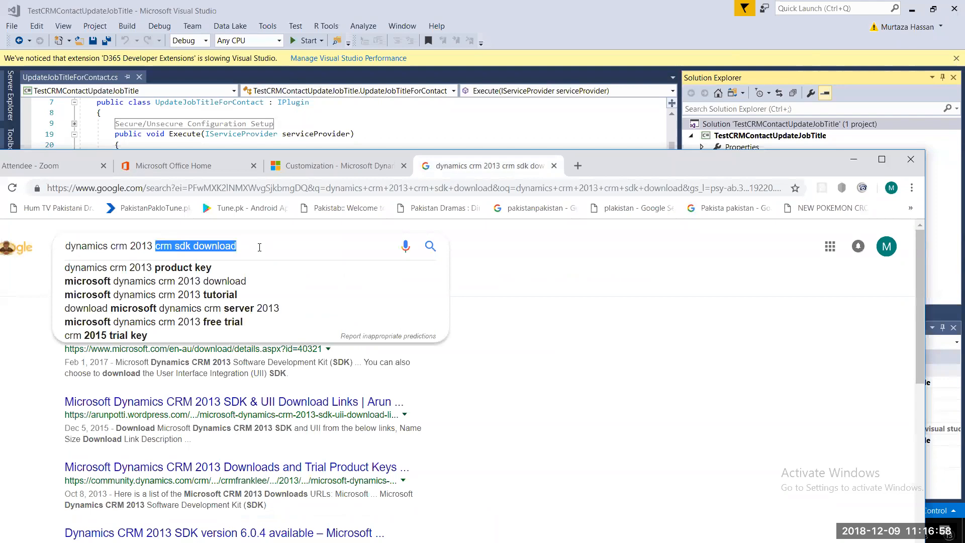
pyautogui.press('Left')
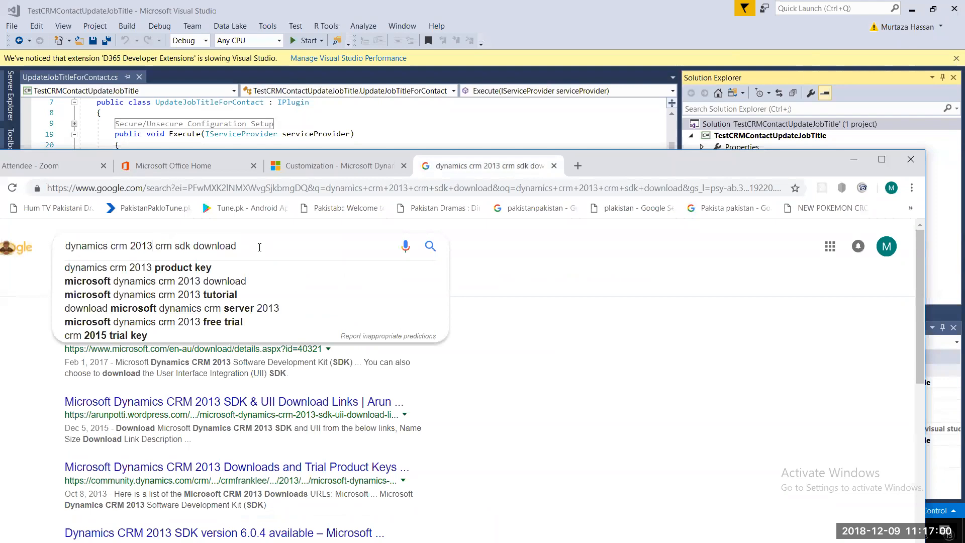
pyautogui.press('End')
pyautogui.hotkey('ctrl', 'shift', 'Left')
pyautogui.hotkey('ctrl', 'shift', 'Left')
pyautogui.hotkey('ctrl', 'shift', 'Left')
pyautogui.hotkey('ctrl', 'shift', 'Left')
pyautogui.hotkey('ctrl', 'shift', 'Left')
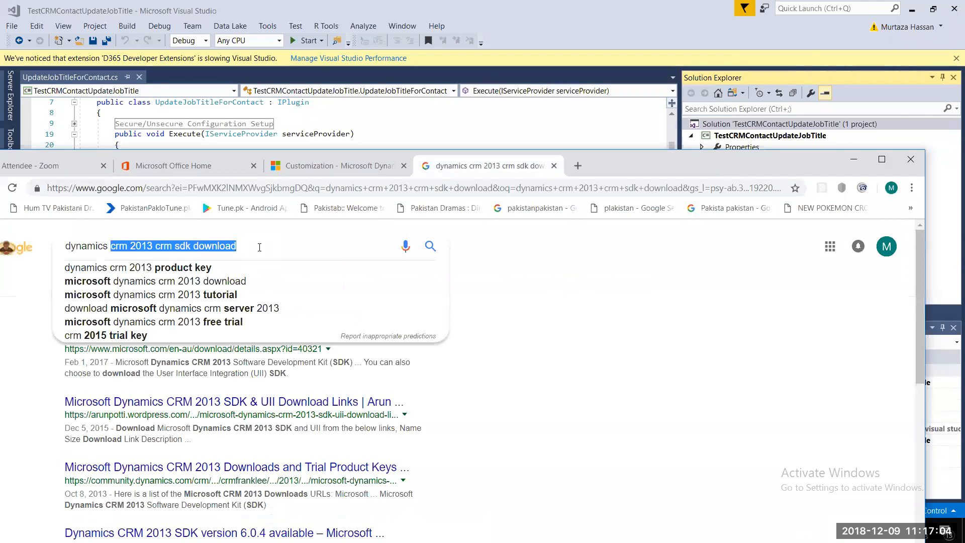
pyautogui.write('365')
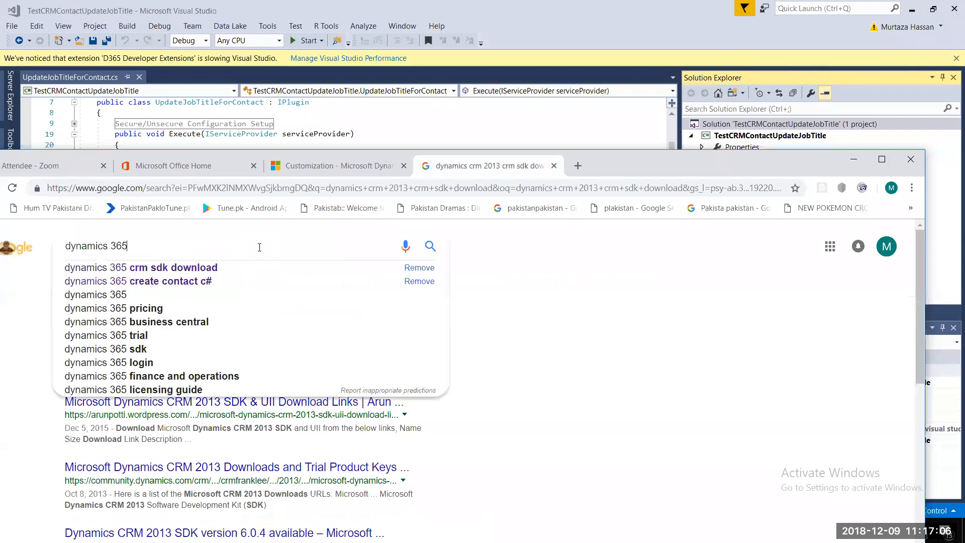
pyautogui.press('Down')
pyautogui.press('Return')
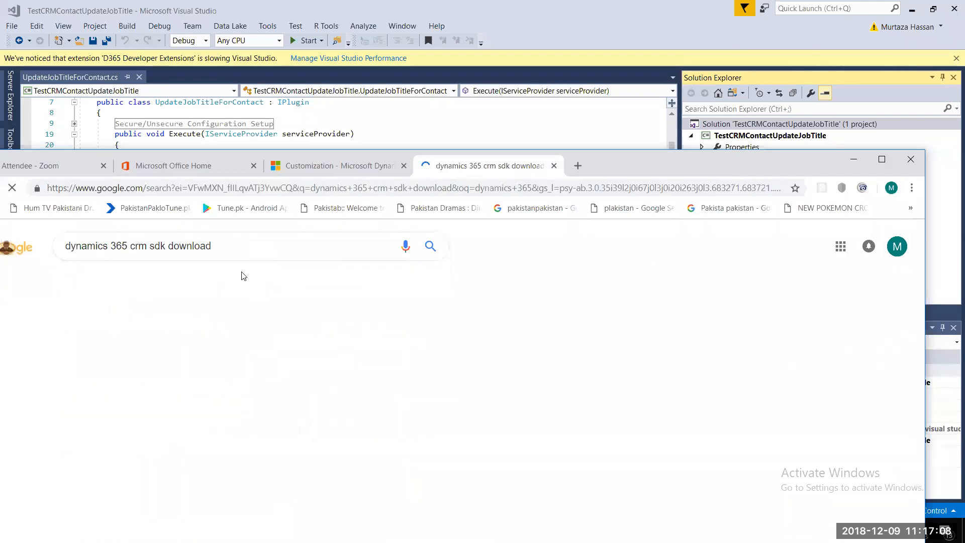
# - Open the Dynamics 365 (v8.x) SDK result in a new tab and maximize the browser
pyautogui.rightClick(256, 335)
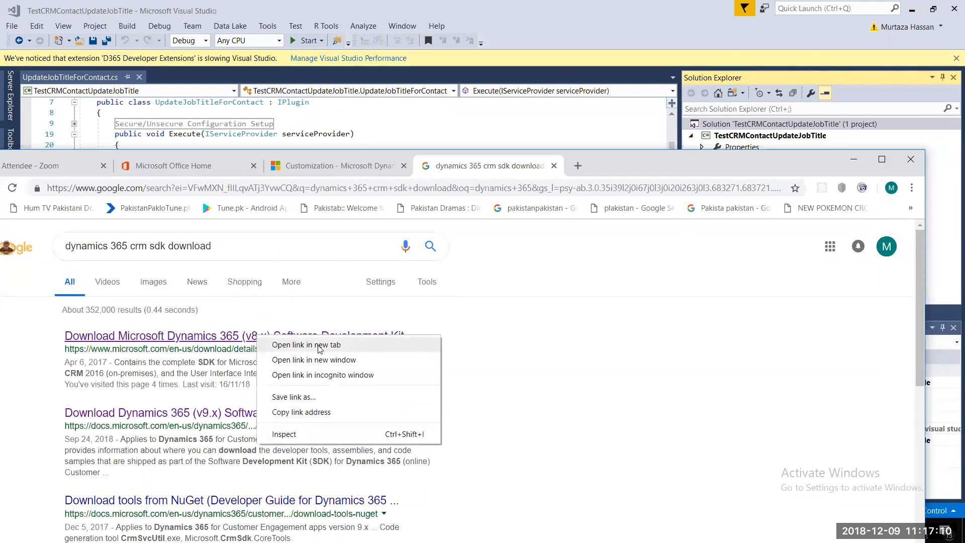
pyautogui.click(318, 346)
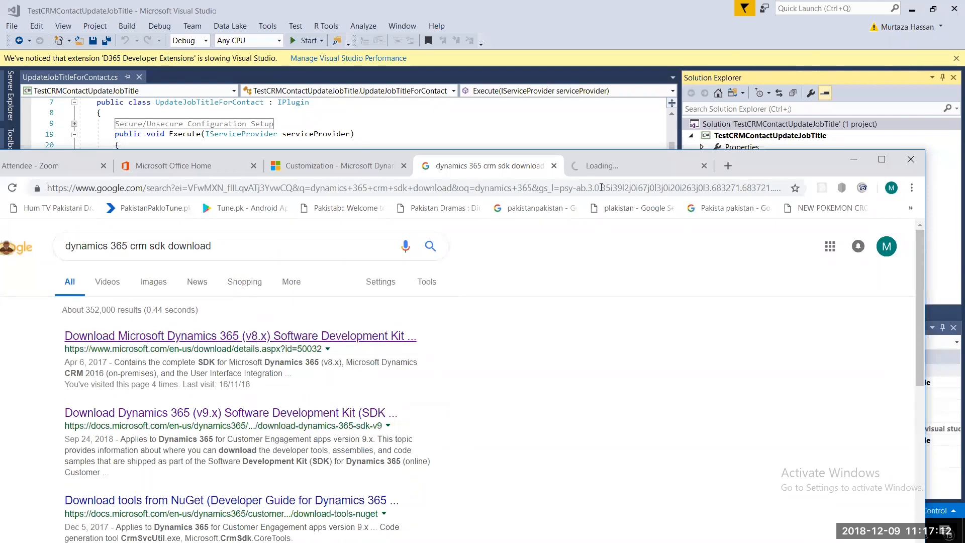
pyautogui.click(604, 171)
pyautogui.moveTo(821, 166); pyautogui.dragTo(831, 58)
pyautogui.doubleClick(831, 59)
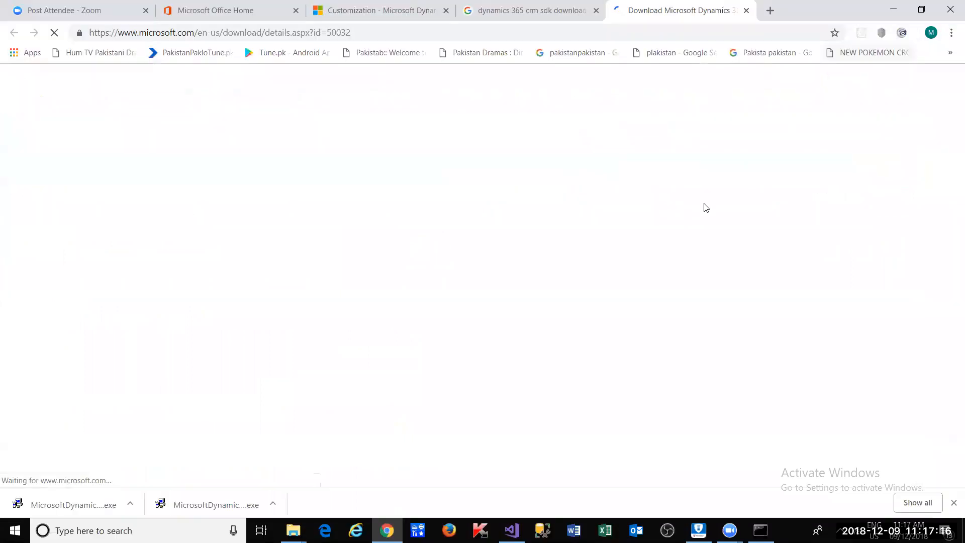
# - Download both Dynamics 365 (v8.x) SDK files from the Download Center
pyautogui.scroll(-2, 658, 252)
pyautogui.scroll(-2, 652, 261)
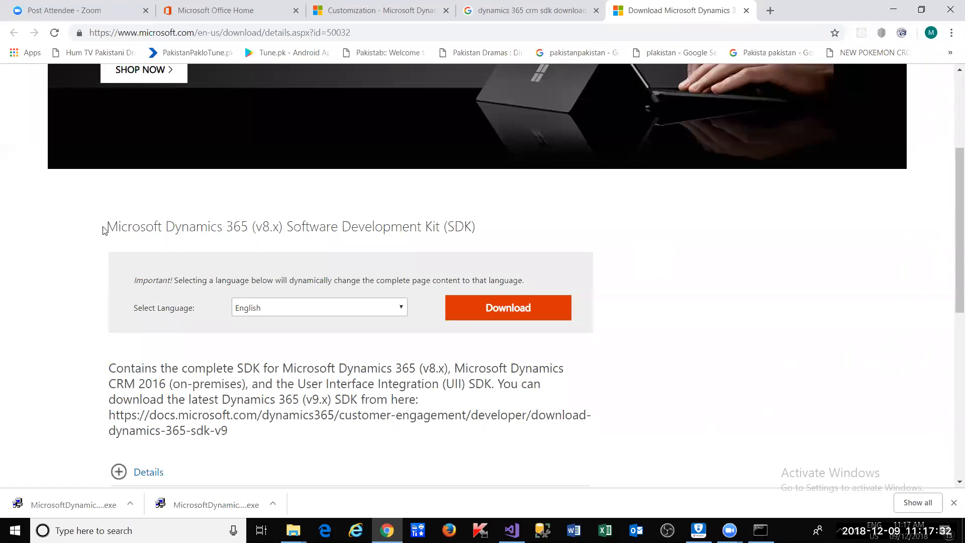
pyautogui.moveTo(106, 227); pyautogui.dragTo(414, 230)
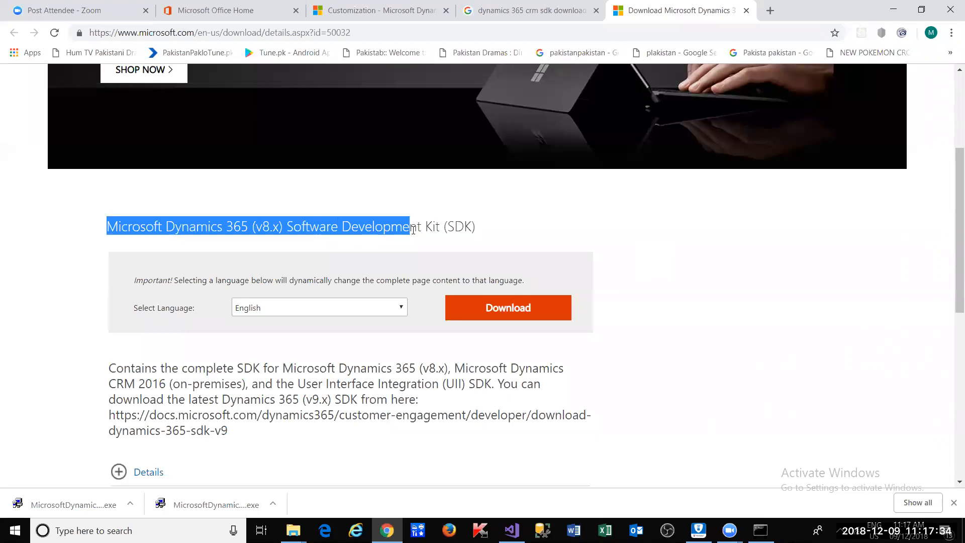
pyautogui.click(530, 310)
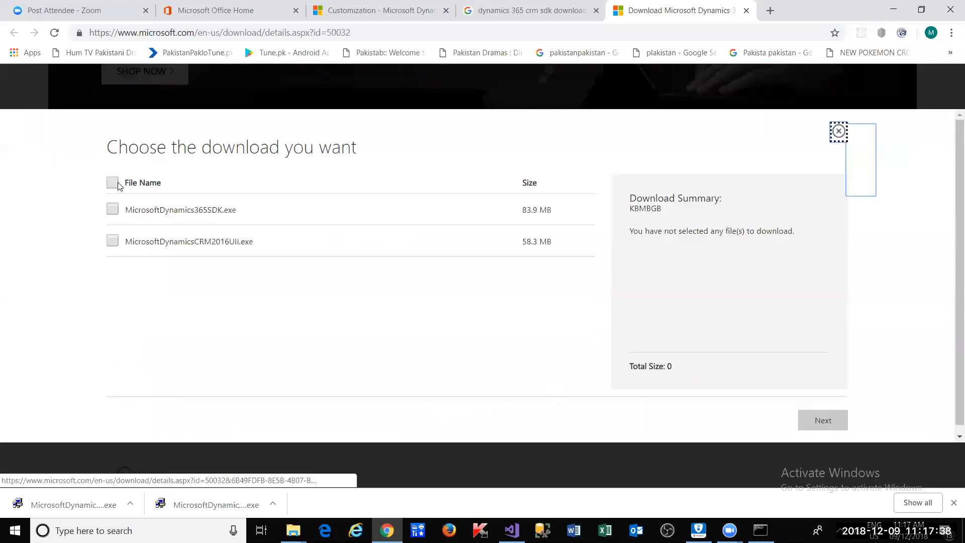
pyautogui.click(117, 183)
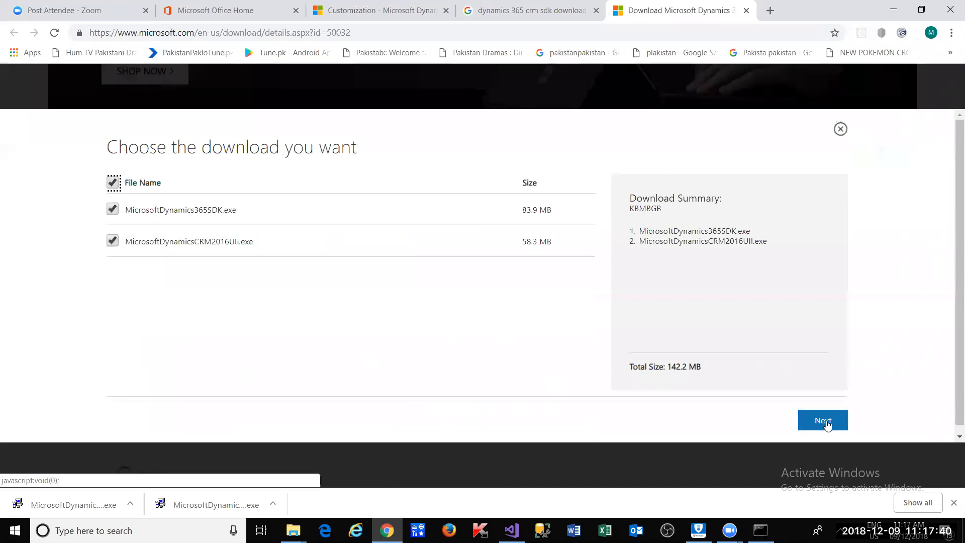
pyautogui.click(827, 425)
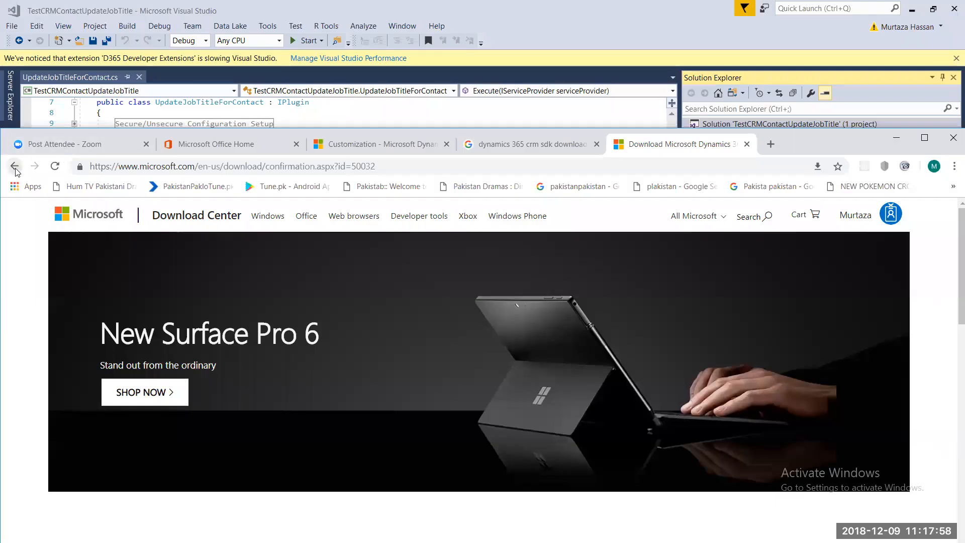
# - Copy the v9.x SDK docs link and start pasting it into a new tab's address bar
pyautogui.click(15, 166)
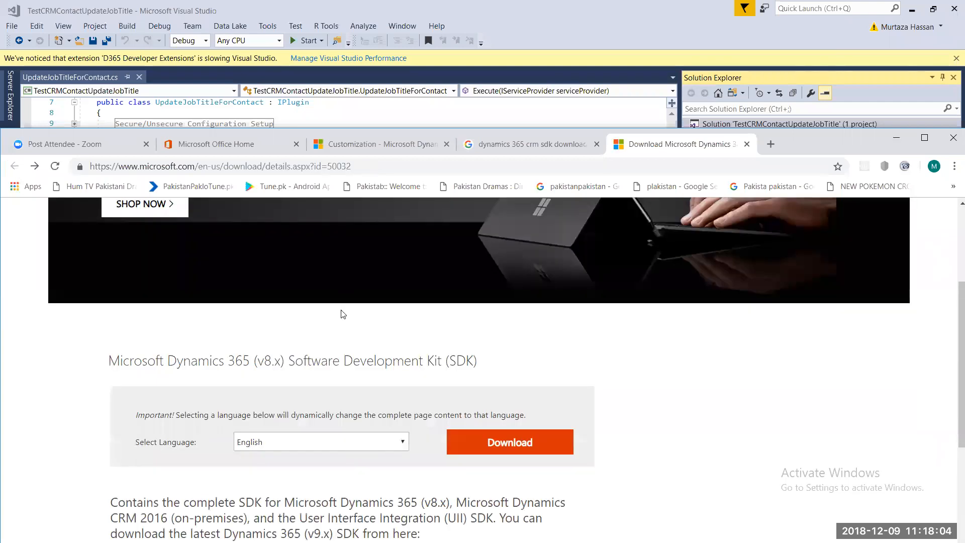
pyautogui.scroll(-5, 536, 325)
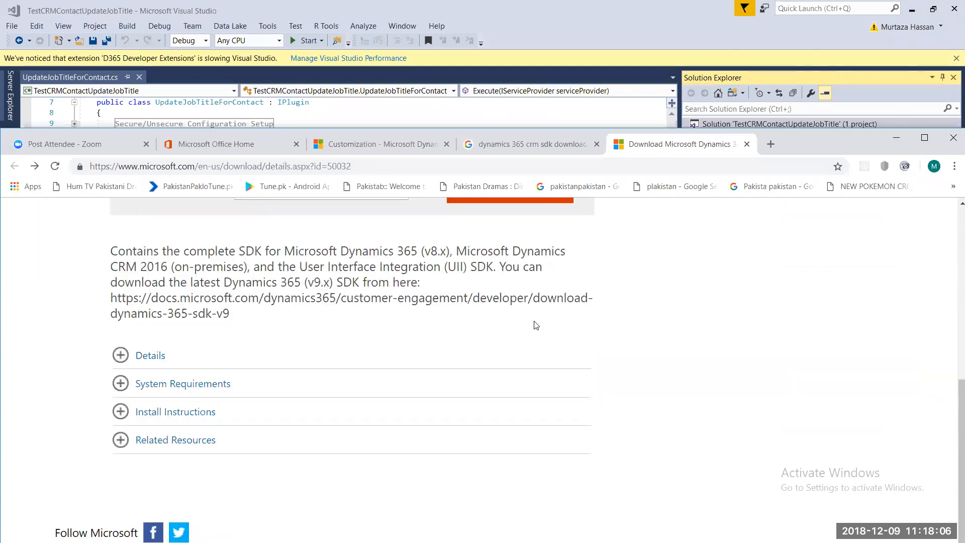
pyautogui.scroll(-1, 536, 325)
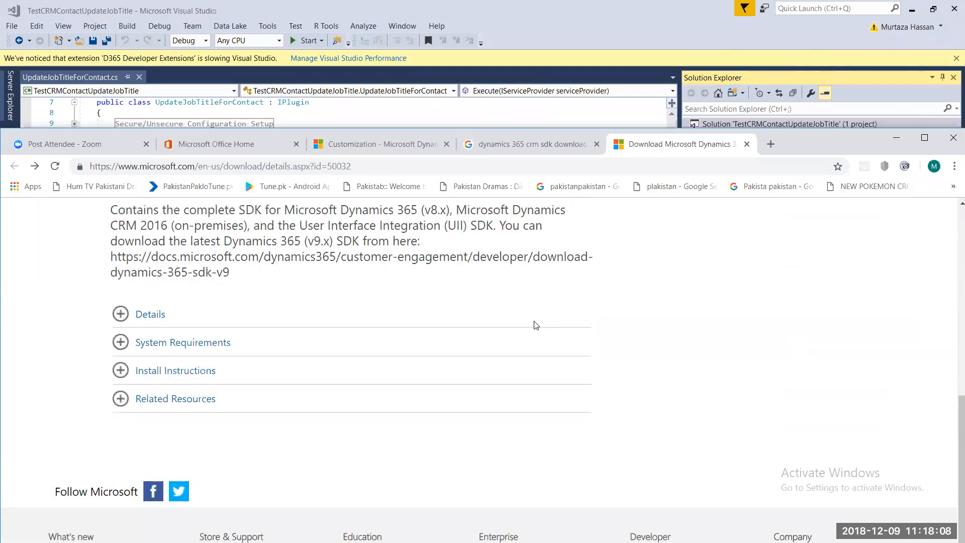
pyautogui.scroll(1, 534, 326)
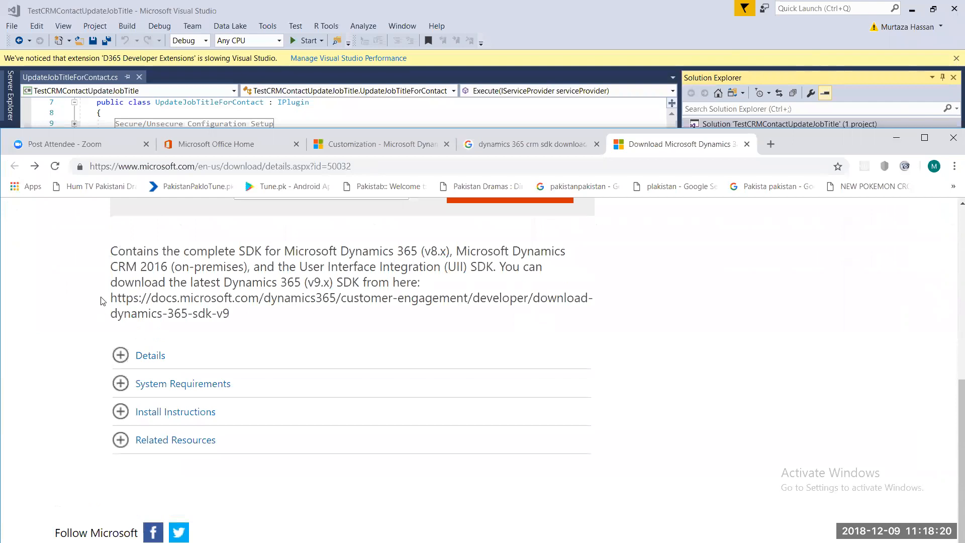
pyautogui.moveTo(117, 296); pyautogui.dragTo(230, 319)
pyautogui.moveTo(232, 319); pyautogui.dragTo(110, 299)
pyautogui.rightClick(112, 303)
pyautogui.click(147, 316)
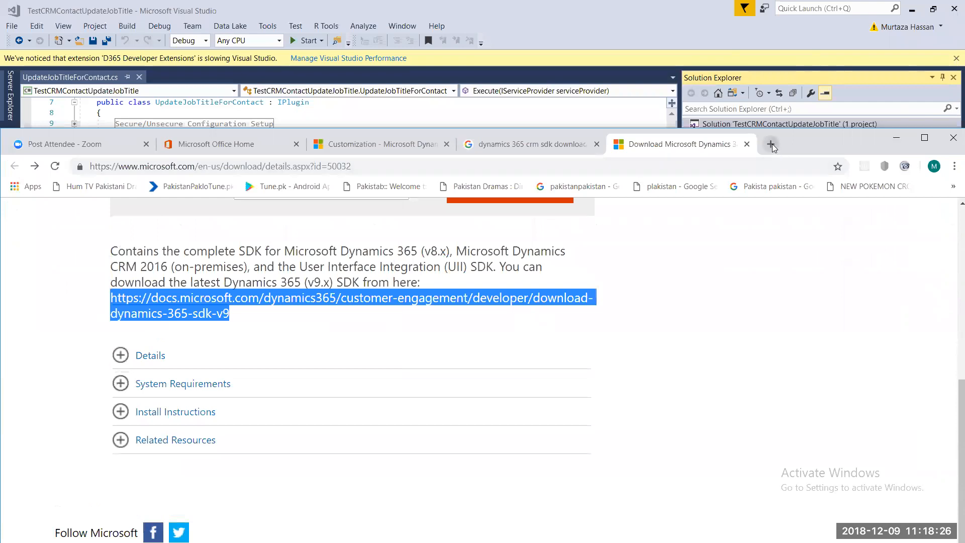
pyautogui.click(771, 143)
pyautogui.rightClick(264, 167)
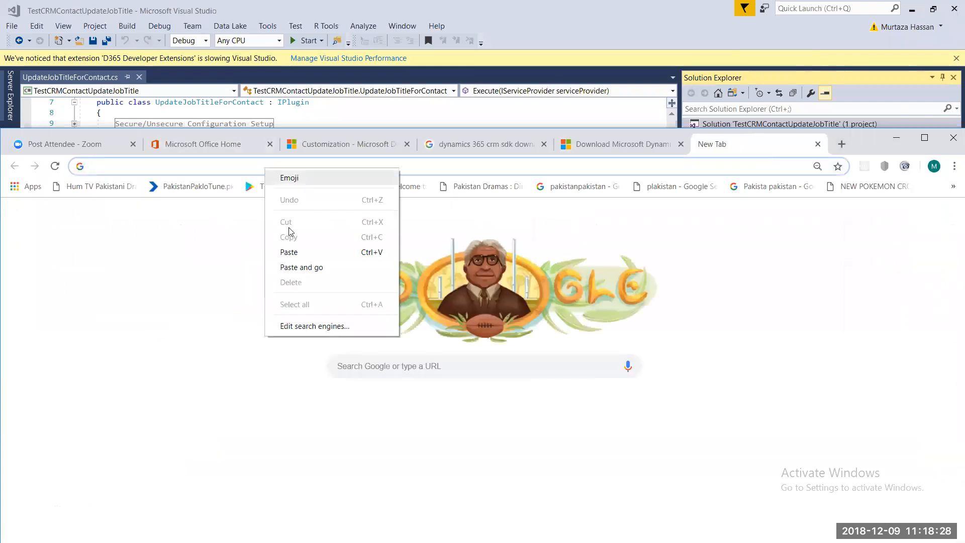
# - Load the pasted v9.x SDK docs page in a maximized browser and skim it
pyautogui.click(290, 252)
pyautogui.press('Return')
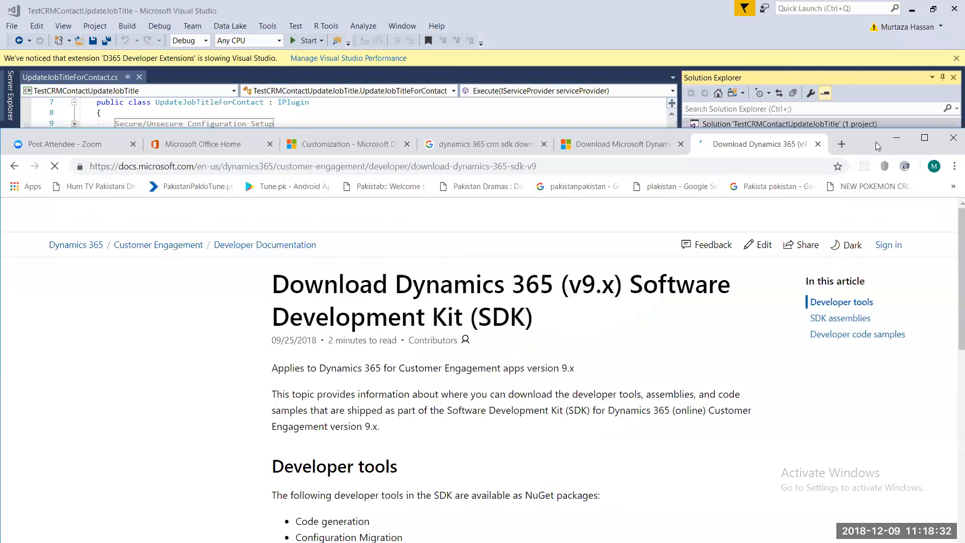
pyautogui.moveTo(877, 146); pyautogui.dragTo(894, 84)
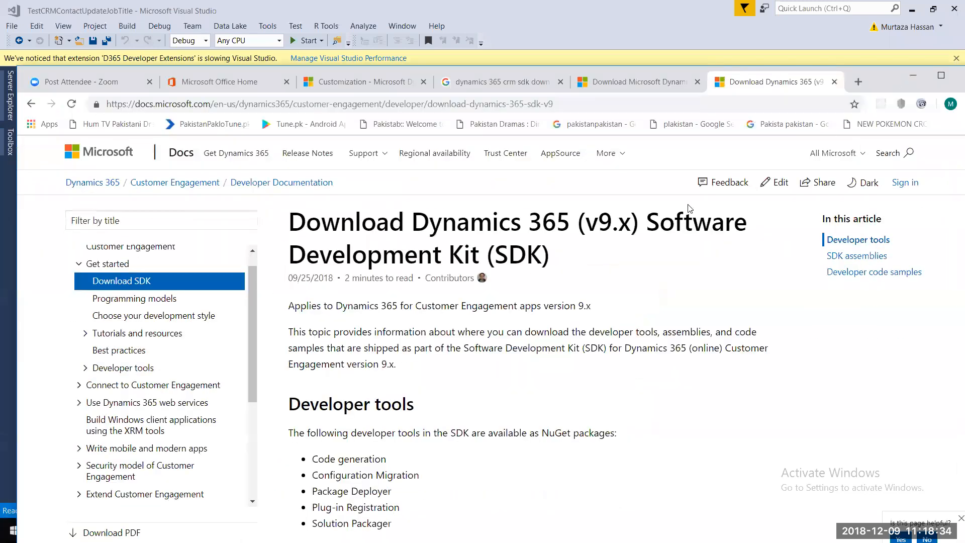
pyautogui.press('super+Up')
pyautogui.scroll(-3, 545, 308)
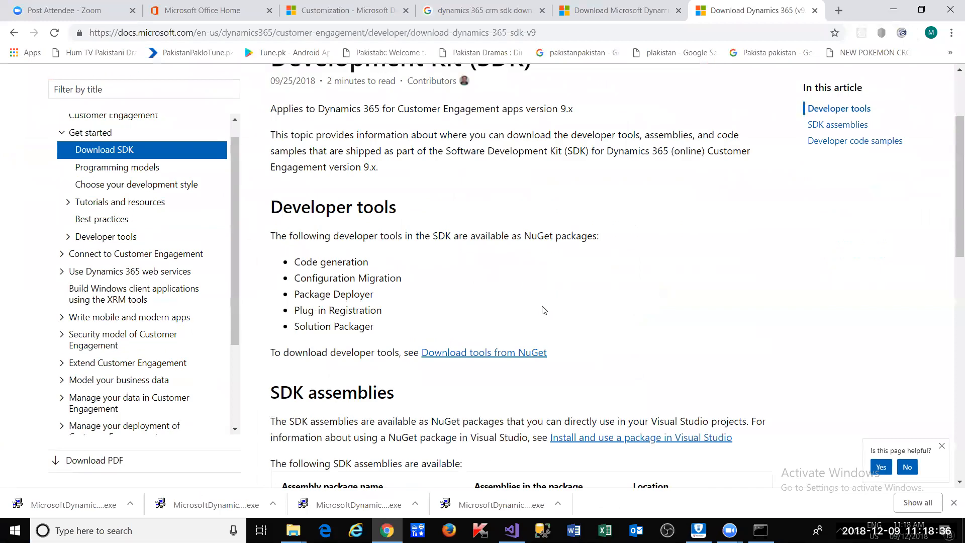
pyautogui.scroll(-3, 544, 310)
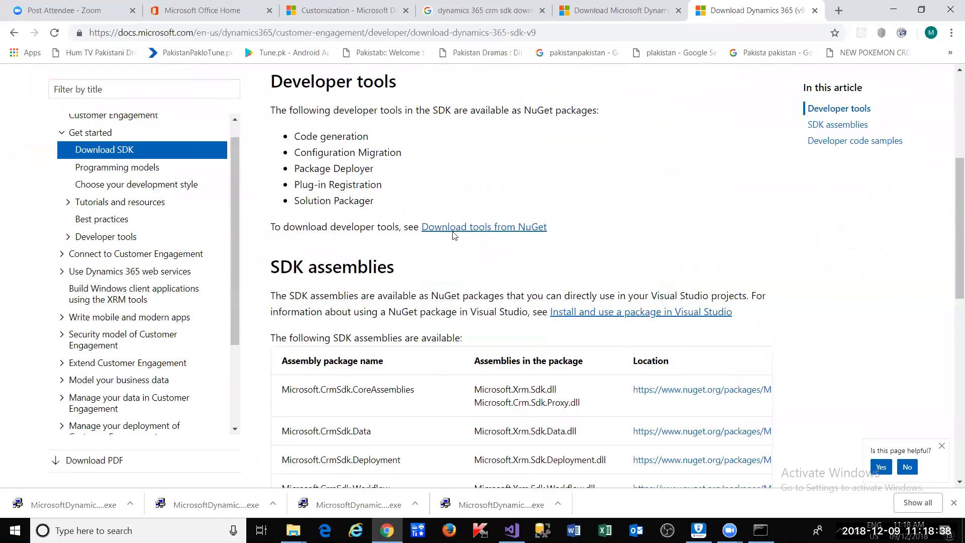
pyautogui.scroll(-10, 475, 298)
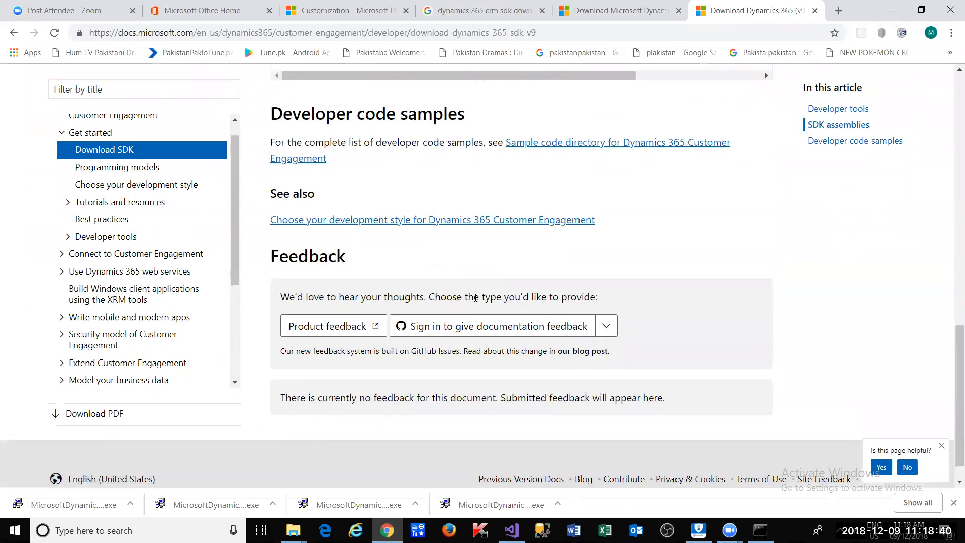
pyautogui.scroll(12, 494, 251)
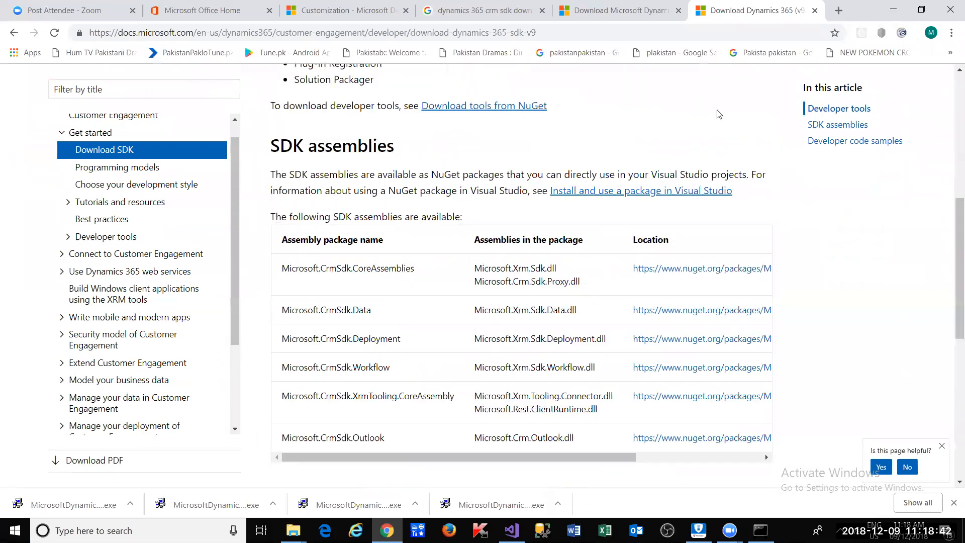
# - Return to the Dynamics 365 SDK Download Center tab with the browser maximized
pyautogui.moveTo(875, 6); pyautogui.dragTo(860, 83)
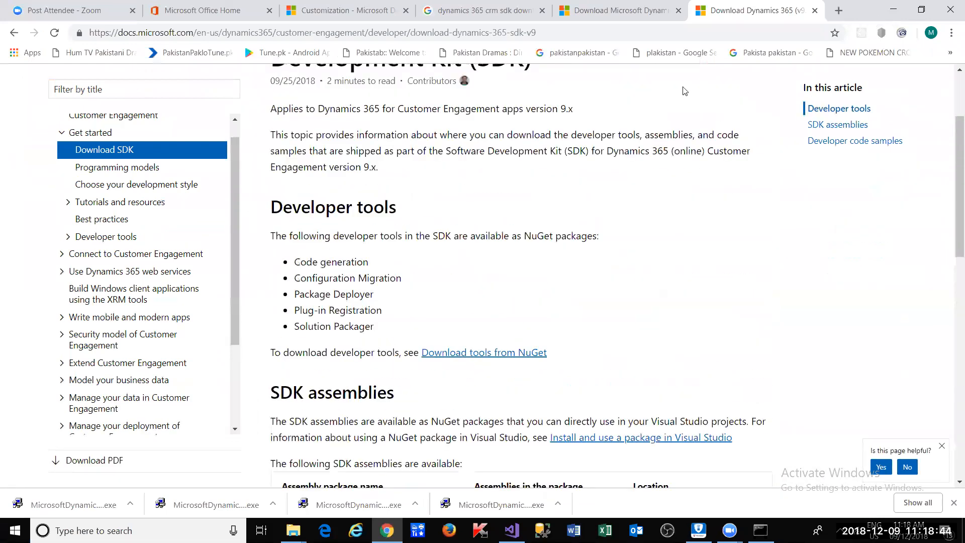
pyautogui.click(630, 90)
pyautogui.click(909, 86)
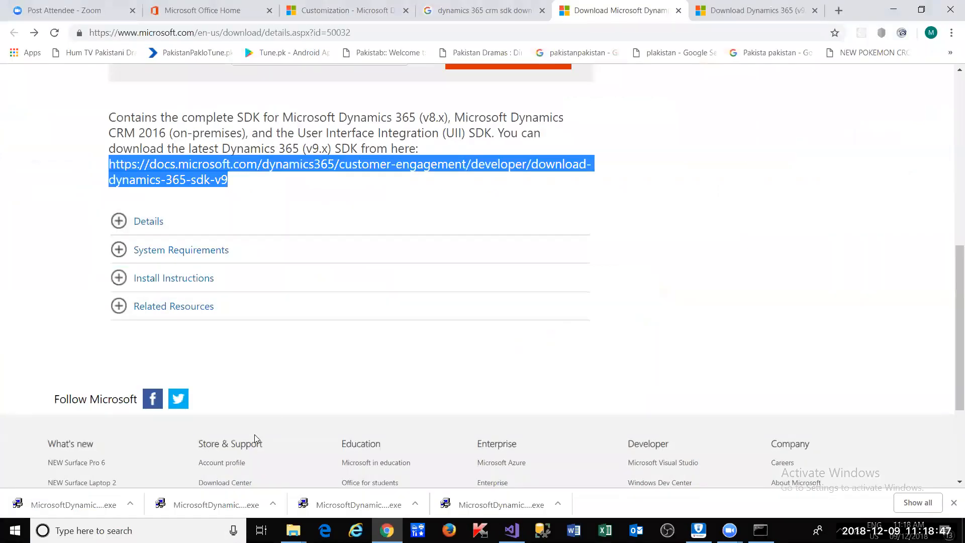
pyautogui.click(272, 503)
# - Move MicrosoftDynamicsCRM2016UII.exe from Downloads into the Session4 folder
pyautogui.click(322, 461)
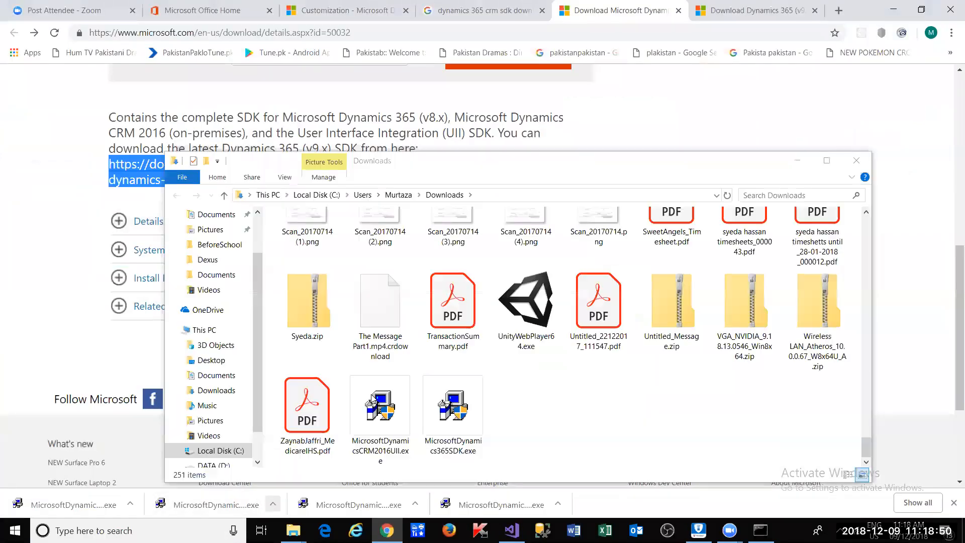
pyautogui.rightClick(389, 413)
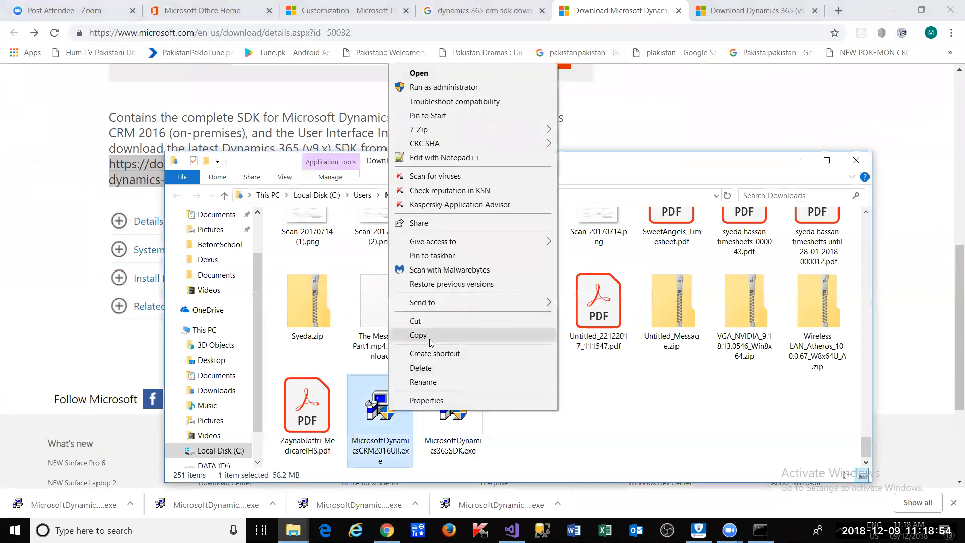
pyautogui.click(440, 321)
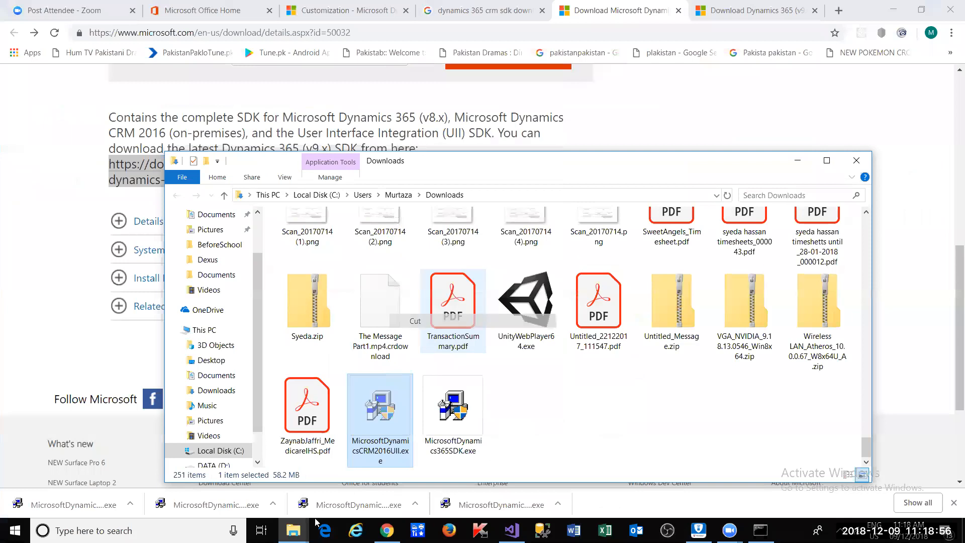
pyautogui.click(294, 530)
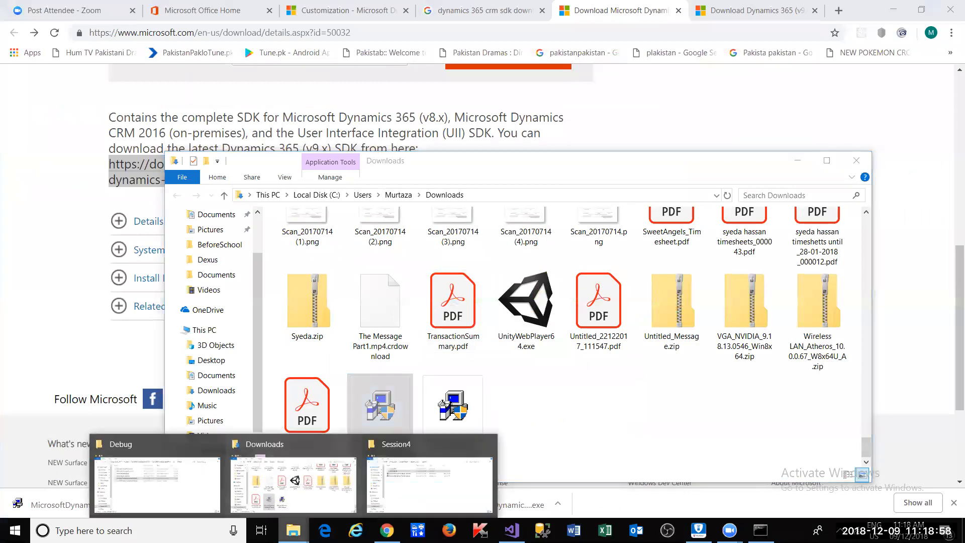
pyautogui.click(402, 492)
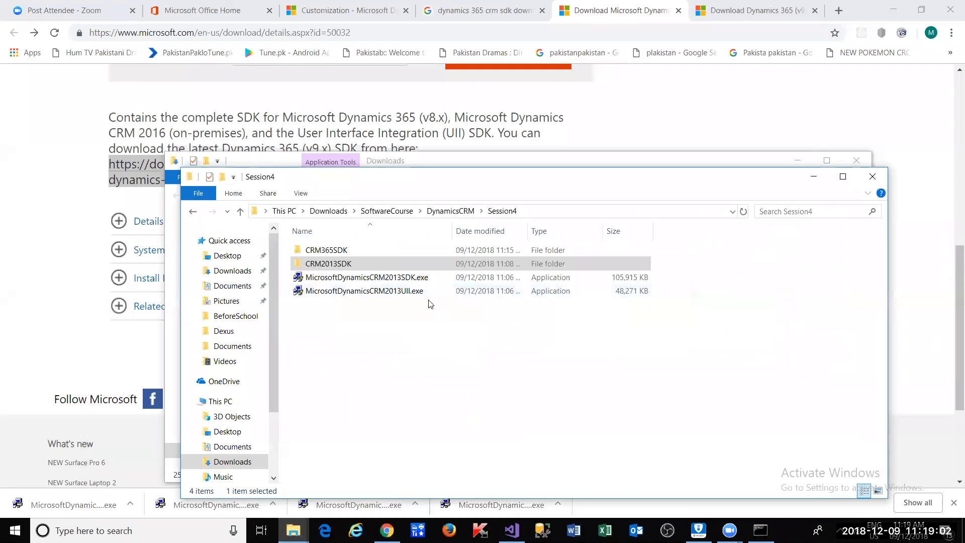
pyautogui.rightClick(375, 322)
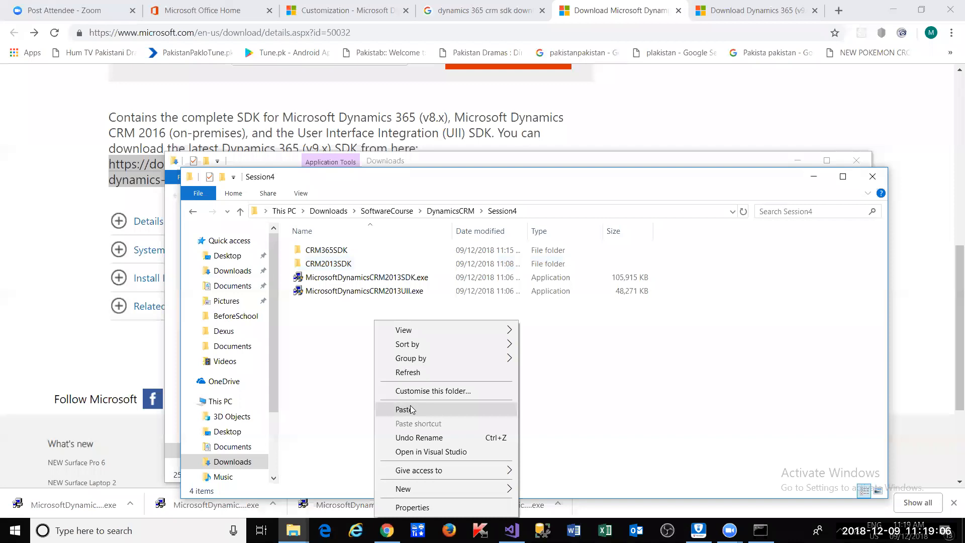
pyautogui.click(661, 385)
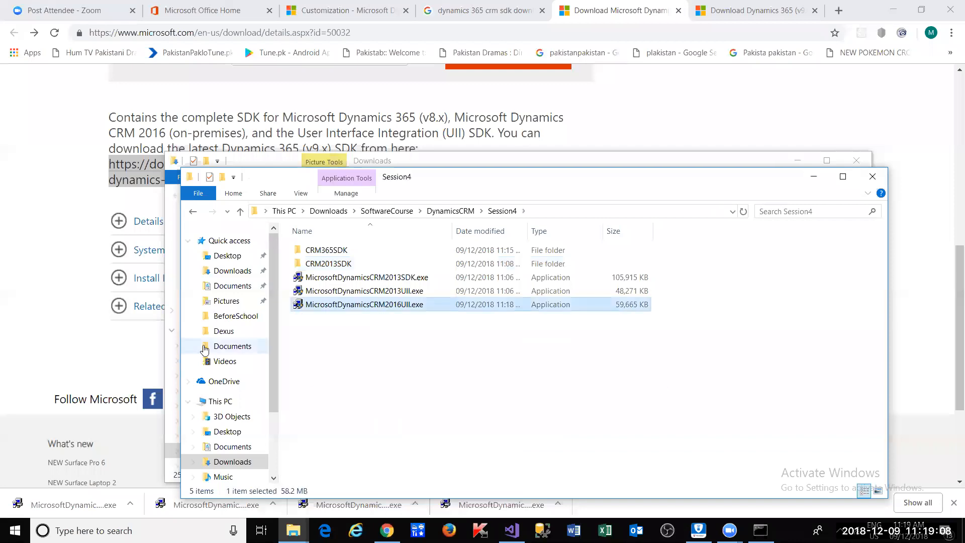
# - Move MicrosoftDynamics365SDK.exe from Downloads into Session4 as well
pyautogui.hotkey('alt', 'Tab')
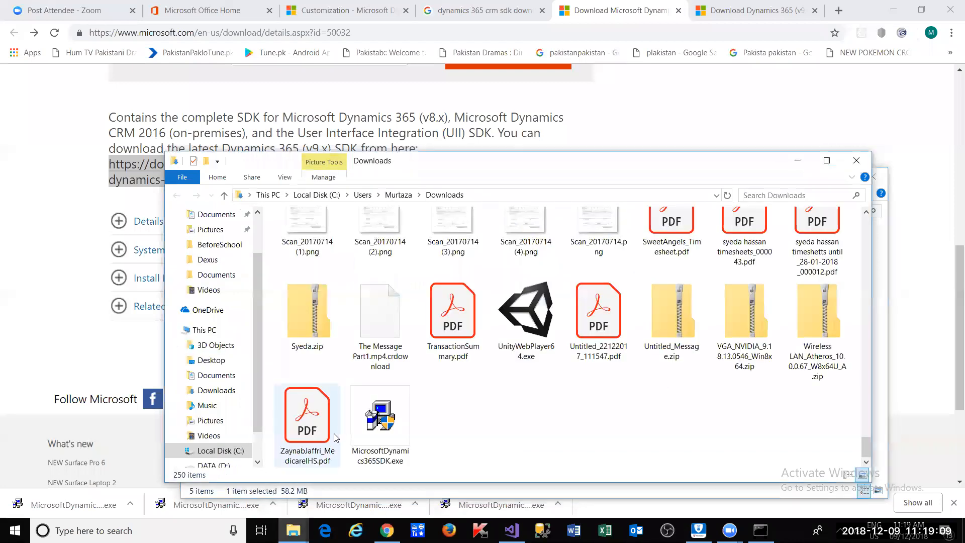
pyautogui.click(130, 504)
pyautogui.click(163, 460)
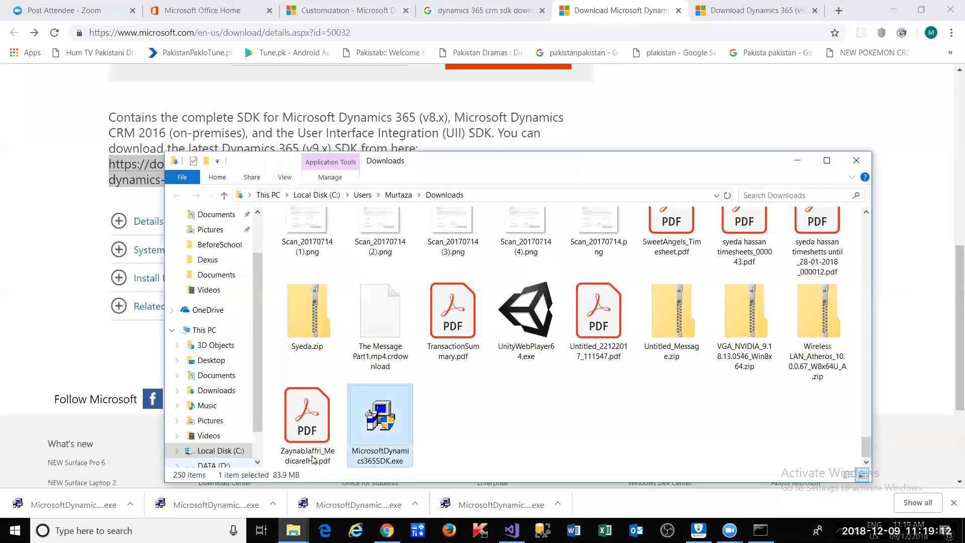
pyautogui.rightClick(356, 432)
pyautogui.click(380, 344)
pyautogui.hotkey('alt', 'Tab')
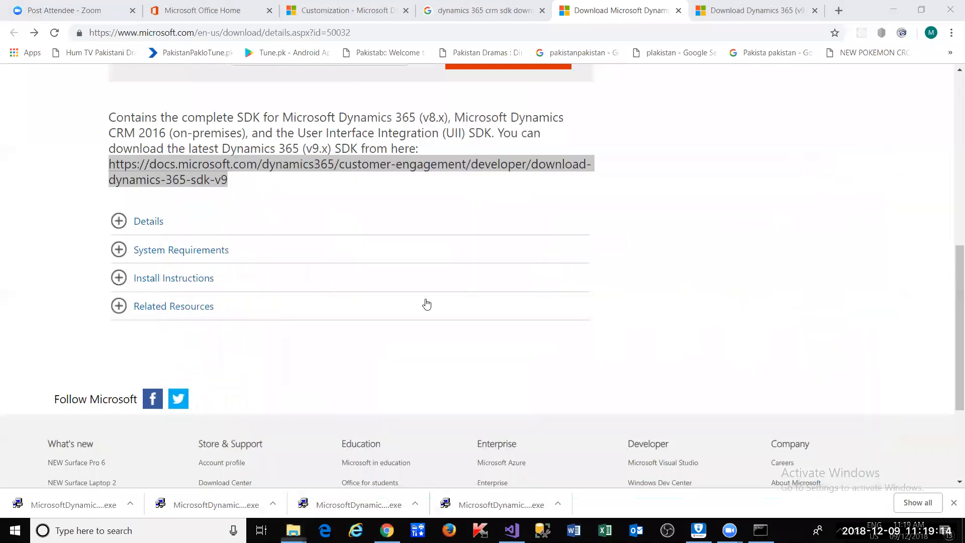
pyautogui.hotkey('alt', 'Tab')
pyautogui.click(384, 358)
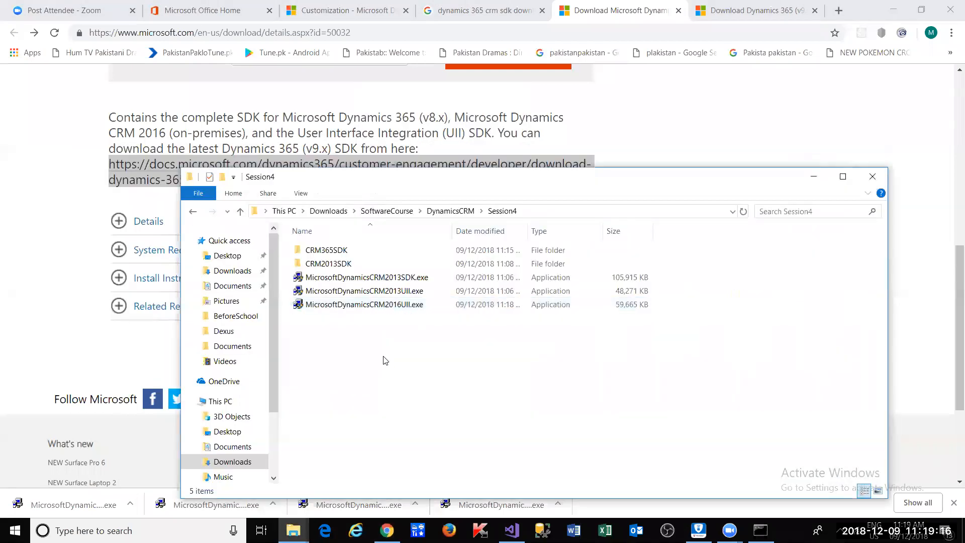
pyautogui.rightClick(382, 352)
pyautogui.click(428, 247)
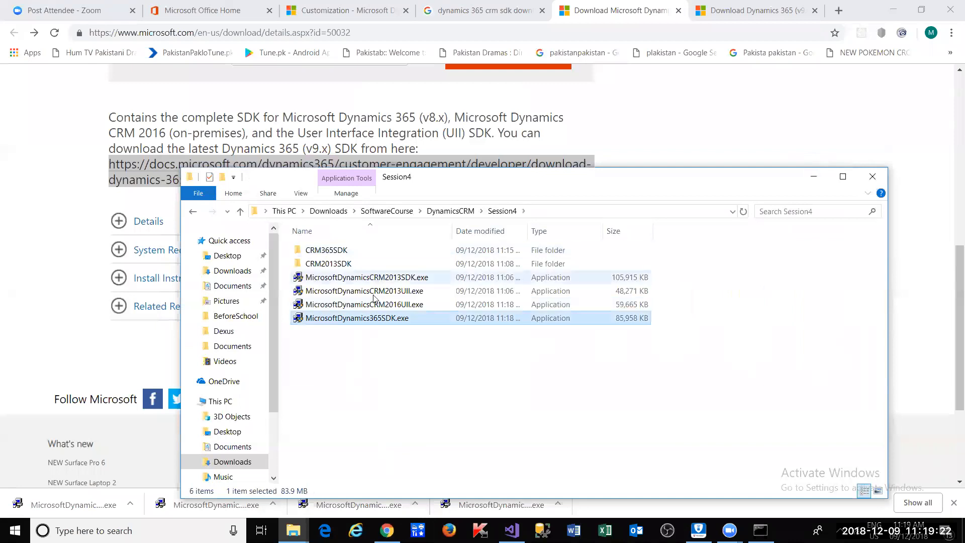
# - Launch the Dynamics 365 SDK installer, accept its licence, then return to Session4
pyautogui.doubleClick(384, 320)
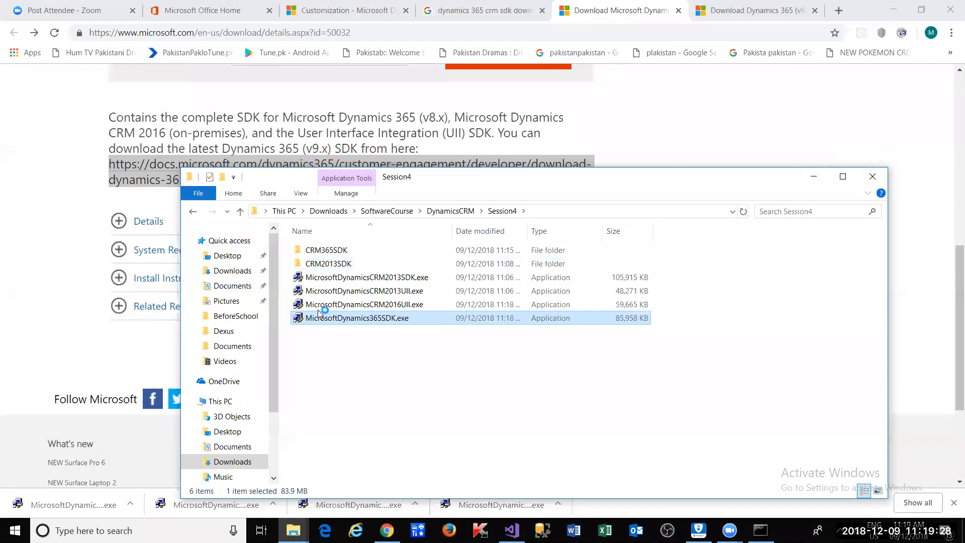
pyautogui.click(445, 388)
pyautogui.click(665, 390)
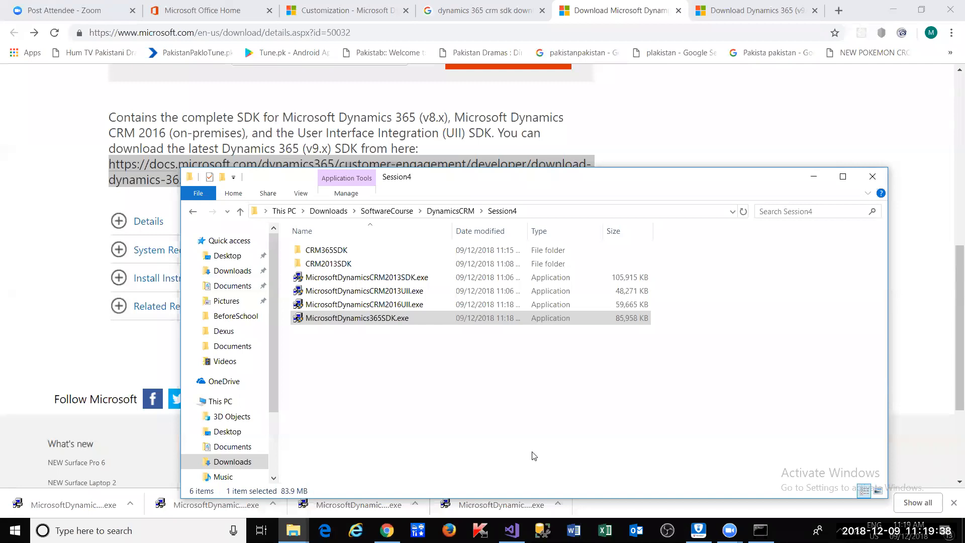
pyautogui.click(954, 503)
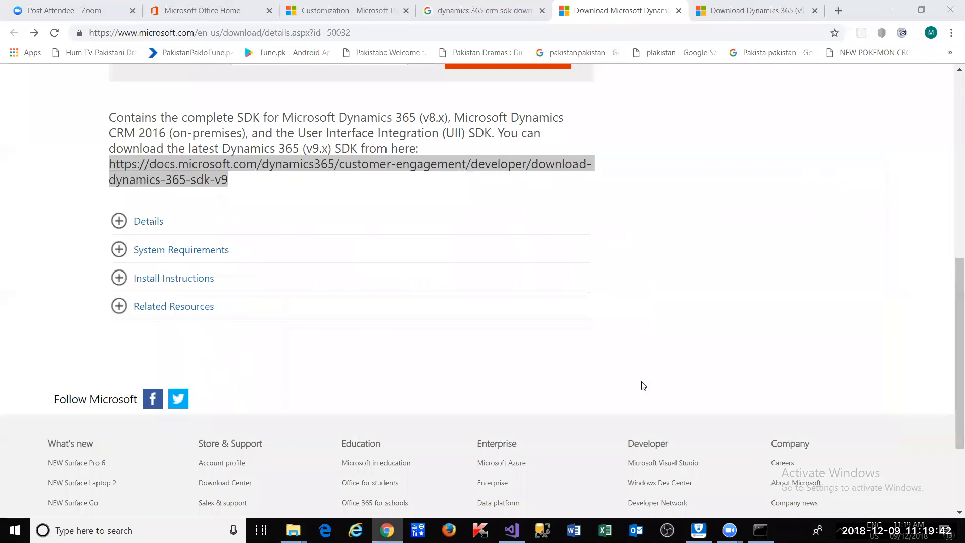
pyautogui.hotkey('alt', 'Tab')
pyautogui.click(372, 359)
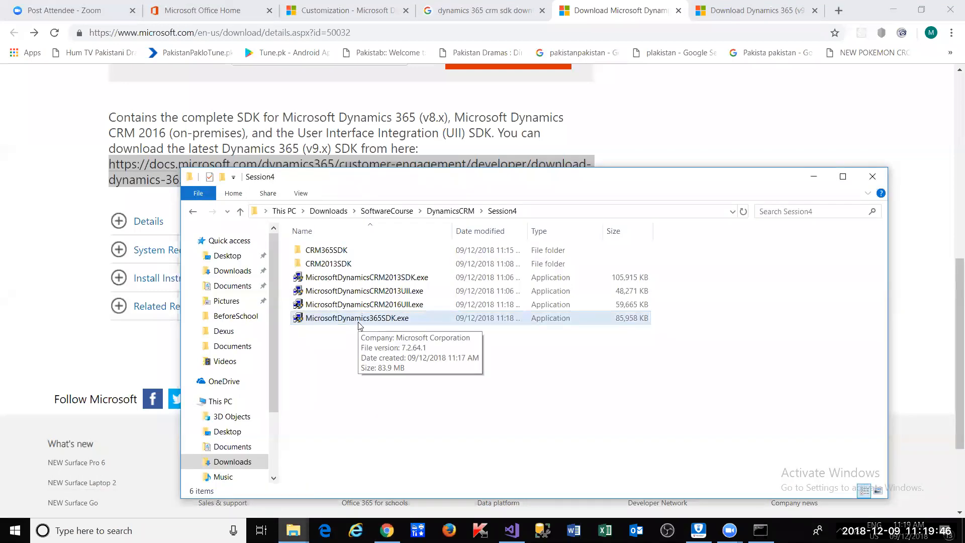
# - Run MicrosoftDynamics365SDK.exe again and accept its licence terms
pyautogui.doubleClick(359, 322)
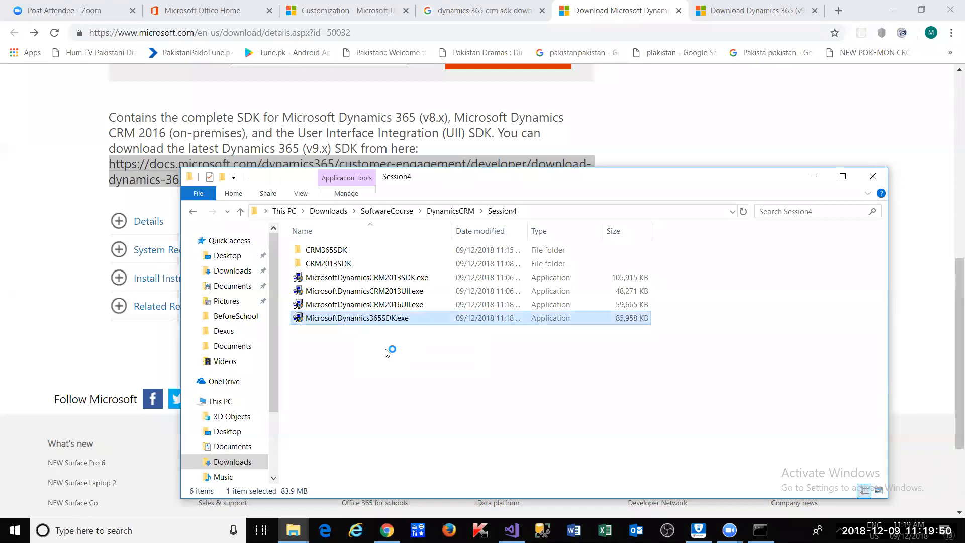
pyautogui.click(254, 389)
pyautogui.click(681, 389)
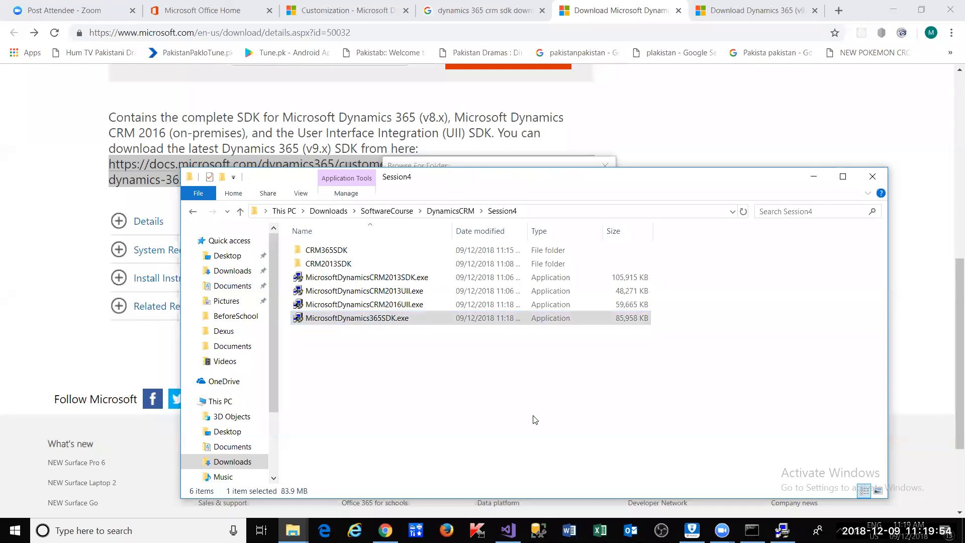
pyautogui.click(783, 531)
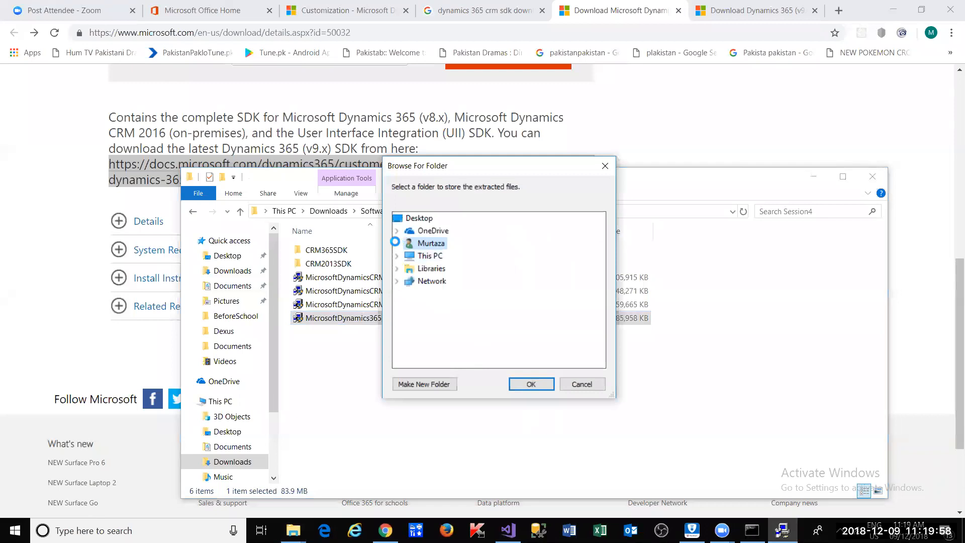
# - Browse to Downloads > SoftwareCourse > DynamicsCRM > Session4 and confirm CRM365SDK as the extraction folder
pyautogui.click(397, 244)
pyautogui.scroll(-1, 413, 302)
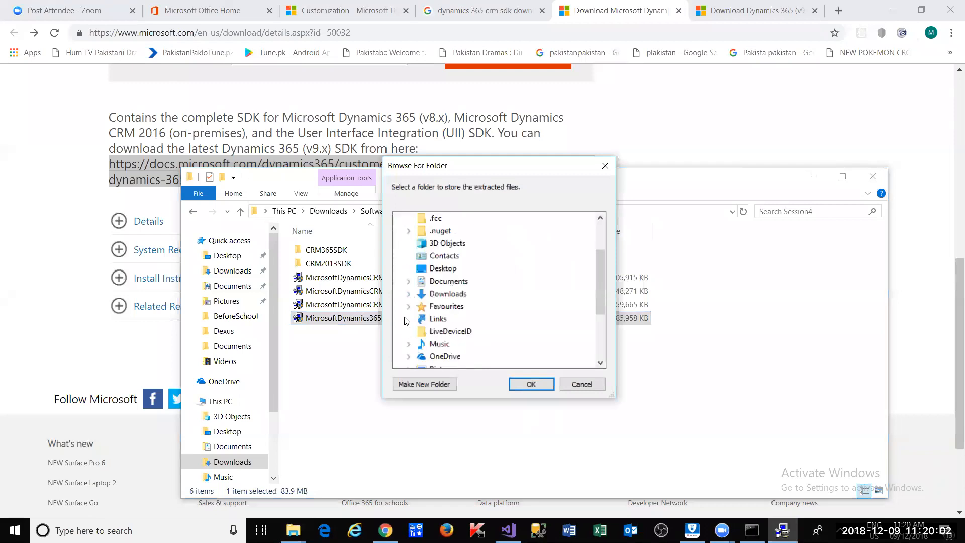
pyautogui.click(408, 294)
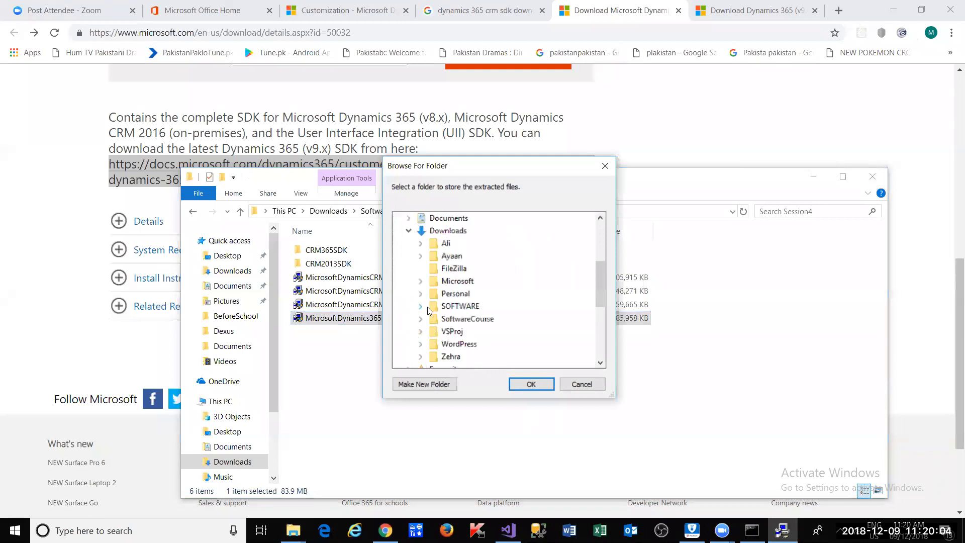
pyautogui.click(423, 320)
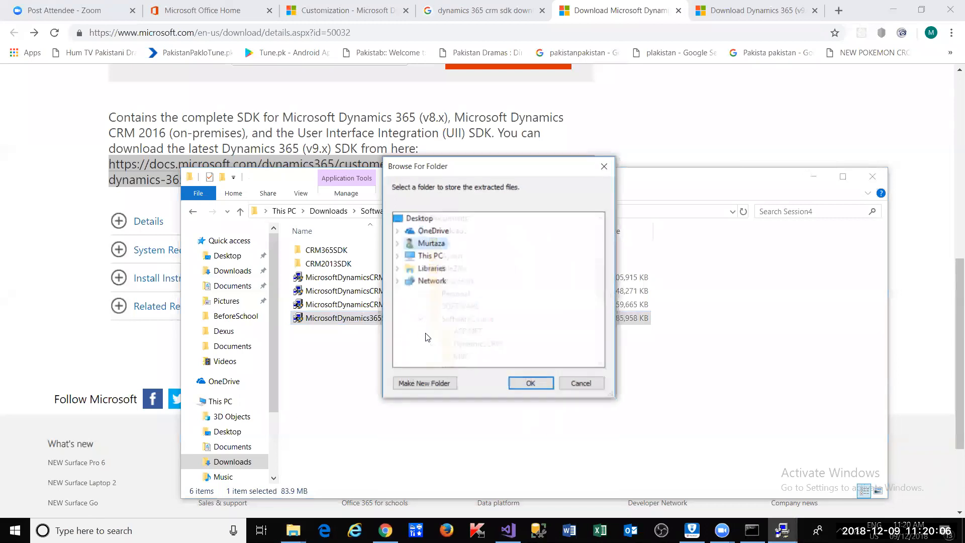
pyautogui.click(574, 378)
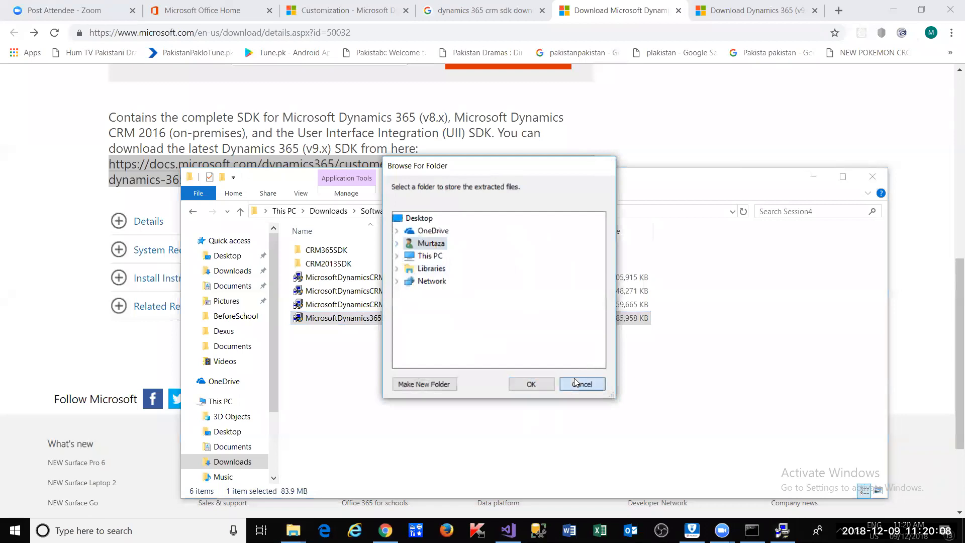
pyautogui.click(573, 301)
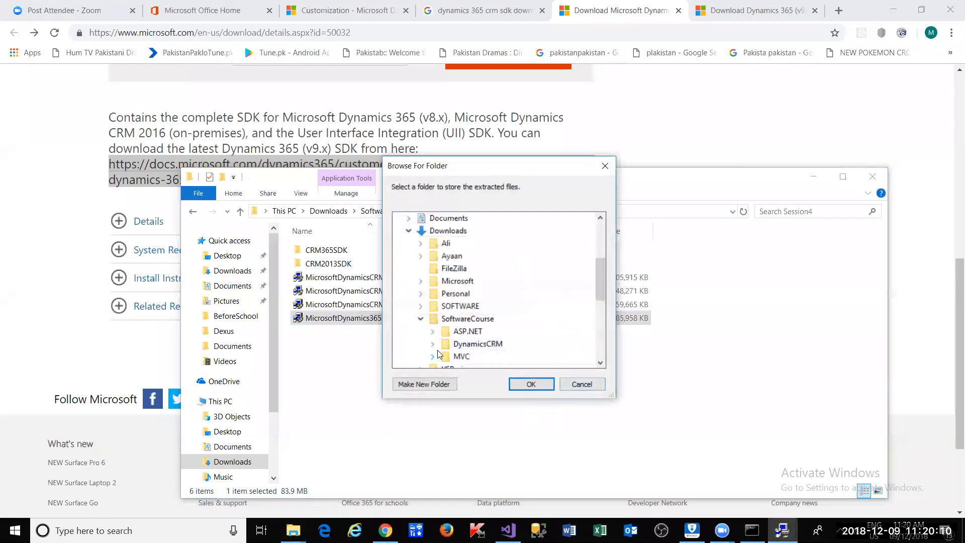
pyautogui.scroll(-1, 442, 309)
pyautogui.click(433, 307)
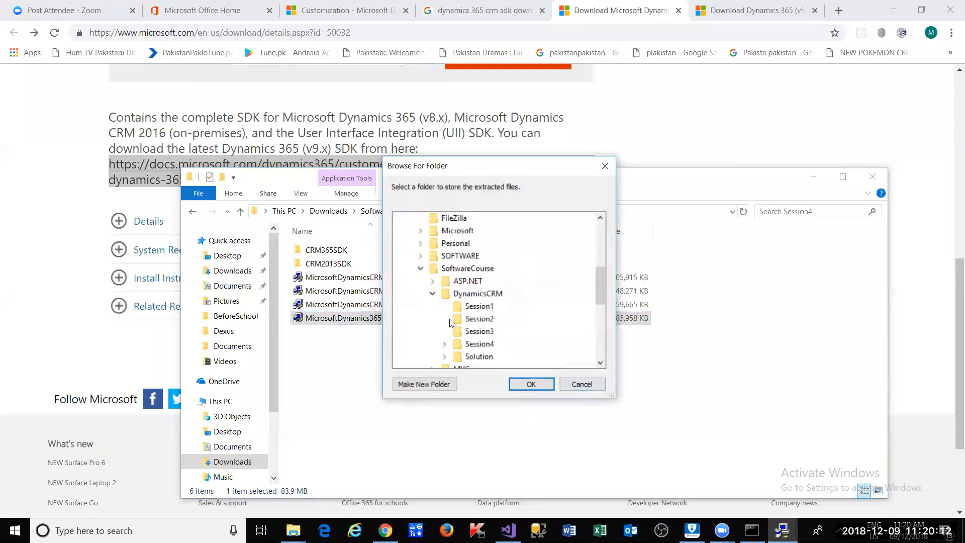
pyautogui.click(444, 344)
pyautogui.click(495, 344)
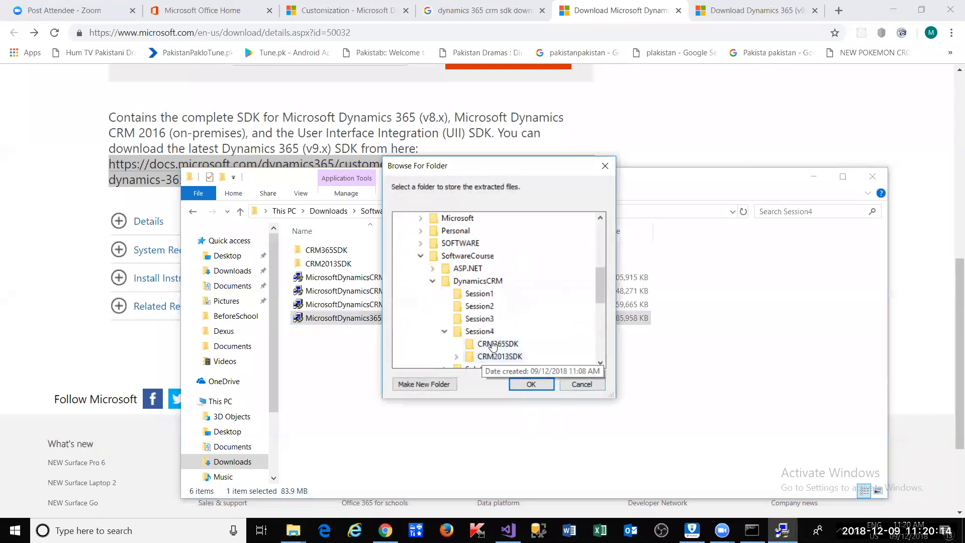
pyautogui.click(520, 383)
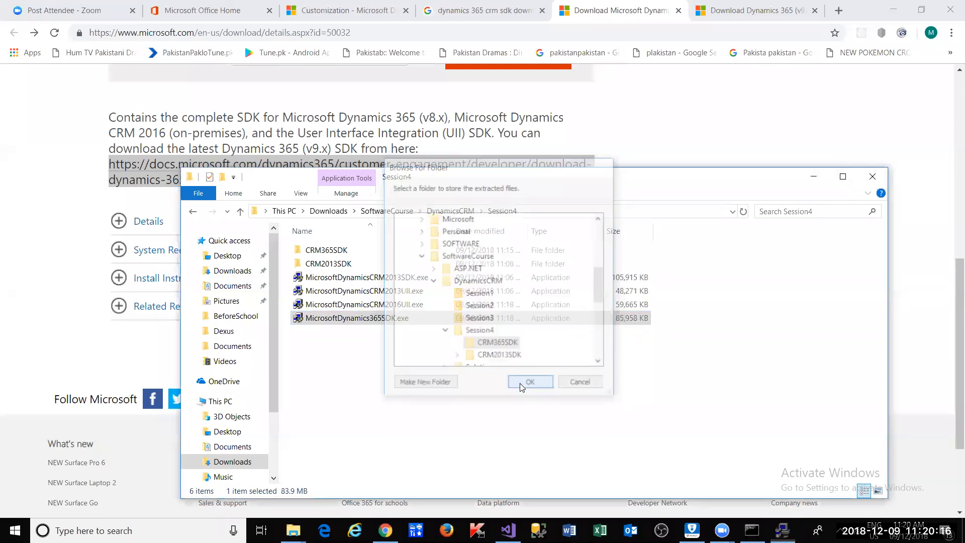
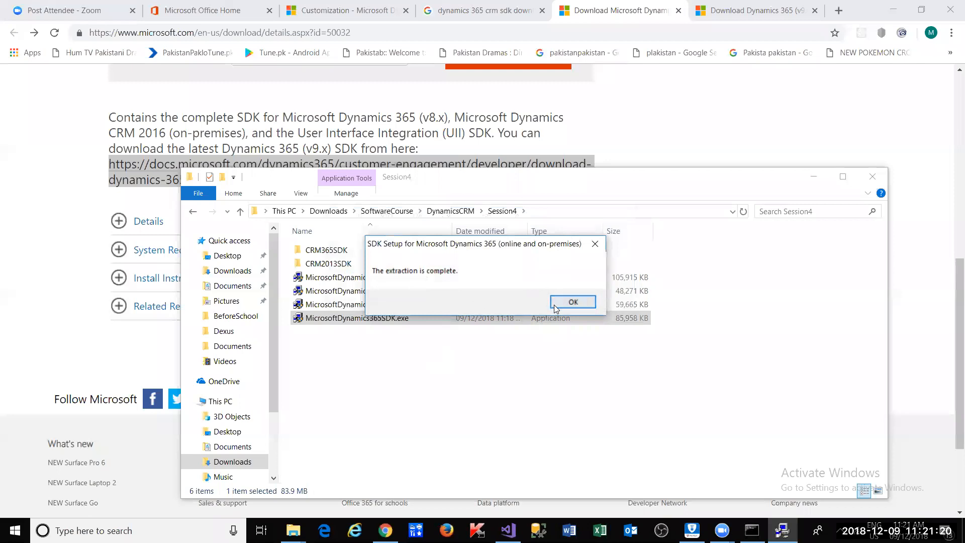
# - Dismiss the extraction message and browse CRM365SDK > SDK > SampleCode > CS
pyautogui.click(556, 301)
pyautogui.doubleClick(346, 251)
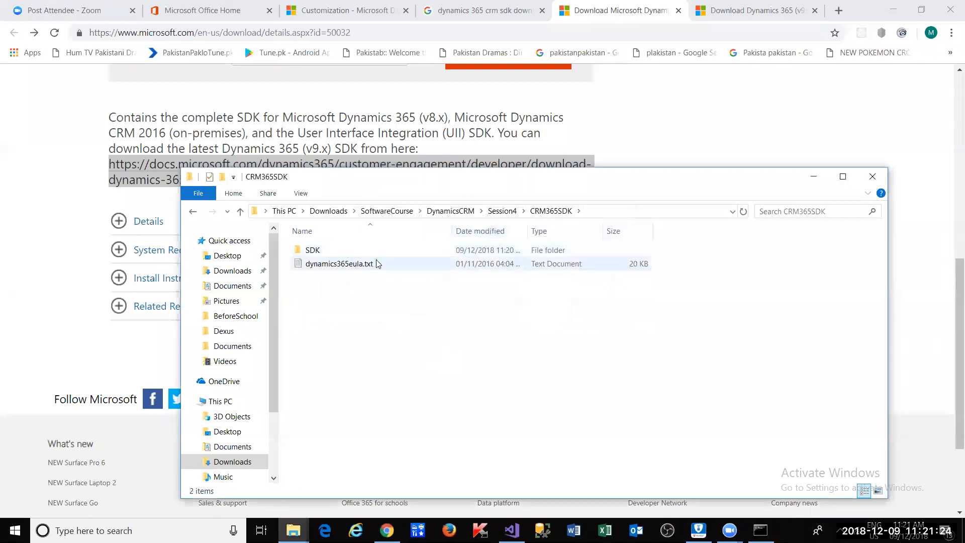
pyautogui.doubleClick(378, 250)
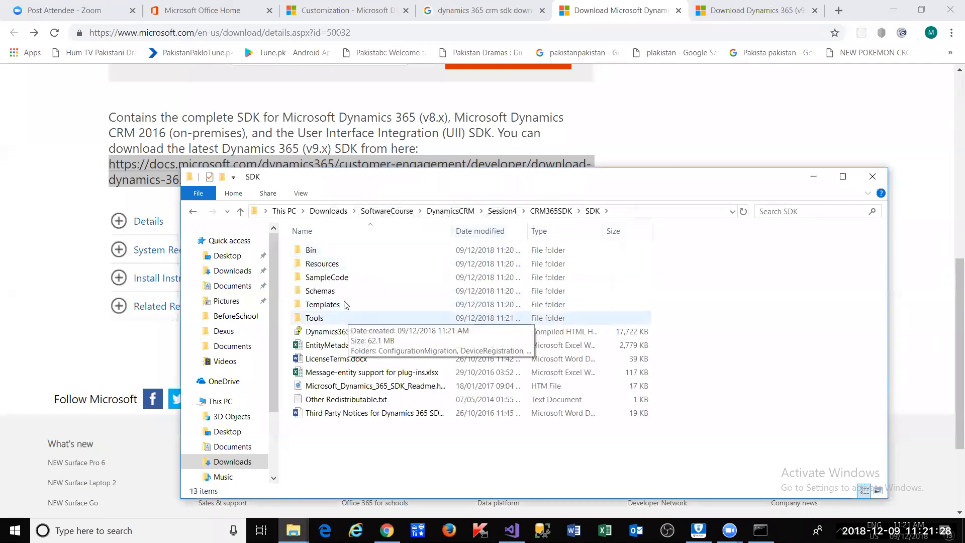
pyautogui.doubleClick(335, 278)
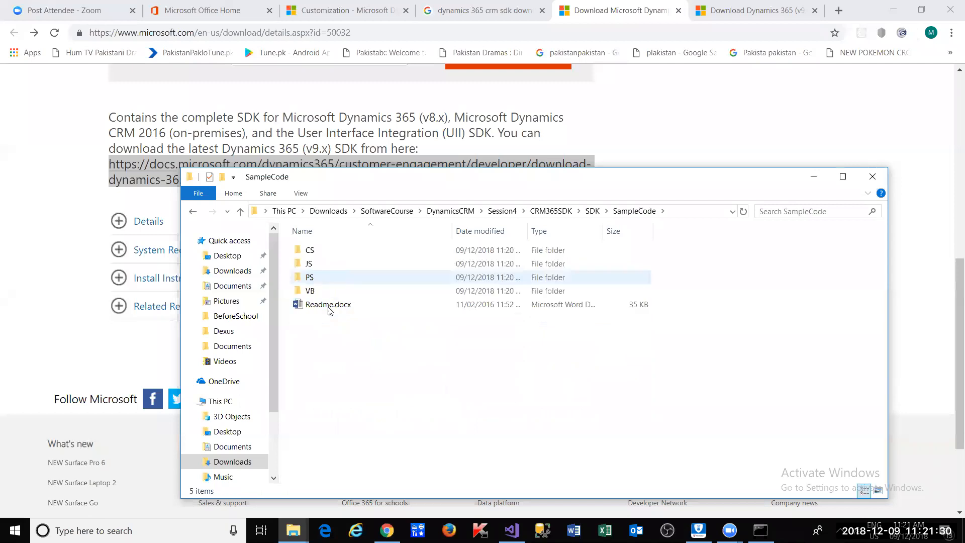
pyautogui.doubleClick(323, 252)
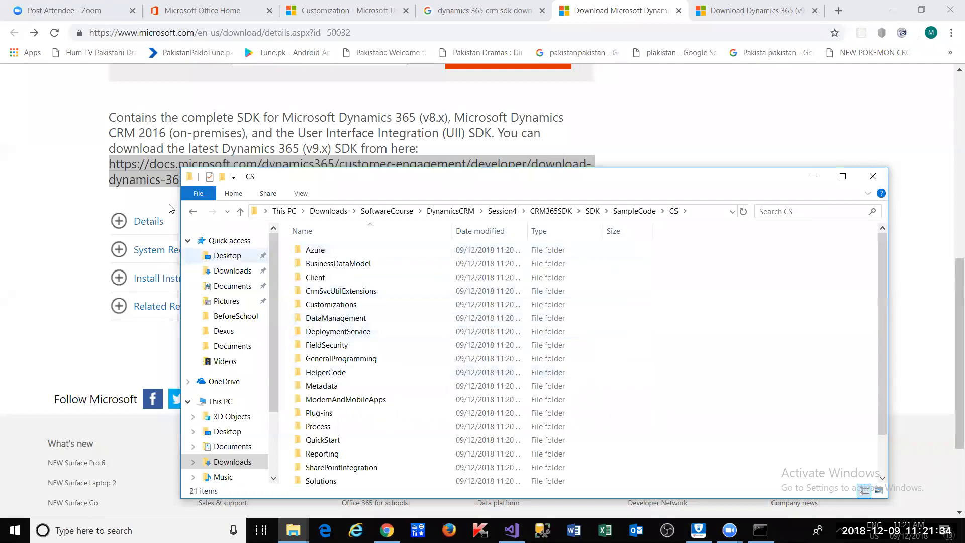
# - Return to SDK, then launch PluginRegistration.exe from Tools > PluginRegistration and begin a new connection
pyautogui.click(192, 212)
pyautogui.click(192, 212)
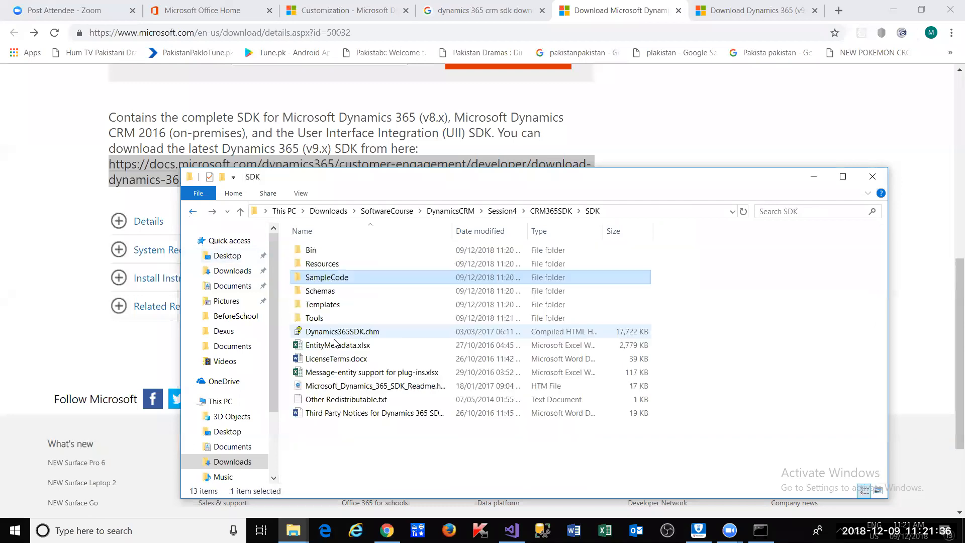
pyautogui.doubleClick(322, 319)
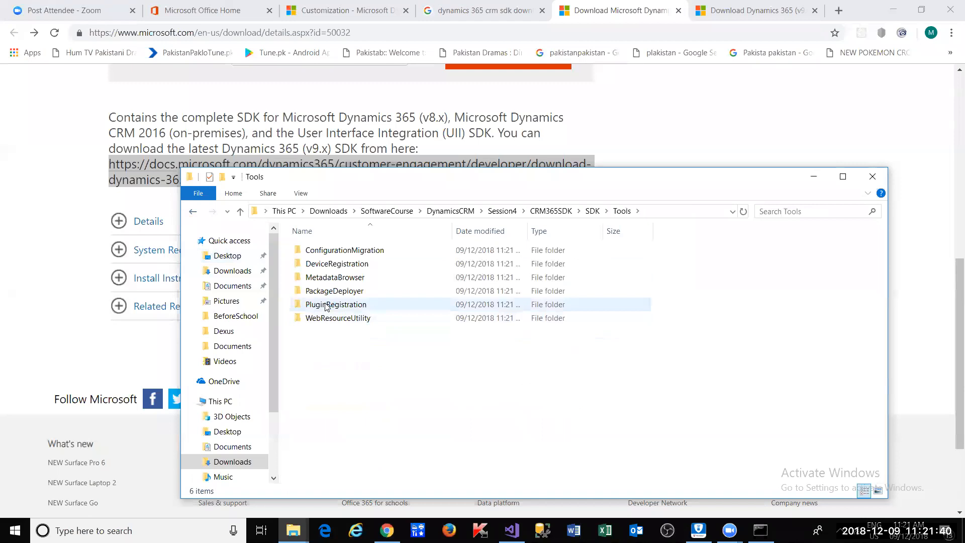
pyautogui.doubleClick(325, 307)
pyautogui.scroll(-3, 350, 356)
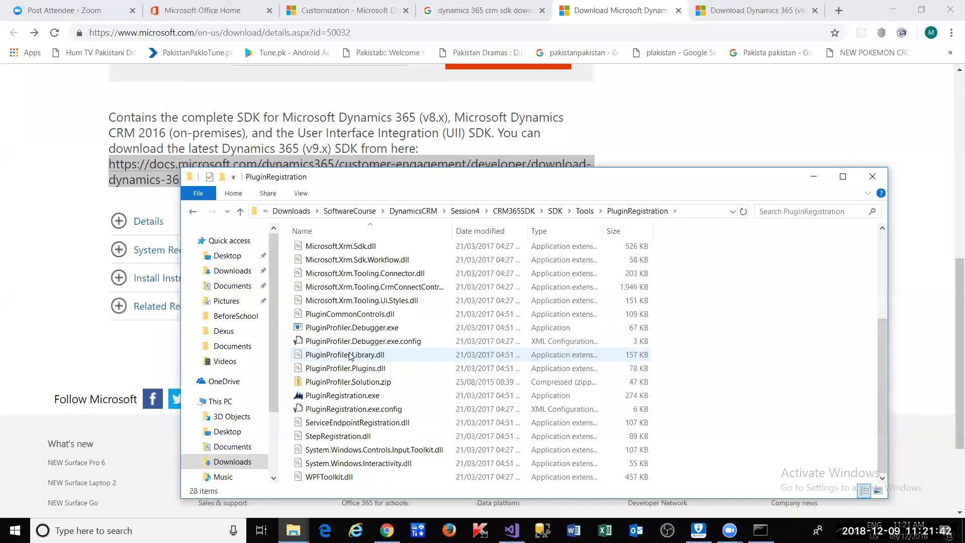
pyautogui.click(355, 395)
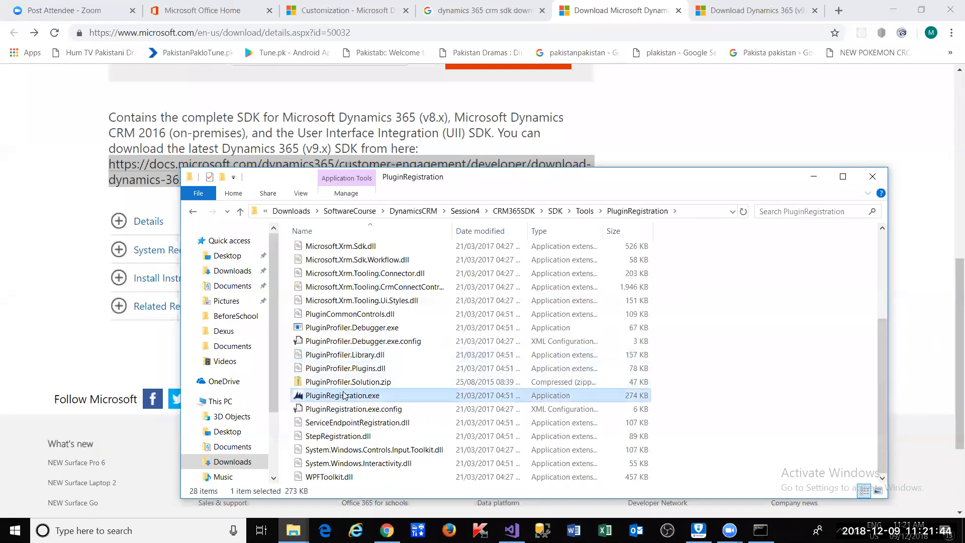
pyautogui.click(219, 63)
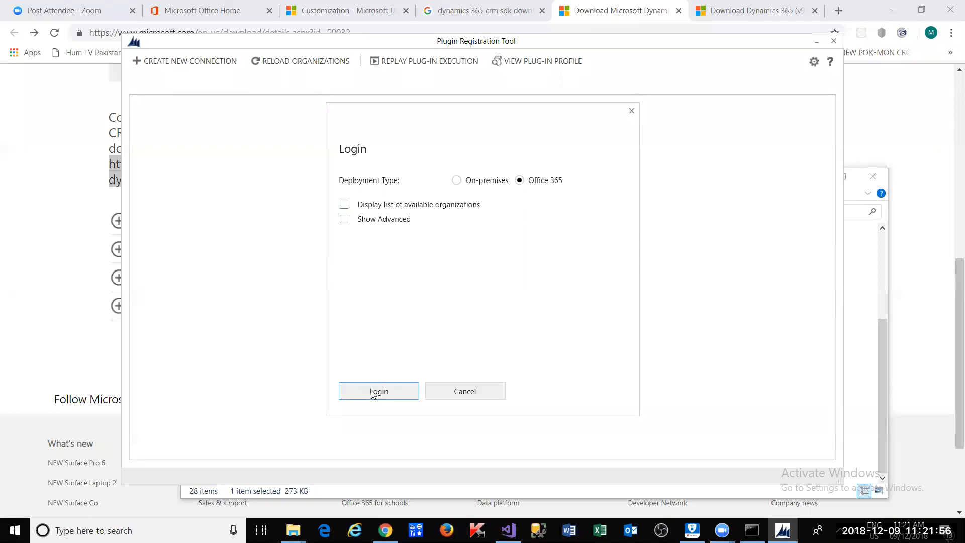
# - Start an Office 365 login with the default Oceania region and advanced options hidden
pyautogui.click(343, 220)
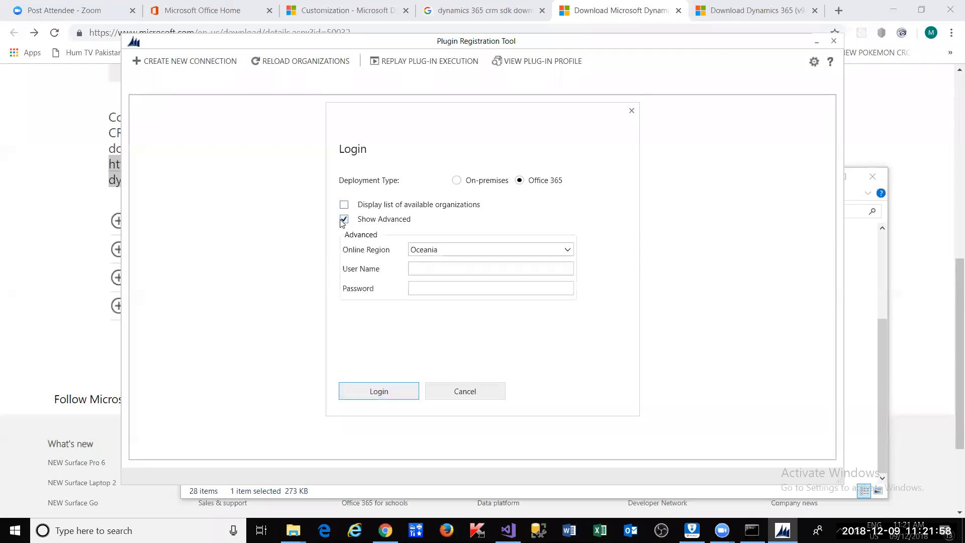
pyautogui.click(451, 249)
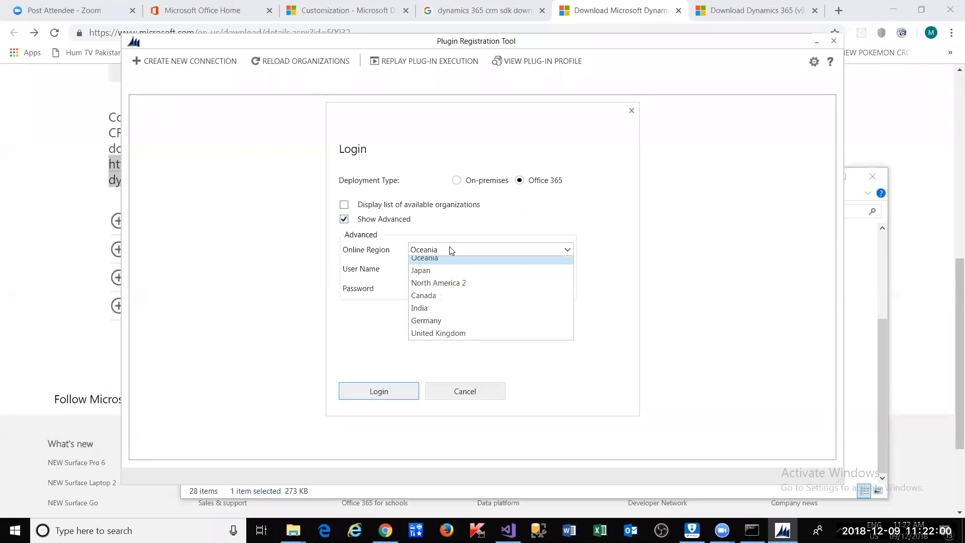
pyautogui.click(451, 249)
pyautogui.click(344, 219)
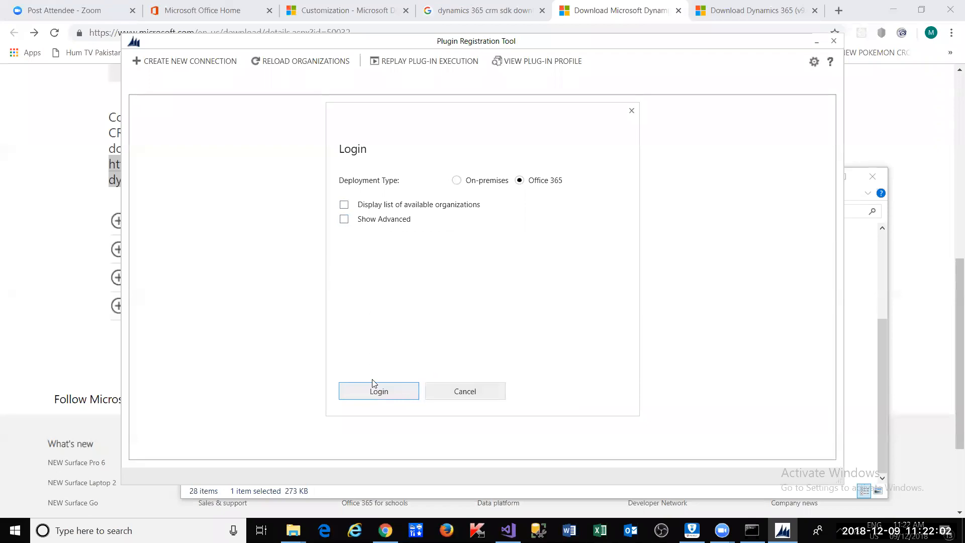
pyautogui.click(372, 392)
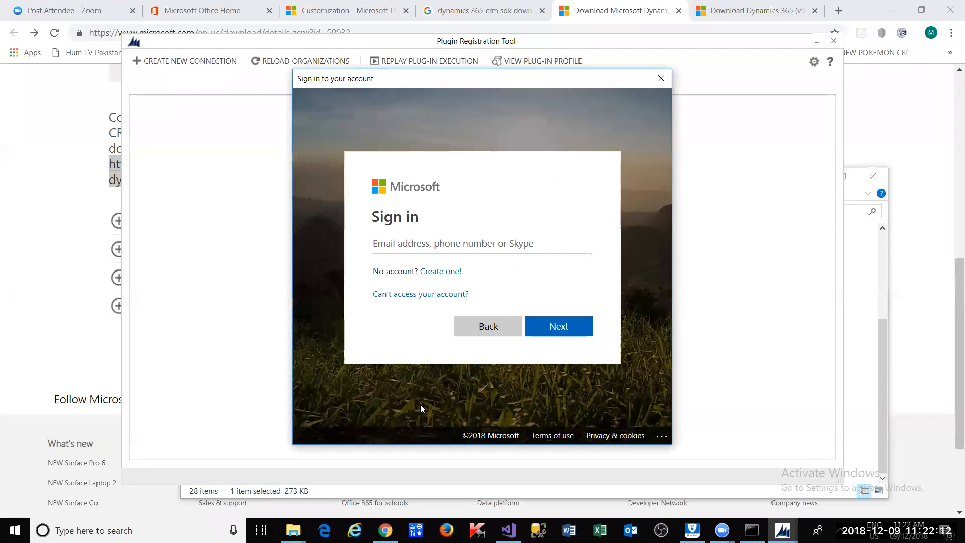
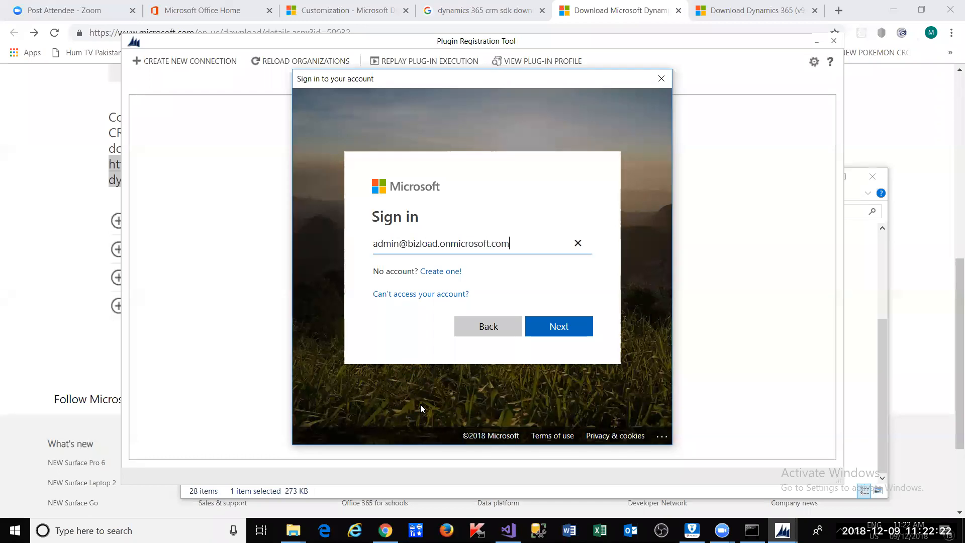
# - Enter the account e-mail and password to sign in, then back out of the sign-in prompt
pyautogui.click(558, 330)
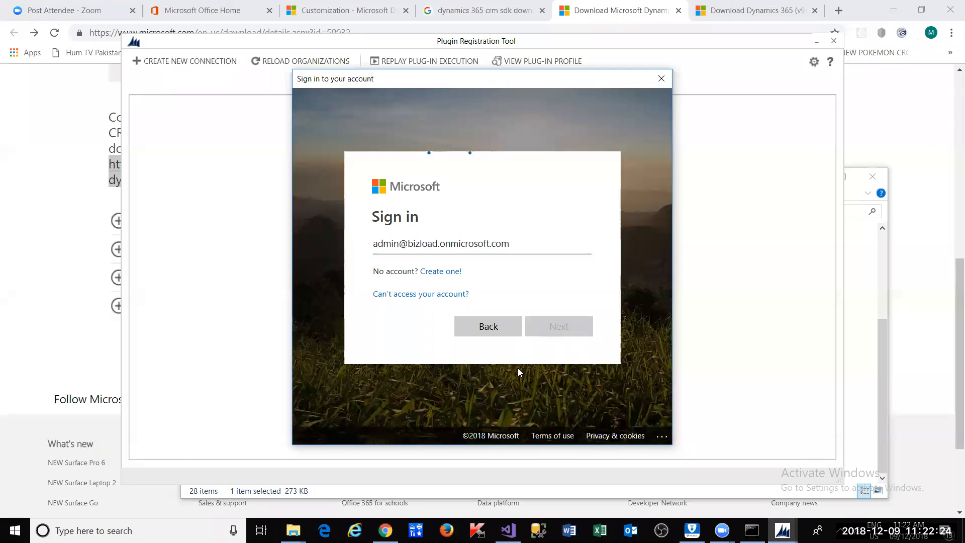
pyautogui.write('•••••')
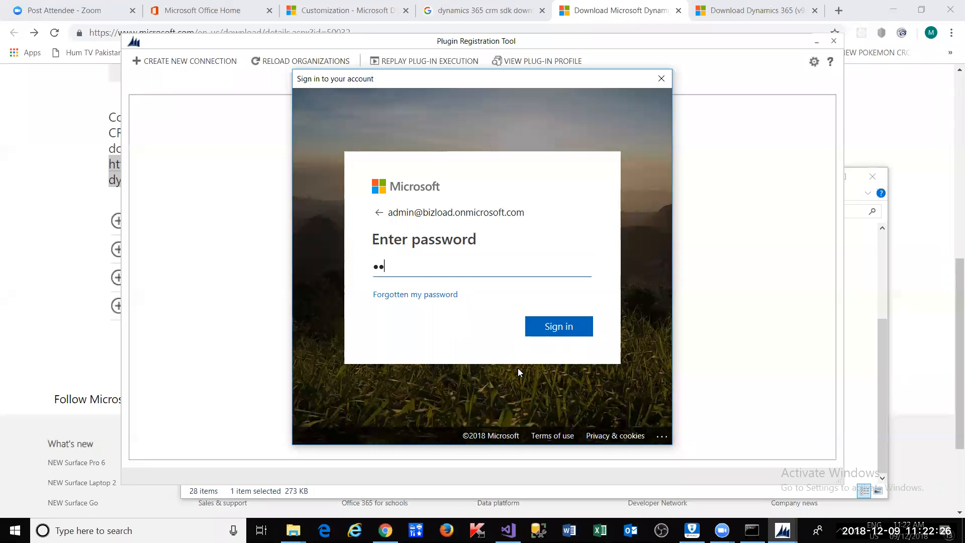
pyautogui.write('••••')
pyautogui.click(559, 333)
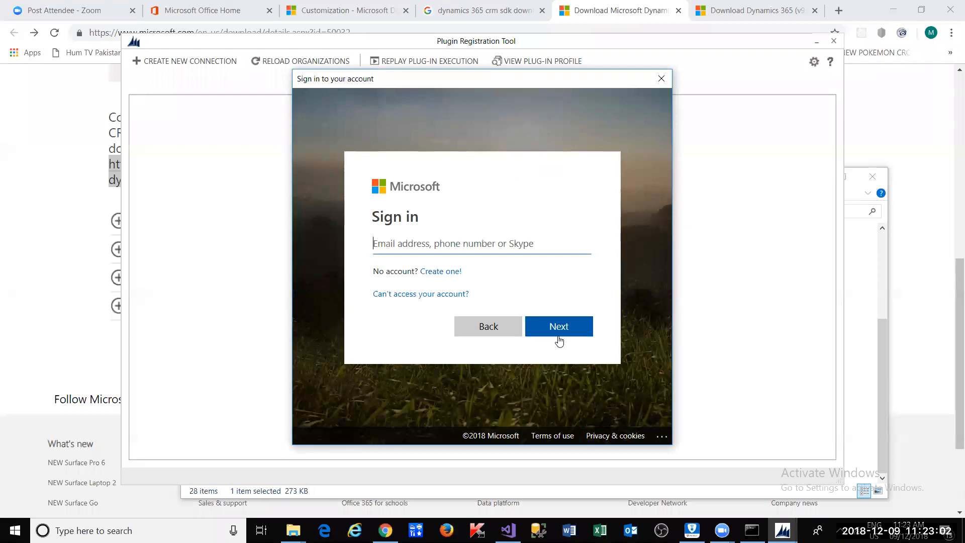
pyautogui.click(474, 328)
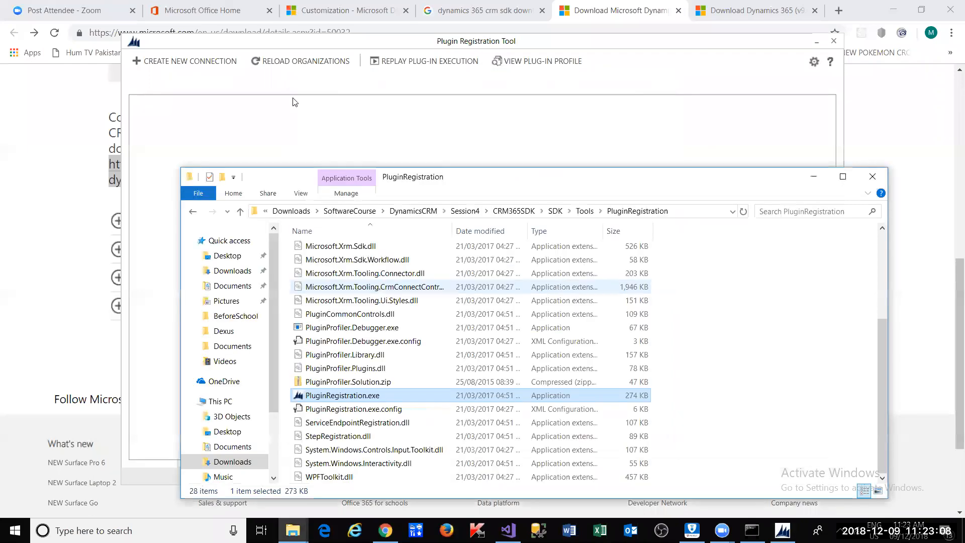
# - Log in with region Asia Pacific Area, entering the admin user name and password
pyautogui.click(217, 61)
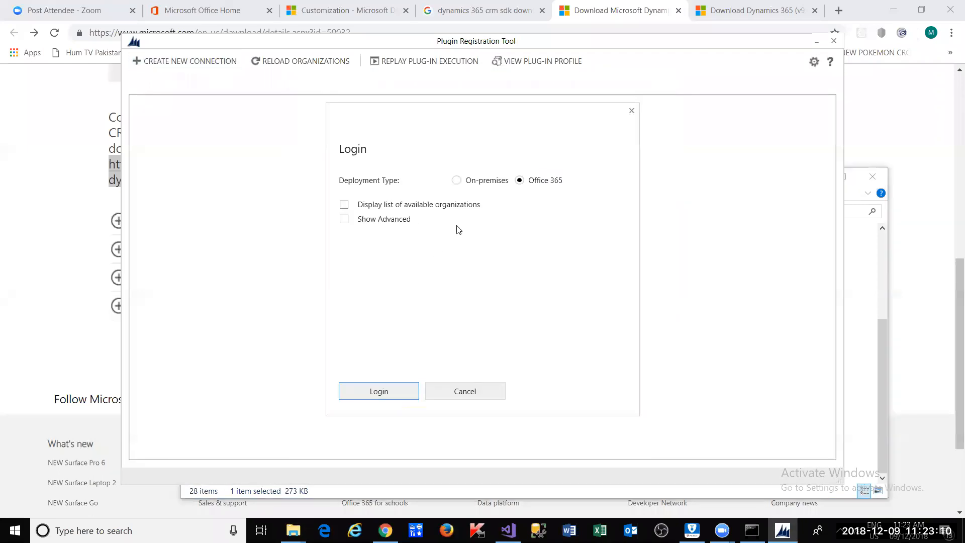
pyautogui.click(345, 219)
pyautogui.click(493, 251)
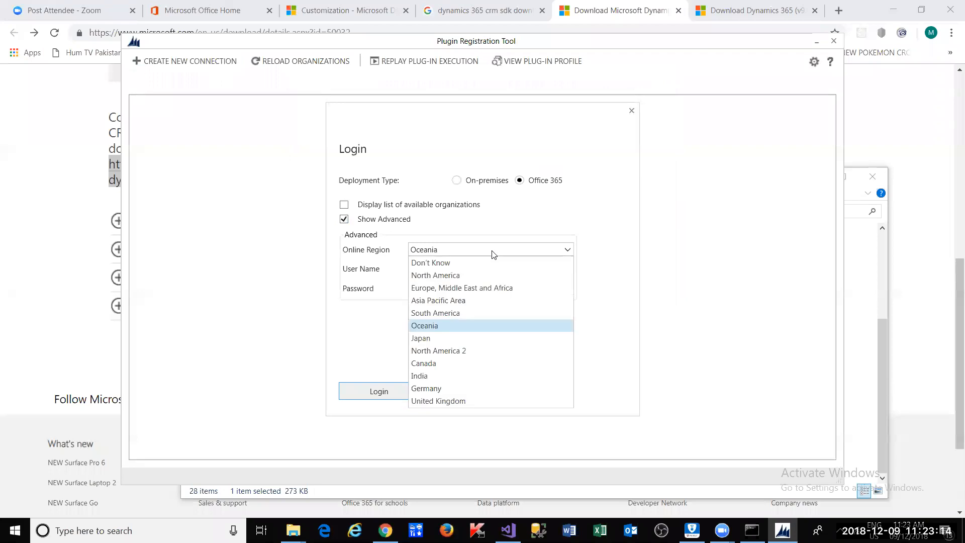
pyautogui.click(481, 301)
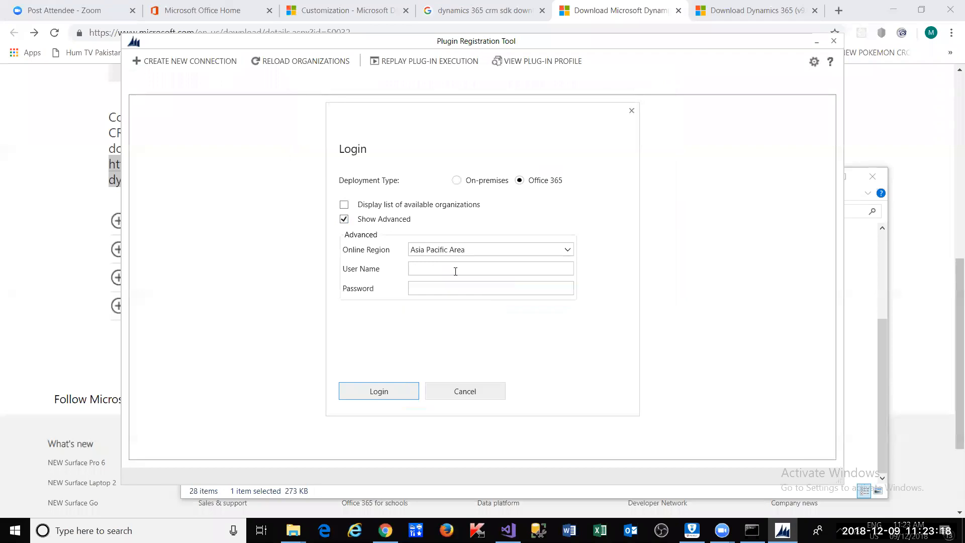
pyautogui.press('Tab')
pyautogui.write('•••••••••')
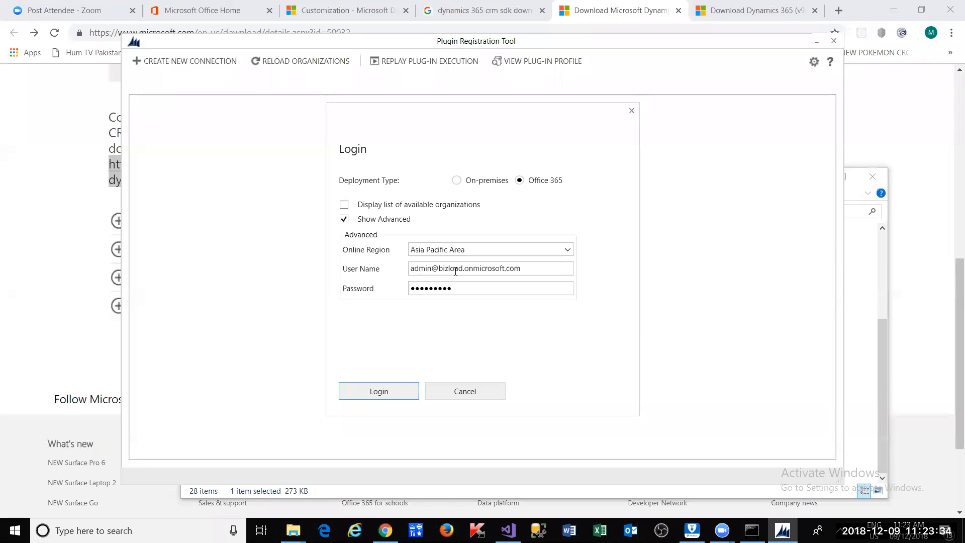
pyautogui.click(378, 397)
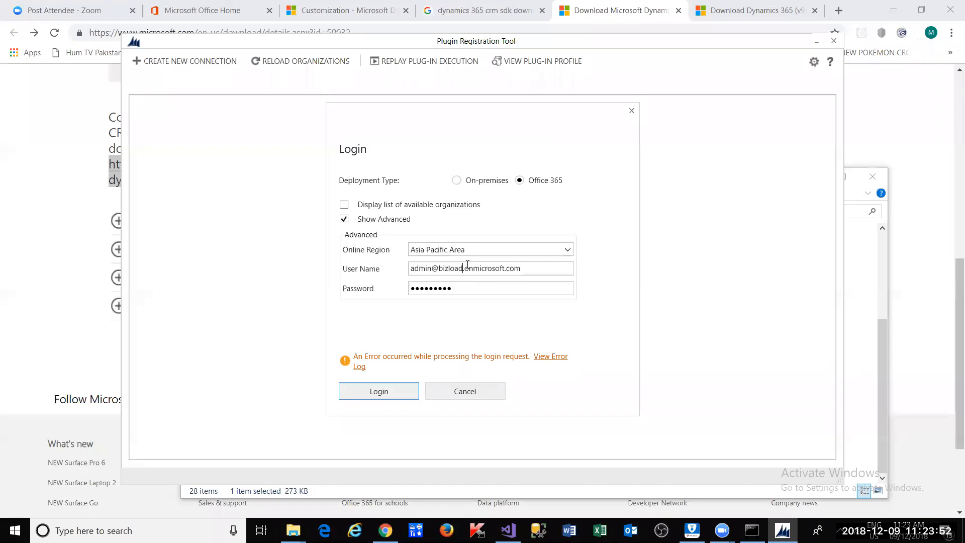
pyautogui.click(552, 251)
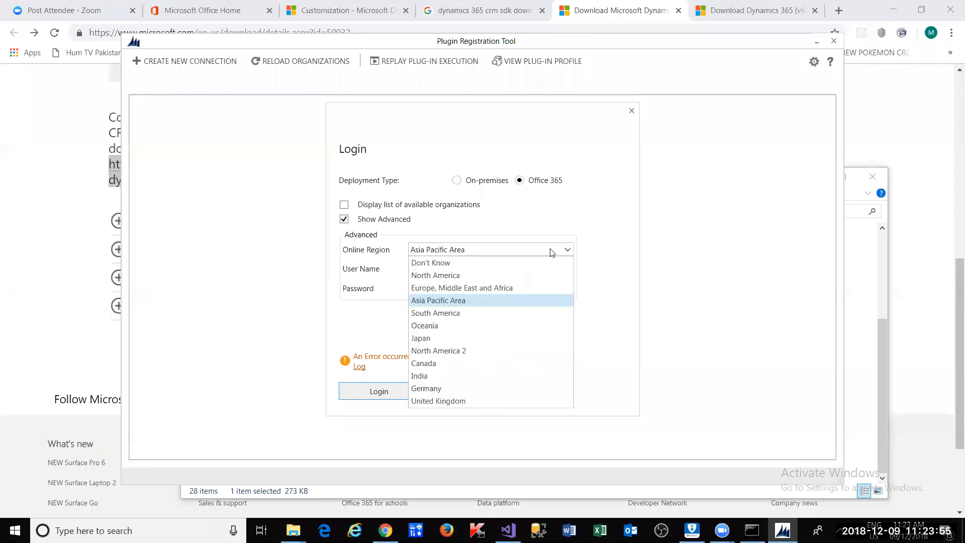
# - Retry the login with region Oceania and a new password
pyautogui.click(514, 325)
pyautogui.click(403, 392)
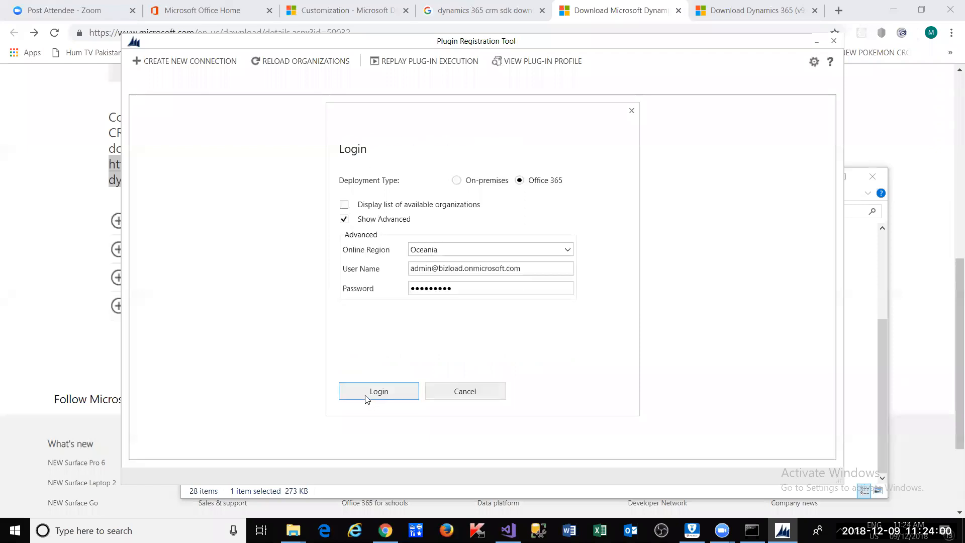
pyautogui.moveTo(472, 293); pyautogui.dragTo(212, 340)
pyautogui.write('••••••••')
pyautogui.click(384, 398)
# - Keep Oceania and retry the login with a different user e-mail and password
pyautogui.press('Right')
pyautogui.press('Right')
pyautogui.press('Right')
pyautogui.click(553, 251)
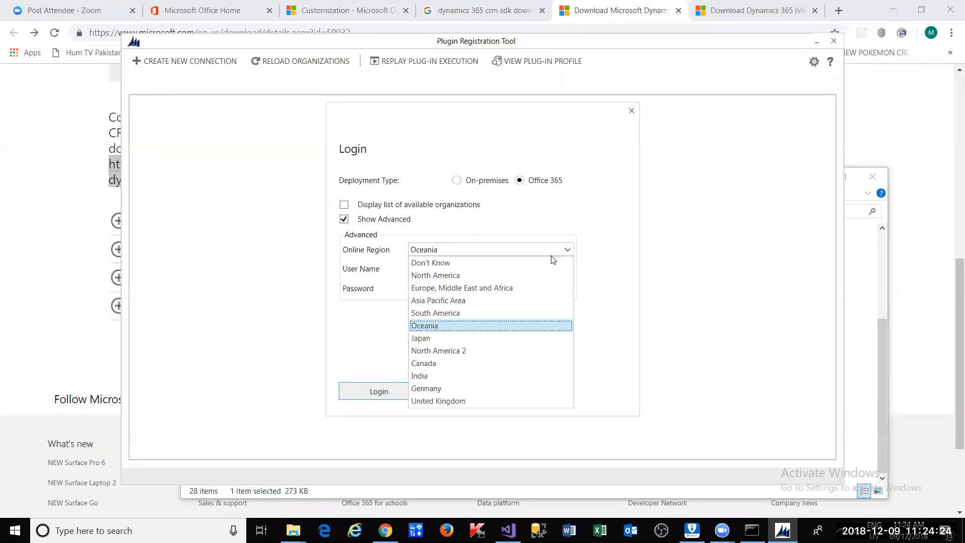
pyautogui.press('Return')
pyautogui.press('Tab')
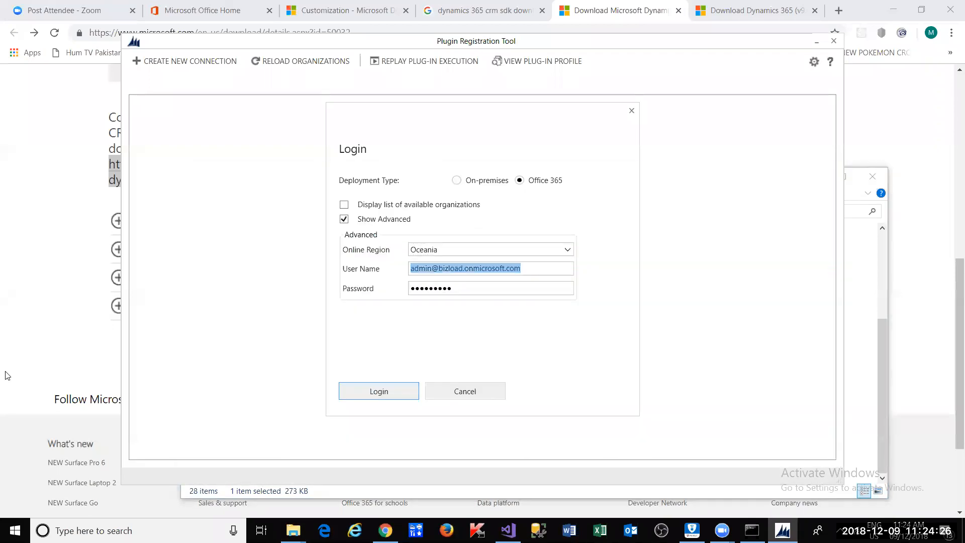
pyautogui.press('Return')
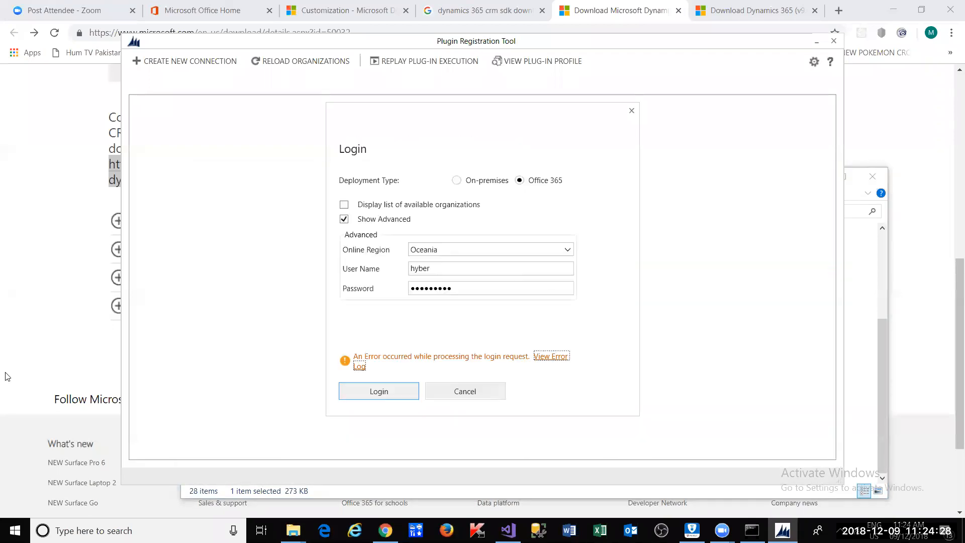
pyautogui.click(437, 272)
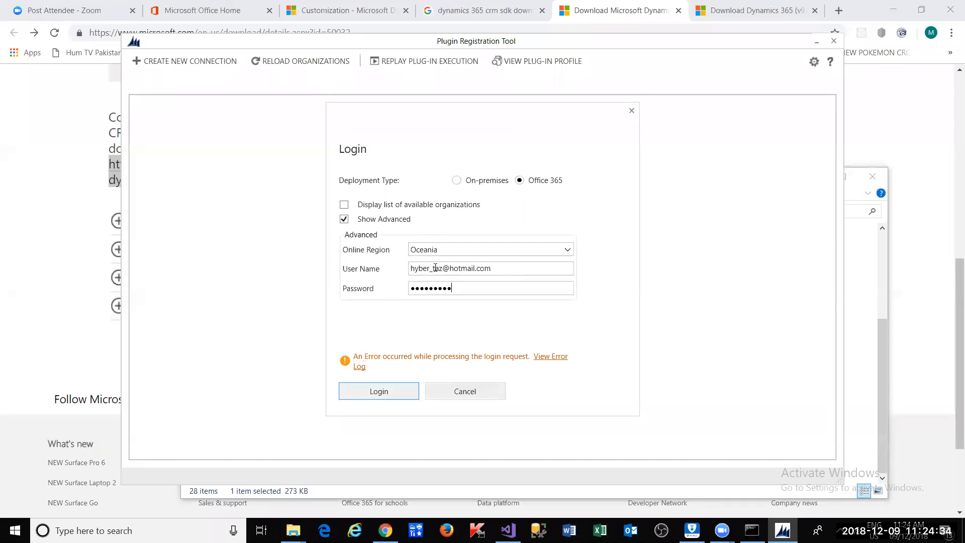
pyautogui.press('Tab')
pyautogui.write('*********')
pyautogui.click(361, 395)
# - Select the entered user name and switch to the browser window
pyautogui.tripleClick(514, 272)
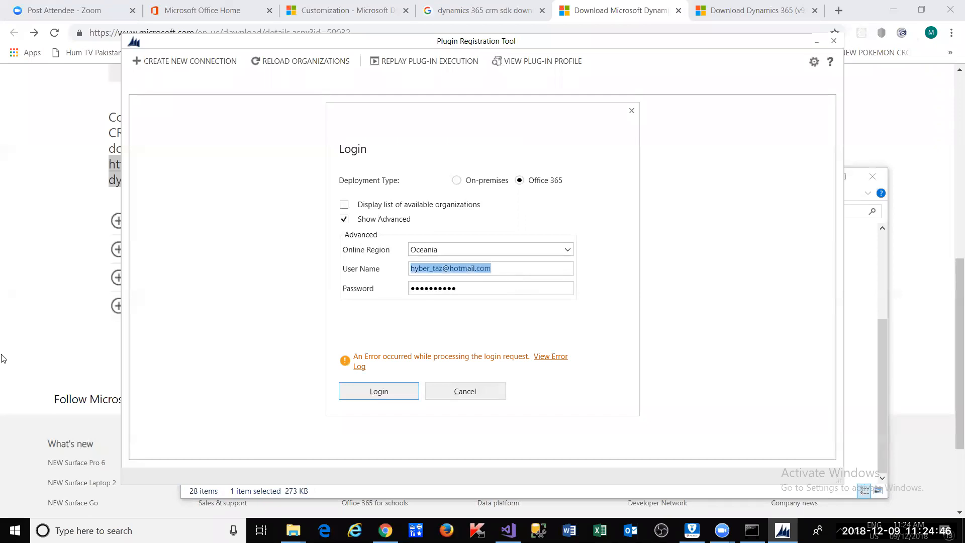
pyautogui.hotkey('alt', 'Tab')
pyautogui.click(34, 90)
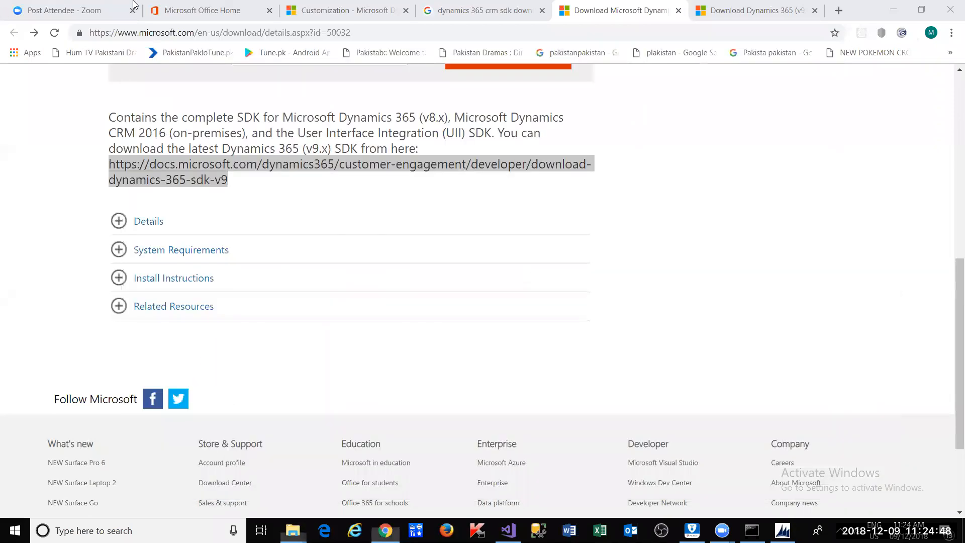
# - Copy the admin account e-mail from the Office 365 home page and return to the Login dialog
pyautogui.click(196, 10)
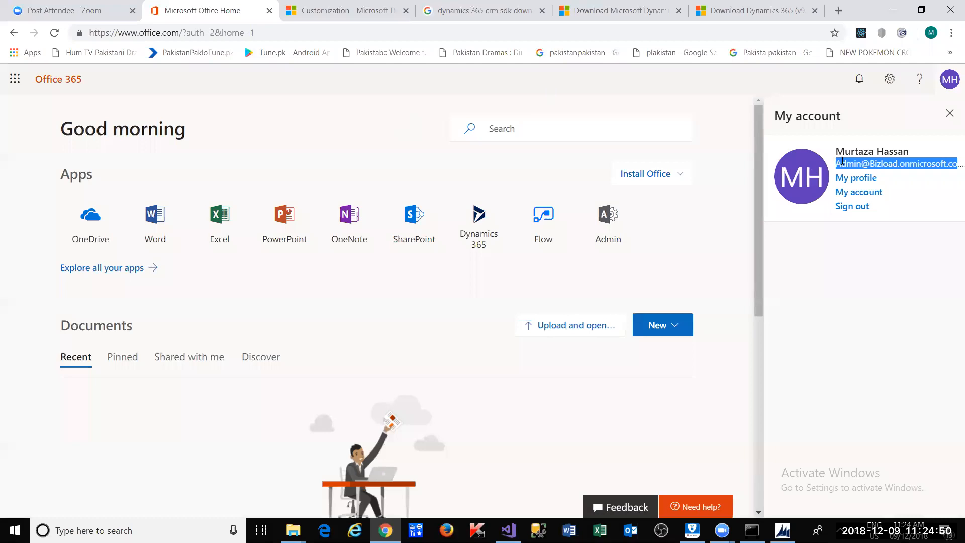
pyautogui.rightClick(843, 161)
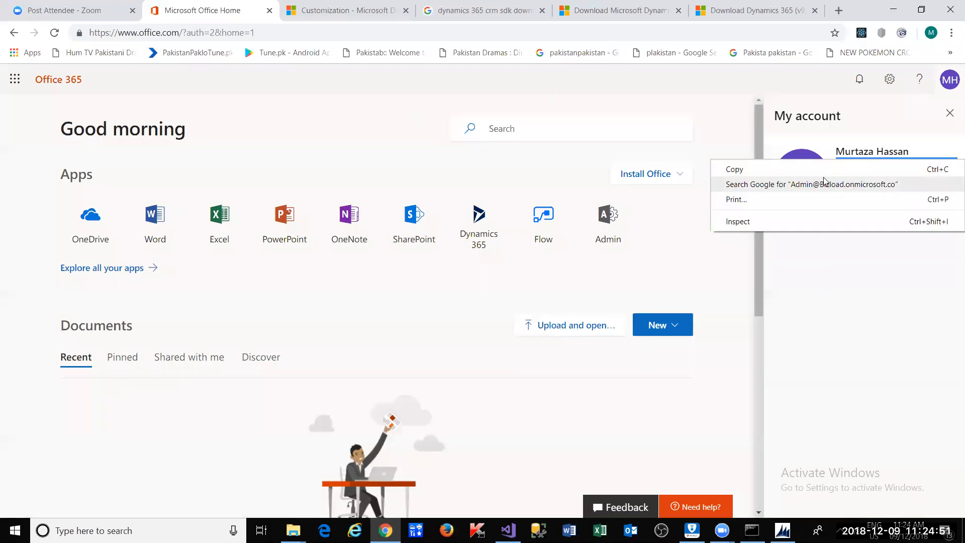
pyautogui.click(788, 171)
pyautogui.hotkey('alt', 'Tab')
pyautogui.hotkey('alt', 'Tab')
pyautogui.press('Tab')
pyautogui.click(512, 251)
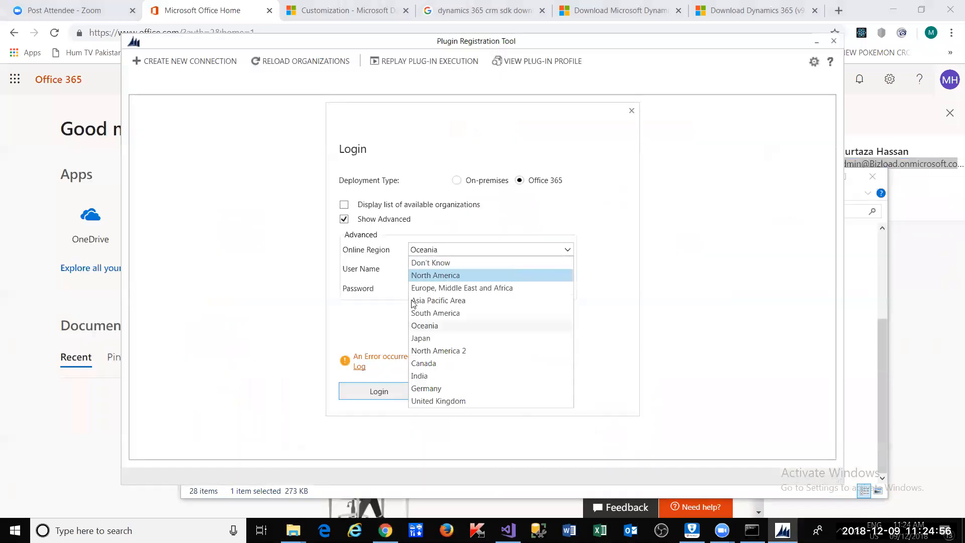
# - Set region to Don't Know, paste the admin e-mail as user name, enter the password and log in
pyautogui.click(428, 262)
pyautogui.hotkey('ctrl', 'a')
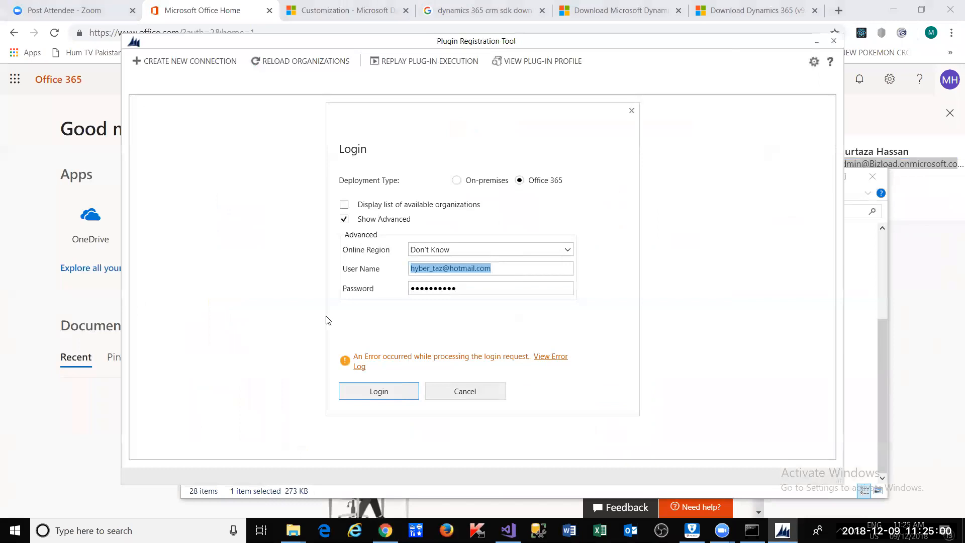
pyautogui.hotkey('ctrl', 'v')
pyautogui.press('Tab')
pyautogui.write('m')
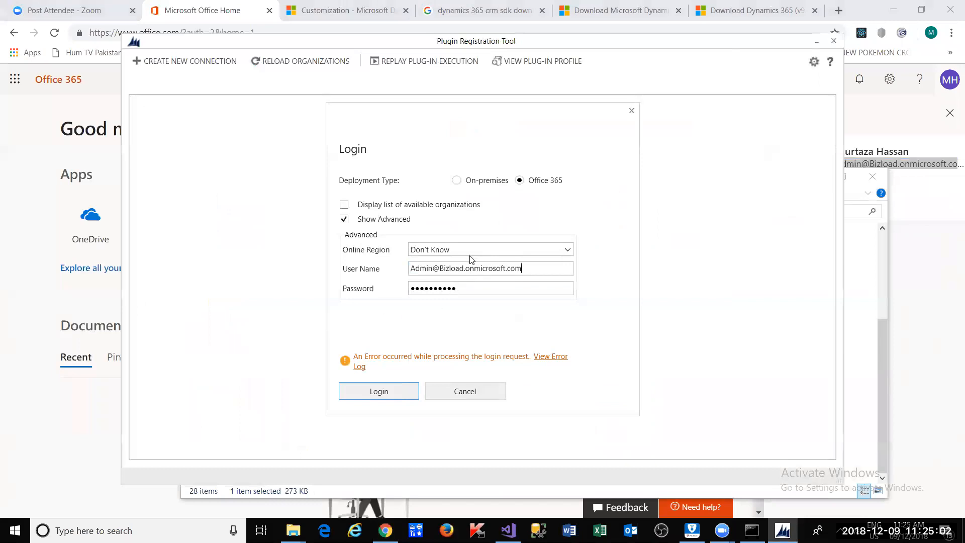
pyautogui.press('BackSpace')
pyautogui.press('BackSpace')
pyautogui.press('BackSpace')
pyautogui.press('BackSpace')
pyautogui.press('BackSpace')
pyautogui.press('BackSpace')
pyautogui.press('BackSpace')
pyautogui.press('BackSpace')
pyautogui.press('BackSpace')
pyautogui.write('•••••••••')
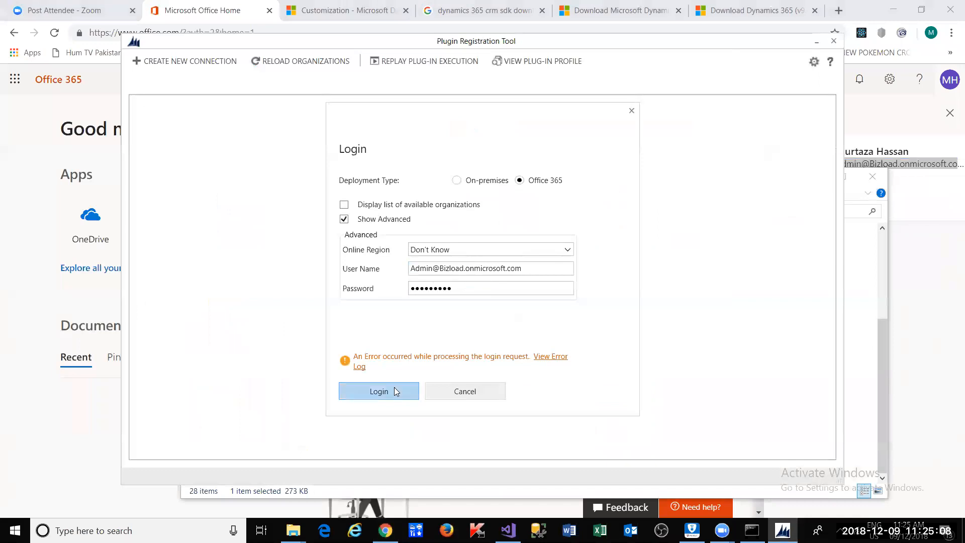
pyautogui.click(395, 391)
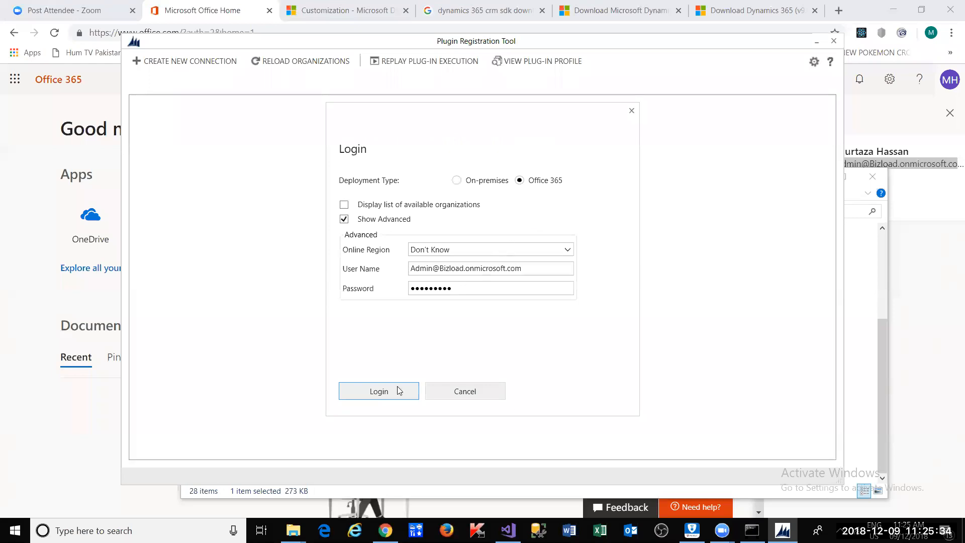
# - Retry the login, then retype the password and log in again
pyautogui.click(378, 396)
pyautogui.doubleClick(468, 291)
pyautogui.write('●●●●')
pyautogui.press('BackSpace')
pyautogui.press('BackSpace')
pyautogui.press('BackSpace')
pyautogui.write('●●●●●●●●●')
pyautogui.click(400, 392)
# - Toggle deployment type to on-premises and back to Office 365, keep Don't Know, and hide advanced options
pyautogui.click(457, 180)
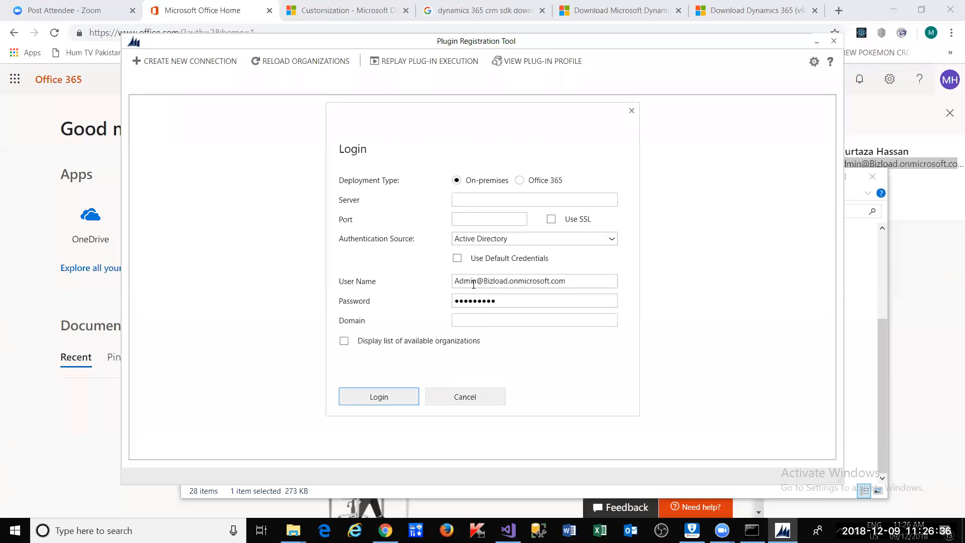
pyautogui.click(520, 181)
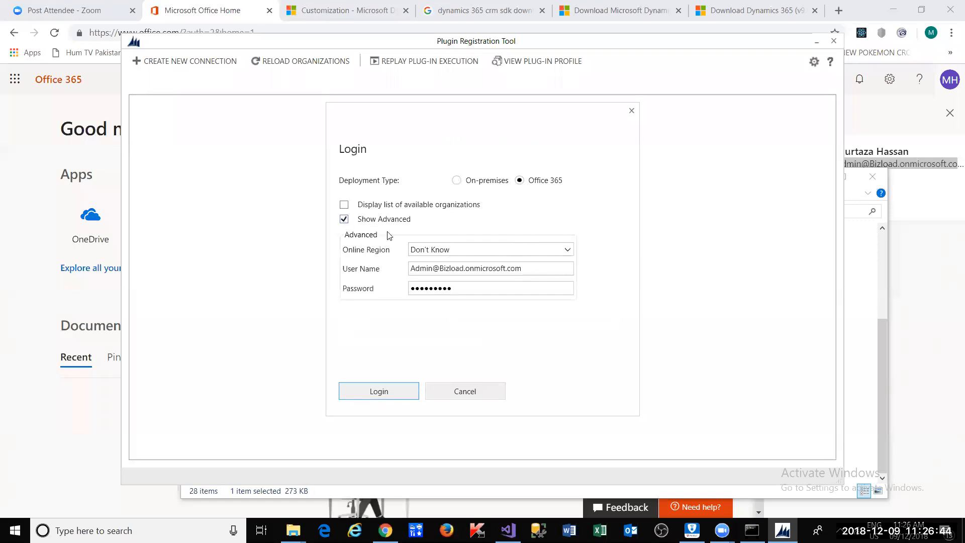
pyautogui.click(454, 252)
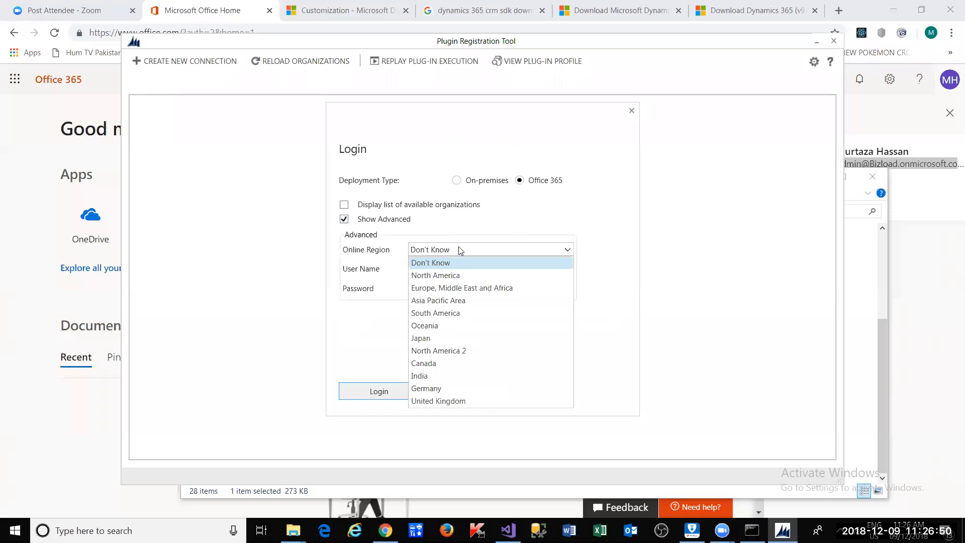
pyautogui.click(460, 250)
pyautogui.click(343, 219)
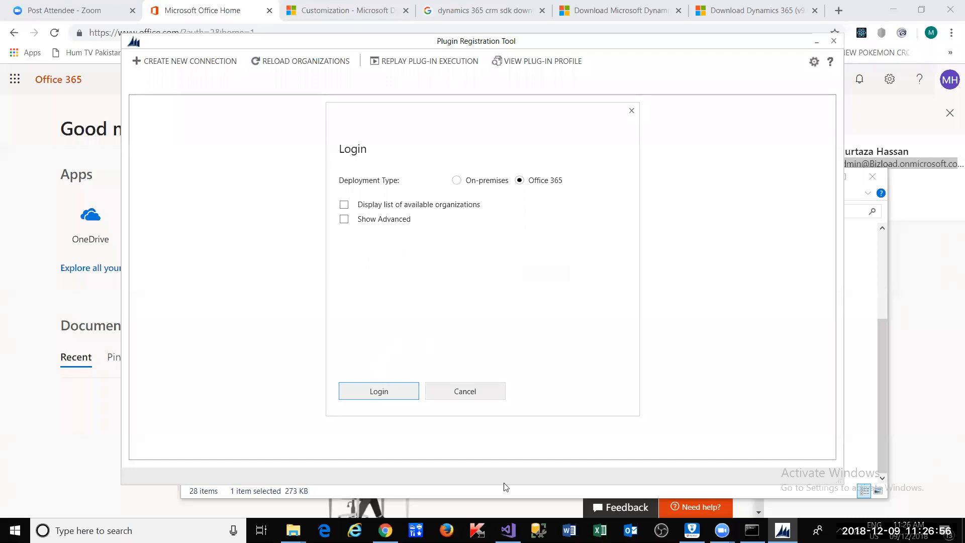
# - Bring Visual Studio forward and scroll through the UpdateJobTitleForContact plugin code
pyautogui.click(508, 531)
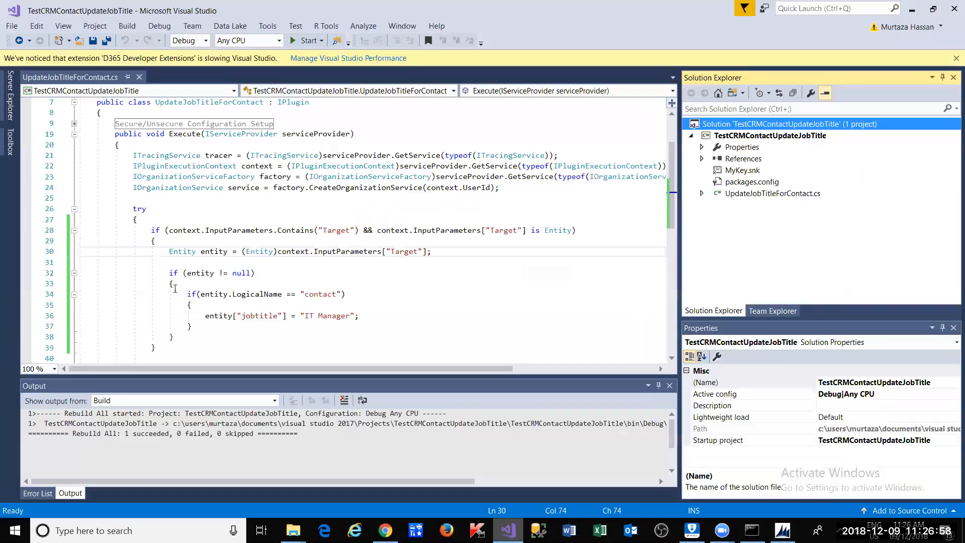
pyautogui.scroll(-6, 181, 200)
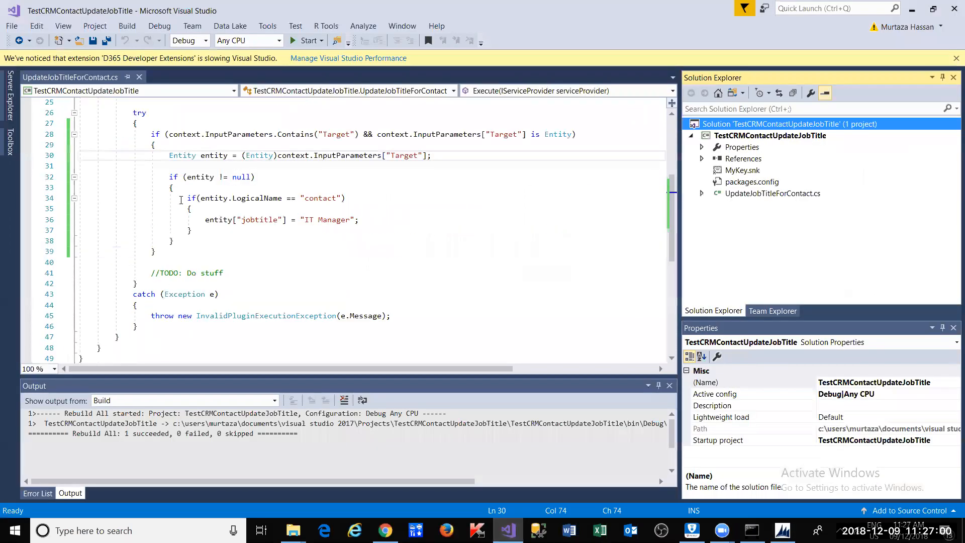
pyautogui.scroll(-1, 181, 200)
pyautogui.click(193, 209)
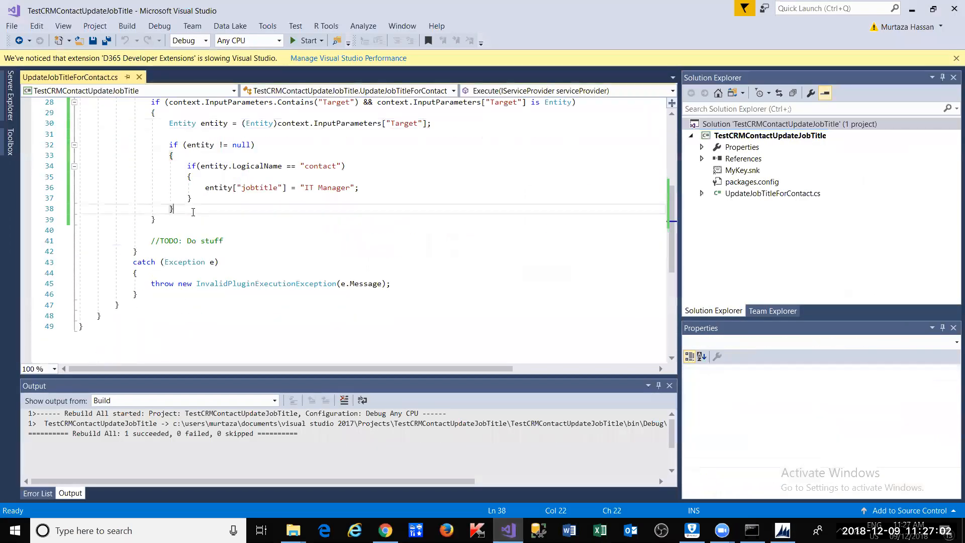
pyautogui.scroll(1, 196, 211)
pyautogui.click(209, 233)
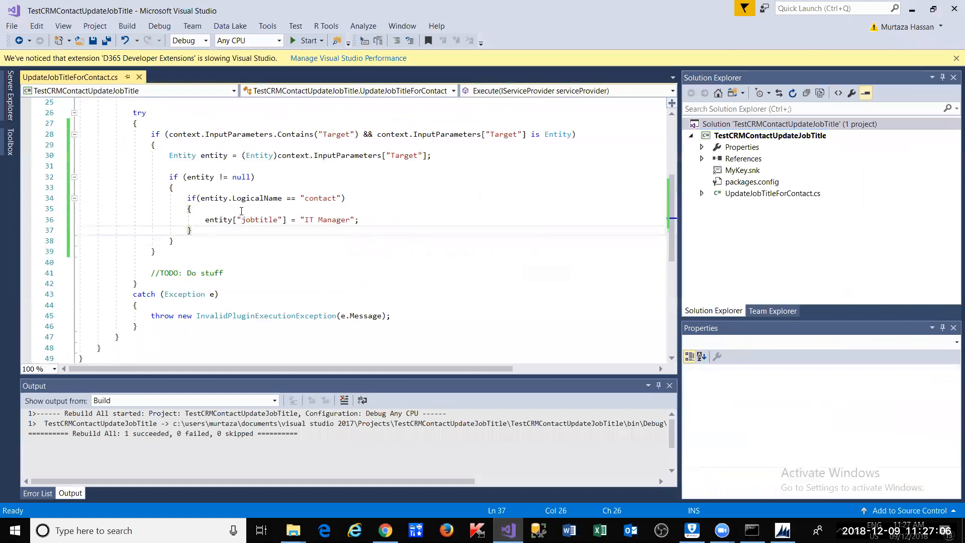
pyautogui.scroll(2, 183, 311)
# - Select the Target block (lines 28–39), then the jobtitle block (35–37) and the word Manager
pyautogui.moveTo(183, 311); pyautogui.dragTo(85, 200)
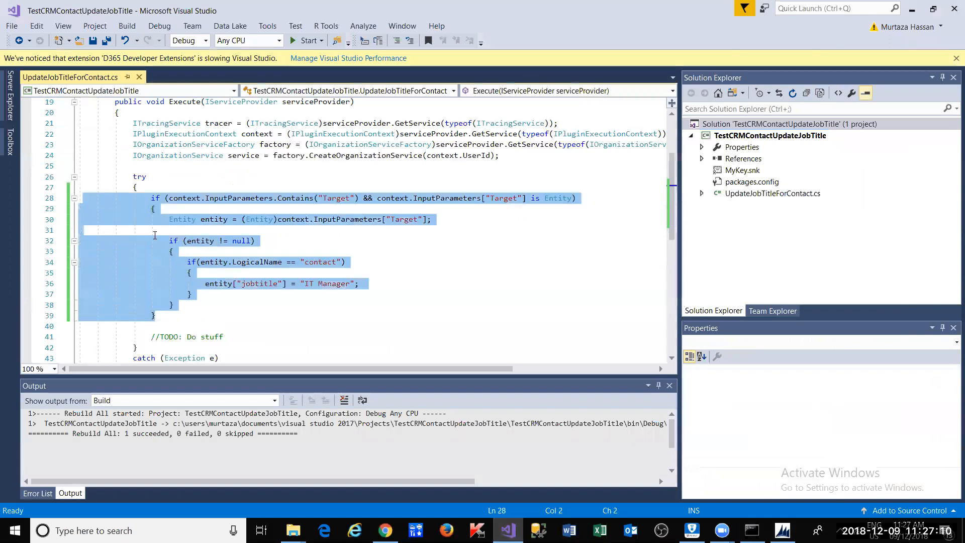
pyautogui.click(186, 262)
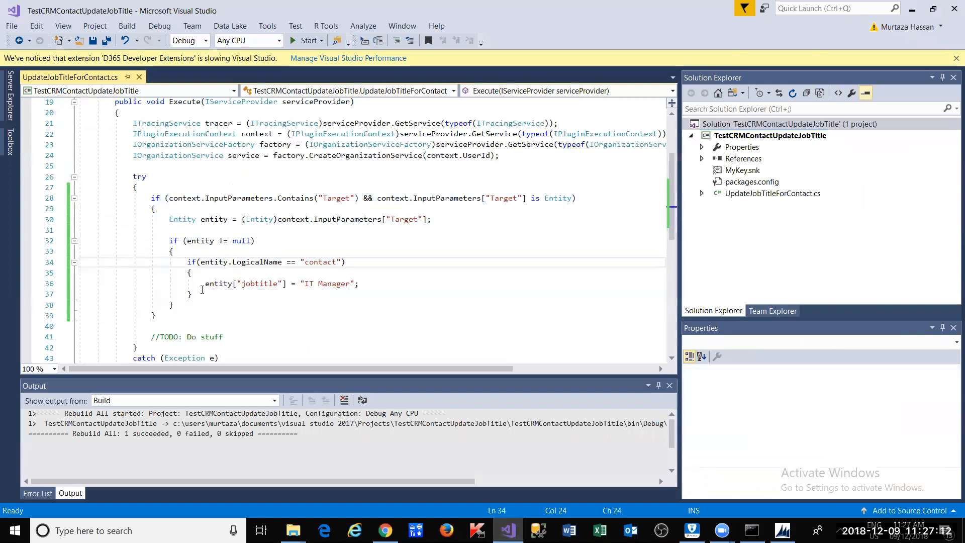
pyautogui.click(205, 301)
pyautogui.click(196, 295)
pyautogui.keyDown('shift'); pyautogui.click(61, 273); pyautogui.keyUp('shift')
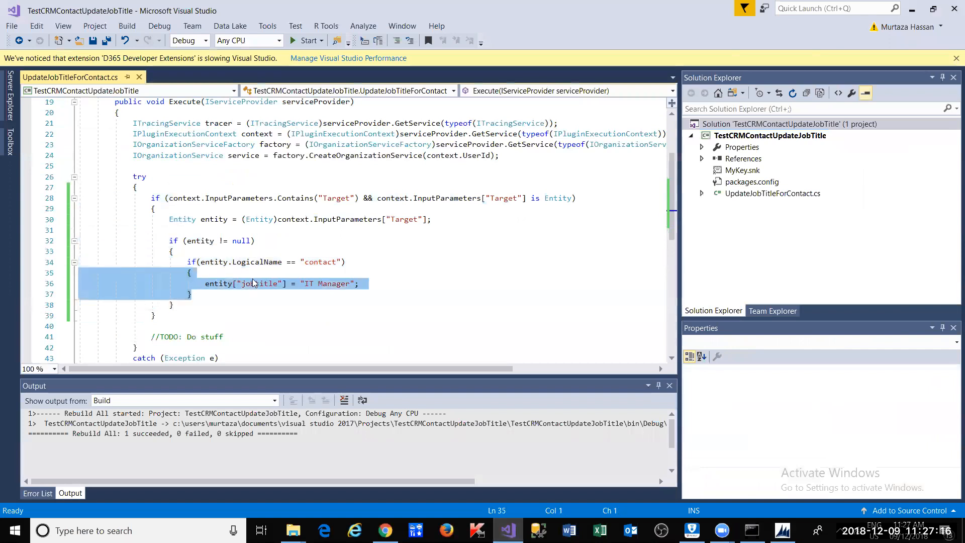
pyautogui.doubleClick(321, 286)
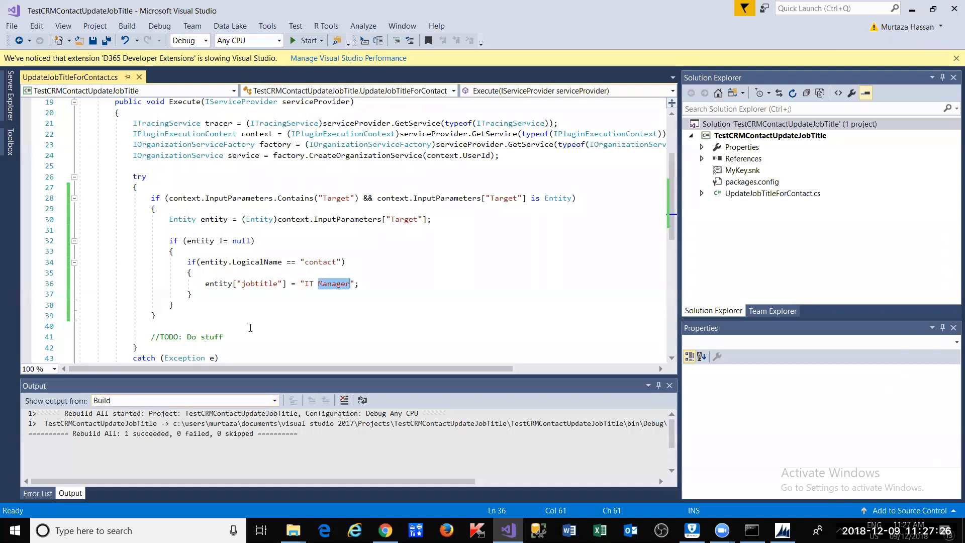
pyautogui.moveTo(301, 519)
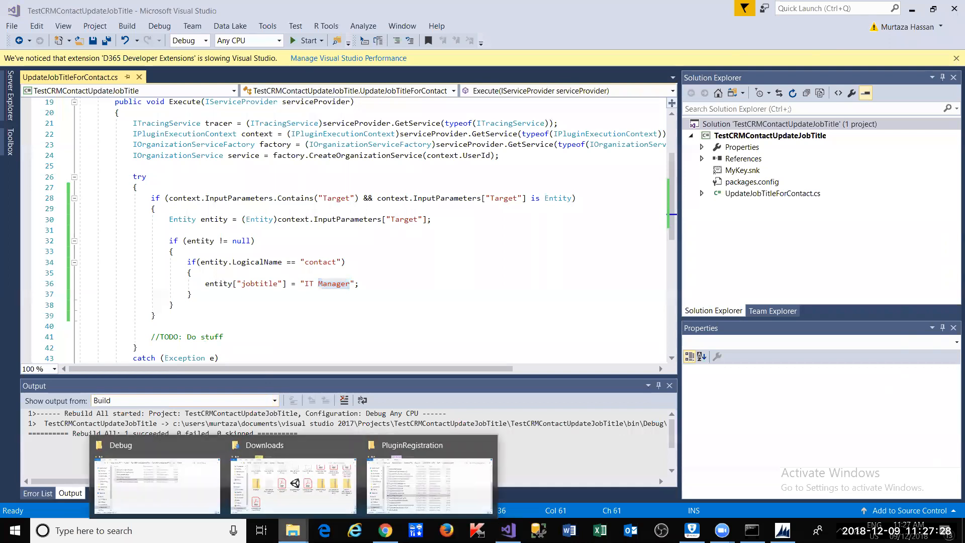
# - Bring up the PluginRegistration folder window, then switch to the Office 365 browser window
pyautogui.click(423, 465)
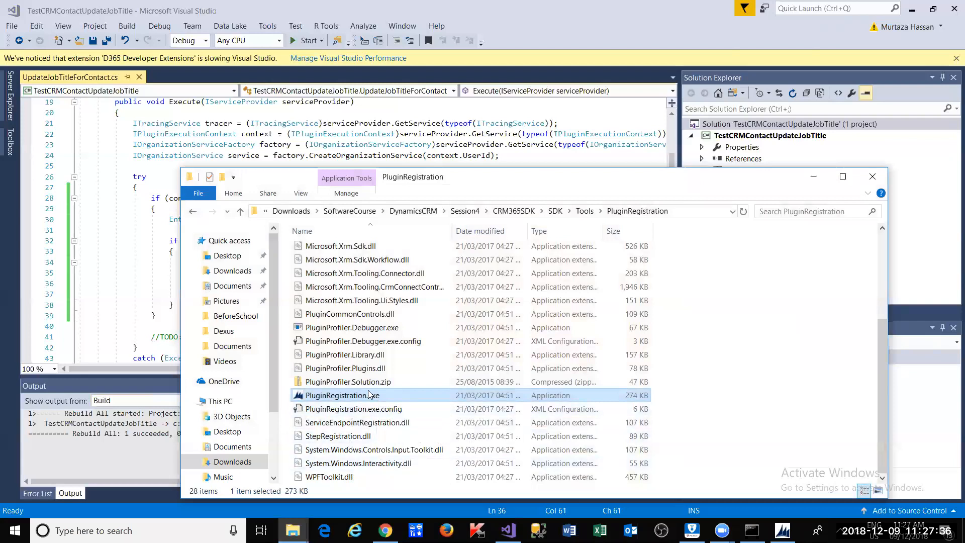
pyautogui.moveTo(385, 530)
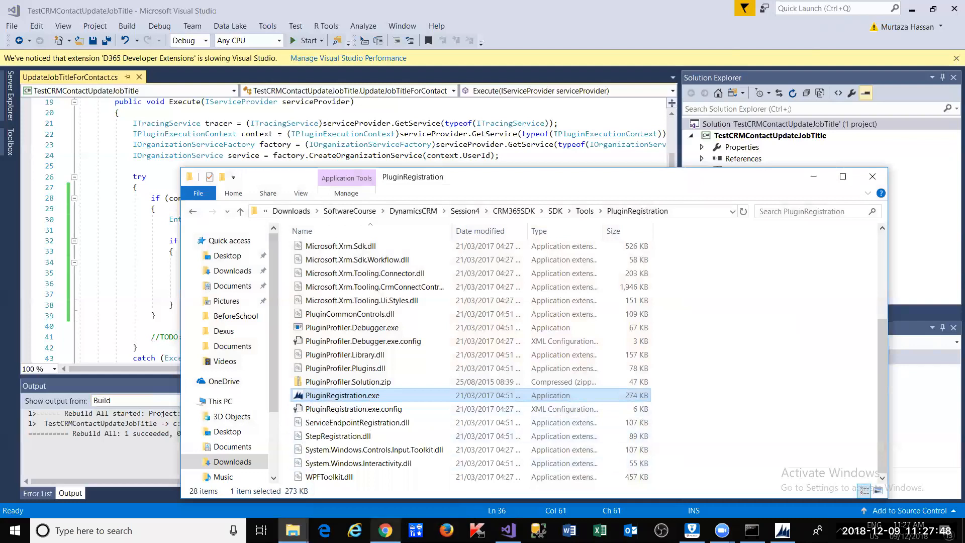
pyautogui.click(386, 531)
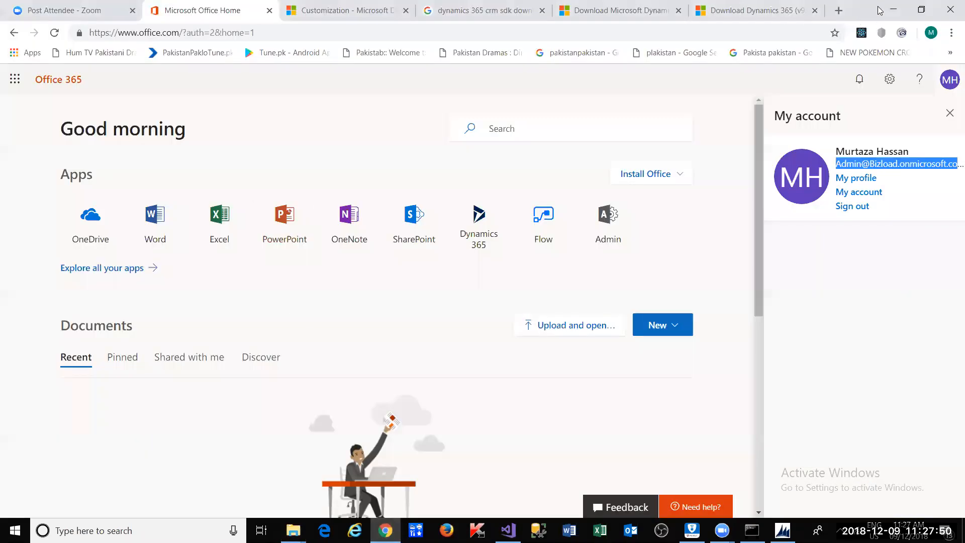
# - Go to Settings > Customizations > Customize the System to open the Default Solution
pyautogui.moveTo(877, 7); pyautogui.dragTo(875, 112)
pyautogui.click(338, 126)
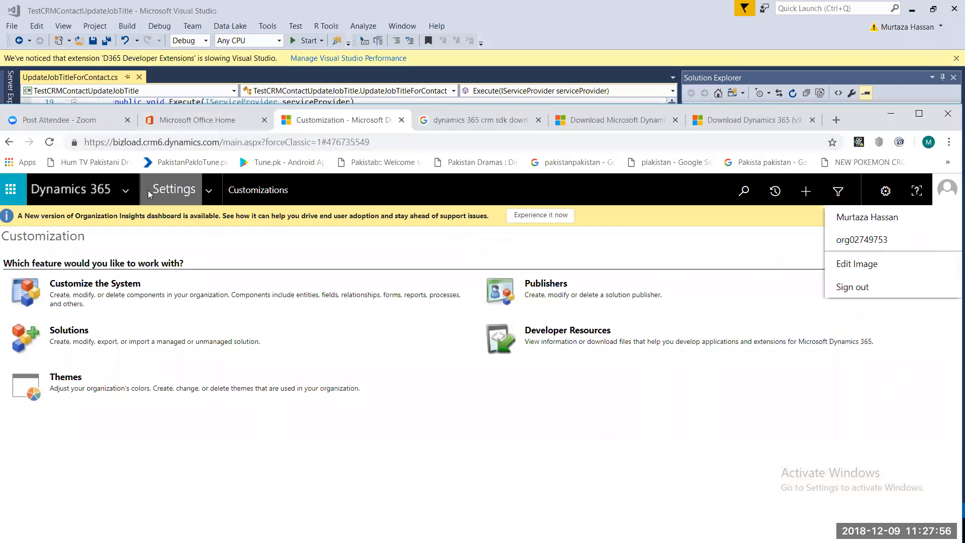
pyautogui.click(125, 190)
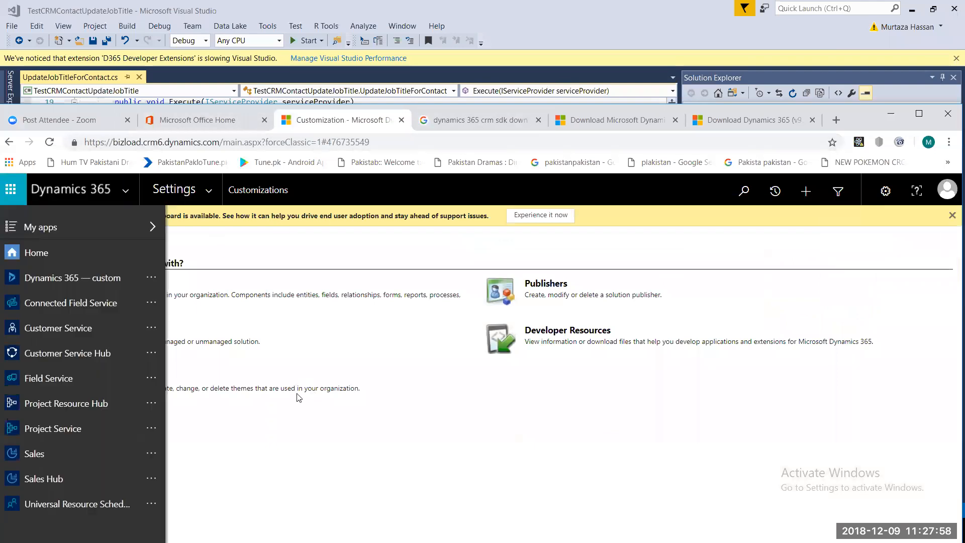
pyautogui.click(212, 196)
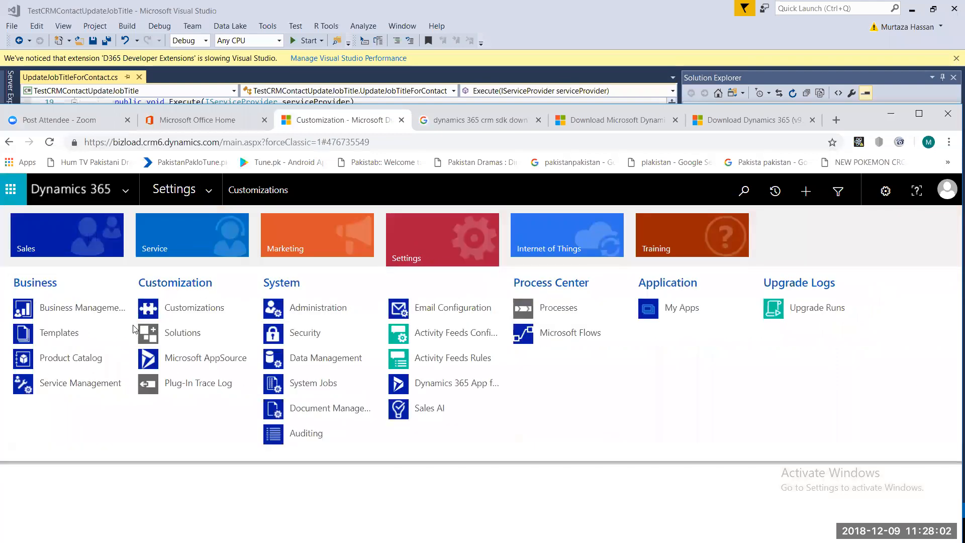
pyautogui.click(159, 307)
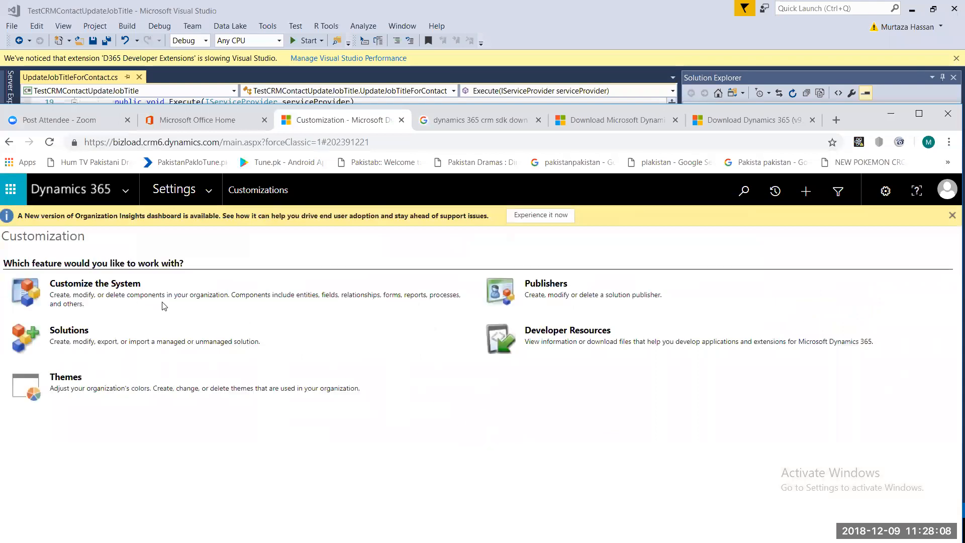
pyautogui.click(110, 288)
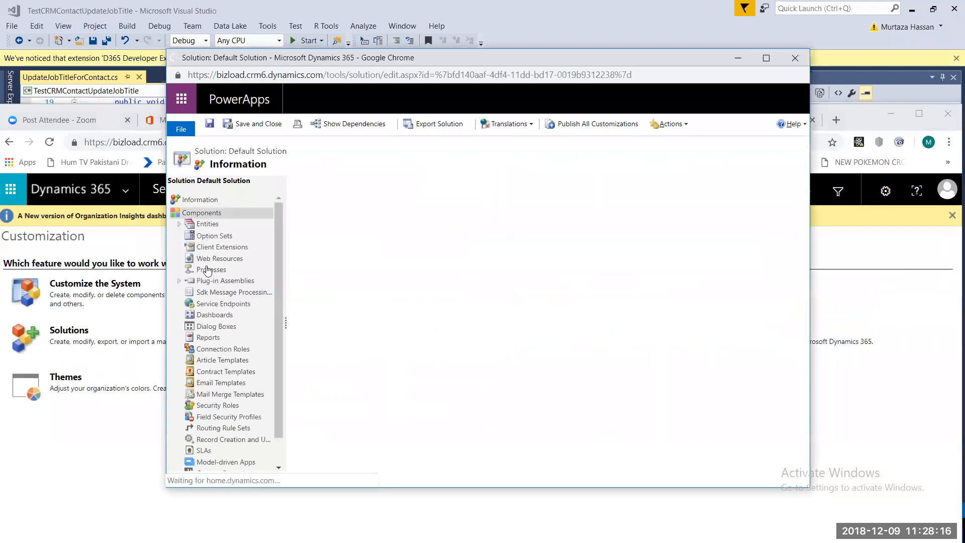
# - List the Default Solution's plug-in assemblies, then open its 1044 Sdk Message Processing Steps
pyautogui.click(218, 282)
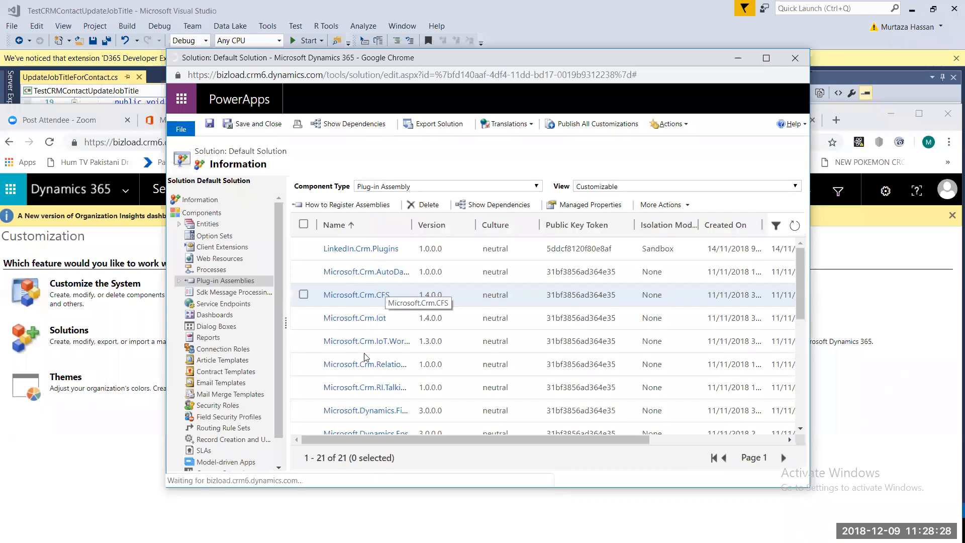
pyautogui.scroll(-1, 803, 305)
pyautogui.moveTo(803, 305); pyautogui.dragTo(799, 264)
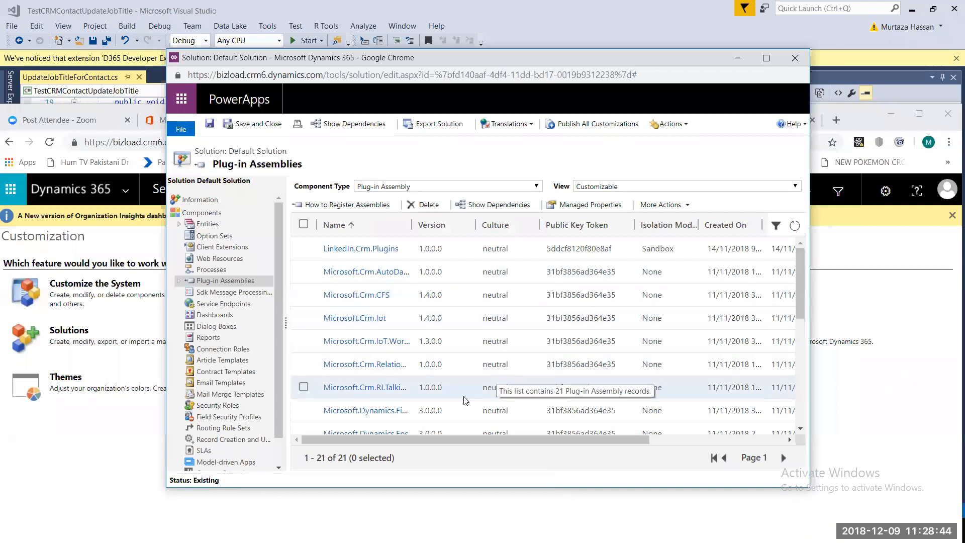
pyautogui.click(213, 296)
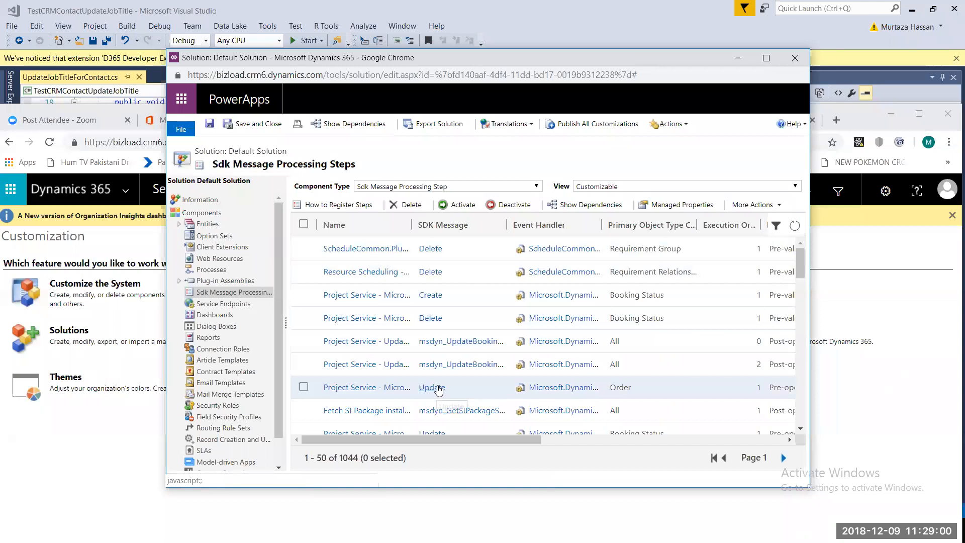
pyautogui.scroll(-2, 439, 398)
# - Return to the 21 plug-in assemblies and open the How to Register Assemblies guide
pyautogui.scroll(-6, 437, 397)
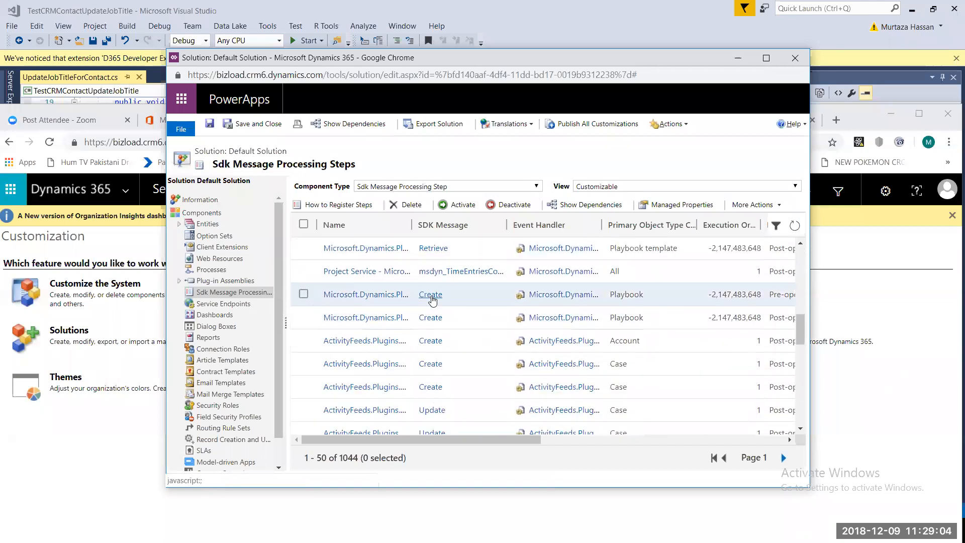
pyautogui.scroll(8, 425, 333)
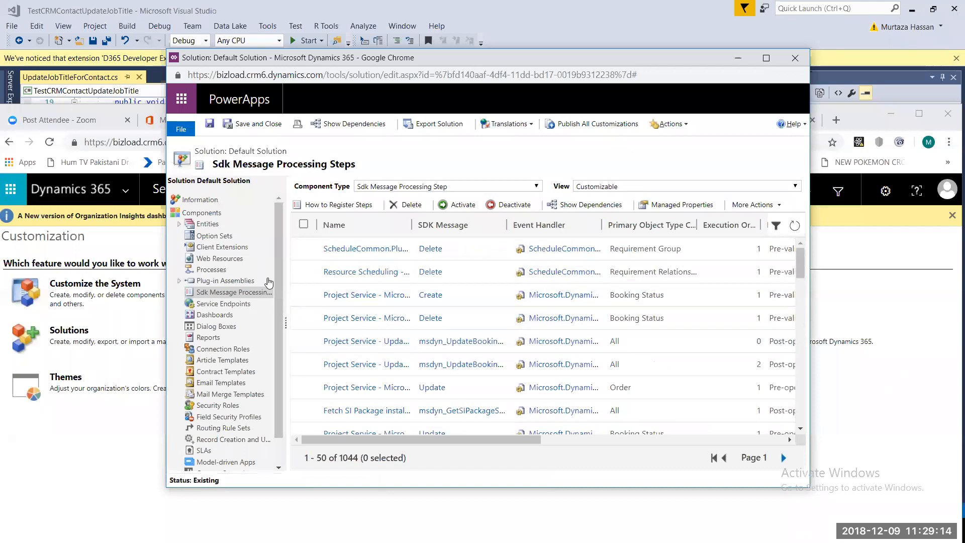
pyautogui.click(245, 281)
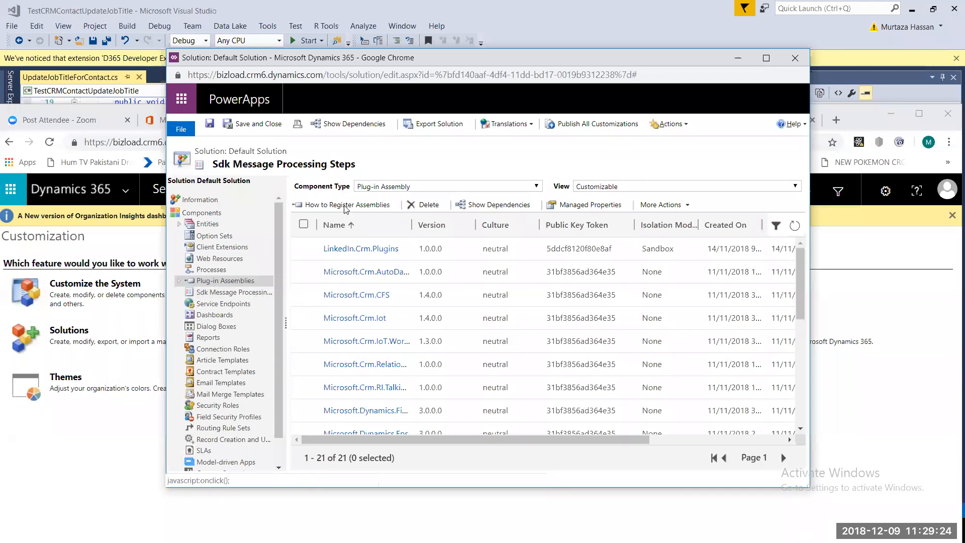
pyautogui.click(345, 205)
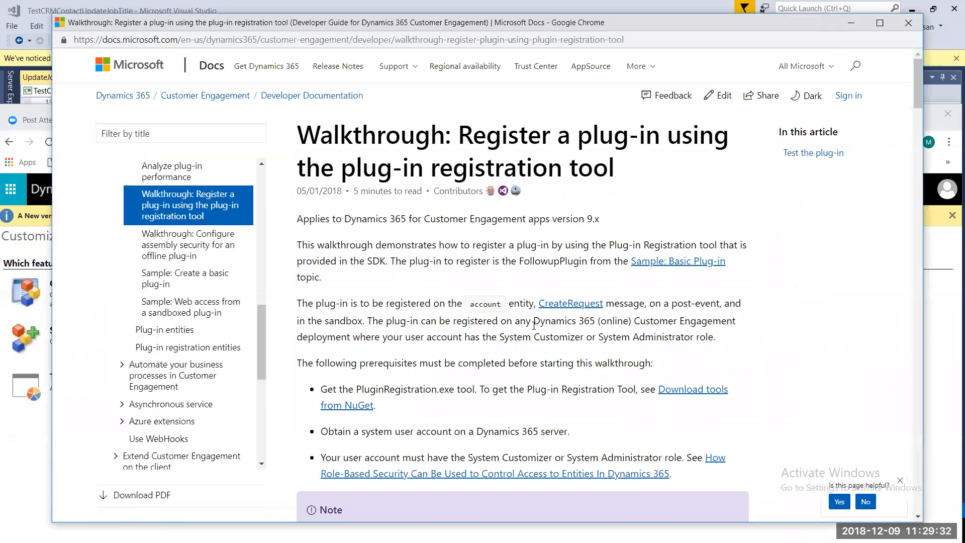
# - Read the walkthrough's prerequisites and login steps, then follow the Download tools from NuGet link
pyautogui.scroll(-3, 534, 329)
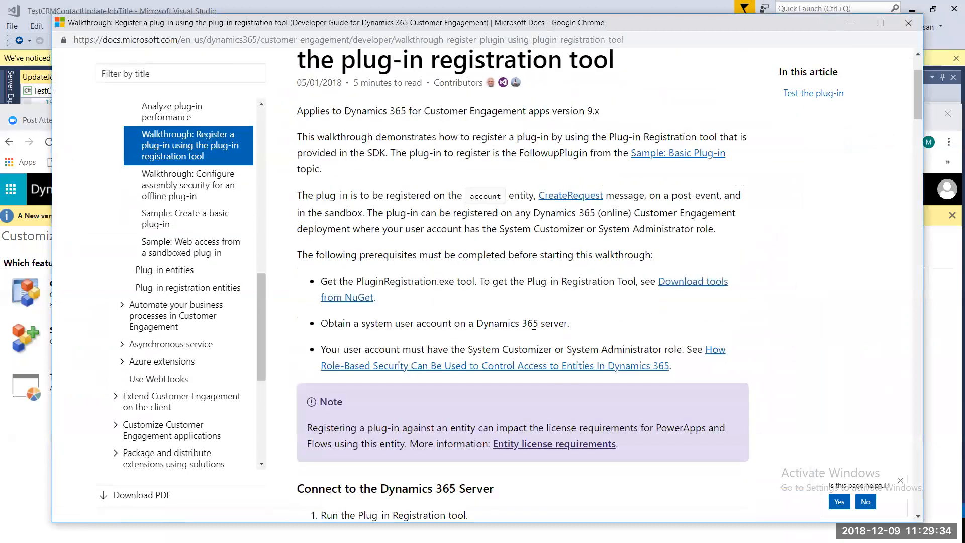
pyautogui.scroll(-6, 534, 330)
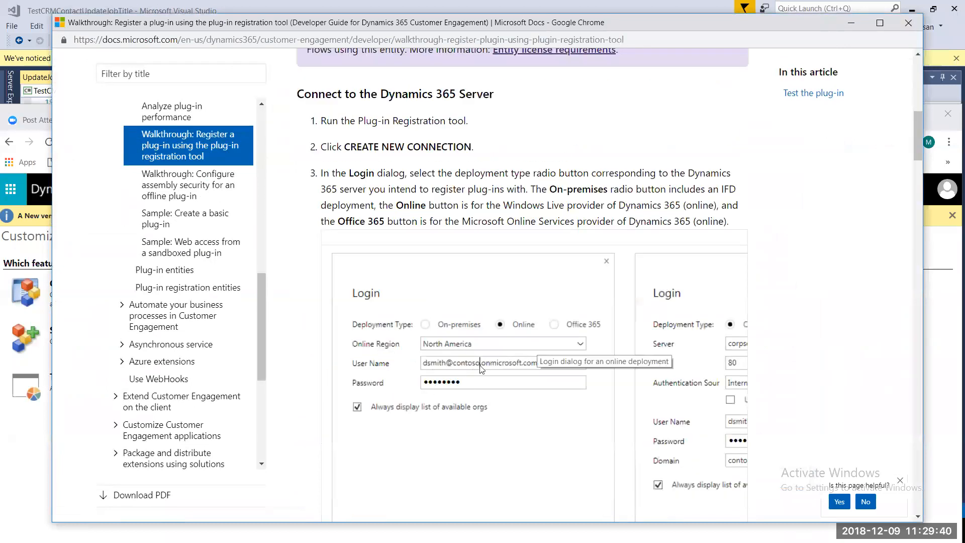
pyautogui.scroll(-1, 504, 366)
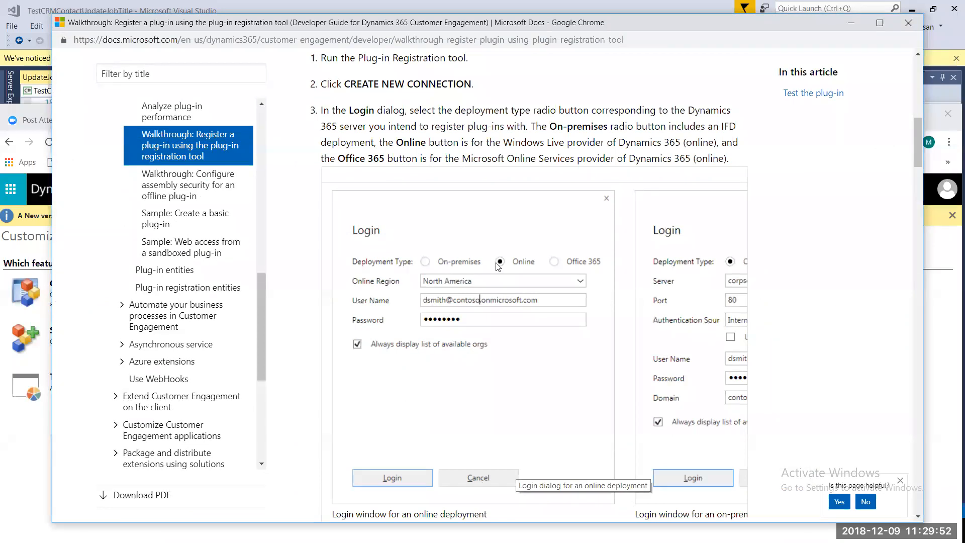
pyautogui.scroll(7, 498, 265)
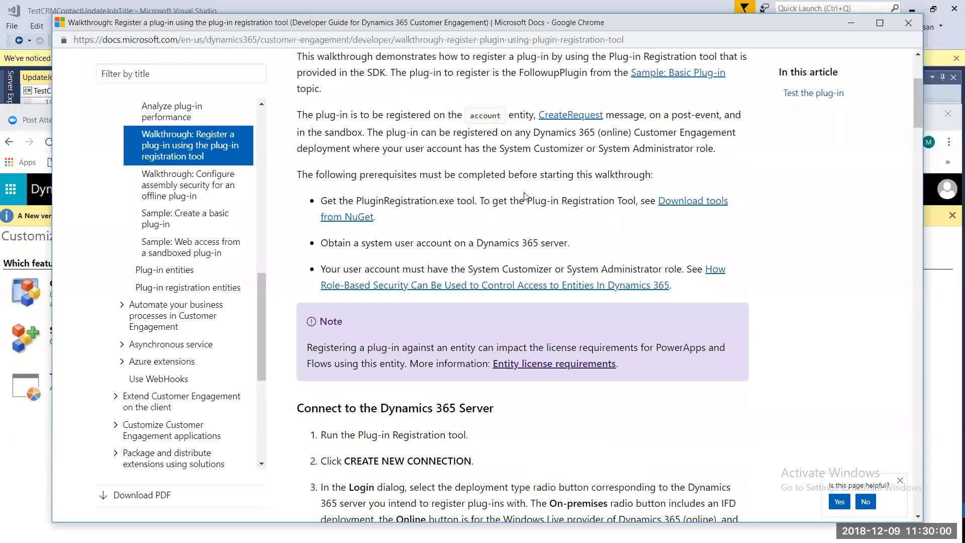
pyautogui.click(695, 203)
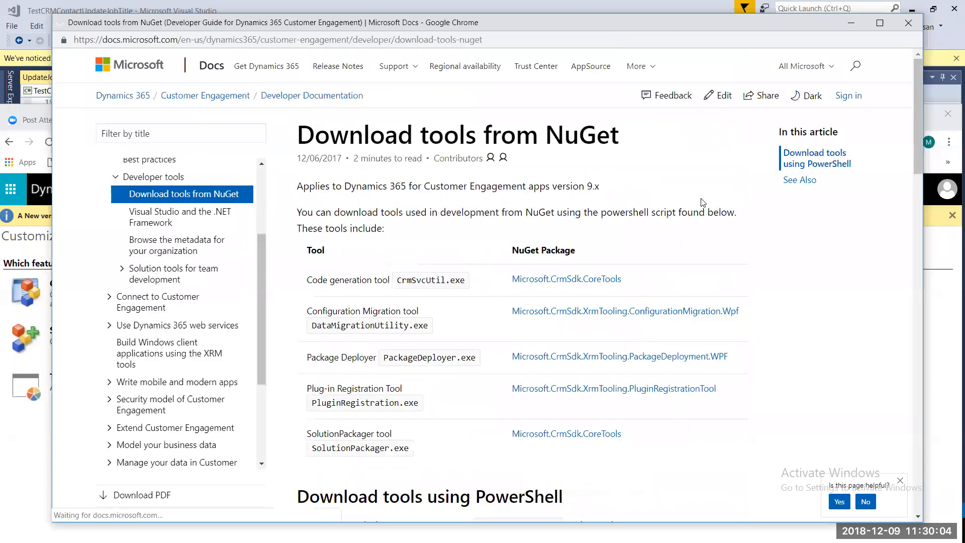
# - Read through the NuGet tools page and its PowerShell download script
pyautogui.scroll(-5, 701, 203)
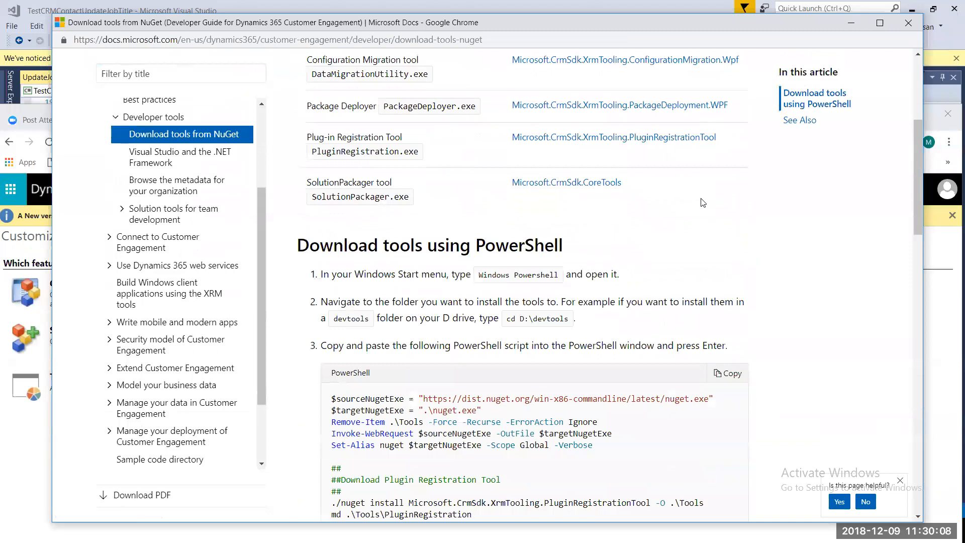
pyautogui.scroll(-3, 703, 203)
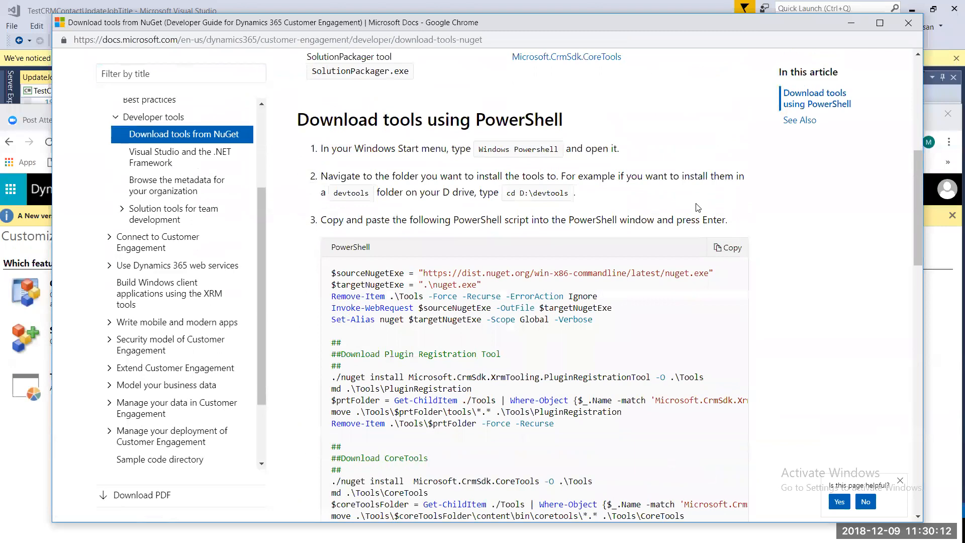
pyautogui.scroll(3, 700, 205)
pyautogui.scroll(-4, 697, 208)
pyautogui.scroll(-3, 698, 207)
pyautogui.scroll(-3, 694, 212)
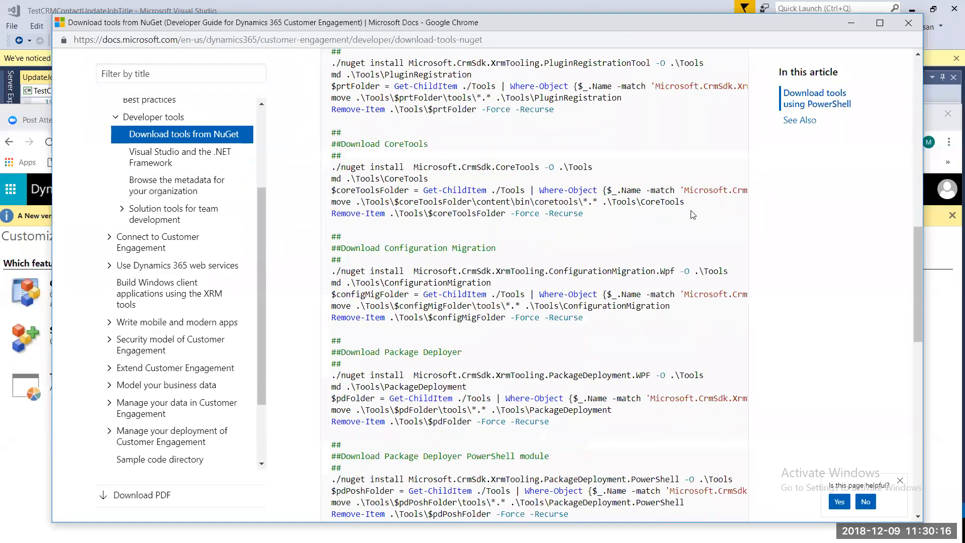
pyautogui.scroll(5, 693, 216)
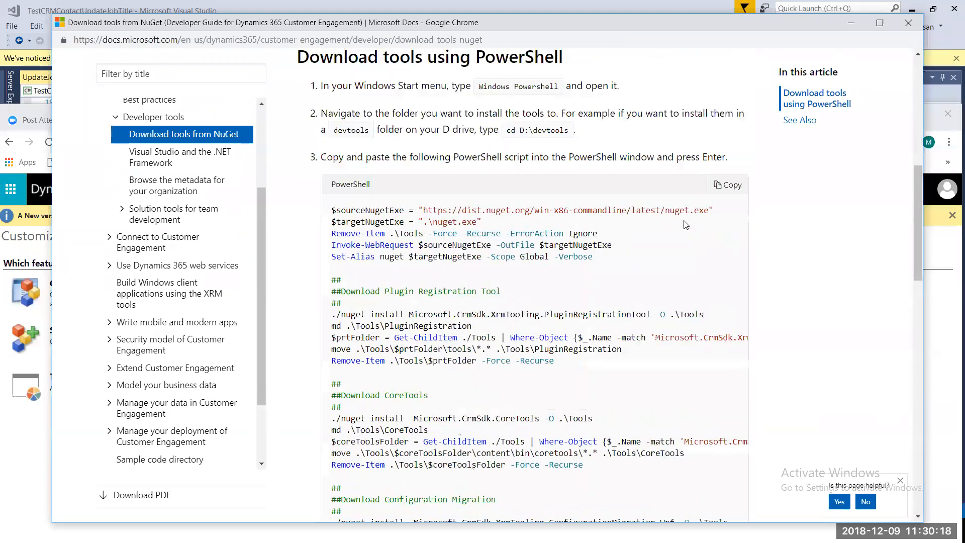
pyautogui.scroll(-10, 682, 228)
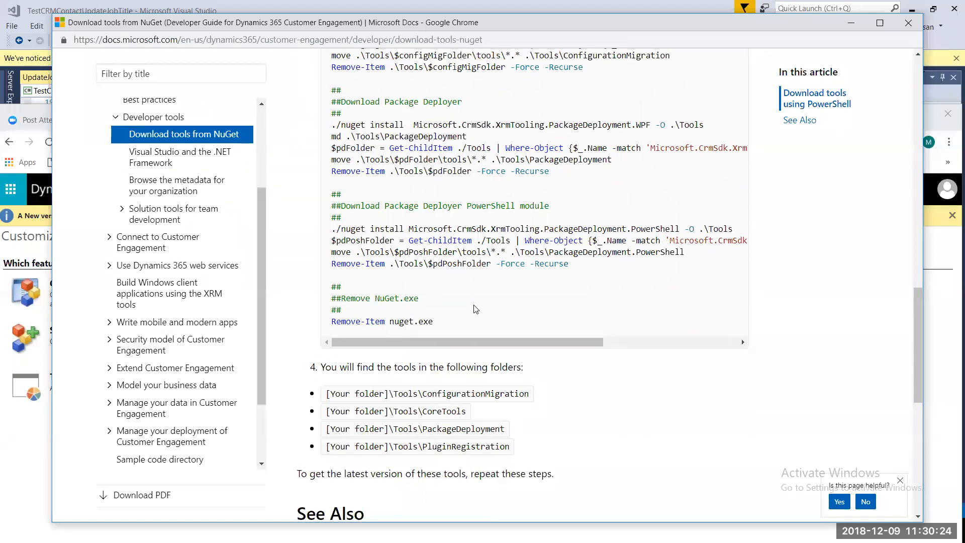
pyautogui.scroll(4, 475, 308)
pyautogui.scroll(12, 474, 304)
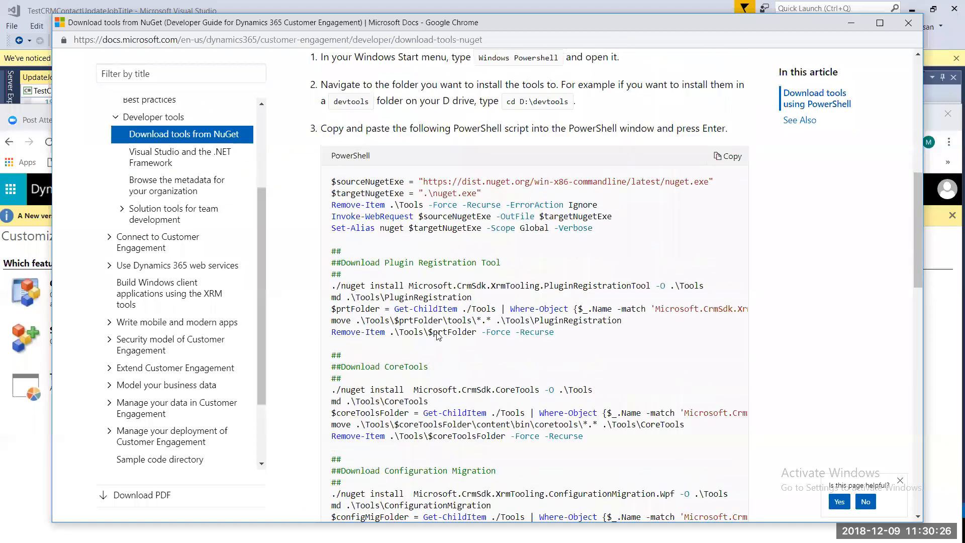
pyautogui.scroll(1, 437, 335)
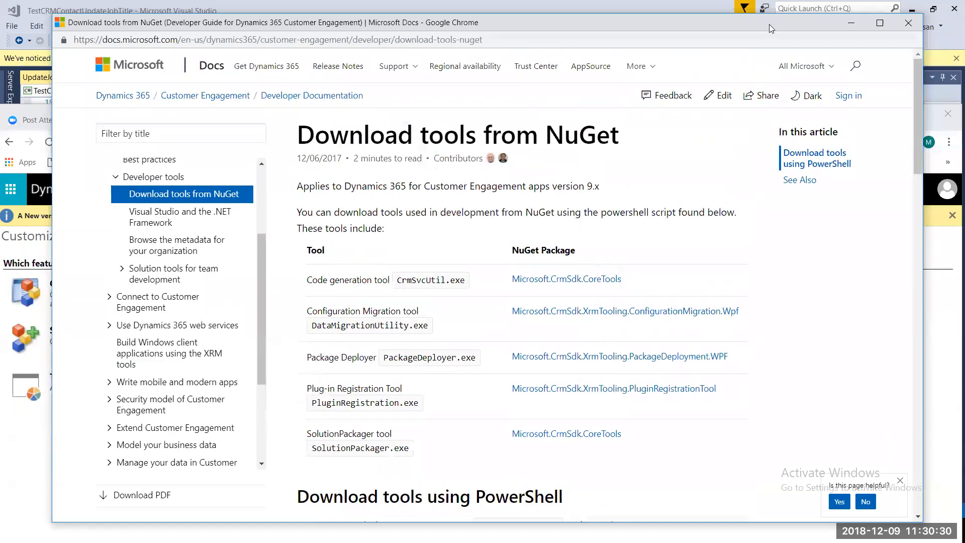
# - Close the Docs and Default Solution windows so the Customization page is in front
pyautogui.moveTo(639, 31); pyautogui.dragTo(662, 82)
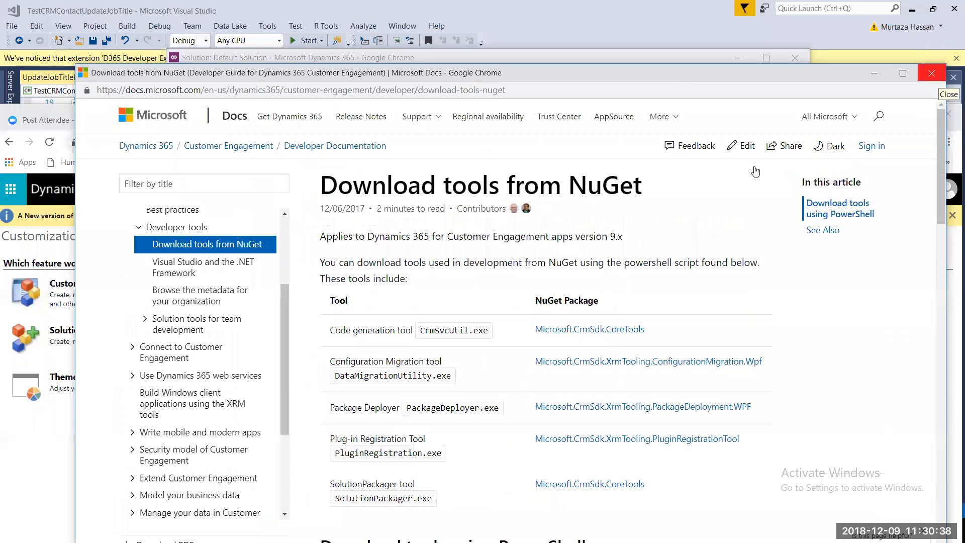
pyautogui.click(933, 74)
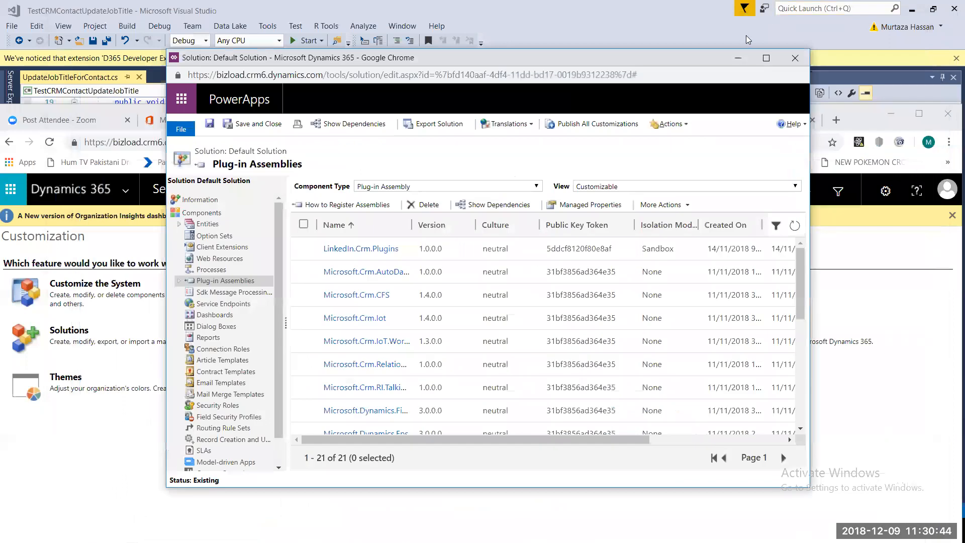
pyautogui.click(794, 58)
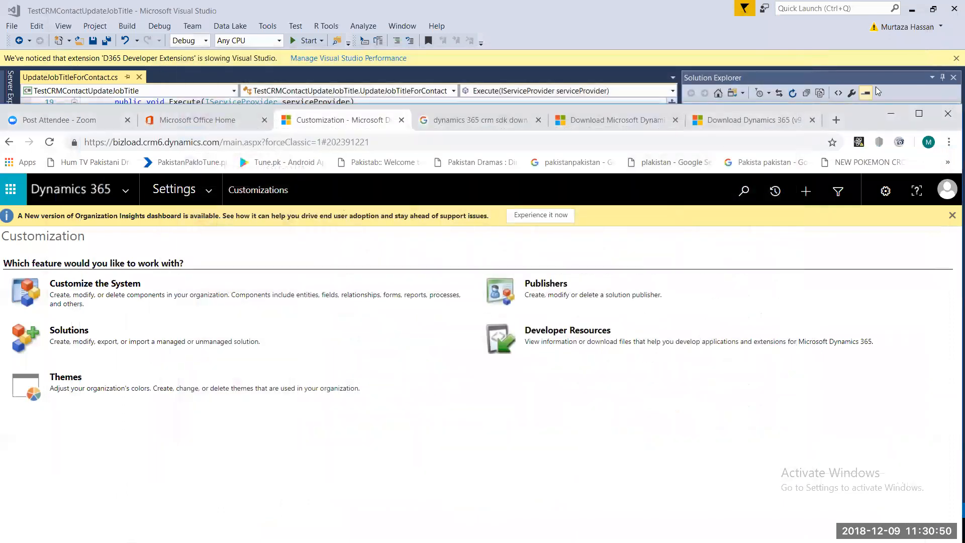
pyautogui.moveTo(861, 115); pyautogui.dragTo(855, 35)
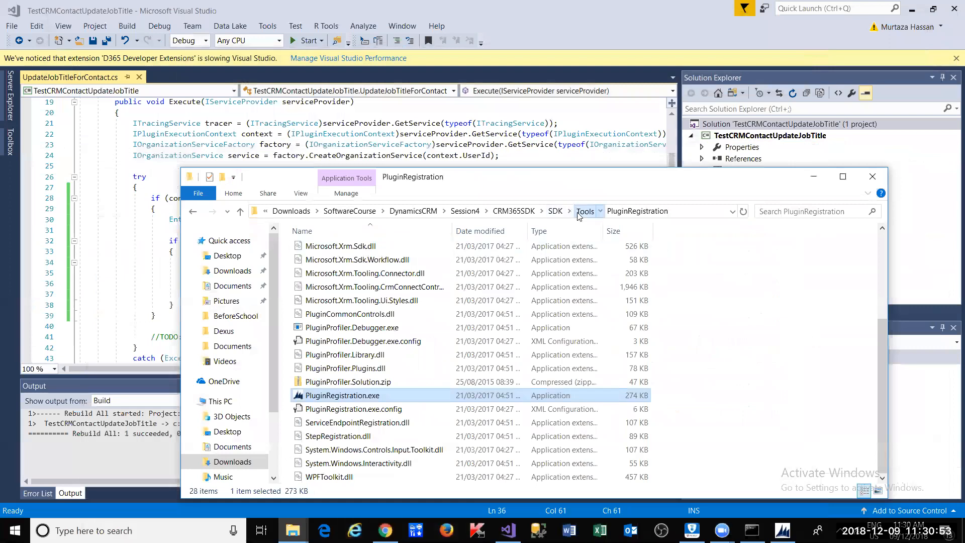
# - Go to the CRM365SDK\SDK\Bin folder, select CrmSvcUtil.exe and reveal the folder path
pyautogui.click(585, 211)
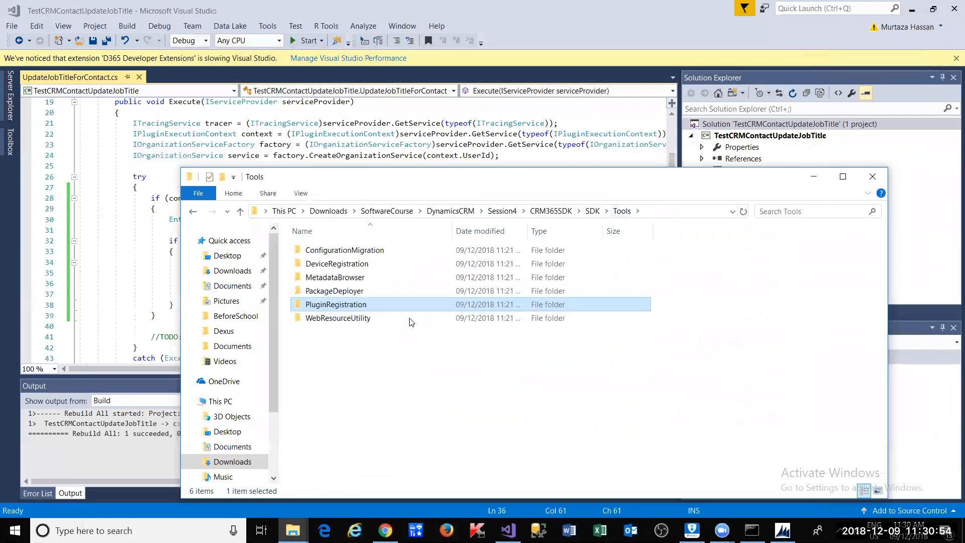
pyautogui.doubleClick(351, 306)
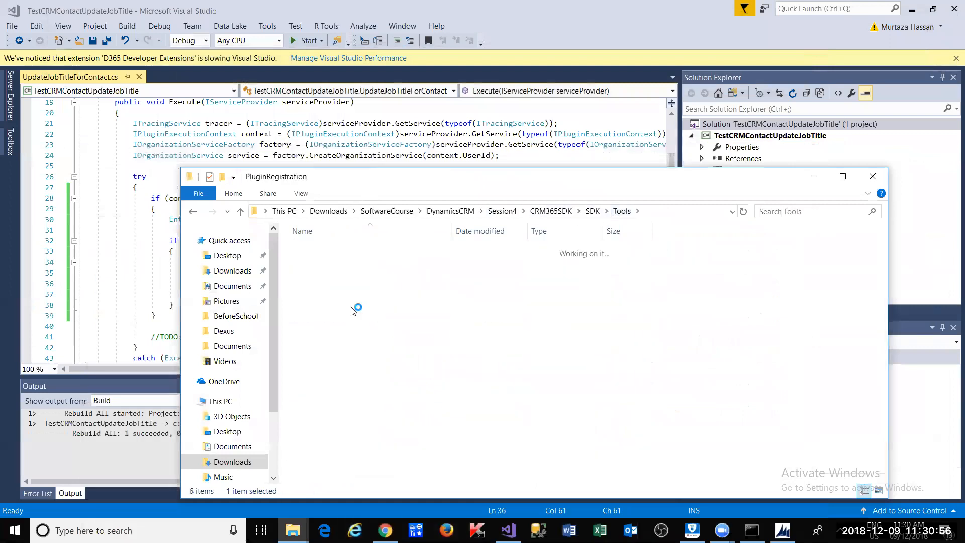
pyautogui.click(585, 211)
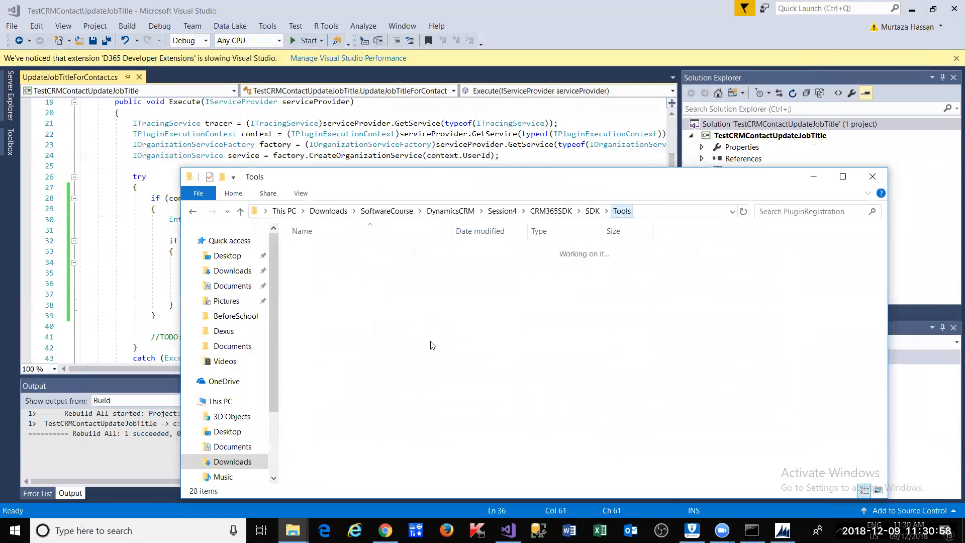
pyautogui.click(593, 211)
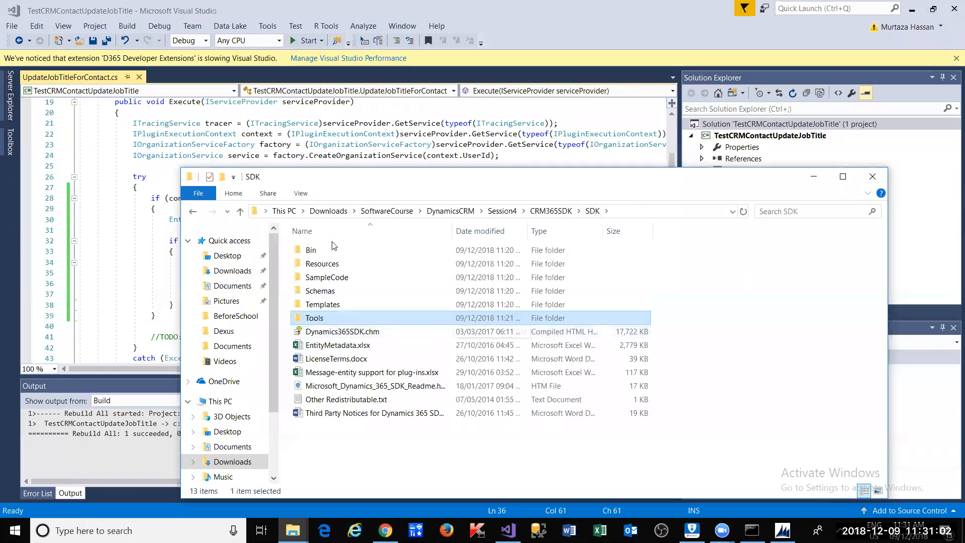
pyautogui.doubleClick(337, 254)
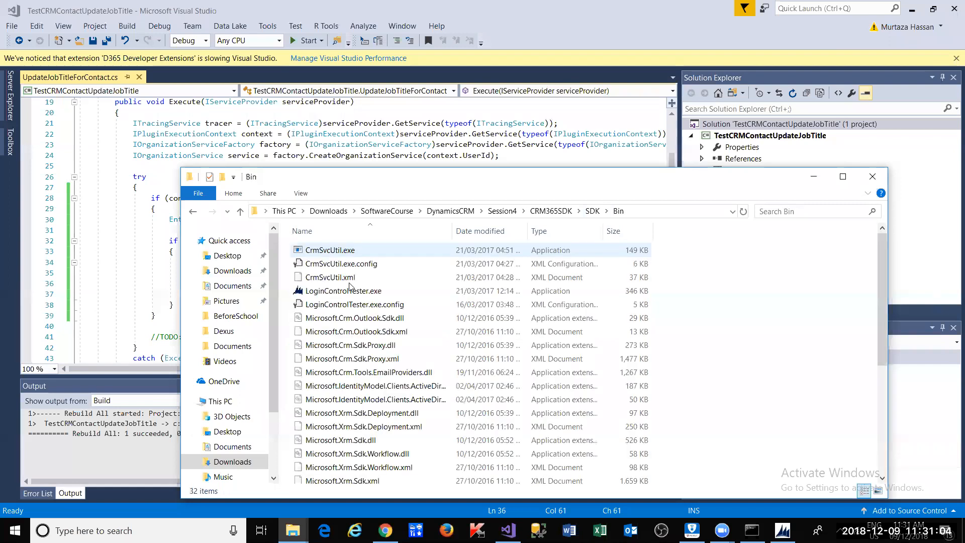
pyautogui.click(351, 256)
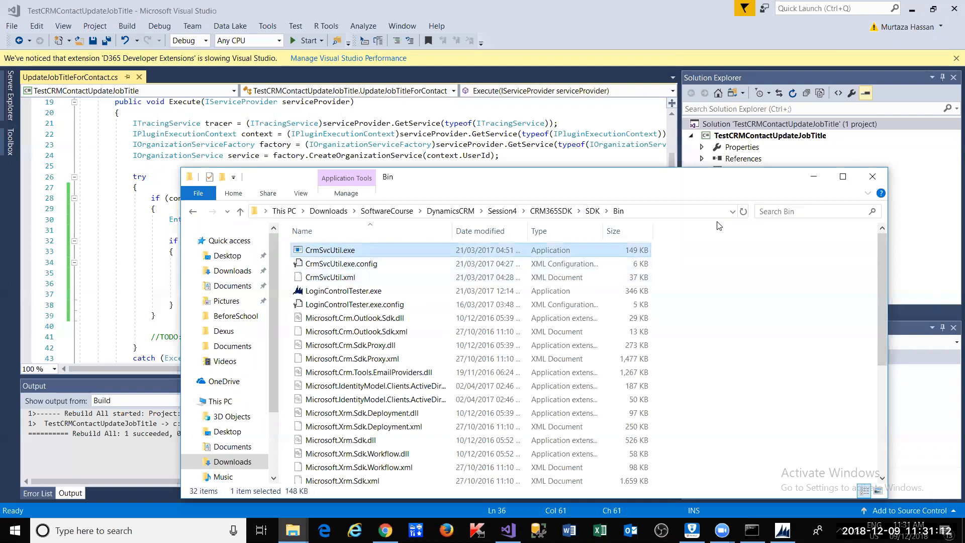
pyautogui.click(670, 212)
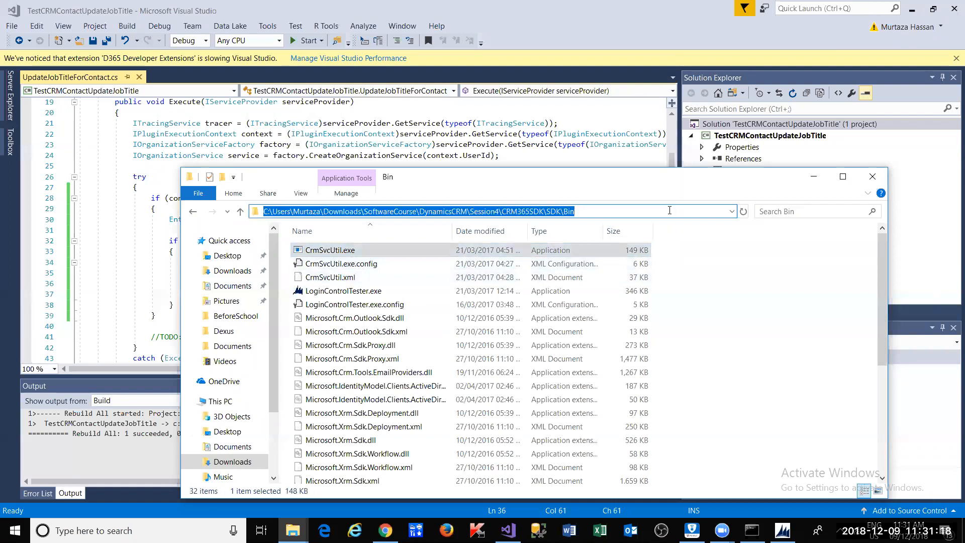
# - Switch to the browser and close the two Dynamics 365 download tabs
pyautogui.hotkey('alt', 'Tab')
pyautogui.moveTo(856, 41); pyautogui.dragTo(834, 119)
pyautogui.click(808, 28)
pyautogui.click(744, 119)
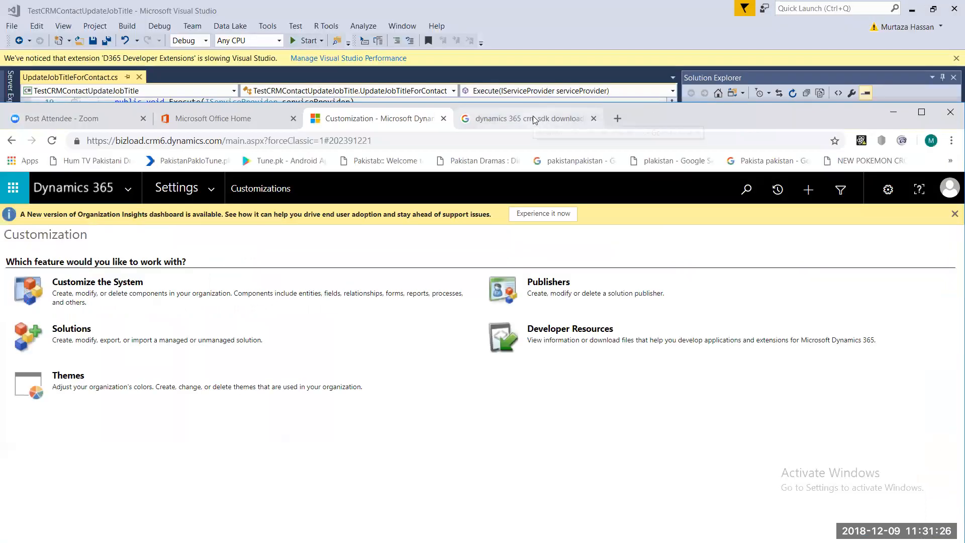
# - Close the crm sdk download search tab and load google.com in a new tab
pyautogui.click(534, 120)
pyautogui.click(594, 119)
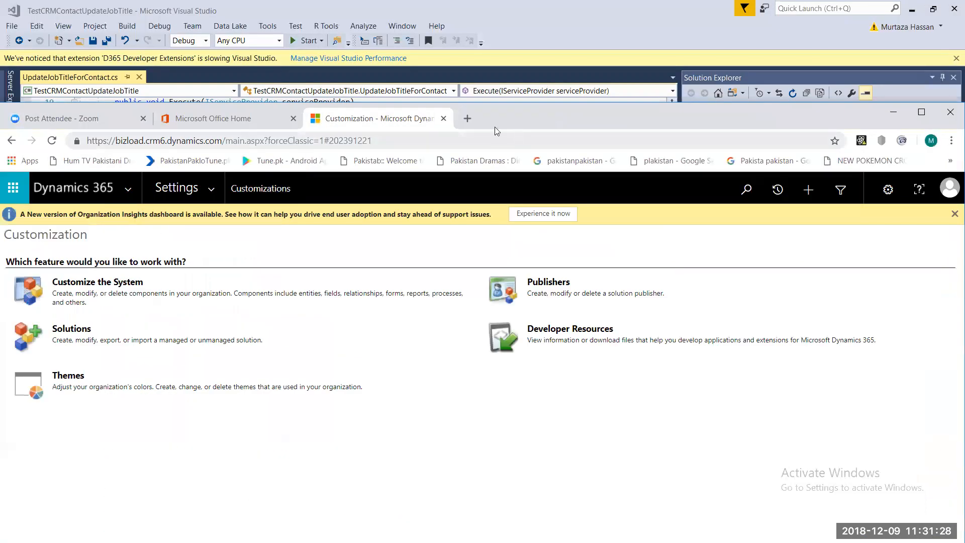
pyautogui.click(467, 120)
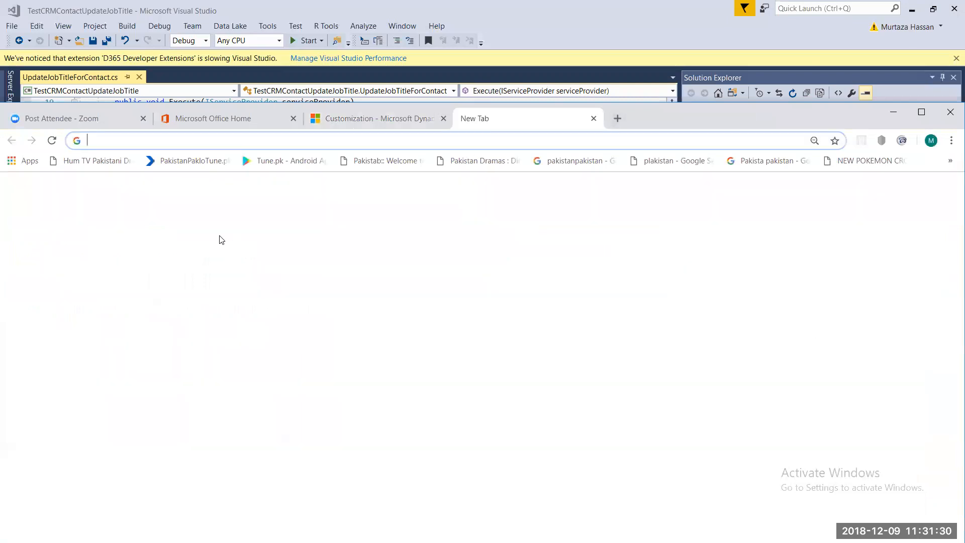
pyautogui.write('www.googe')
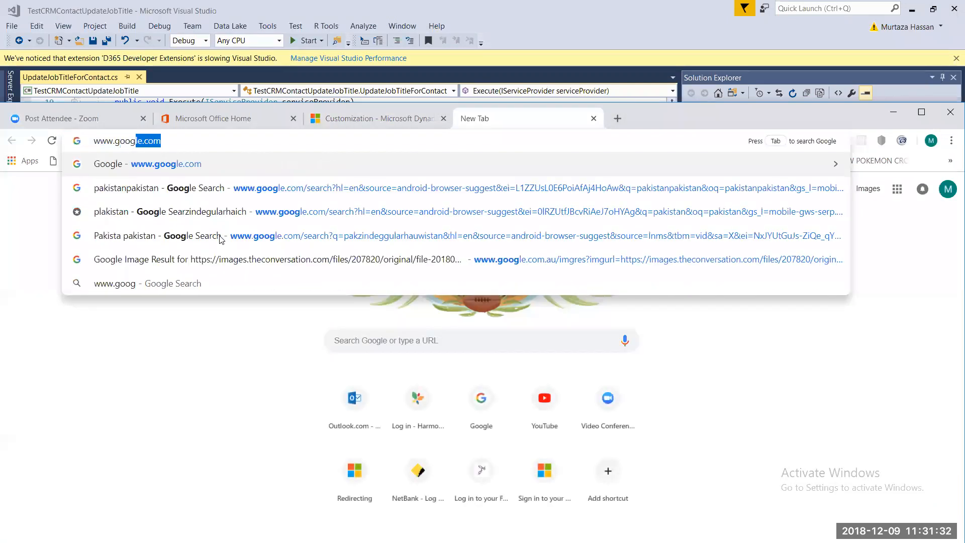
pyautogui.press('BackSpace')
pyautogui.write('le.com')
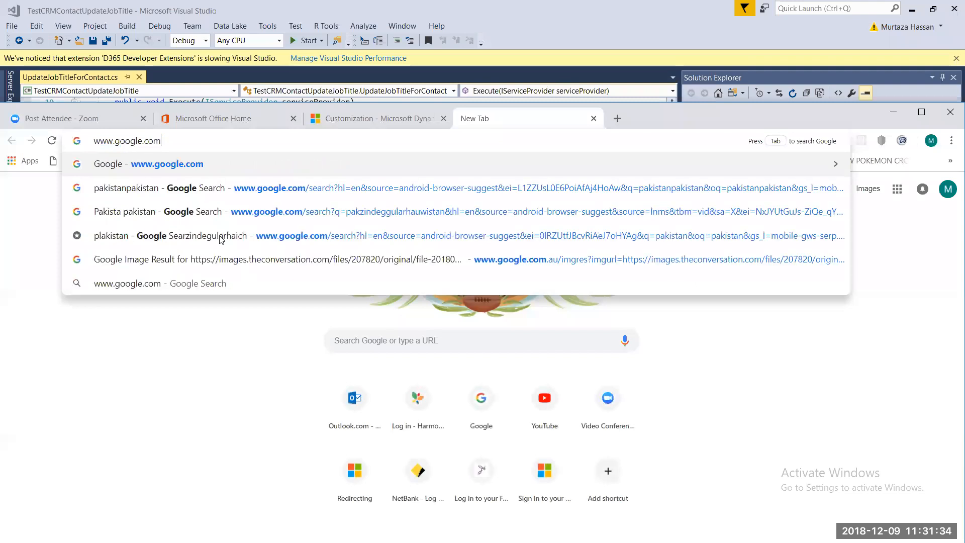
pyautogui.press('Return')
# - Search Google for 'dynamics 365 early bound crmsvcutil'
pyautogui.write('dynamics')
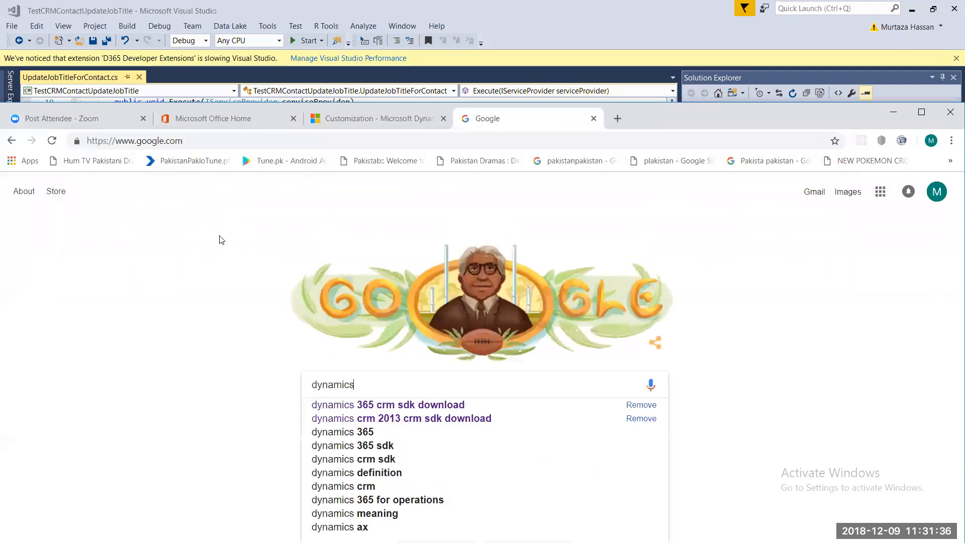
pyautogui.write(' 365 ')
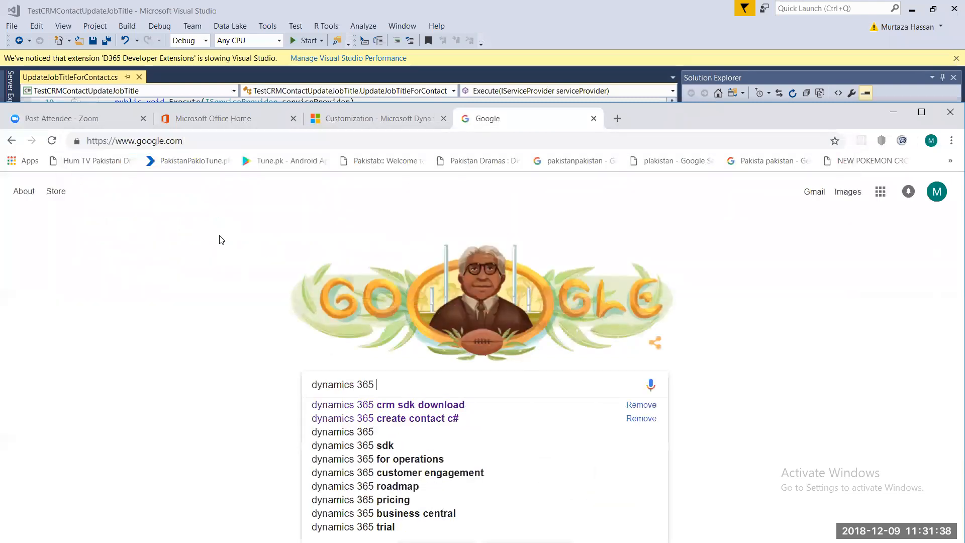
pyautogui.write('early')
pyautogui.press('Down')
pyautogui.press('Down')
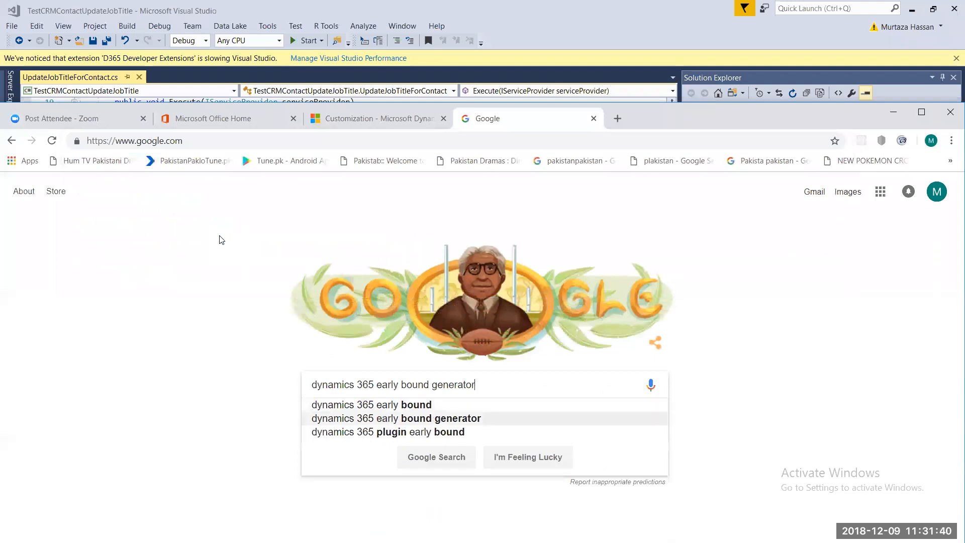
pyautogui.press('Up')
pyautogui.press('Down')
pyautogui.press('Return')
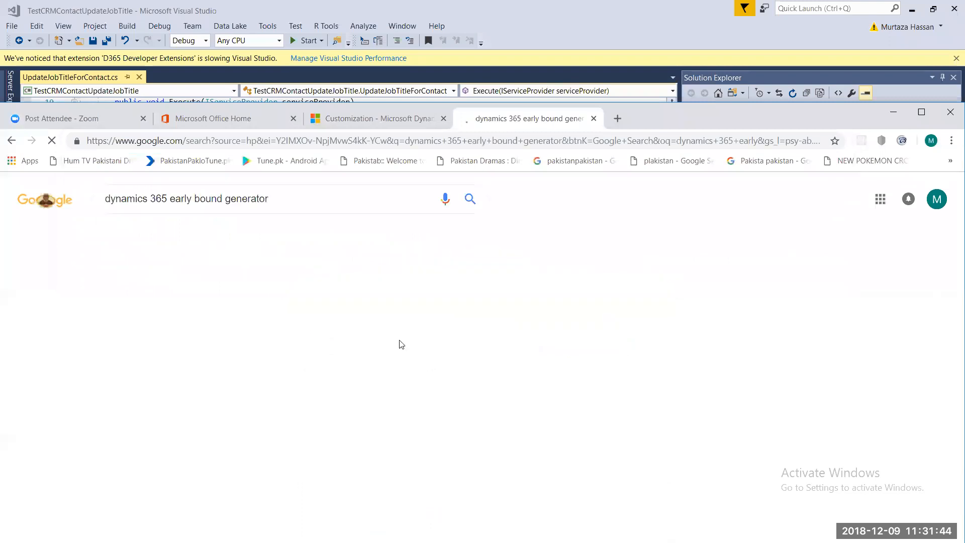
pyautogui.click(282, 200)
pyautogui.hotkey('ctrl', 'shift', 'Left')
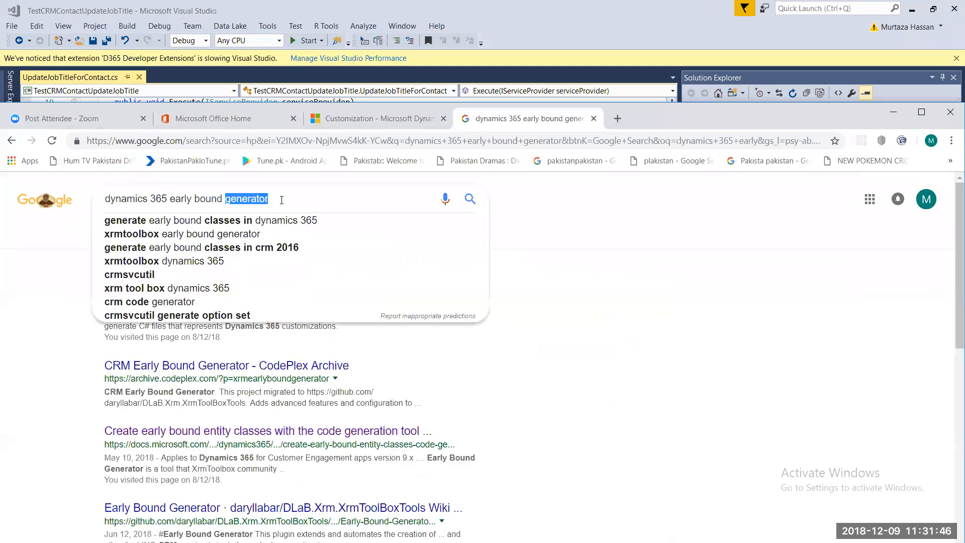
pyautogui.write('cl')
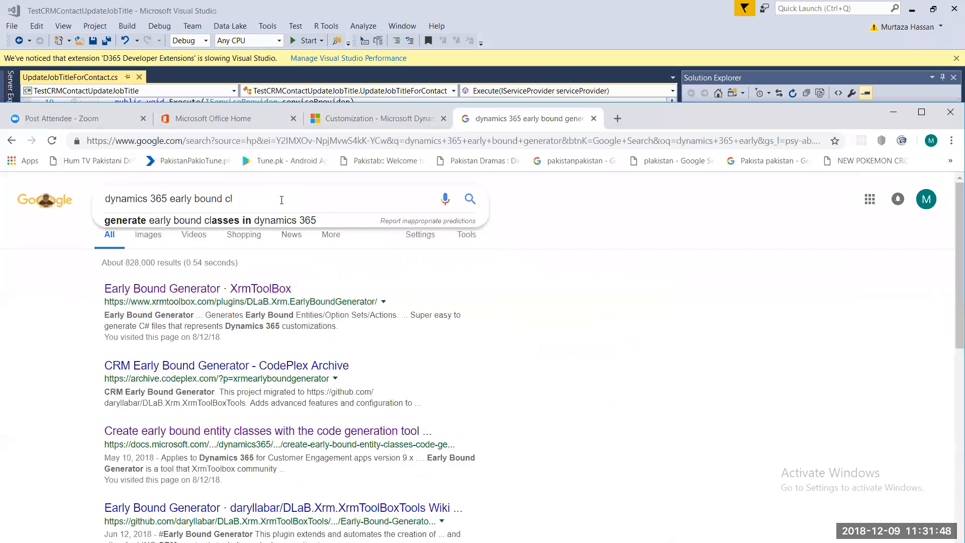
pyautogui.press('BackSpace')
pyautogui.press('BackSpace')
pyautogui.write('crmsvc')
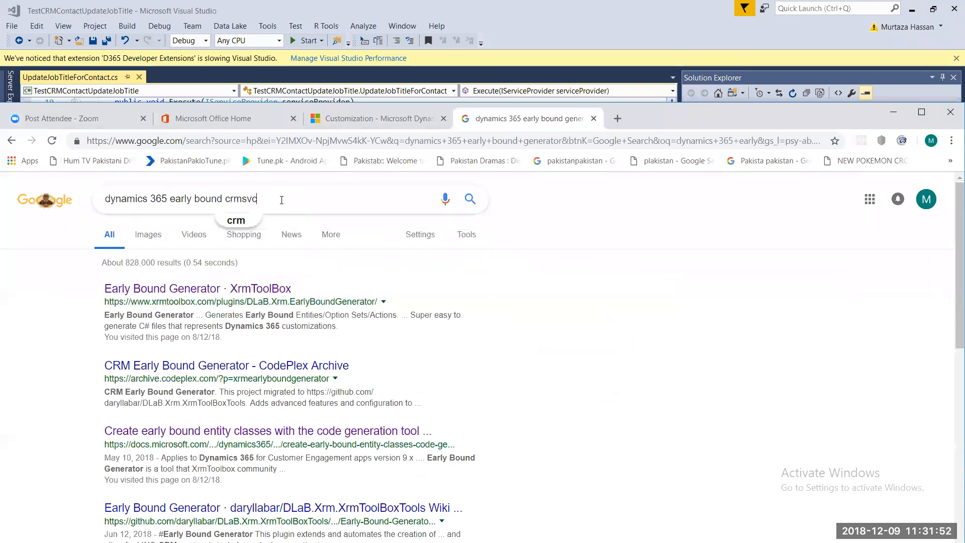
pyautogui.write('util')
pyautogui.press('Return')
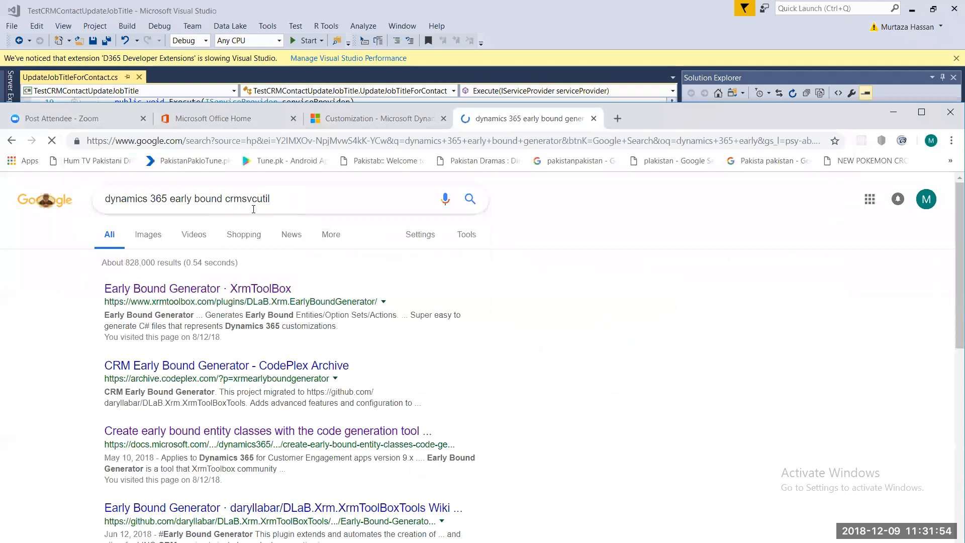
# - Open the first result, Microsoft's early-bound entity classes article, in a new tab
pyautogui.rightClick(223, 290)
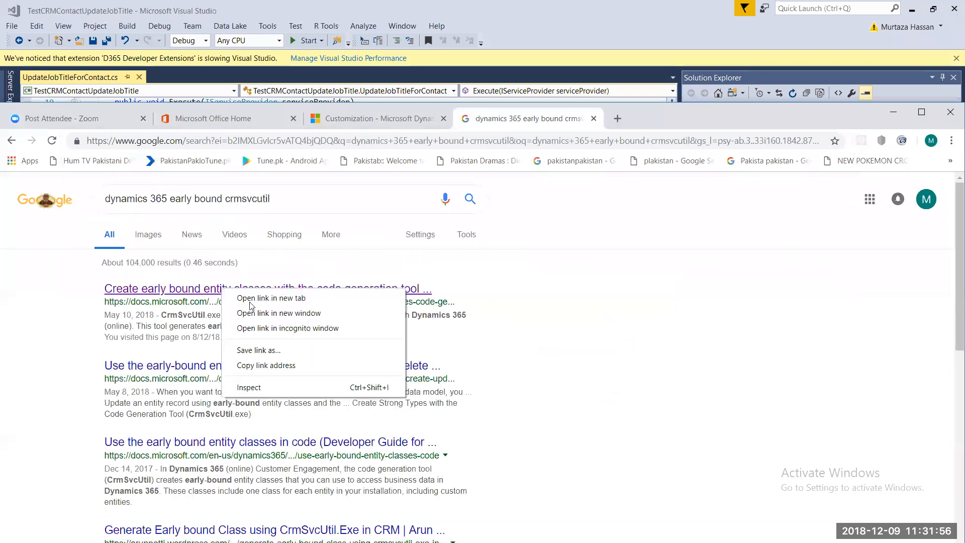
pyautogui.click(271, 298)
pyautogui.click(648, 120)
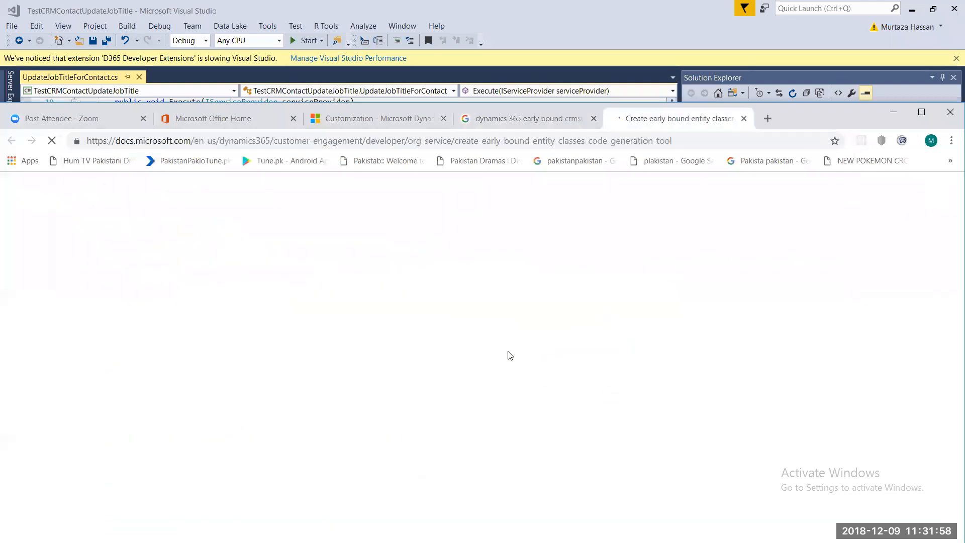
# - Scroll to the sample commands and select the on-premises CrmSvcUtil command line
pyautogui.scroll(-3, 337, 350)
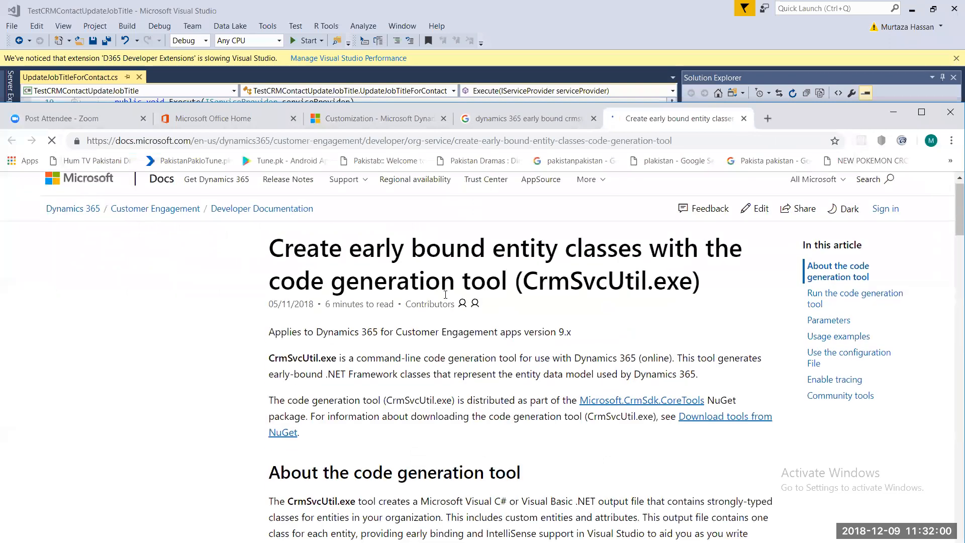
pyautogui.scroll(-7, 337, 351)
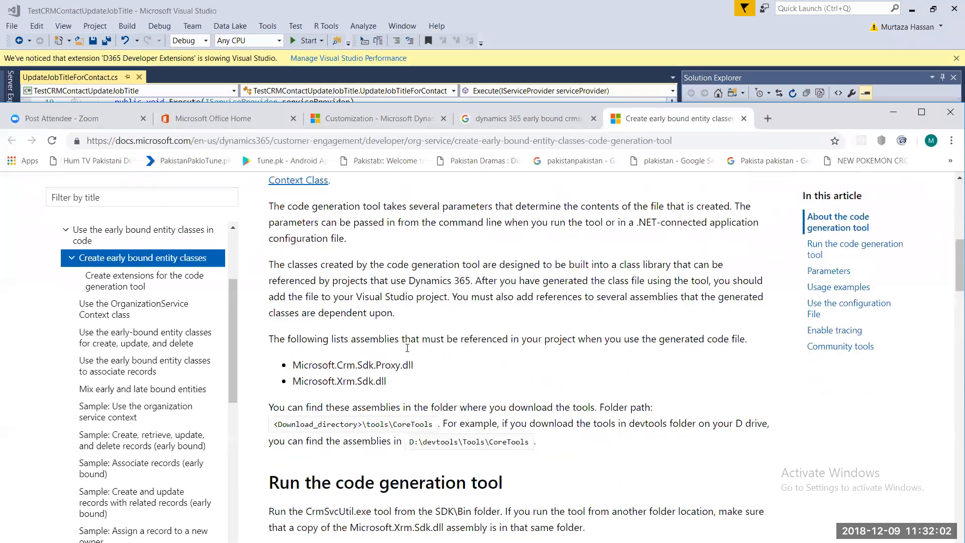
pyautogui.scroll(-2, 271, 336)
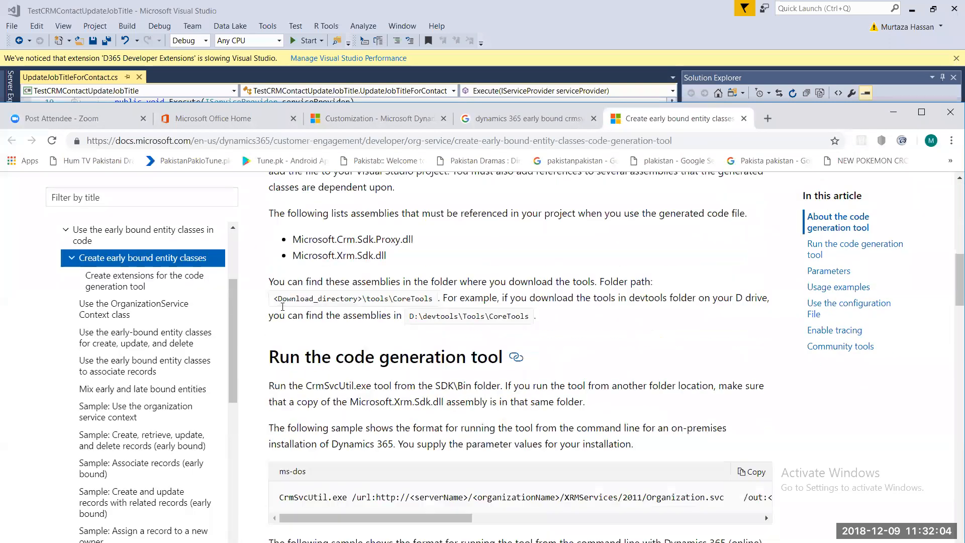
pyautogui.scroll(-4, 282, 307)
pyautogui.moveTo(283, 308); pyautogui.dragTo(676, 310)
pyautogui.moveTo(805, 314); pyautogui.dragTo(670, 316)
# - Select the Dynamics 365 online sample command, then minimize the browser to show SDK\Bin
pyautogui.click(670, 308)
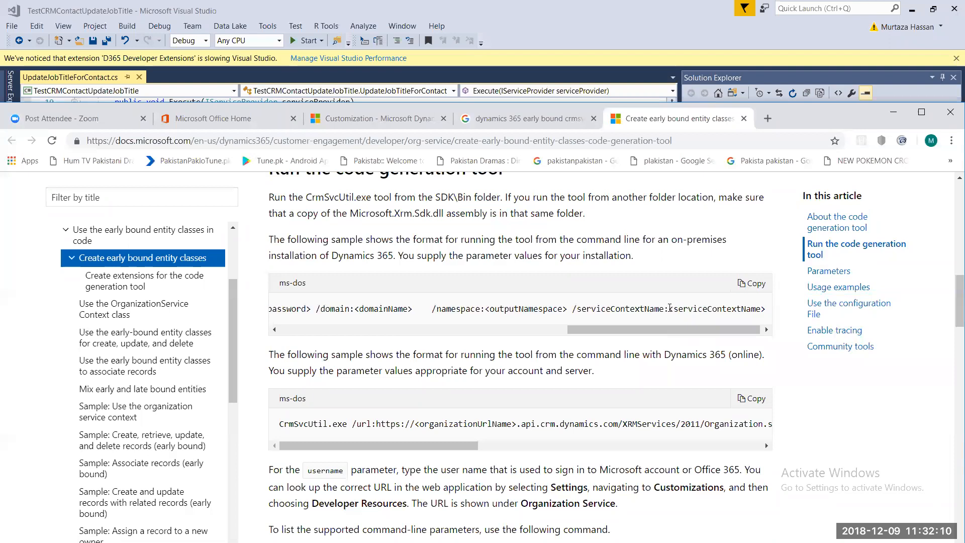
pyautogui.hotkey('ctrl', 'a')
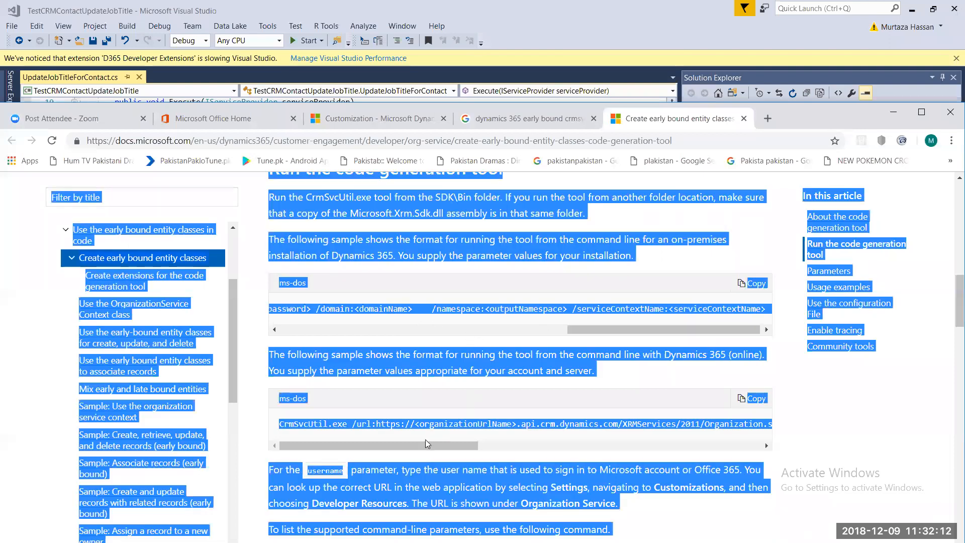
pyautogui.click(274, 409)
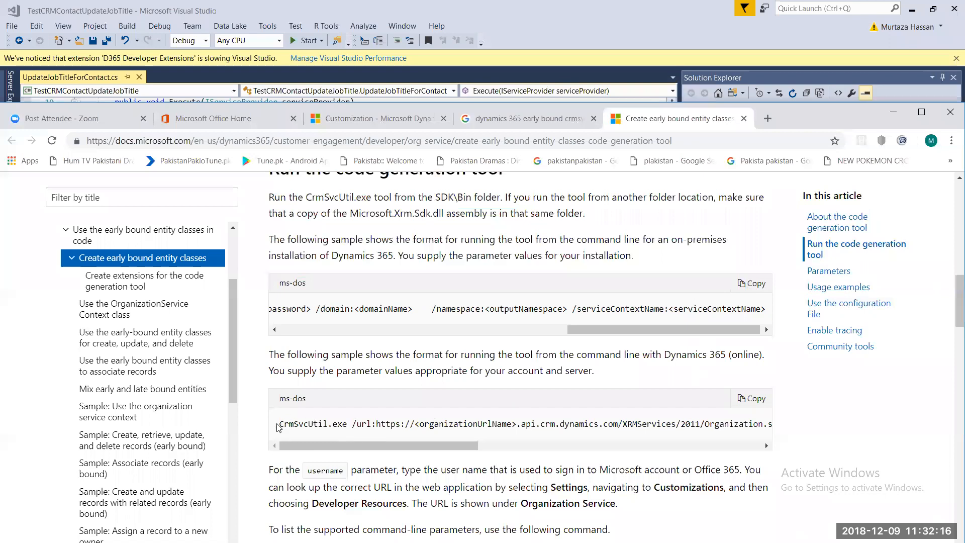
pyautogui.moveTo(283, 423); pyautogui.dragTo(526, 426)
pyautogui.moveTo(758, 424); pyautogui.dragTo(783, 427)
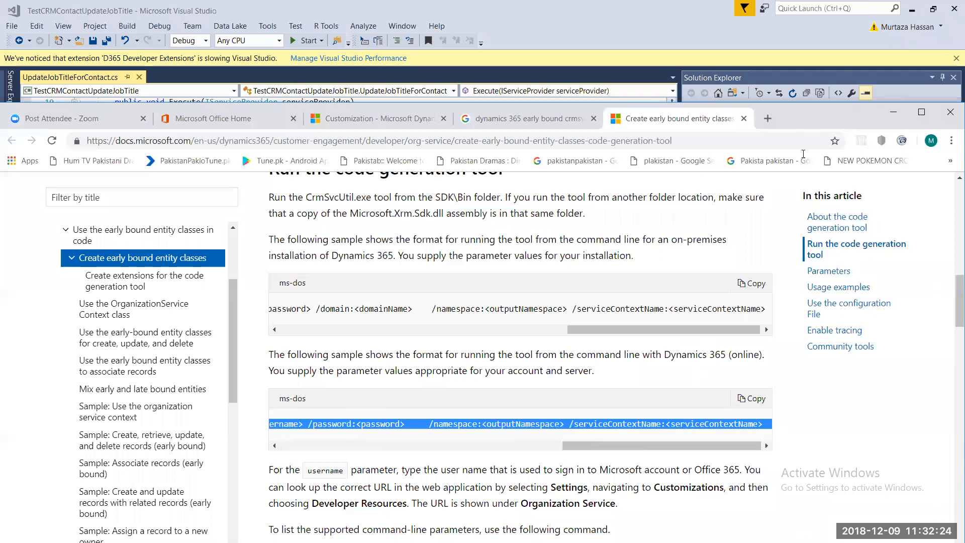
pyautogui.moveTo(896, 121); pyautogui.dragTo(893, 61)
pyautogui.click(893, 59)
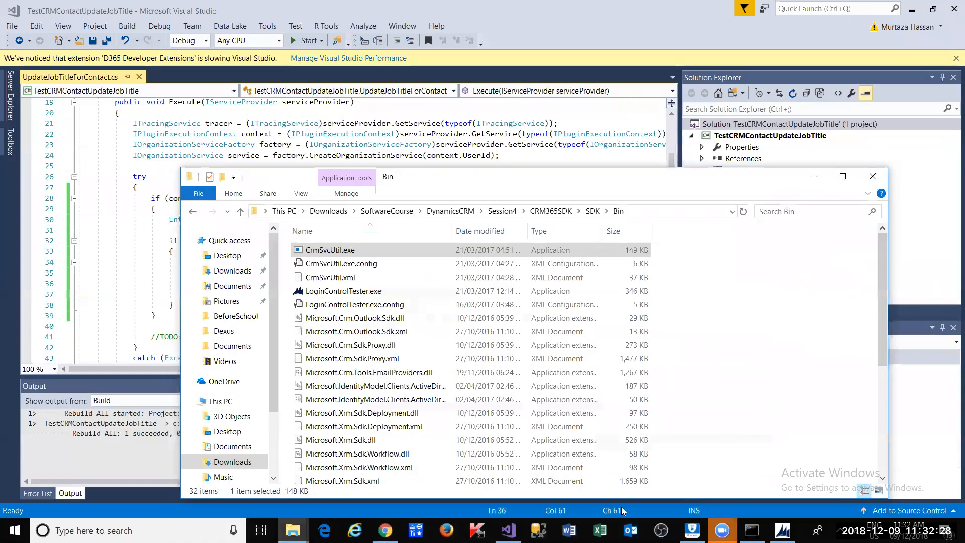
# - Paste the online CrmSvcUtil command into a new Notepad note and restore its leading 'C'
pyautogui.click(126, 531)
pyautogui.write('p')
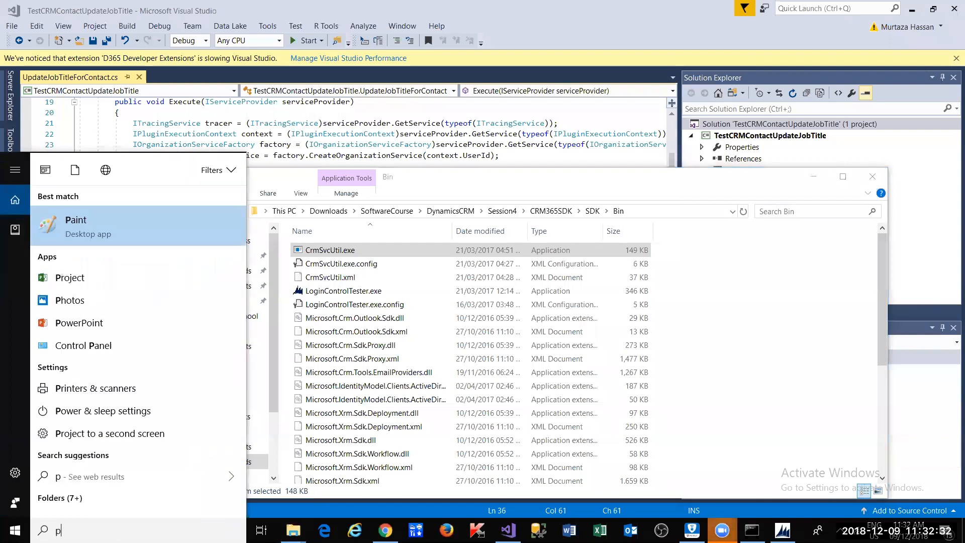
pyautogui.press('BackSpace')
pyautogui.write('note')
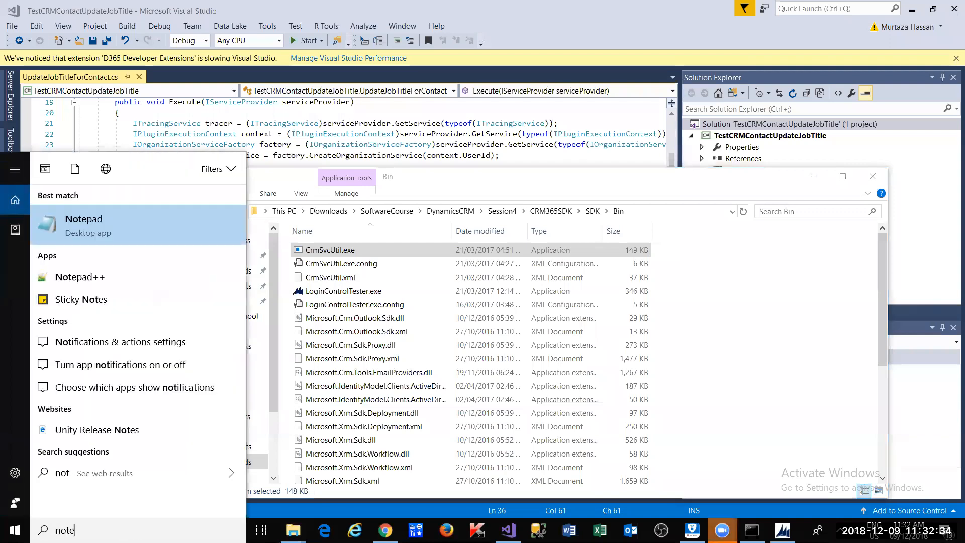
pyautogui.press('Return')
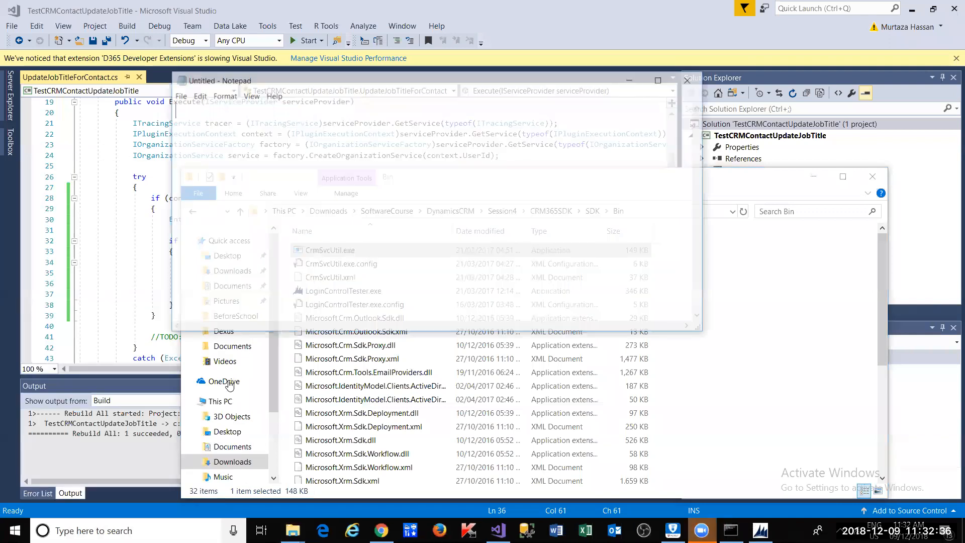
pyautogui.hotkey('ctrl', 'v')
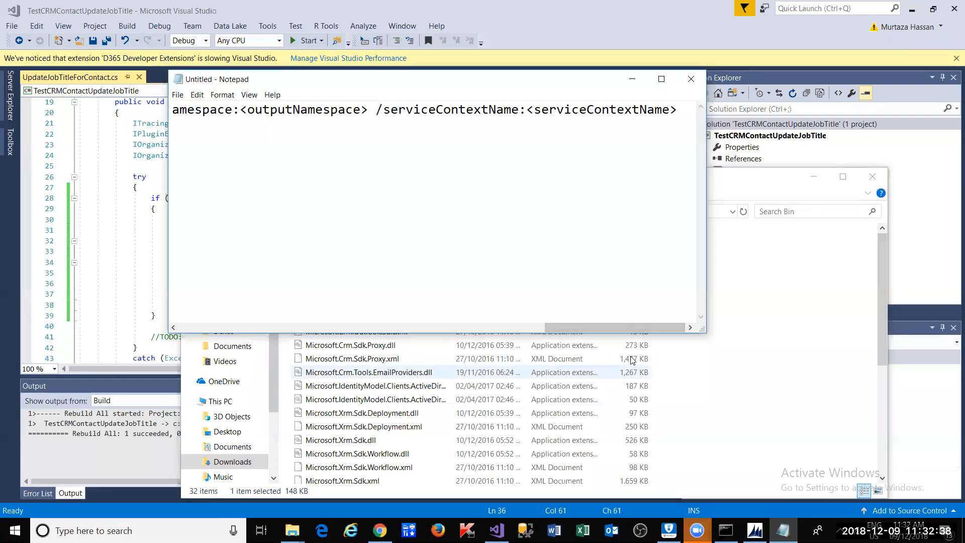
pyautogui.moveTo(626, 327); pyautogui.dragTo(211, 327)
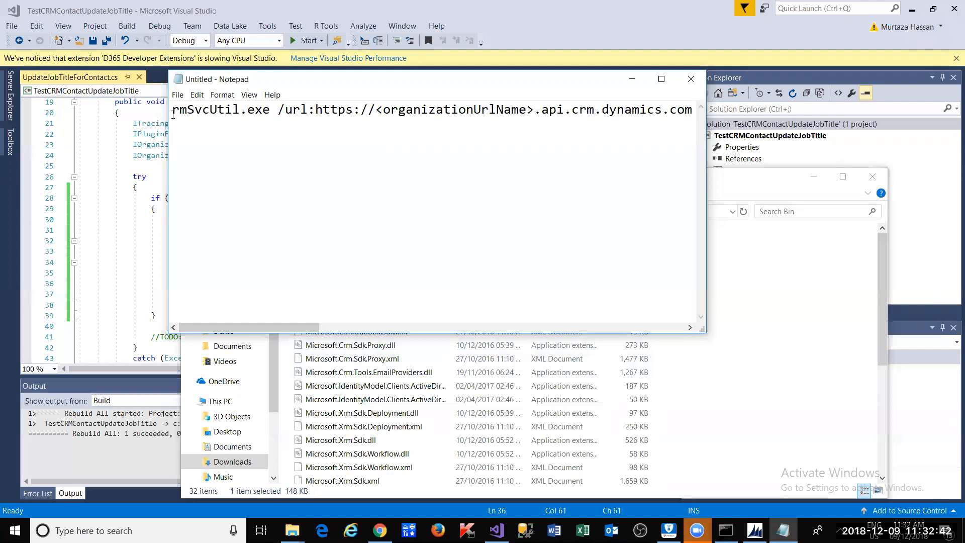
pyautogui.write('C')
# - Review the command's /url placeholder and other parameters, then return to the Customization tab
pyautogui.press('Right')
pyautogui.press('Right')
pyautogui.press('Right')
pyautogui.press('Right')
pyautogui.press('Right')
pyautogui.press('Right')
pyautogui.press('Right')
pyautogui.press('Right')
pyautogui.press('Right')
pyautogui.press('Right')
pyautogui.press('Right')
pyautogui.press('Right')
pyautogui.press('Right')
pyautogui.press('Right')
pyautogui.press('Right')
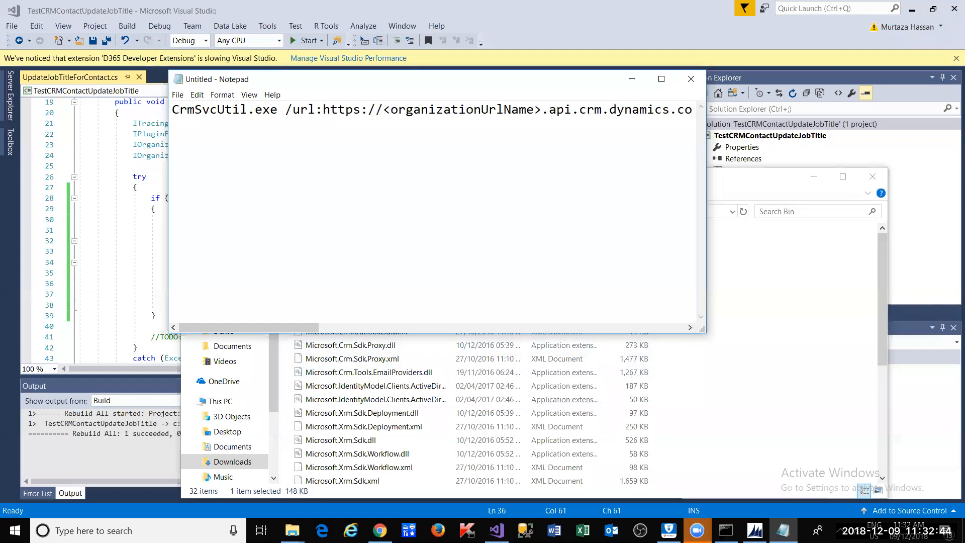
pyautogui.hotkey('ctrl', 'Right')
pyautogui.hotkey('ctrl', 'Right')
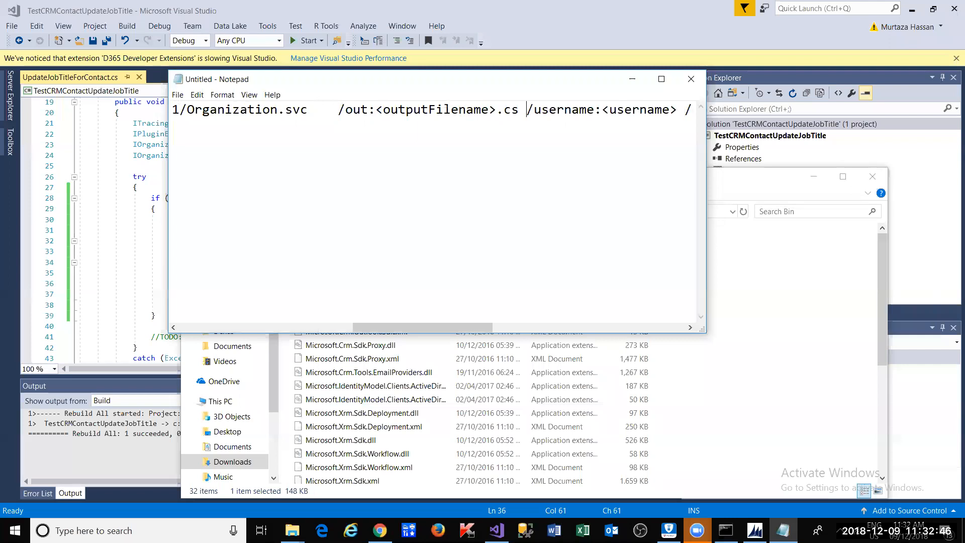
pyautogui.press('Home')
pyautogui.press('Right')
pyautogui.press('Right')
pyautogui.press('Right')
pyautogui.press('Right')
pyautogui.press('Right')
pyautogui.press('Right')
pyautogui.press('Right')
pyautogui.press('Right')
pyautogui.press('Right')
pyautogui.press('Right')
pyautogui.press('Right')
pyautogui.press('Right')
pyautogui.press('Right')
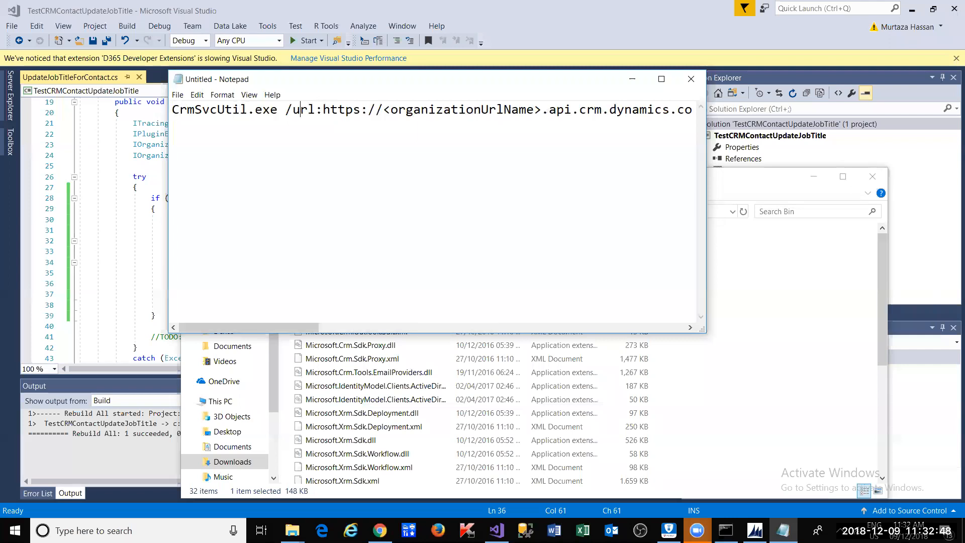
pyautogui.press('Left')
pyautogui.press('Left')
pyautogui.press('Left')
pyautogui.hotkey('shift', 'Left')
pyautogui.hotkey('shift', 'Left')
pyautogui.hotkey('shift', 'Left')
pyautogui.hotkey('shift', 'Left')
pyautogui.press('Right')
pyautogui.press('Right')
pyautogui.hotkey('shift', 'Right')
pyautogui.hotkey('shift', 'Right')
pyautogui.hotkey('shift', 'Right')
pyautogui.hotkey('shift', 'Right')
pyautogui.hotkey('shift', 'Right')
pyautogui.hotkey('shift', 'Right')
pyautogui.hotkey('shift', 'Right')
pyautogui.hotkey('shift', 'Right')
pyautogui.hotkey('shift', 'Right')
pyautogui.hotkey('shift', 'Right')
pyautogui.hotkey('shift', 'Right')
pyautogui.hotkey('shift', 'Right')
pyautogui.hotkey('shift', 'Right')
pyautogui.hotkey('shift', 'Right')
pyautogui.hotkey('shift', 'Right')
pyautogui.hotkey('shift', 'Right')
pyautogui.hotkey('shift', 'Right')
pyautogui.hotkey('shift', 'Right')
pyautogui.hotkey('shift', 'Right')
pyautogui.hotkey('shift', 'Right')
pyautogui.hotkey('shift', 'Right')
pyautogui.hotkey('shift', 'Right')
pyautogui.hotkey('shift', 'Right')
pyautogui.hotkey('shift', 'Right')
pyautogui.hotkey('shift', 'Right')
pyautogui.hotkey('shift', 'Right')
pyautogui.hotkey('shift', 'Right')
pyautogui.hotkey('shift', 'Right')
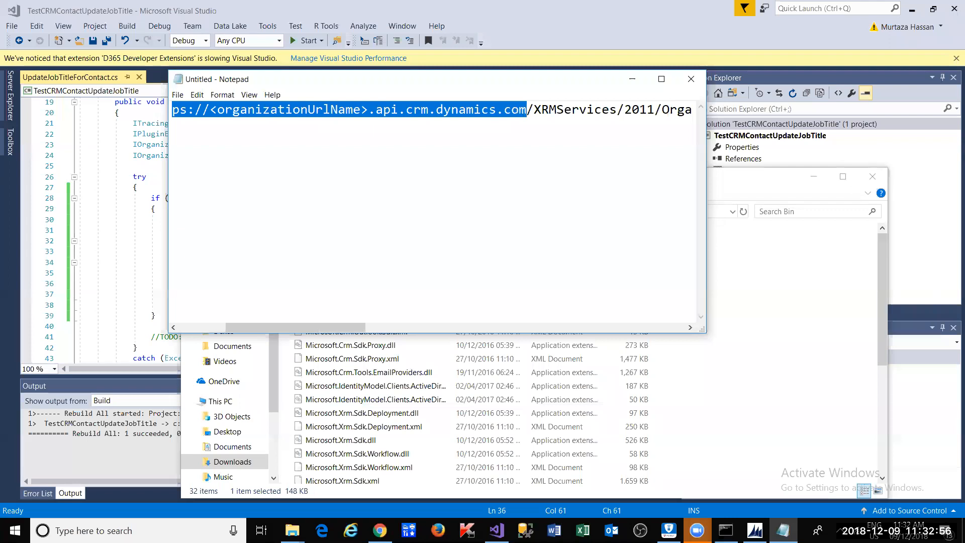
pyautogui.press('Left')
pyautogui.press('Left')
pyautogui.press('Left')
pyautogui.press('Left')
pyautogui.press('Left')
pyautogui.press('Left')
pyautogui.press('Left')
pyautogui.press('Left')
pyautogui.press('Left')
pyautogui.press('Left')
pyautogui.press('Left')
pyautogui.press('Left')
pyautogui.press('Left')
pyautogui.press('Left')
pyautogui.press('Left')
pyautogui.press('Left')
pyautogui.press('Left')
pyautogui.press('Left')
pyautogui.press('Left')
pyautogui.press('Left')
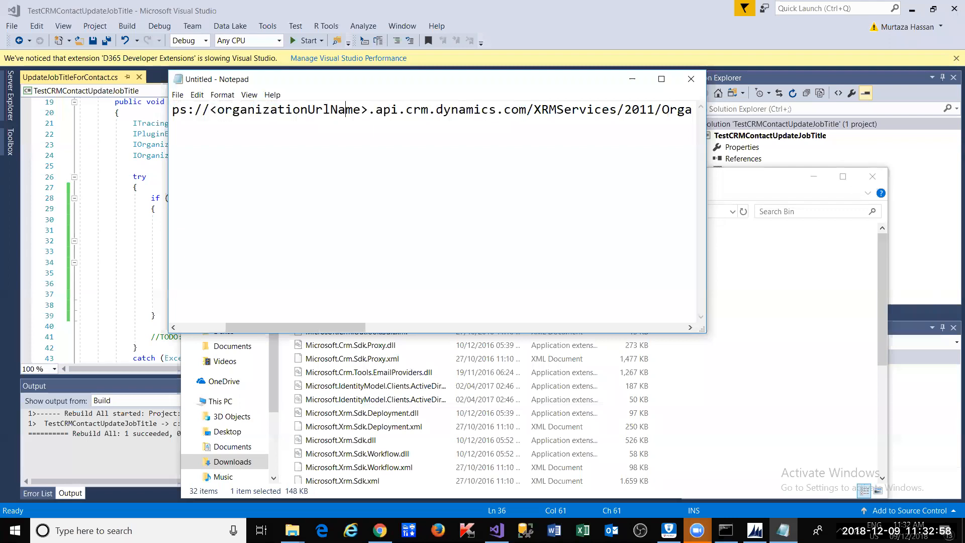
pyautogui.hotkey('shift', 'Left')
pyautogui.press('Right')
pyautogui.hotkey('ctrl', 'Right')
pyautogui.hotkey('ctrl', 'Right')
pyautogui.hotkey('ctrl', 'Left')
pyautogui.hotkey('ctrl', 'Left')
pyautogui.press('Right')
pyautogui.press('Right')
pyautogui.press('Right')
pyautogui.press('Right')
pyautogui.press('Right')
pyautogui.press('Right')
pyautogui.press('Right')
pyautogui.press('Right')
pyautogui.press('Right')
pyautogui.press('Right')
pyautogui.press('Right')
pyautogui.press('Right')
pyautogui.press('Right')
pyautogui.press('Right')
pyautogui.press('Right')
pyautogui.press('Right')
pyautogui.press('Right')
pyautogui.press('Right')
pyautogui.press('Right')
pyautogui.press('Right')
pyautogui.press('Right')
pyautogui.press('Right')
pyautogui.press('Right')
pyautogui.press('Right')
pyautogui.press('Right')
pyautogui.press('Right')
pyautogui.press('Right')
pyautogui.press('Right')
pyautogui.press('Right')
pyautogui.press('Right')
pyautogui.press('Right')
pyautogui.press('Right')
pyautogui.press('Right')
pyautogui.press('Right')
pyautogui.press('Right')
pyautogui.press('Right')
pyautogui.press('Right')
pyautogui.press('Right')
pyautogui.press('Right')
pyautogui.press('Right')
pyautogui.press('Right')
pyautogui.press('Right')
pyautogui.press('Right')
pyautogui.press('Right')
pyautogui.press('Right')
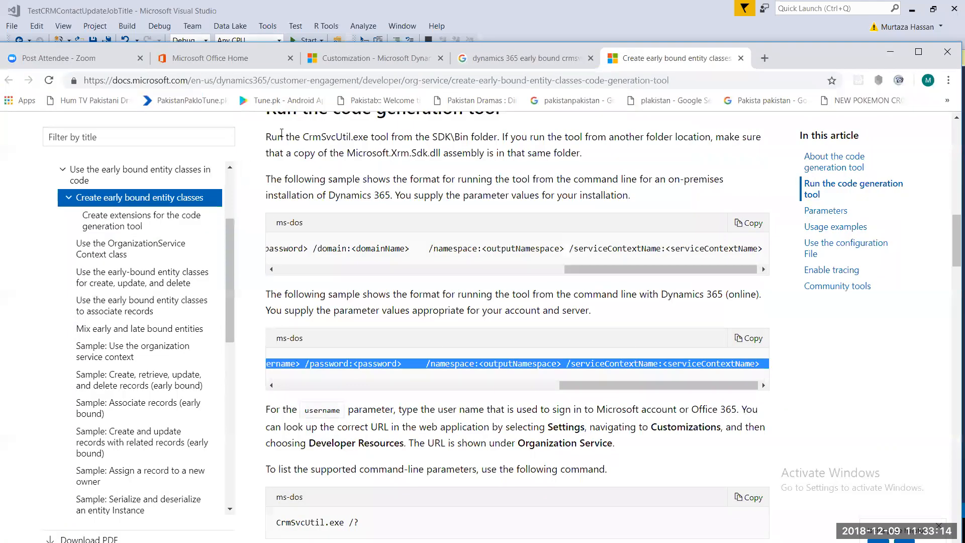
pyautogui.click(362, 58)
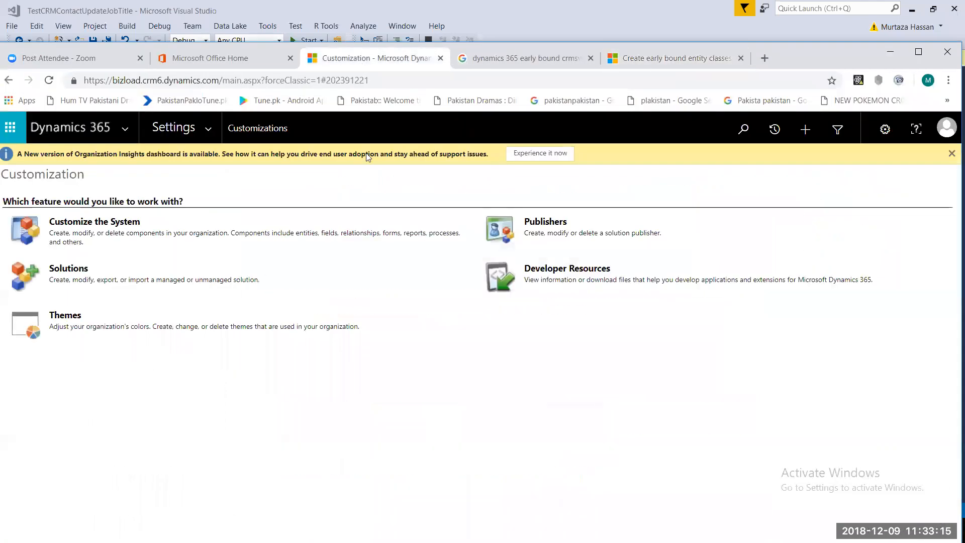
# - Copy the Organization Service endpoint ending /XRMServices/2011/Organization.svc from Developer Resources
pyautogui.click(579, 272)
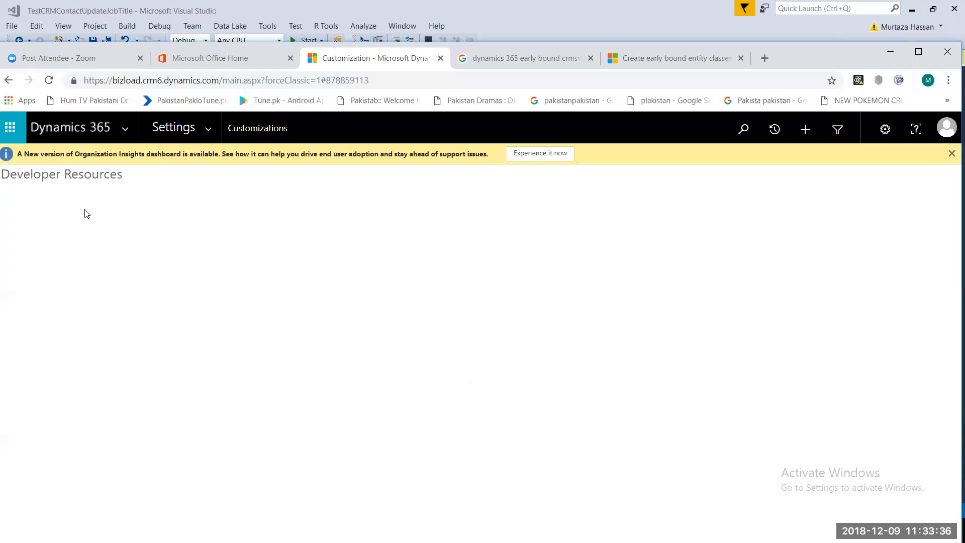
pyautogui.click(207, 141)
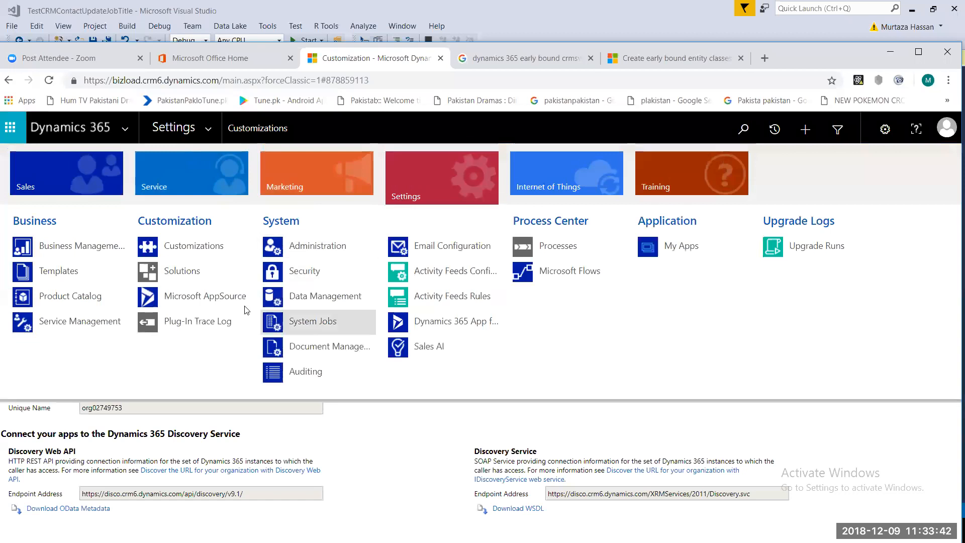
pyautogui.click(194, 246)
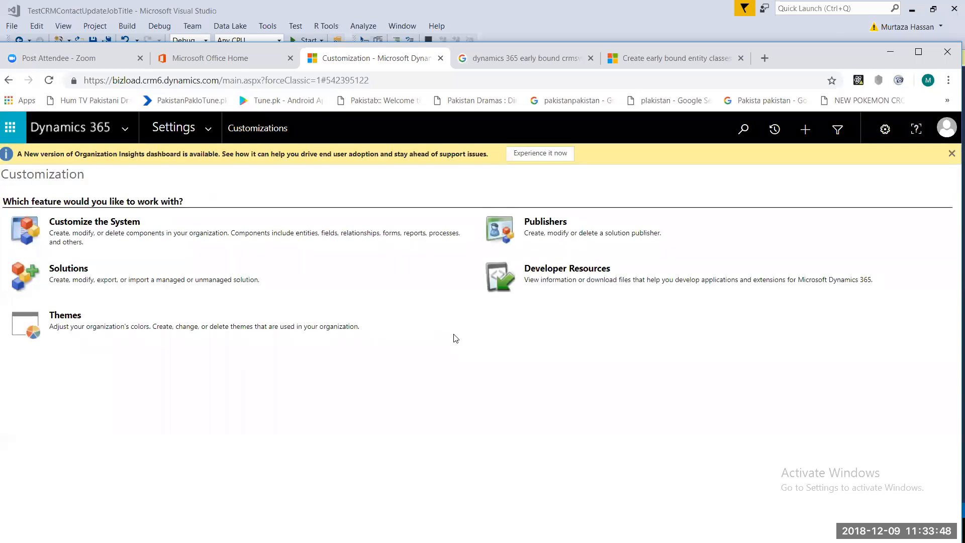
pyautogui.click(556, 272)
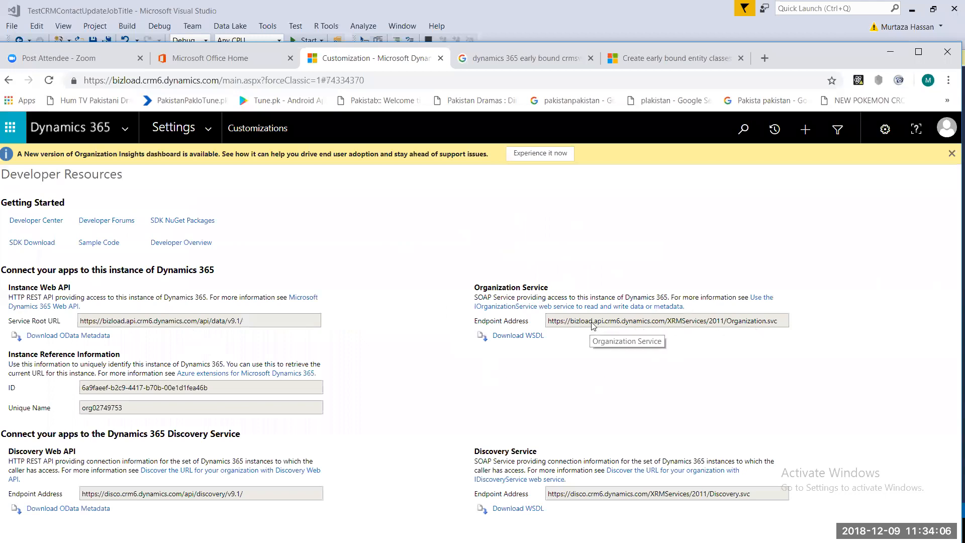
pyautogui.click(622, 325)
pyautogui.hotkey('ctrl', 'c')
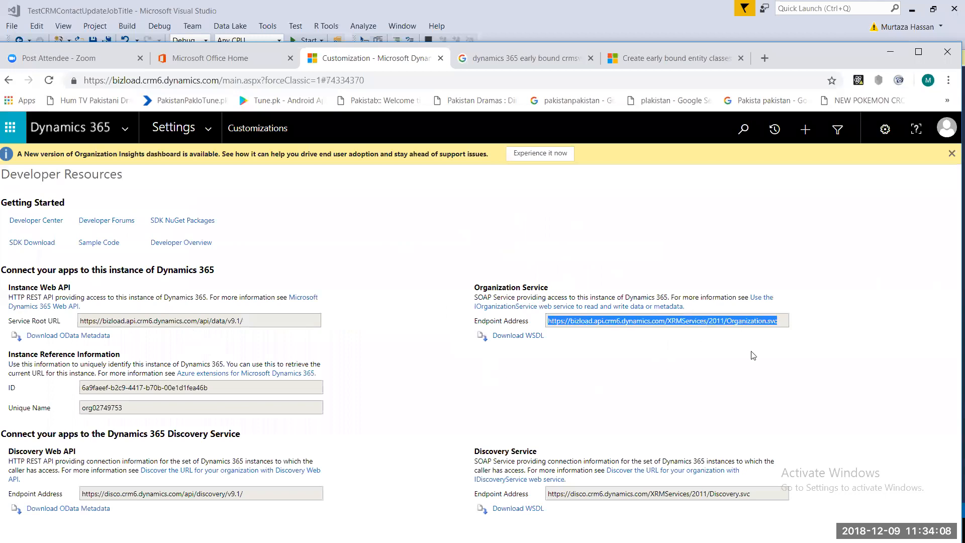
pyautogui.hotkey('alt', 'Tab')
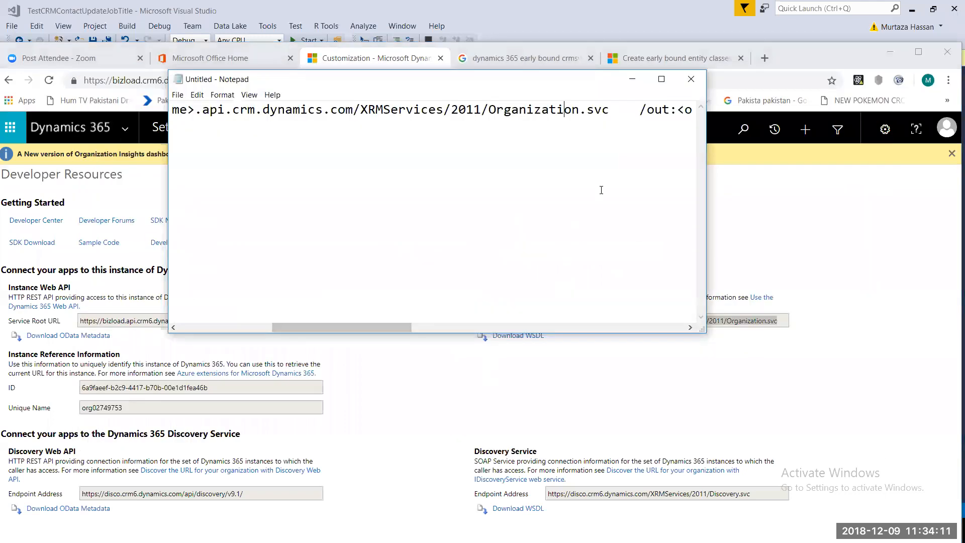
# - Paste the Organization Service endpoint over the placeholder URL after /url:
pyautogui.click(617, 111)
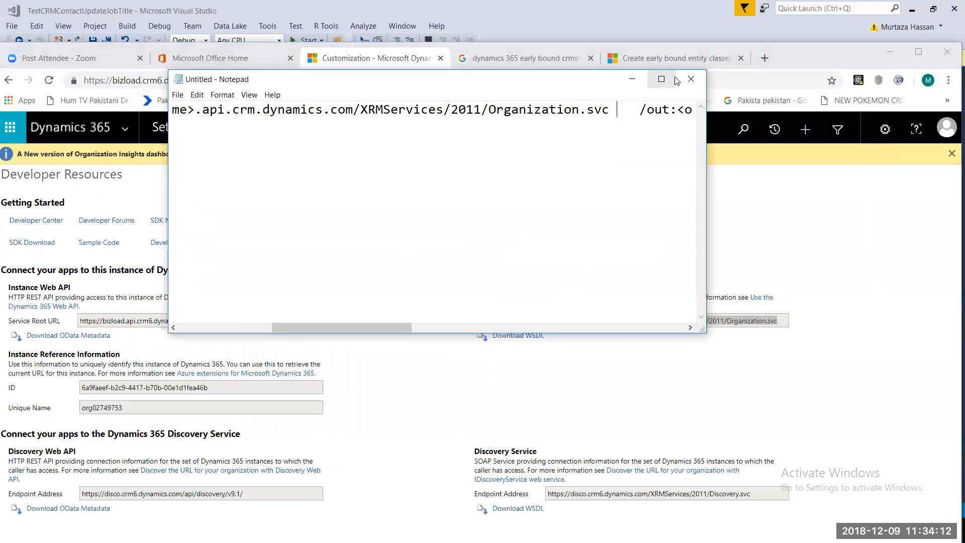
pyautogui.hotkey('ctrl', 'shift', 'Left')
pyautogui.hotkey('shift', 'Right')
pyautogui.hotkey('shift', 'Right')
pyautogui.hotkey('shift', 'Right')
pyautogui.hotkey('shift', 'Right')
pyautogui.hotkey('shift', 'Right')
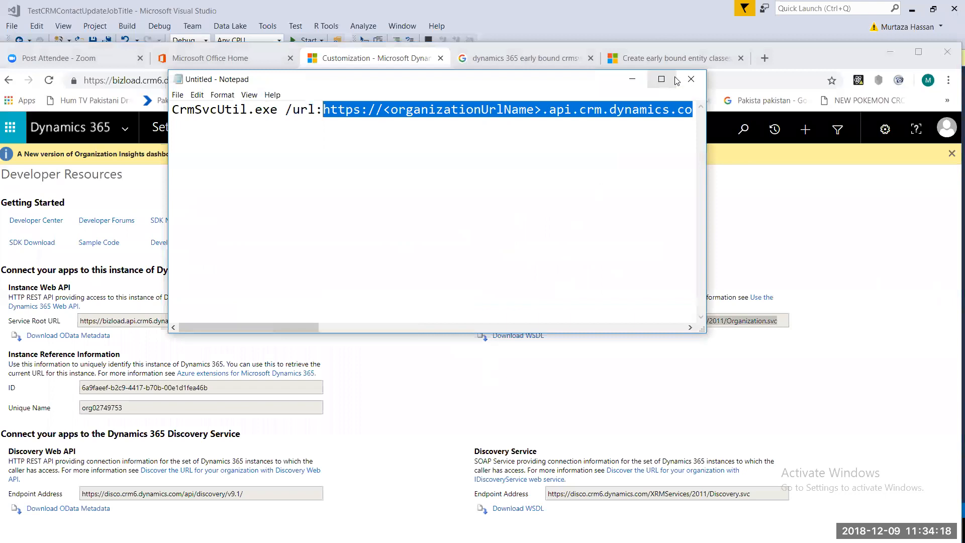
pyautogui.hotkey('ctrl', 'v')
# - Check the pasted URL in the command, marking the 6 in the crm6 host name
pyautogui.press('Home')
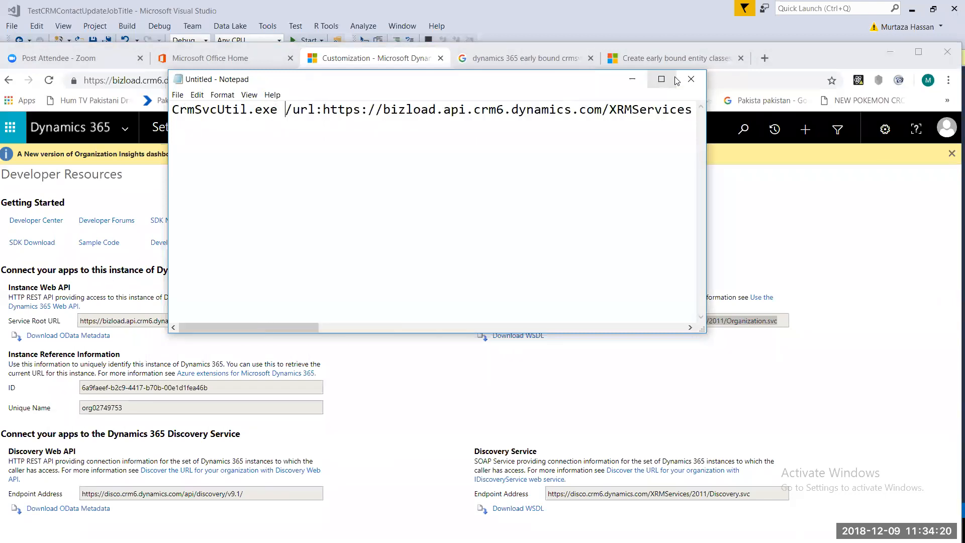
pyautogui.press('Right')
pyautogui.press('Right')
pyautogui.press('Right')
pyautogui.press('Right')
pyautogui.press('Right')
pyautogui.press('Right')
pyautogui.press('Right')
pyautogui.press('Right')
pyautogui.press('Right')
pyautogui.press('Right')
pyautogui.press('Right')
pyautogui.press('Right')
pyautogui.press('Right')
pyautogui.press('Right')
pyautogui.press('Right')
pyautogui.press('Right')
pyautogui.press('Right')
pyautogui.press('Left')
pyautogui.press('Left')
pyautogui.press('Left')
pyautogui.press('Left')
pyautogui.press('Left')
pyautogui.press('Left')
pyautogui.press('Left')
pyautogui.press('Left')
pyautogui.press('Left')
pyautogui.press('Left')
pyautogui.press('Left')
pyautogui.press('Left')
pyautogui.press('Left')
pyautogui.hotkey('shift', 'Right')
pyautogui.press('Right')
pyautogui.press('Right')
pyautogui.press('Right')
pyautogui.press('Right')
pyautogui.press('Right')
pyautogui.press('Right')
pyautogui.press('Right')
pyautogui.press('Right')
pyautogui.press('Right')
pyautogui.press('Right')
pyautogui.press('Right')
pyautogui.press('Right')
pyautogui.press('Right')
pyautogui.press('Right')
pyautogui.press('Right')
pyautogui.press('Right')
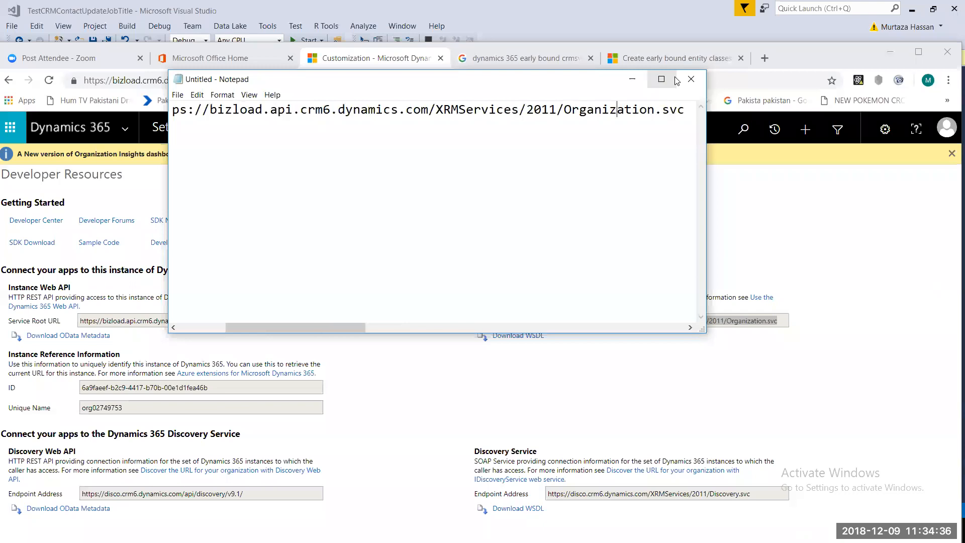
# - Replace the <outputFilename> placeholder in the command with CRMEarlyBind
pyautogui.press('Right')
pyautogui.press('Right')
pyautogui.press('Right')
pyautogui.press('Right')
pyautogui.press('Right')
pyautogui.press('Right')
pyautogui.press('Right')
pyautogui.press('Right')
pyautogui.press('Right')
pyautogui.press('Right')
pyautogui.press('Right')
pyautogui.press('Right')
pyautogui.press('Right')
pyautogui.press('Right')
pyautogui.press('Right')
pyautogui.press('Right')
pyautogui.press('Right')
pyautogui.press('Right')
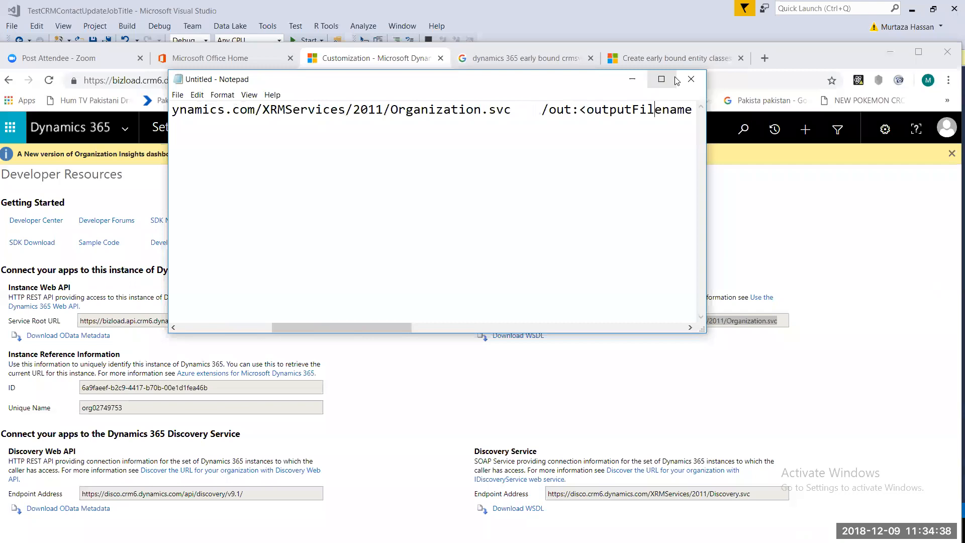
pyautogui.press('Right')
pyautogui.press('Right')
pyautogui.press('Right')
pyautogui.press('Right')
pyautogui.press('Right')
pyautogui.press('Right')
pyautogui.press('Right')
pyautogui.press('Right')
pyautogui.hotkey('shift', 'Left')
pyautogui.hotkey('shift', 'Left')
pyautogui.hotkey('shift', 'Left')
pyautogui.hotkey('shift', 'Left')
pyautogui.hotkey('shift', 'Left')
pyautogui.hotkey('shift', 'Left')
pyautogui.hotkey('shift', 'Left')
pyautogui.hotkey('shift', 'Left')
pyautogui.hotkey('shift', 'Left')
pyautogui.hotkey('shift', 'Left')
pyautogui.hotkey('shift', 'Left')
pyautogui.hotkey('shift', 'Left')
pyautogui.hotkey('shift', 'Left')
pyautogui.hotkey('shift', 'Left')
pyautogui.hotkey('shift', 'Left')
pyautogui.hotkey('shift', 'Left')
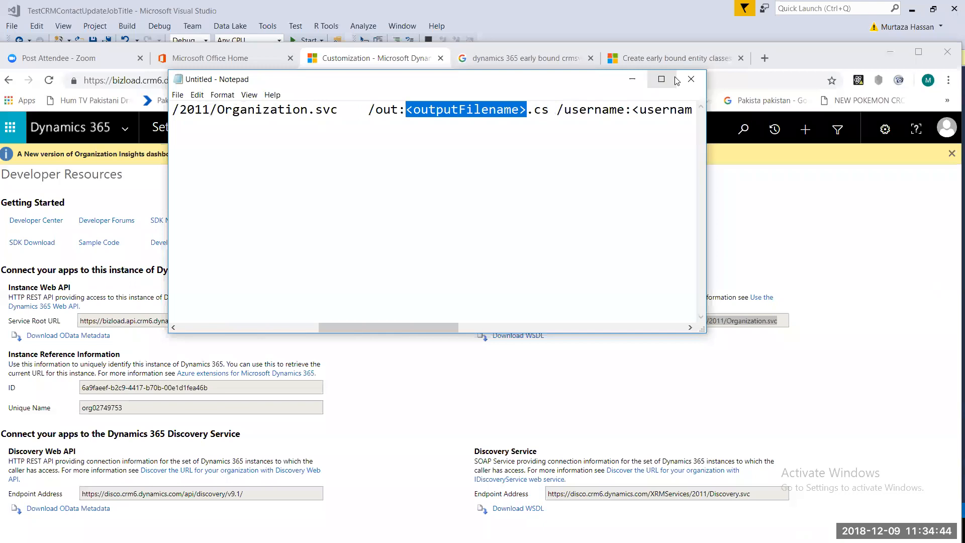
pyautogui.write('CRM')
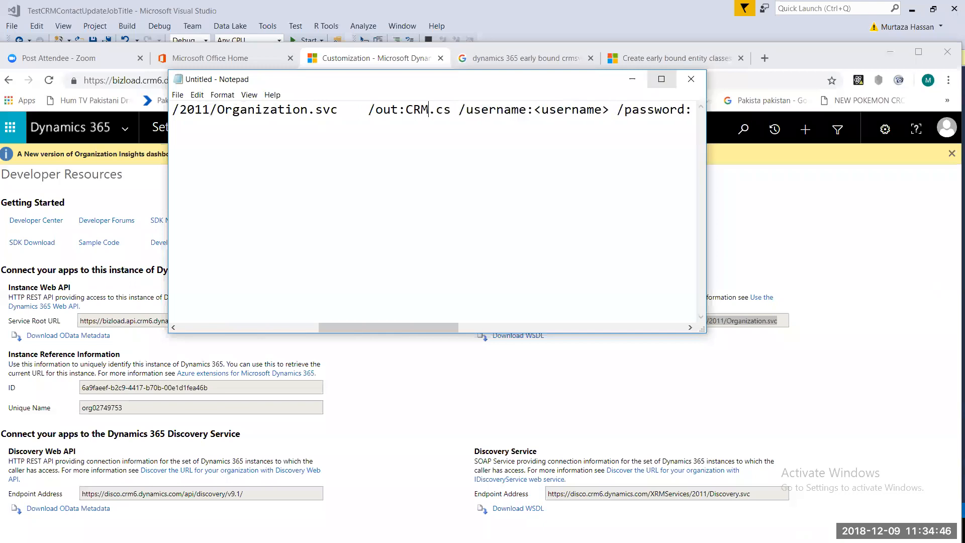
pyautogui.write('G')
pyautogui.press('BackSpace')
pyautogui.write('Early')
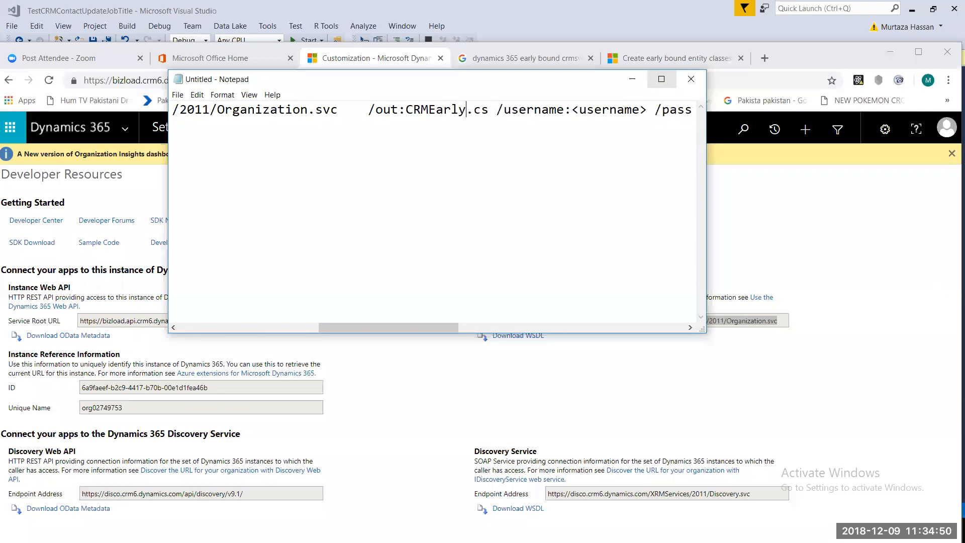
pyautogui.write('Bind')
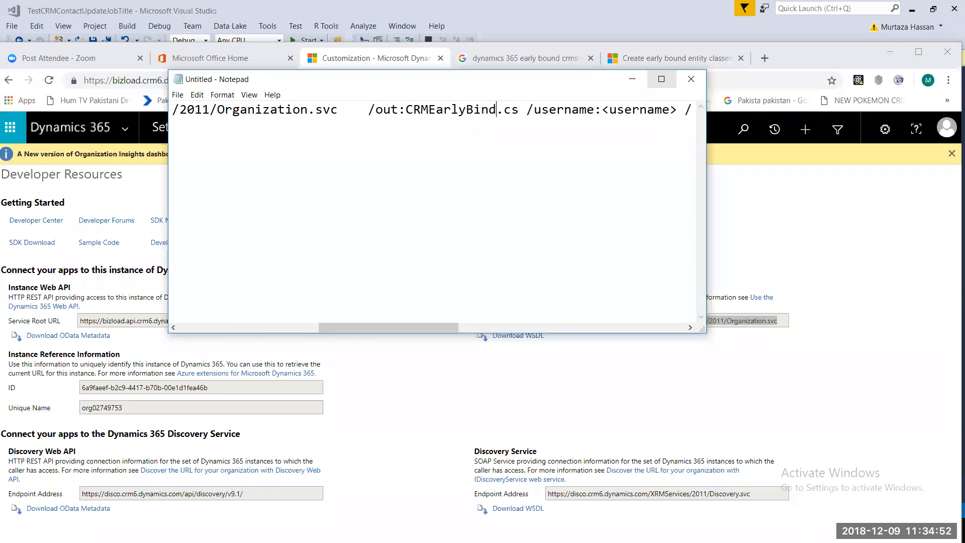
# - Replace the <username> placeholder with the admin account's e-mail address, correcting the domain typo
pyautogui.press('Right')
pyautogui.press('Right')
pyautogui.press('Right')
pyautogui.press('Right')
pyautogui.press('Right')
pyautogui.press('Right')
pyautogui.press('Right')
pyautogui.press('Right')
pyautogui.press('Right')
pyautogui.press('Right')
pyautogui.press('Right')
pyautogui.press('Right')
pyautogui.press('Right')
pyautogui.press('Right')
pyautogui.press('Right')
pyautogui.press('Right')
pyautogui.press('Right')
pyautogui.press('Right')
pyautogui.press('Right')
pyautogui.press('Right')
pyautogui.press('Right')
pyautogui.press('Right')
pyautogui.press('Right')
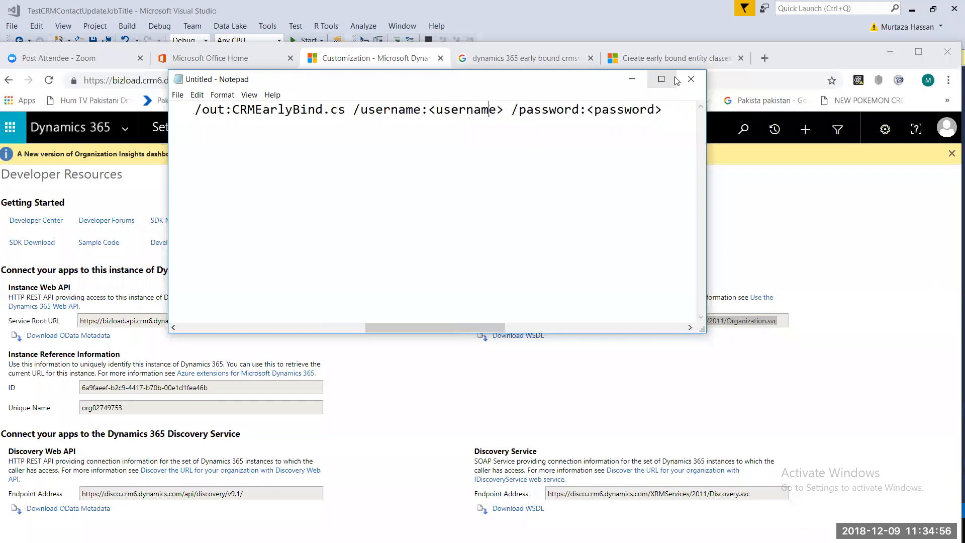
pyautogui.hotkey('shift', 'Left')
pyautogui.hotkey('shift', 'Left')
pyautogui.hotkey('shift', 'Left')
pyautogui.hotkey('shift', 'Left')
pyautogui.hotkey('shift', 'Left')
pyautogui.hotkey('shift', 'Left')
pyautogui.hotkey('shift', 'Left')
pyautogui.hotkey('shift', 'Left')
pyautogui.hotkey('shift', 'Left')
pyautogui.hotkey('shift', 'Left')
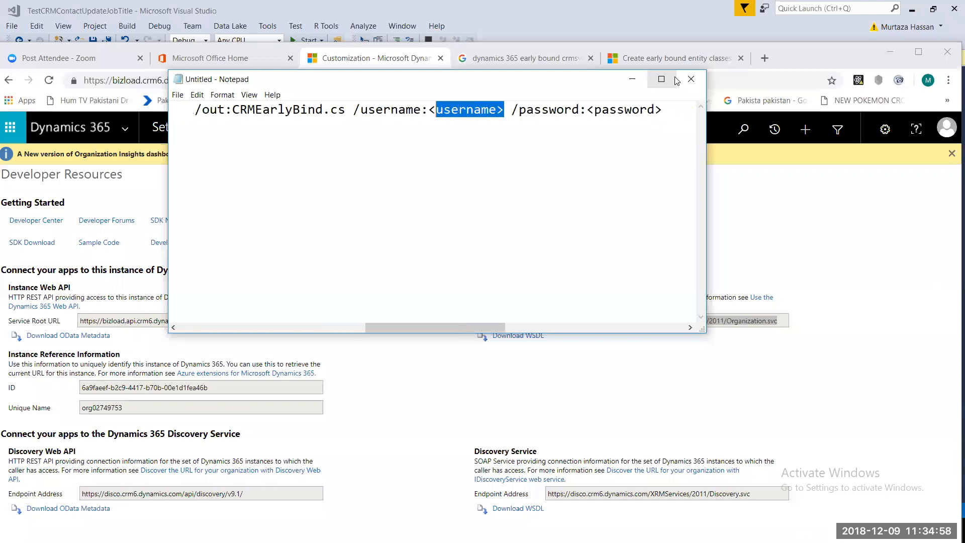
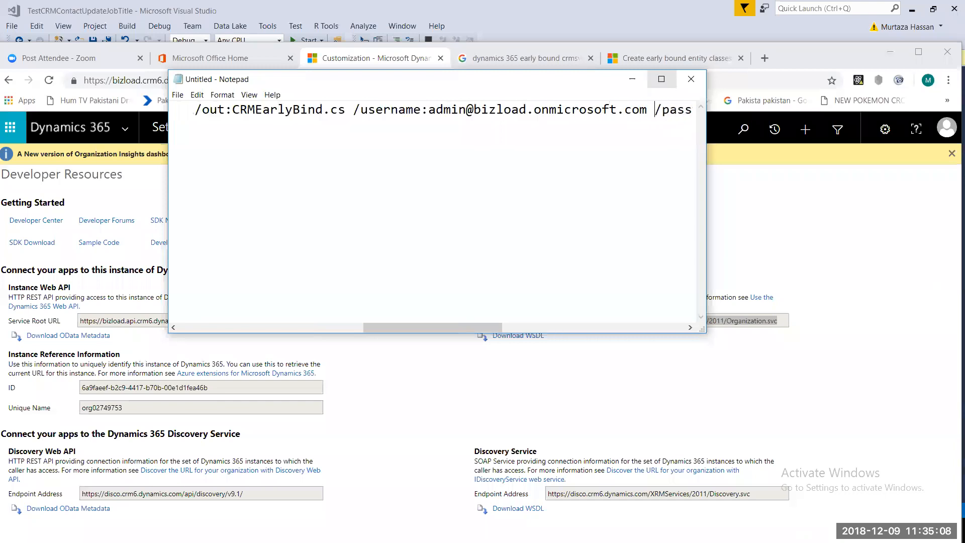
pyautogui.press('Right')
pyautogui.press('Right')
pyautogui.press('Right')
pyautogui.press('Right')
pyautogui.press('Right')
pyautogui.press('Right')
pyautogui.press('Right')
pyautogui.press('Right')
pyautogui.press('Right')
pyautogui.press('Right')
pyautogui.press('Right')
pyautogui.press('Right')
pyautogui.press('Right')
pyautogui.press('Right')
pyautogui.press('Right')
pyautogui.press('Right')
pyautogui.press('Right')
pyautogui.press('Right')
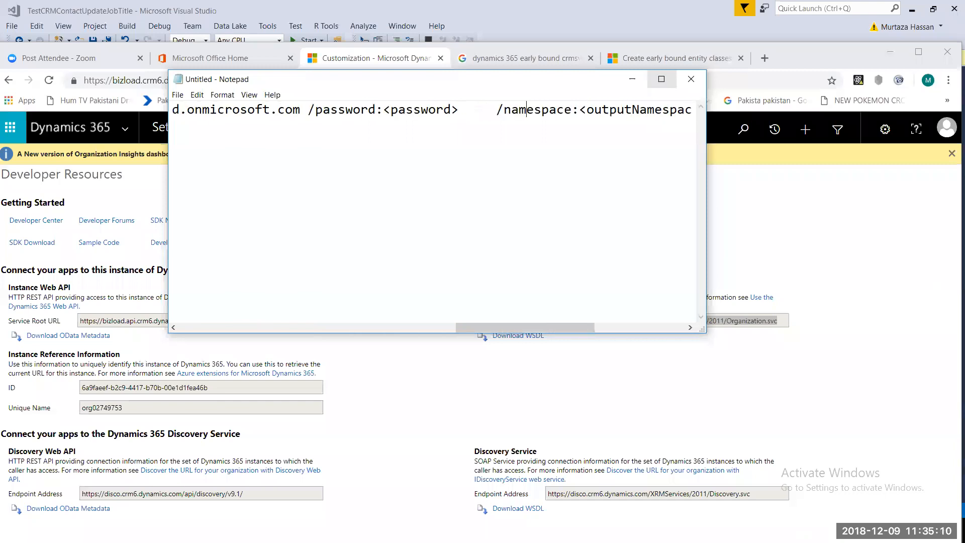
# - Replace the <password> placeholder with the account password
pyautogui.press('Left')
pyautogui.hotkey('shift', 'Left')
pyautogui.hotkey('shift', 'Left')
pyautogui.hotkey('shift', 'Left')
pyautogui.hotkey('shift', 'Left')
pyautogui.hotkey('shift', 'Left')
pyautogui.hotkey('shift', 'Left')
pyautogui.hotkey('shift', 'Left')
pyautogui.hotkey('shift', 'Left')
pyautogui.hotkey('shift', 'Left')
pyautogui.hotkey('shift', 'Left')
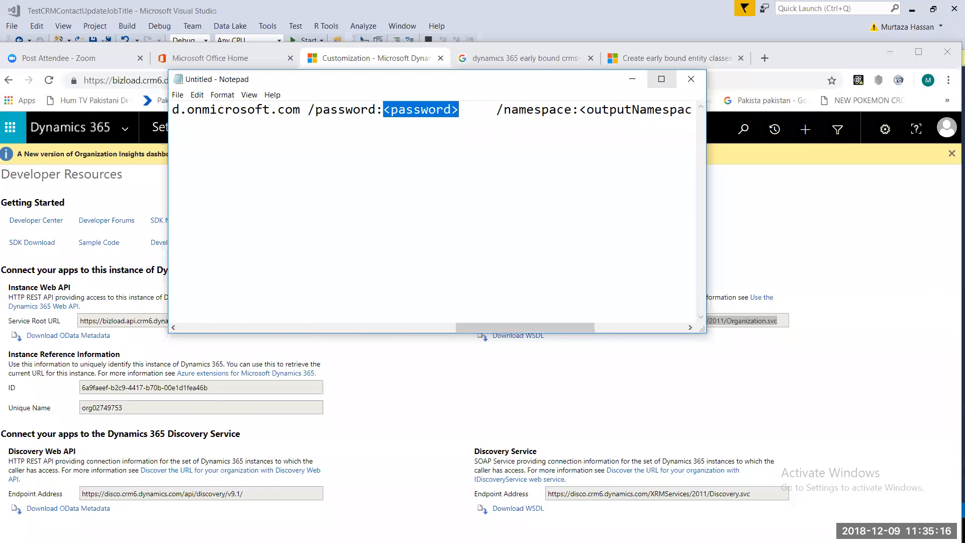
pyautogui.write('p')
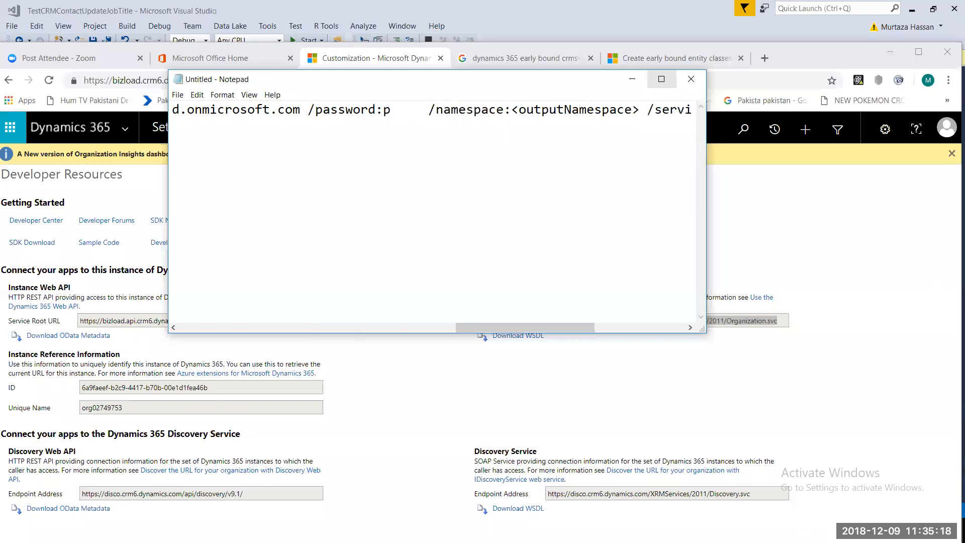
pyautogui.write('a')
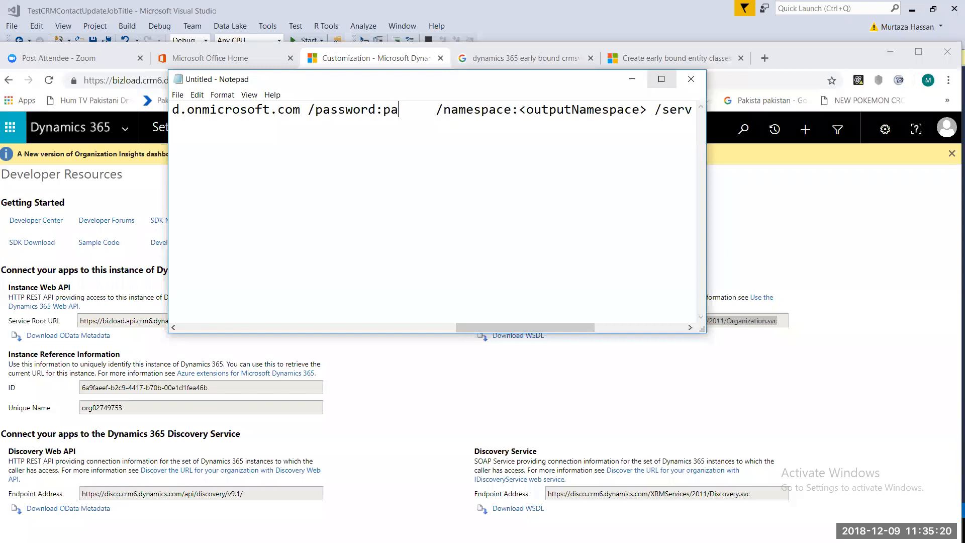
pyautogui.write('ssword123')
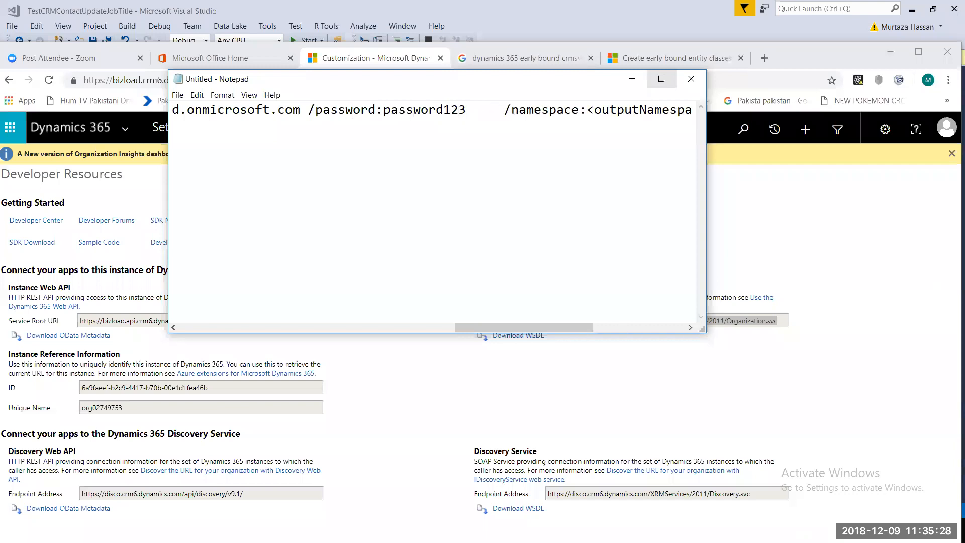
# - Delete the namespace and service-context options after the password
pyautogui.press('Left')
pyautogui.hotkey('ctrl', 'shift', 'Right')
pyautogui.hotkey('ctrl', 'shift', 'Right')
pyautogui.hotkey('ctrl', 'shift', 'Right')
pyautogui.press('Right')
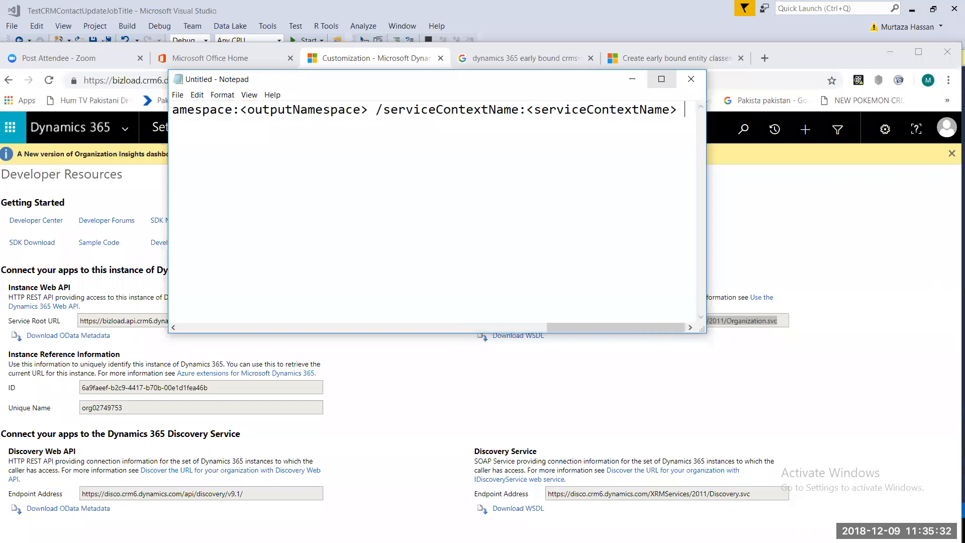
pyautogui.hotkey('ctrl', 'Left')
pyautogui.hotkey('ctrl', 'Left')
pyautogui.hotkey('ctrl', 'Left')
pyautogui.hotkey('ctrl', 'Left')
pyautogui.hotkey('ctrl', 'Right')
pyautogui.hotkey('ctrl', 'Right')
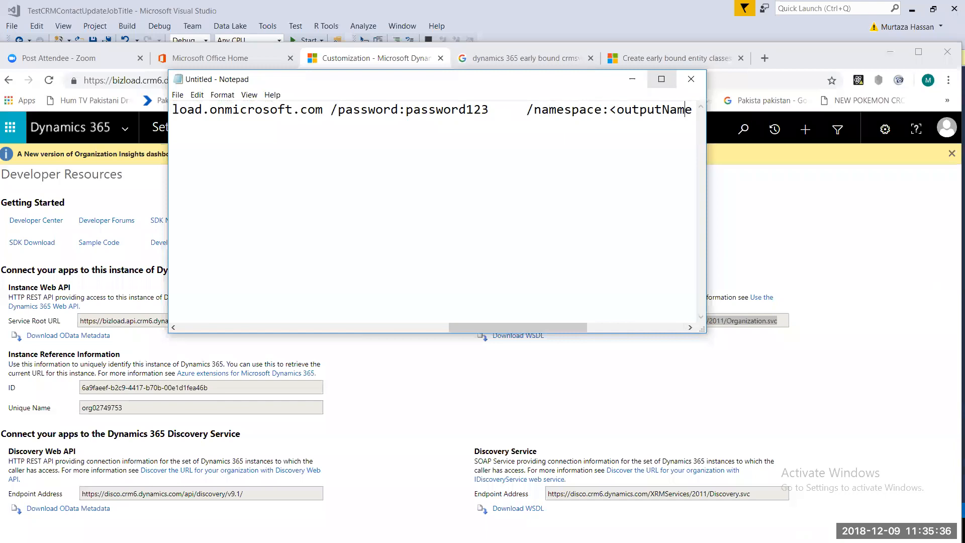
pyautogui.press('Right')
pyautogui.press('Right')
pyautogui.press('Right')
pyautogui.press('Right')
pyautogui.press('Right')
pyautogui.press('Right')
pyautogui.press('Right')
pyautogui.press('Right')
pyautogui.press('Right')
pyautogui.press('Right')
pyautogui.press('Right')
pyautogui.press('Right')
pyautogui.press('Right')
pyautogui.press('Right')
pyautogui.press('Right')
pyautogui.press('Right')
pyautogui.press('Right')
pyautogui.press('Right')
pyautogui.press('Right')
pyautogui.press('Right')
pyautogui.press('Right')
pyautogui.press('Right')
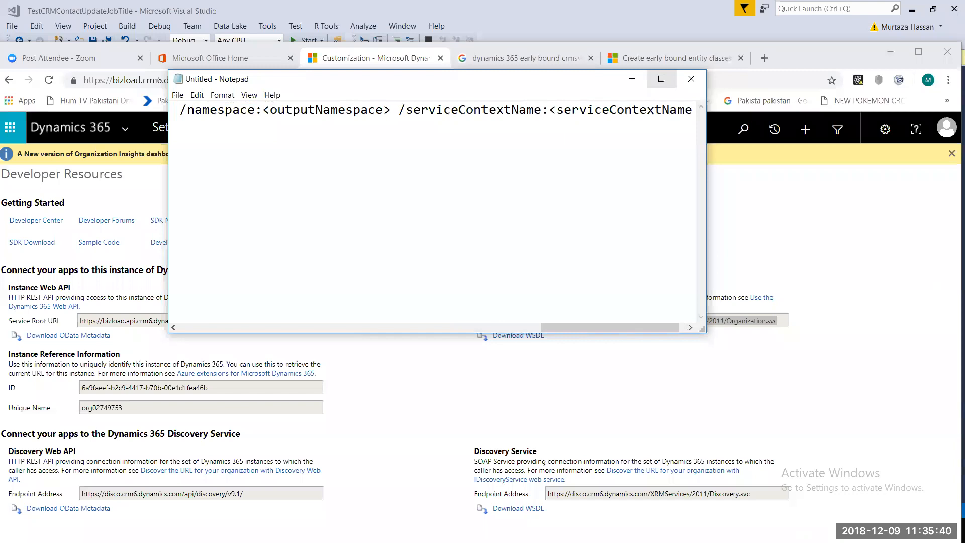
pyautogui.press('Left')
pyautogui.press('Left')
pyautogui.press('Left')
pyautogui.press('Left')
pyautogui.press('Left')
pyautogui.press('Left')
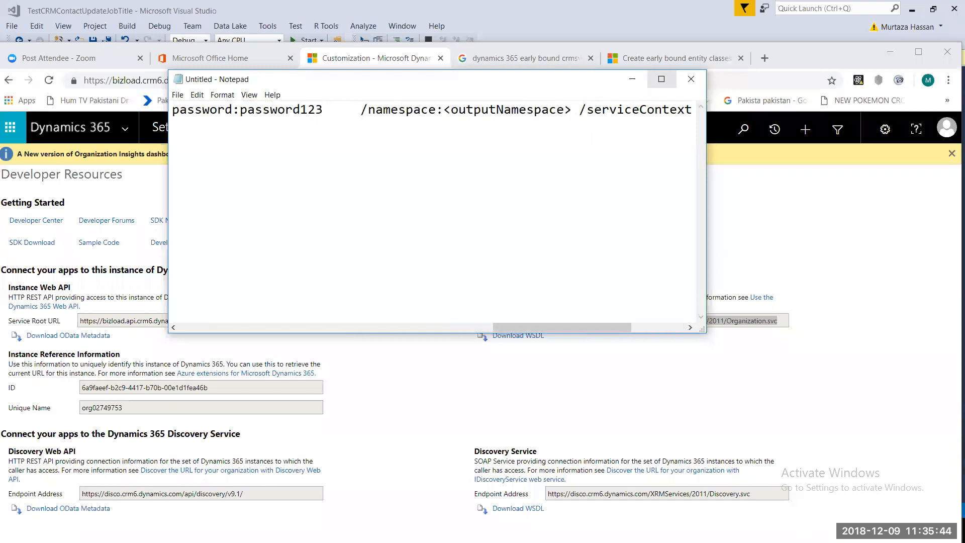
pyautogui.hotkey('shift', 'End')
pyautogui.press('Delete')
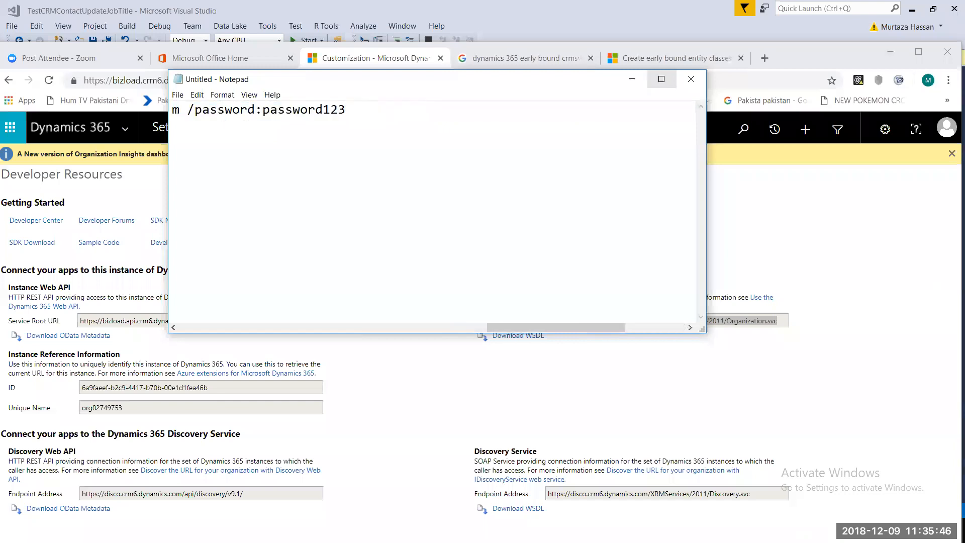
# - Select the whole edited command line and open a new Command Prompt window
pyautogui.moveTo(592, 326); pyautogui.dragTo(523, 329)
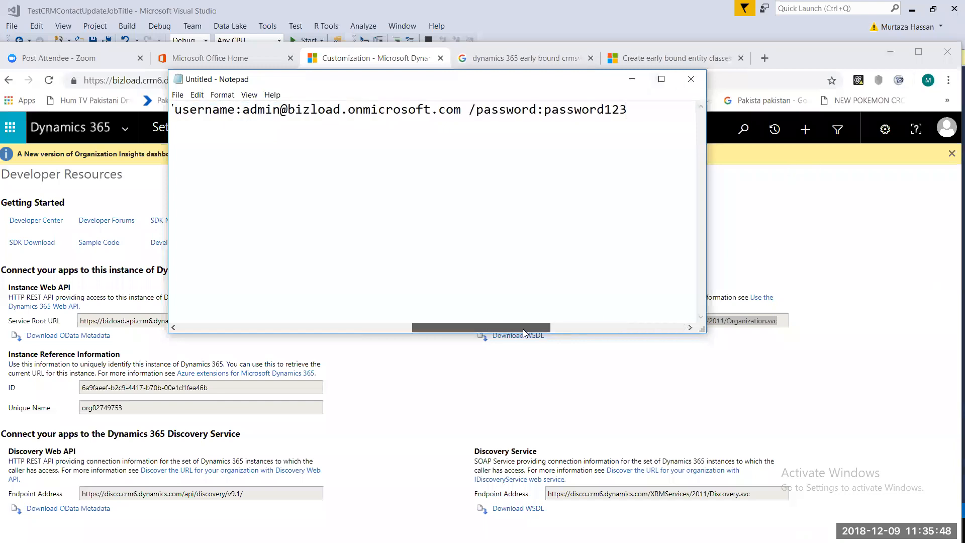
pyautogui.hotkey('ctrl', 'a')
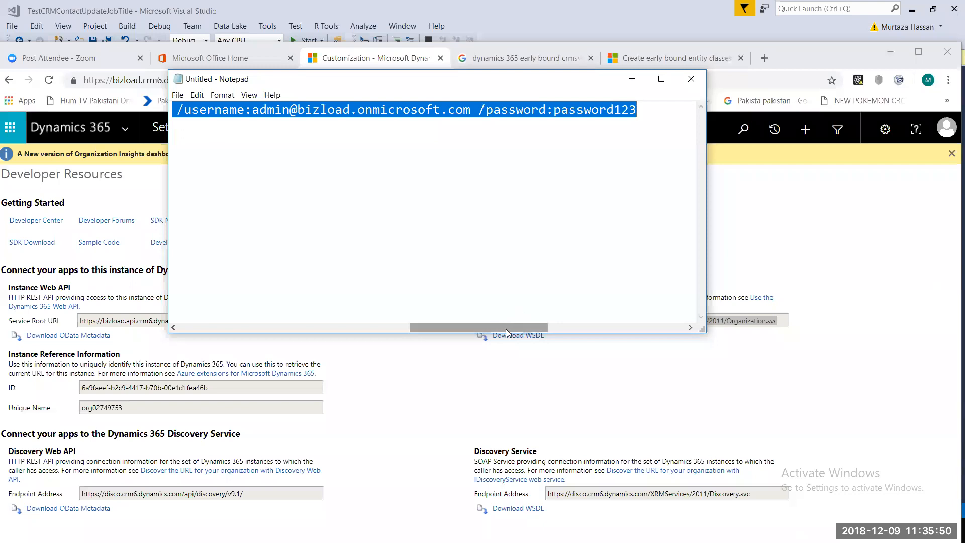
pyautogui.click(553, 111)
pyautogui.moveTo(550, 121); pyautogui.dragTo(644, 113)
pyautogui.click(649, 113)
pyautogui.hotkey('ctrl', 'a')
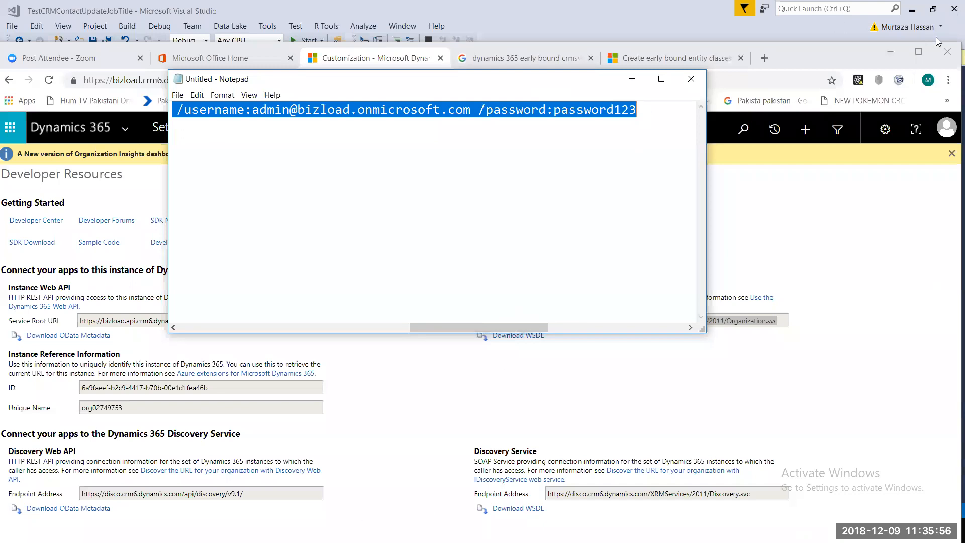
pyautogui.click(852, 53)
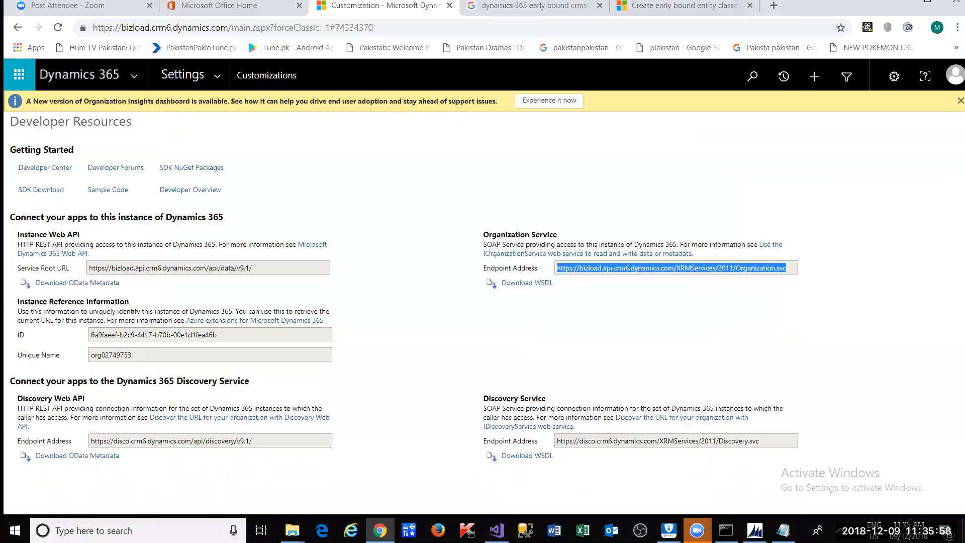
pyautogui.click(726, 530)
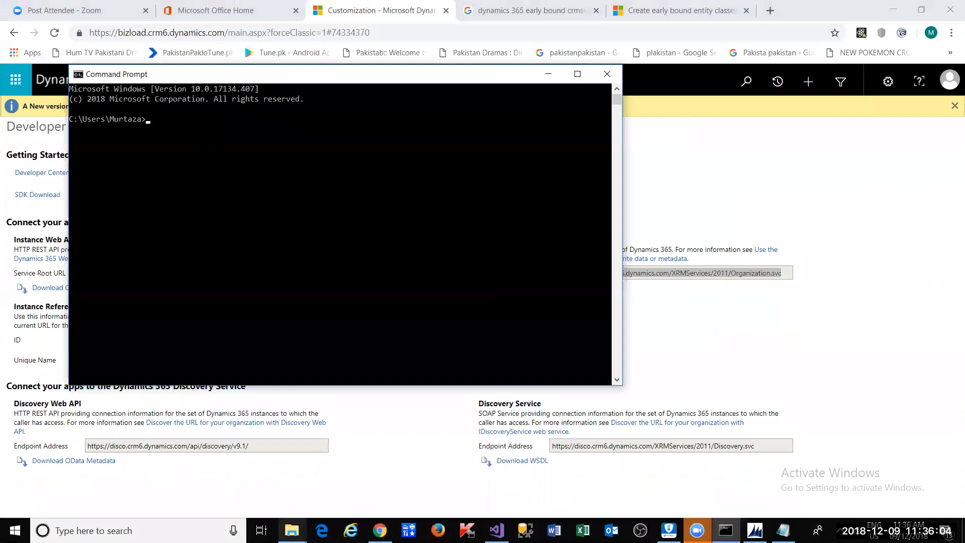
# - Copy the SDK Bin folder path and pushd into it in Command Prompt
pyautogui.moveTo(292, 530)
pyautogui.click(408, 480)
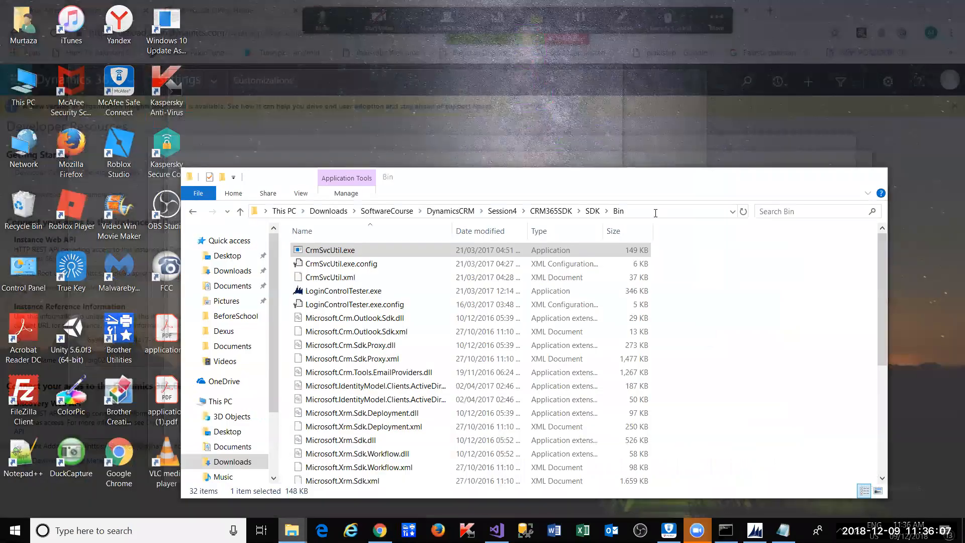
pyautogui.click(654, 211)
pyautogui.hotkey('ctrl', 'c')
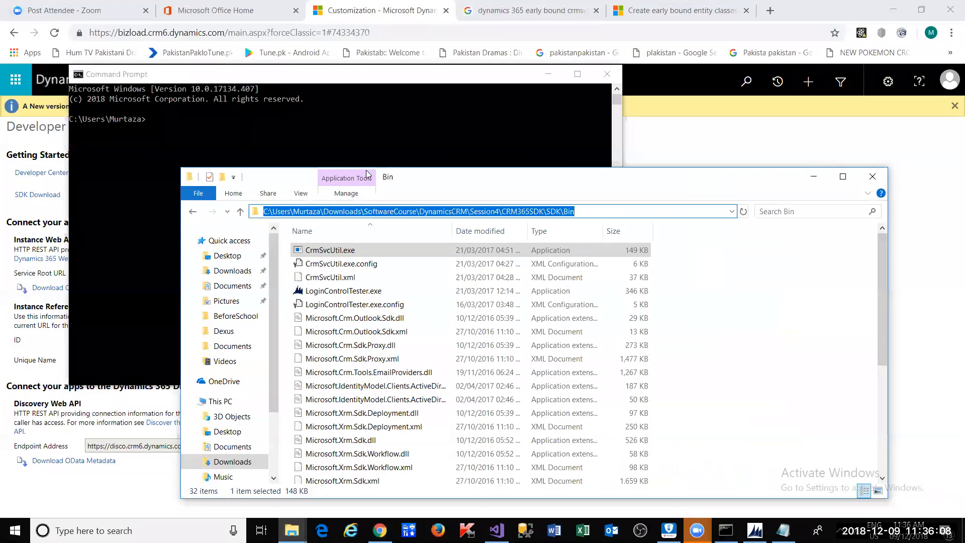
pyautogui.click(168, 173)
pyautogui.click(169, 171)
pyautogui.write('pus')
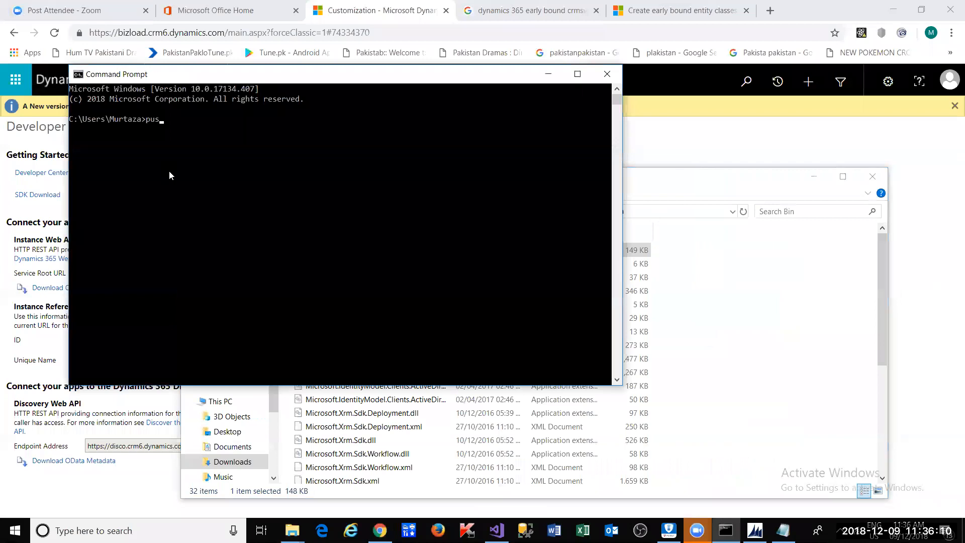
pyautogui.write('hd')
pyautogui.hotkey('ctrl', 'v')
pyautogui.press('Return')
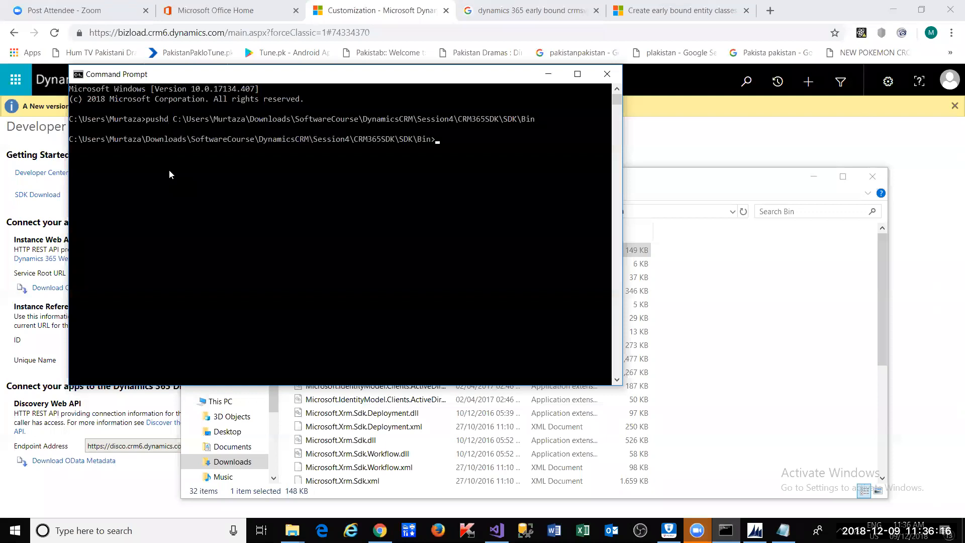
# - Clear the extra pasted path from the prompt and return to the Notepad command
pyautogui.hotkey('ctrl', 'v')
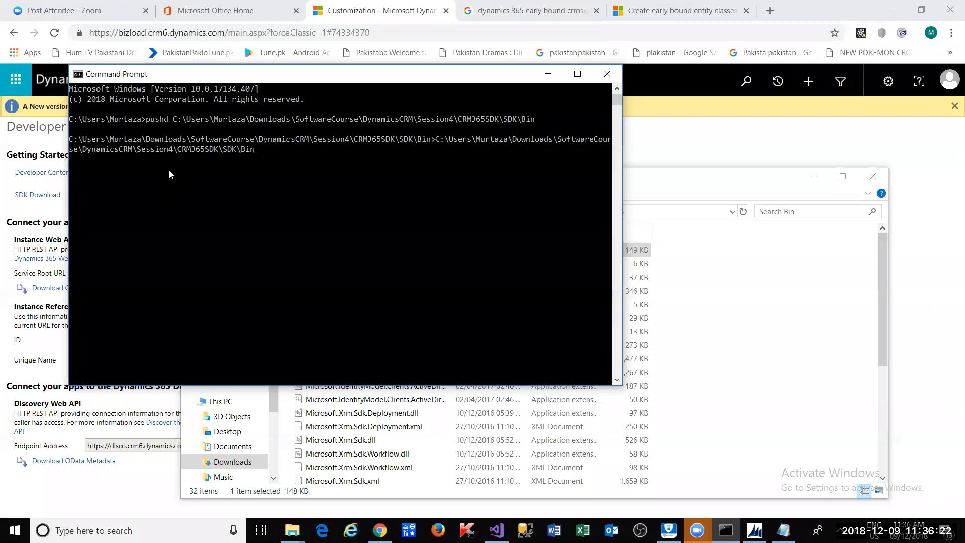
pyautogui.press('BackSpace')
pyautogui.press('BackSpace')
pyautogui.press('BackSpace')
pyautogui.press('BackSpace')
pyautogui.press('BackSpace')
pyautogui.press('BackSpace')
pyautogui.press('BackSpace')
pyautogui.press('BackSpace')
pyautogui.press('BackSpace')
pyautogui.press('BackSpace')
pyautogui.press('BackSpace')
pyautogui.press('BackSpace')
pyautogui.press('BackSpace')
pyautogui.press('BackSpace')
pyautogui.press('BackSpace')
pyautogui.press('BackSpace')
pyautogui.press('BackSpace')
pyautogui.press('BackSpace')
pyautogui.press('BackSpace')
pyautogui.press('BackSpace')
pyautogui.press('BackSpace')
pyautogui.press('BackSpace')
pyautogui.press('BackSpace')
pyautogui.press('BackSpace')
pyautogui.press('BackSpace')
pyautogui.press('BackSpace')
pyautogui.press('BackSpace')
pyautogui.press('BackSpace')
pyautogui.press('BackSpace')
pyautogui.press('BackSpace')
pyautogui.press('BackSpace')
pyautogui.press('BackSpace')
pyautogui.press('BackSpace')
pyautogui.press('BackSpace')
pyautogui.press('BackSpace')
pyautogui.press('BackSpace')
pyautogui.press('BackSpace')
pyautogui.press('BackSpace')
pyautogui.press('BackSpace')
pyautogui.press('BackSpace')
pyautogui.press('BackSpace')
pyautogui.hotkey('alt', 'Tab')
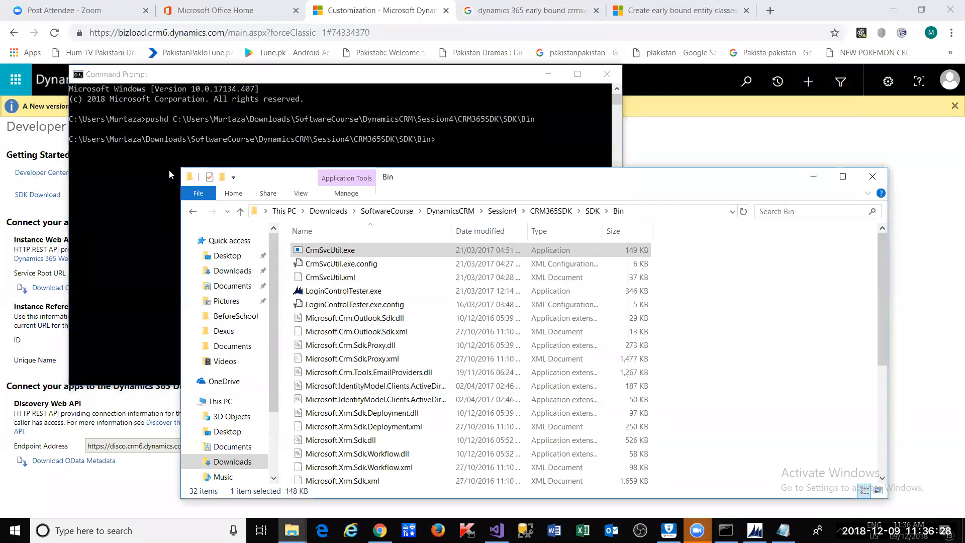
pyautogui.hotkey('alt', 'Tab')
pyautogui.hotkey('alt', 'Tab')
pyautogui.hotkey('alt', 'Tab')
# - Copy the full CrmSvcUtil command from Notepad and run it in Command Prompt
pyautogui.click(396, 158)
pyautogui.hotkey('ctrl', 'a')
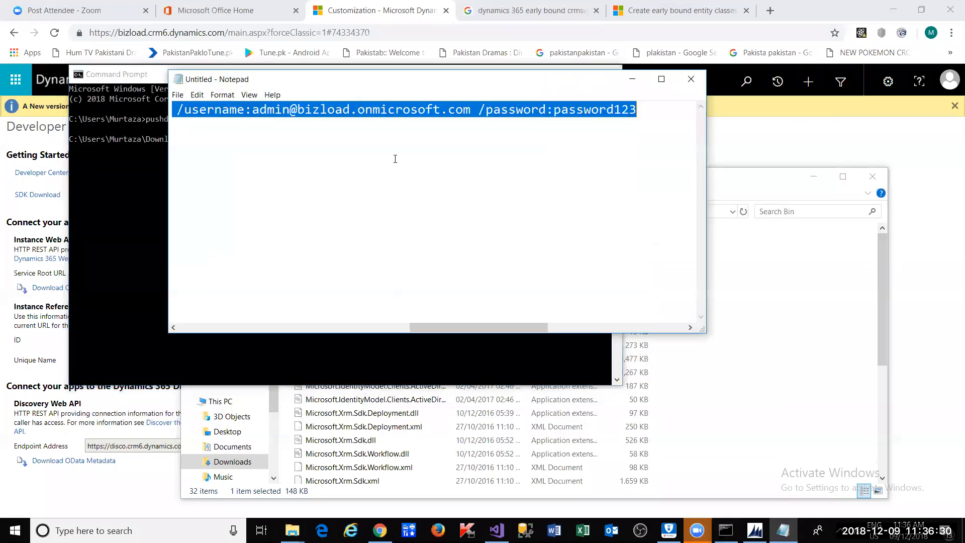
pyautogui.hotkey('alt', 'Tab')
pyautogui.click(424, 240)
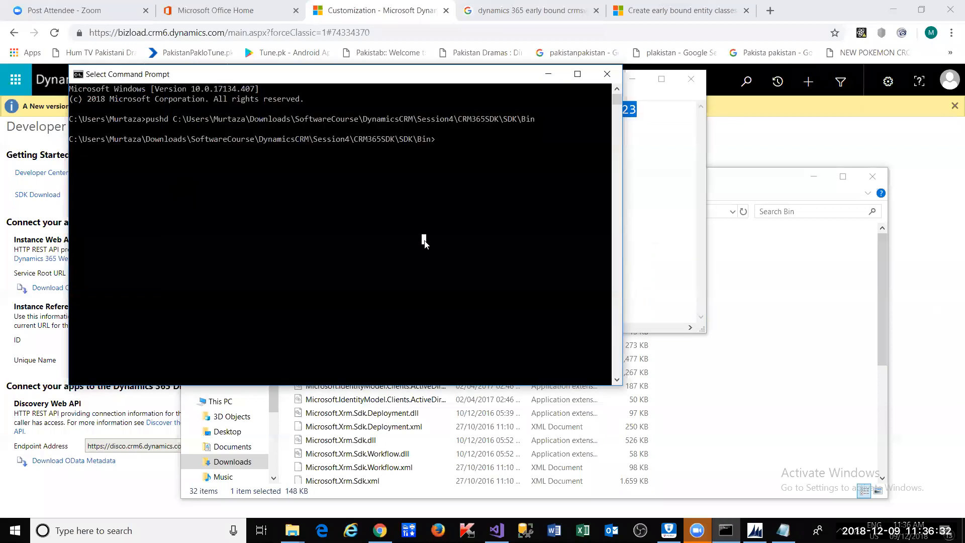
pyautogui.hotkey('ctrl', 'v')
pyautogui.press('Return')
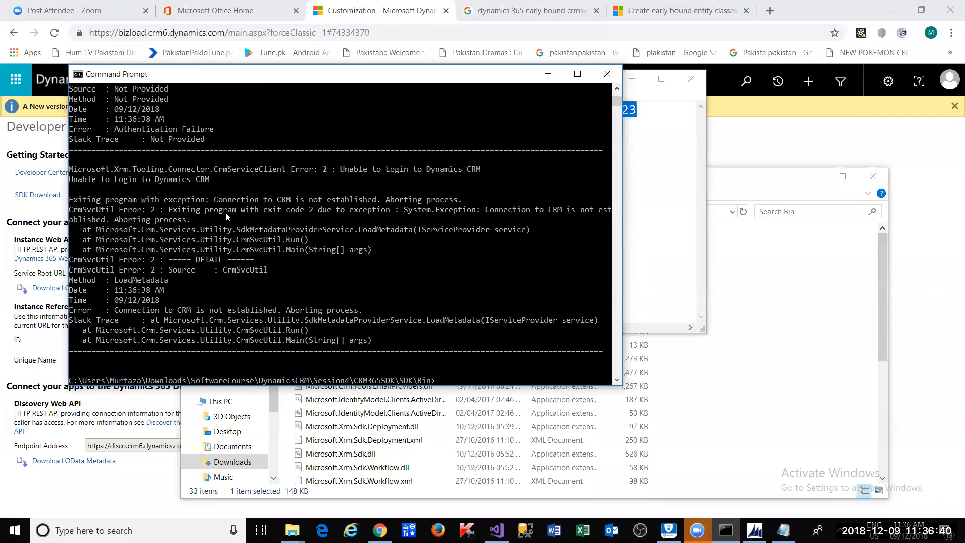
# - Scroll up through the authentication error output, then bring the Bin folder window forward
pyautogui.scroll(1, 226, 212)
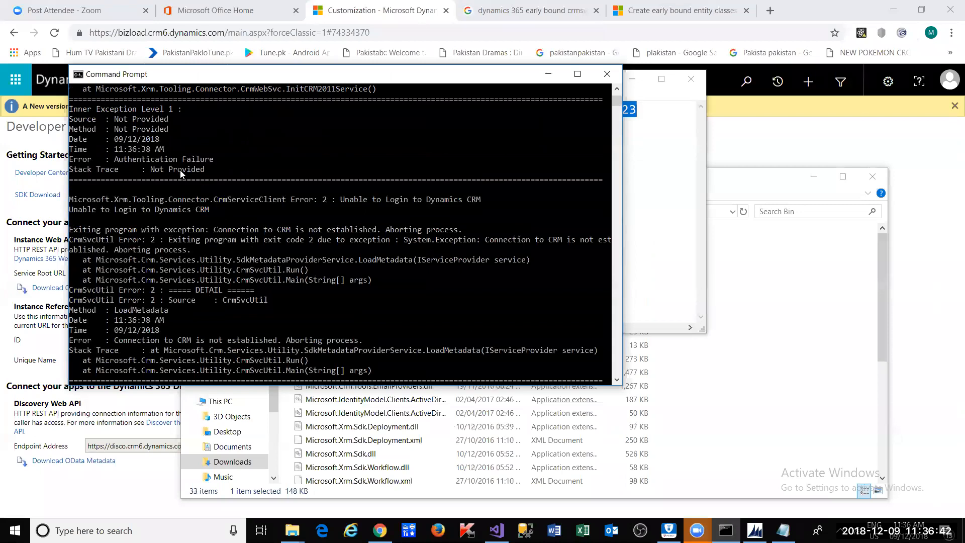
pyautogui.scroll(8, 192, 167)
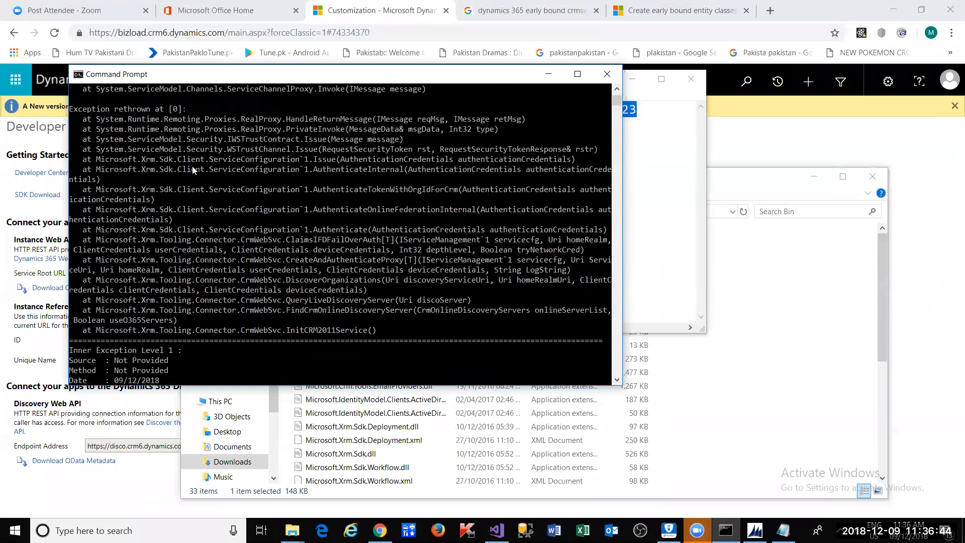
pyautogui.scroll(2, 192, 169)
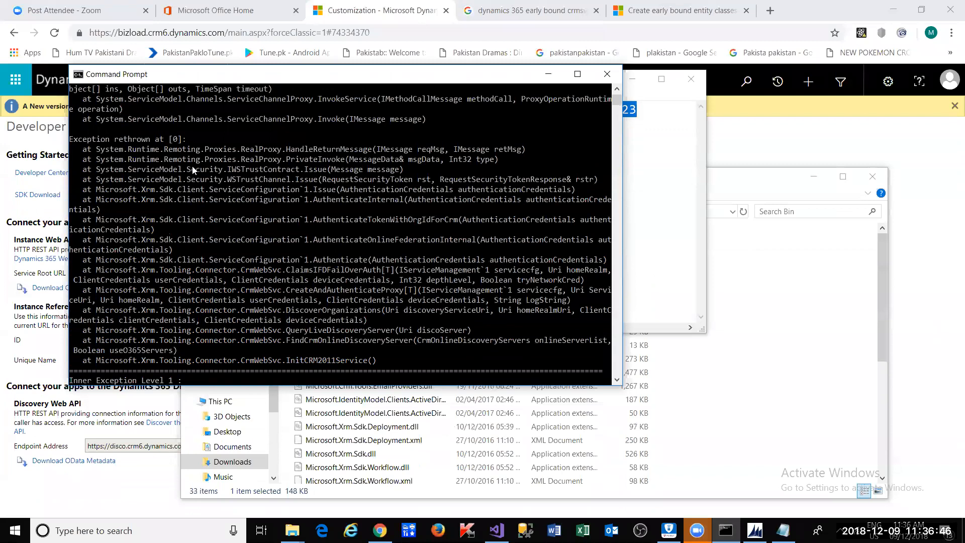
pyautogui.scroll(7, 192, 169)
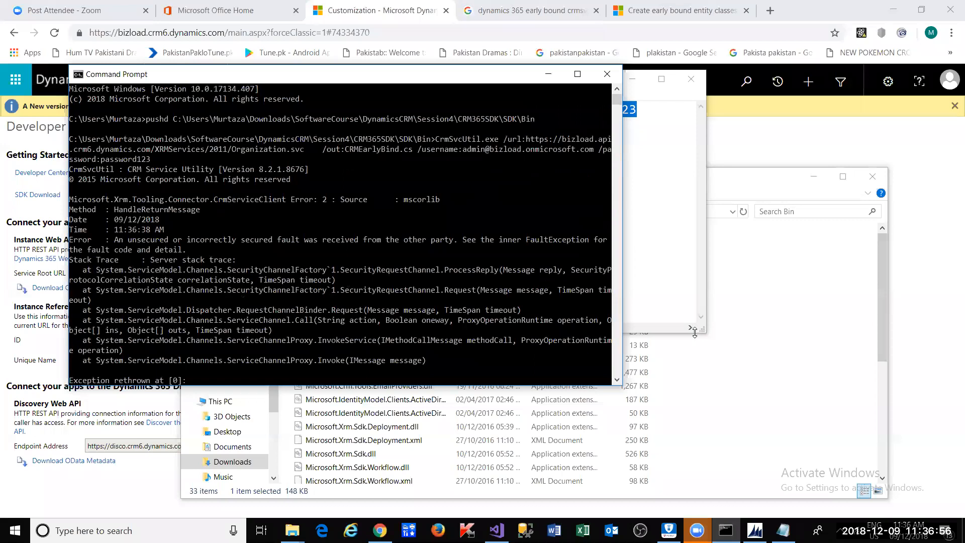
pyautogui.click(712, 343)
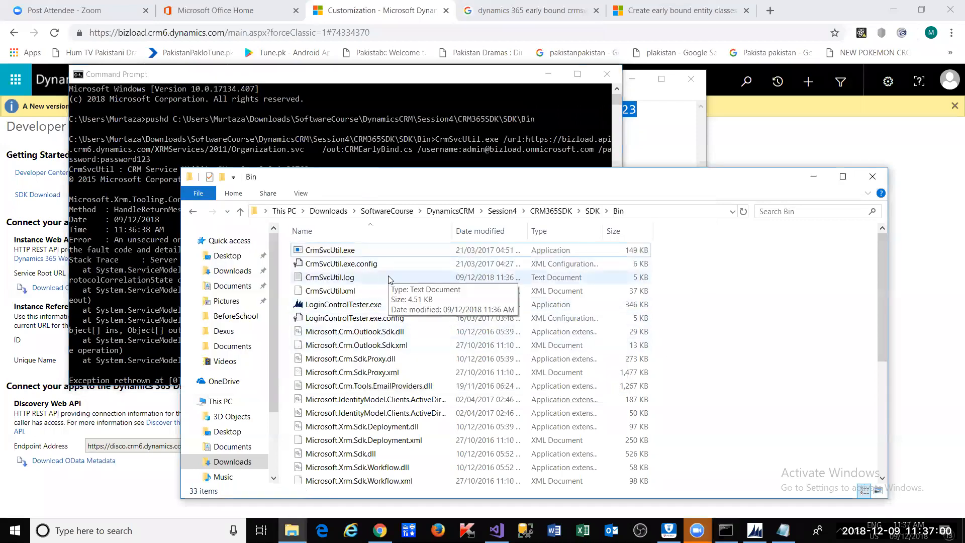
# - Check the Bin folder path, then inspect the Entity cast on line 30 of the plugin code
pyautogui.click(655, 212)
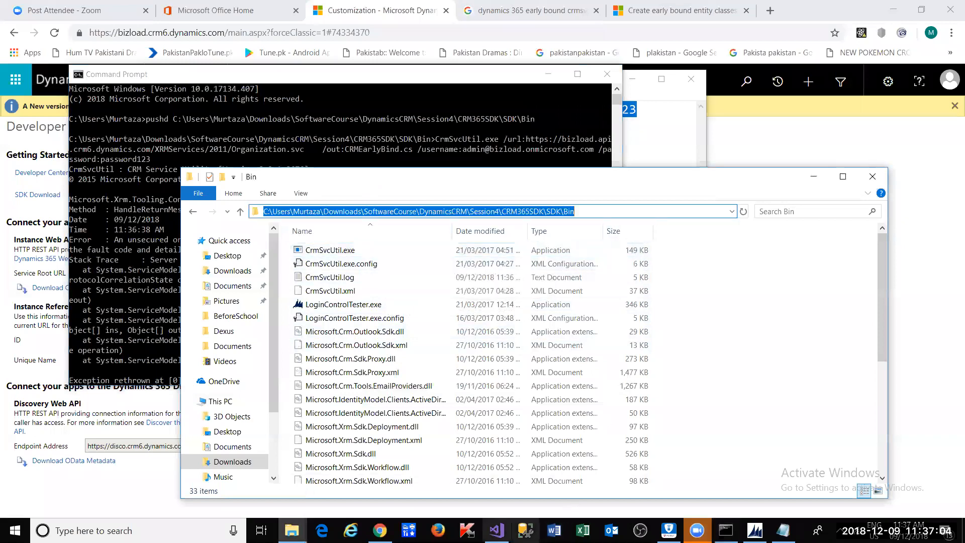
pyautogui.hotkey('alt', 'Tab')
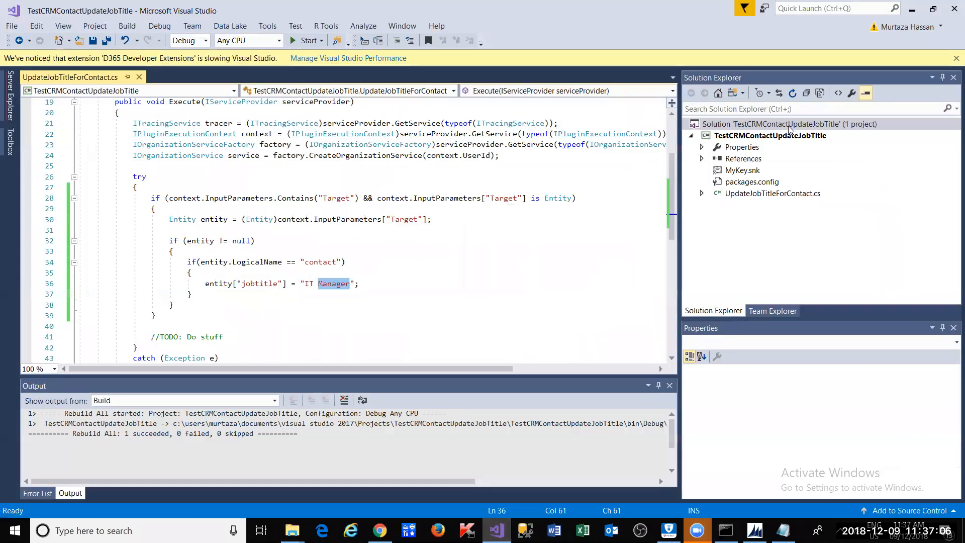
pyautogui.click(259, 221)
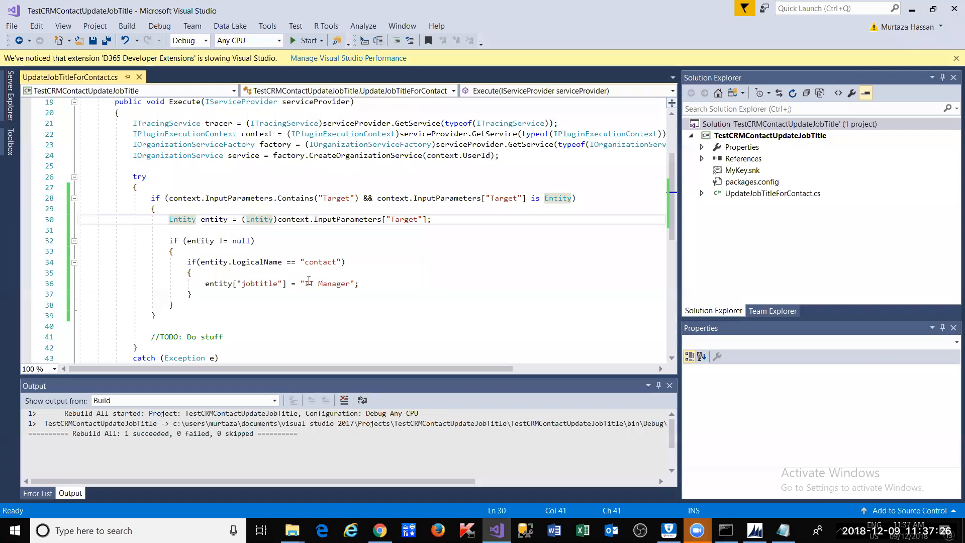
# - Cycle through the Bin folder and command output windows, then reopen the TestCRMContactUpdateJobTitle project menu
pyautogui.hotkey('alt', 'Tab')
pyautogui.hotkey('alt', 'Tab')
pyautogui.hotkey('alt', 'Tab')
pyautogui.hotkey('alt', 'Tab')
pyautogui.hotkey('alt', 'shift', 'Tab')
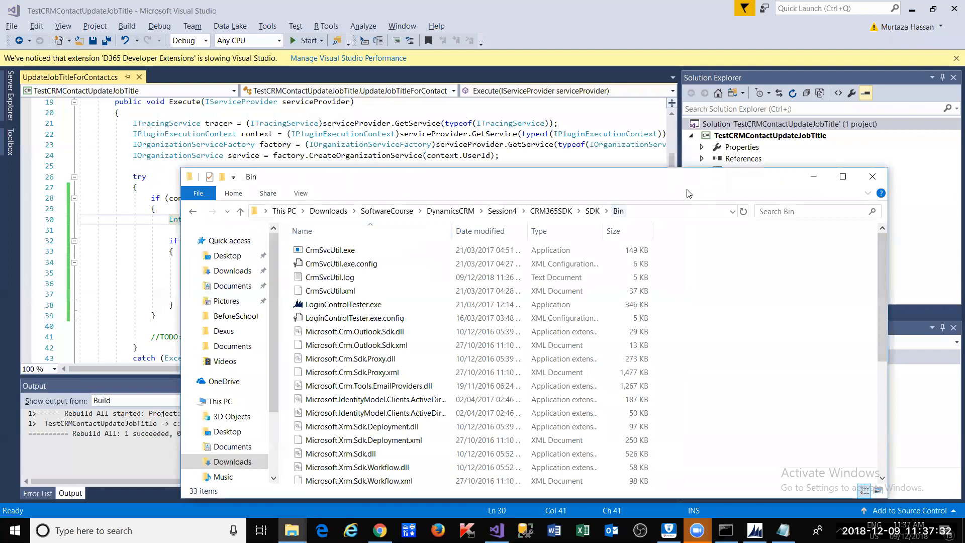
pyautogui.hotkey('alt', 'Tab')
pyautogui.hotkey('alt', 'Tab')
pyautogui.hotkey('alt', 'Tab')
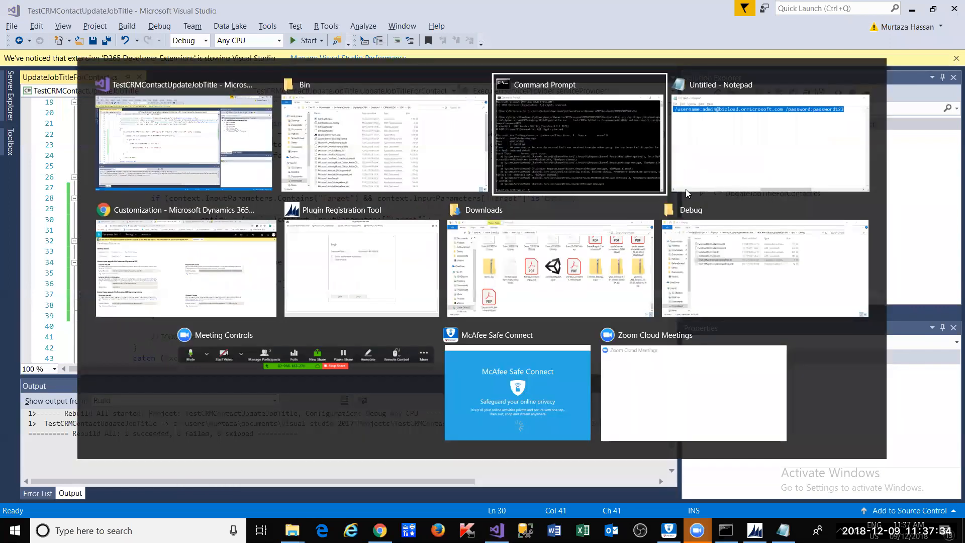
pyautogui.hotkey('alt', 'shift', 'Tab')
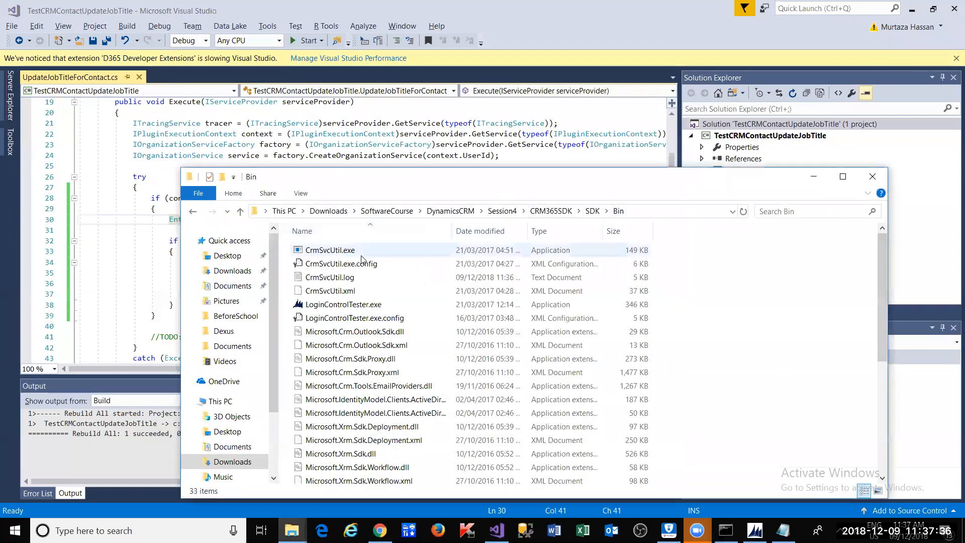
pyautogui.hotkey('alt', 'Tab')
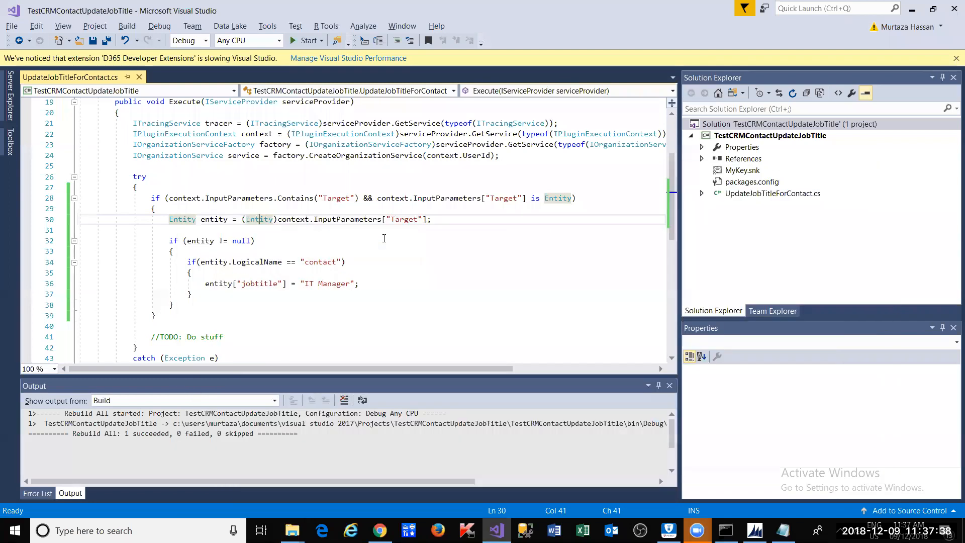
pyautogui.hotkey('alt', 'Tab')
pyautogui.press('Tab')
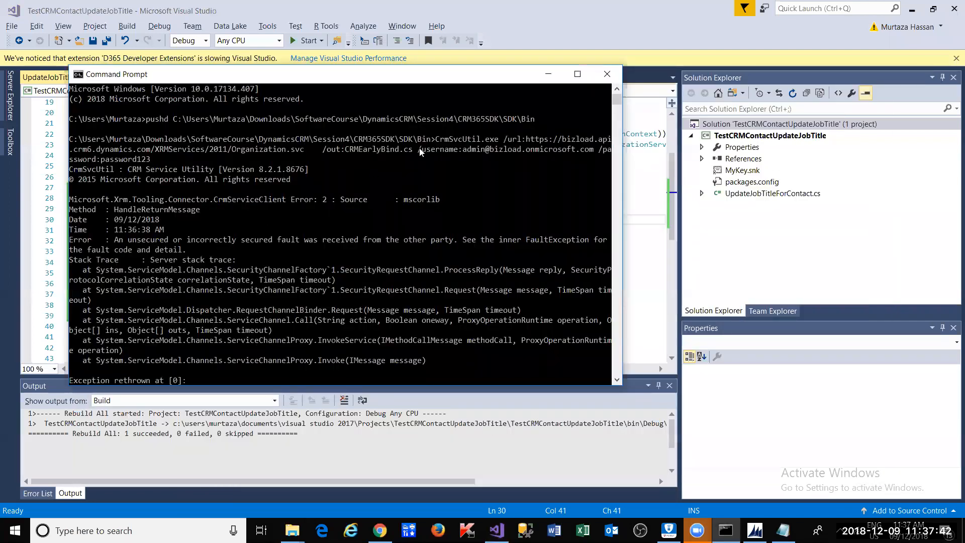
pyautogui.hotkey('alt', 'Tab')
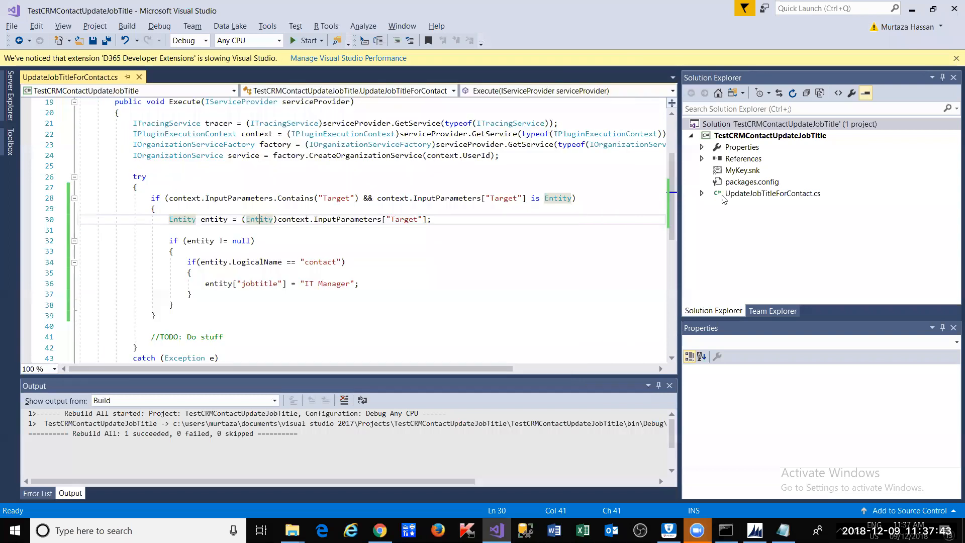
pyautogui.rightClick(736, 136)
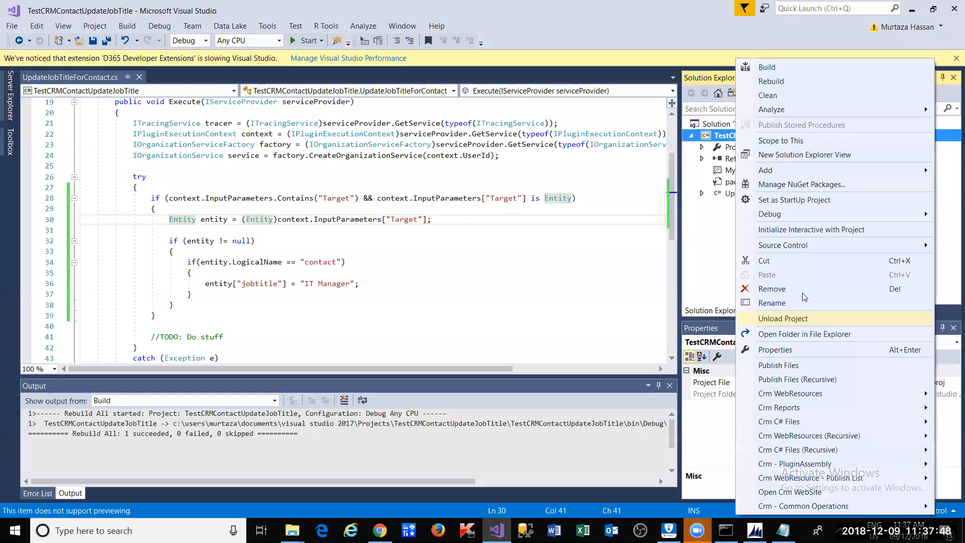
# - Choose Add > New Item on TestCRMContactUpdateJobTitle and pick the Code > Class template, named Class1.cs
pyautogui.moveTo(827, 392)
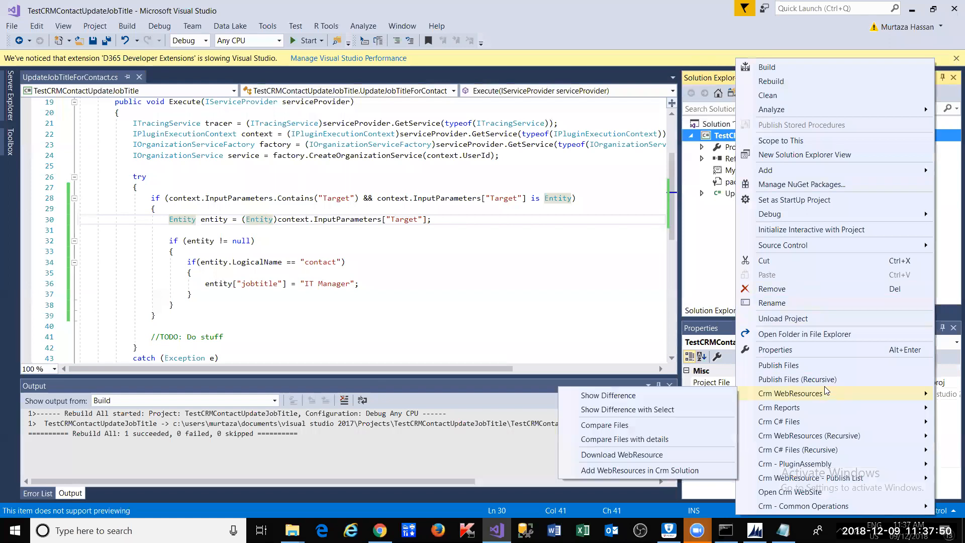
pyautogui.click(724, 251)
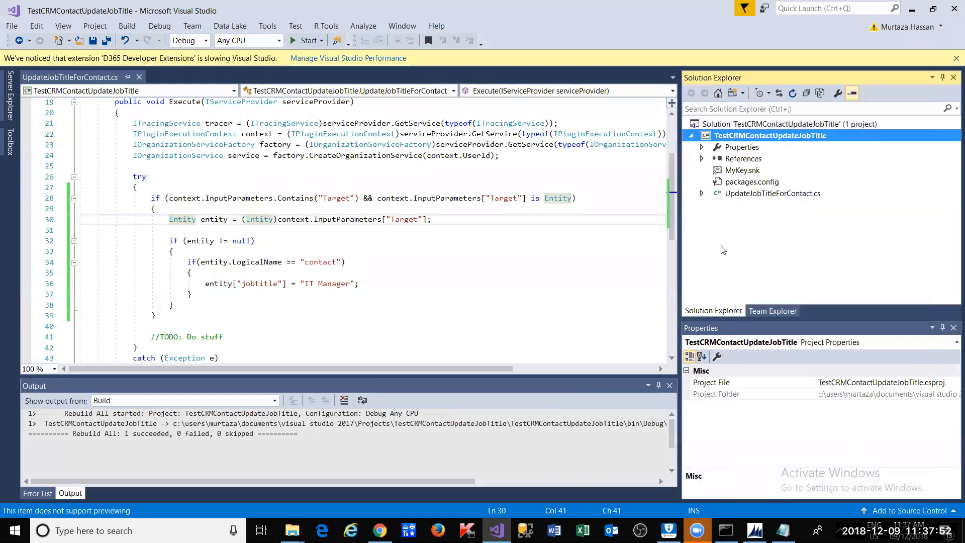
pyautogui.rightClick(780, 138)
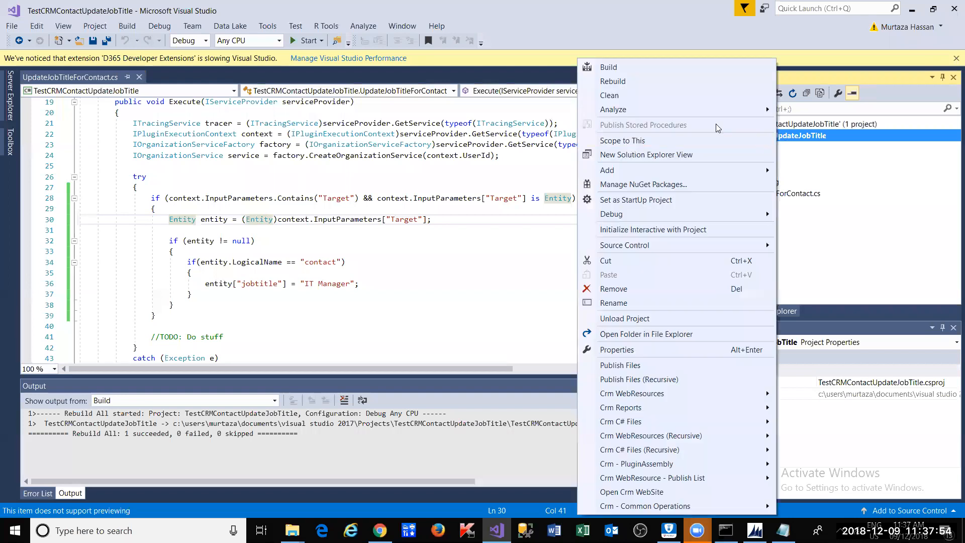
pyautogui.moveTo(715, 173)
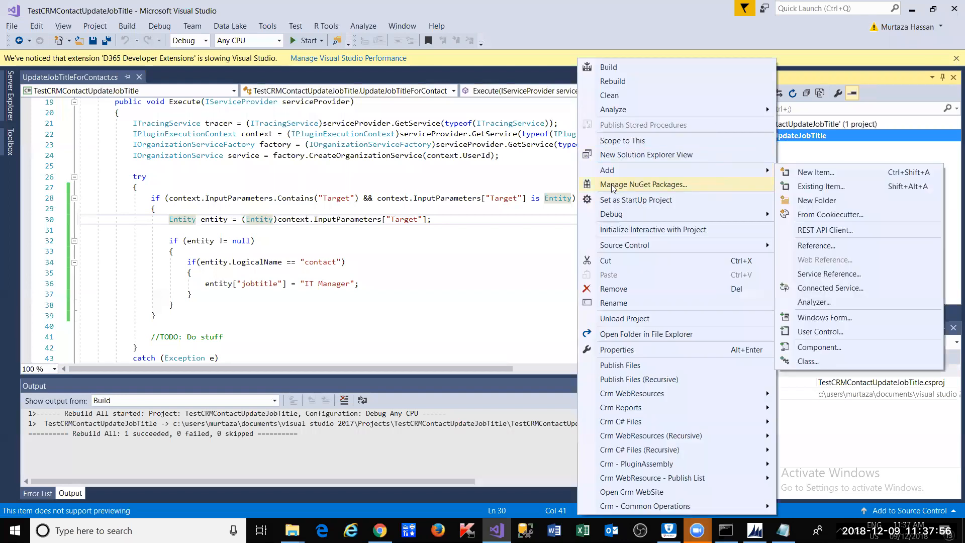
pyautogui.click(812, 172)
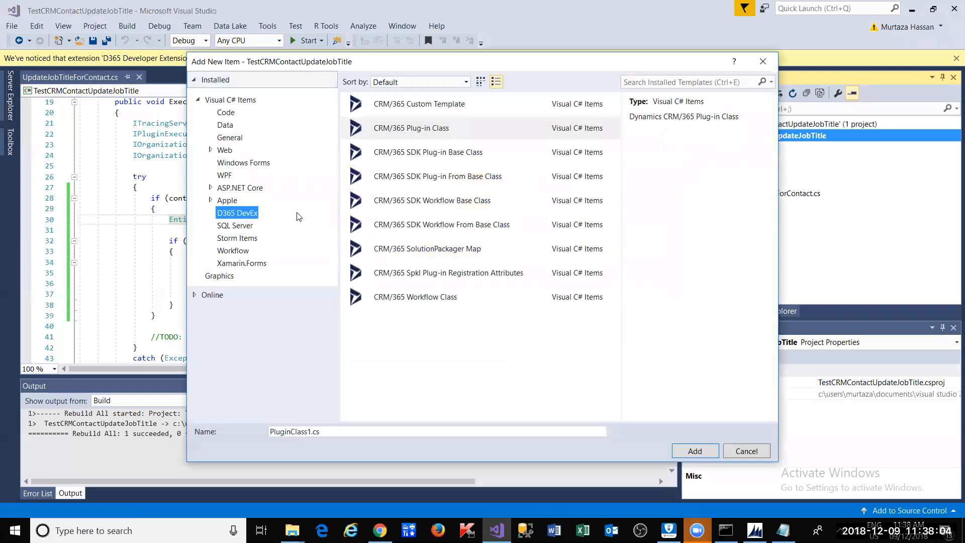
pyautogui.click(227, 113)
pyautogui.click(402, 112)
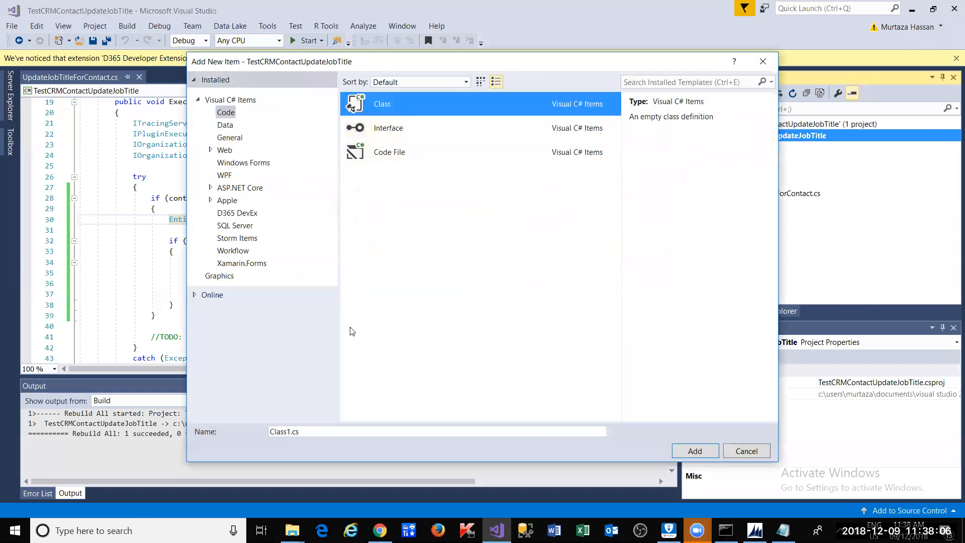
pyautogui.click(294, 432)
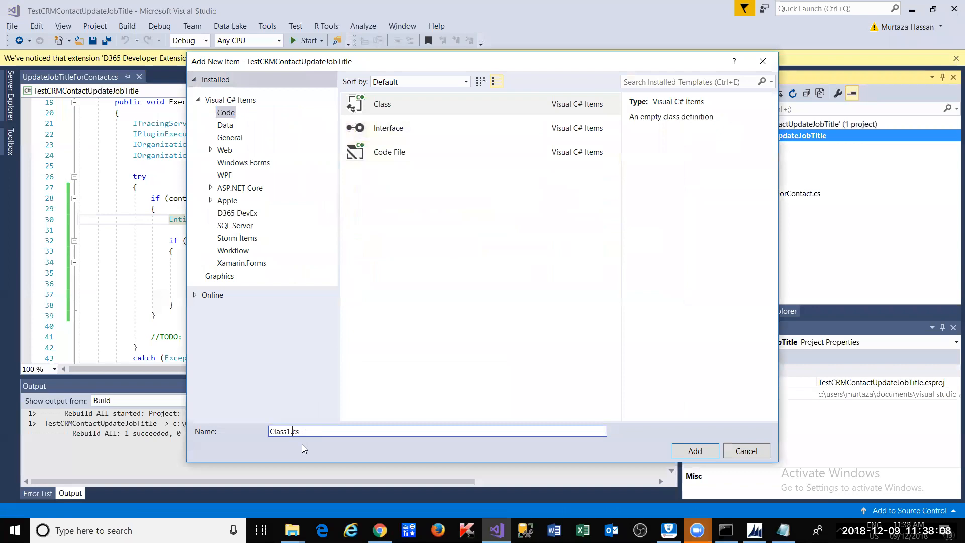
pyautogui.hotkey('alt', 'Tab')
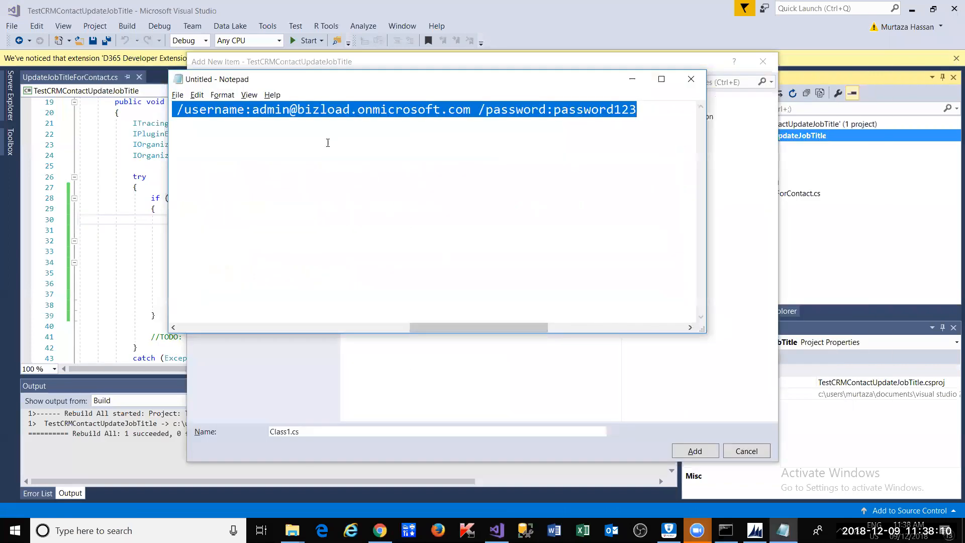
pyautogui.click(466, 152)
pyautogui.press('Home')
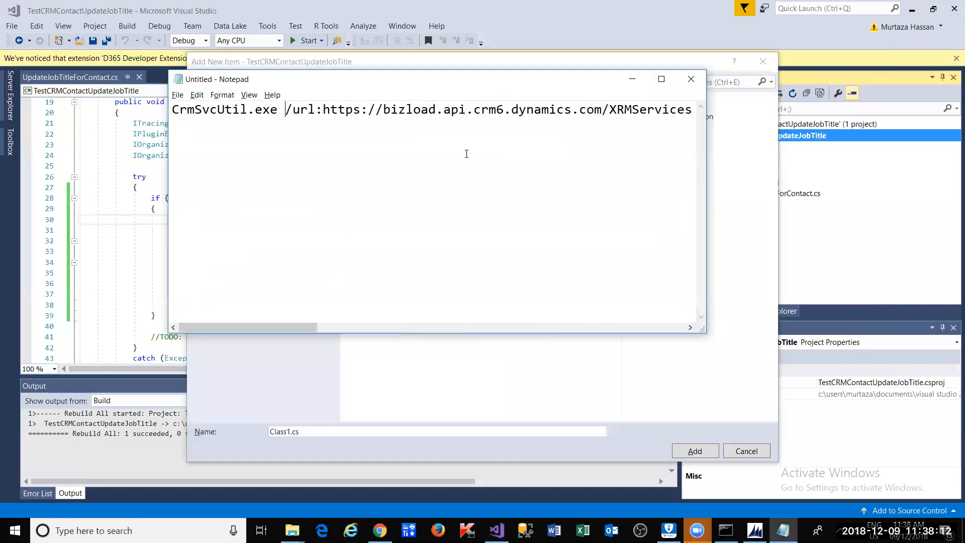
pyautogui.press('Home')
pyautogui.press('Right')
pyautogui.press('Right')
pyautogui.press('Right')
pyautogui.press('Right')
pyautogui.press('Right')
pyautogui.press('Right')
pyautogui.press('Right')
pyautogui.press('Right')
pyautogui.press('Right')
pyautogui.press('Right')
pyautogui.press('Right')
pyautogui.press('Right')
pyautogui.press('Right')
pyautogui.press('Right')
pyautogui.press('Right')
pyautogui.press('Right')
pyautogui.press('Right')
pyautogui.press('Right')
pyautogui.press('Right')
pyautogui.press('Right')
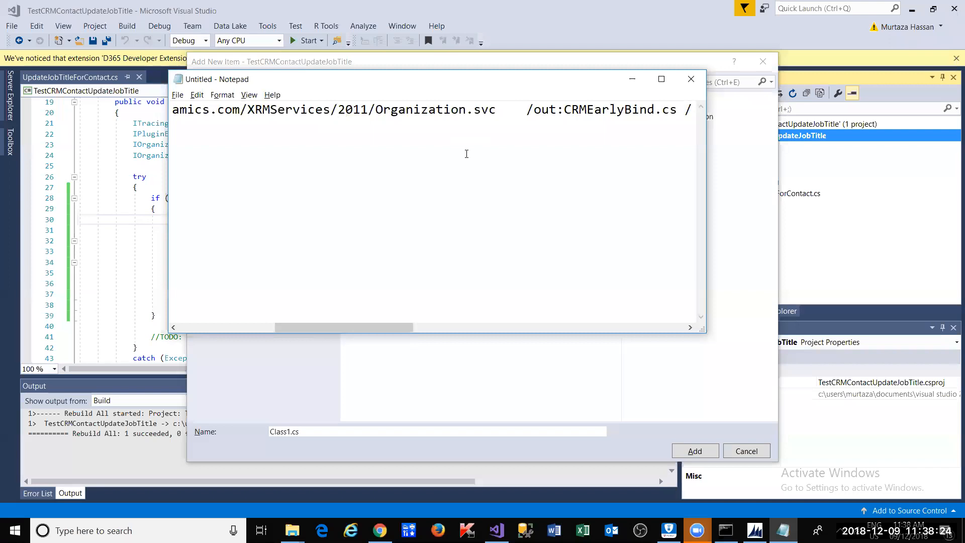
pyautogui.click(532, 53)
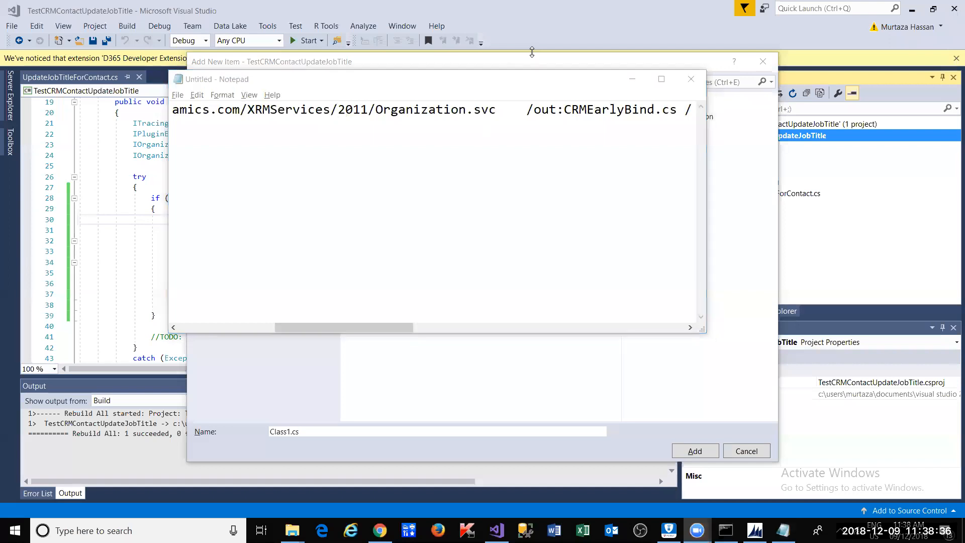